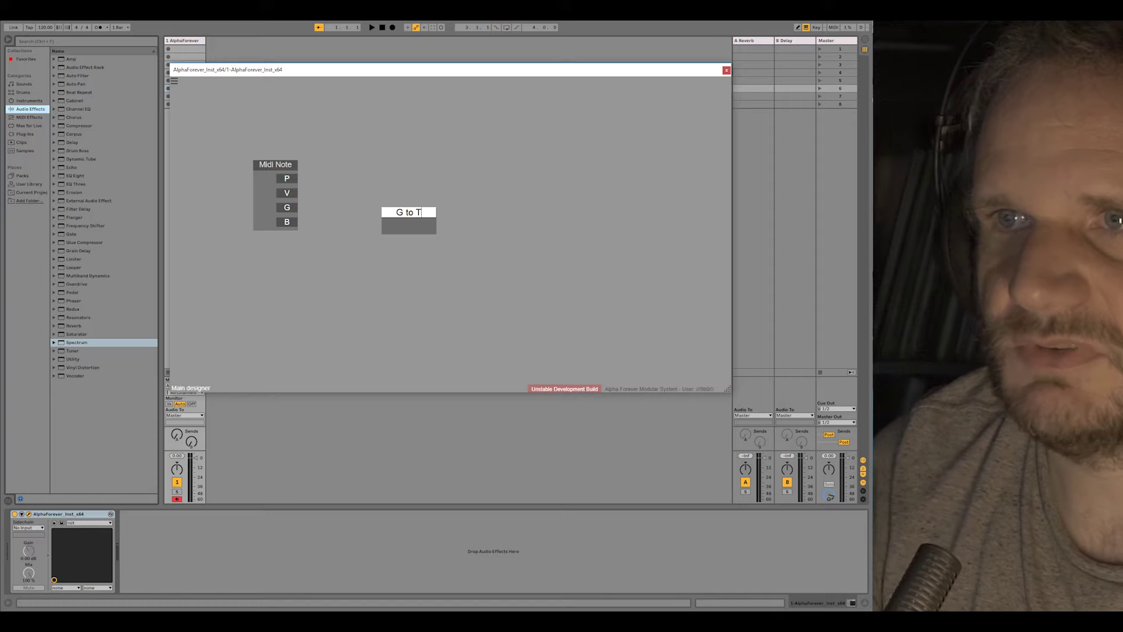
Name the new module G to T, open it and add an input named G inside.
key("Return")
double_click(420, 220)
right_click(329, 211)
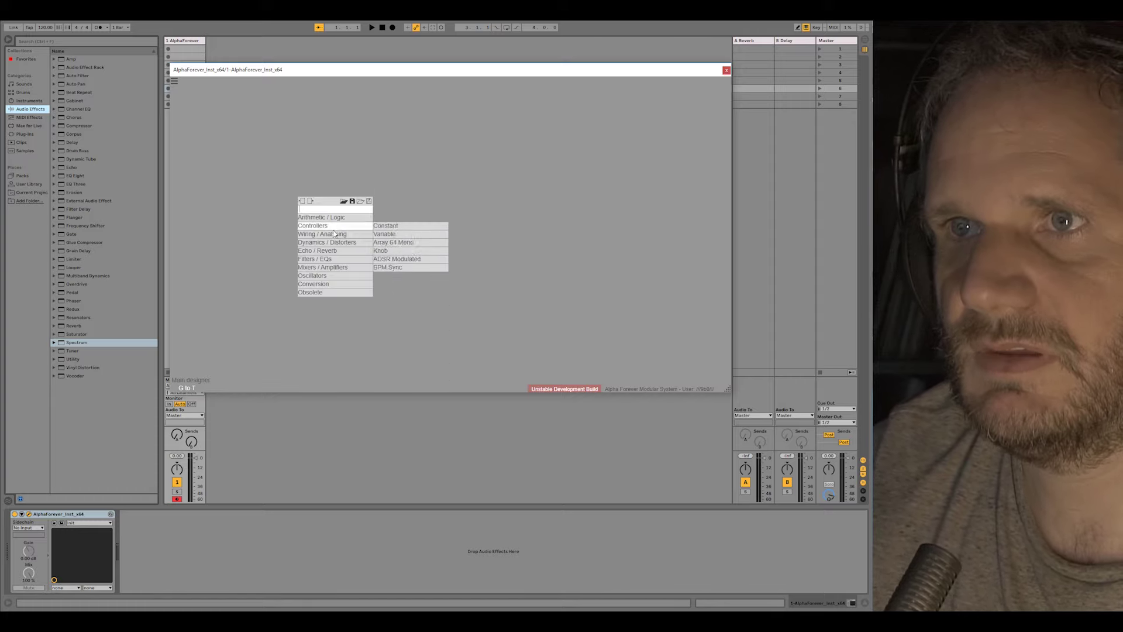
mouse_move(367, 235)
left_click(409, 243)
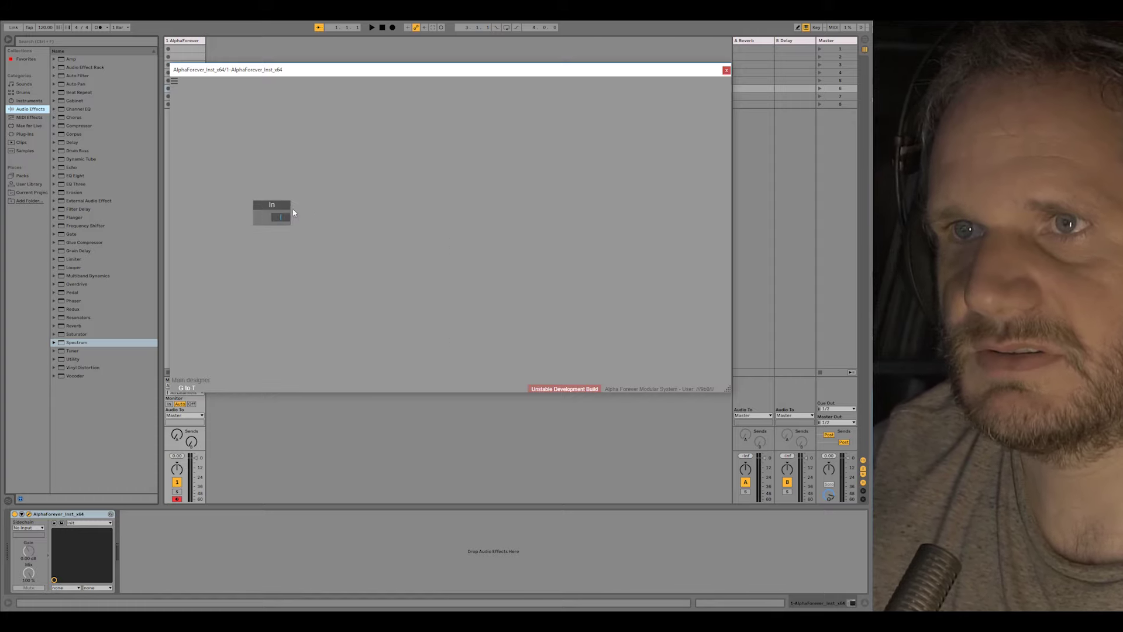
Add a Mul module with its A input fed by G, and place it farther from the G module.
right_click(281, 219)
type("mul")
mouse_move(327, 229)
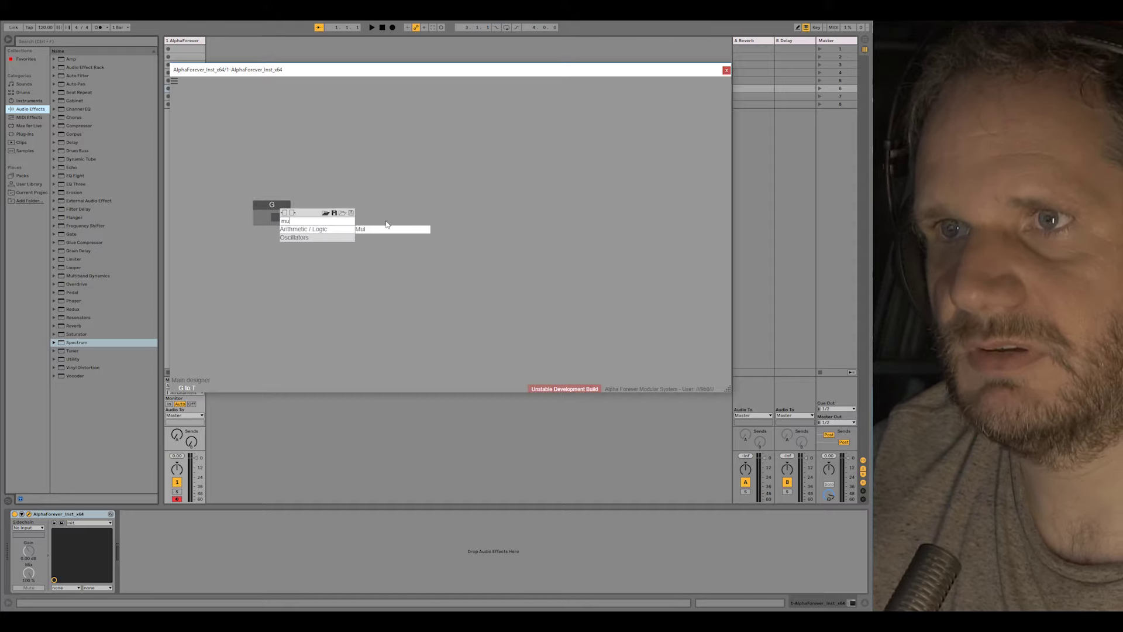
left_click(385, 227)
left_click_drag(357, 206, 398, 207)
Insert a Change module between G and Mul's B input, and connect Mul's x output to an output module named T.
right_click(401, 231)
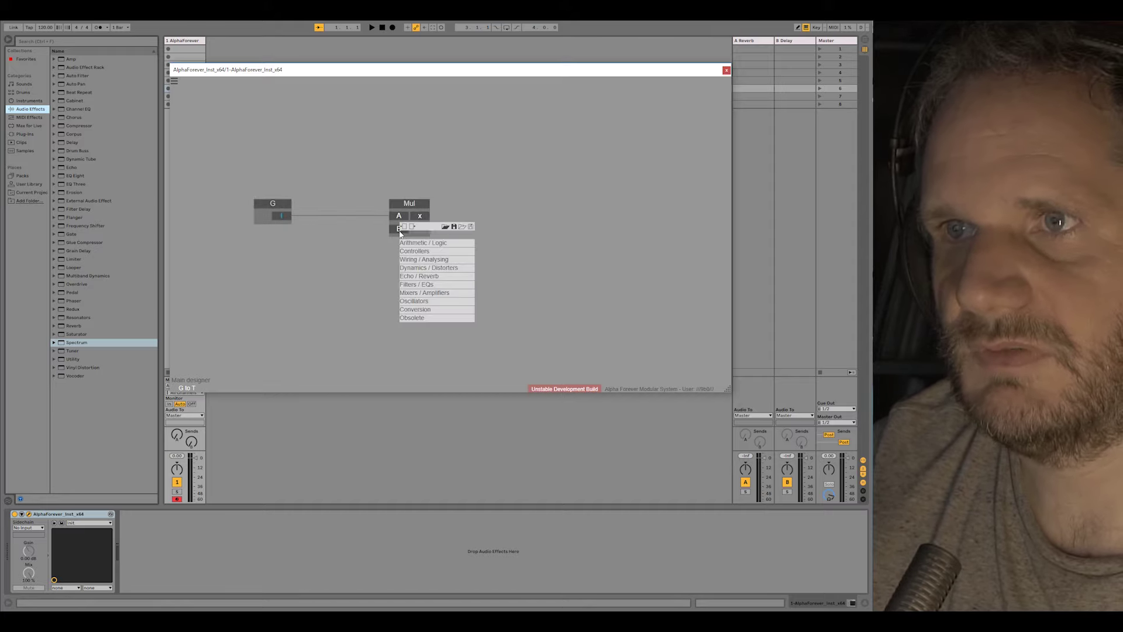
type("chan")
left_click(502, 243)
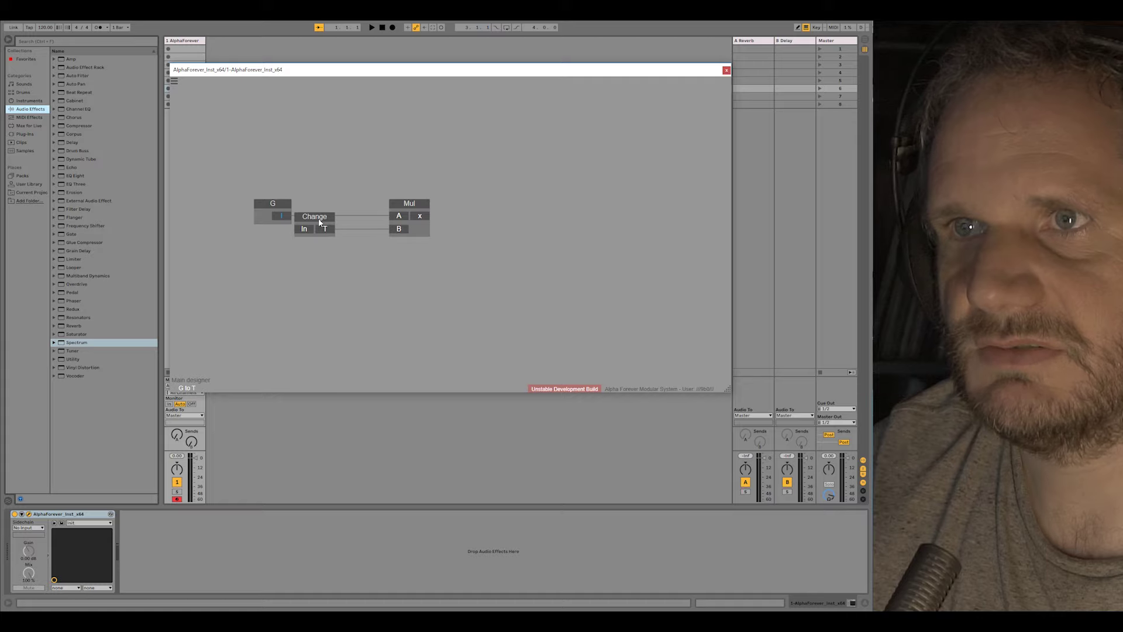
left_click_drag(318, 218, 343, 220)
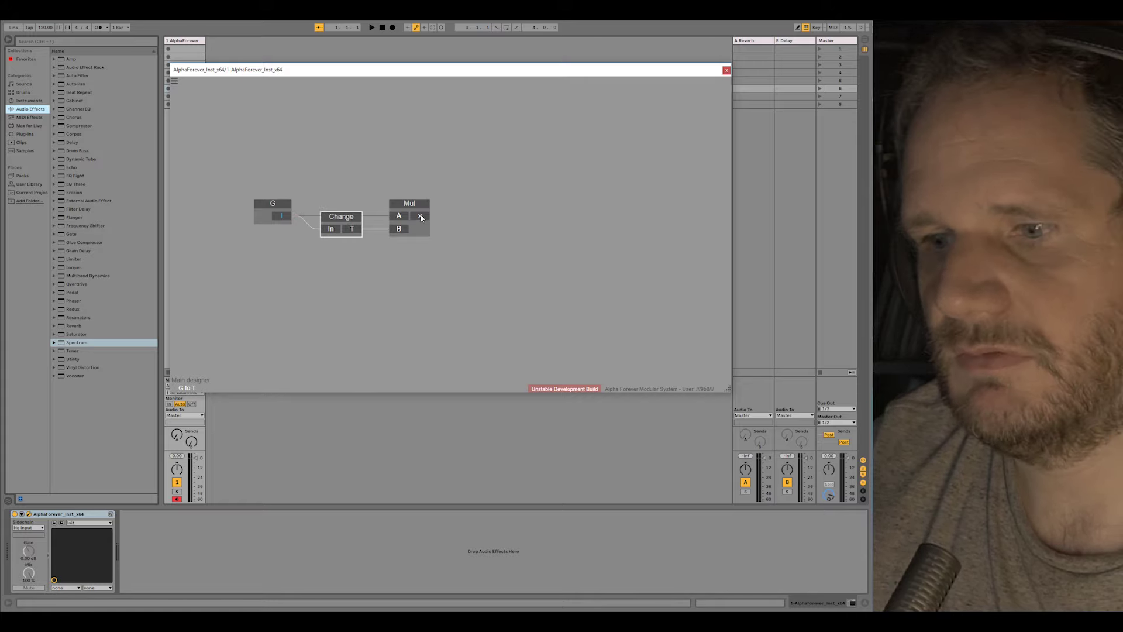
left_click_drag(420, 220, 487, 205)
left_click(447, 159)
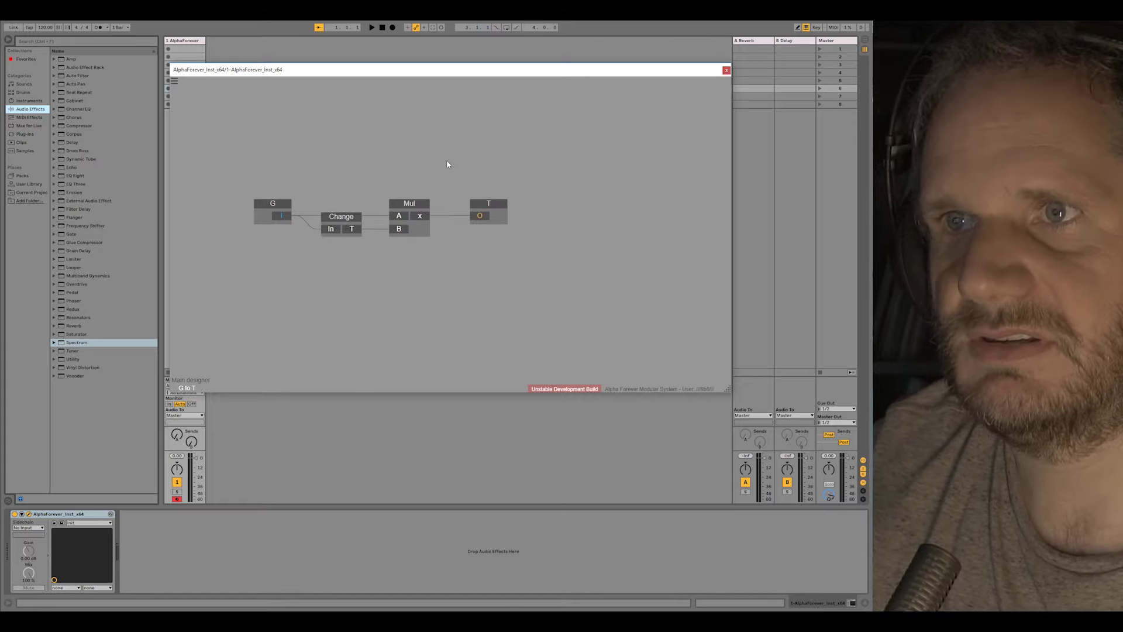
Return to the main designer, wire Midi Note's G output to G to T, and align the two modules.
double_click(447, 159)
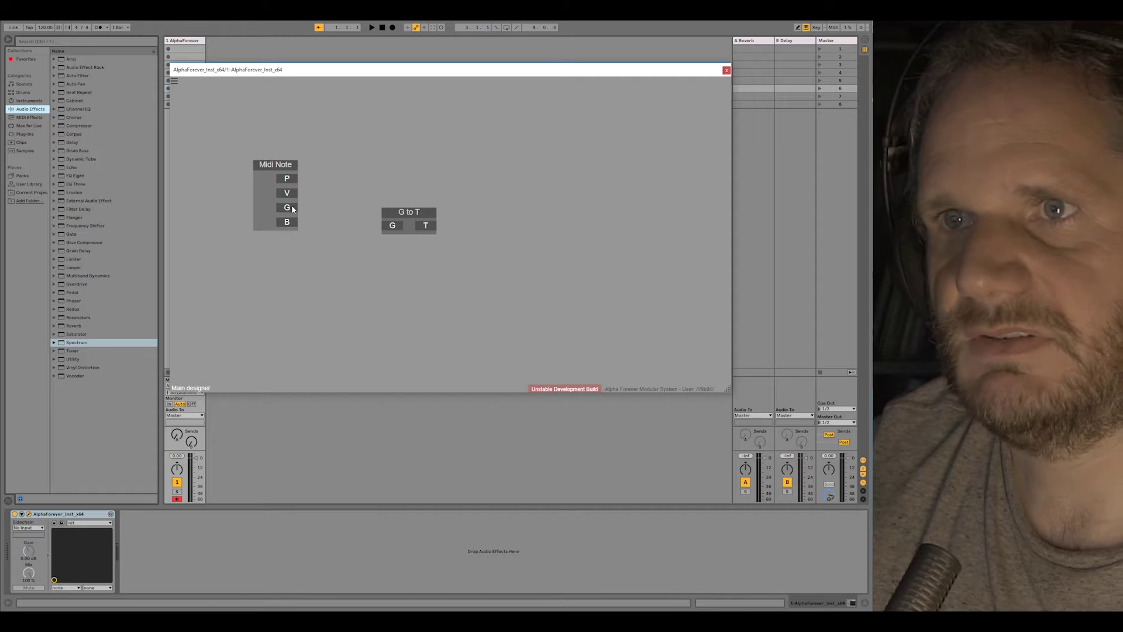
mouse_move(303, 210)
left_mouse_down()
mouse_move(371, 218)
mouse_move(283, 212)
left_mouse_up()
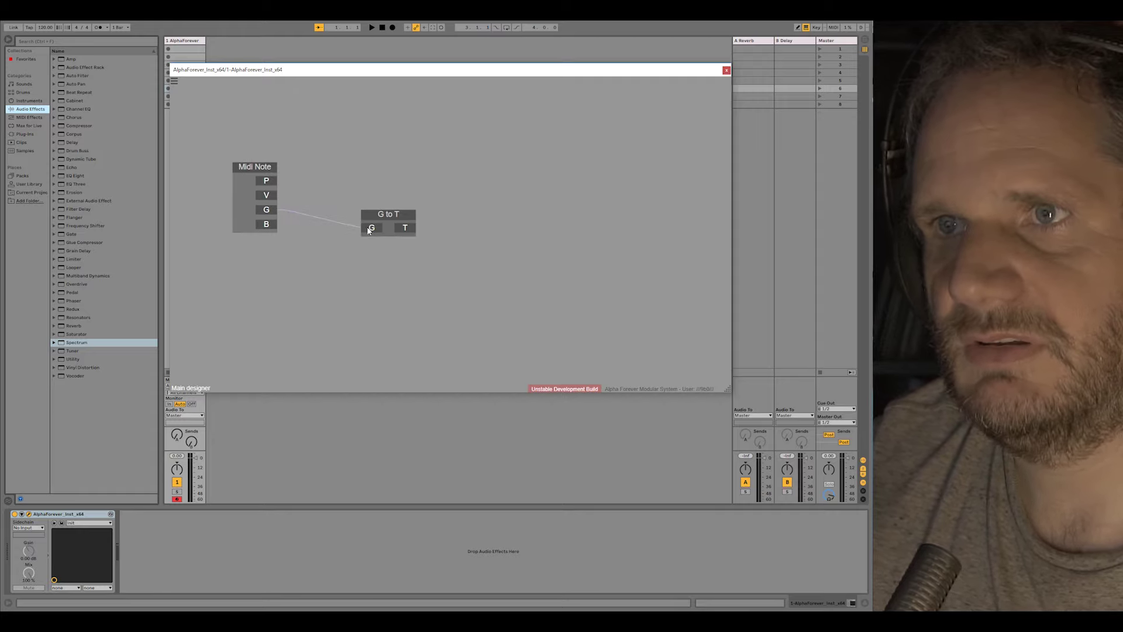
left_click_drag(390, 214, 335, 195)
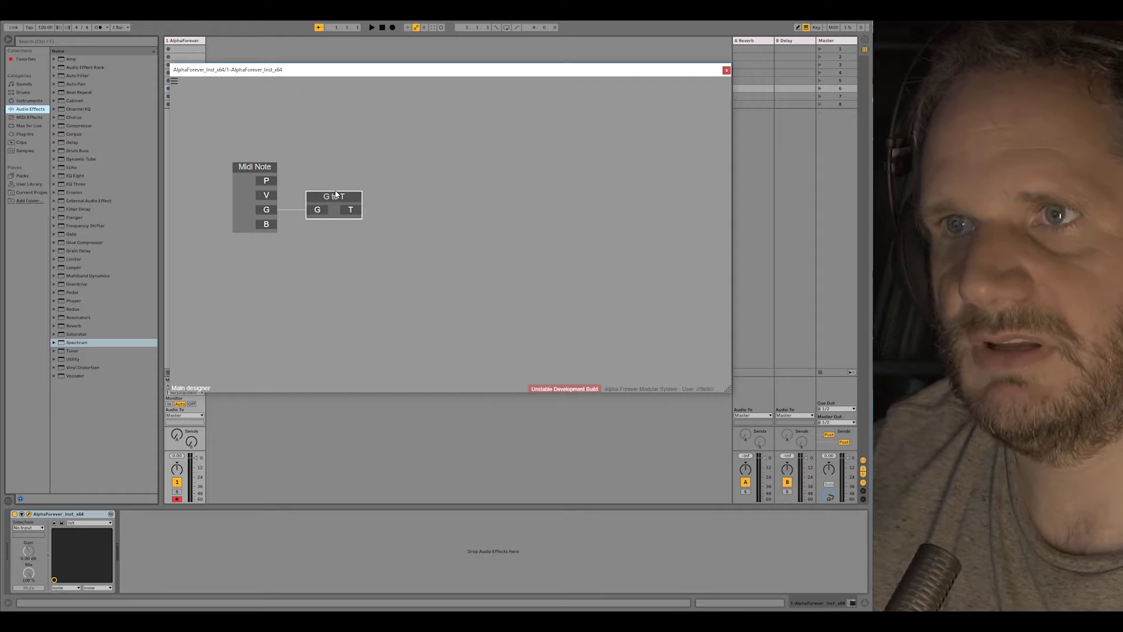
Add a Gain Lin module fed by T on In1 and In2, and connect its outputs to O1 and O2.
left_click(353, 214)
type("ga")
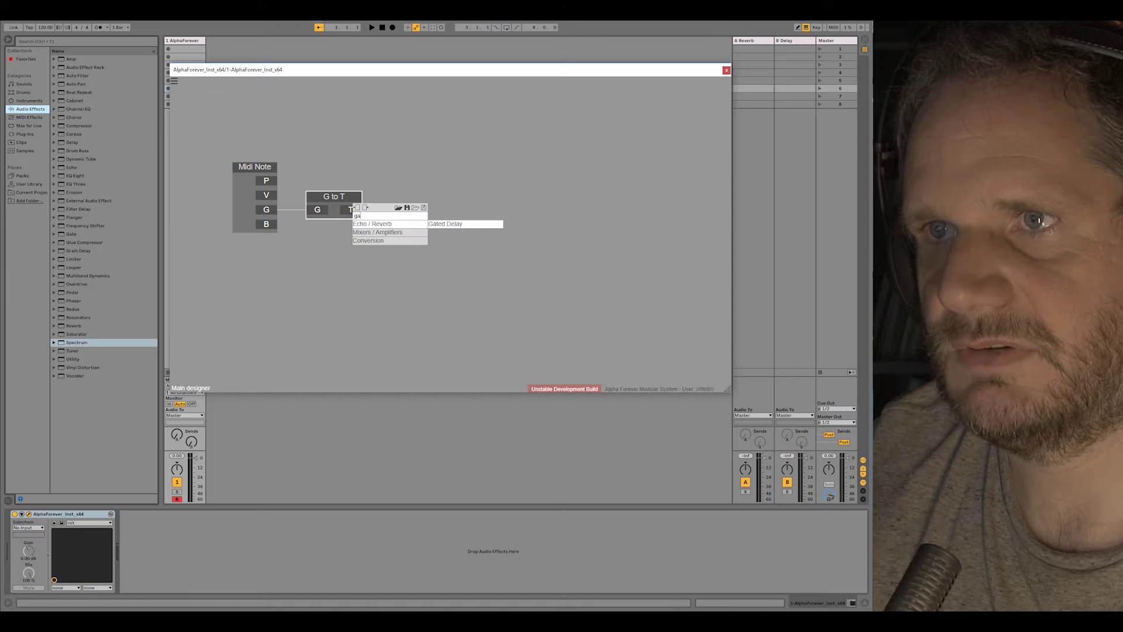
left_click(450, 233)
left_click(508, 212)
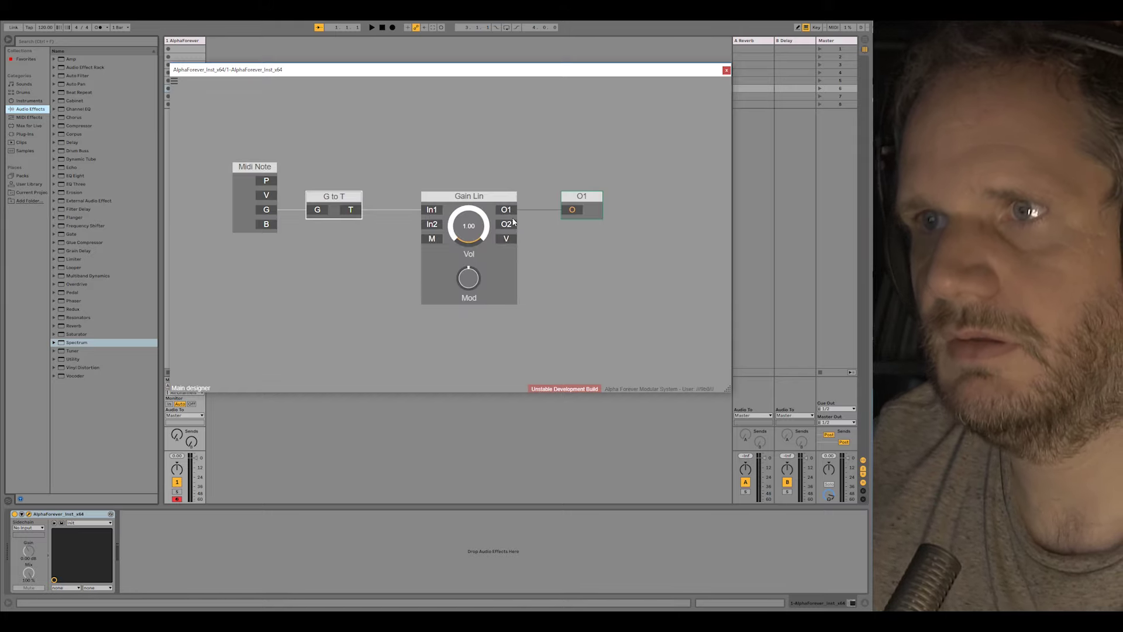
left_click_drag(506, 227, 633, 217)
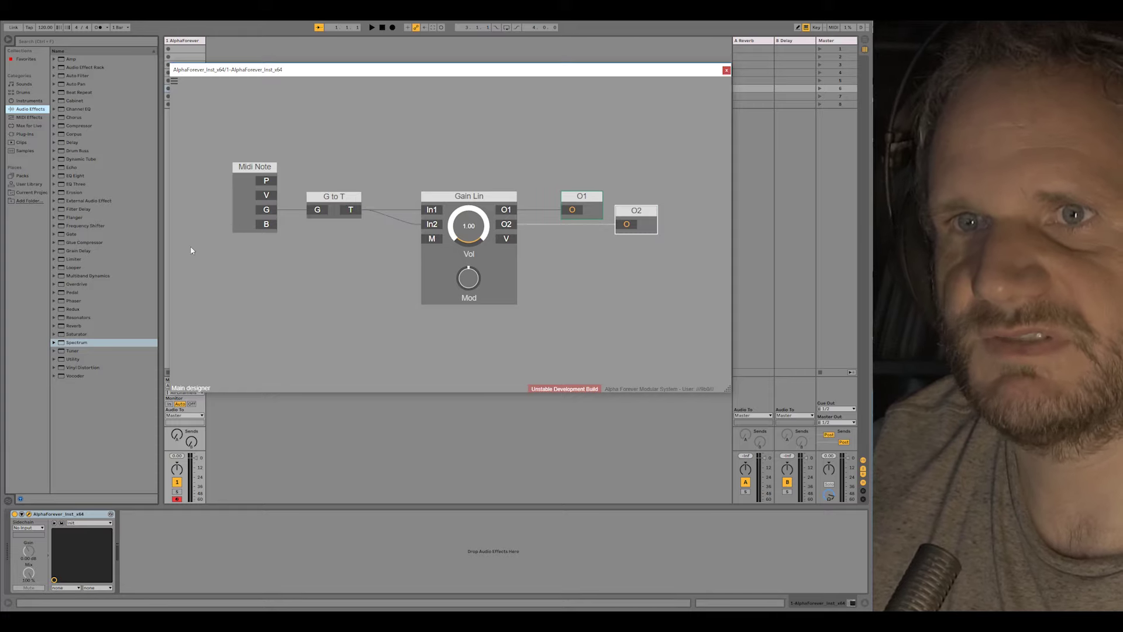
Shorten the plug-in window, add the Spectrum effect after the instrument and expand its display.
scroll(714, 293, "down", 3)
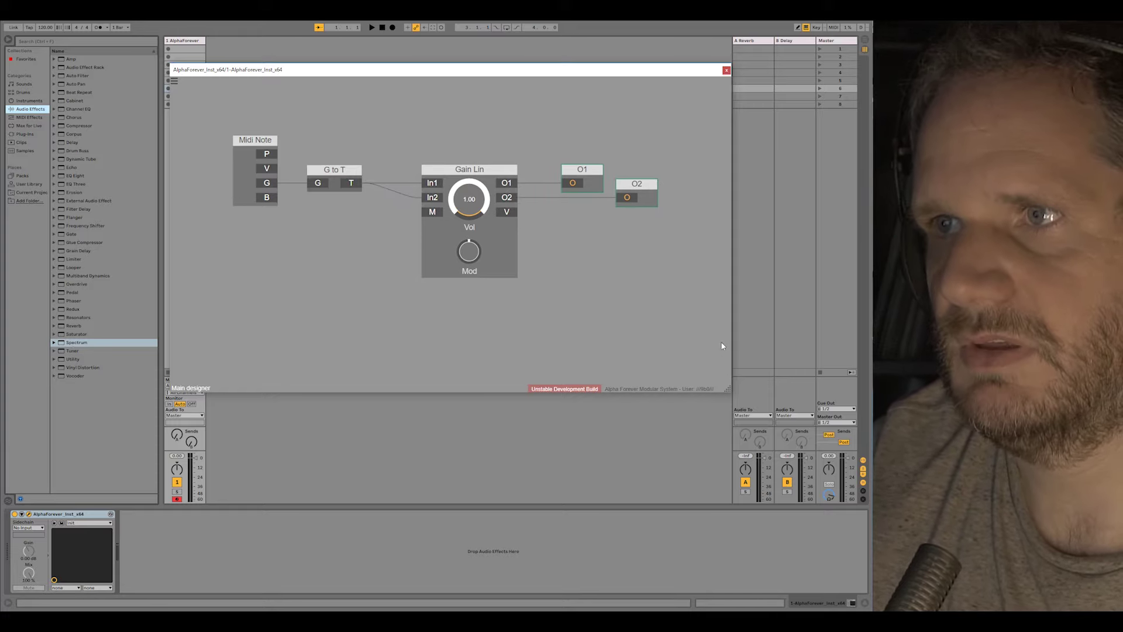
left_click_drag(728, 390, 740, 231)
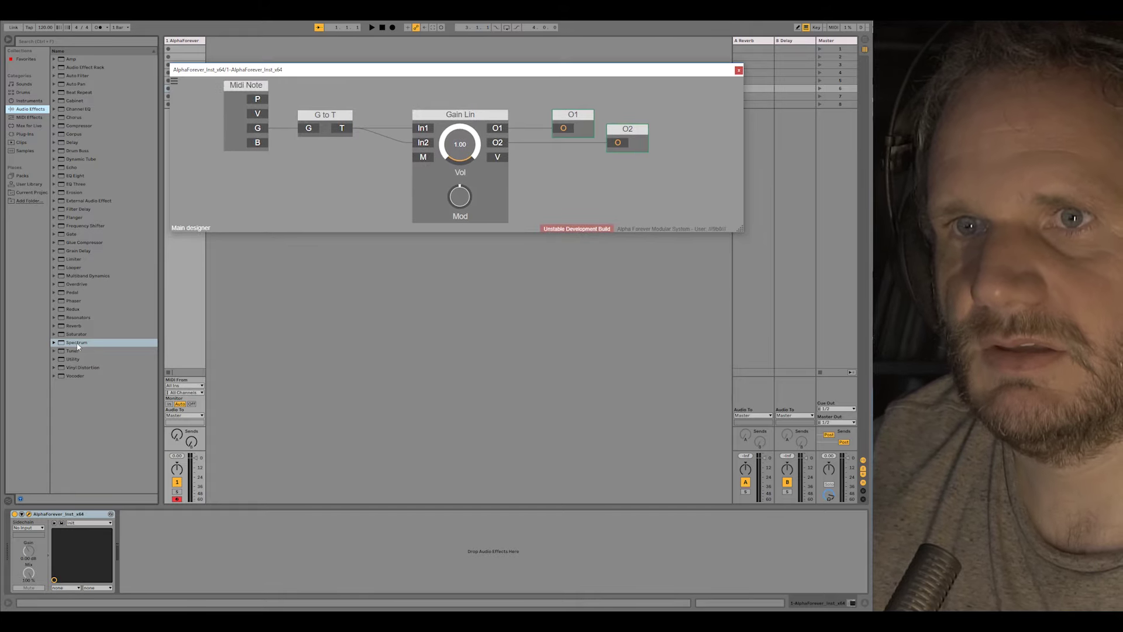
left_click_drag(84, 342, 171, 551)
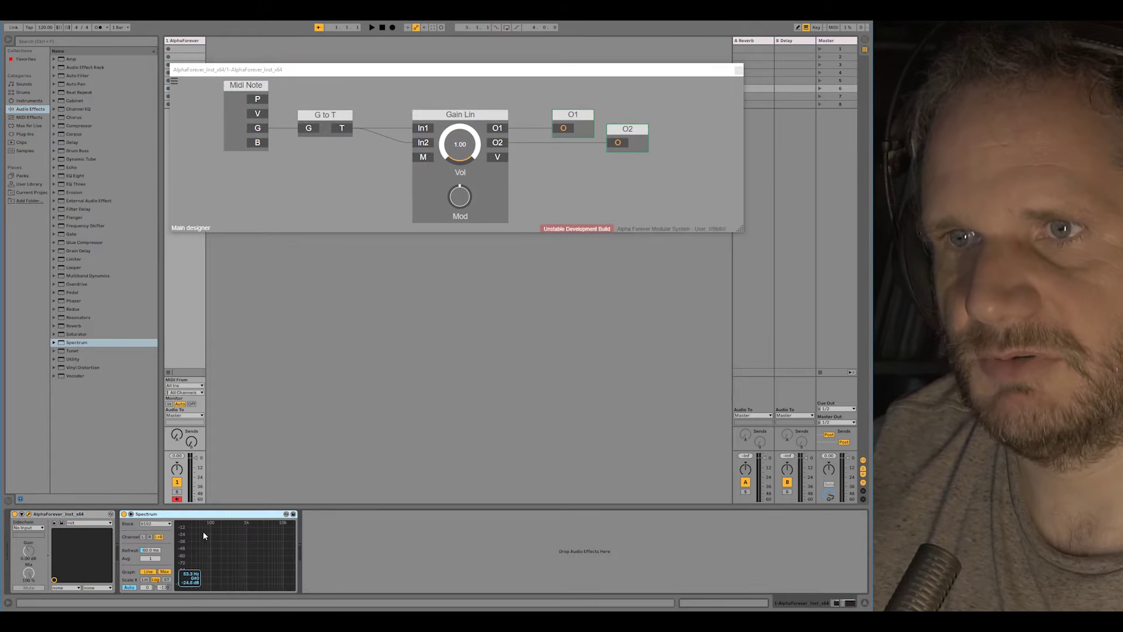
left_click(131, 514)
Set Spectrum's block size to 2048 and extend its amplitude range downward.
left_click(154, 523)
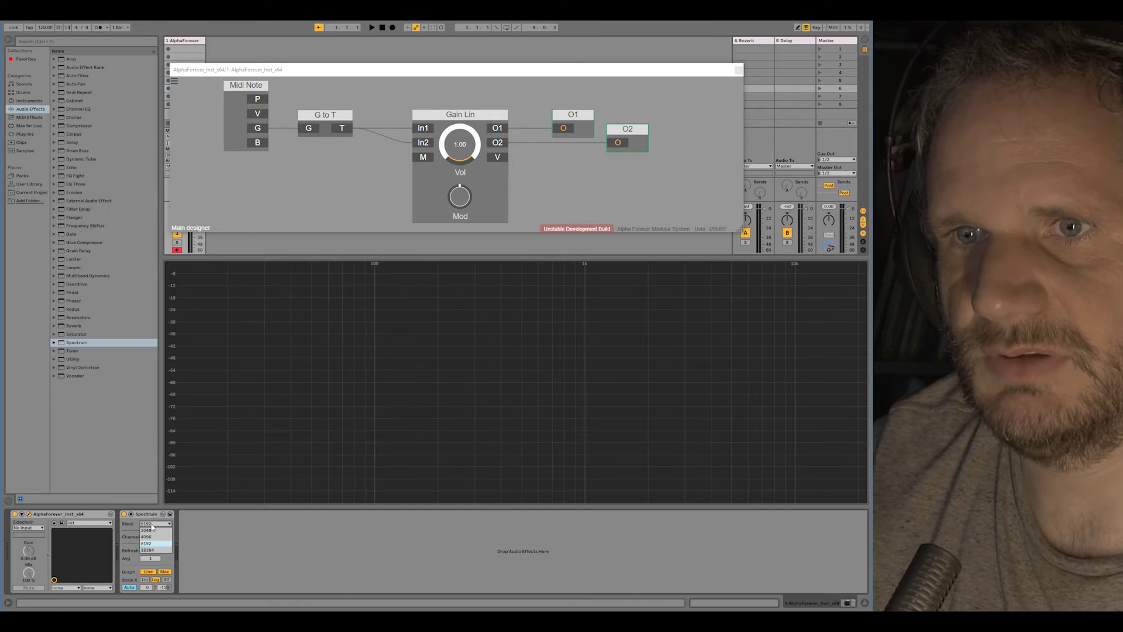
left_click(151, 531)
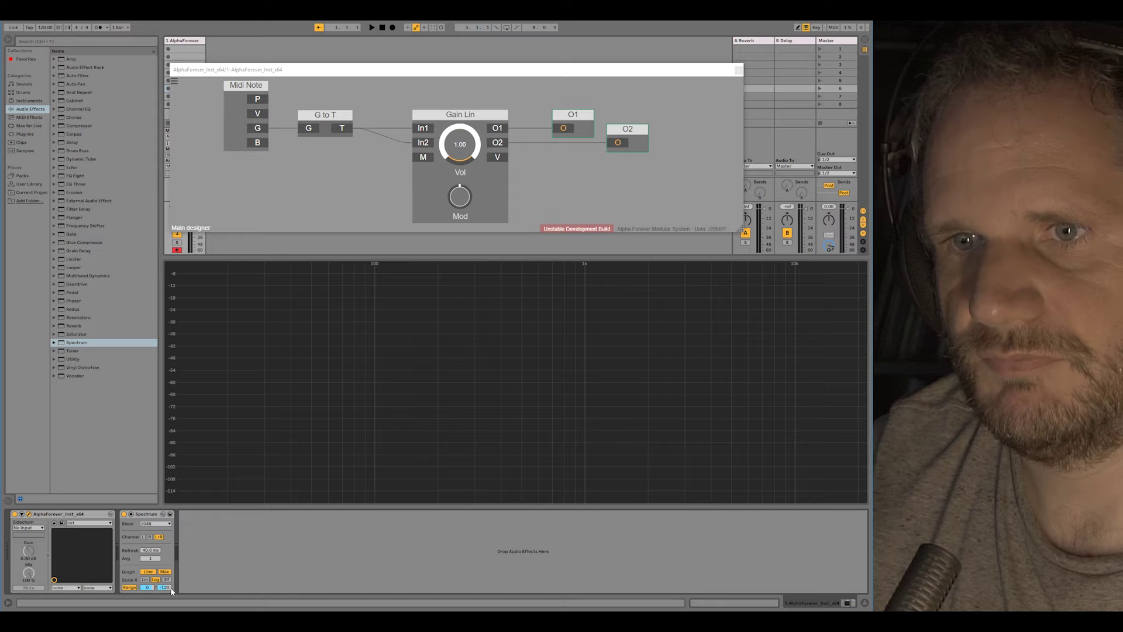
left_click_drag(172, 591, 173, 611)
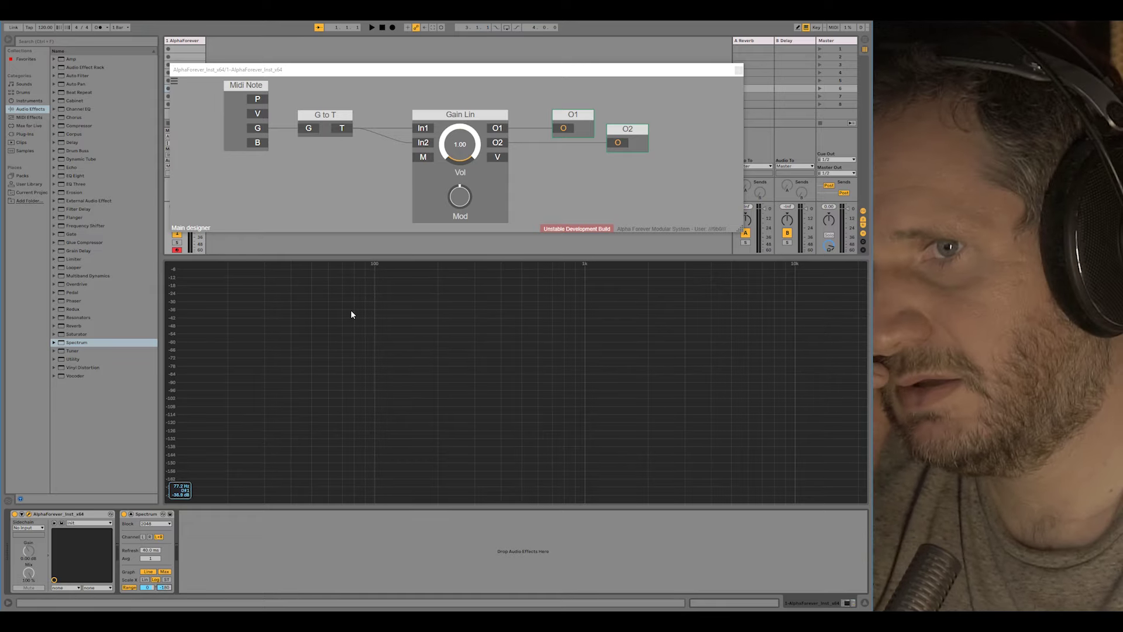
Play repeated test notes and examine the trigger impulse's frequency response in Spectrum.
key("a")
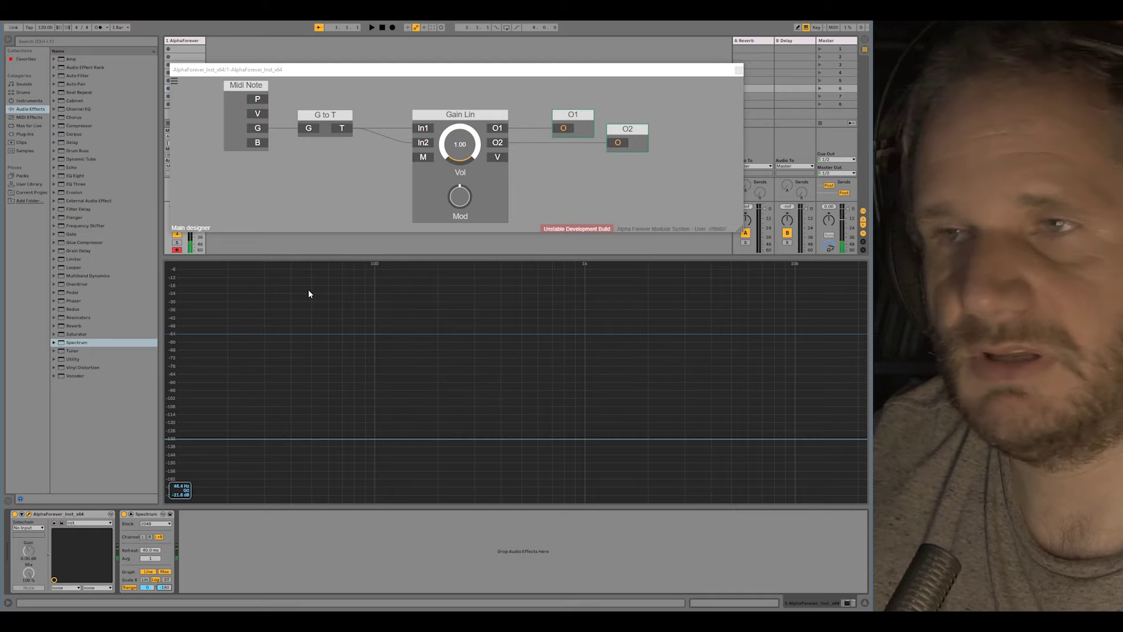
key("a")
key("a")
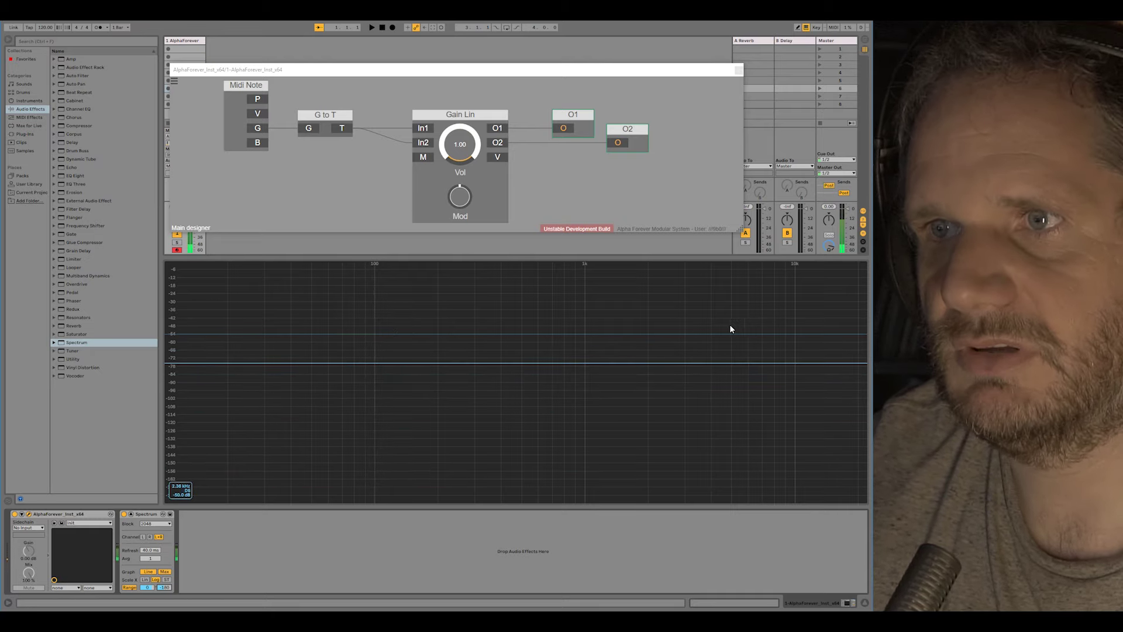
key("a")
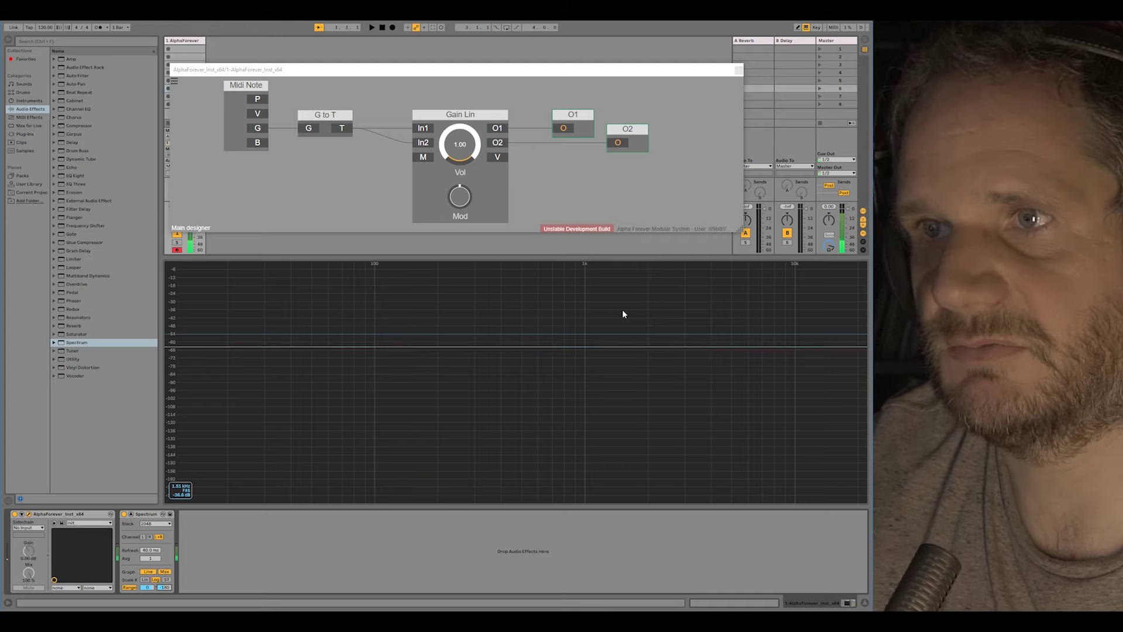
key("a")
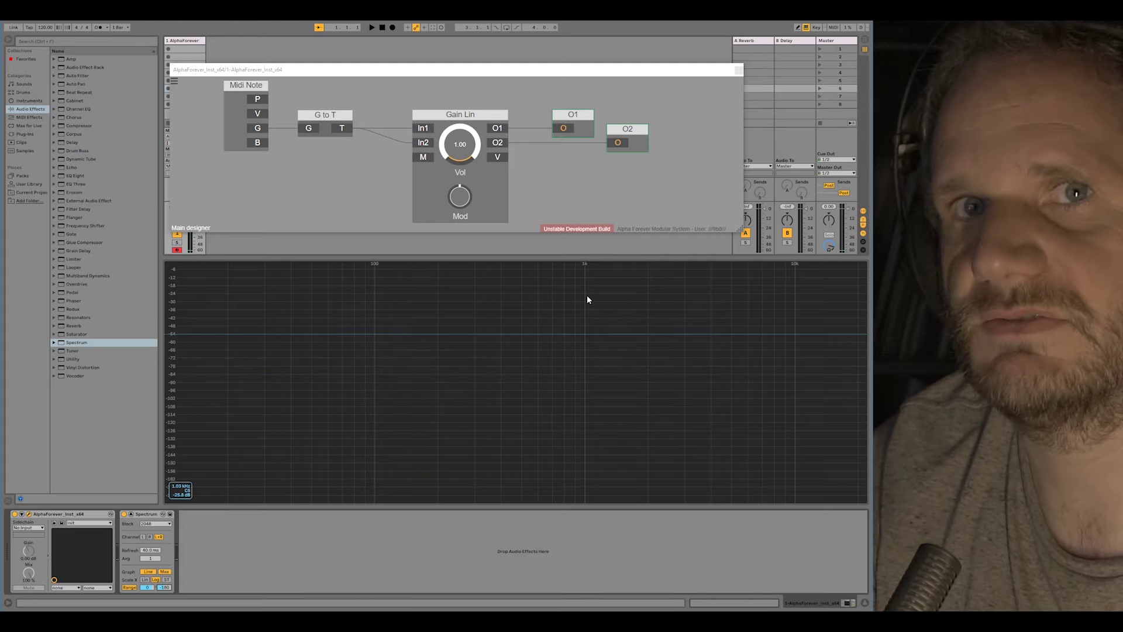
key("a")
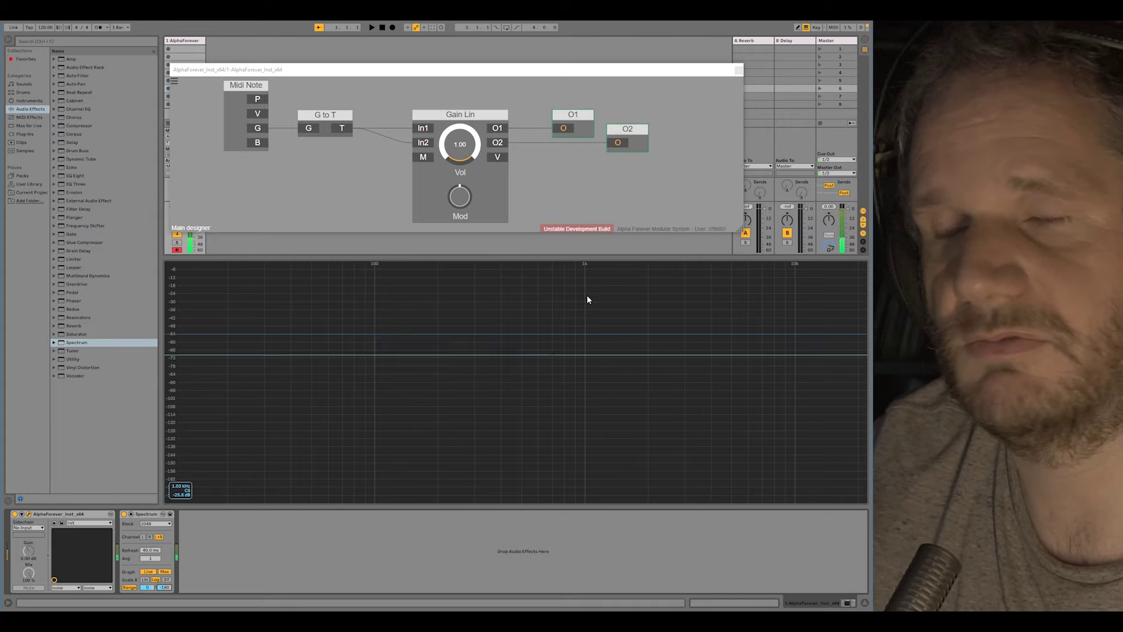
key("a")
Make room after G to T and insert a Filter Modulated module between it and Gain Lin.
left_click_drag(377, 190, 568, 76)
left_click_drag(482, 126, 342, 126)
right_click(371, 142)
type("filt")
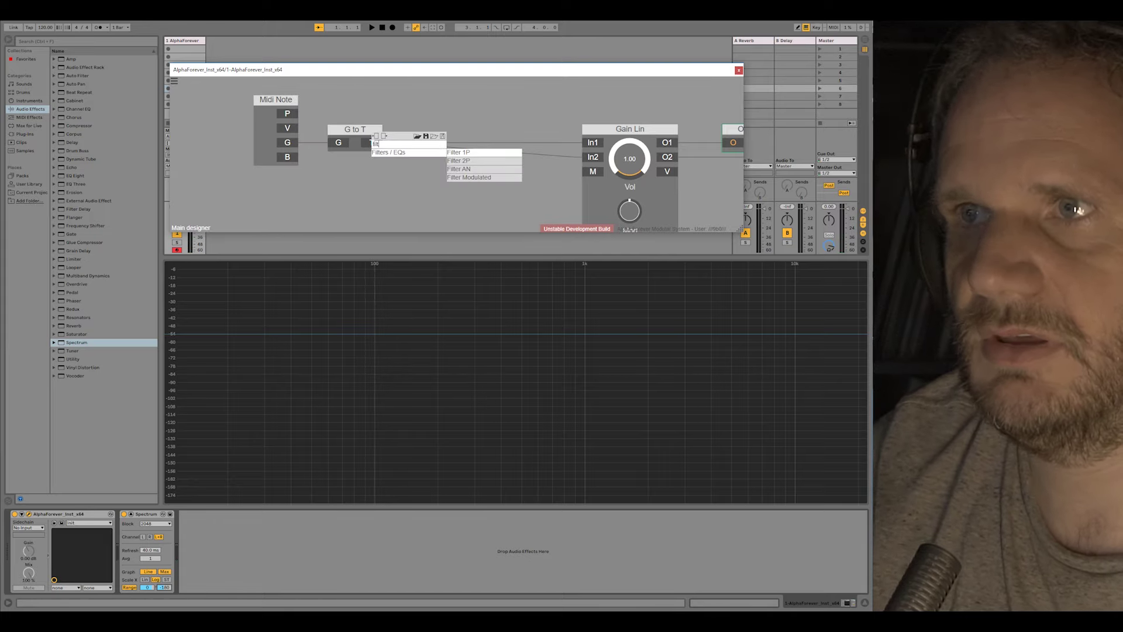
left_click(469, 177)
left_click_drag(521, 104, 412, 83)
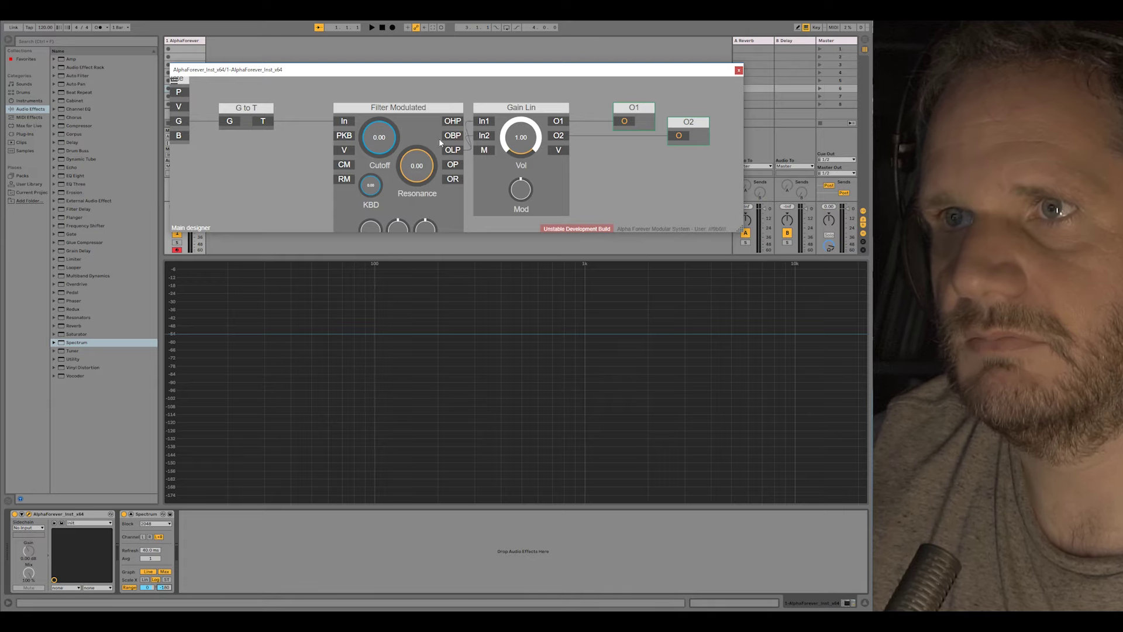
Try the filter's cutoff at 45.90 and 77.63, and delete the Filter Modulated module.
left_click_drag(381, 136, 381, 106)
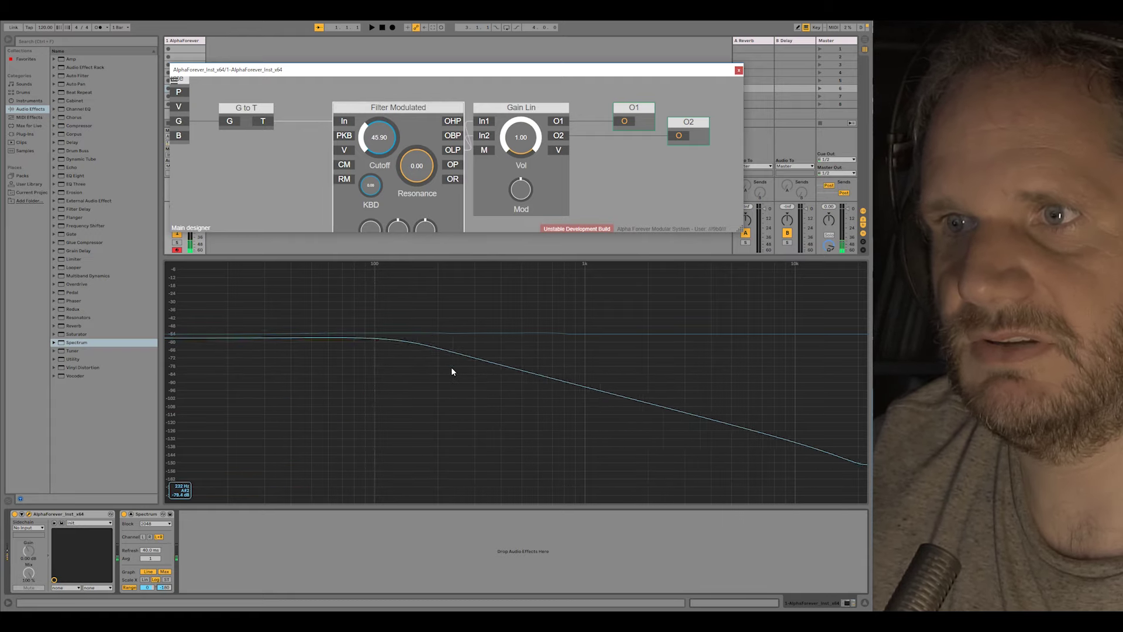
left_click_drag(368, 145, 378, 124)
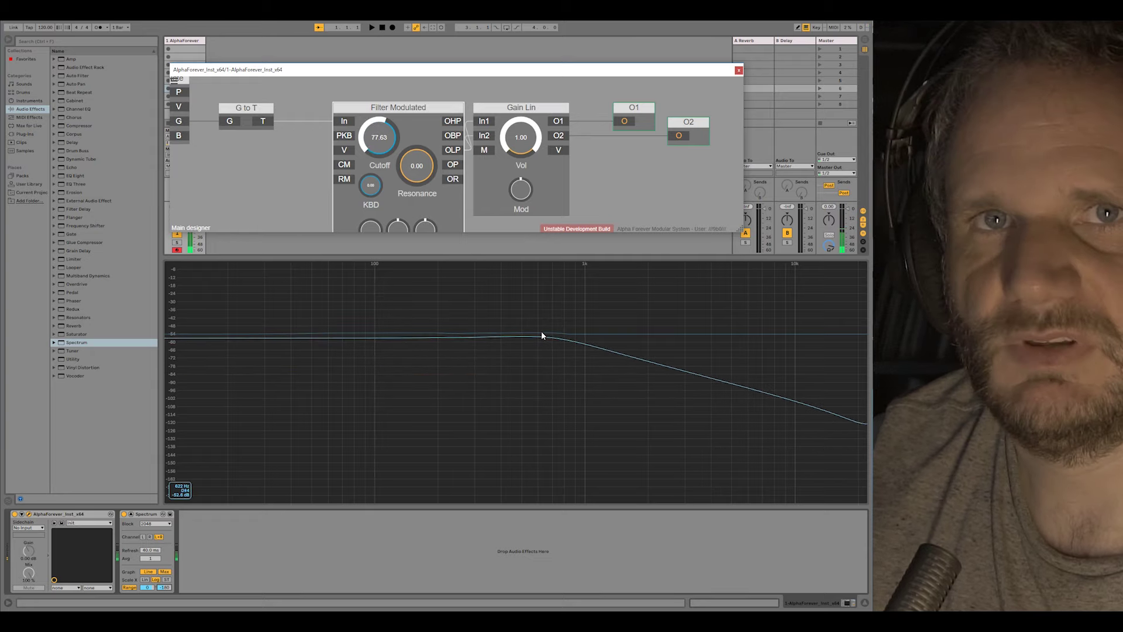
left_click(394, 106)
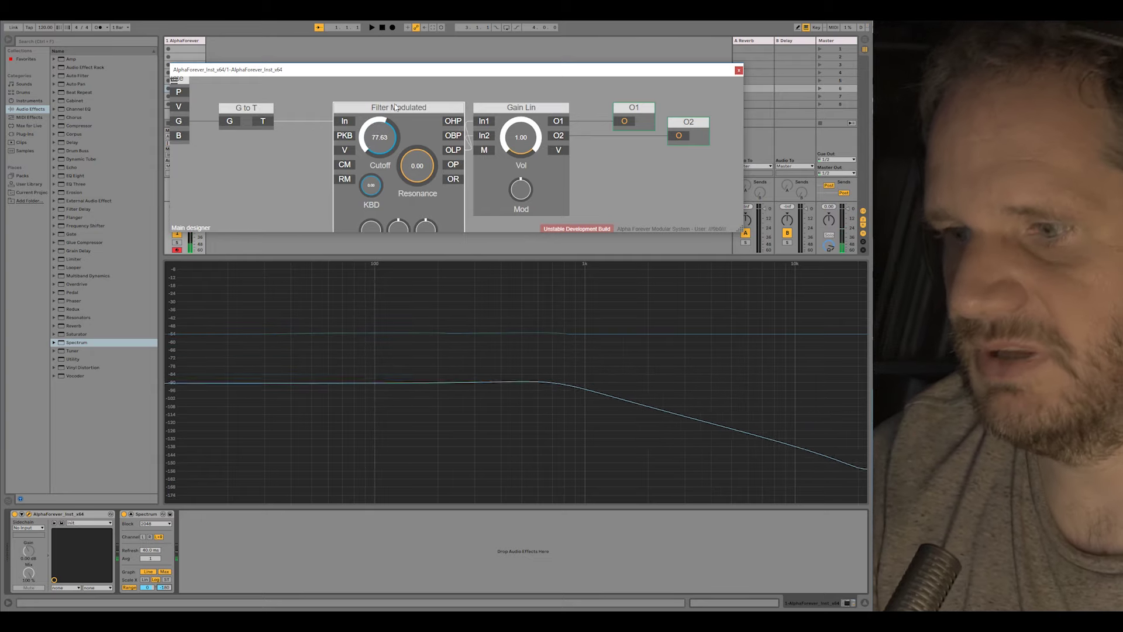
key("Delete")
scroll(433, 135, "down", 5)
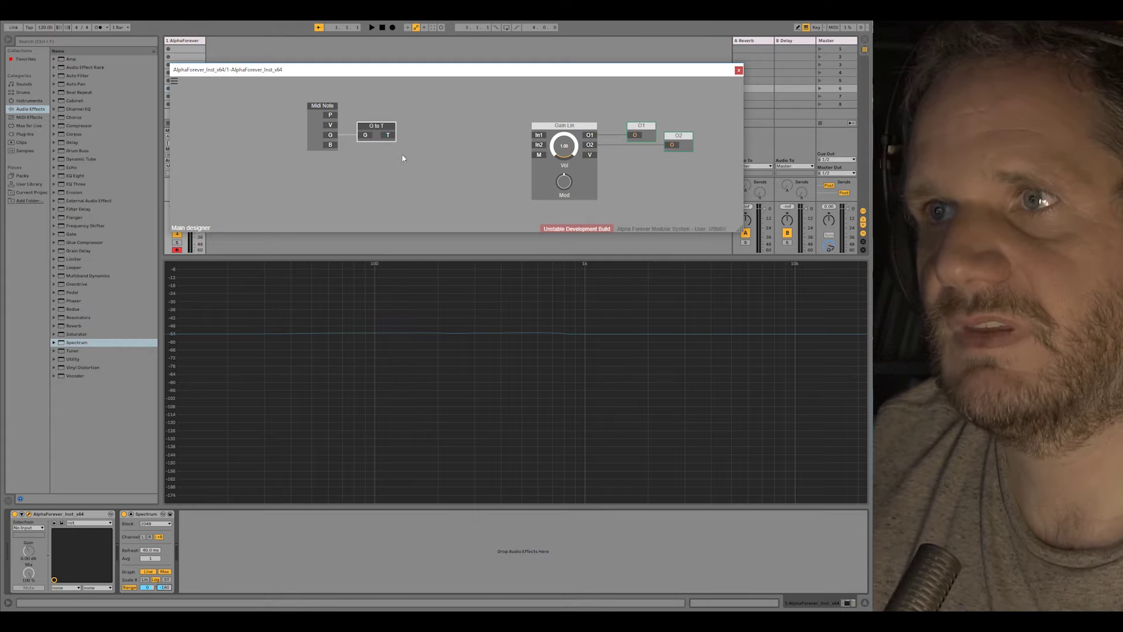
right_click(428, 152)
mouse_move(445, 169)
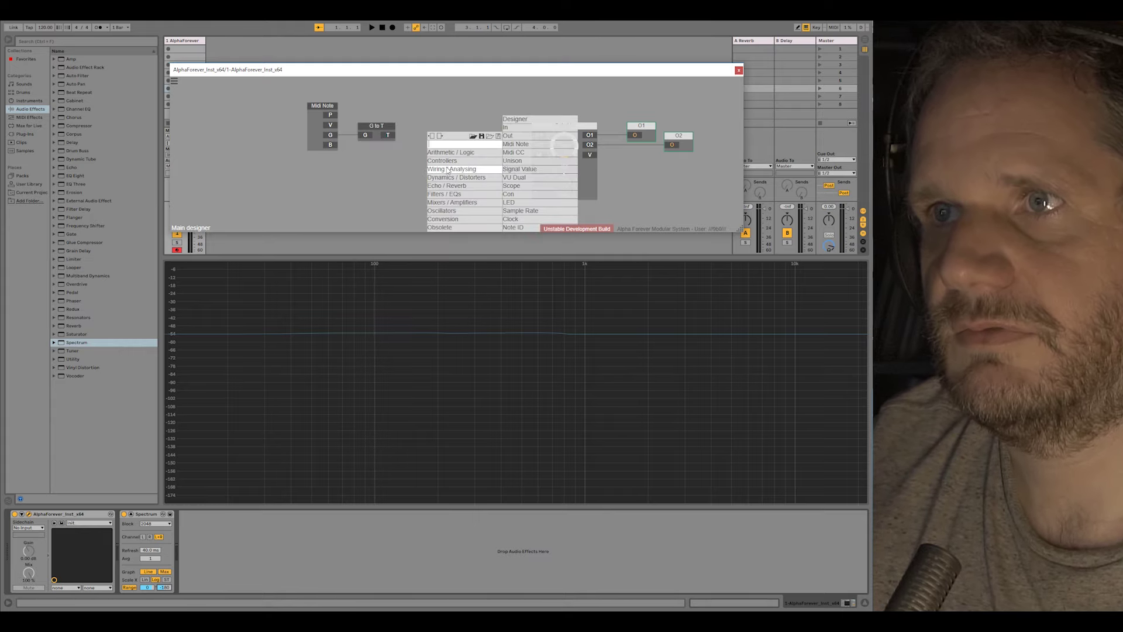
left_click(520, 121)
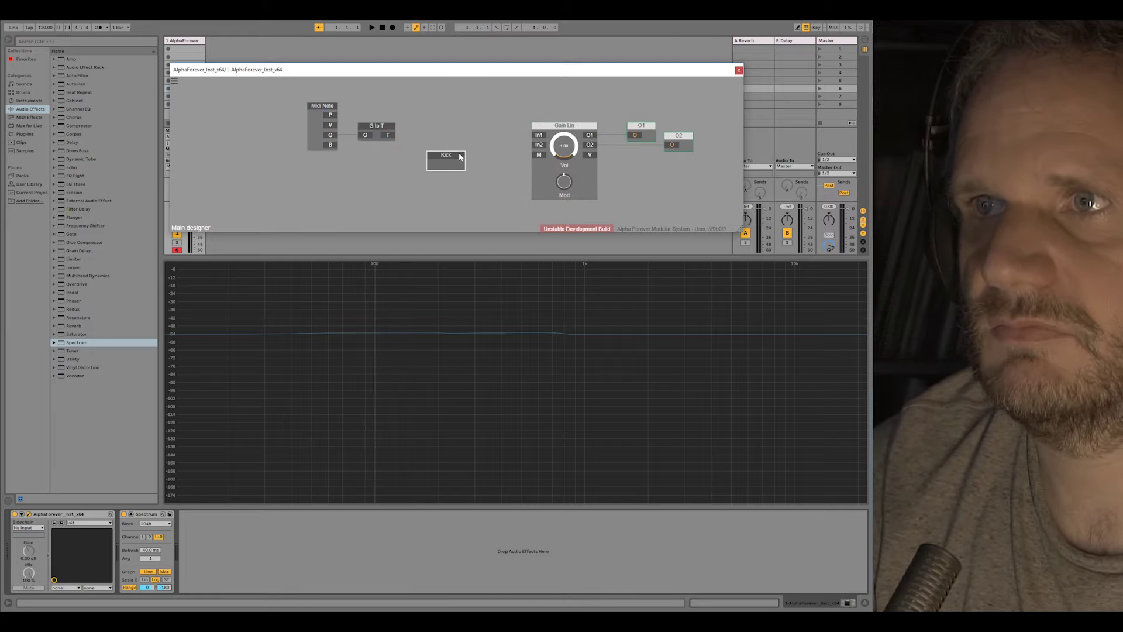
key("Delete")
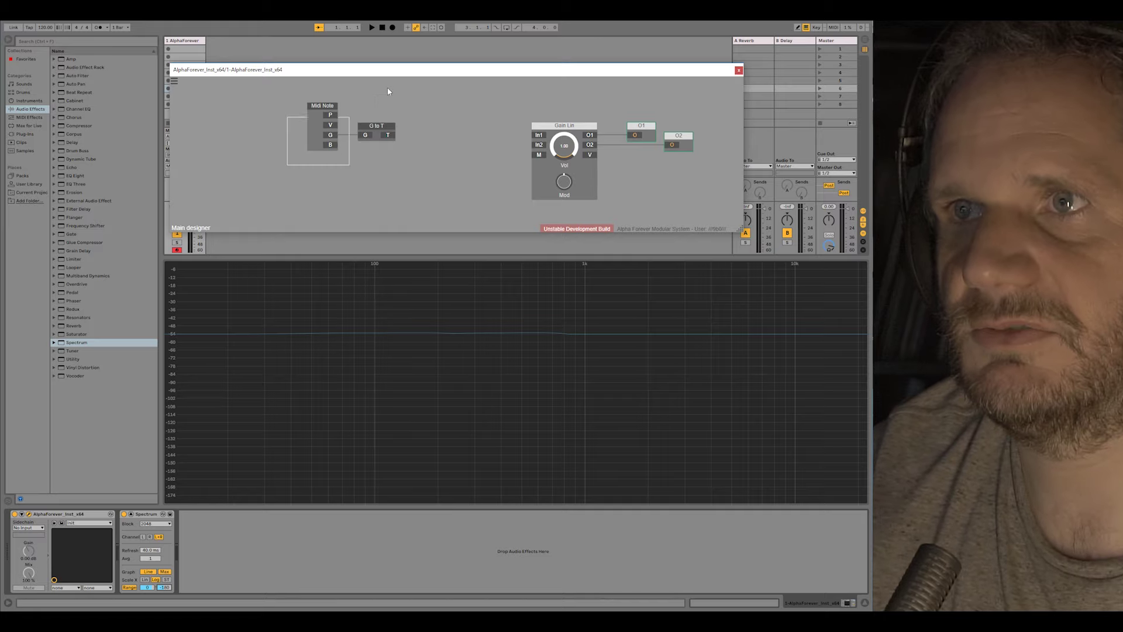
Move the Midi Note and G to T modules together farther away from Gain Lin.
left_click_drag(387, 88, 393, 88)
left_click_drag(385, 131, 311, 132)
left_click(313, 139)
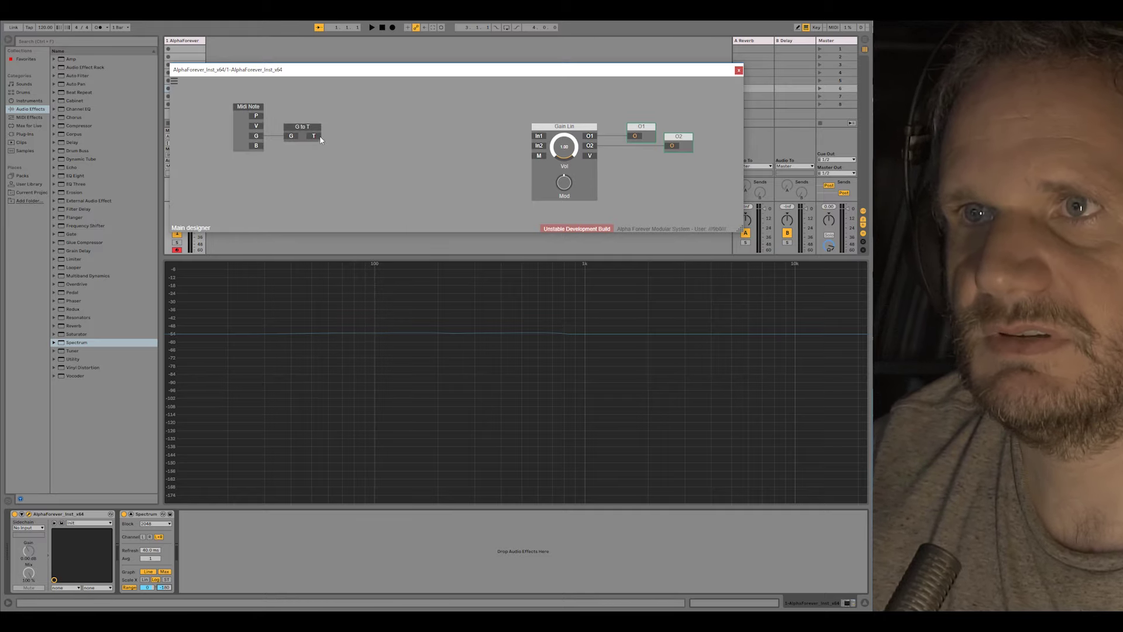
right_click(314, 139)
type("env")
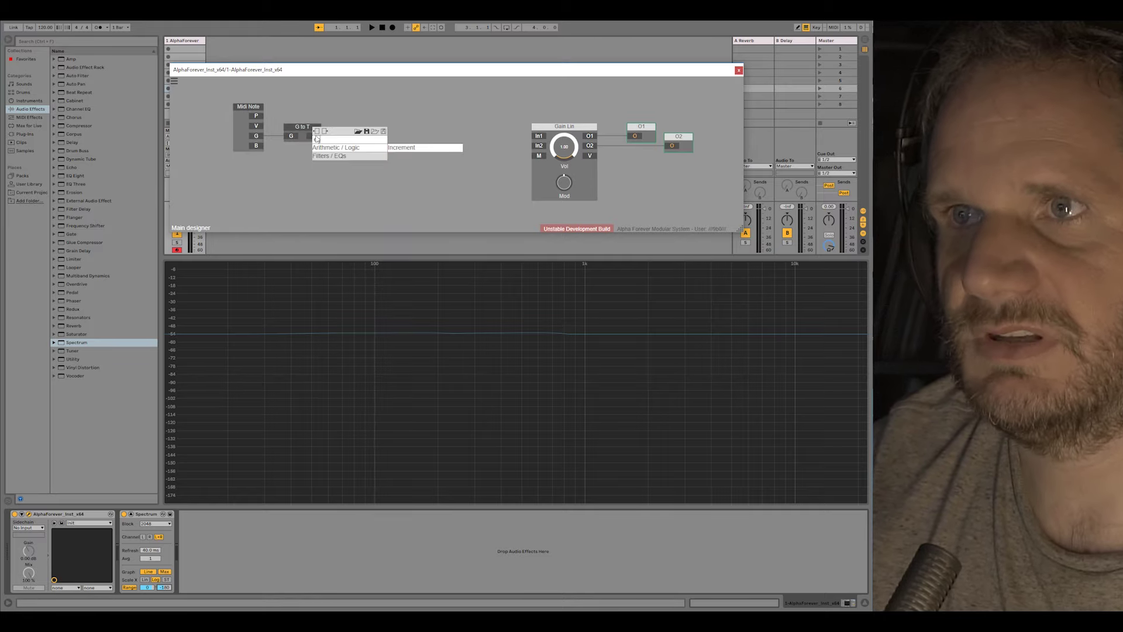
left_click(410, 156)
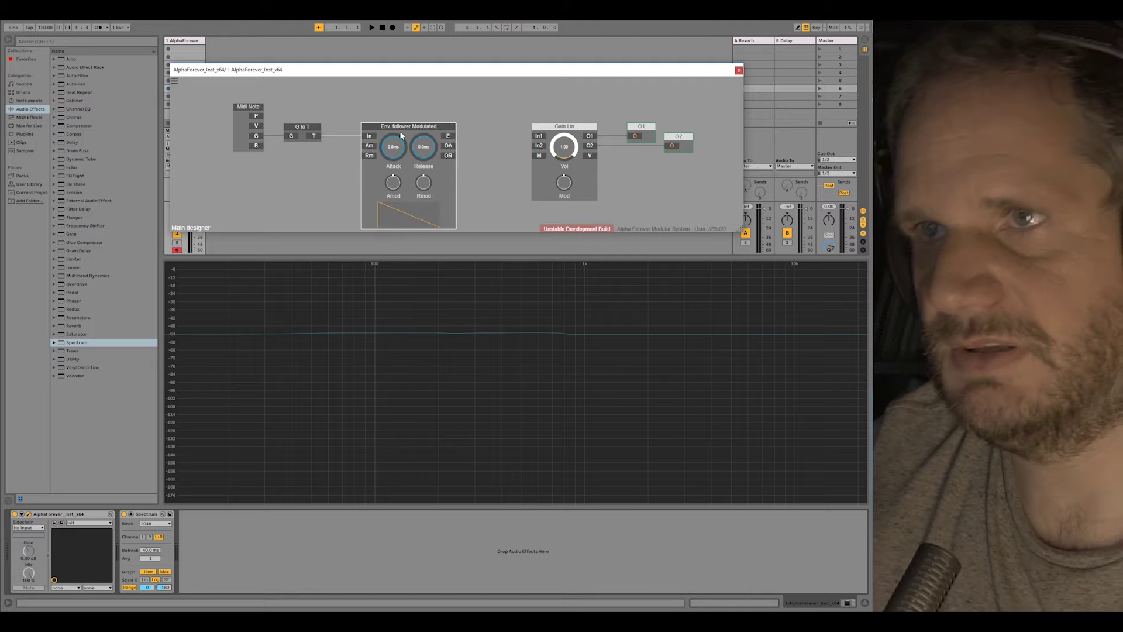
key("Delete")
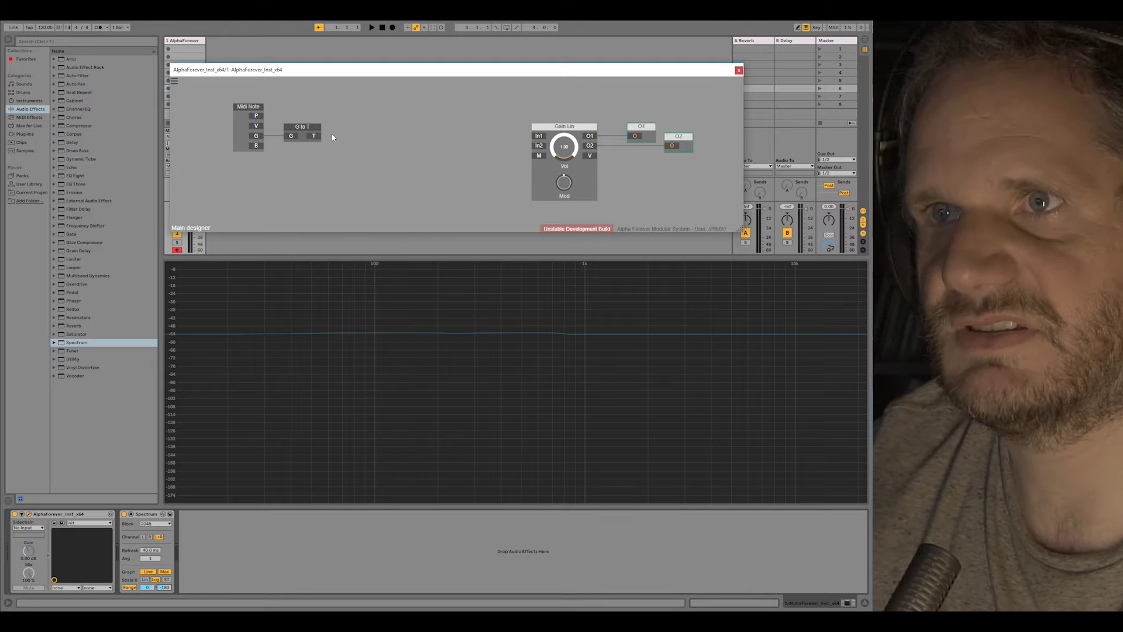
Insert an Env. follower module after G to T and feed its A and R inputs from a constant of 0.5.
right_click(320, 128)
type("env")
left_click(408, 147)
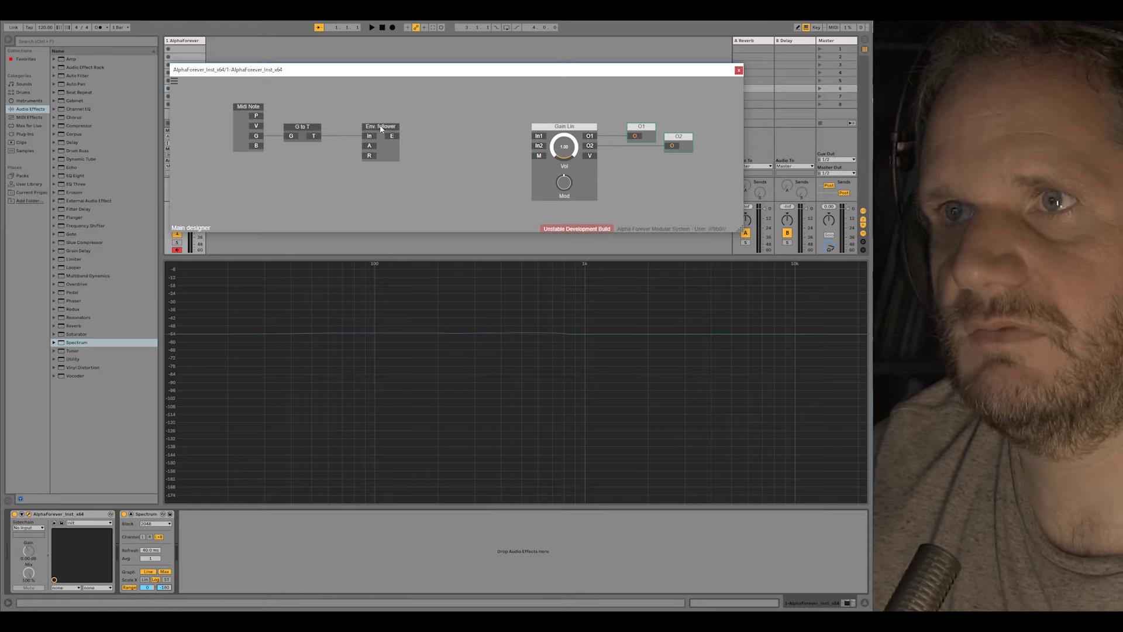
mouse_move(382, 128)
left_mouse_down()
mouse_move(401, 129)
mouse_move(344, 146)
mouse_move(400, 131)
left_mouse_up()
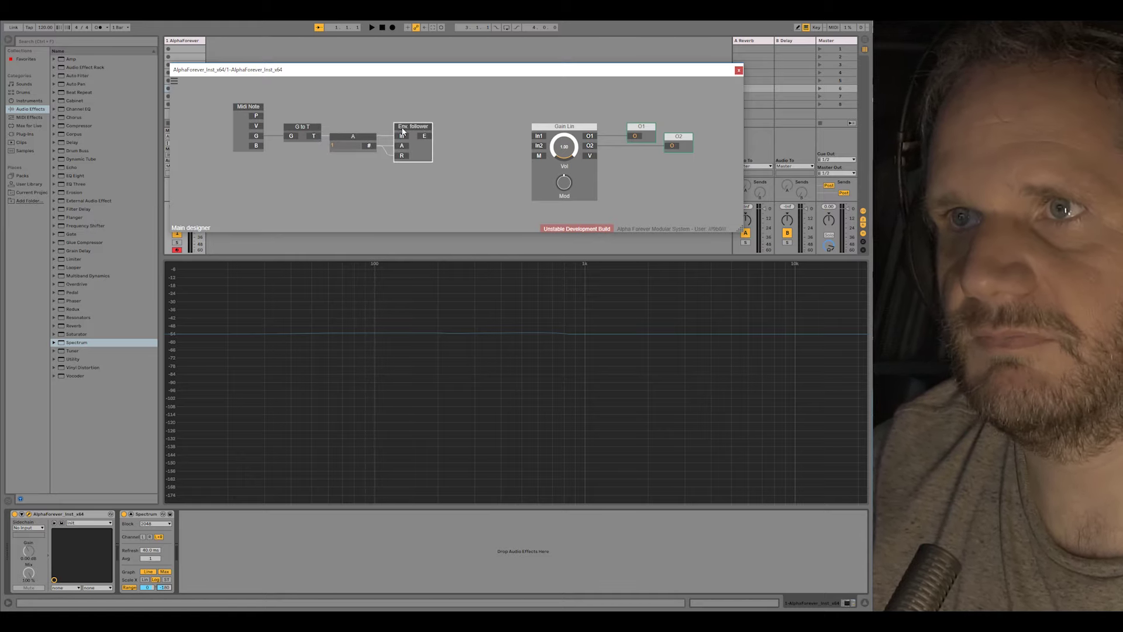
type("0.5")
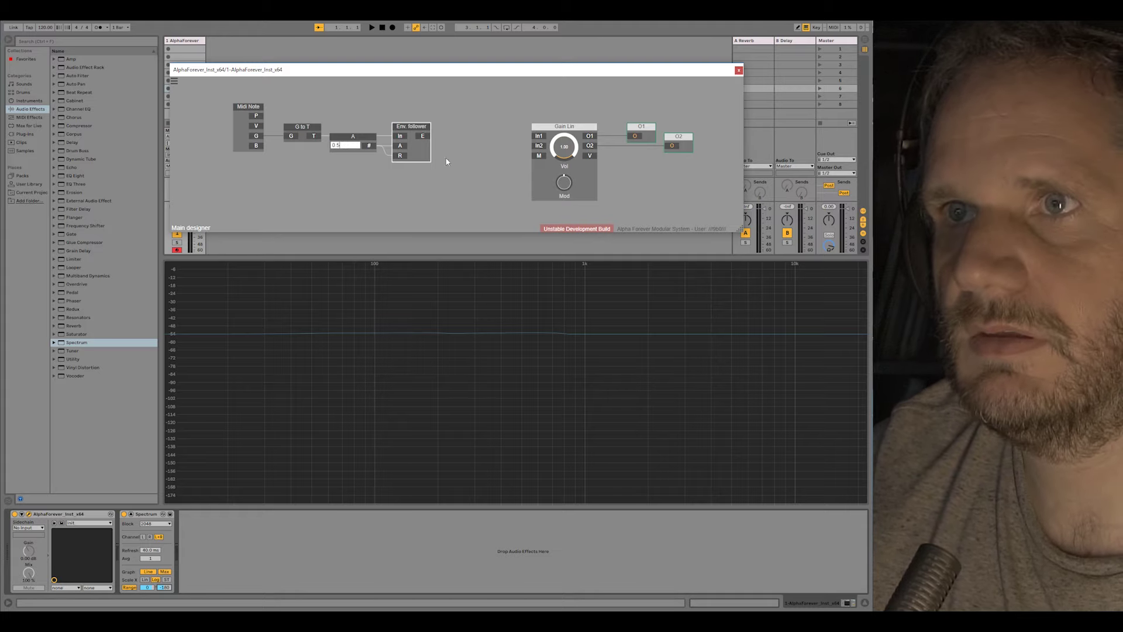
Connect the Env. follower's E output to Gain Lin's inputs and set the follower's constant to 1.
left_click_drag(423, 138, 539, 139)
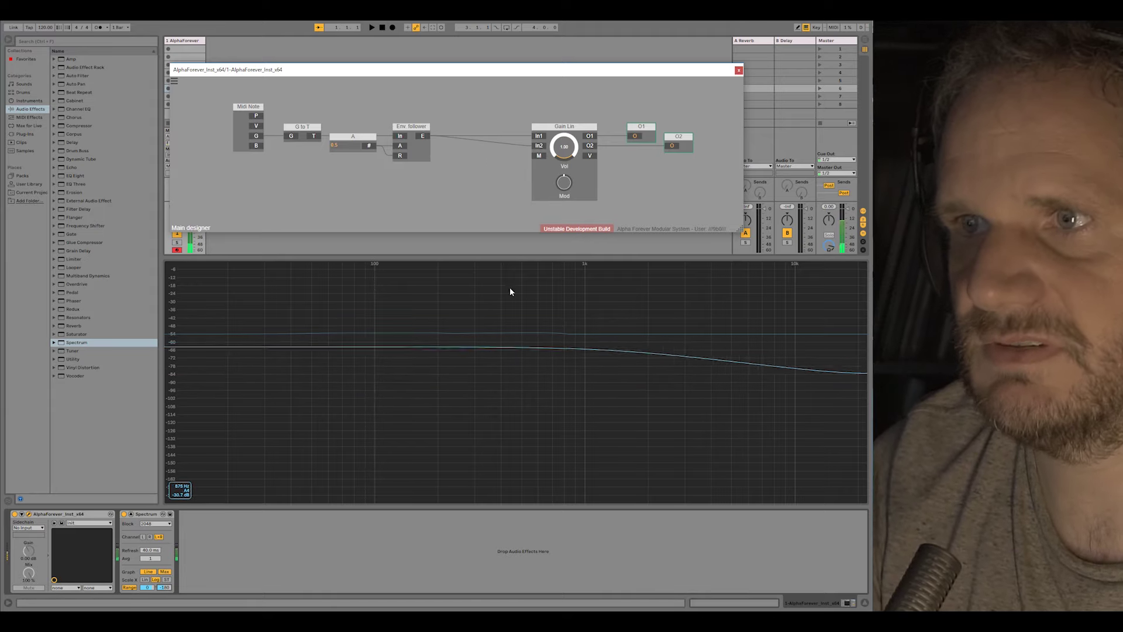
double_click(339, 145)
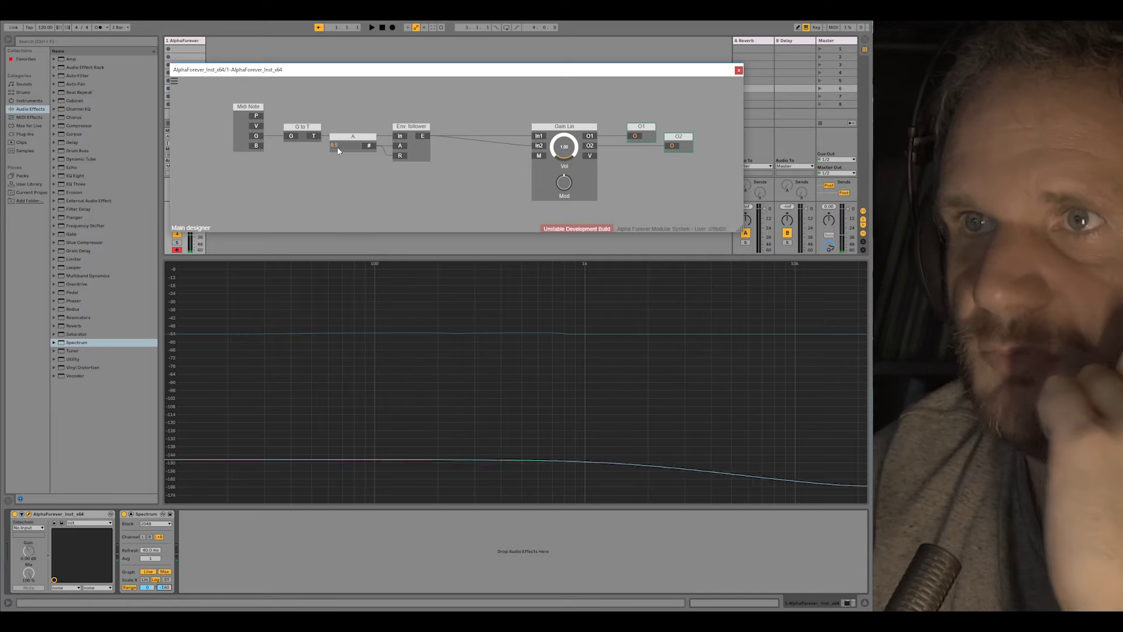
type("1")
key("Return")
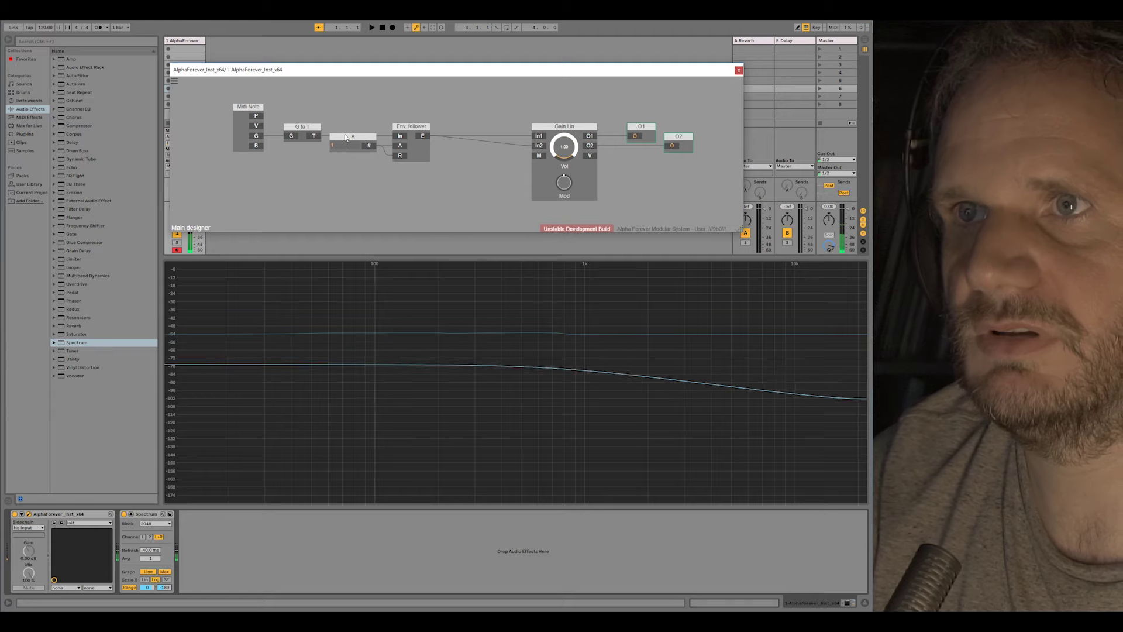
Move the Midi Note, G to T, constant and Env. follower modules together farther away from Gain Lin.
left_click_drag(455, 110, 475, 109)
left_click_drag(455, 177, 196, 85)
left_click_drag(448, 126, 337, 126)
left_click(377, 123)
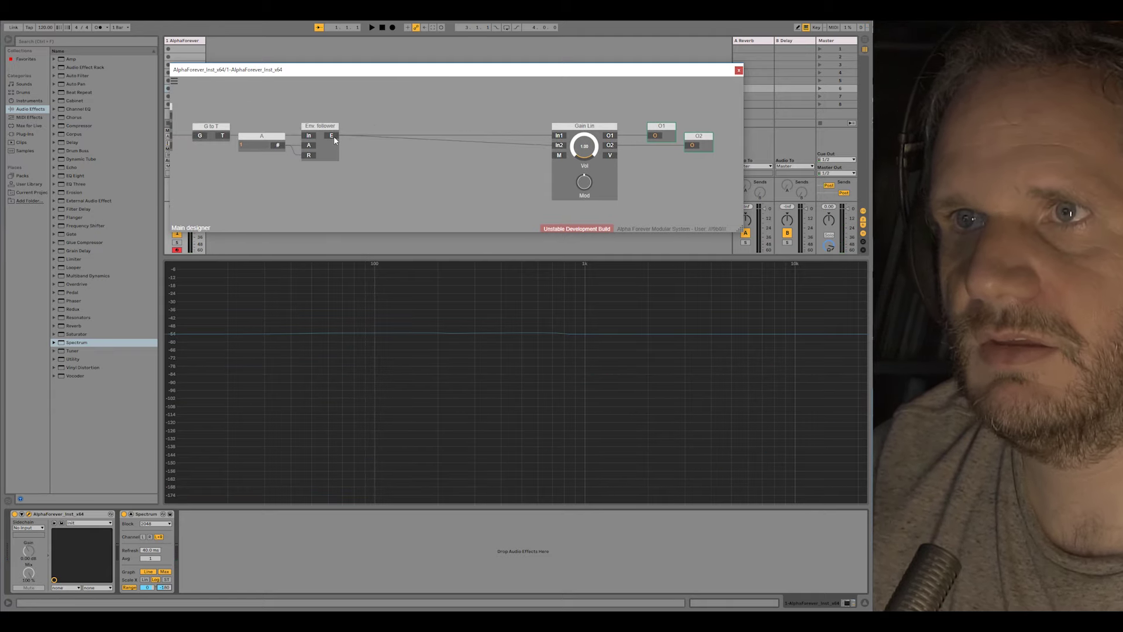
Insert a Filter 2P module between Env. follower and Gain Lin, and route its B output to both gain inputs.
right_click(372, 132)
type("filter")
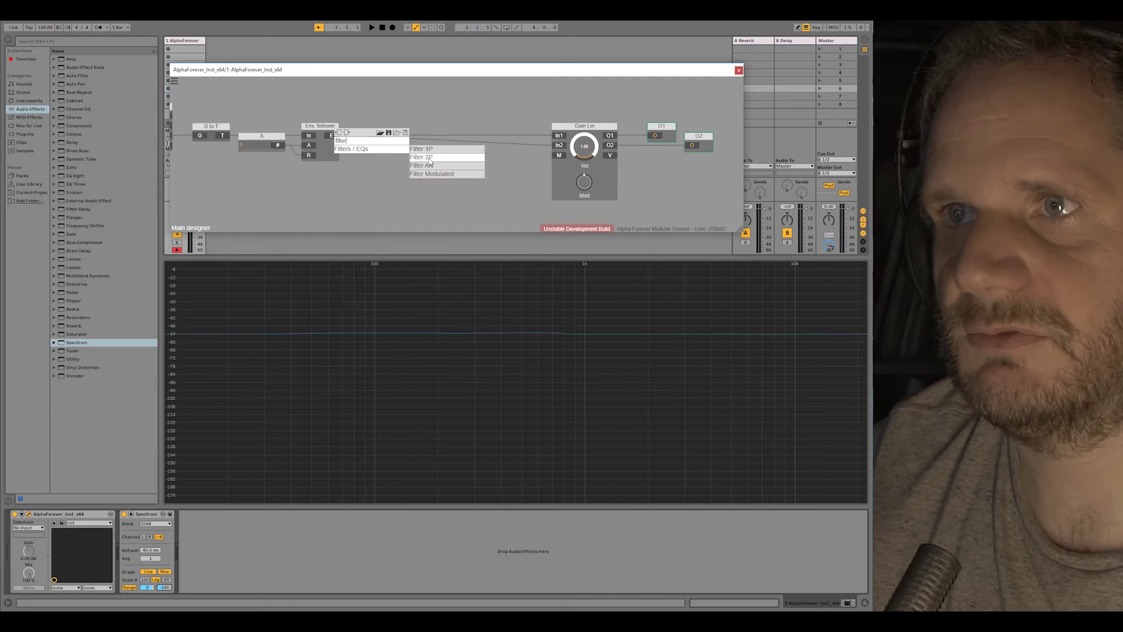
left_click(422, 157)
left_click_drag(406, 130, 474, 134)
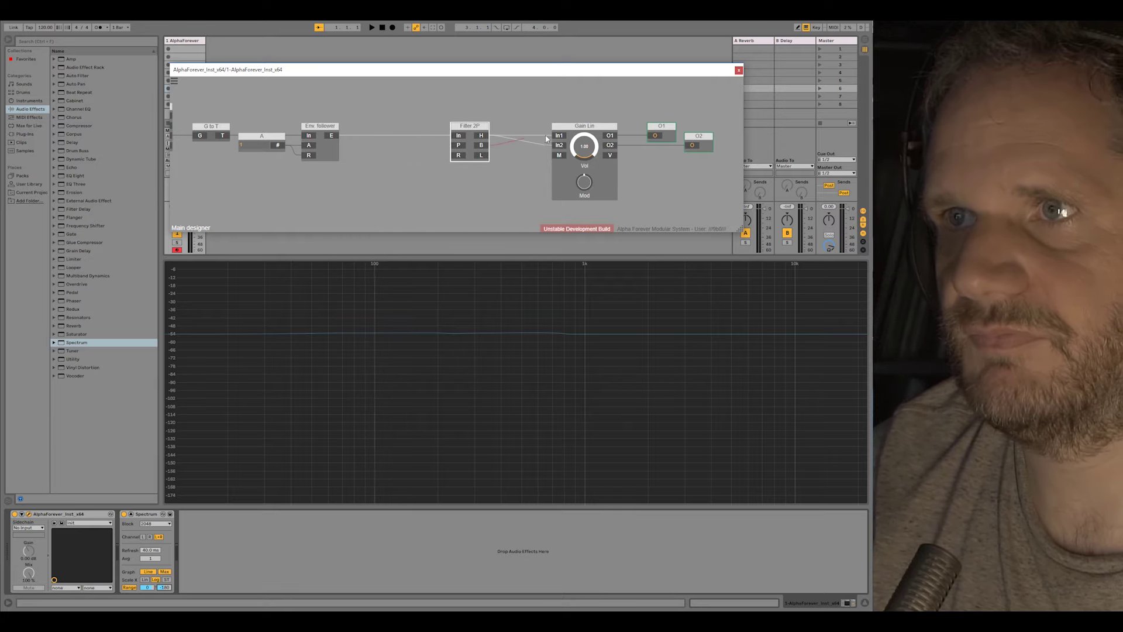
left_click_drag(545, 138, 553, 136)
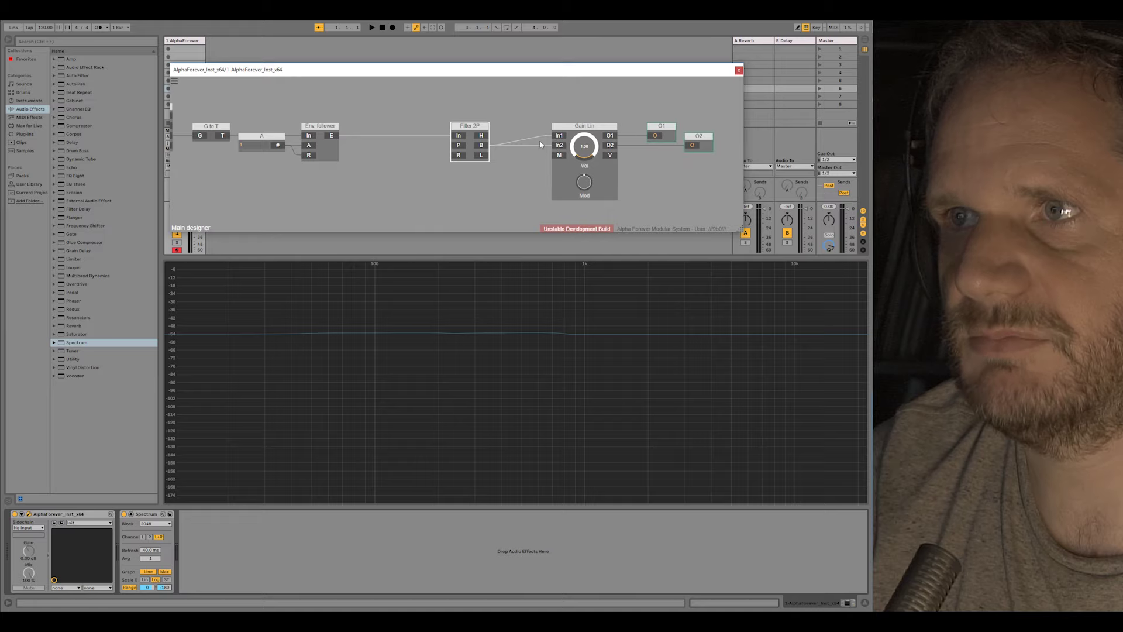
Add a knob for Filter 2P's P input and place it next to Env. follower.
double_click(459, 149)
left_click_drag(417, 139, 367, 138)
double_click(387, 146)
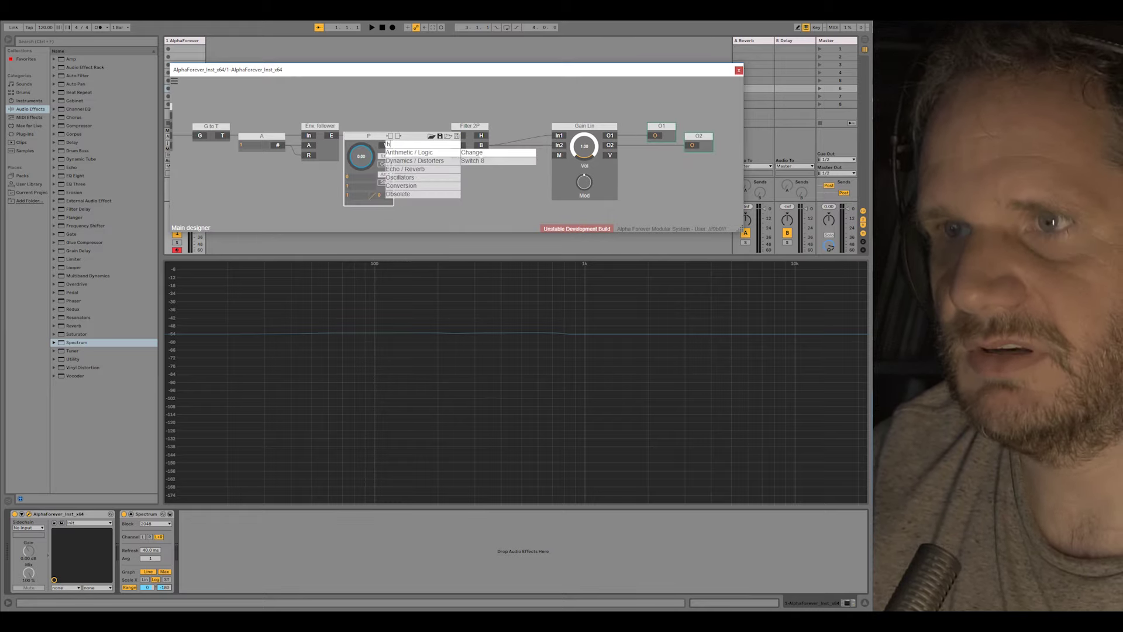
type("hz")
left_click(473, 153)
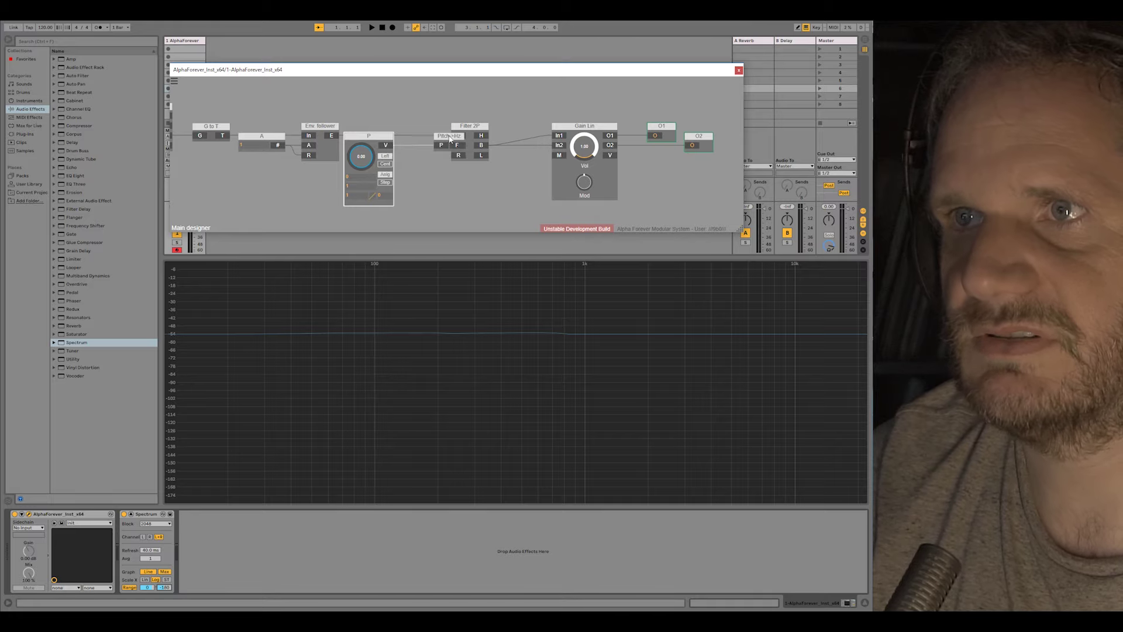
left_click_drag(449, 138, 423, 136)
key("Delete")
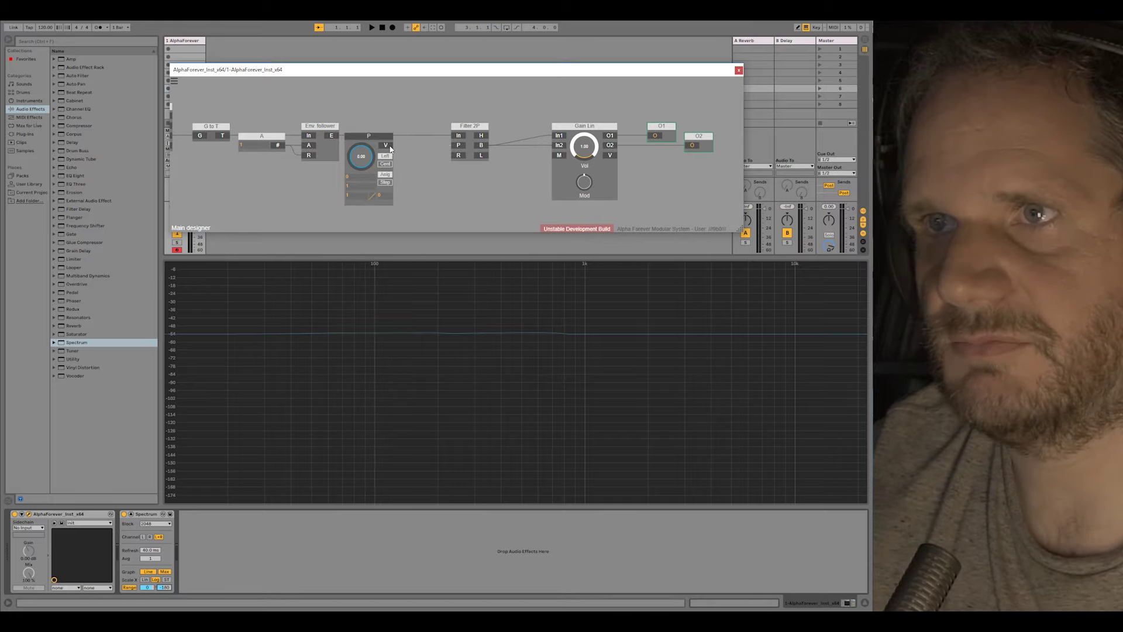
Insert an Hz->Pitch converter between the P knob and Filter 2P, and add a knob to the filter's R input.
double_click(386, 145)
type("hz")
left_click(489, 159)
left_click_drag(461, 146, 487, 149)
double_click(512, 157)
left_click(483, 123)
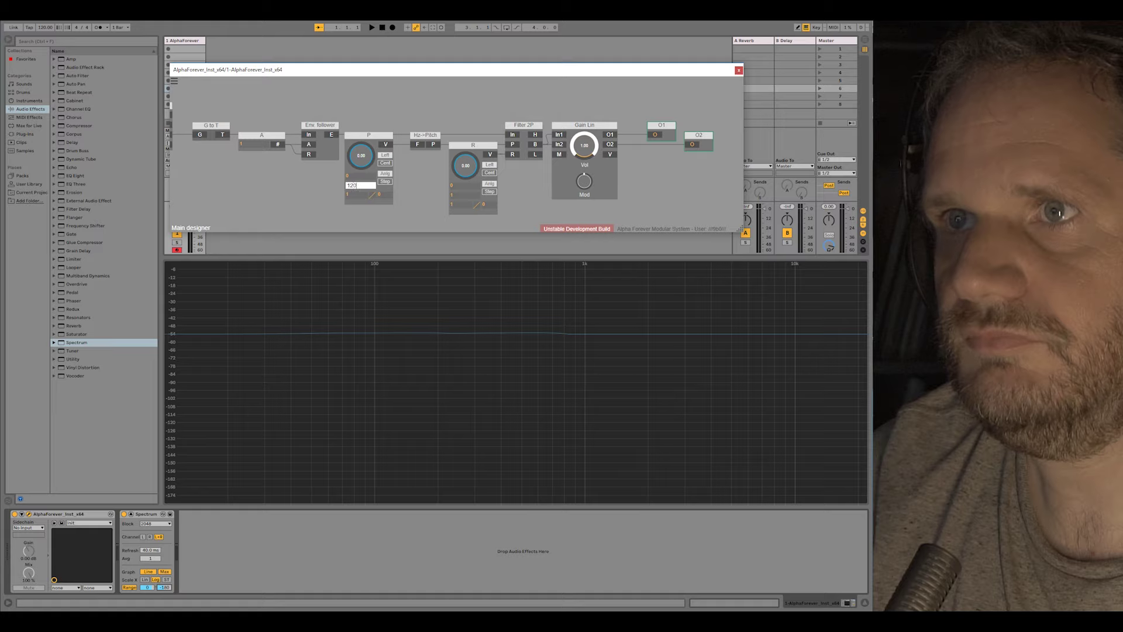
Set the P knob's maximum to 120 and turn up the P and R knobs.
key("Return")
left_click_drag(363, 161, 363, 146)
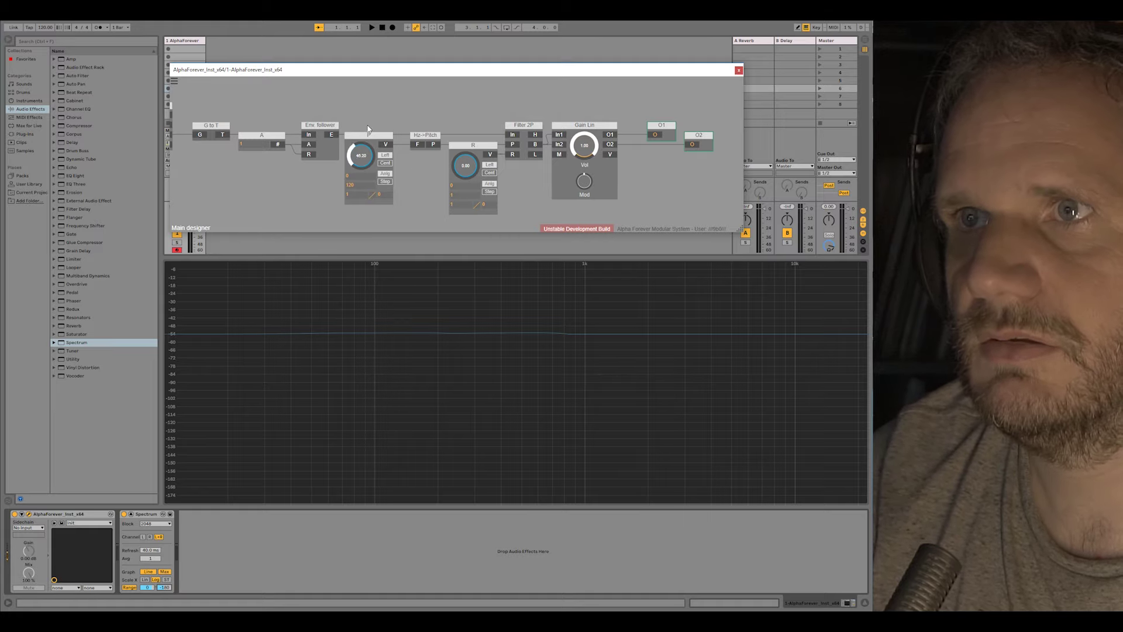
left_click_drag(469, 170, 345, 105)
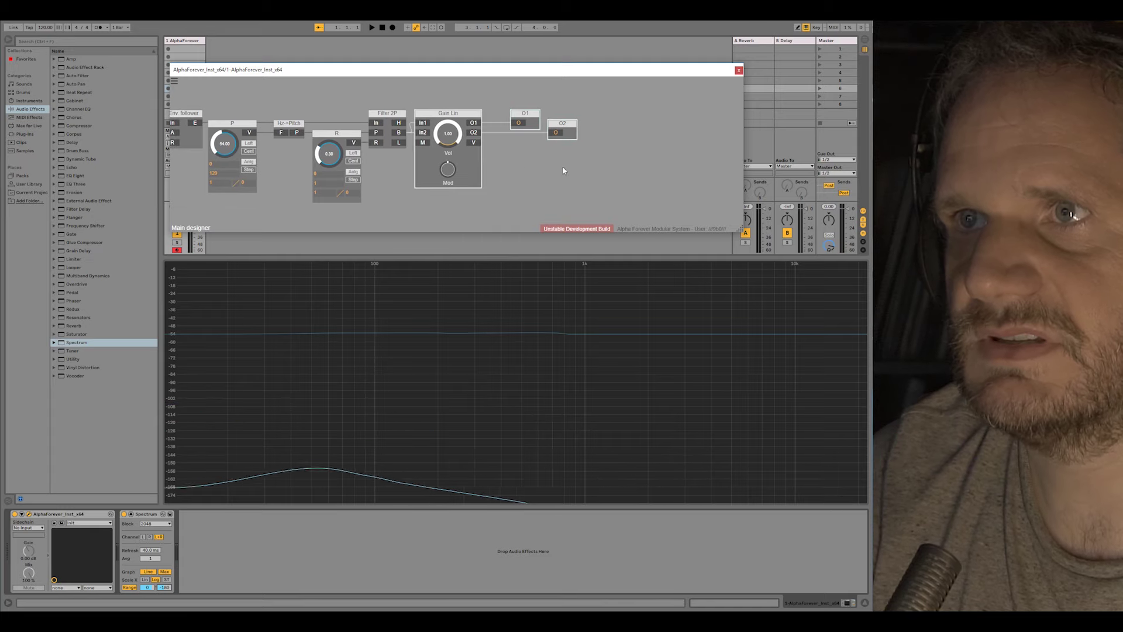
Insert a Div module between Filter 2P and Gain Lin, and respace Div, Gain Lin and the outputs.
left_click_drag(448, 117, 518, 117)
right_click(398, 126)
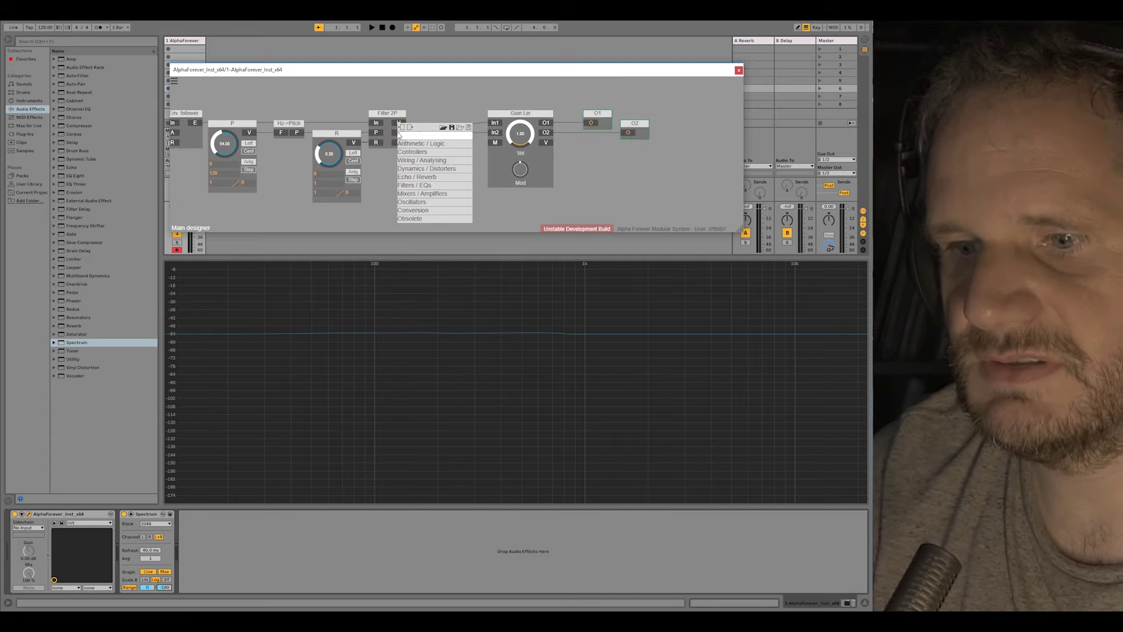
type("div")
left_click(477, 144)
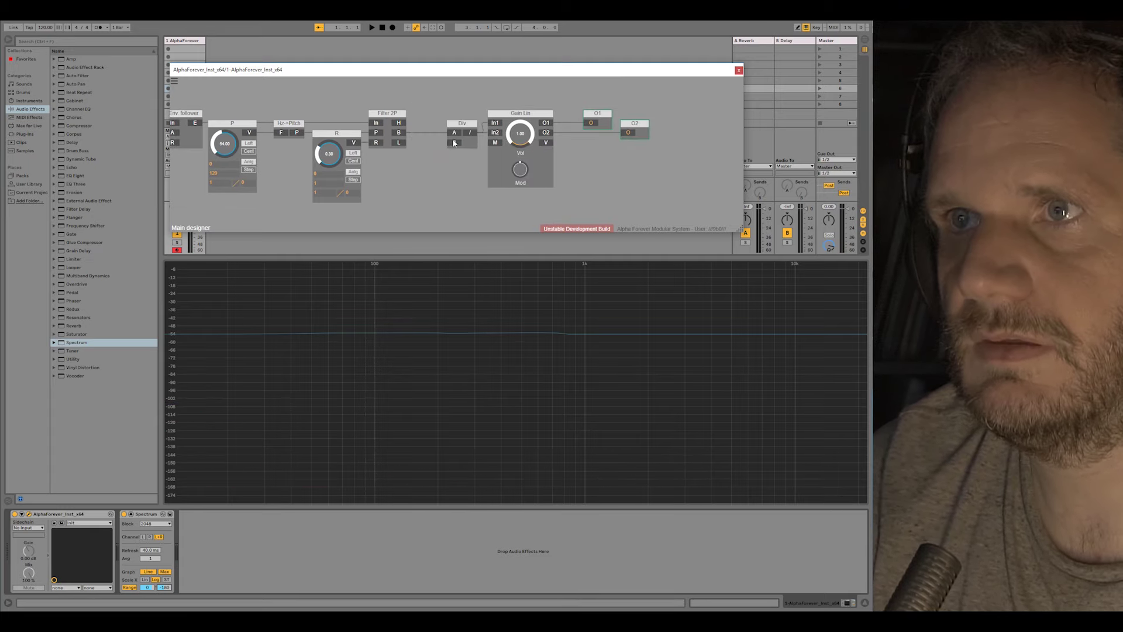
left_click_drag(468, 131, 461, 128)
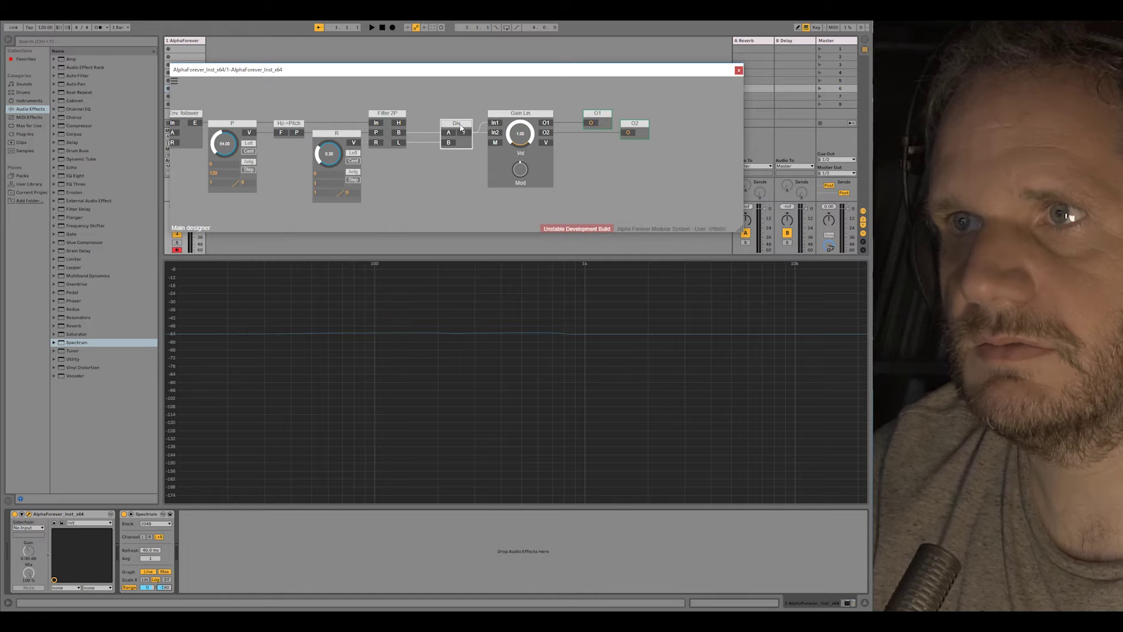
left_click(452, 105)
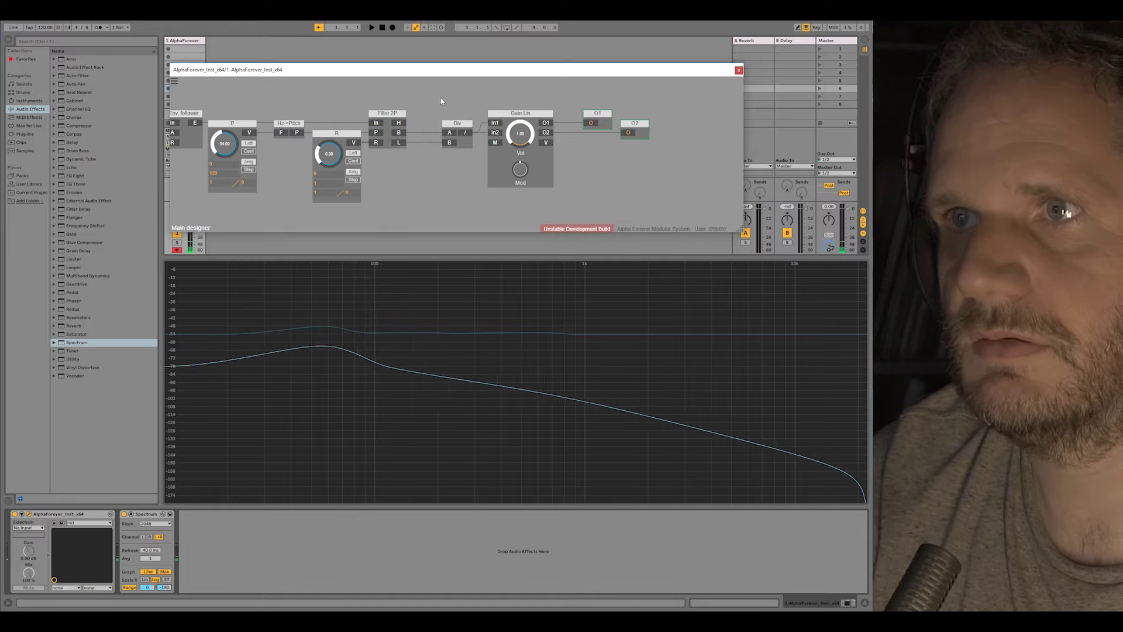
left_click_drag(434, 105, 695, 213)
left_click_drag(457, 124, 500, 127)
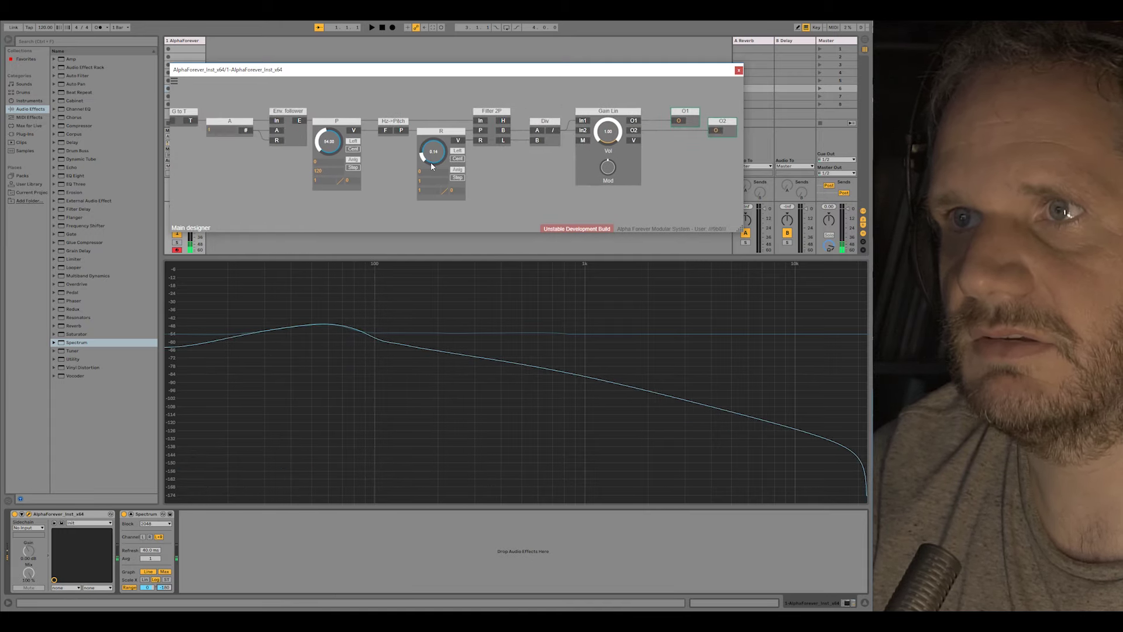
Fine-tune the filter's R and P knobs, giving the R knob a curve value of 2.
left_click_drag(432, 162, 443, 158)
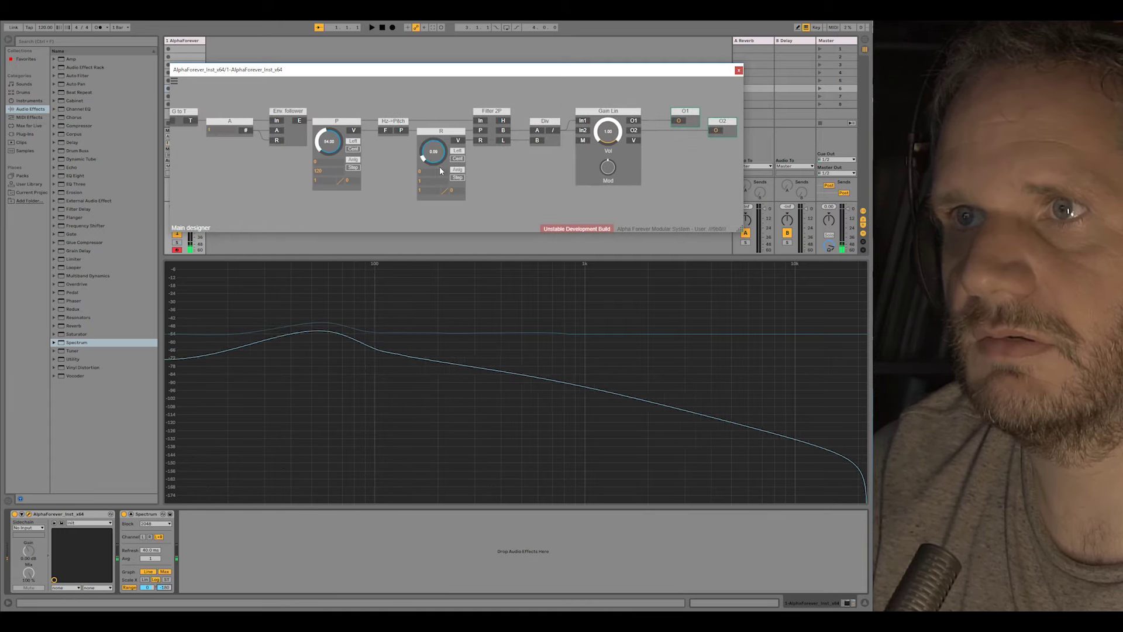
left_click(429, 191)
type("2")
key("Return")
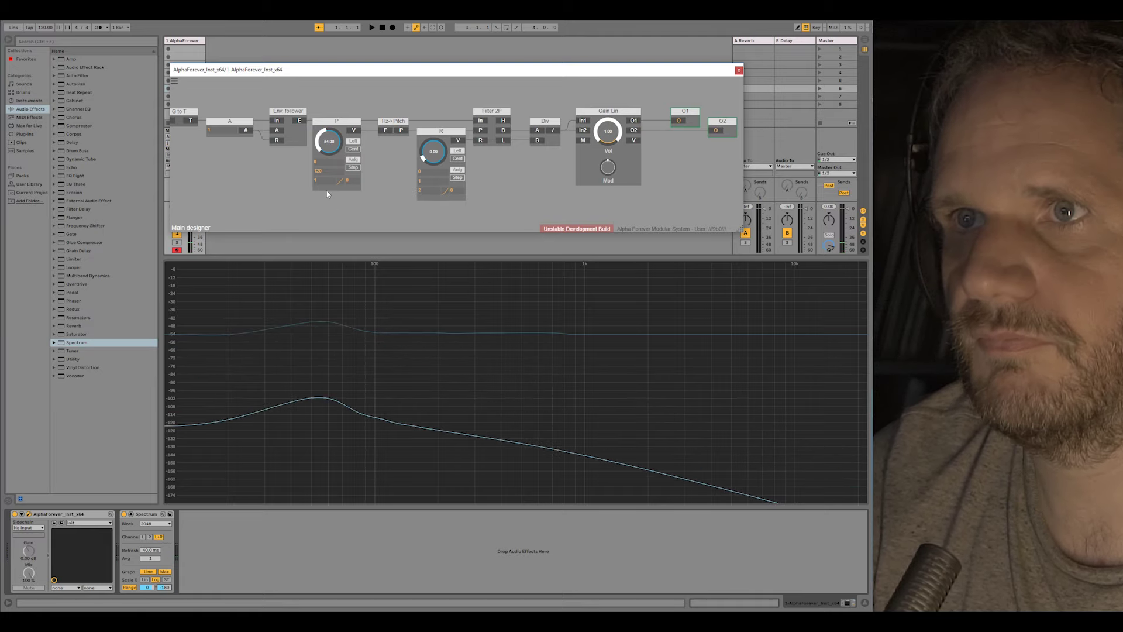
left_click_drag(328, 140, 332, 136)
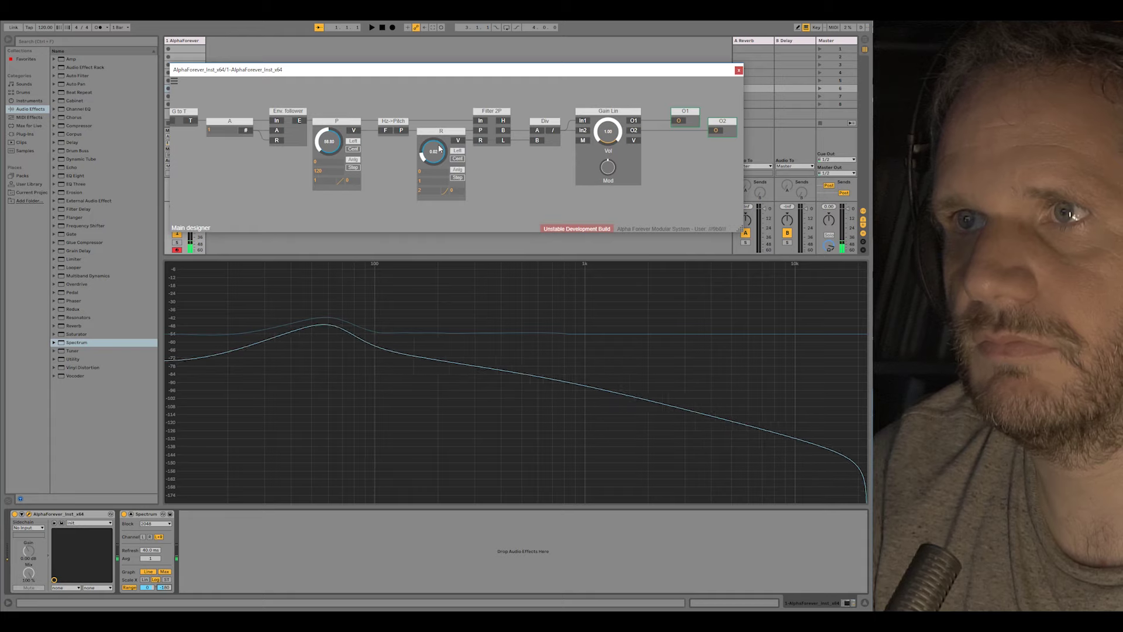
Delete the constant feeding Env. follower and add an adjustable knob to the follower's R input instead.
left_click_drag(393, 107, 556, 124)
left_click(398, 139)
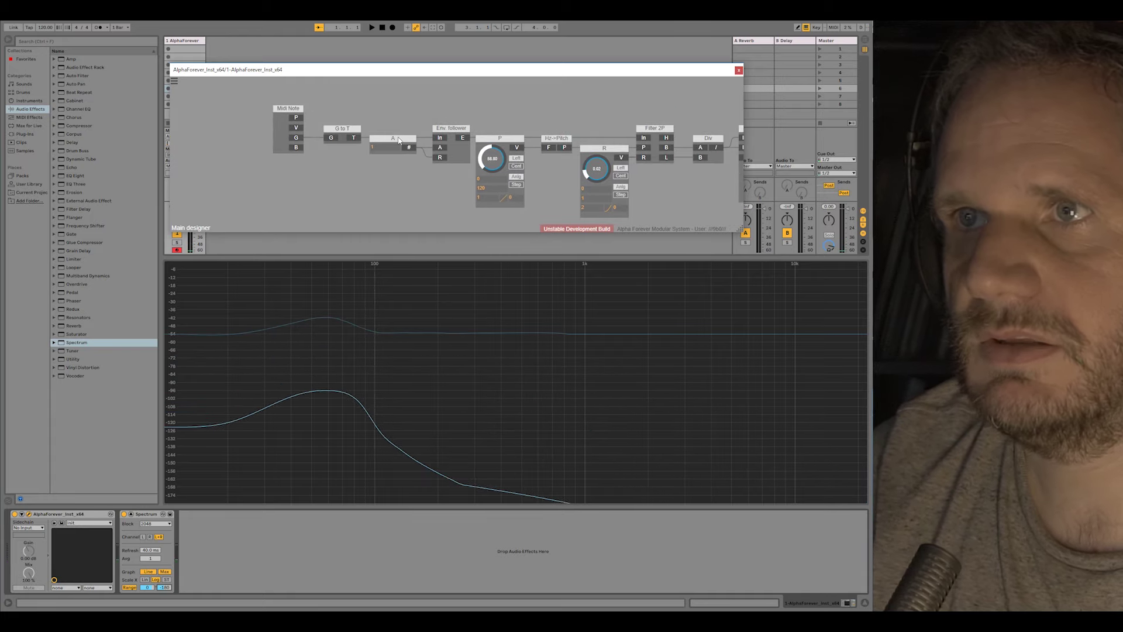
key("Delete")
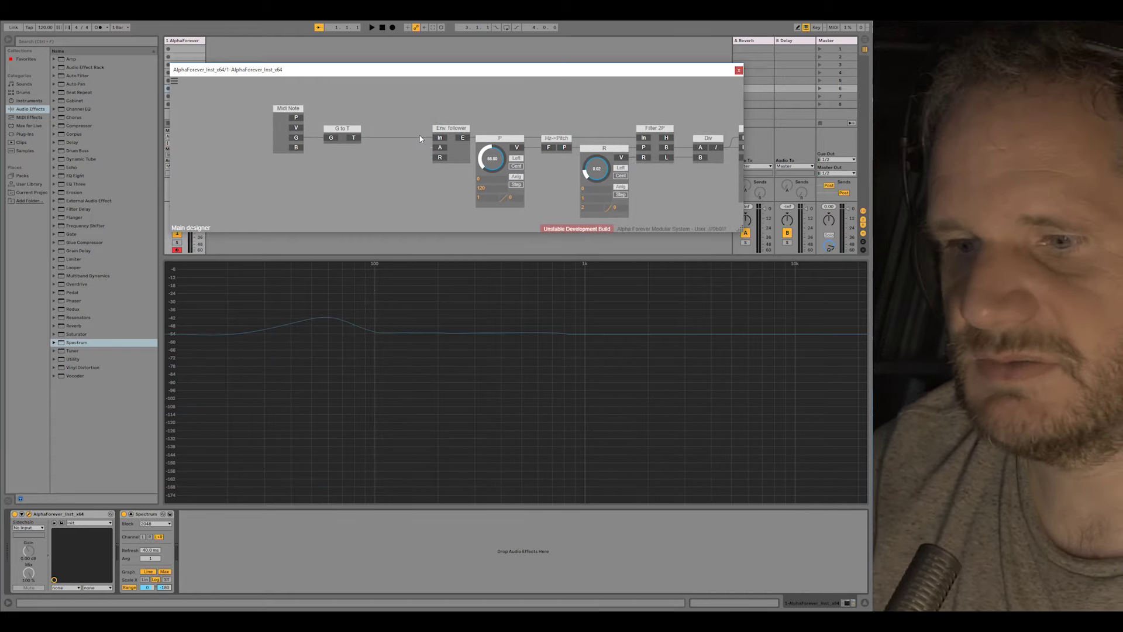
left_click_drag(440, 158, 408, 96)
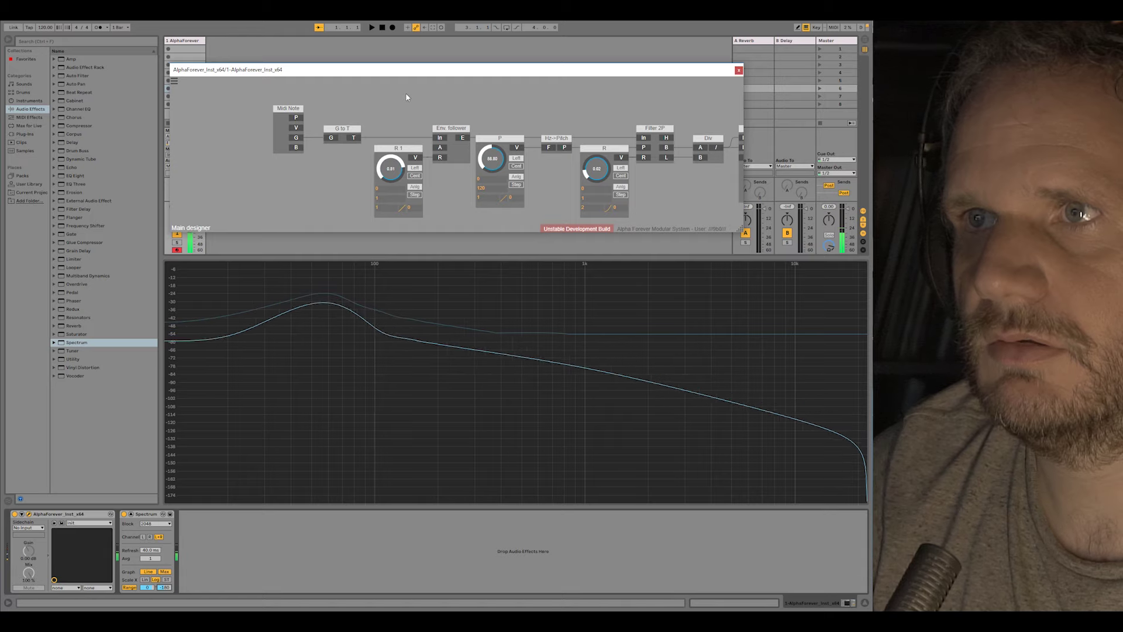
Try routing the Env. follower's E output directly into Gain Lin, bypassing the filter.
left_click_drag(481, 115, 371, 110)
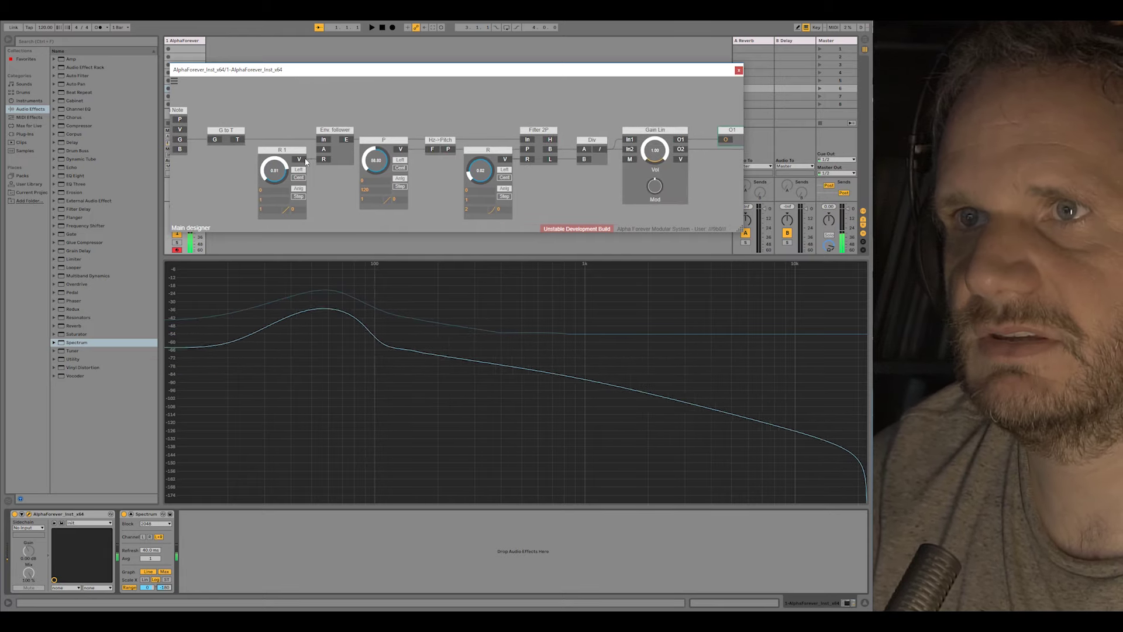
left_click_drag(347, 141, 628, 143)
left_click_drag(347, 142, 347, 141)
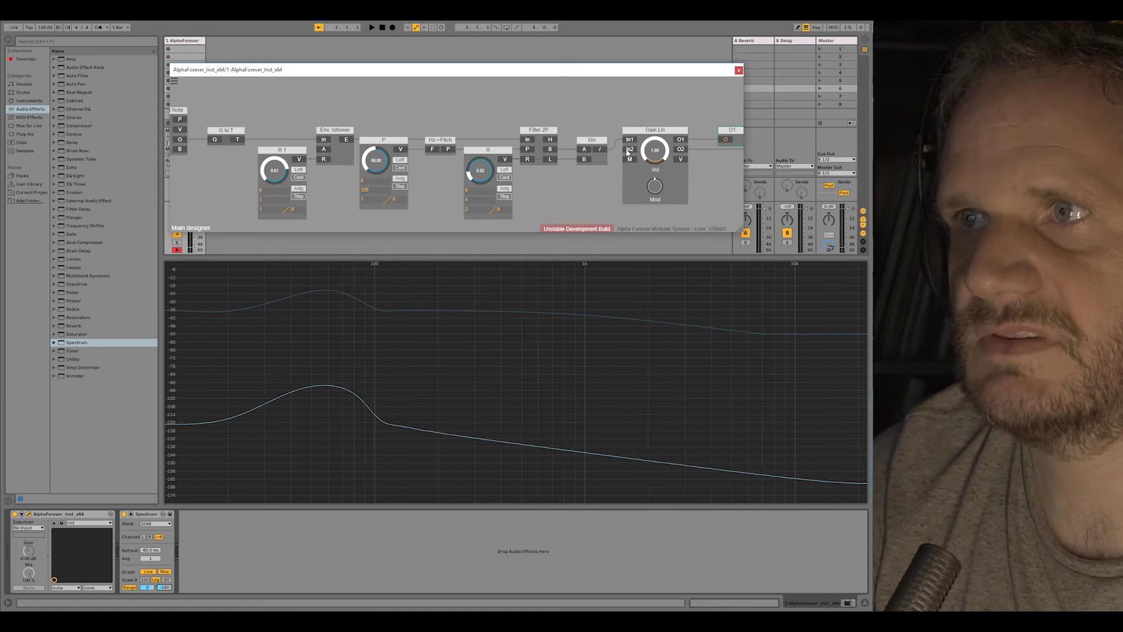
Fine-tune the R 1 knob and add a constant of 0.3 to the Env. follower's A input.
left_click_drag(279, 172, 279, 165)
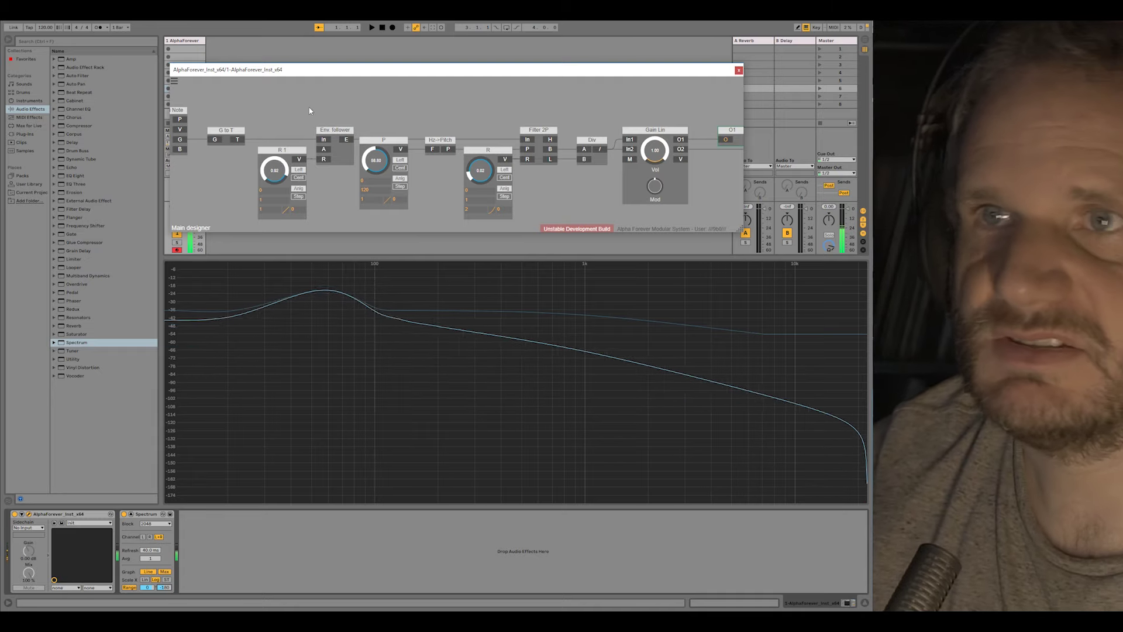
scroll(306, 107, "down", 2)
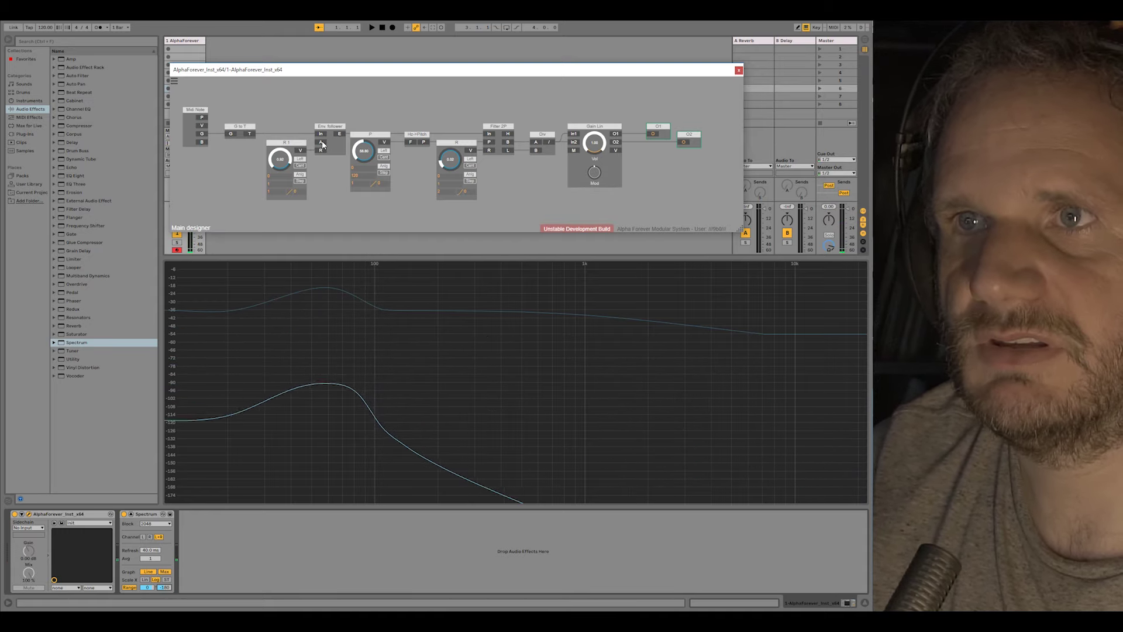
left_click_drag(321, 142, 244, 136)
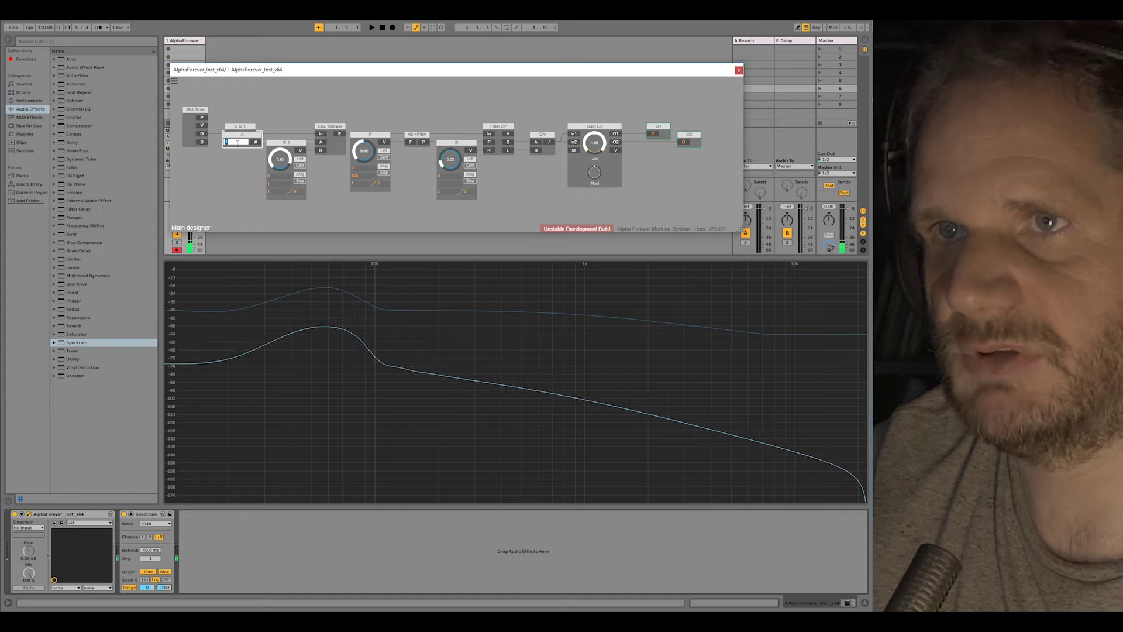
type("0.3")
key("Return")
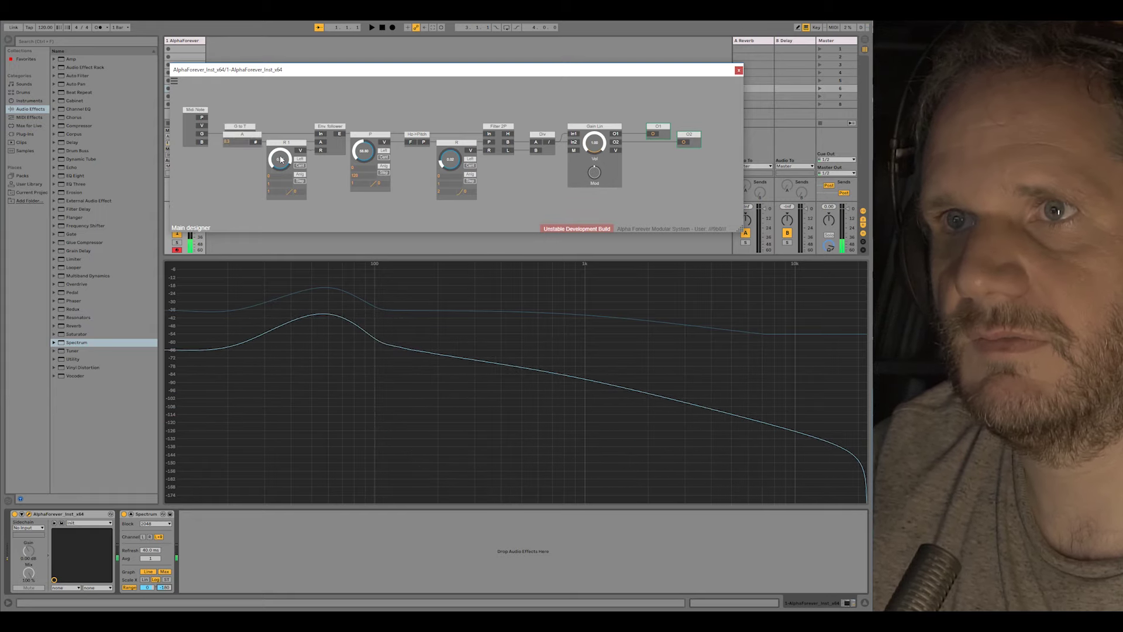
Set the R 1 knob's maximum to 15 and turn the knob to about 4.74.
double_click(279, 184)
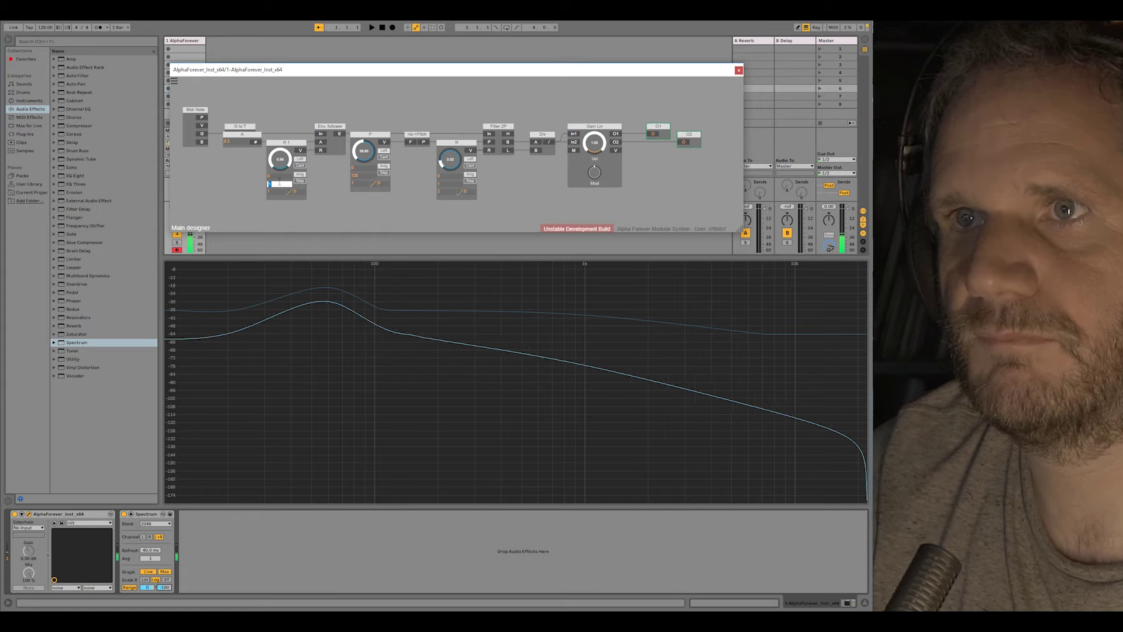
type("15")
key("Return")
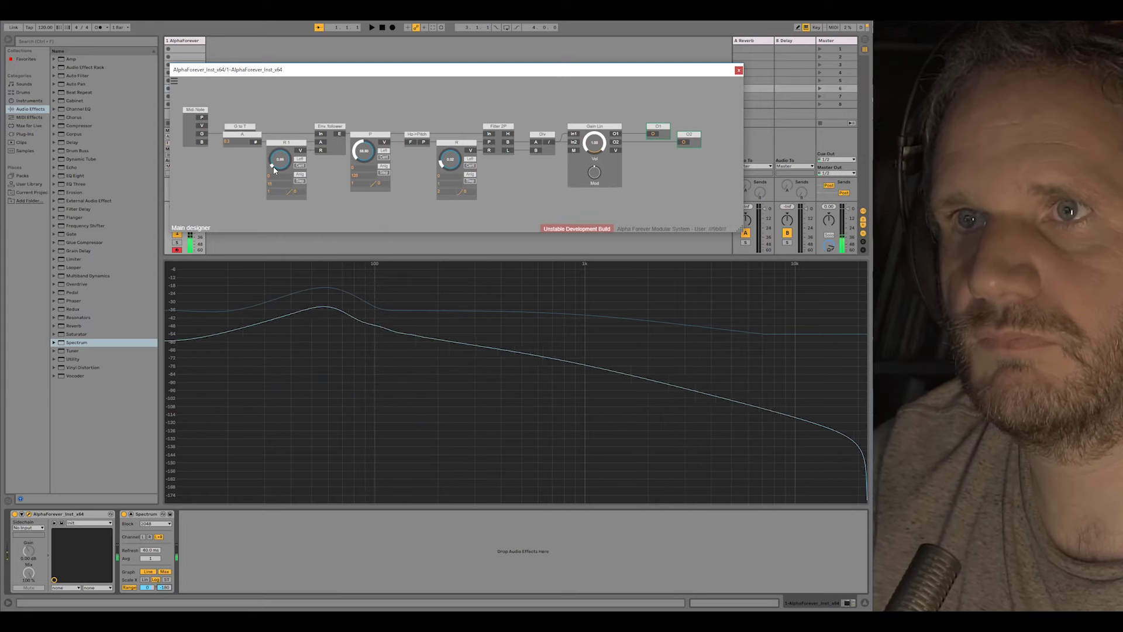
left_click_drag(284, 160, 295, 145)
Set the constant on the Env. follower's A input to 0, and delete that constant.
double_click(238, 142)
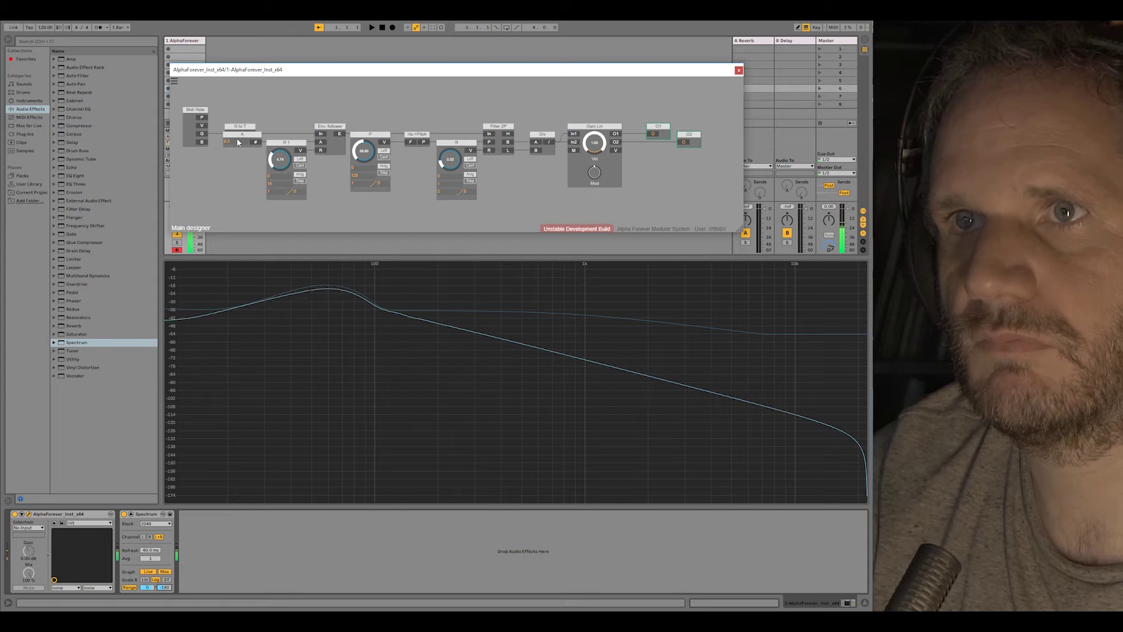
type("0")
key("Return")
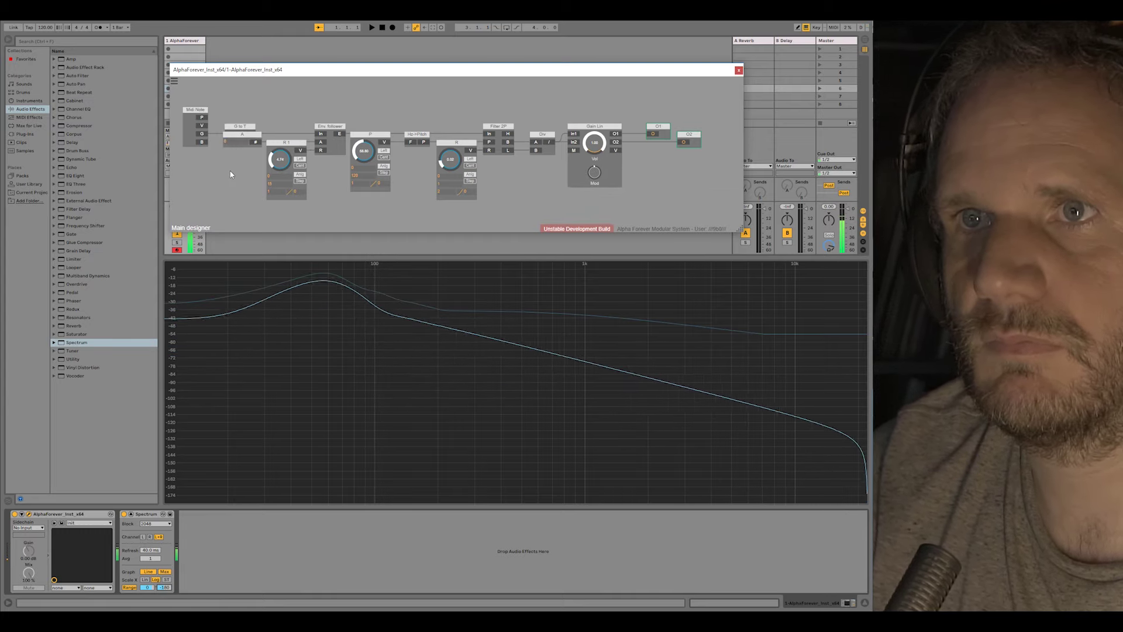
left_click(237, 141)
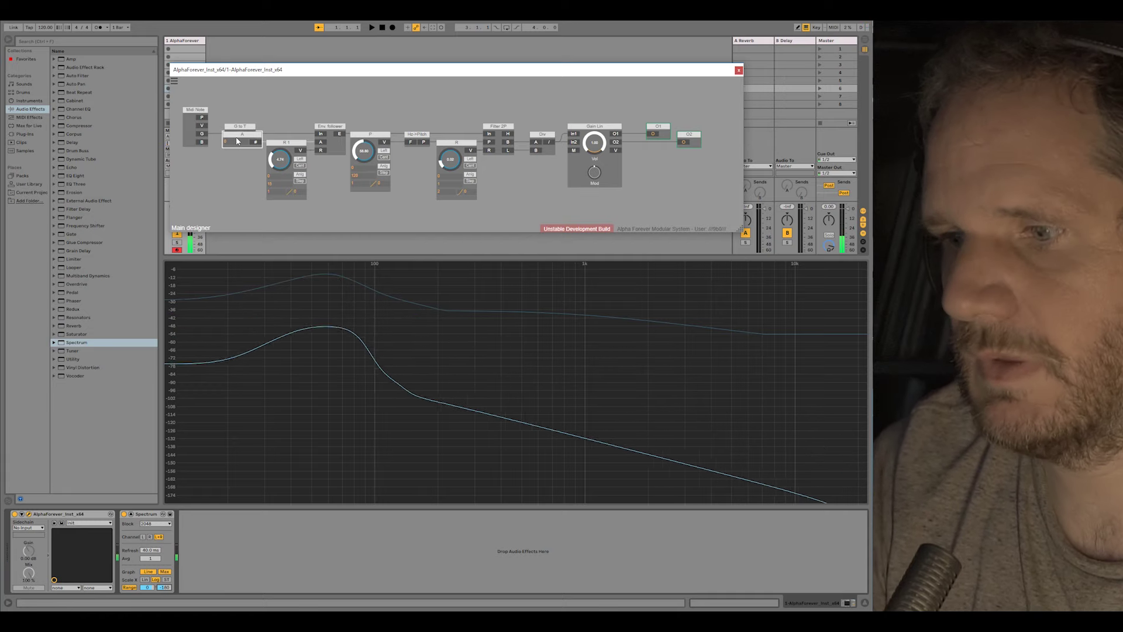
key("Delete")
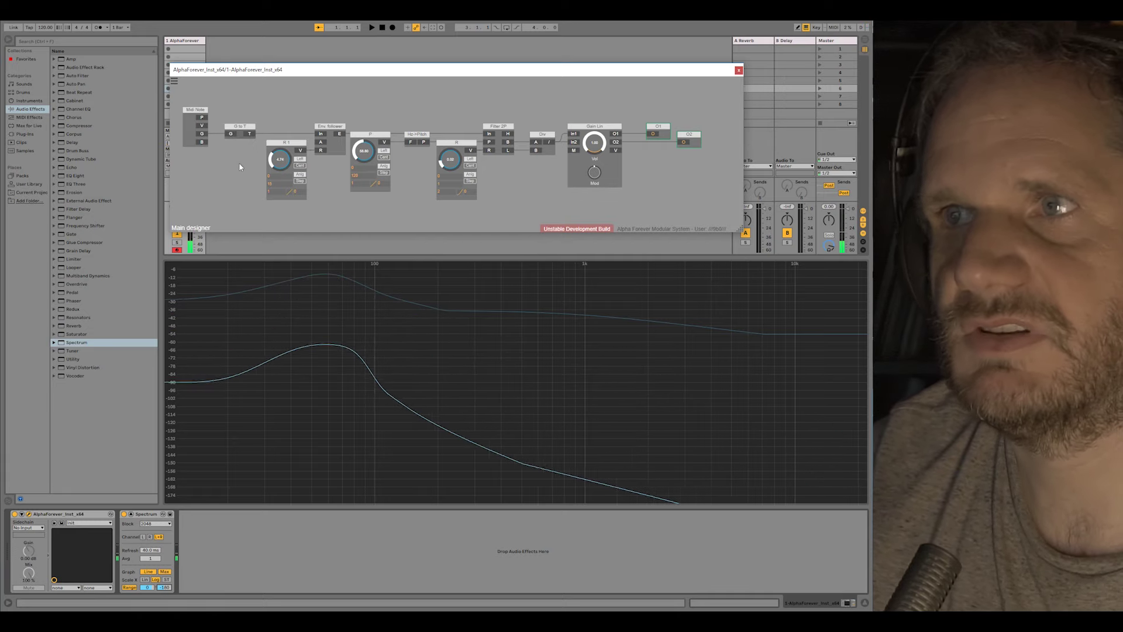
Copy the module chain from G to T through Div, and add a Designer module named Kick below Midi Note.
scroll(242, 169, "down", 1)
left_click_drag(240, 163, 274, 153)
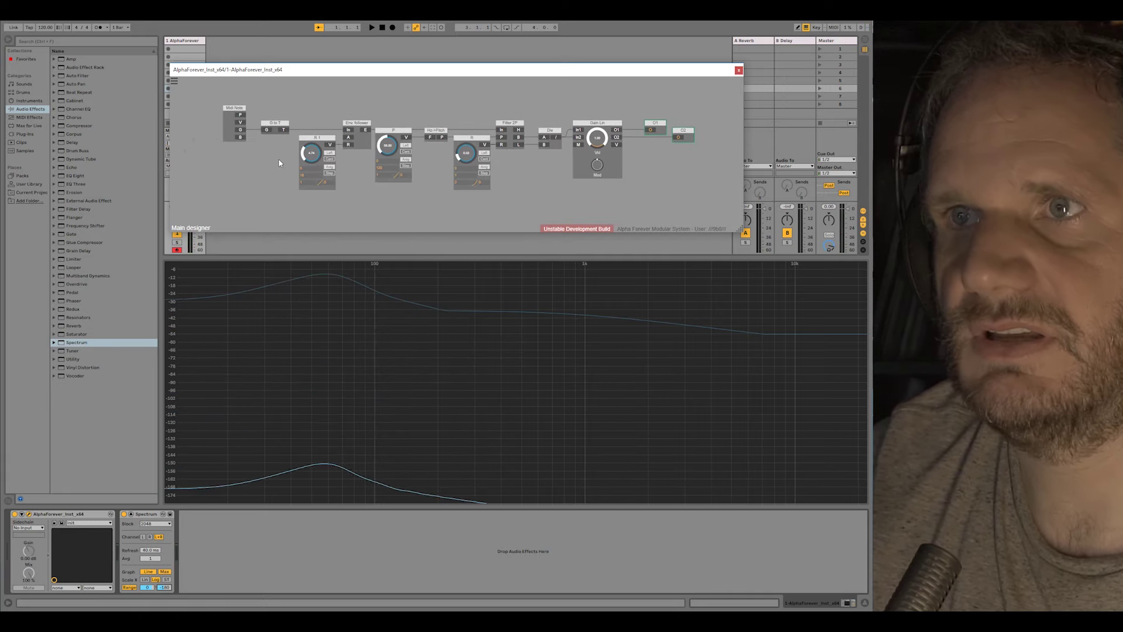
left_click_drag(255, 115, 570, 232)
right_click(237, 179)
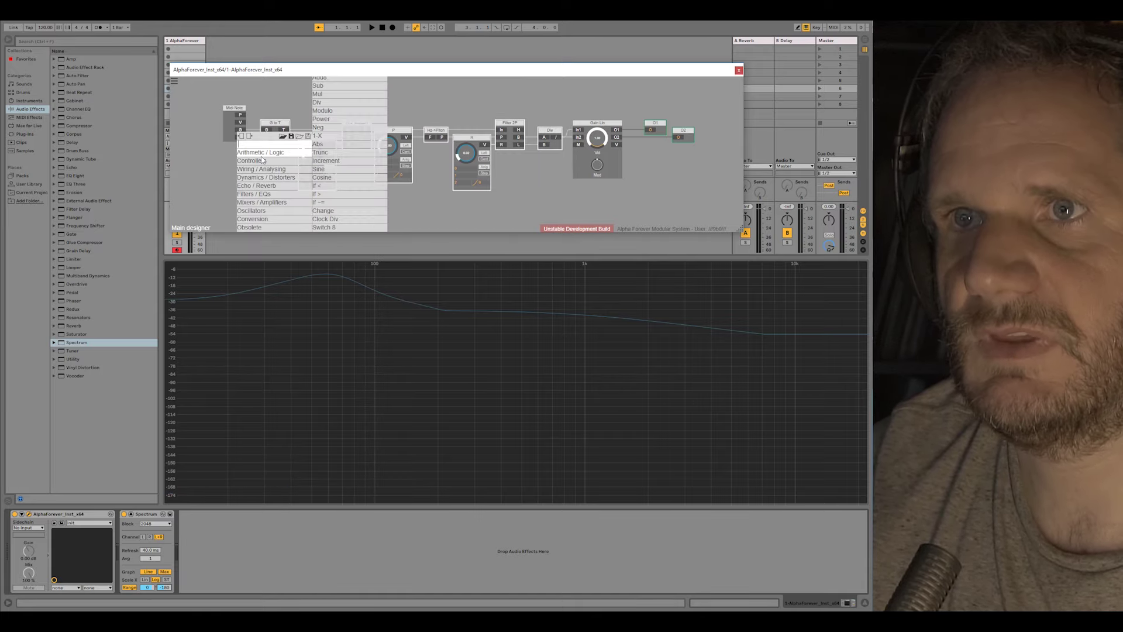
left_click(338, 121)
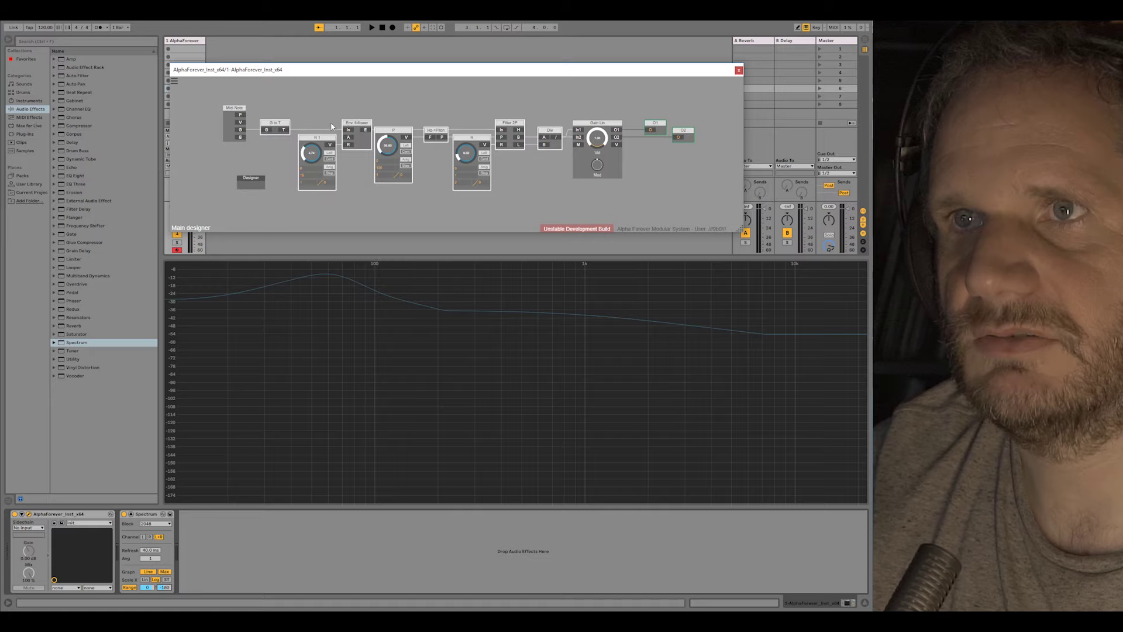
double_click(255, 178)
type("Kick")
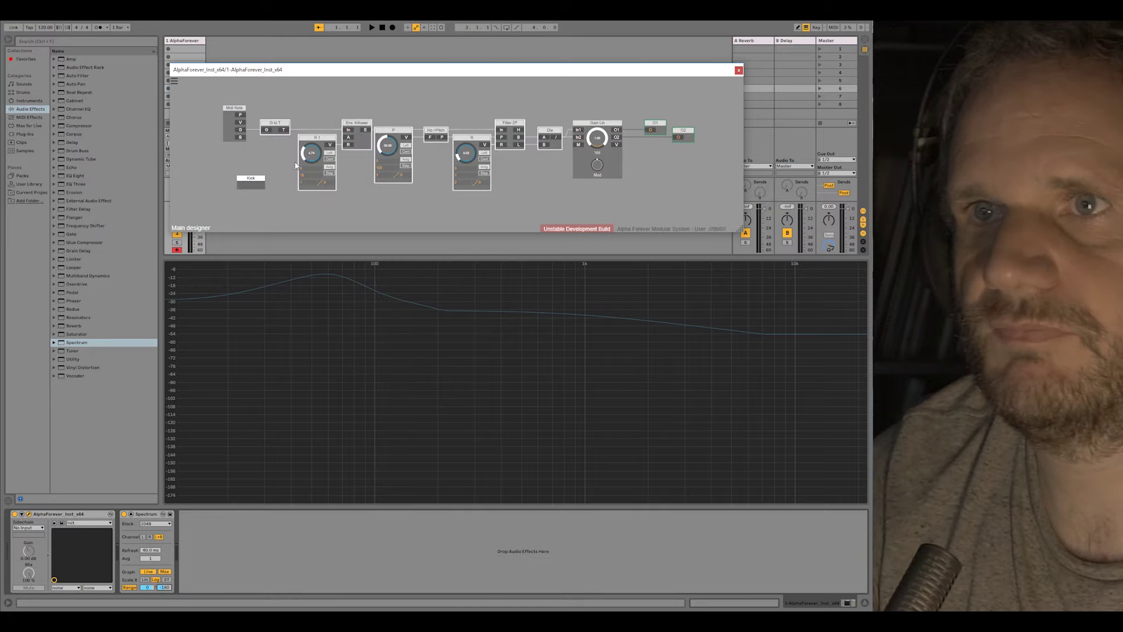
left_click(254, 159)
Paste the copied chain inside the Kick designer and replace its P and R knobs with inputs named F and R.
double_click(248, 187)
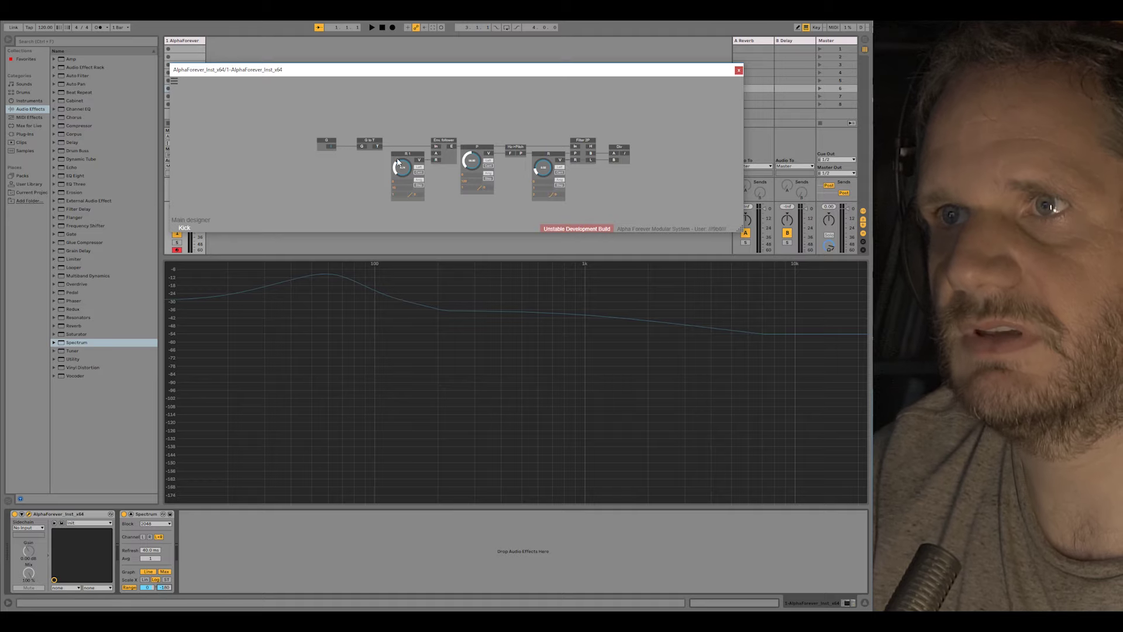
left_click_drag(507, 134, 437, 141)
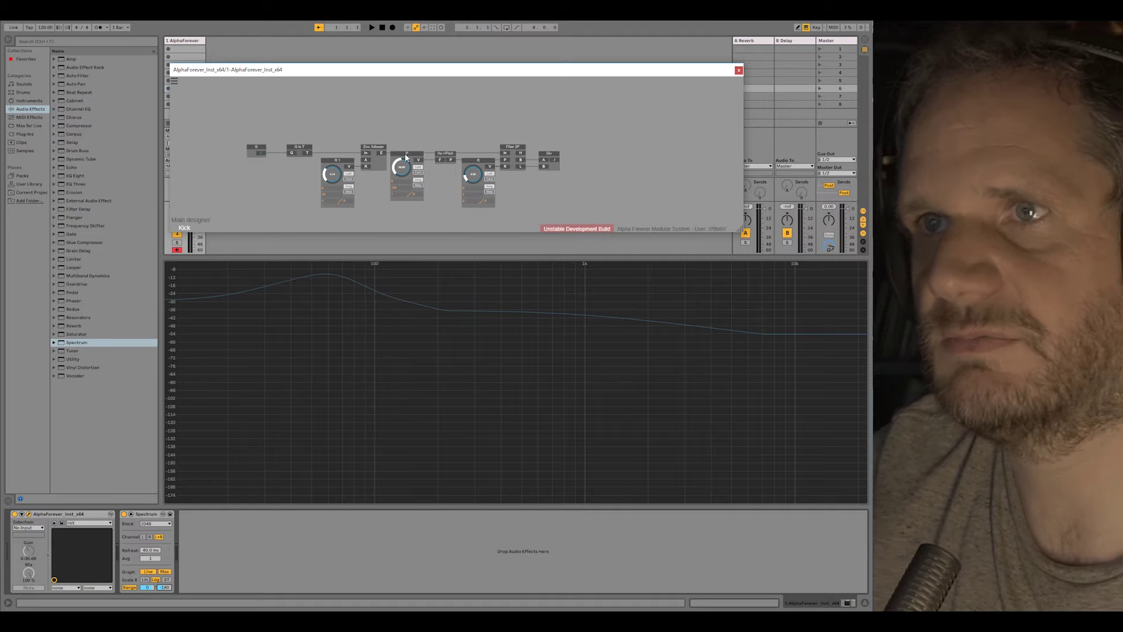
left_click(405, 154)
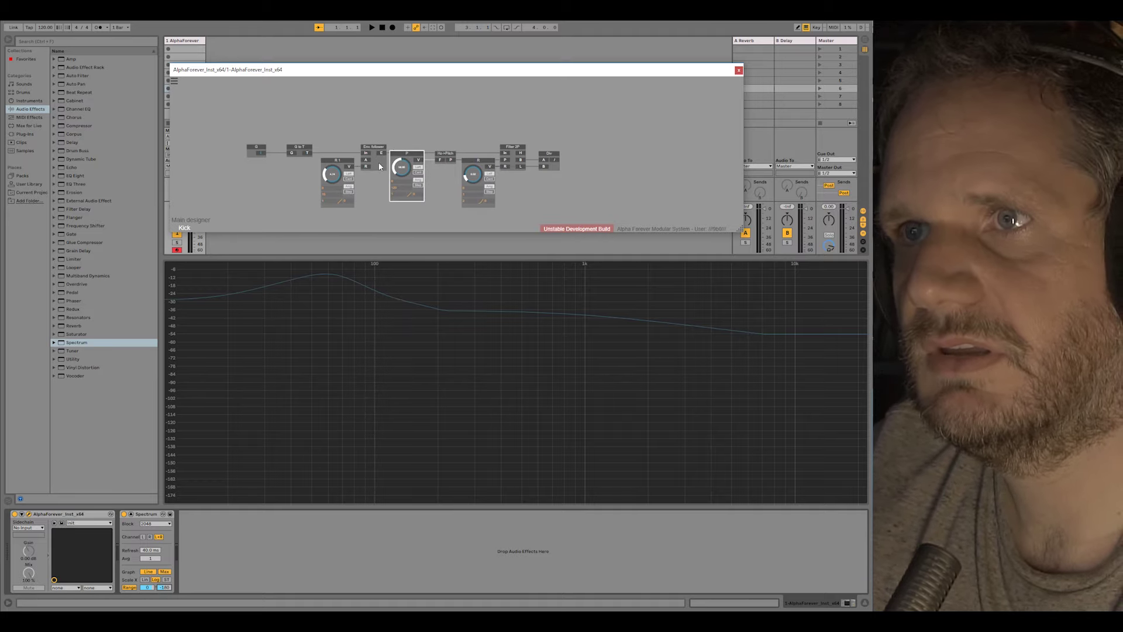
key("Delete")
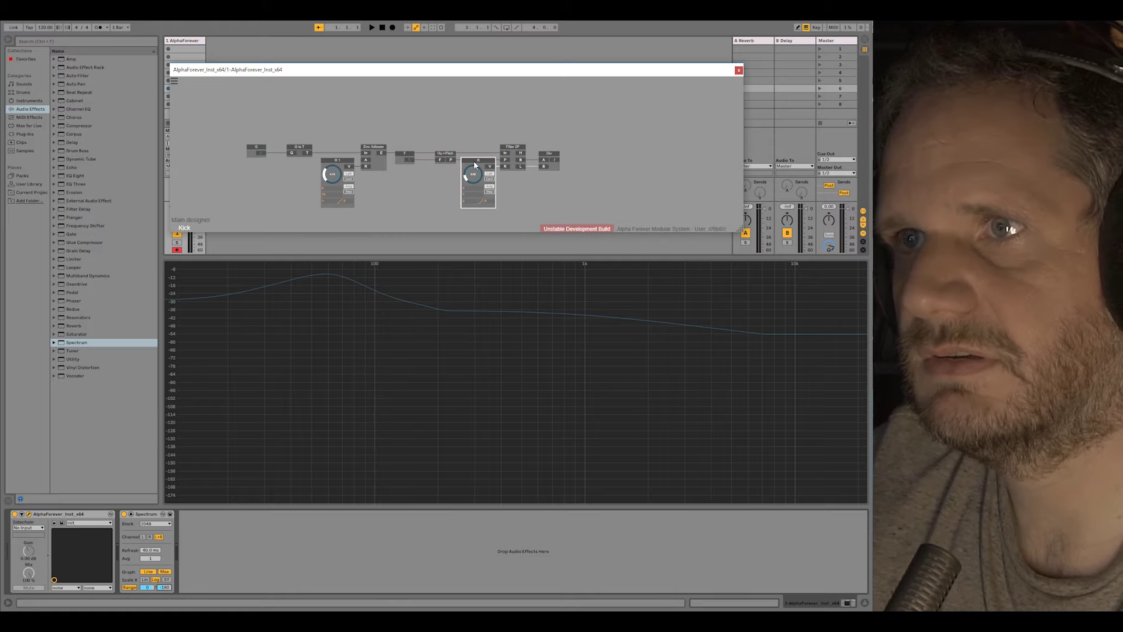
key("Delete")
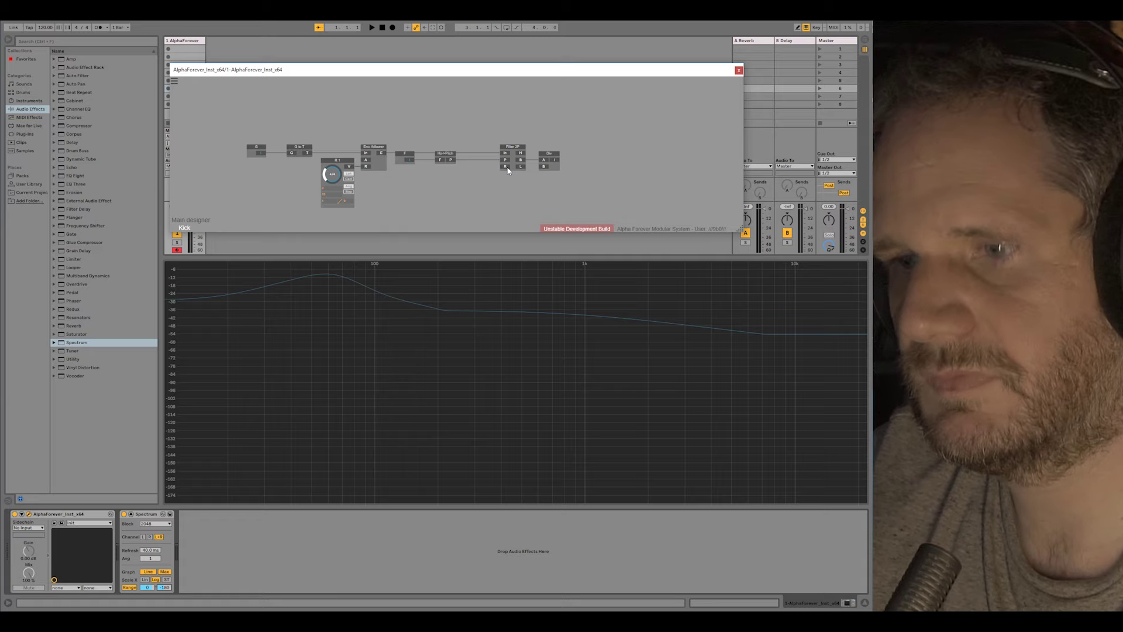
scroll(486, 189, "up", 3)
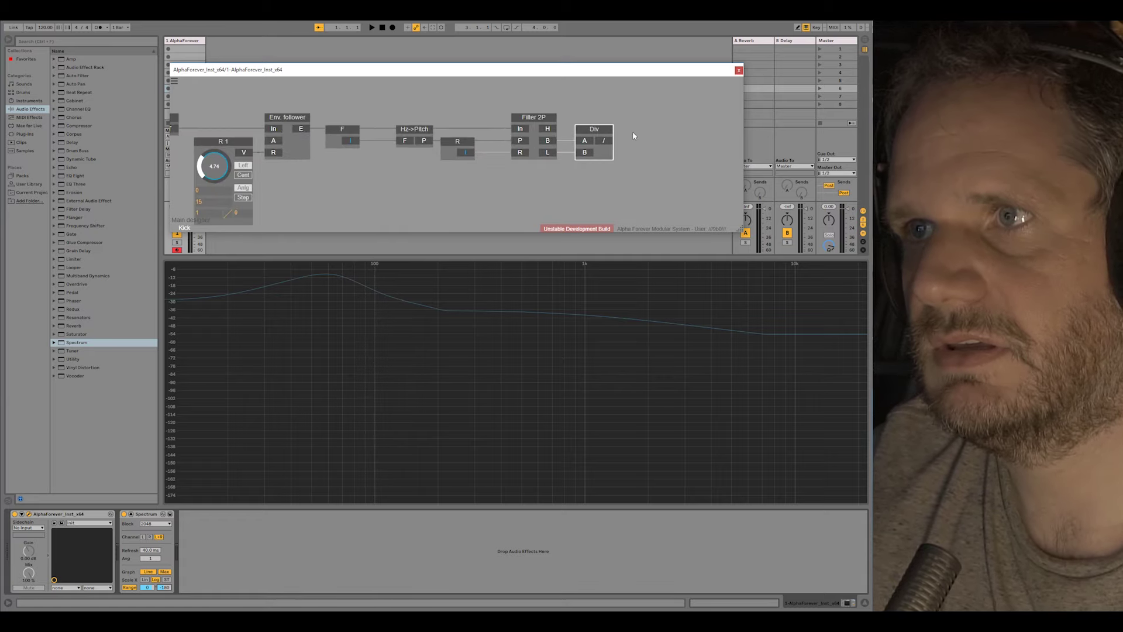
Add an output named Out after Div, and wire Kick between Midi Note's gate and Gain Lin in the main designer.
double_click(651, 131)
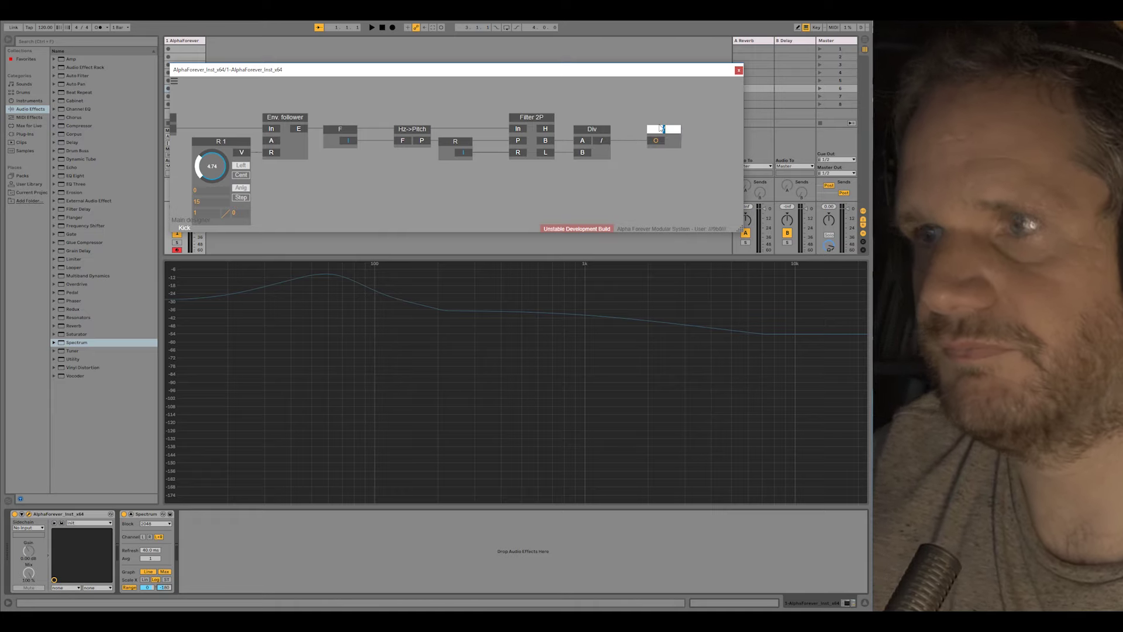
type("Out")
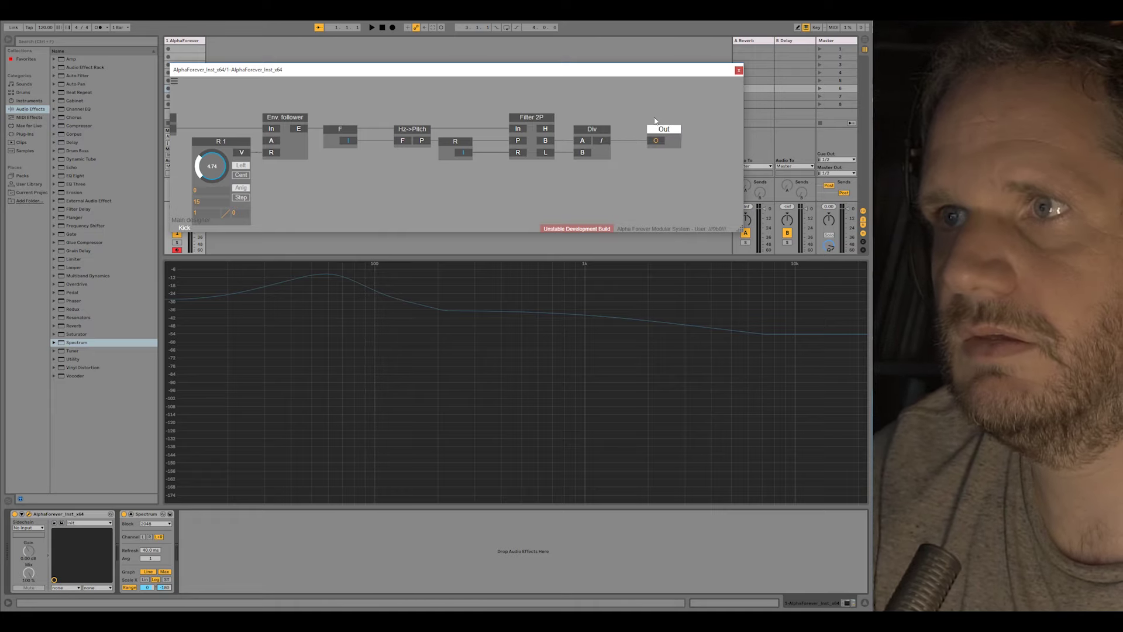
double_click(408, 105)
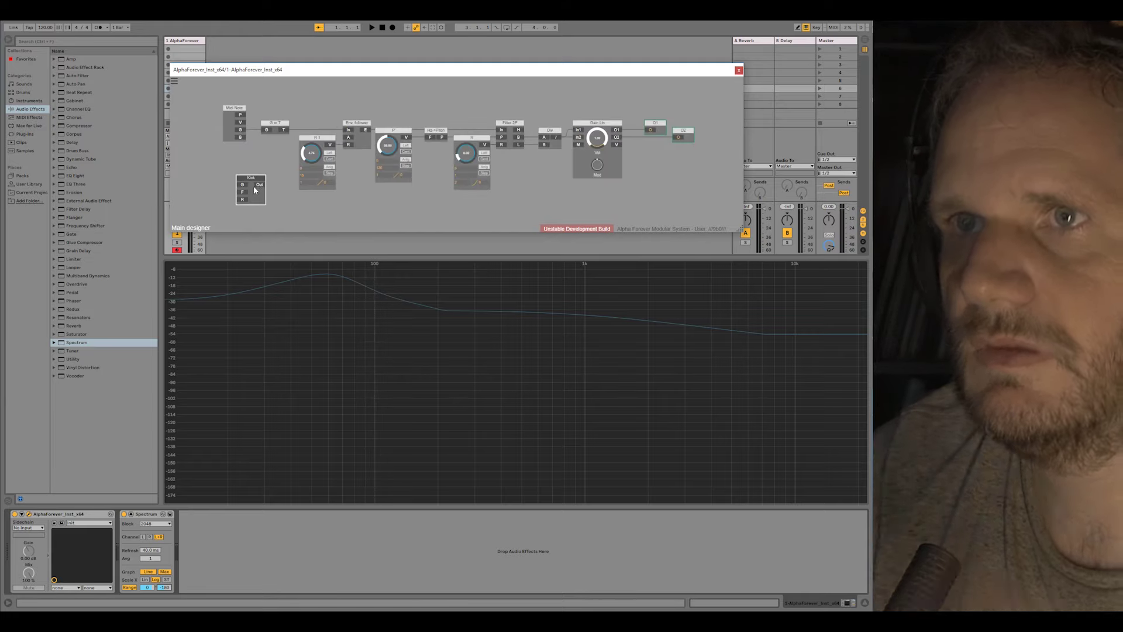
left_click_drag(246, 134, 233, 190)
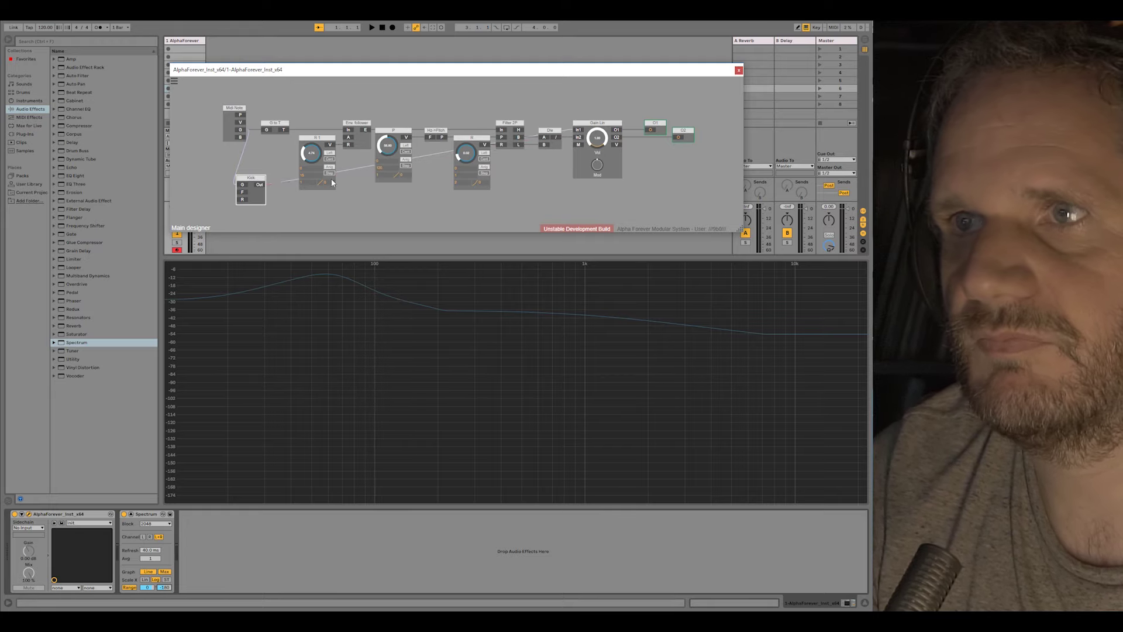
Try deleting the original kick chain together with its P knob, and undo the deletion.
left_click(399, 130)
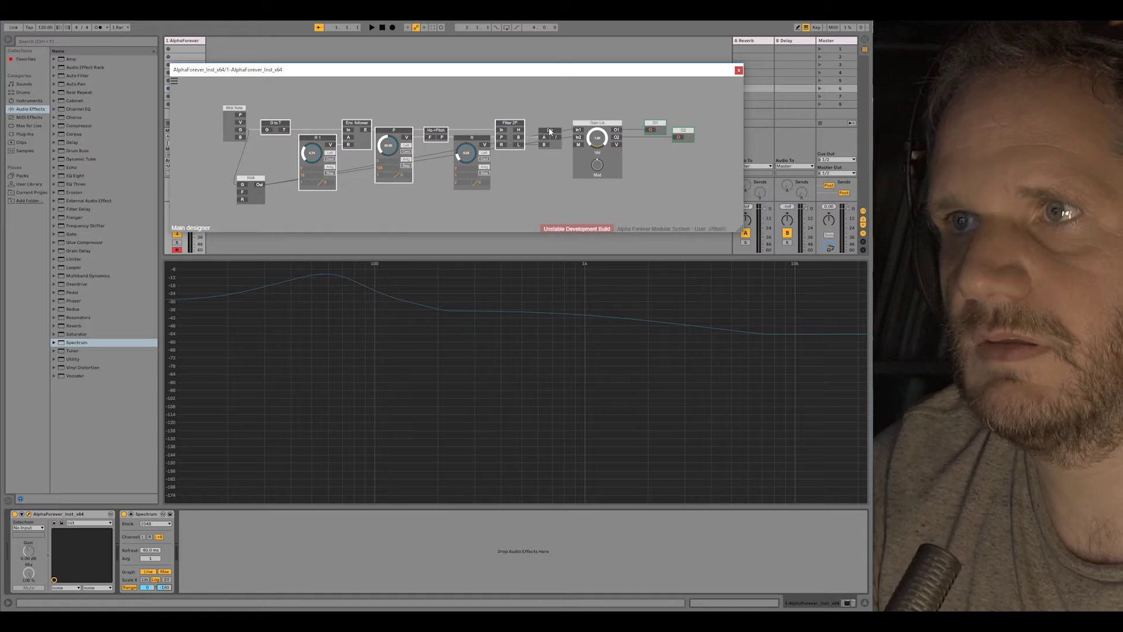
key("Delete")
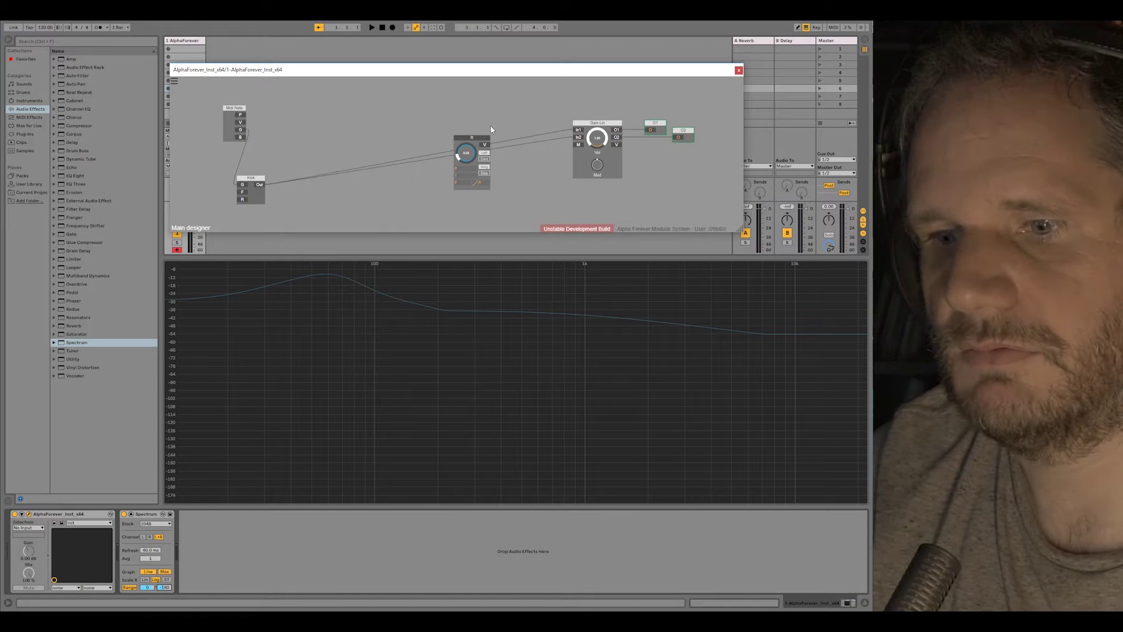
key("ctrl+z")
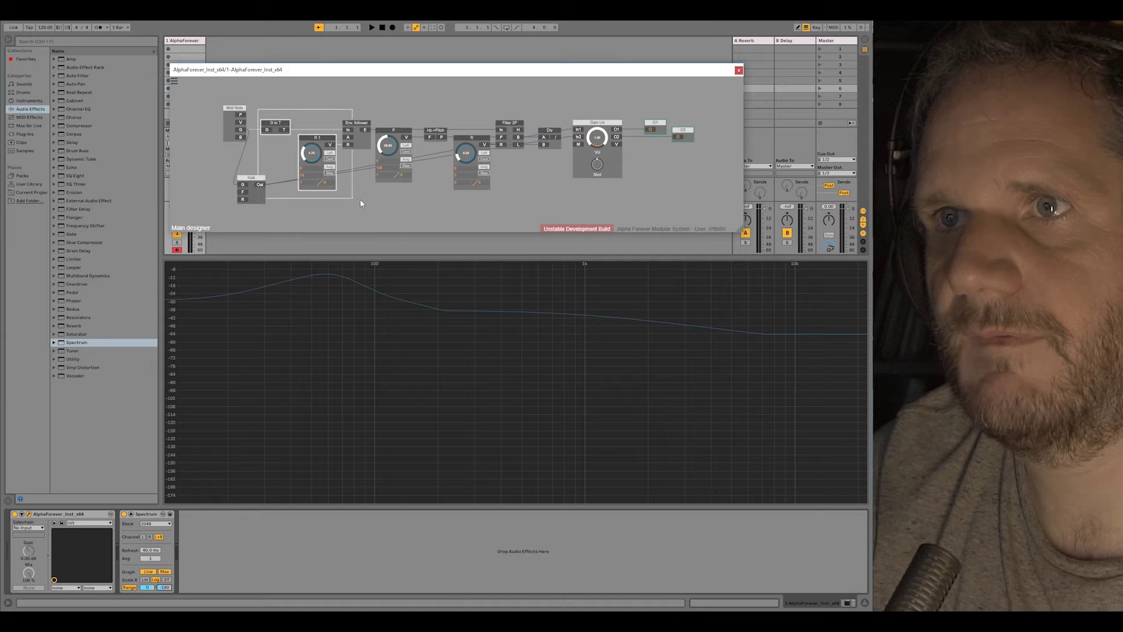
Delete the original G to T, R 1, Env. follower, Hz->Pitch, Filter 2P and Div modules, keeping the P and R knobs.
left_click_drag(375, 206, 375, 206)
left_click_drag(417, 114, 446, 154)
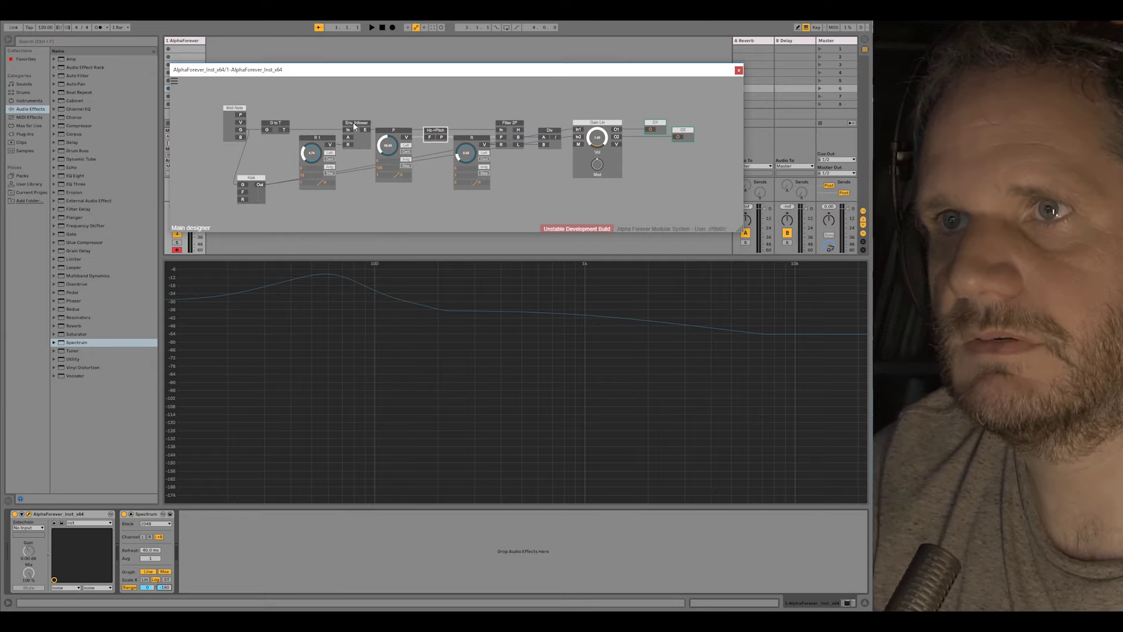
left_click_drag(262, 111, 378, 214)
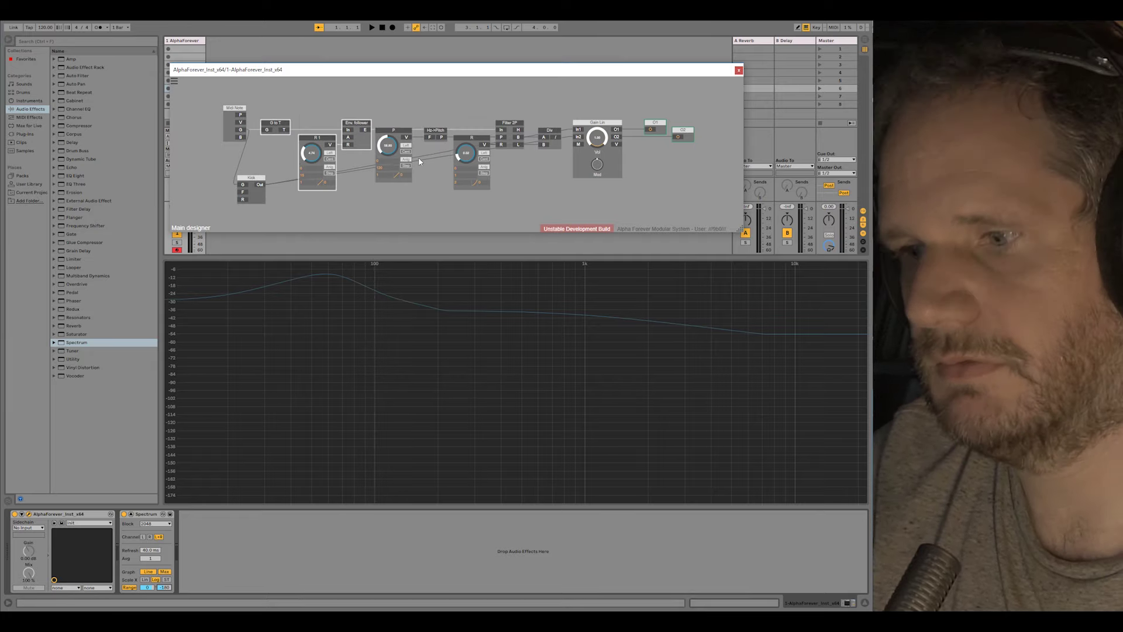
key("Delete")
left_click(443, 130)
key("Delete")
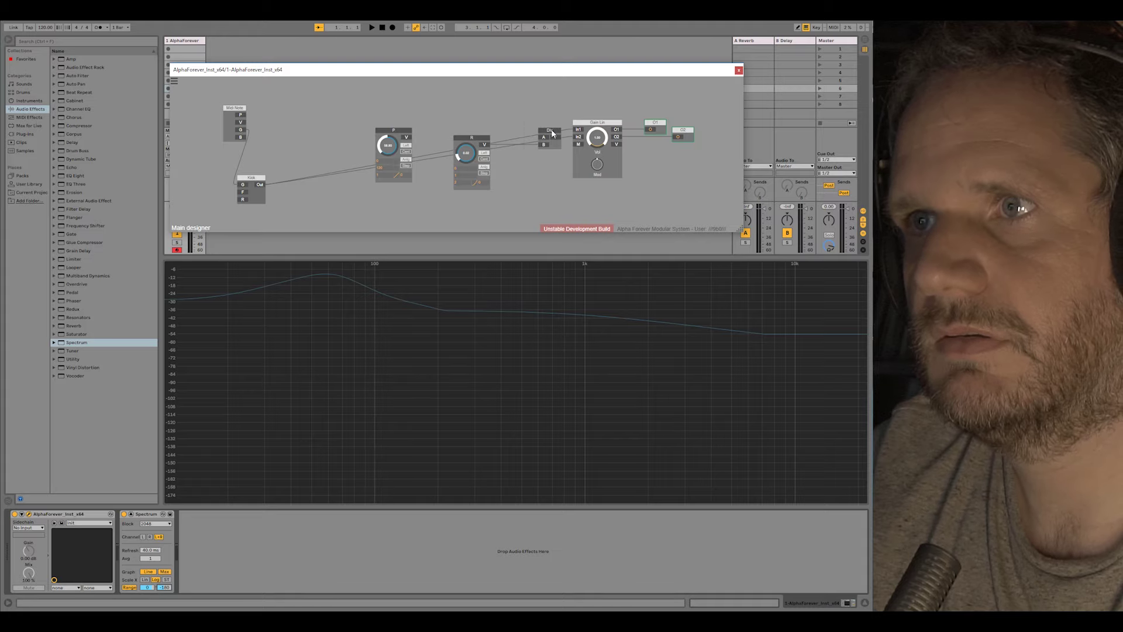
key("Delete")
Move Kick up into the signal line after Midi Note, wire the P knob to its F input, and rename that knob Freq.
double_click(242, 184)
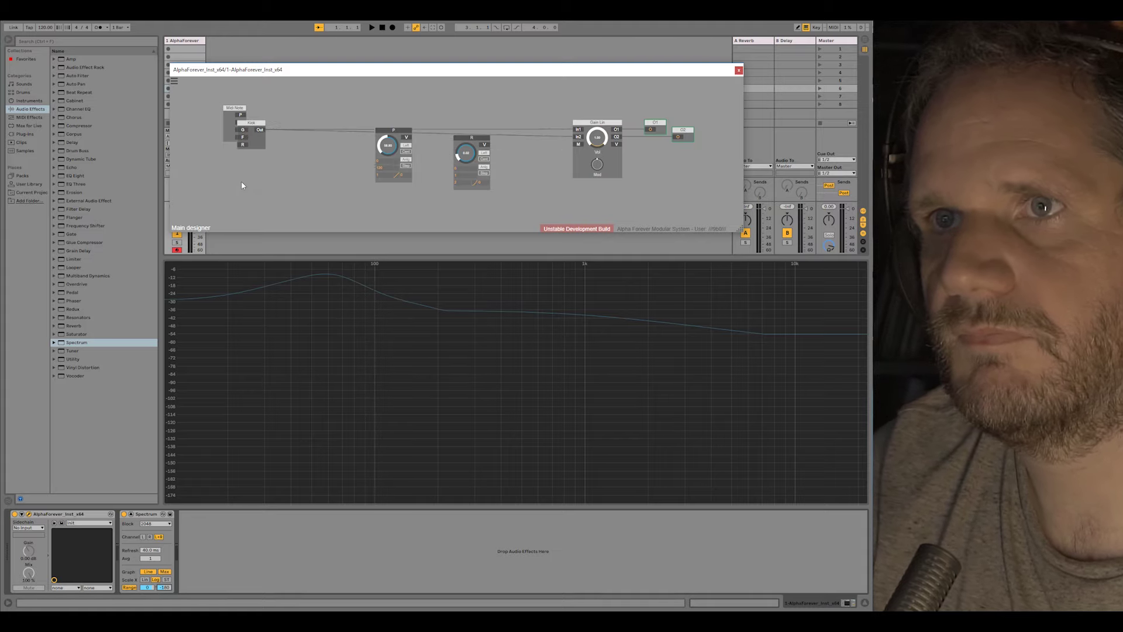
mouse_move(256, 125)
left_mouse_down()
mouse_move(347, 124)
mouse_move(268, 125)
left_mouse_up()
double_click(279, 138)
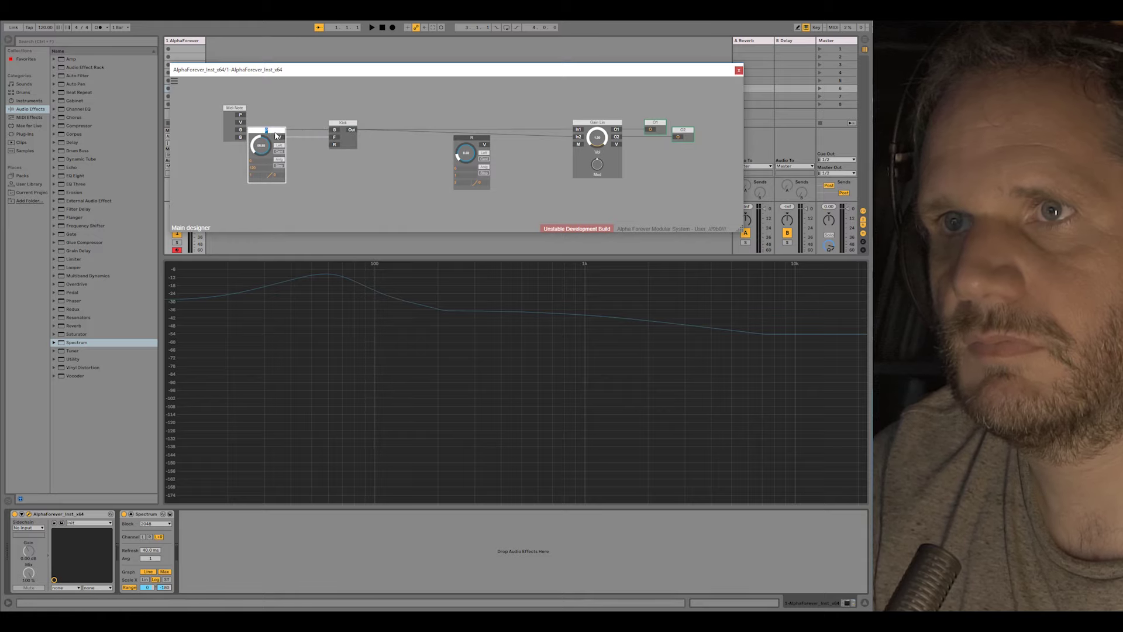
Place the R knob between the Freq knob and Kick, and rename the two knobs Kick F and Kick R.
left_click_drag(464, 140, 302, 143)
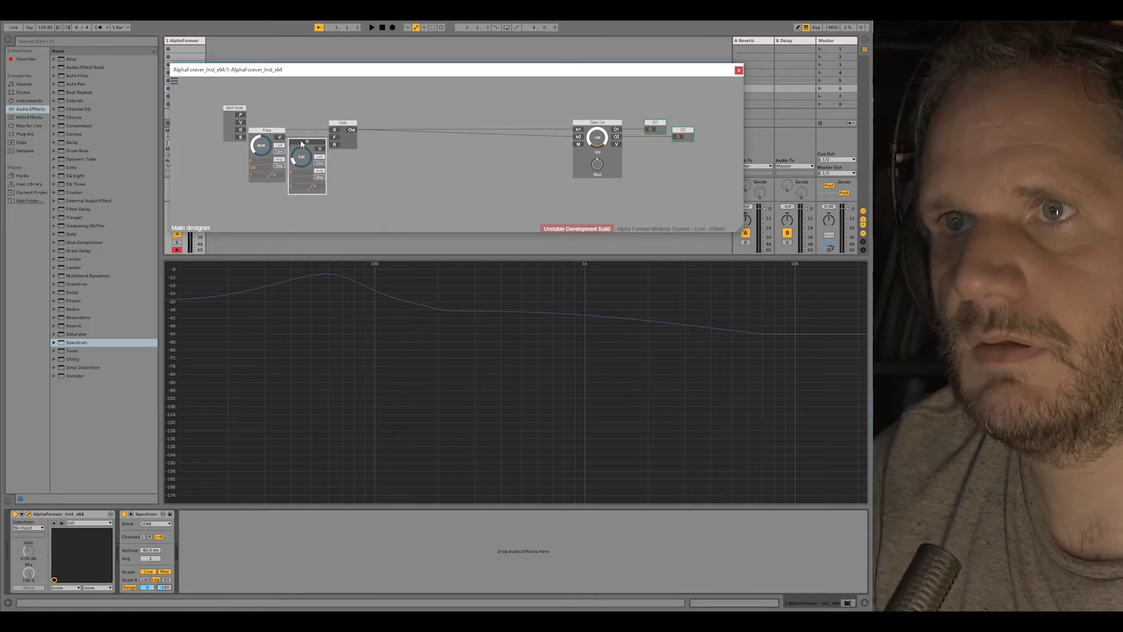
double_click(320, 141)
double_click(266, 131)
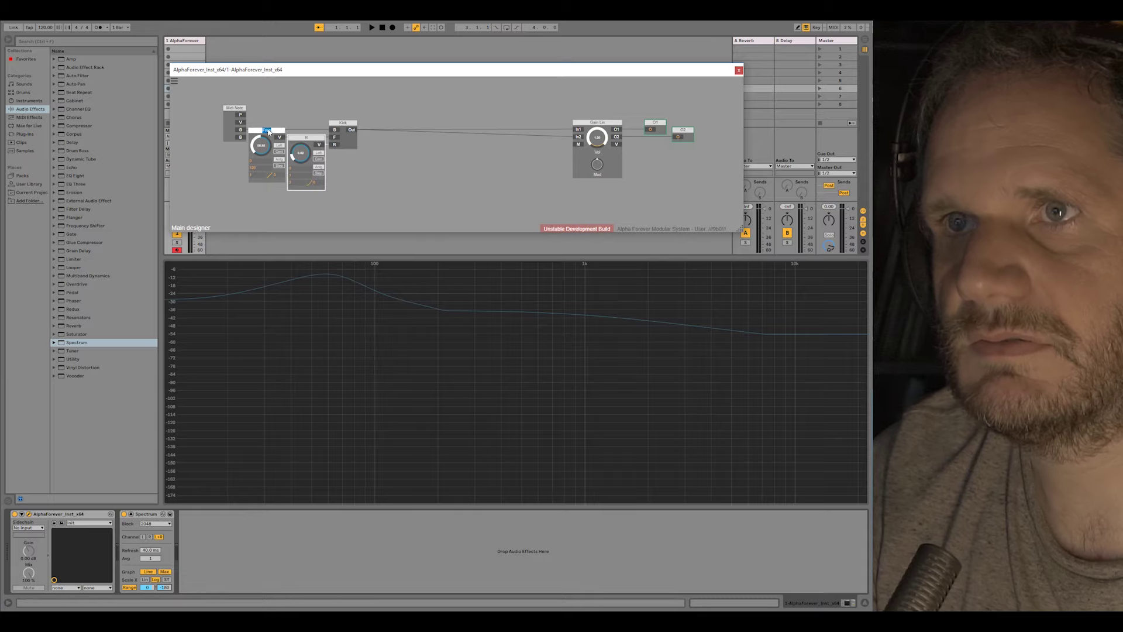
type("Kick ")
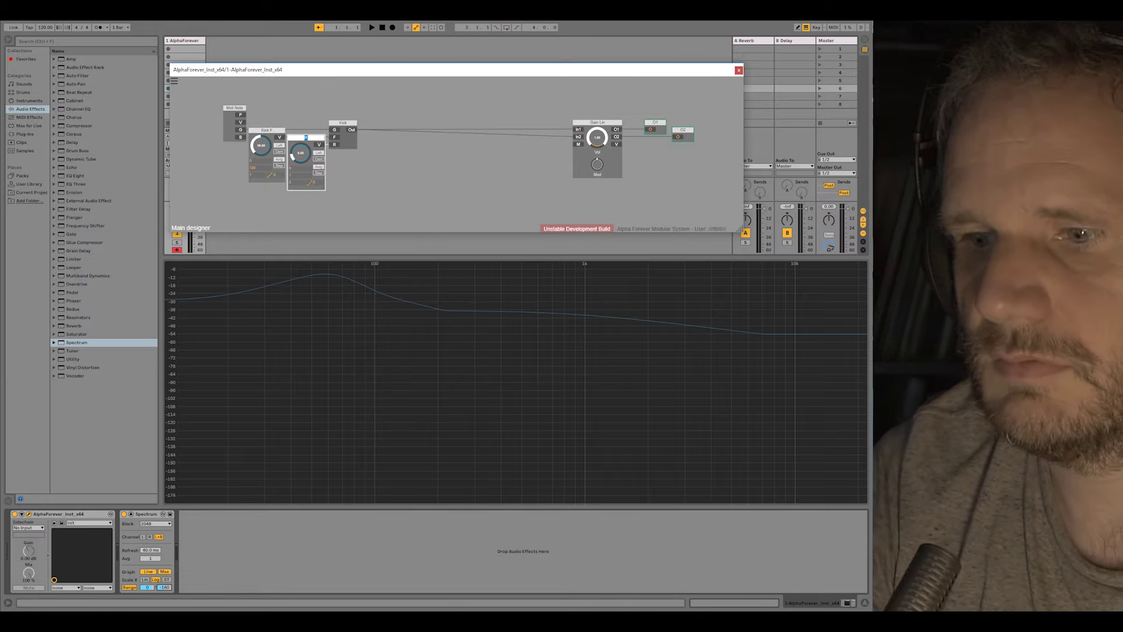
type("Kick R")
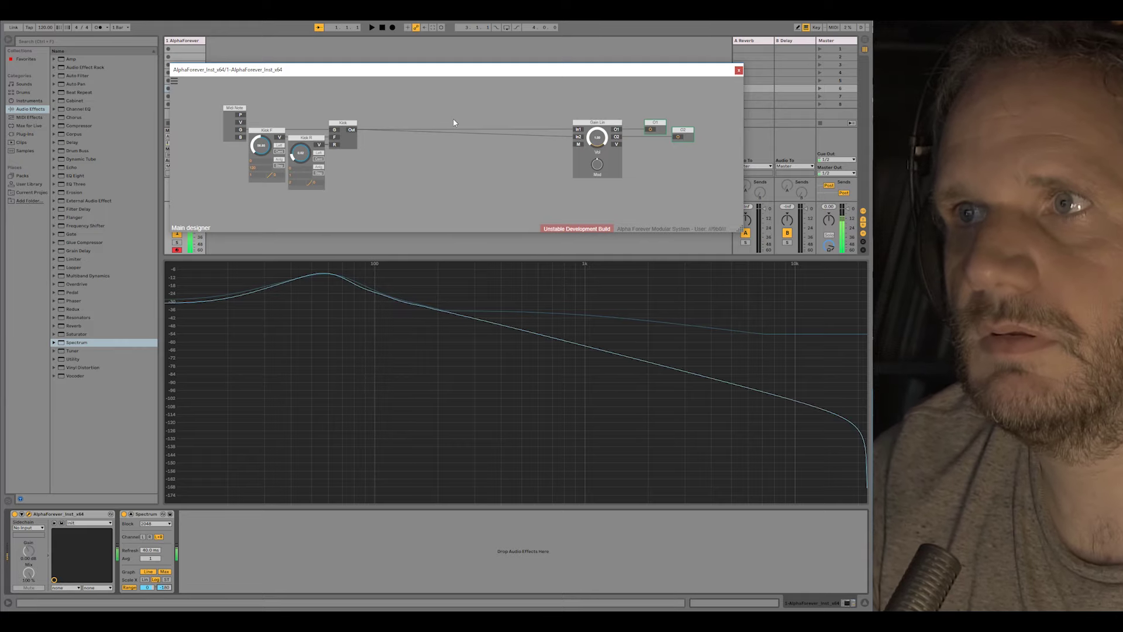
Move Gain Lin and the two outputs close to Kick, leave room for the knobs, and try out the Kick F knob.
left_click_drag(548, 118, 754, 206)
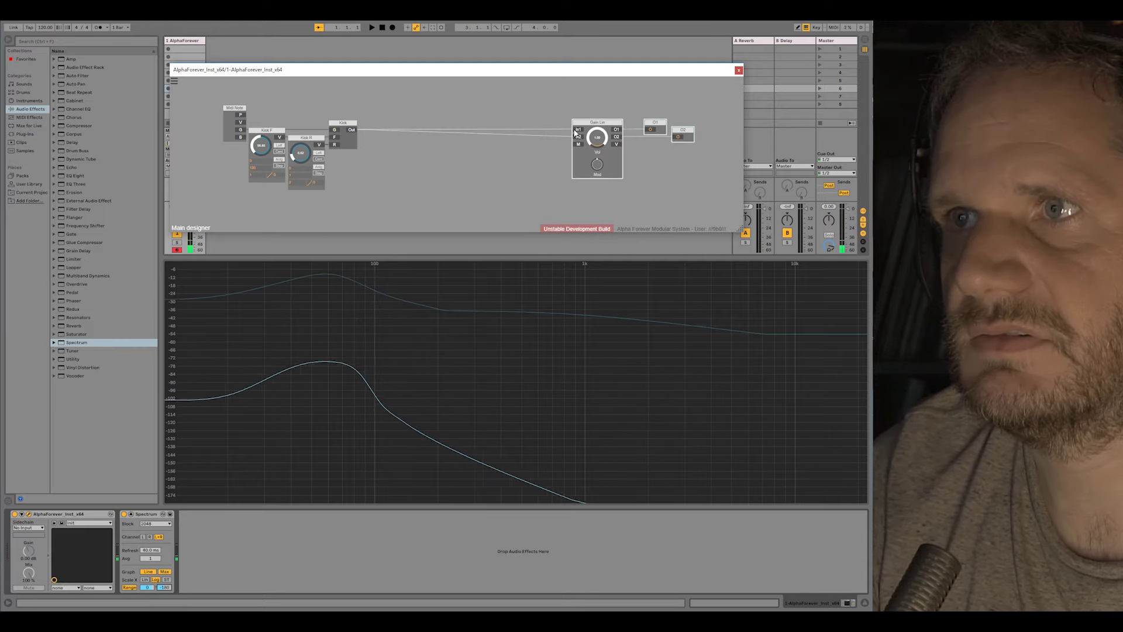
left_click_drag(597, 123, 395, 122)
left_click(380, 101)
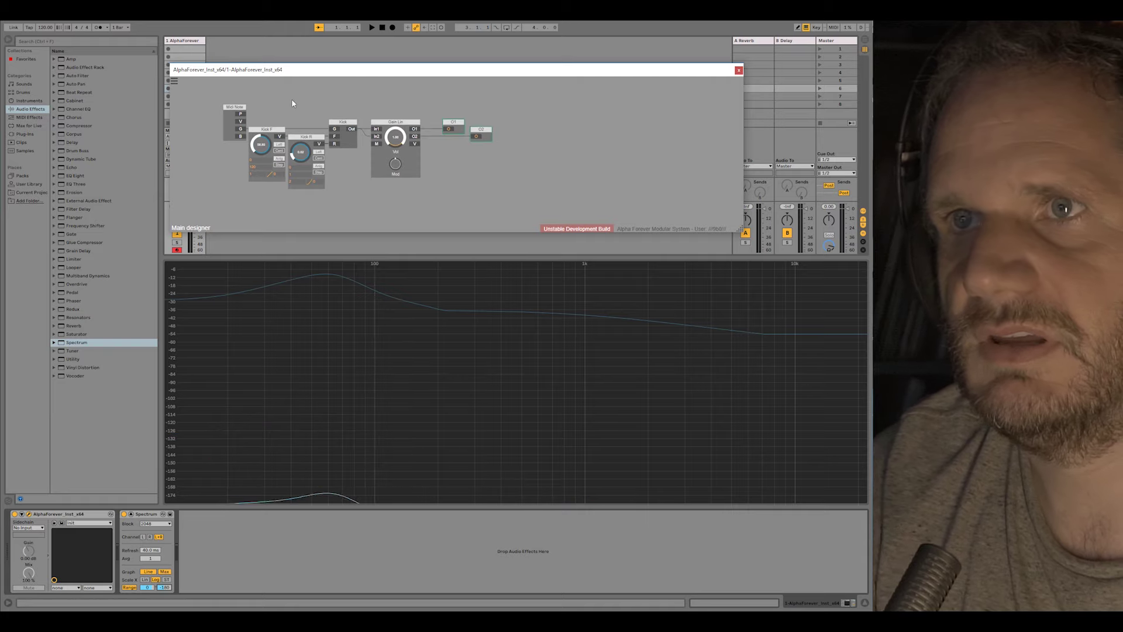
left_click_drag(285, 106, 538, 220)
mouse_move(345, 123)
left_mouse_down()
mouse_move(553, 209)
mouse_move(360, 121)
left_mouse_up()
left_click(349, 109)
left_click(361, 116)
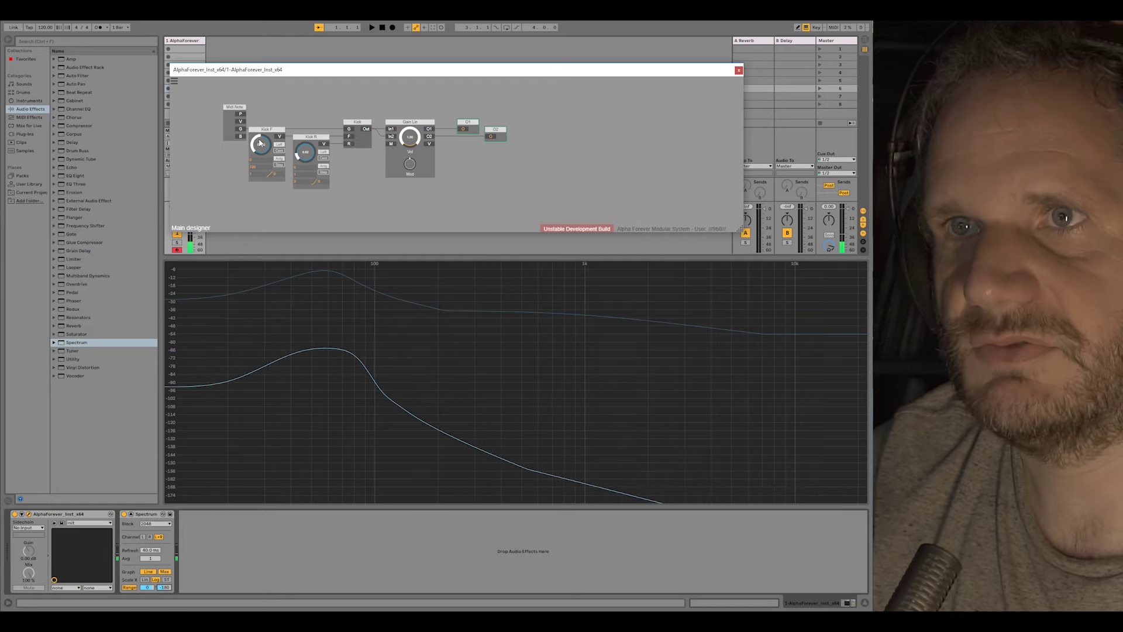
left_click_drag(270, 125, 320, 137)
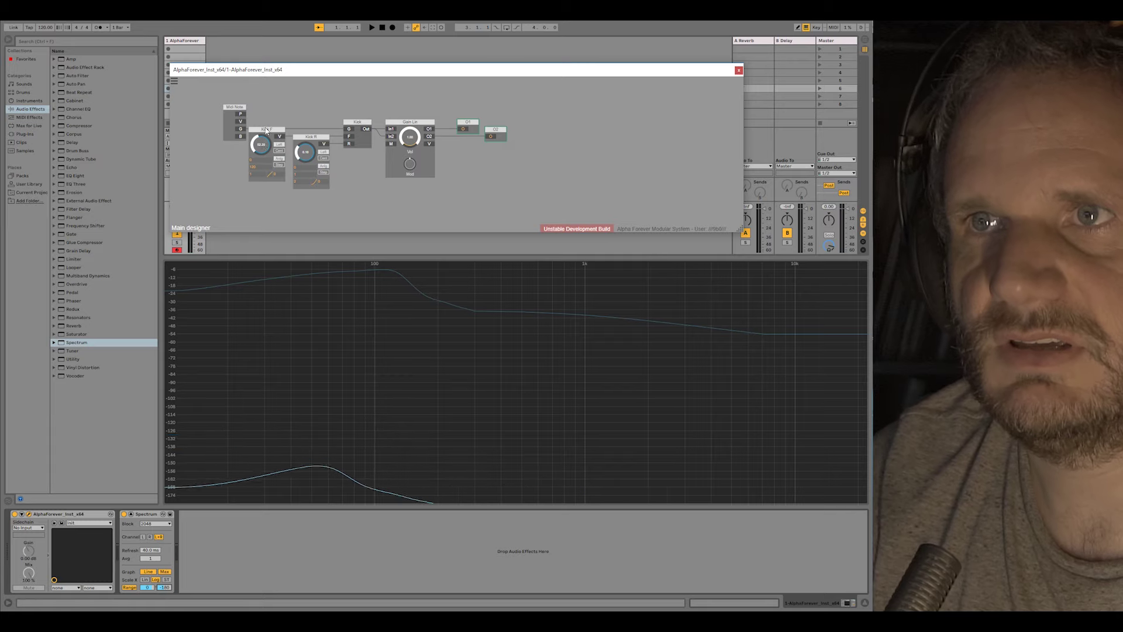
Inside Kick, shift the modules after F to the right and insert an Add module between F and Hz->Pitch.
double_click(363, 142)
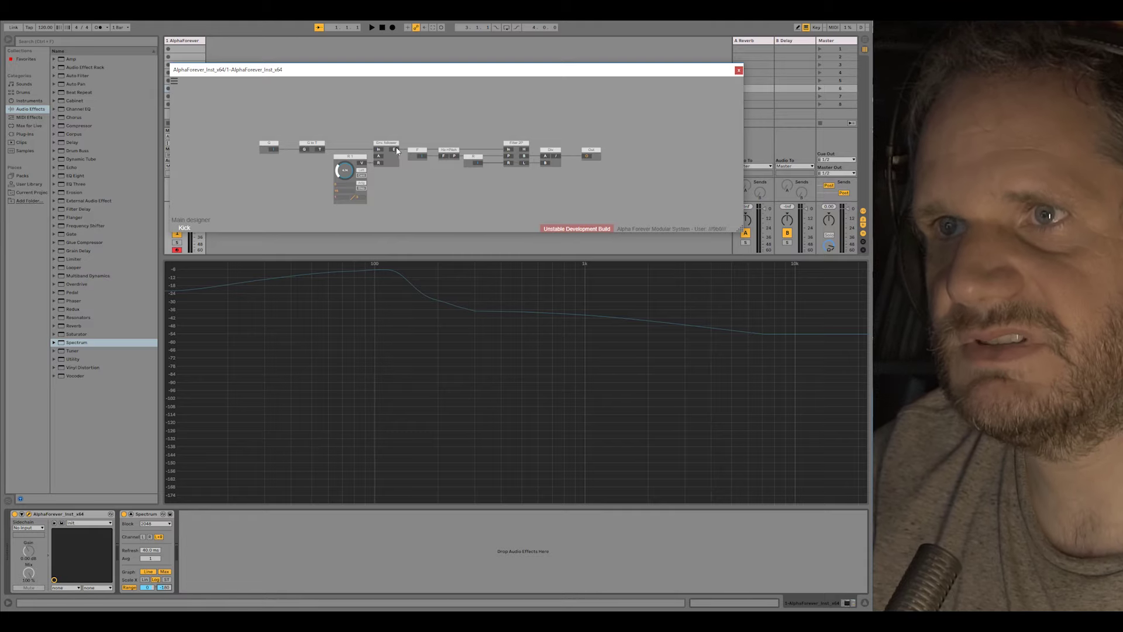
left_click_drag(433, 133, 648, 214)
left_click_drag(449, 150, 503, 149)
right_click(462, 154)
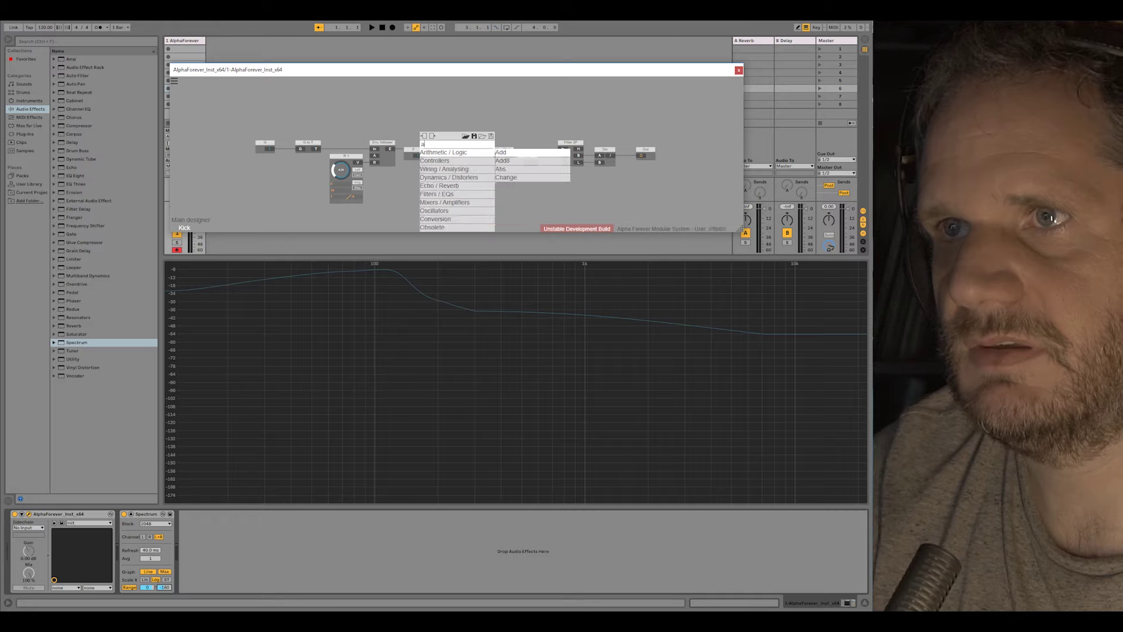
type("add")
key("Return")
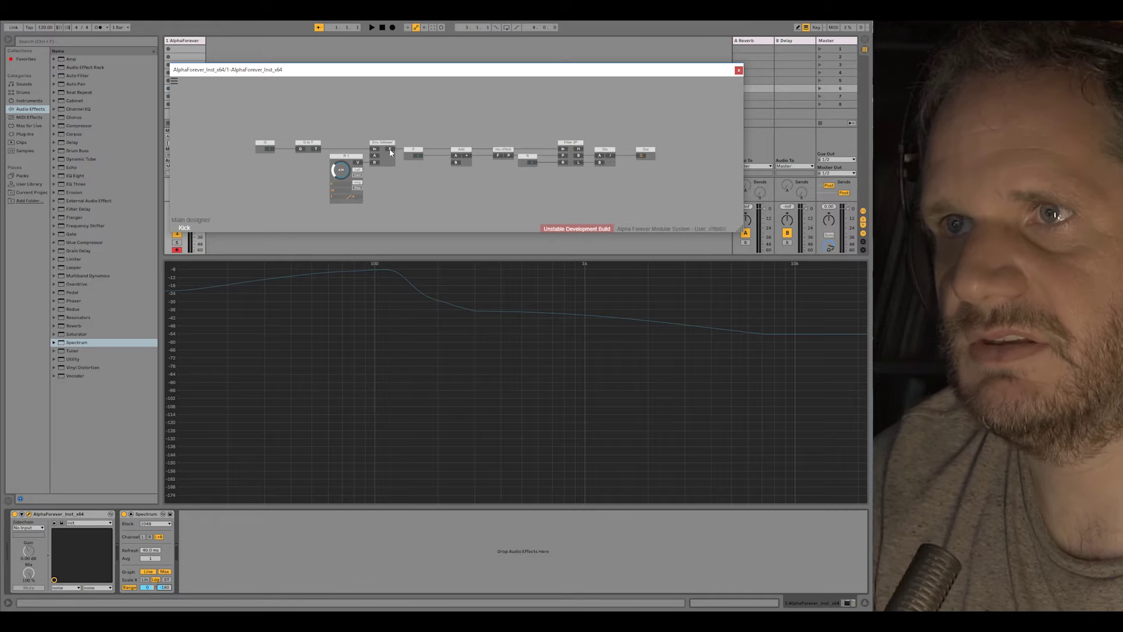
Add a Mul module that feeds the Env. follower output into the B input of Add, and place it before F.
right_click(457, 165)
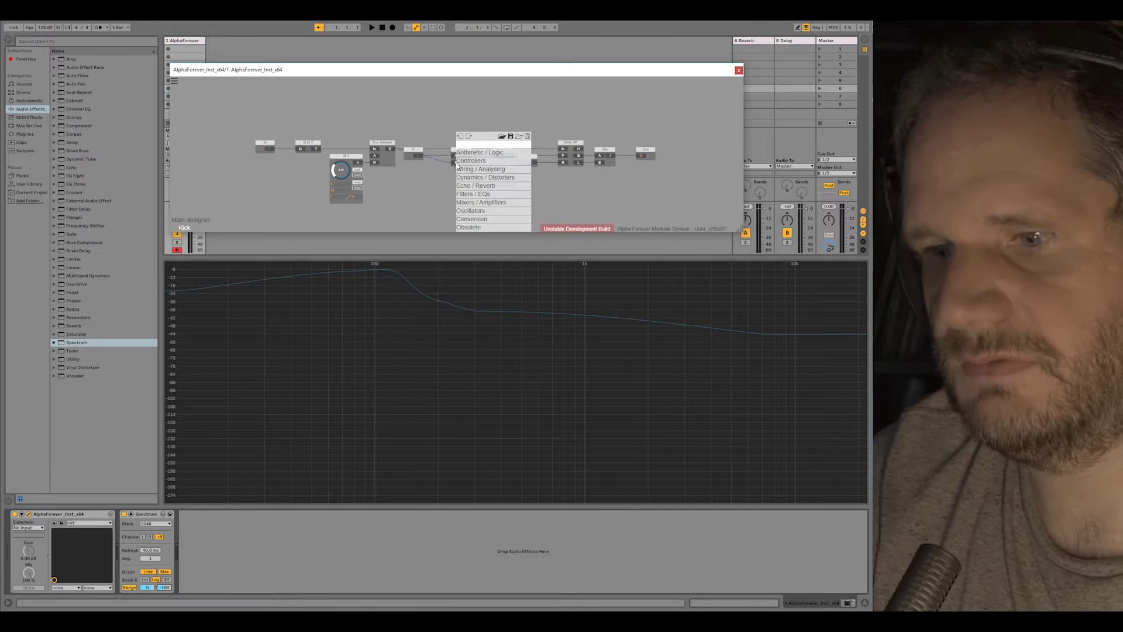
type("mul")
key("Return")
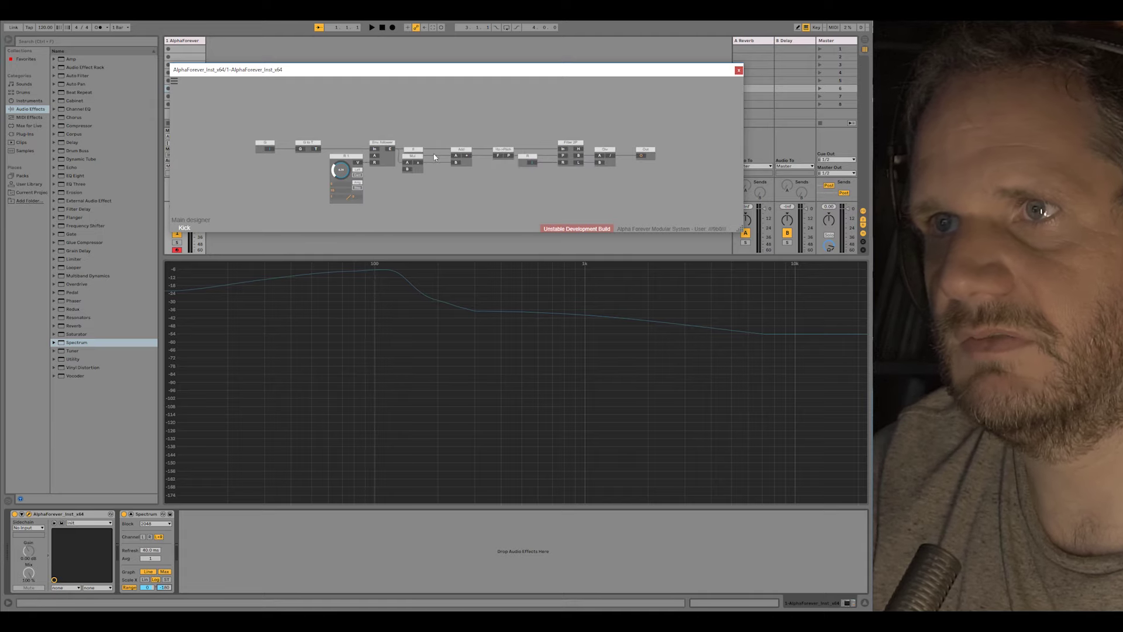
mouse_move(417, 156)
left_mouse_down()
mouse_move(436, 157)
mouse_move(402, 155)
left_mouse_up()
Shift G, G to T, R 1 and Env. follower left, and add an input named Env wired to Mul's B.
left_click_drag(273, 149, 410, 234)
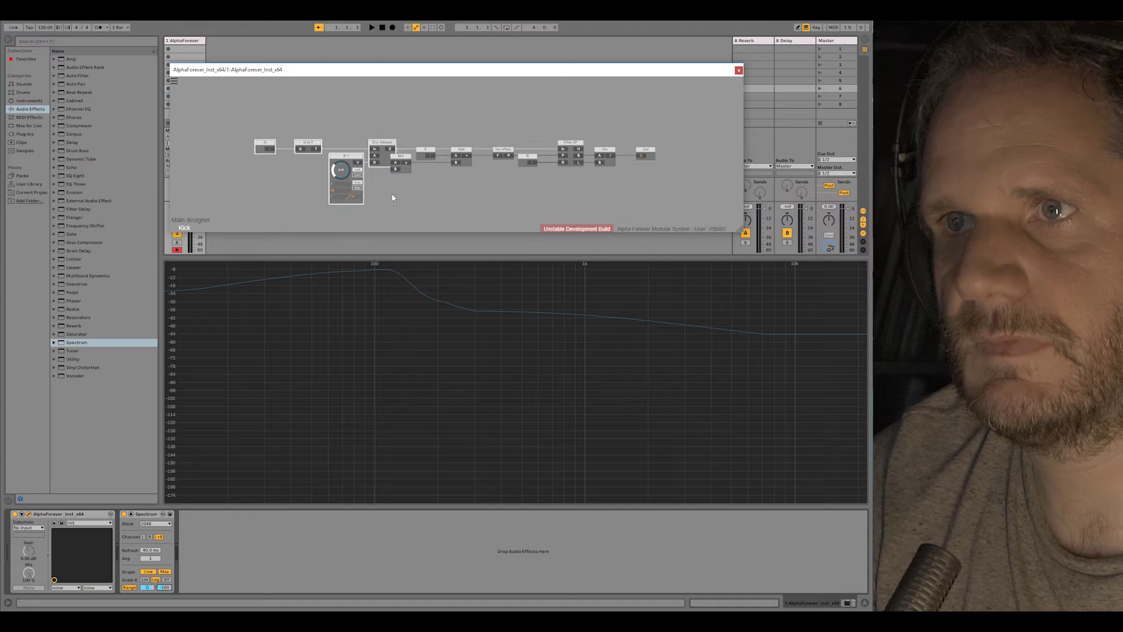
left_click_drag(387, 142, 369, 142)
left_click(406, 134)
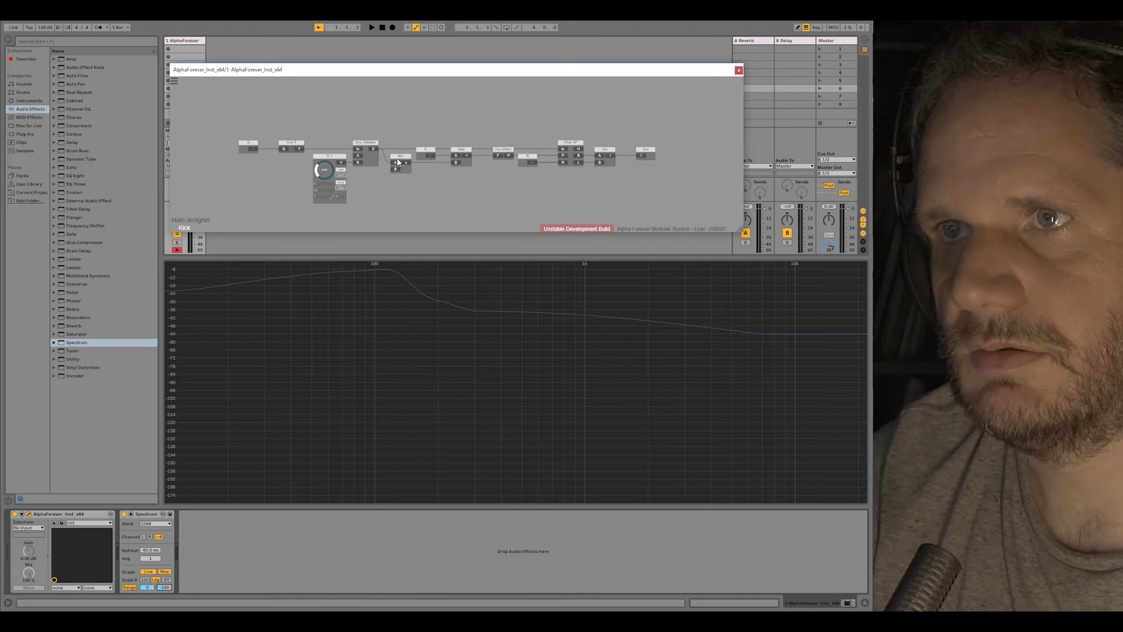
left_click_drag(236, 125, 398, 222)
left_click_drag(373, 143, 336, 143)
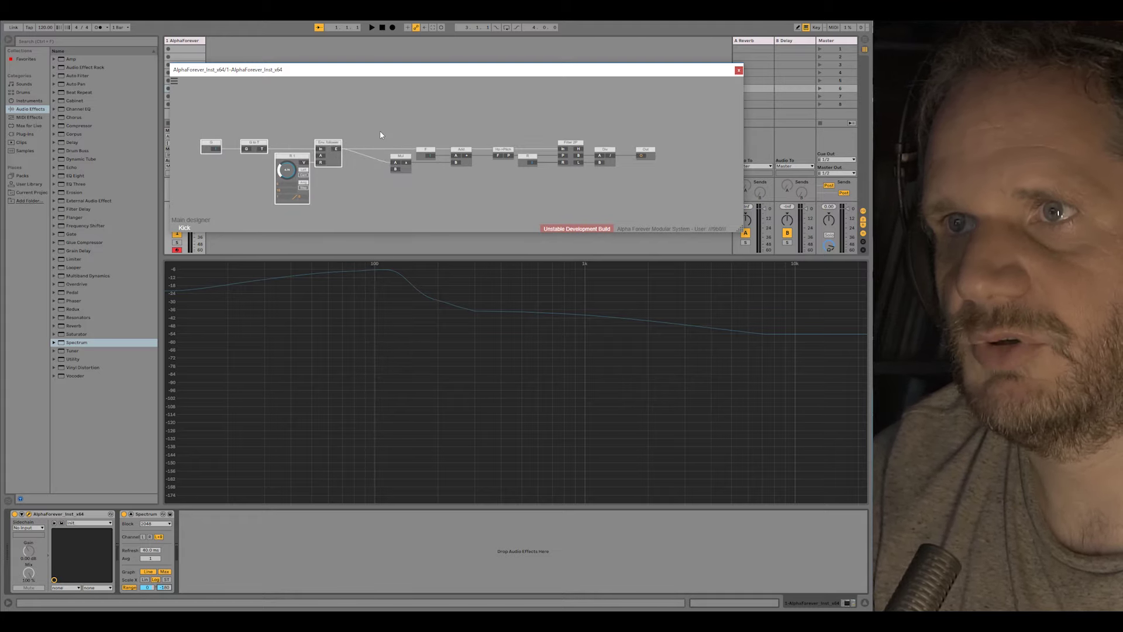
left_click(380, 132)
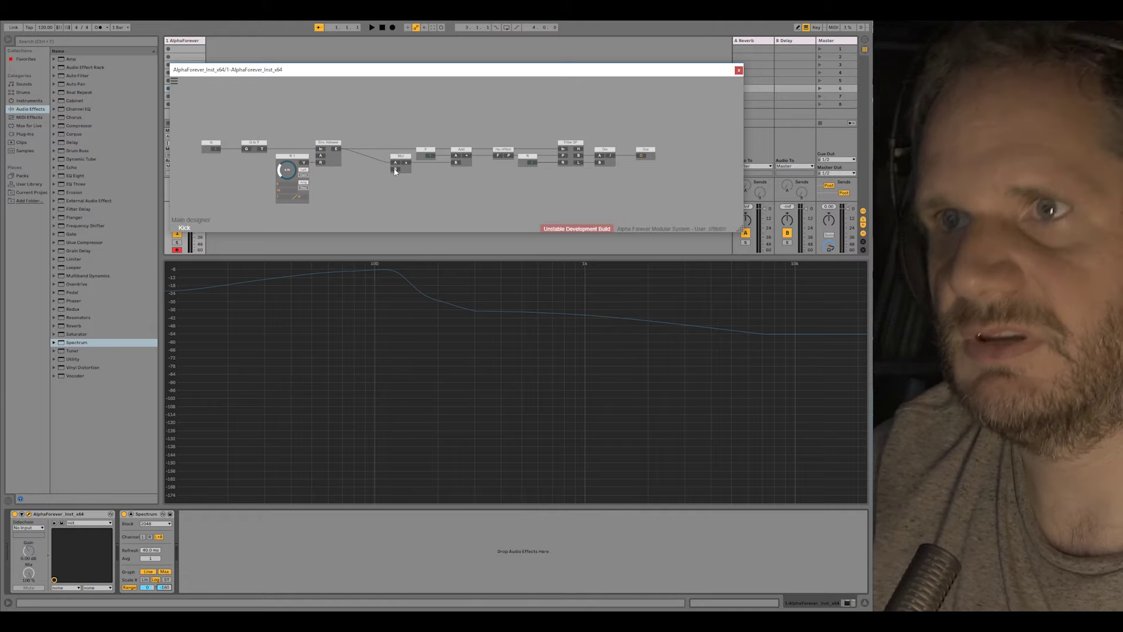
double_click(382, 141)
double_click(365, 146)
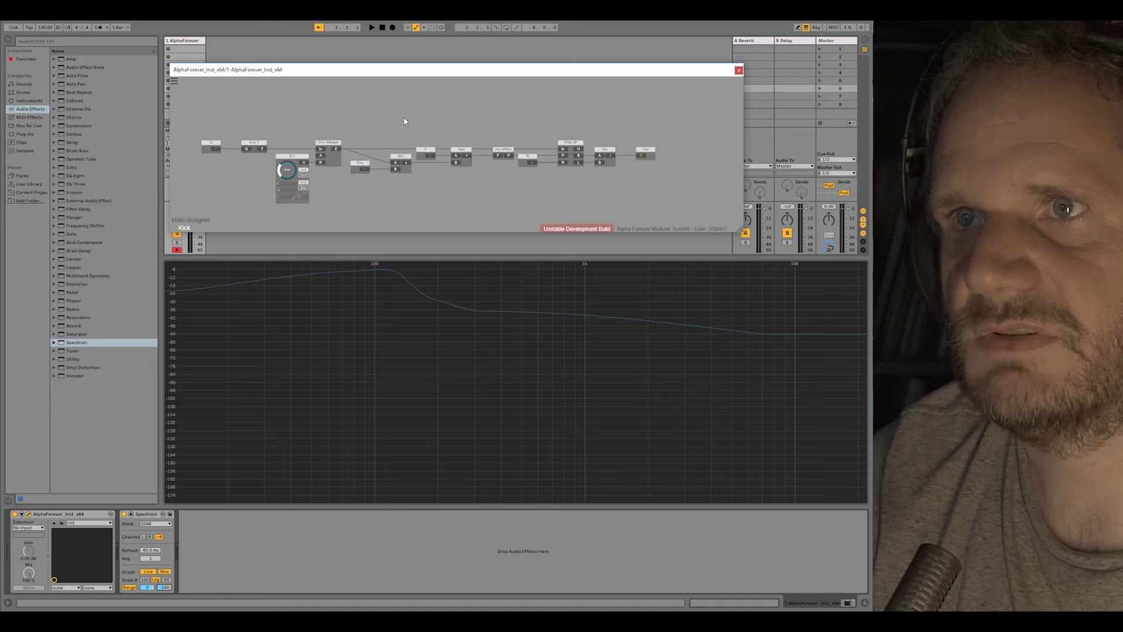
In the main designer, shift the existing knobs left, add an Env knob for Kick's Env input, and try it out.
double_click(404, 122)
left_click_drag(206, 98, 337, 201)
mouse_move(315, 138)
left_mouse_down()
mouse_move(261, 137)
mouse_move(322, 145)
mouse_move(305, 145)
left_mouse_up()
left_click(288, 143)
double_click(349, 152)
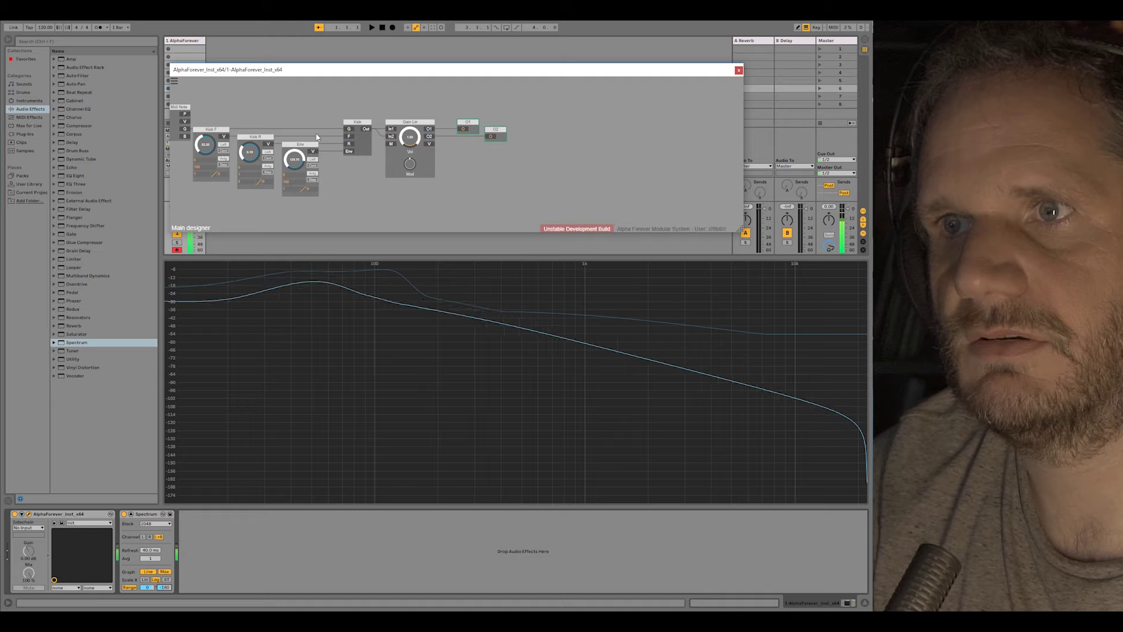
left_click_drag(301, 160, 308, 137)
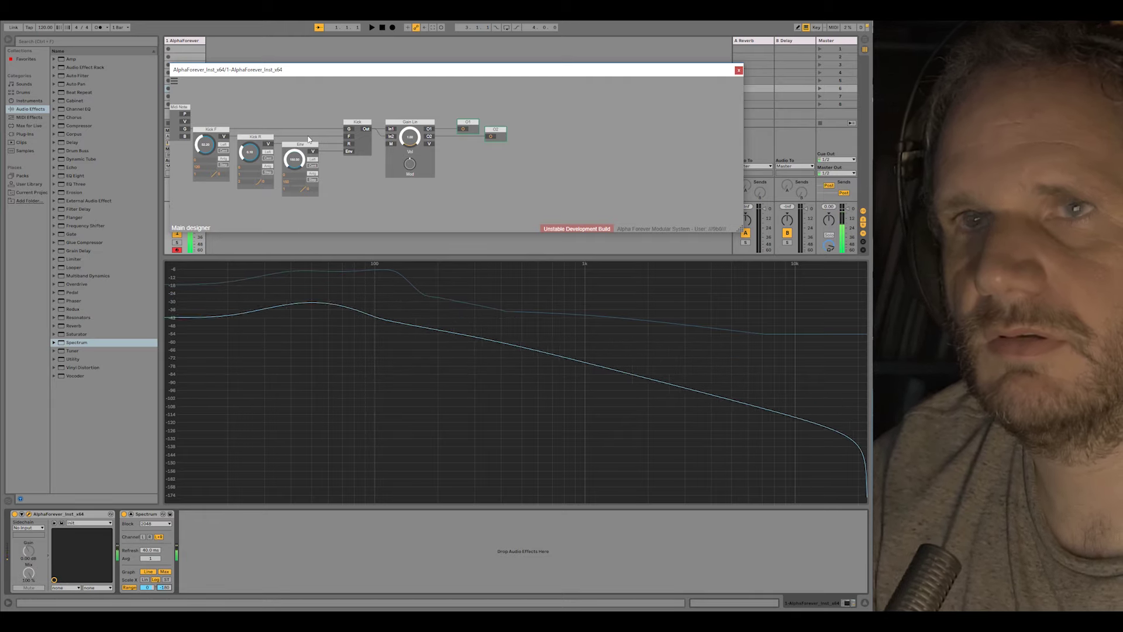
Open Kick's internal structure with the full chain from G to Div in view.
double_click(357, 137)
scroll(389, 170, "down", 1)
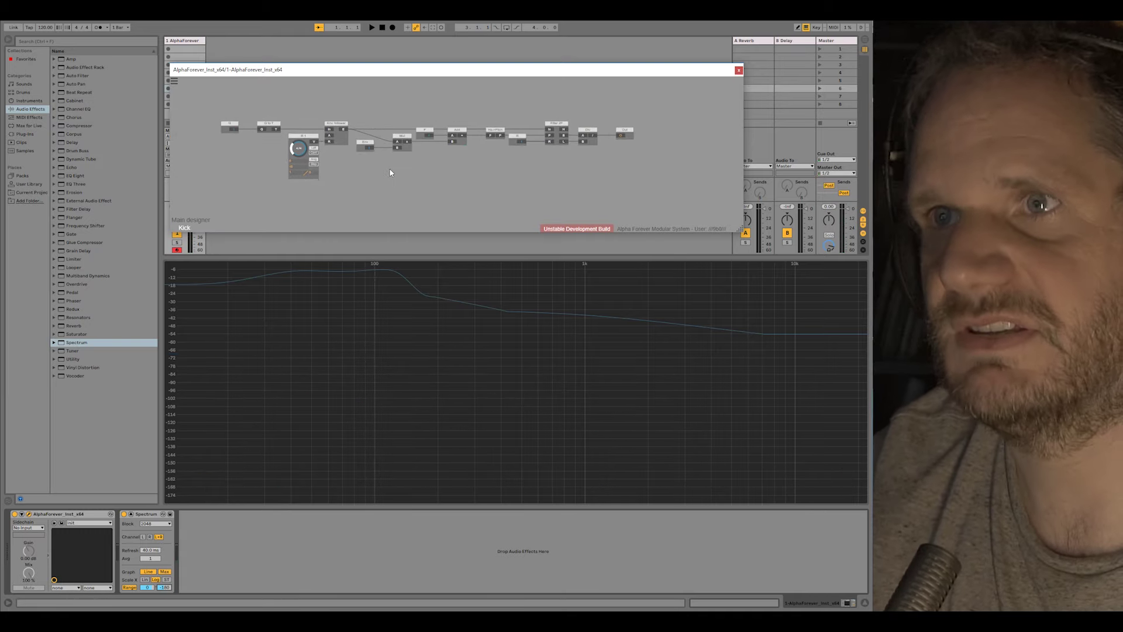
scroll(402, 167, "up", 4)
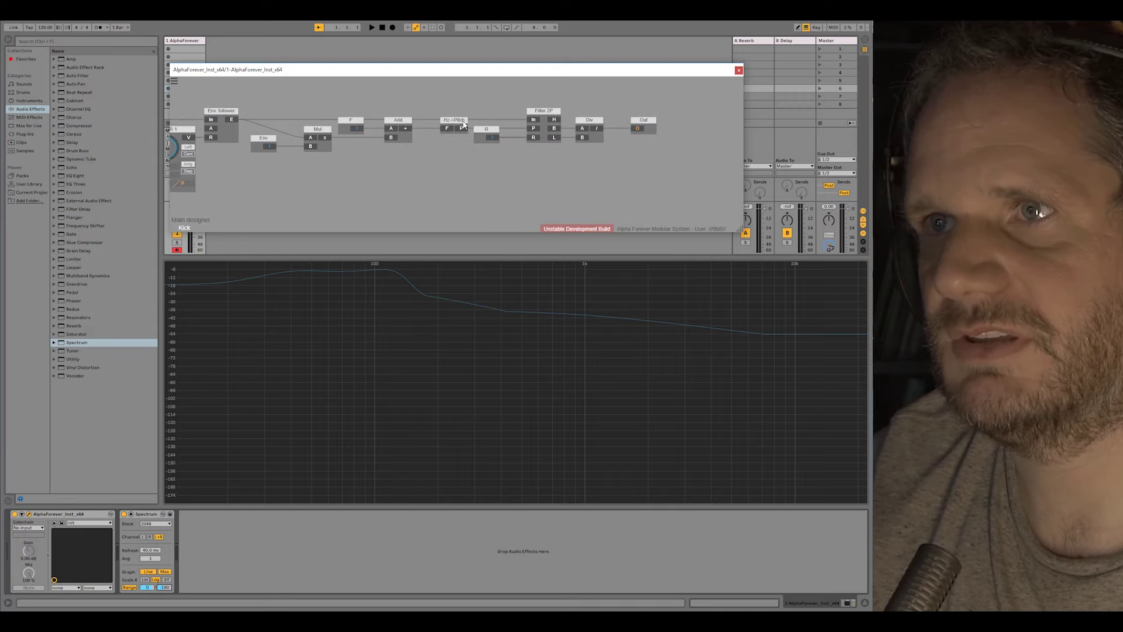
scroll(457, 175, "left", 3)
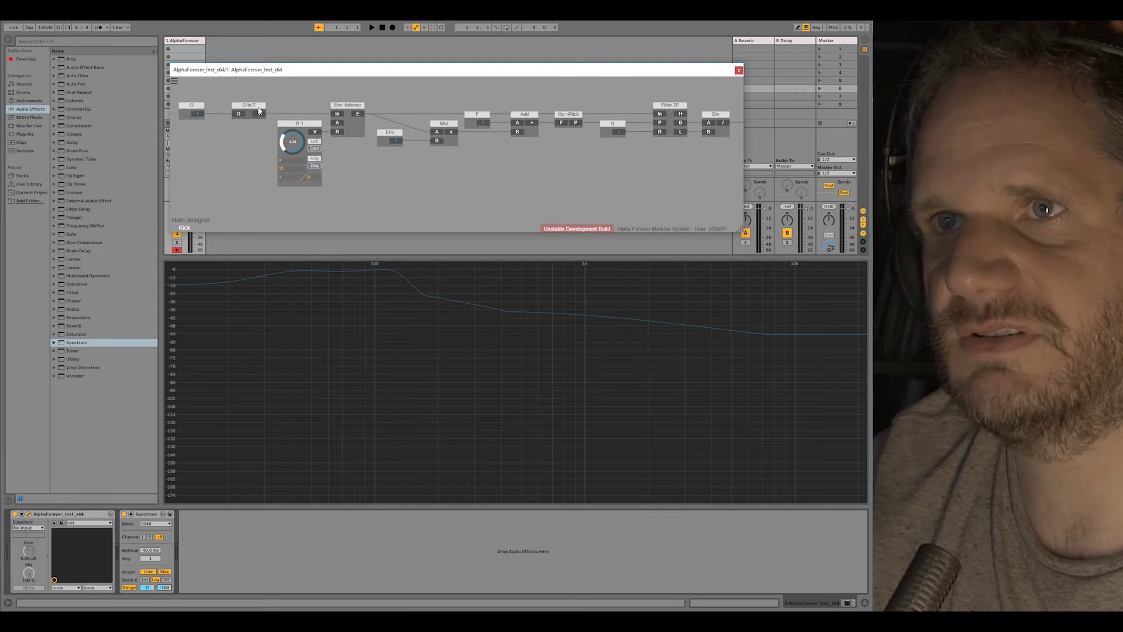
Try adding an Env. follower Modulated module driven by G to T below R 1, and remove it.
right_click(370, 180)
type("env")
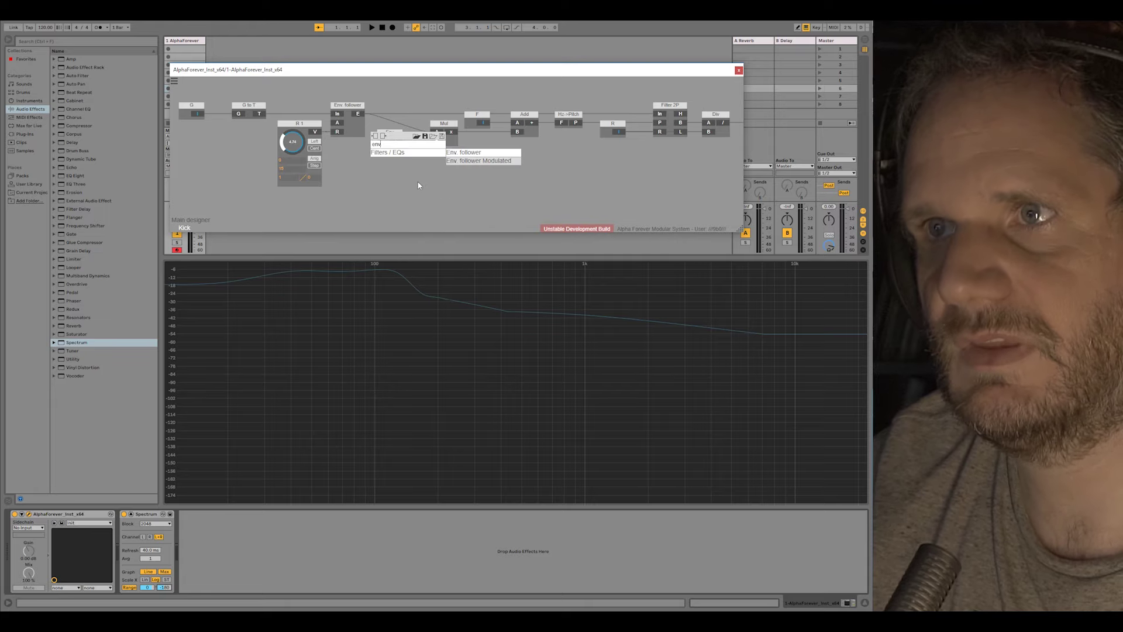
left_click(457, 161)
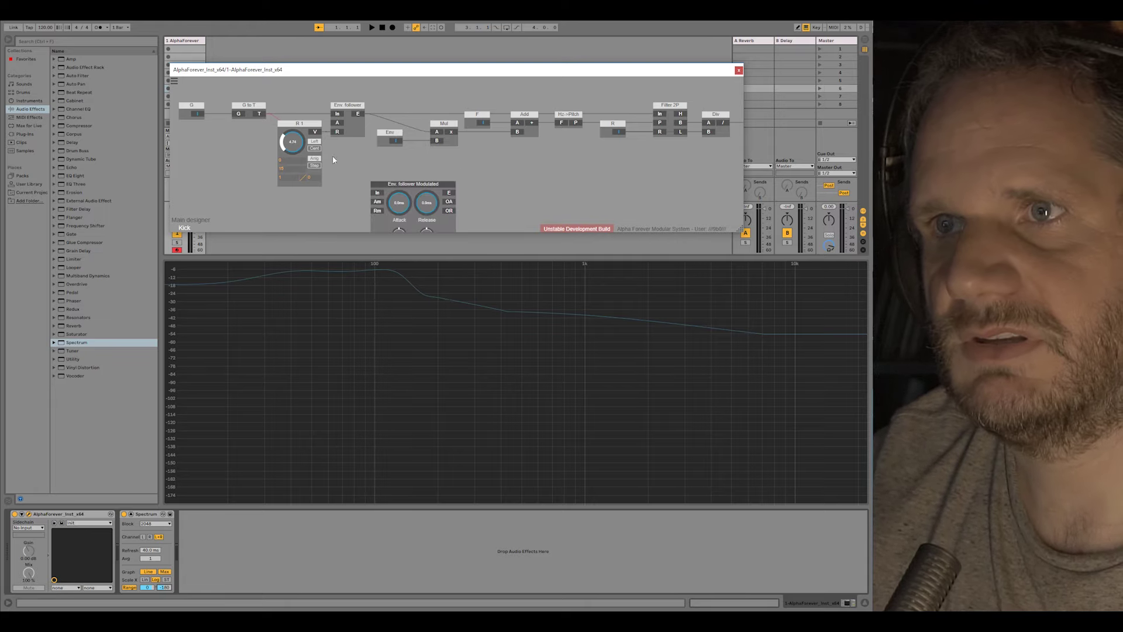
left_click_drag(380, 188, 306, 200)
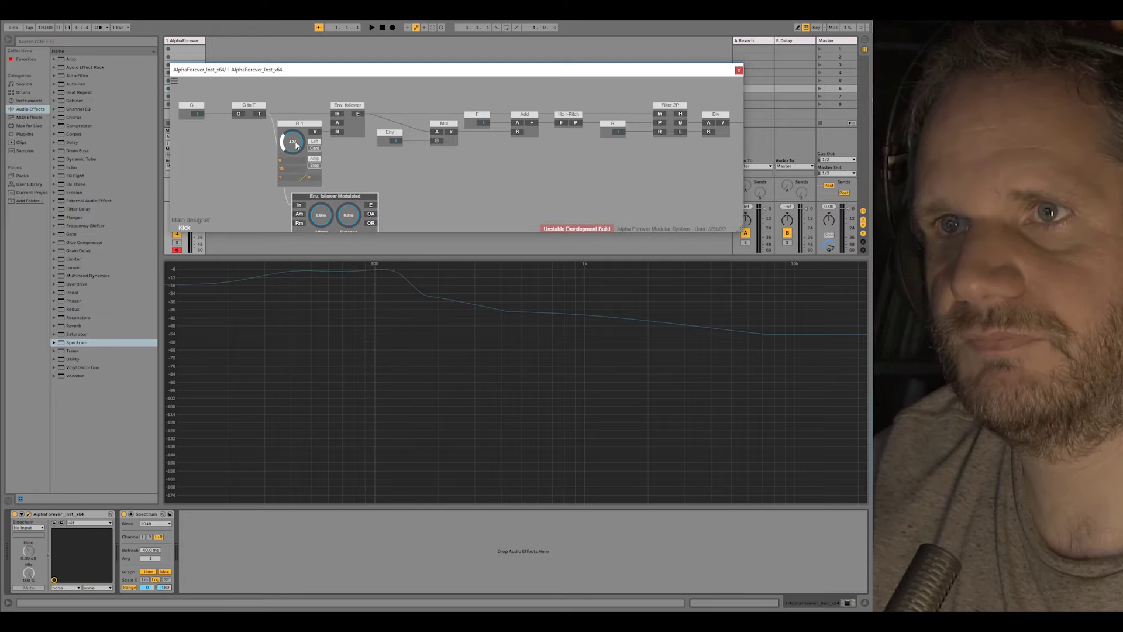
key("Delete")
Add a second Env. follower below R 1 and wire the T output of G to T to its In.
double_click(364, 184)
type("env")
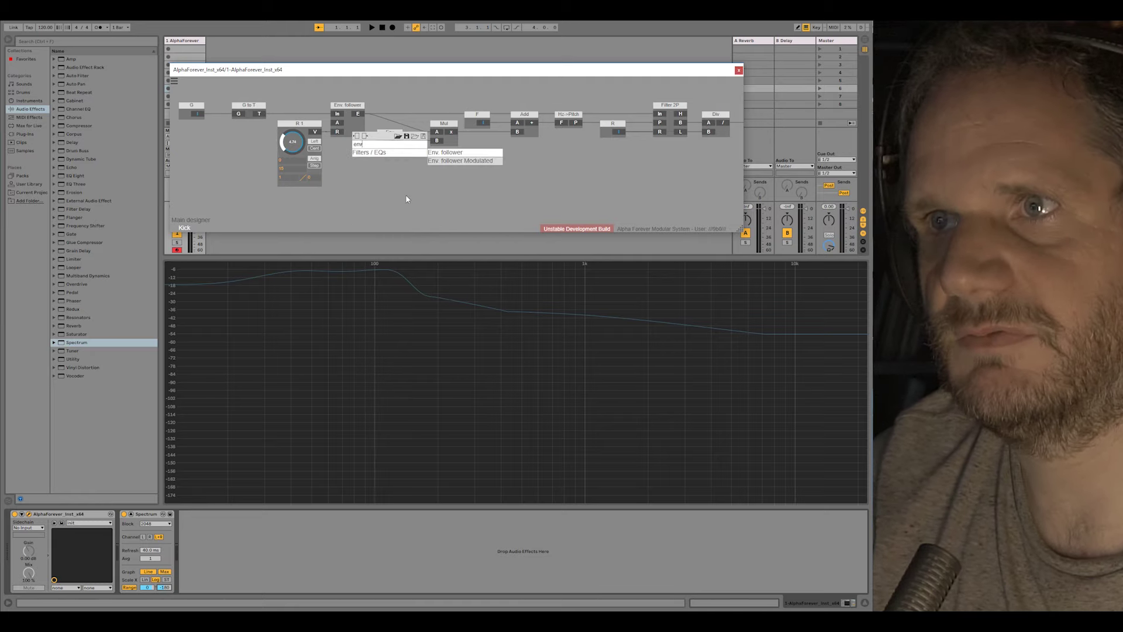
left_click(443, 154)
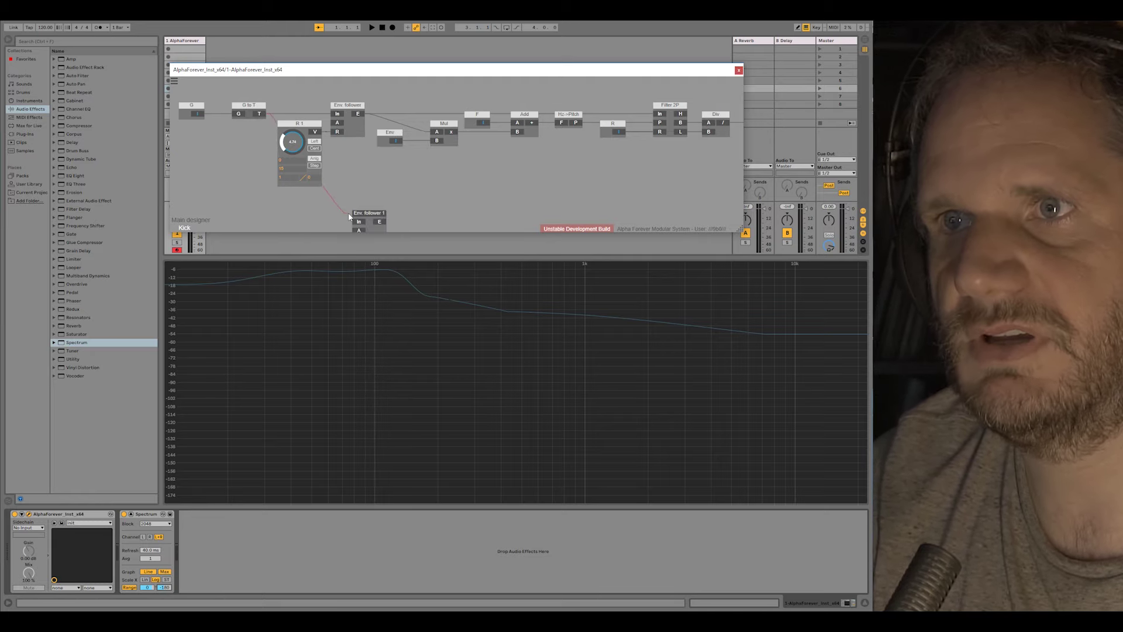
left_click_drag(356, 224, 263, 119)
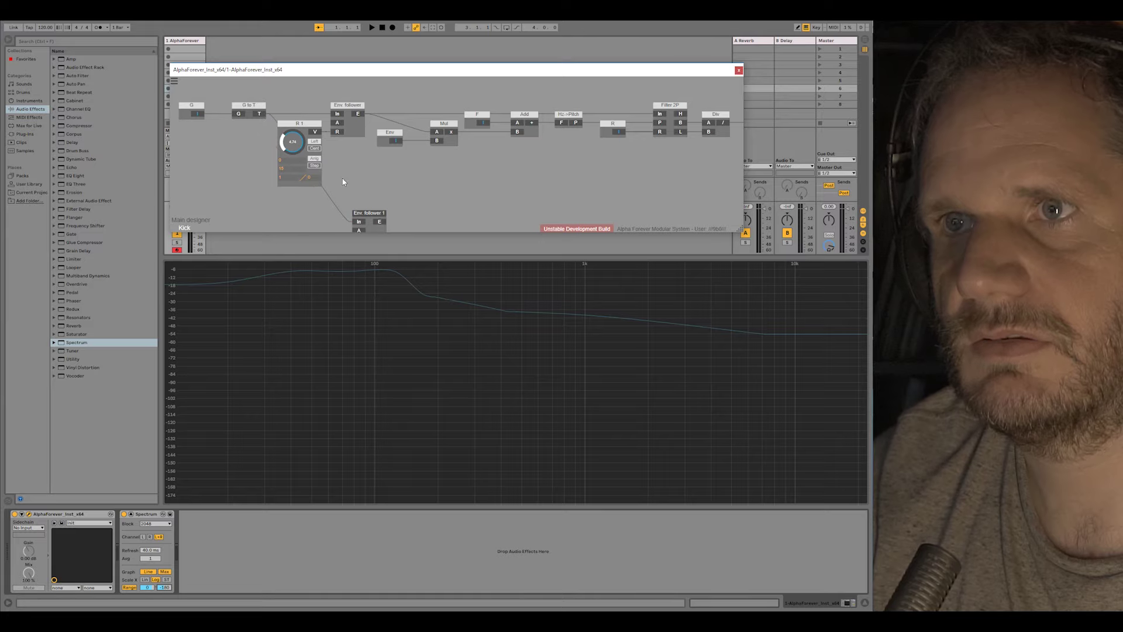
left_click_drag(361, 218, 417, 168)
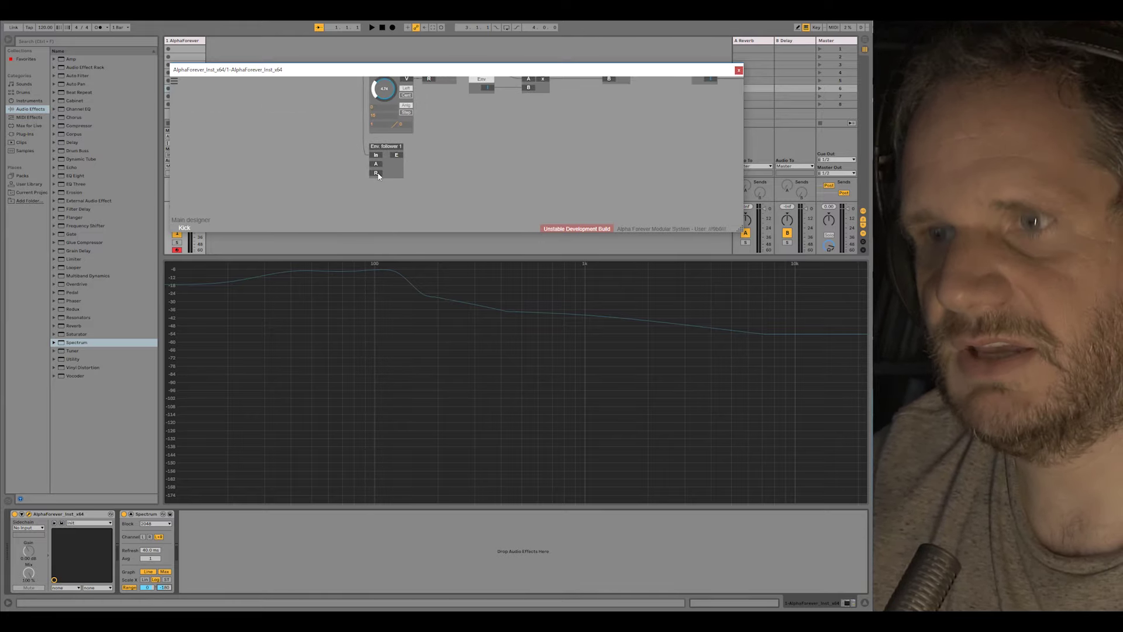
Add an input named Rel wired to the R input of the lower Env. follower.
scroll(336, 167, "up", 2)
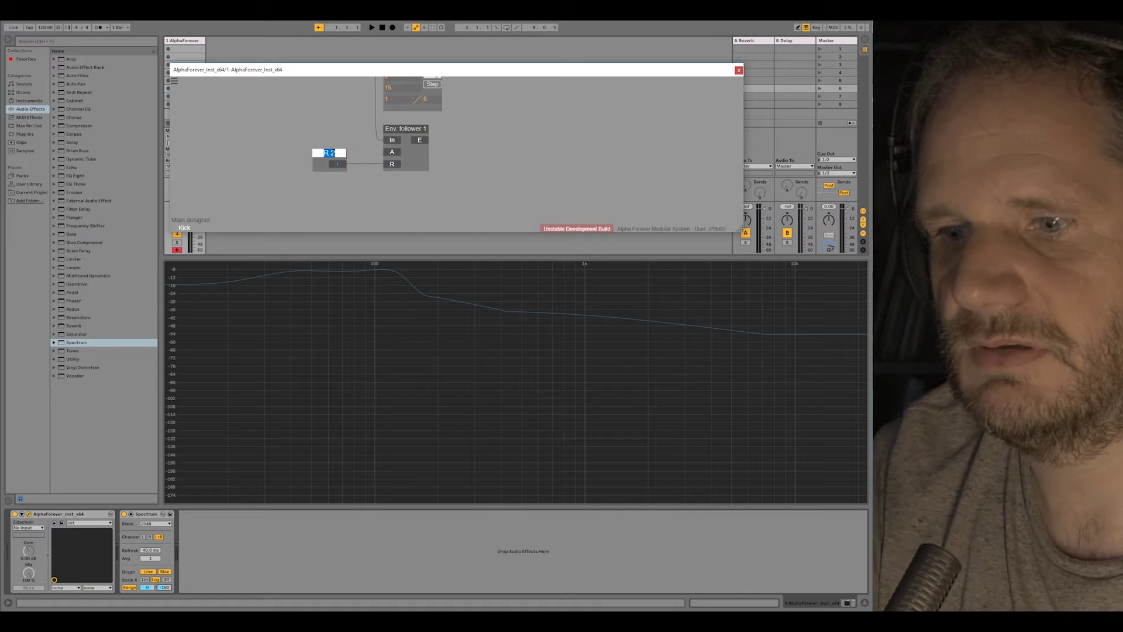
type("Rel")
left_click_drag(398, 120, 344, 166)
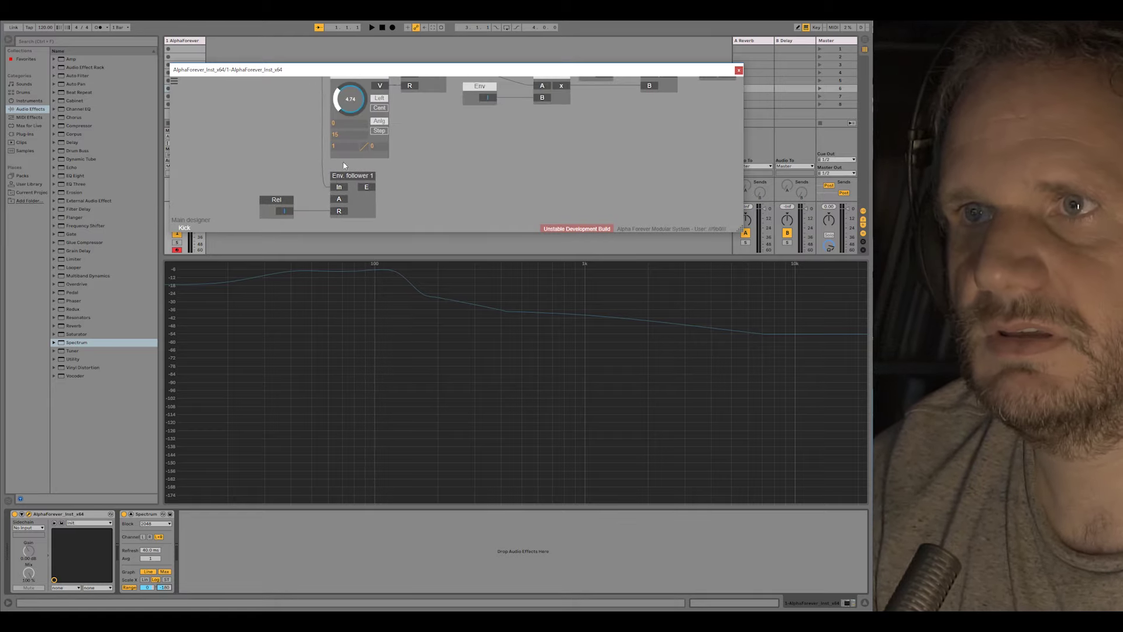
Chain another Env. follower after the lower one, delete the Rel input, and space the two followers farther apart.
scroll(453, 188, "down", 3)
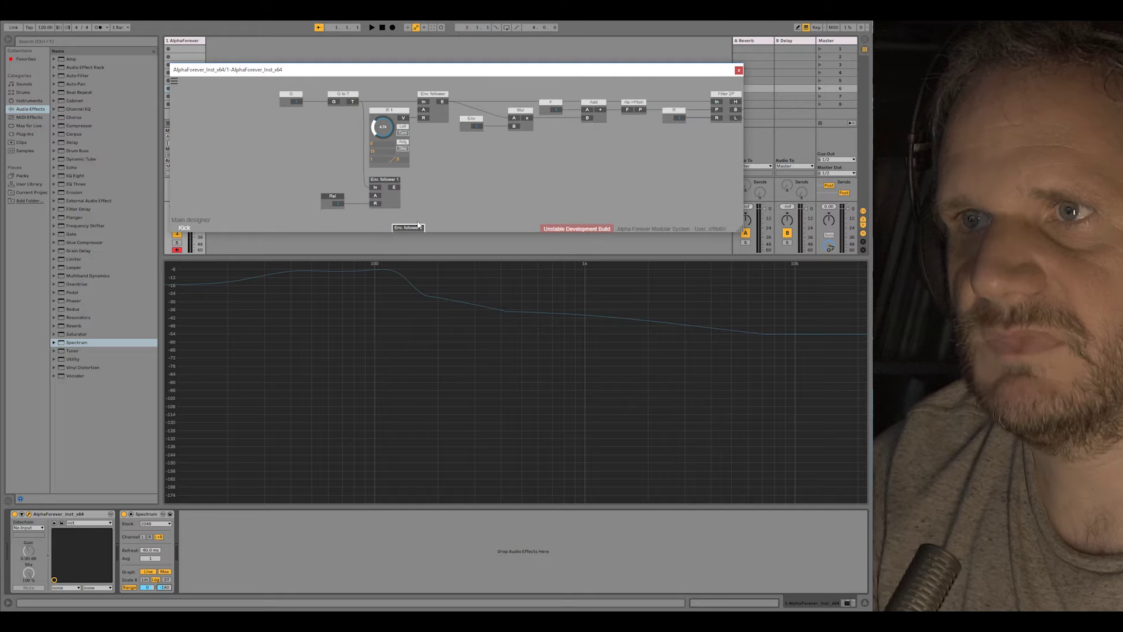
left_click_drag(411, 228, 441, 180)
key("Delete")
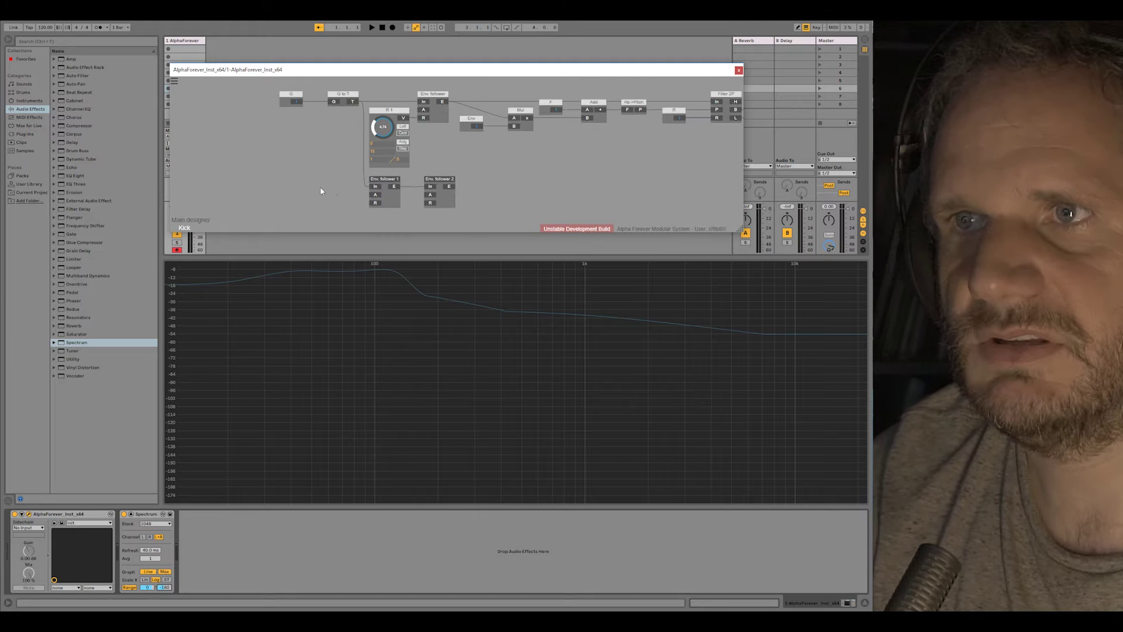
scroll(471, 179, "up", 2)
left_click_drag(430, 180, 467, 180)
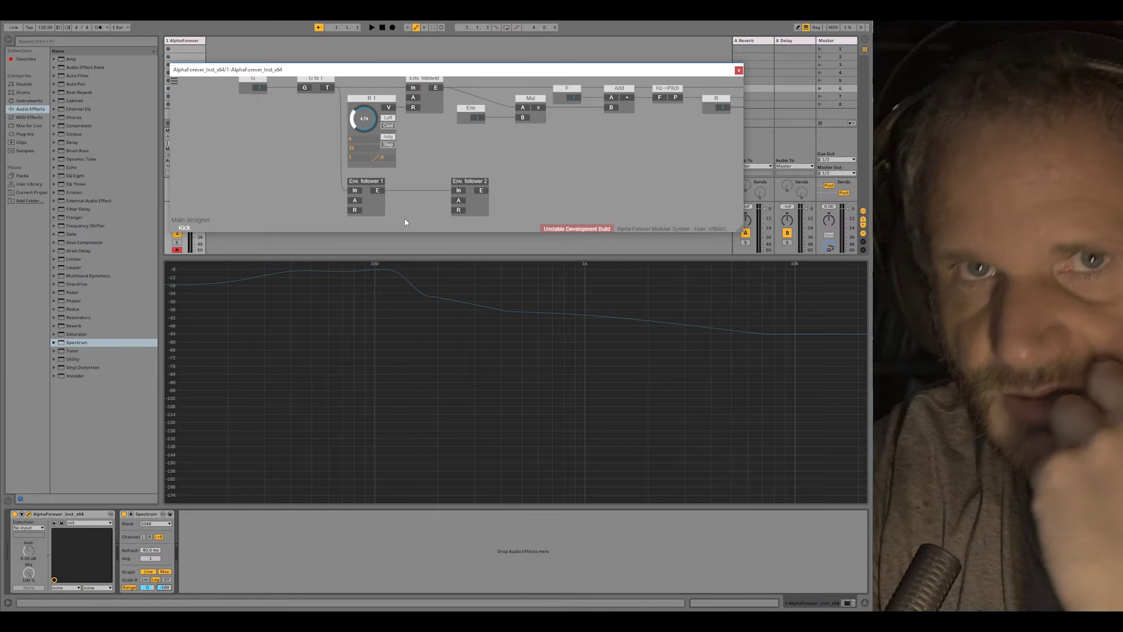
Delete the second chained Env. follower and wire the E output of Env. follower 1 to the module's output.
scroll(396, 199, "down", 2)
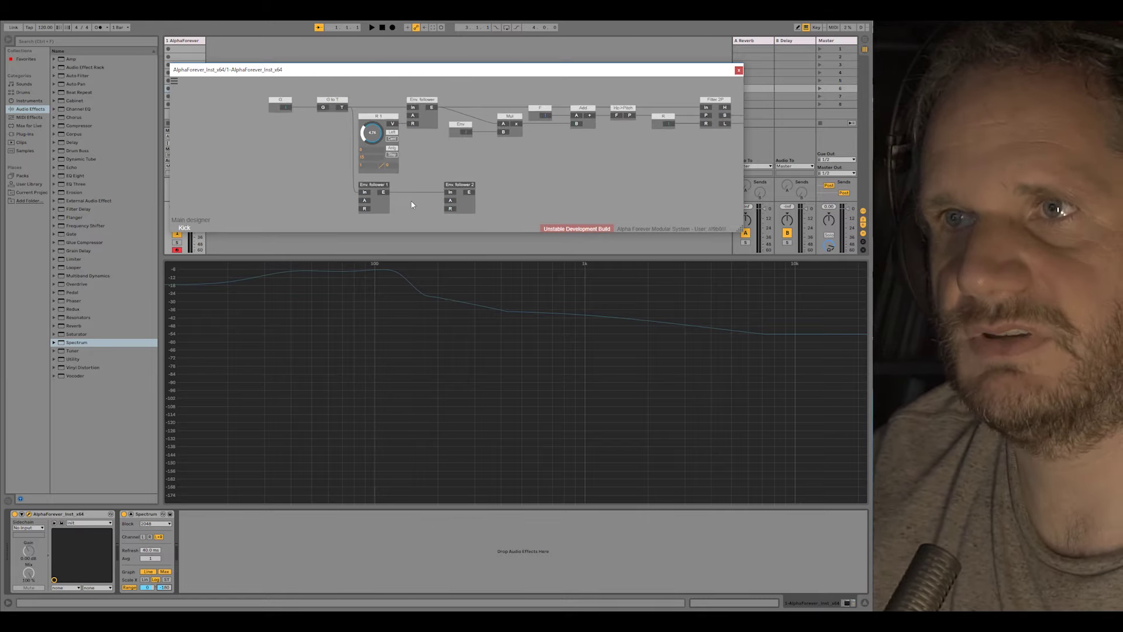
key("Delete")
left_click_drag(465, 185, 555, 165)
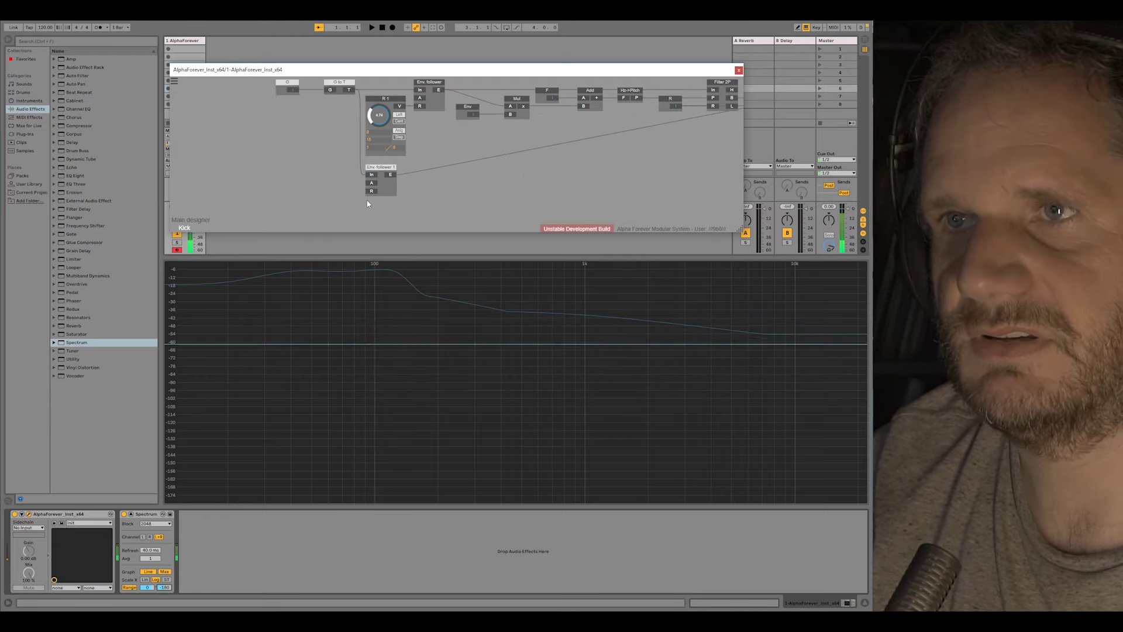
left_click_drag(426, 189, 402, 197)
Insert a Scope module on the E output of Env. follower 1 and move it farther from the follower.
right_click(369, 182)
type("sc")
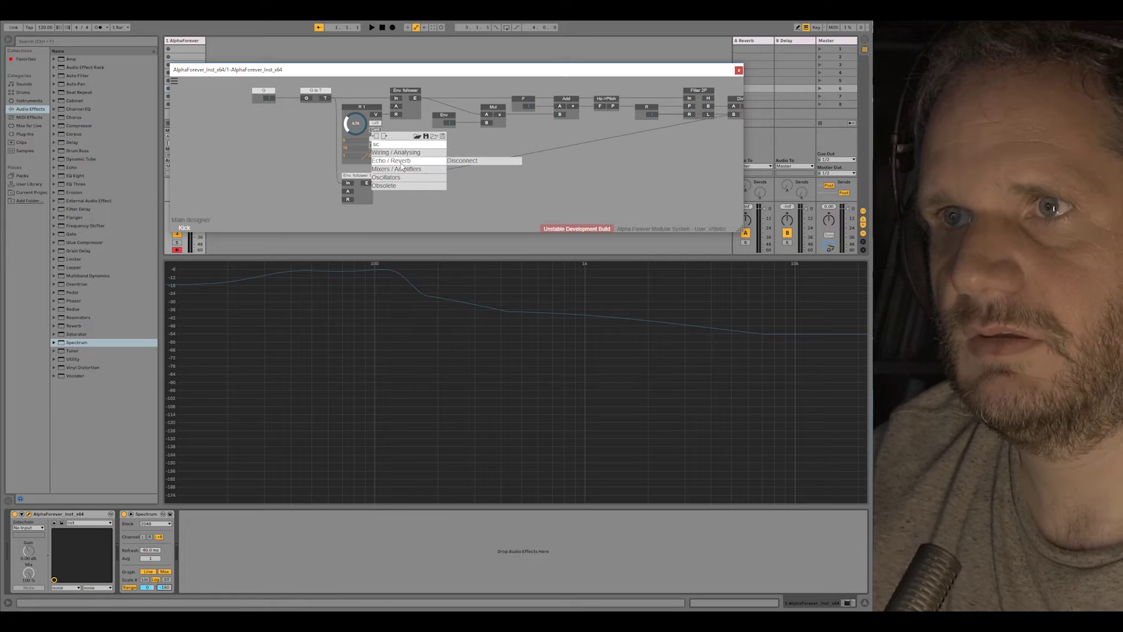
mouse_move(404, 153)
left_click(456, 152)
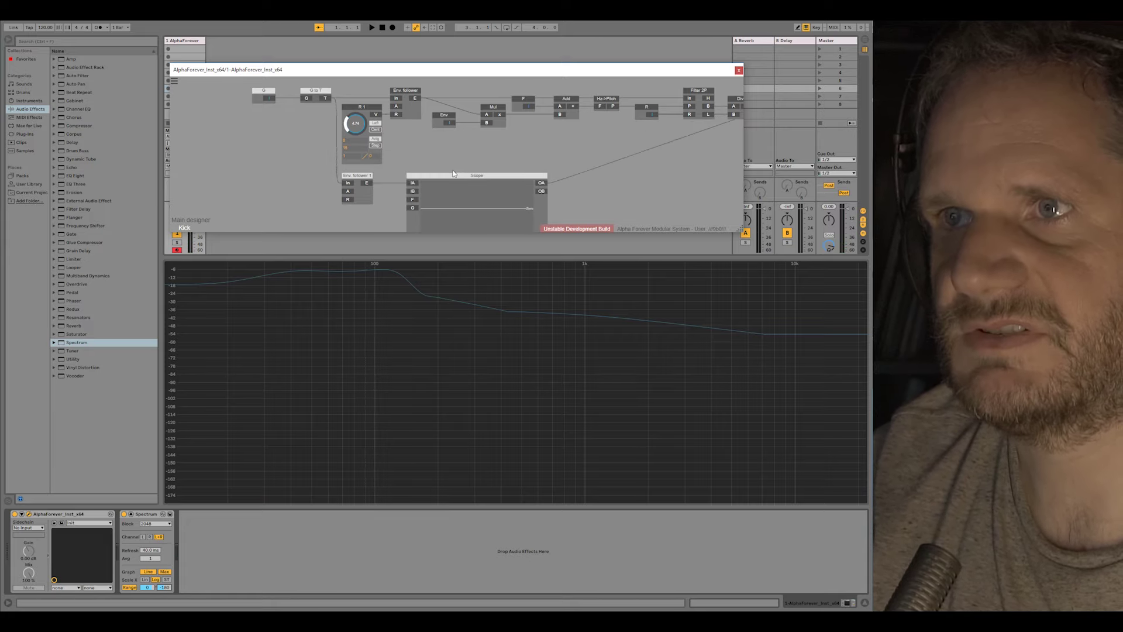
left_click_drag(476, 177, 579, 180)
Add a constant of 1 to the Scope's F input and switch the Scope to Input Hz mode.
left_click_drag(459, 183, 459, 133)
double_click(516, 150)
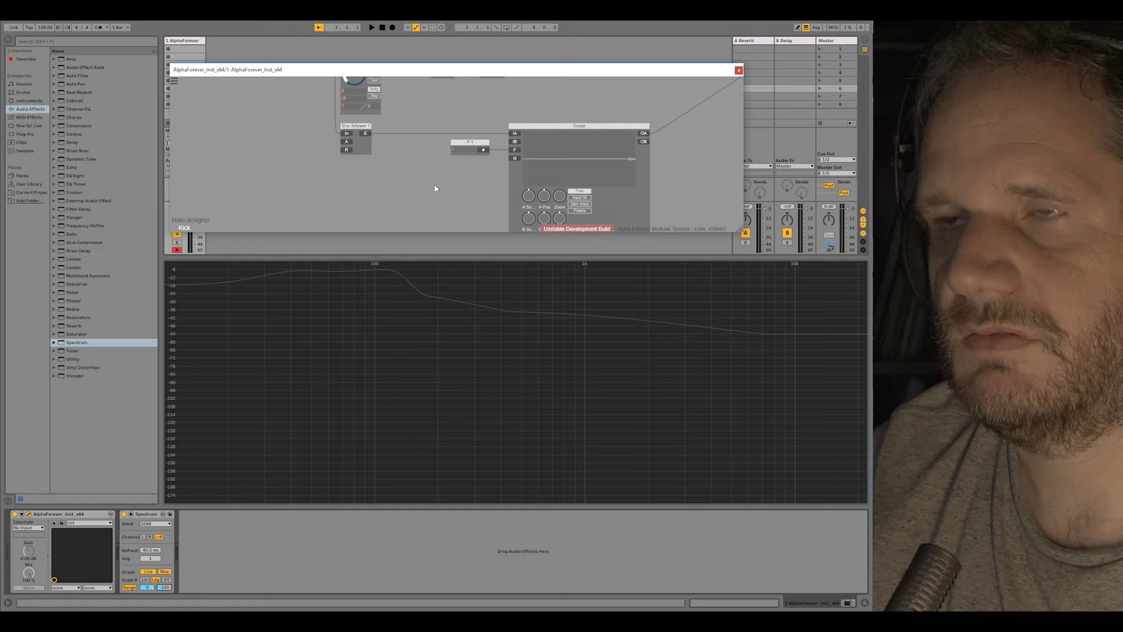
scroll(434, 186, "up", 3)
left_click_drag(473, 185, 419, 183)
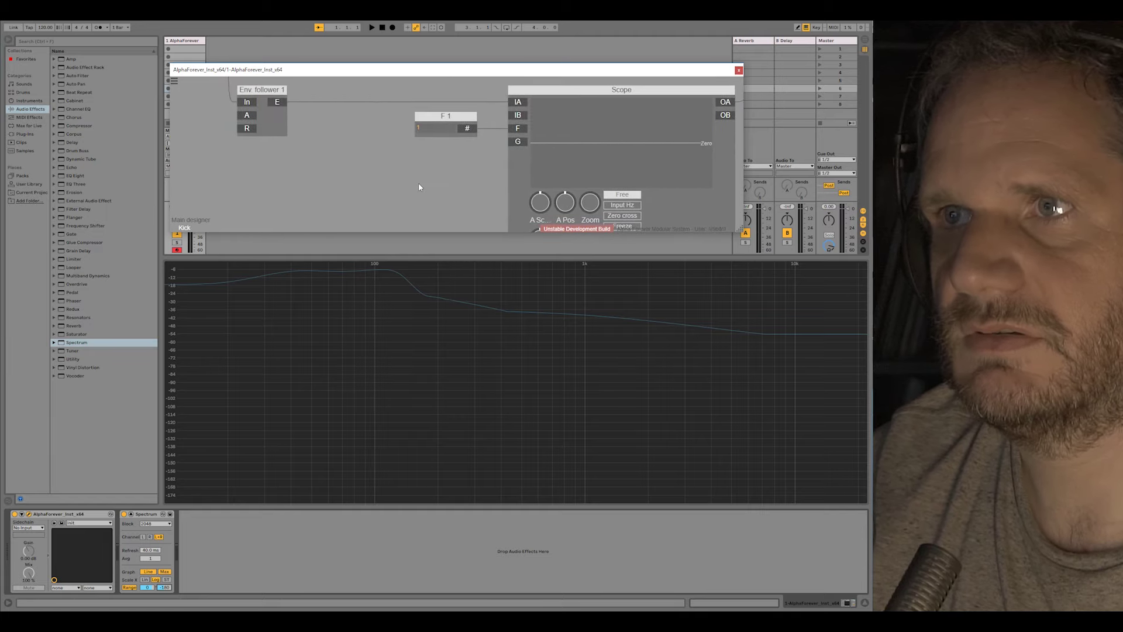
left_click(625, 207)
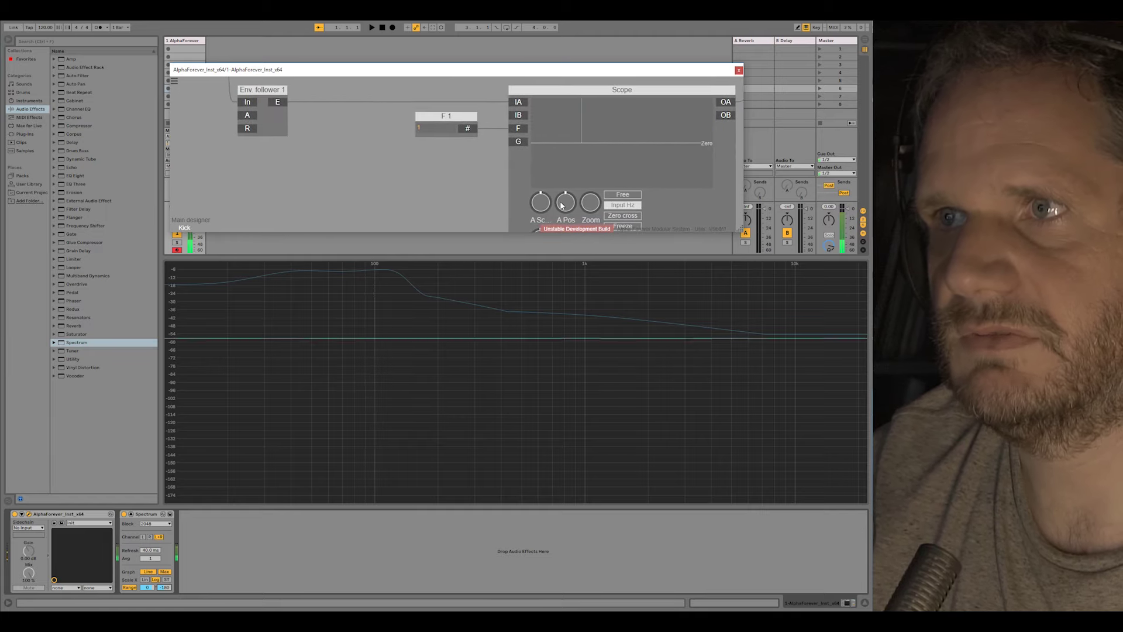
Add a knob to the A input of Env. follower 1 and set its maximum to 200.
double_click(248, 118)
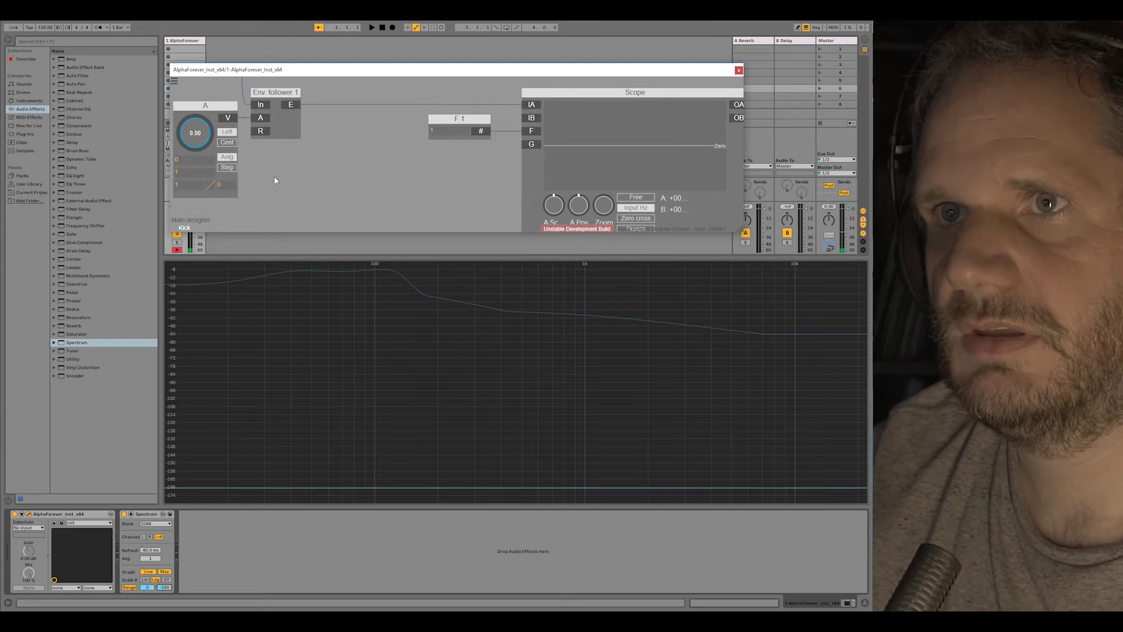
double_click(196, 174)
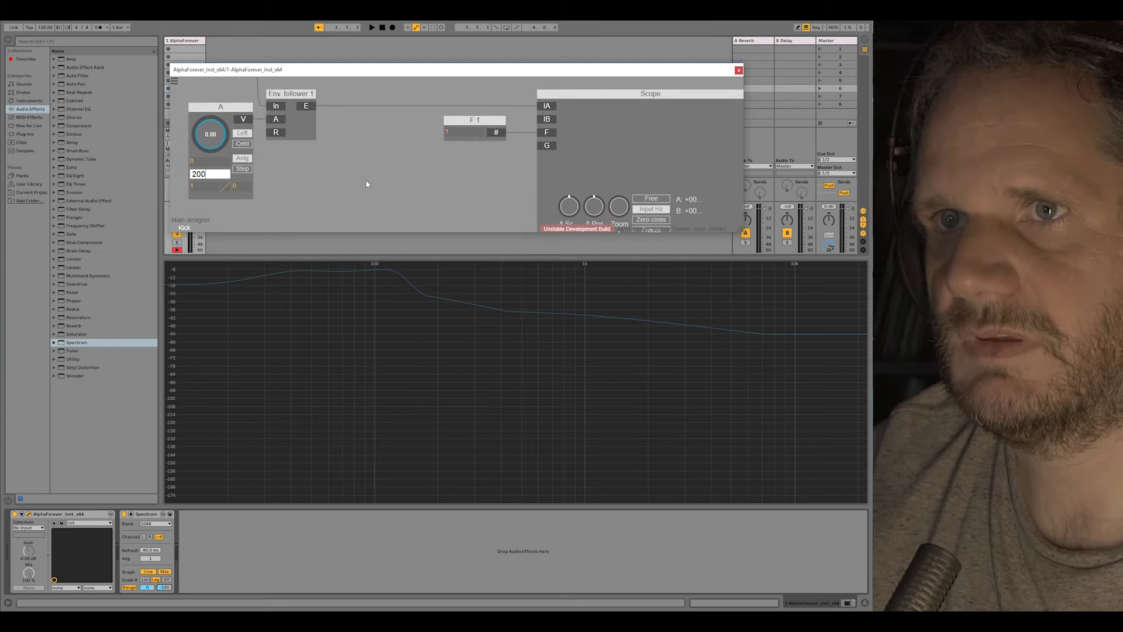
key("Return")
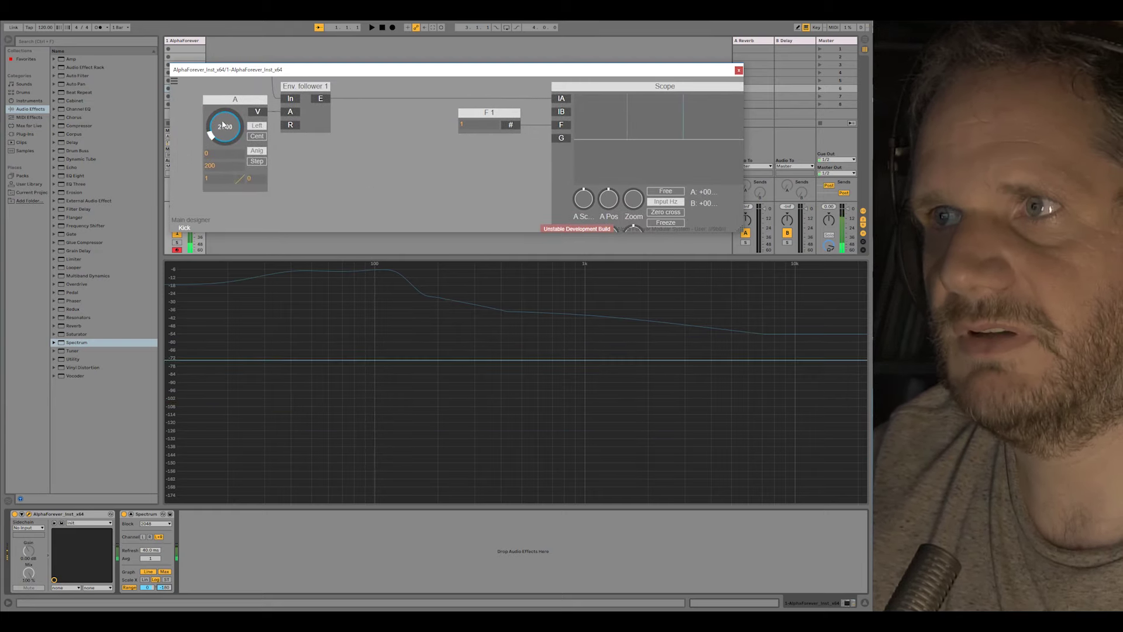
Turn the A knob down to 0, and rewire it to the R input of Env. follower 1 with a value of 62.
left_click_drag(222, 125, 279, 489)
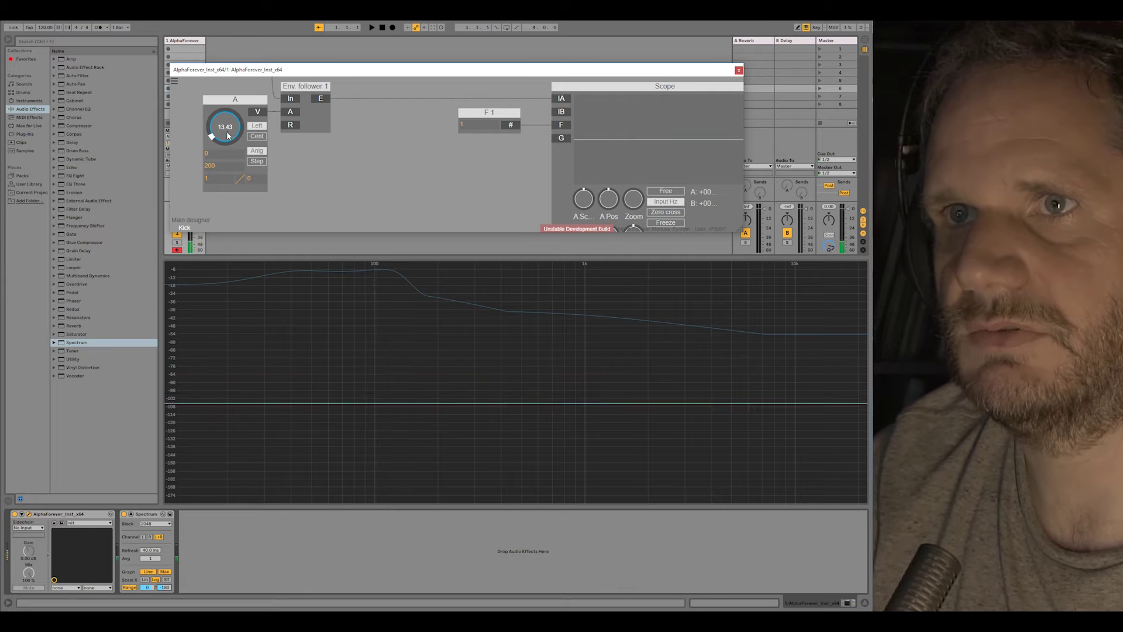
left_click_drag(226, 131, 251, 448)
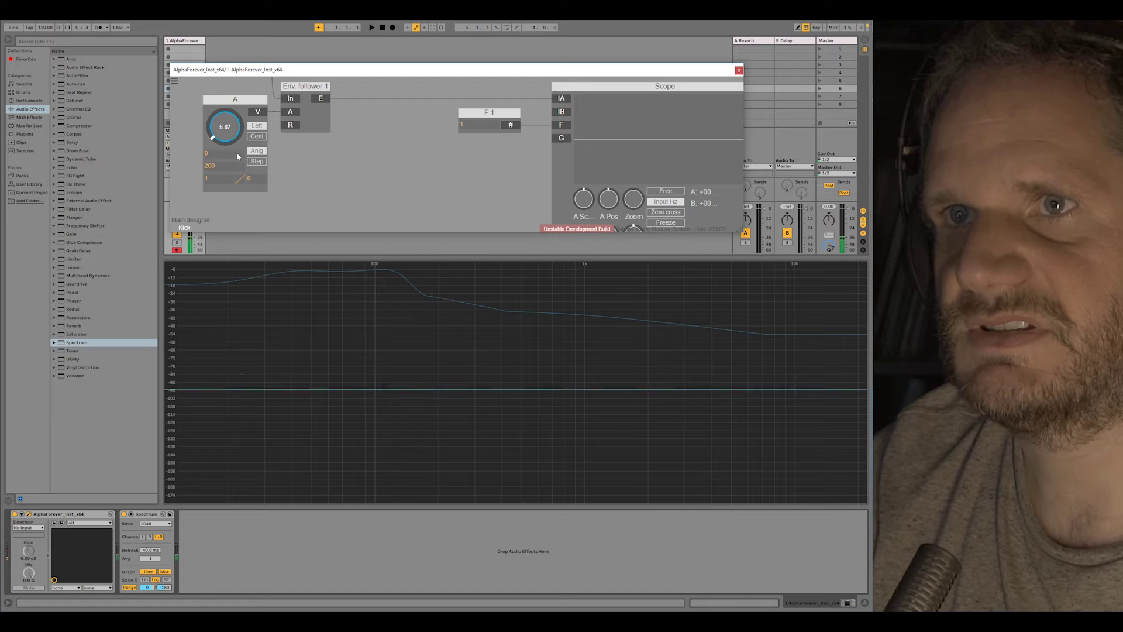
left_click_drag(221, 126, 236, 429)
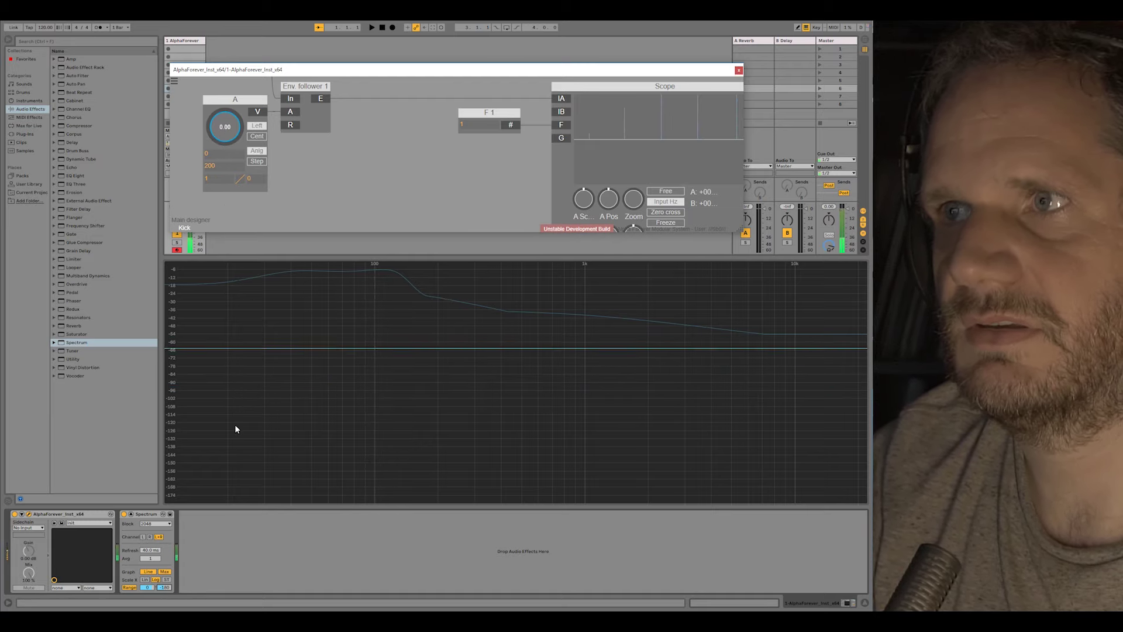
scroll(299, 148, "up", 2)
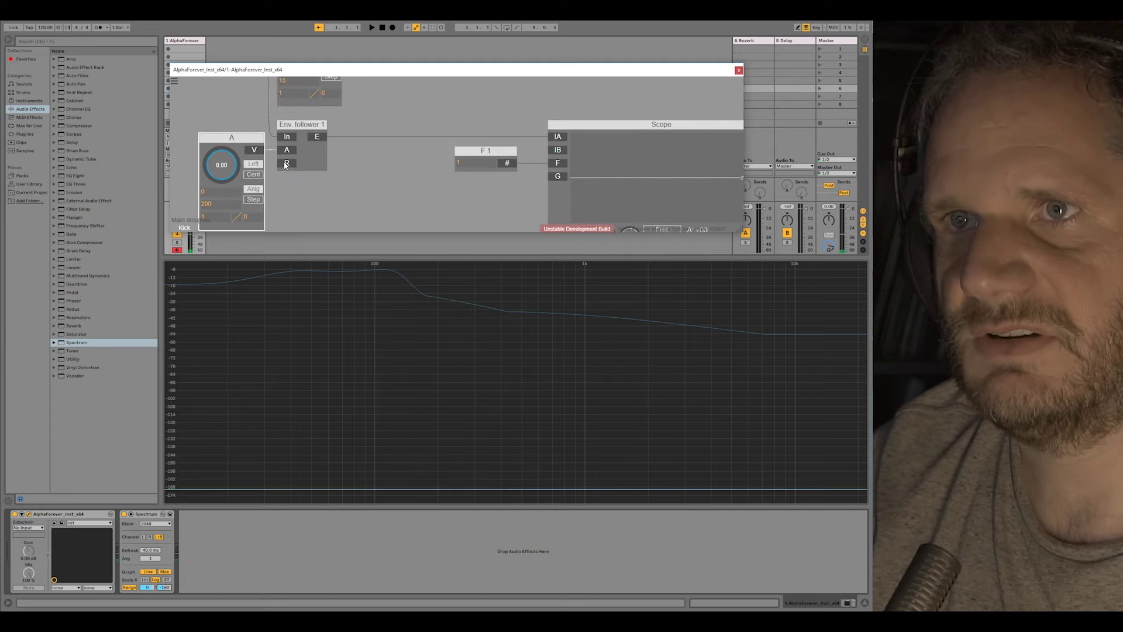
mouse_move(250, 152)
left_mouse_down()
mouse_move(230, 177)
mouse_move(233, 163)
left_mouse_up()
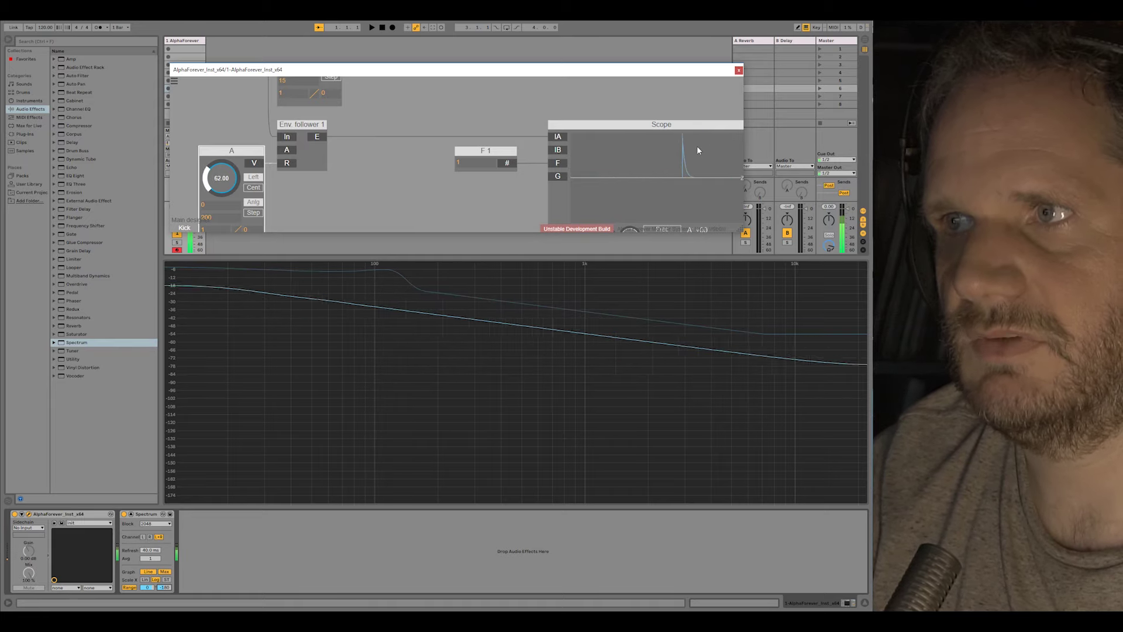
Duplicate Env. follower 1 and chain the copy between it and the Scope.
left_click(318, 126)
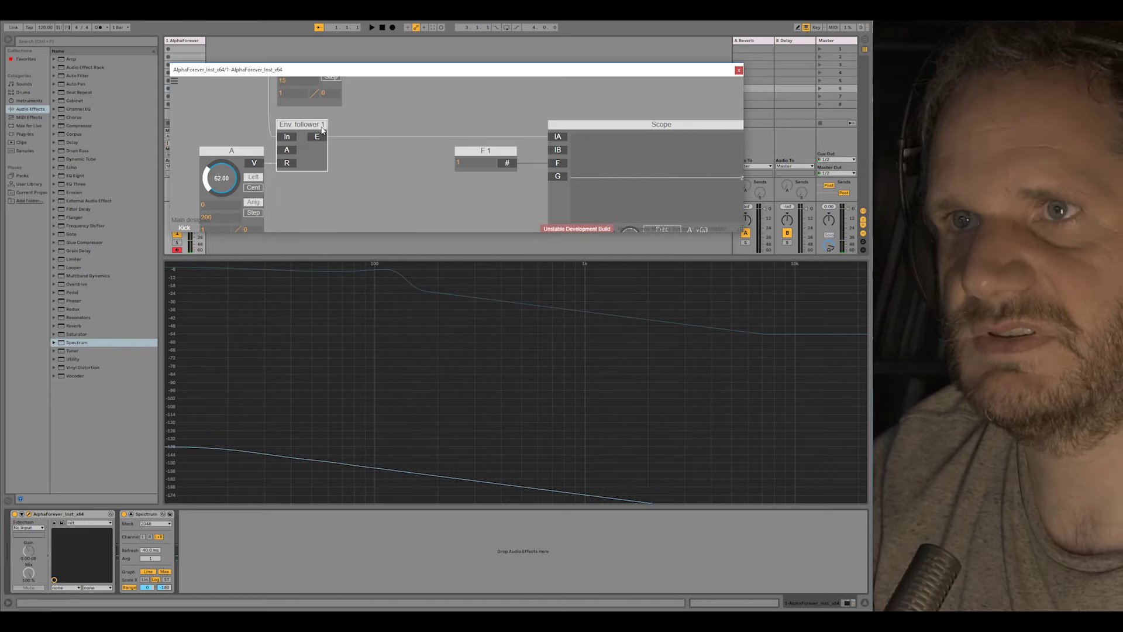
key("ctrl+d")
left_click_drag(341, 202, 365, 143)
left_click_drag(546, 142, 548, 141)
left_click_drag(386, 125, 426, 126)
Add a knob to the A input of Env. follower 2 and set its maximum to 200.
double_click(404, 152)
left_click(333, 204)
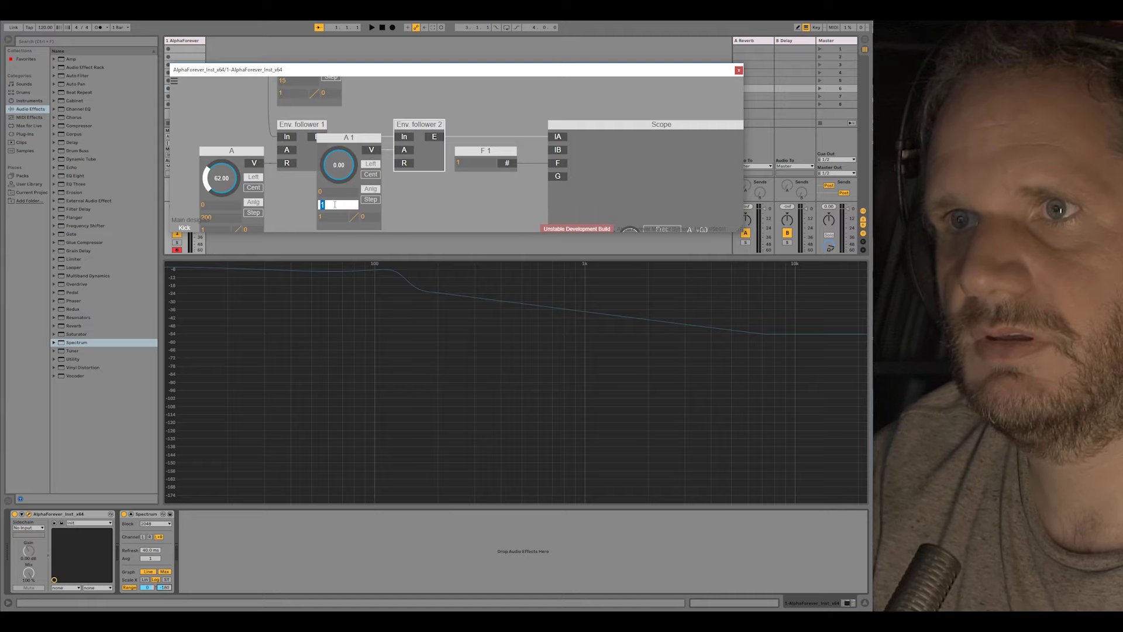
type("200")
left_click(424, 192)
Shift Env. follower 2, its A 1 knob and the F 1 constant away from Env. follower 1 so they no longer overlap.
scroll(436, 111, "down", 2)
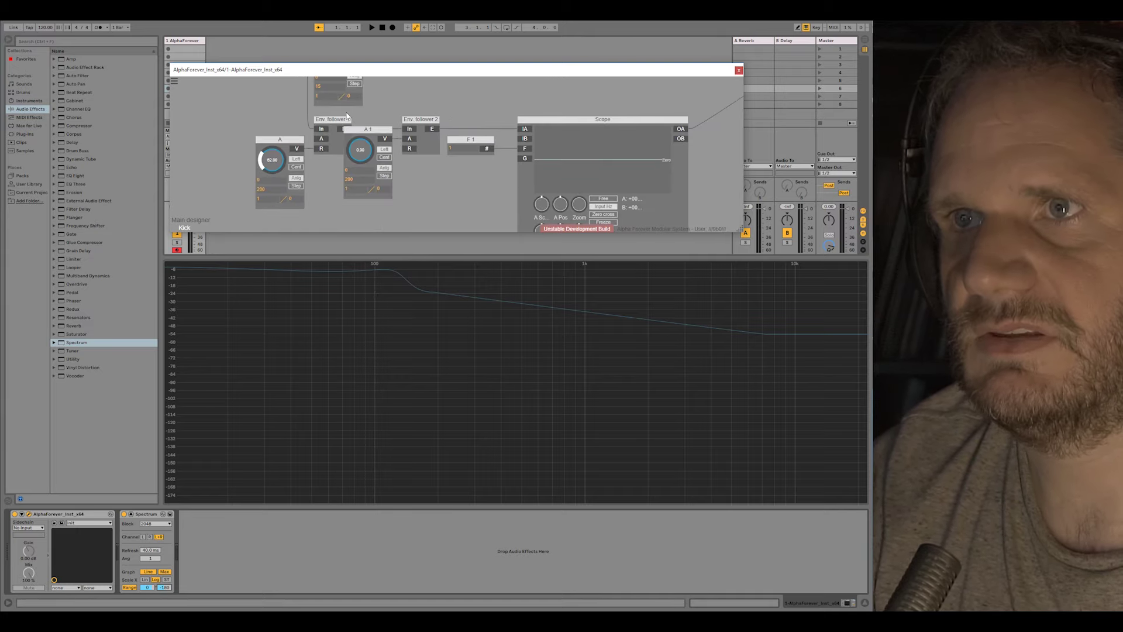
left_click_drag(343, 110, 499, 208)
left_click_drag(458, 139, 475, 138)
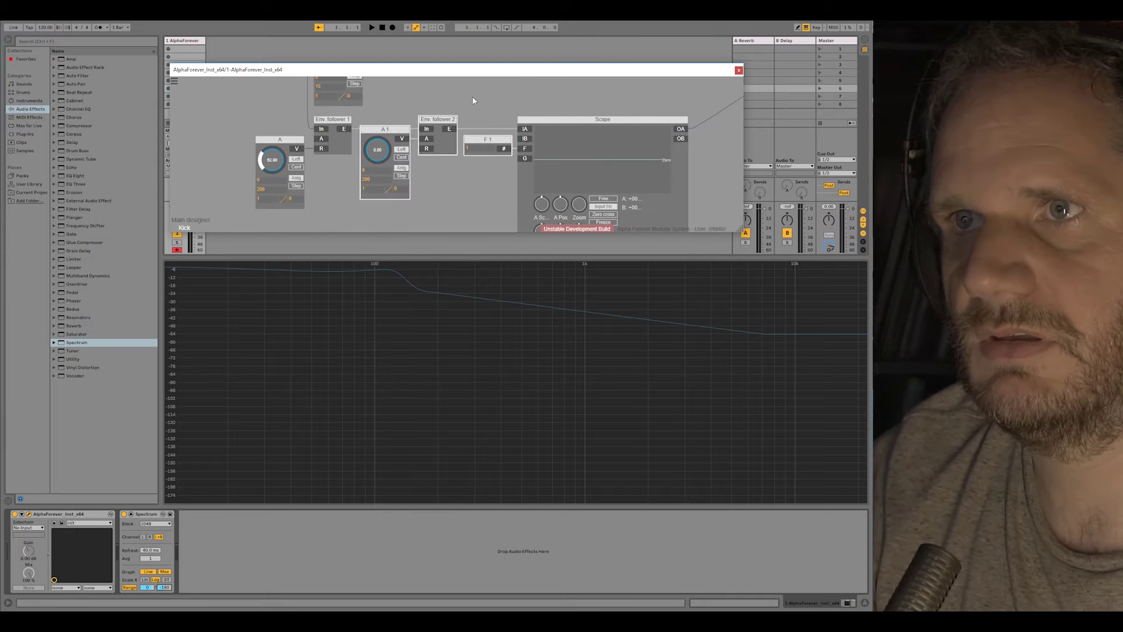
left_click(473, 97)
Raise the A and A 1 knobs to compare release and attack shapes on the Scope.
left_click_drag(383, 155, 385, 143)
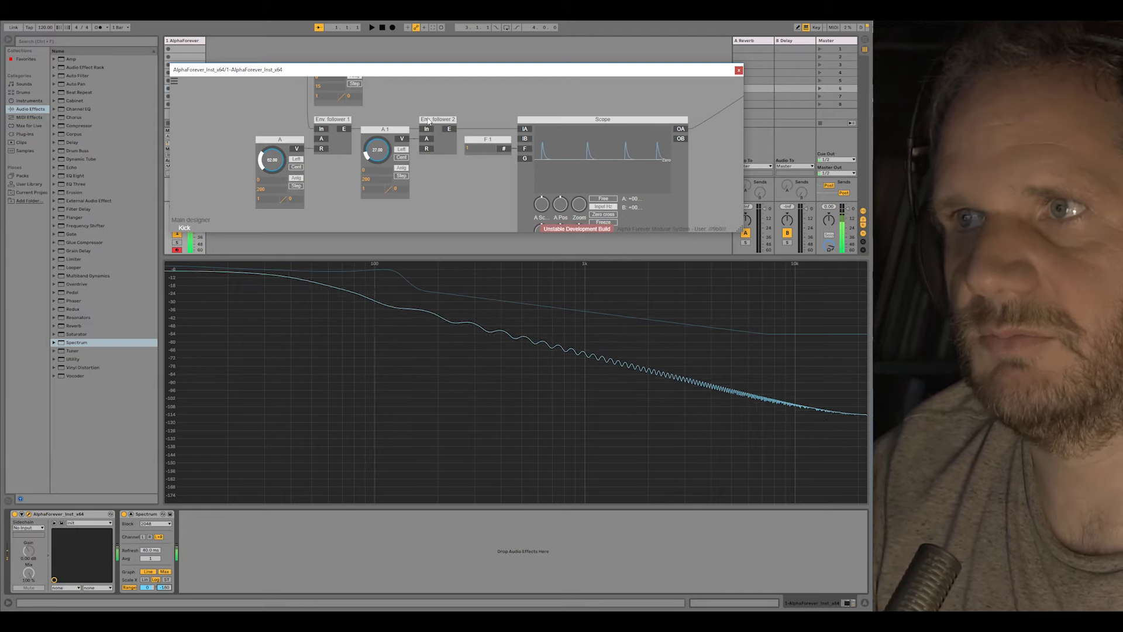
left_click_drag(270, 161, 285, 115)
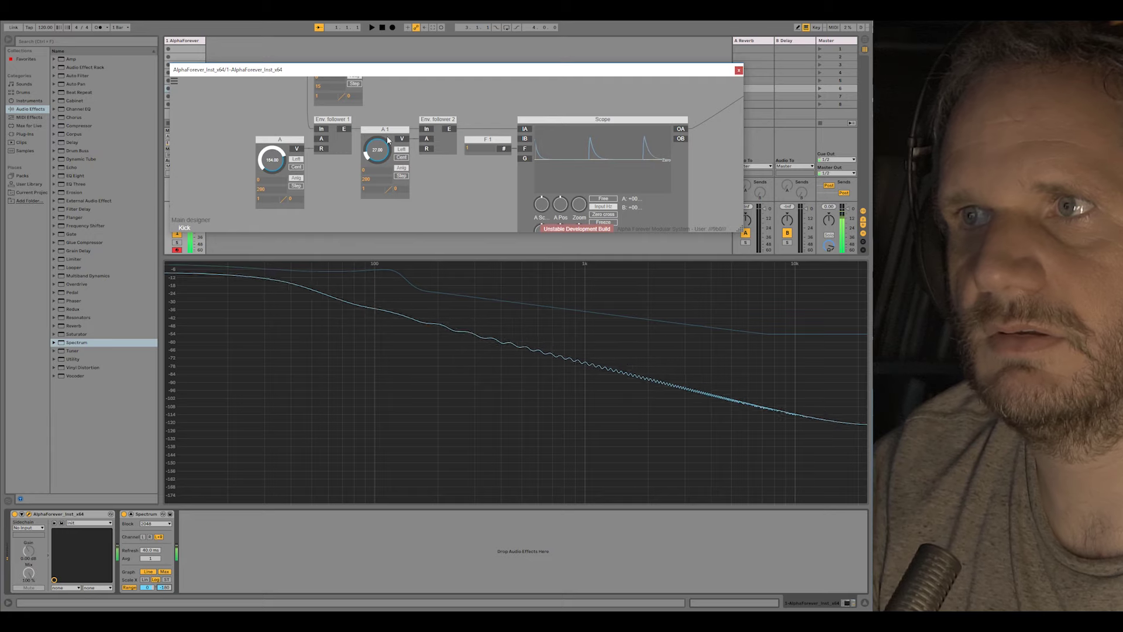
left_click_drag(379, 150, 382, 119)
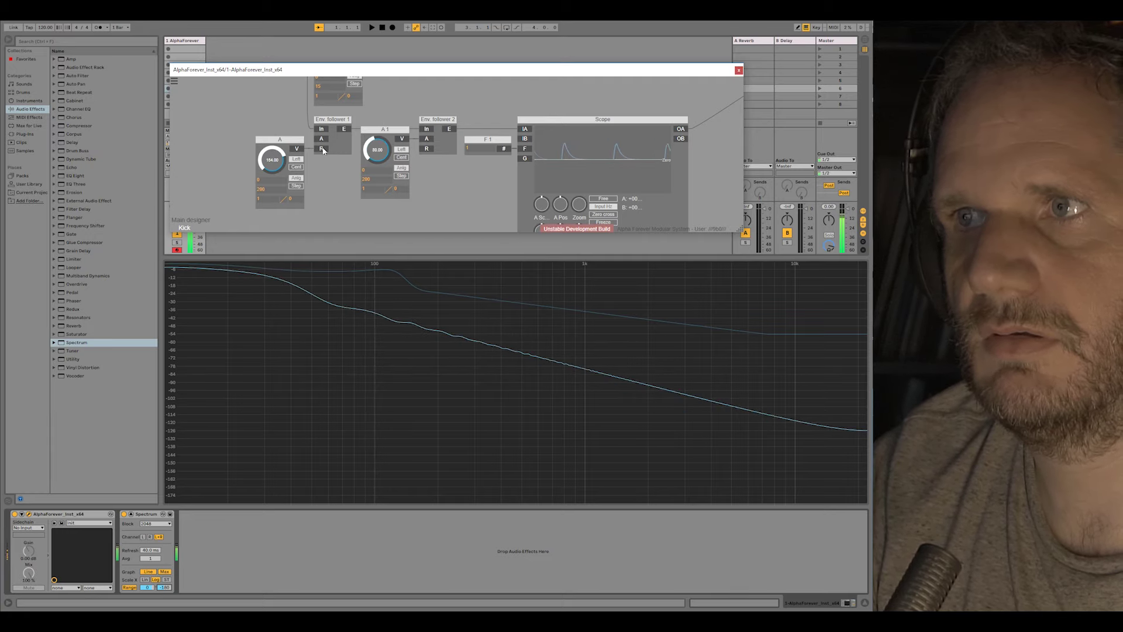
Delete the Scope together with its F 1 constant.
scroll(464, 97, "down", 5)
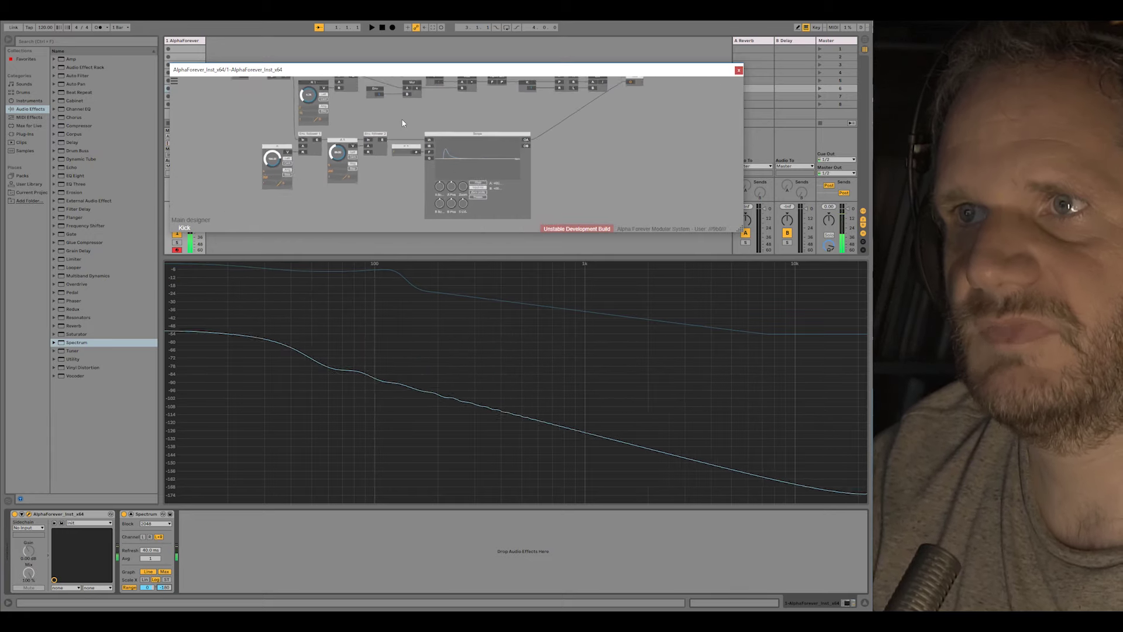
left_click_drag(388, 125, 613, 218)
key("Delete")
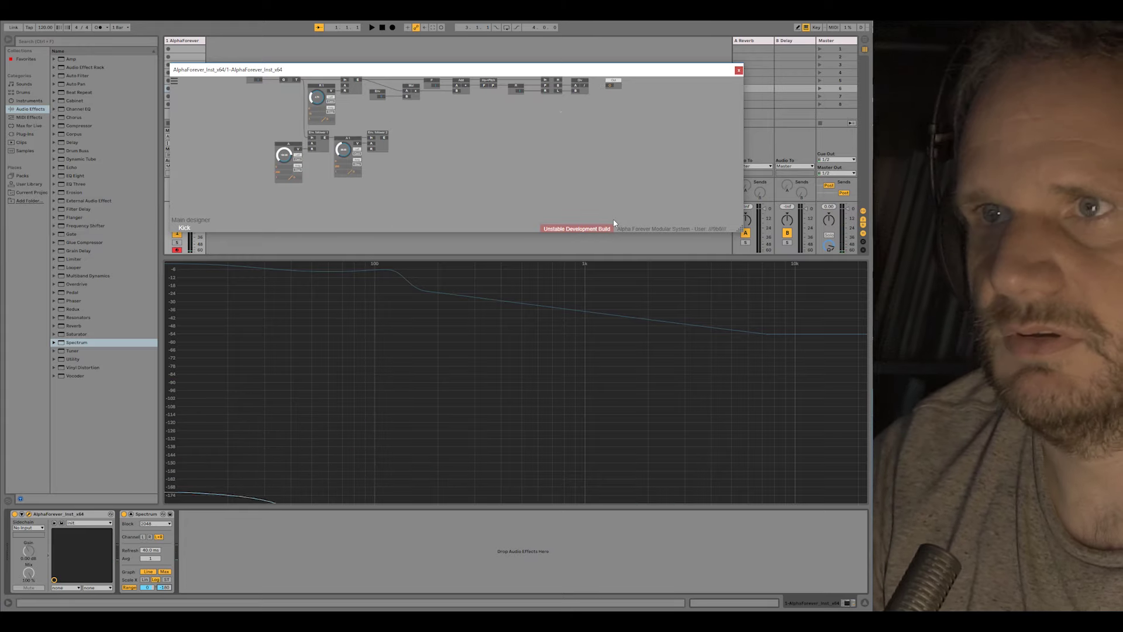
Delete the A and A 1 knobs from the two lower Env. followers.
scroll(402, 168, "up", 3)
left_click(223, 133)
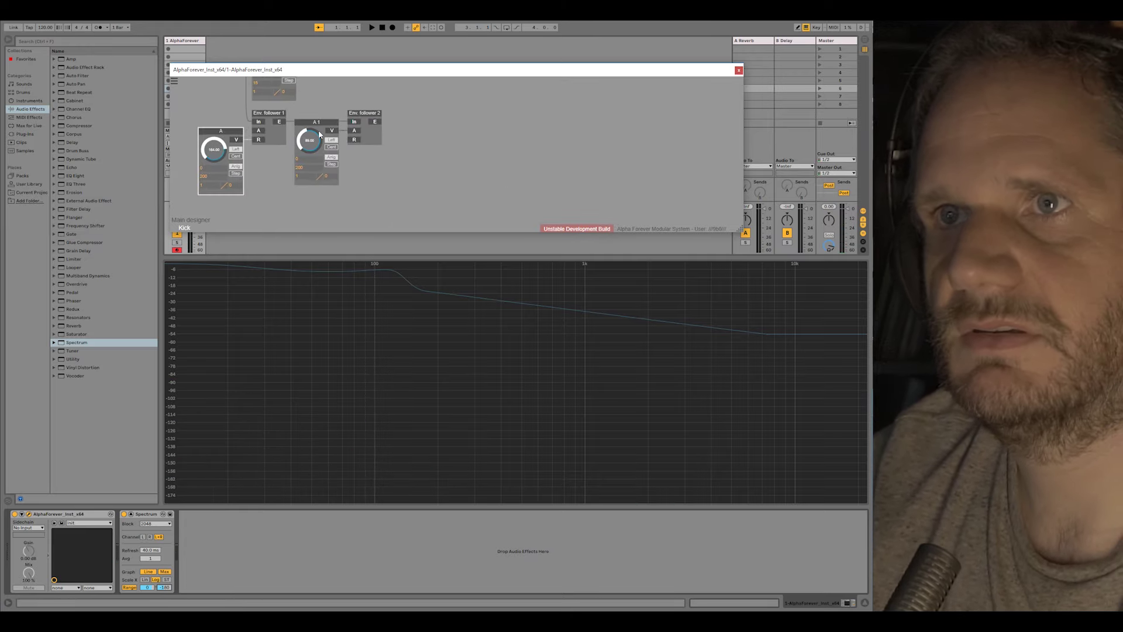
key("Delete")
left_click(321, 121)
key("Delete")
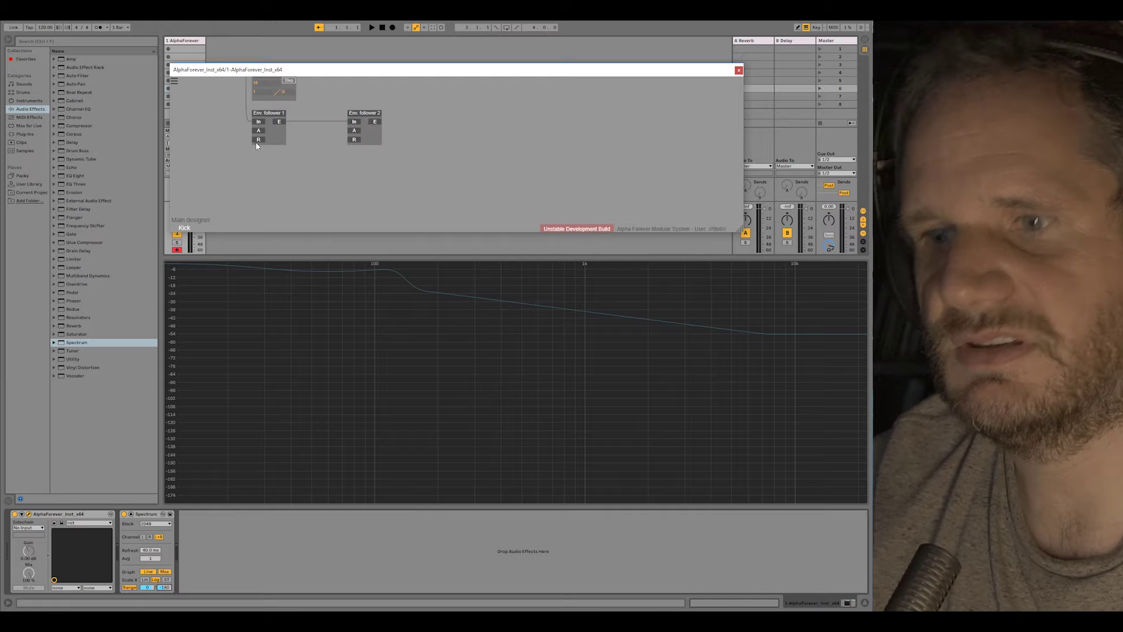
Add an input named Rel to the R of Env. follower 1 and one named Att to the A of Env. follower 2.
double_click(258, 140)
double_click(351, 130)
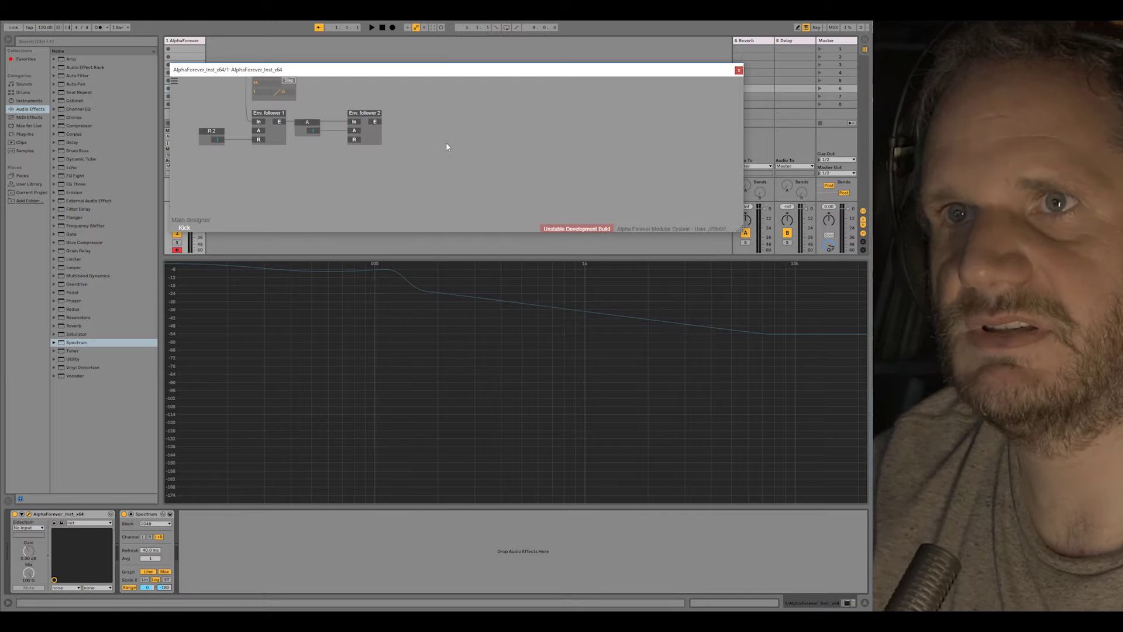
scroll(446, 146, "down", 2)
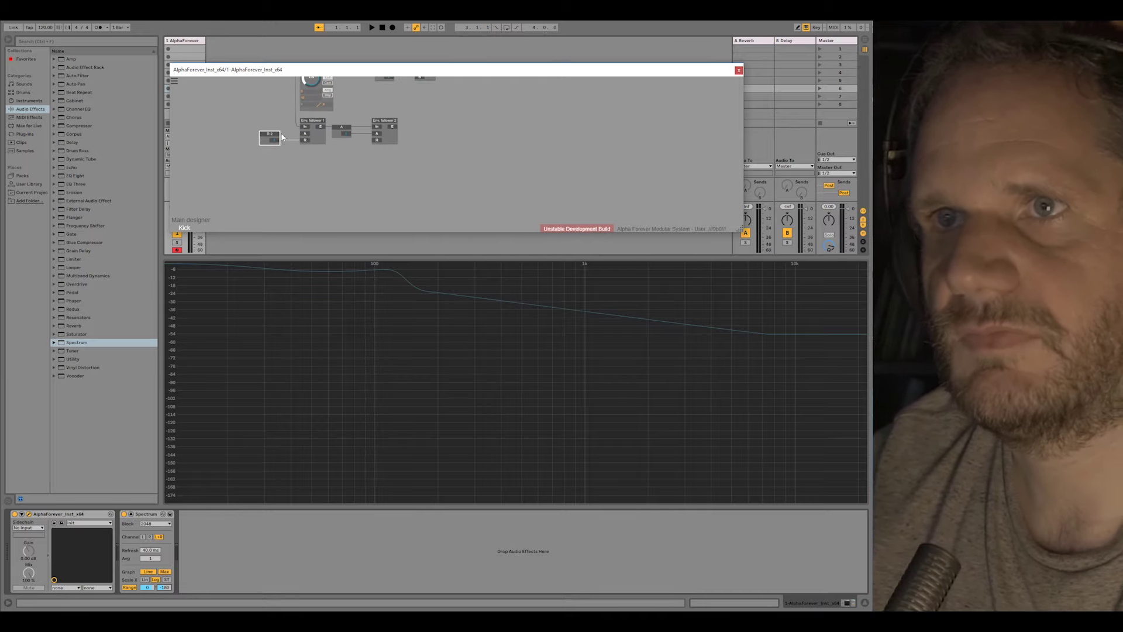
key("Delete")
left_click(338, 130)
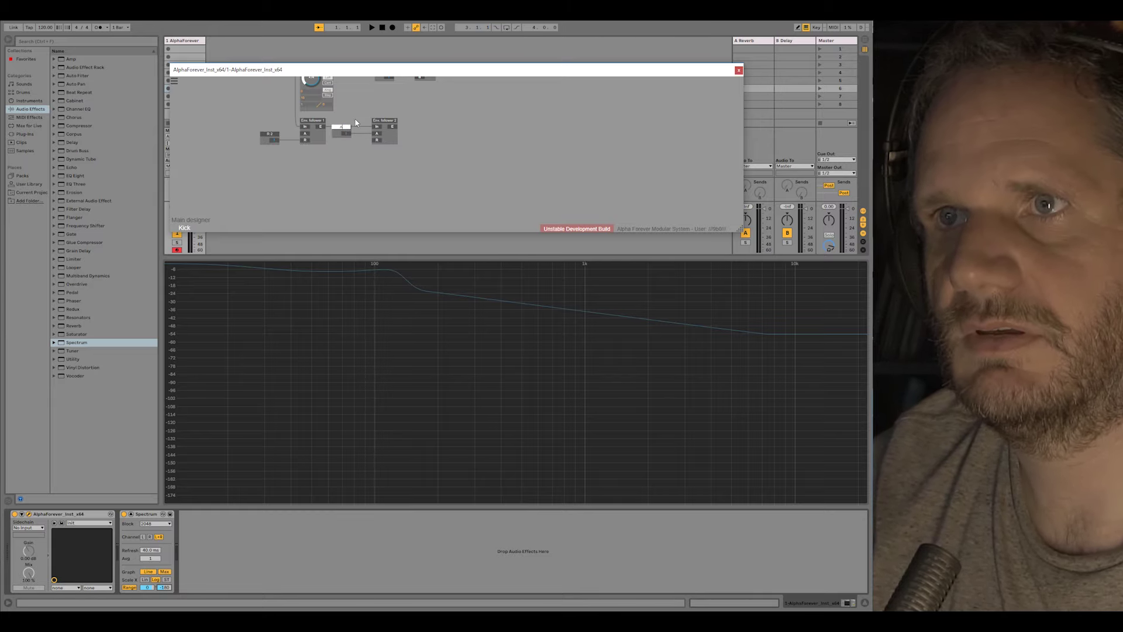
type("Rel")
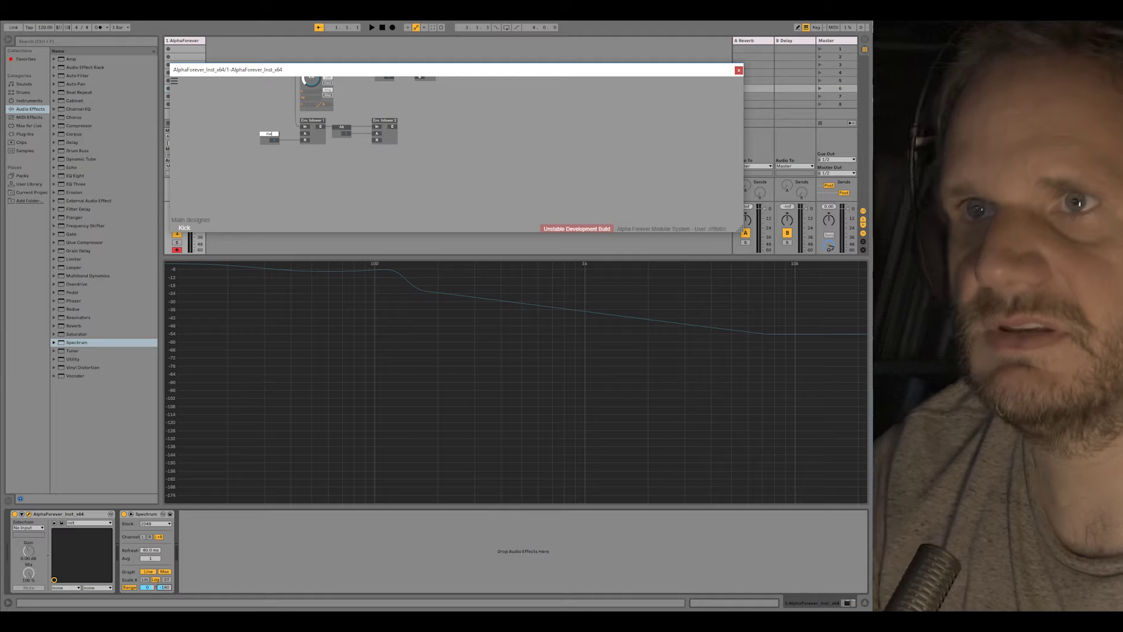
left_click(465, 133)
Add a Mul module fed by the E output of Env. follower 2 and place it a little farther along the chain.
right_click(393, 132)
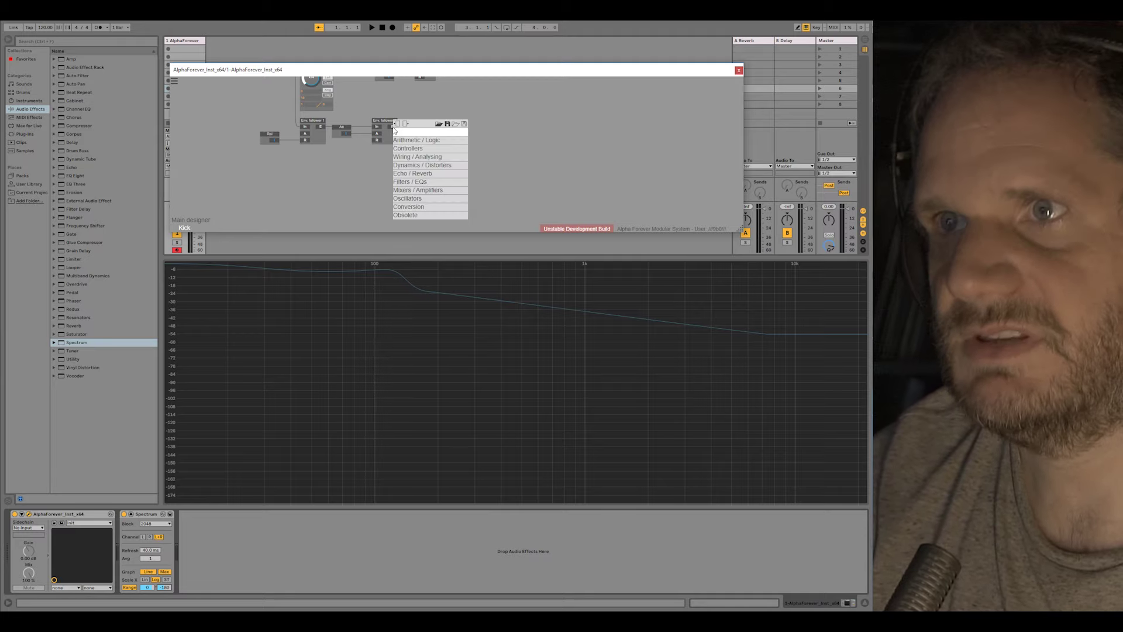
type("mu")
left_click(481, 140)
left_click_drag(423, 135, 454, 135)
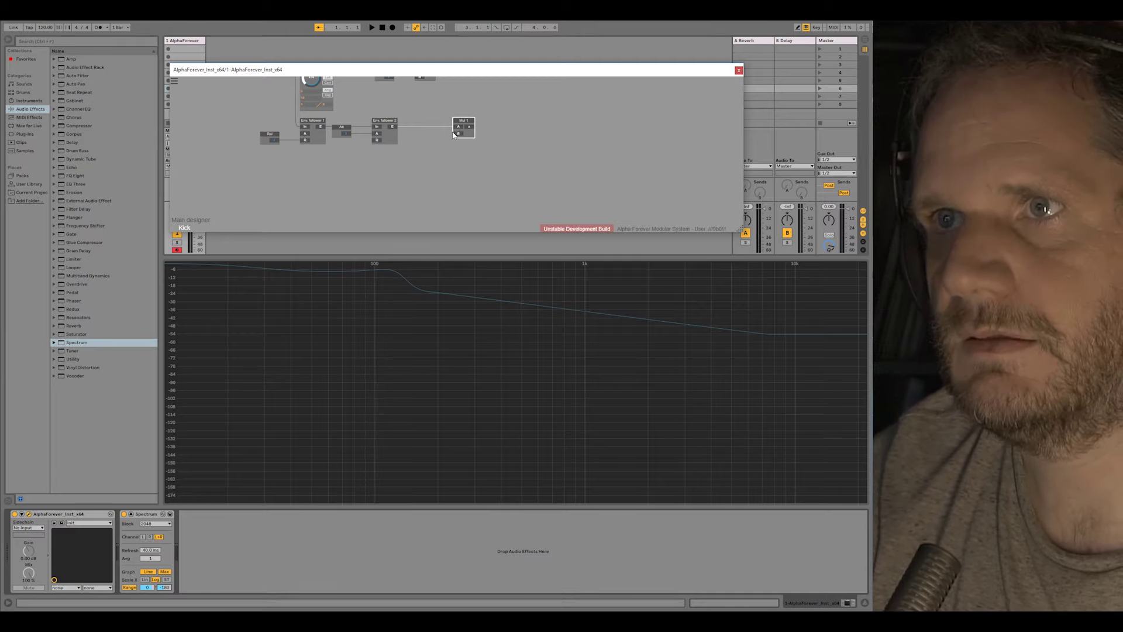
Add a White Noise oscillator to the B input of the new Mul module and tighten the Mul's spacing.
right_click(455, 137)
type("whit")
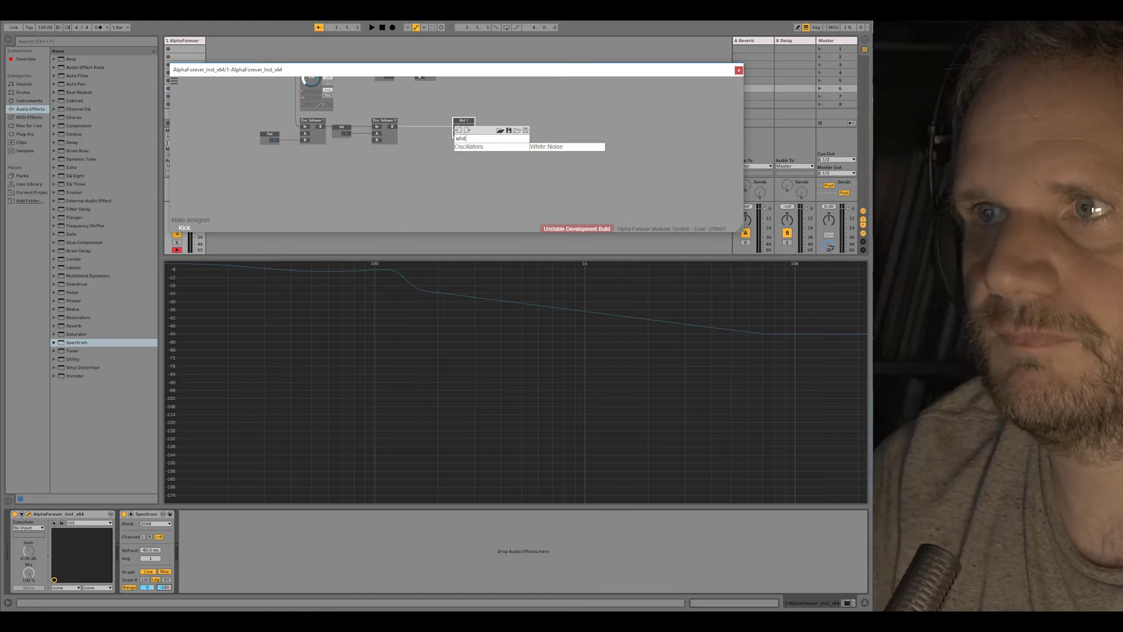
left_click(533, 146)
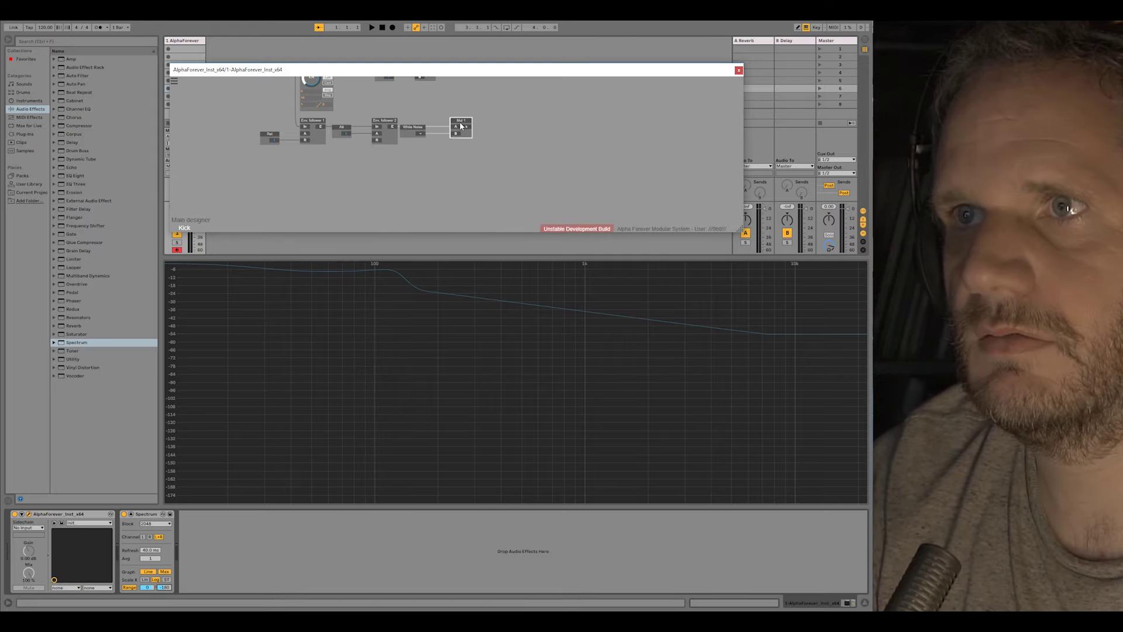
left_click_drag(460, 124, 450, 124)
left_click_drag(490, 118, 384, 177)
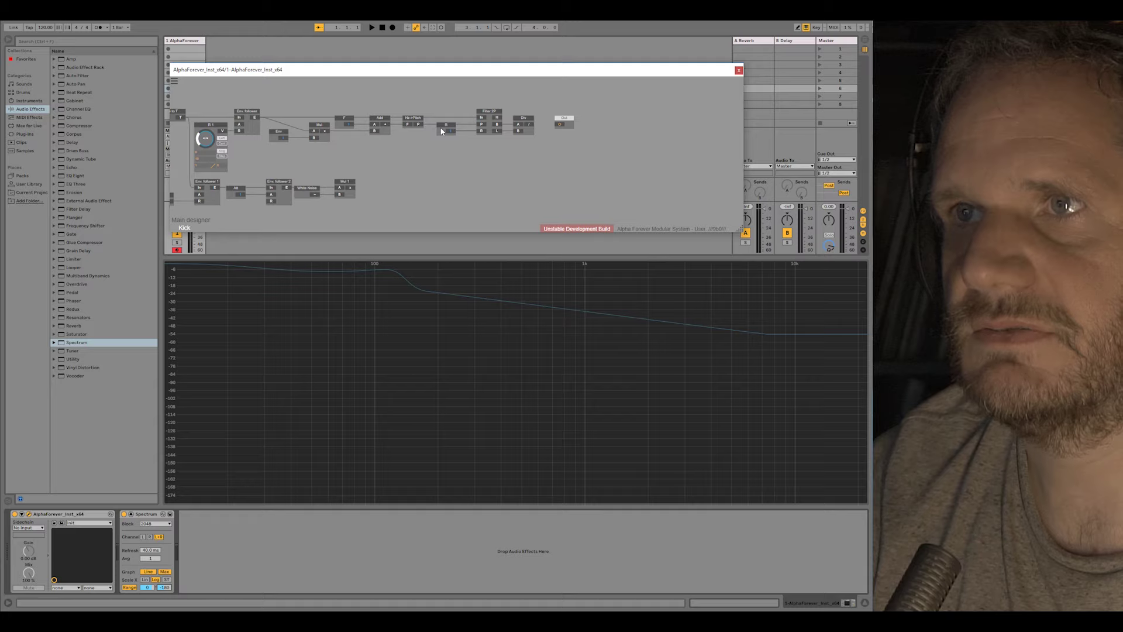
Shift the filter, its input and the module after it farther along the upper chain to open a gap.
left_click_drag(433, 99, 604, 186)
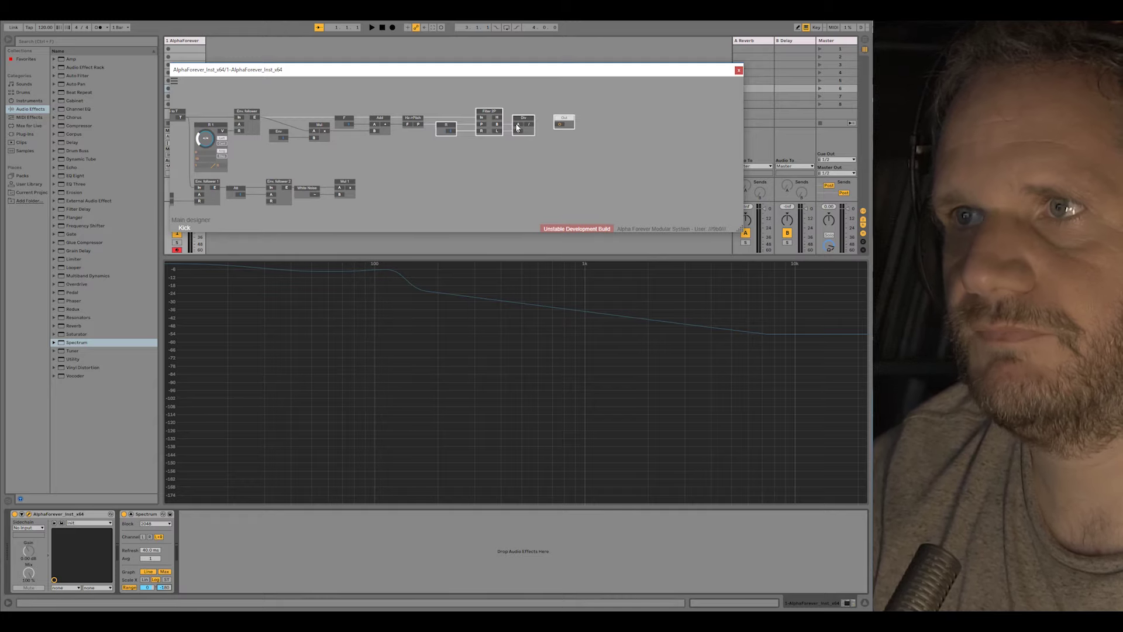
left_click_drag(464, 114, 499, 114)
right_click(515, 121)
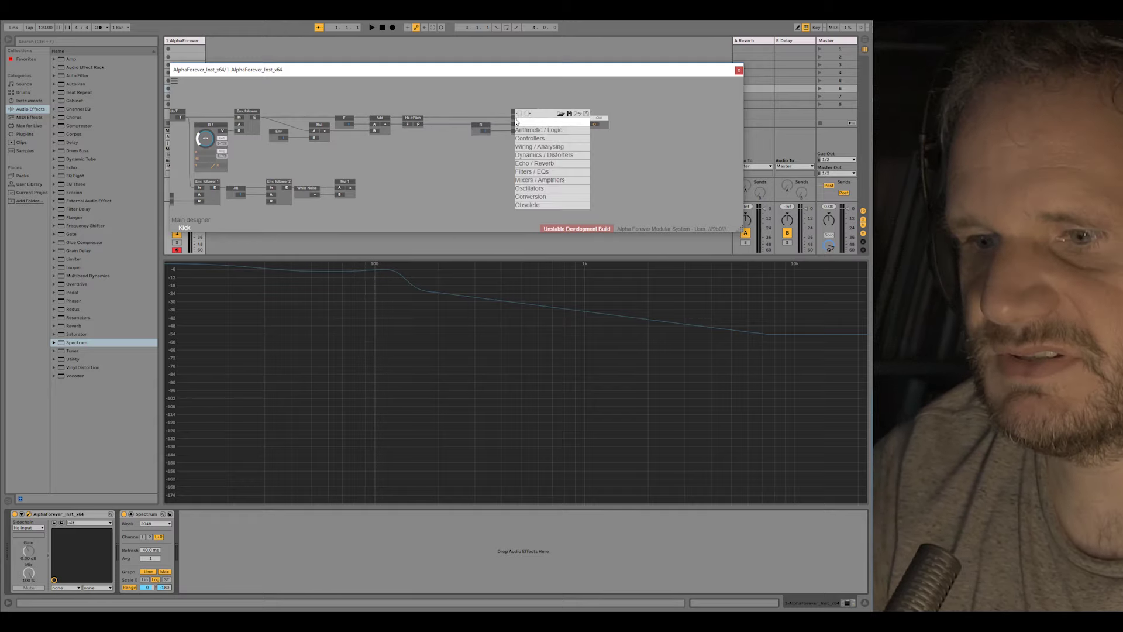
type("mix")
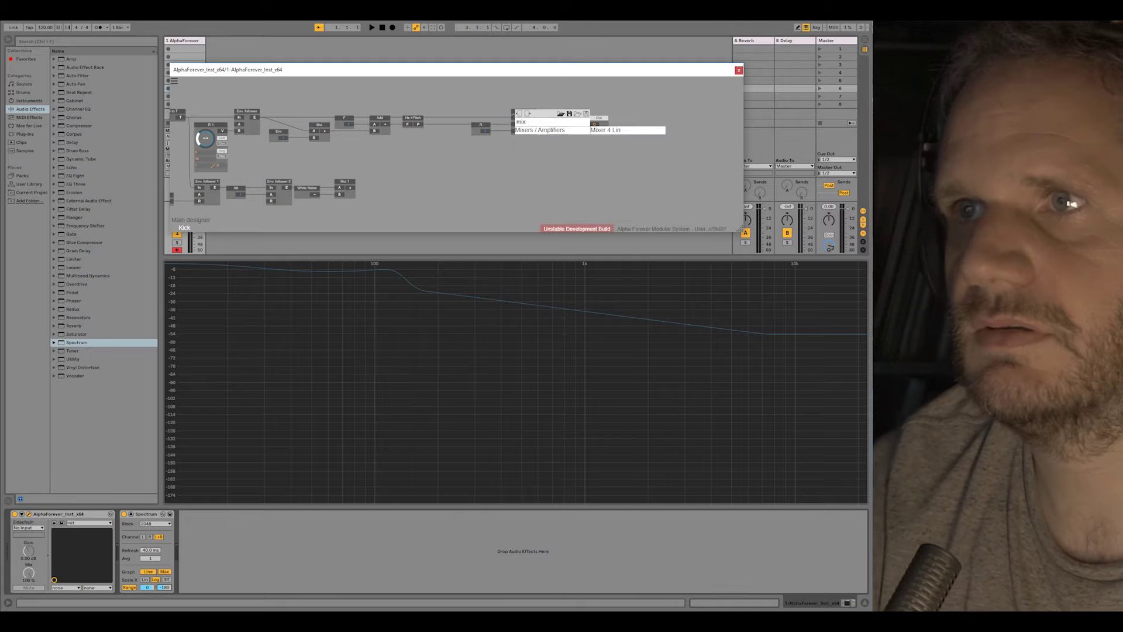
left_click(481, 114)
Insert an Add module between the upper Env. follower's output and the filter's first input, placing it in the upper row.
right_click(433, 150)
type("add")
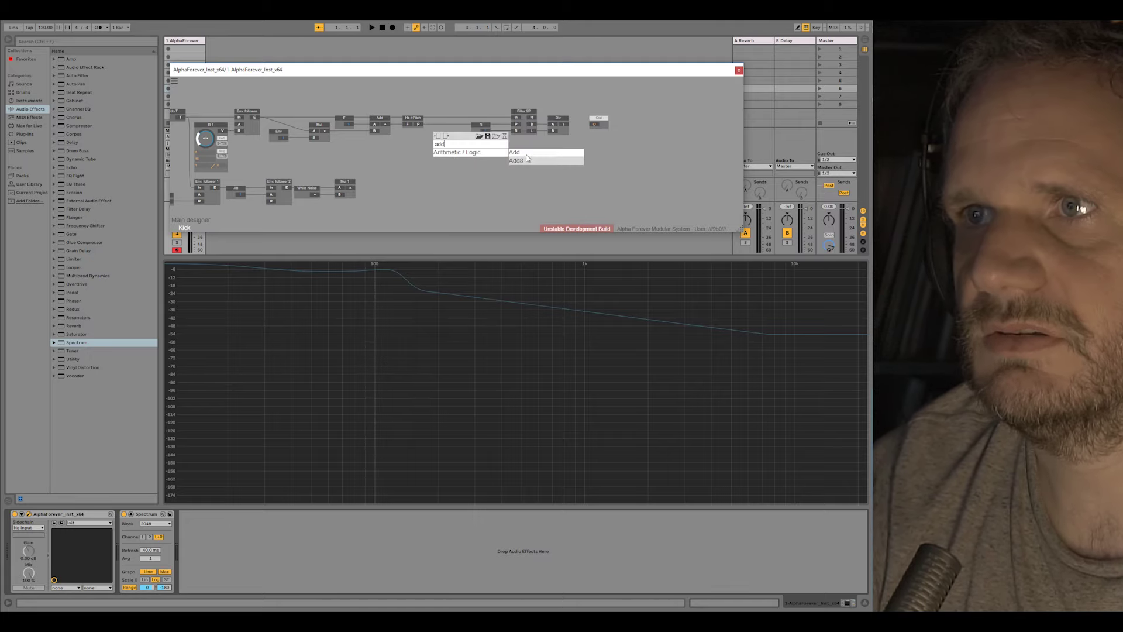
key("Return")
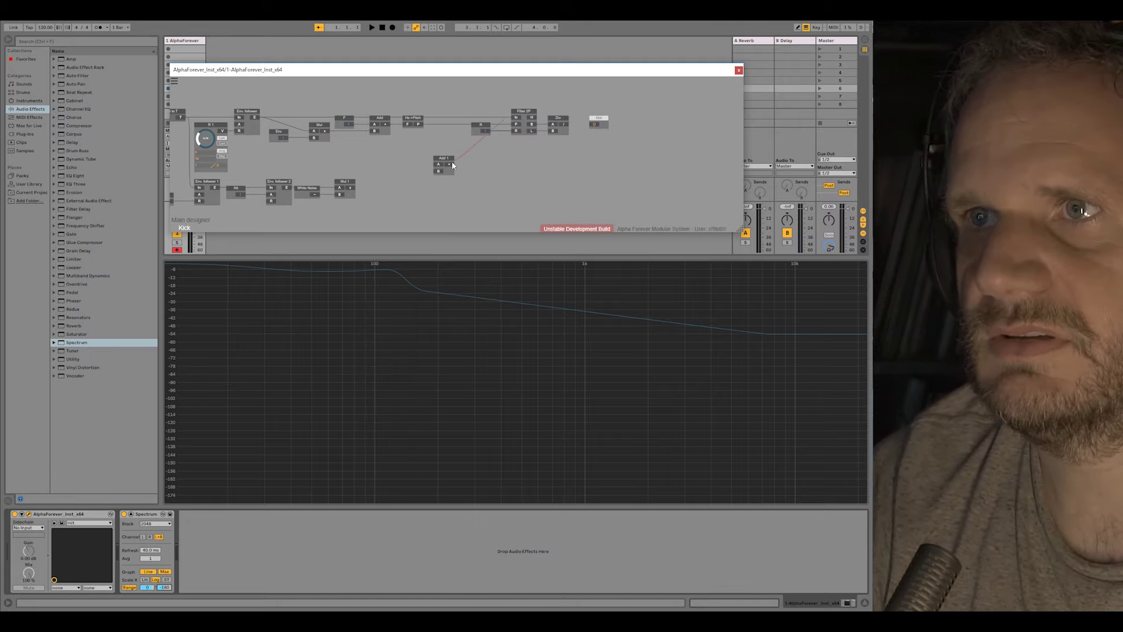
left_click_drag(453, 165, 452, 169)
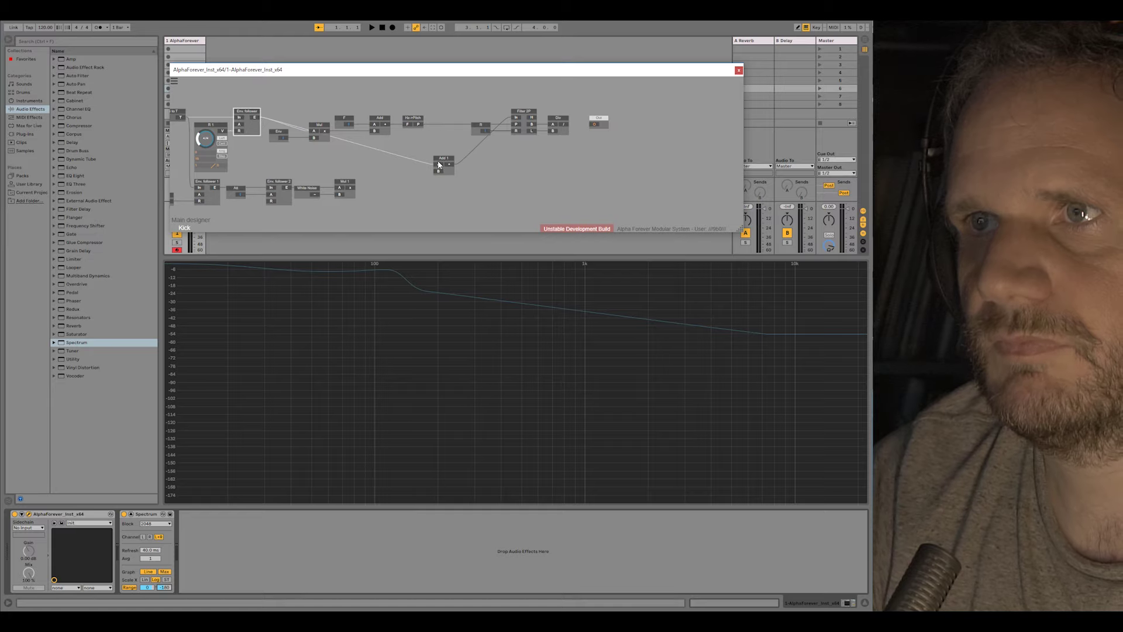
left_click_drag(440, 165, 446, 117)
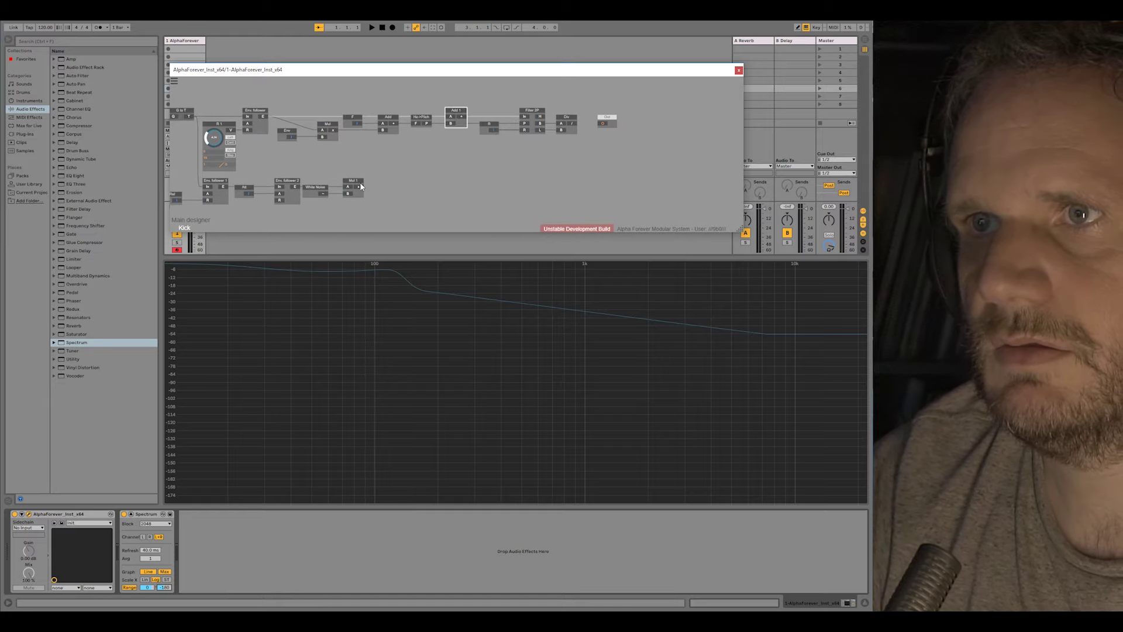
Add a second Mul module after Mul 1 and connect its output to the B input of the new Add module.
right_click(359, 187)
type("mul")
left_click(454, 152)
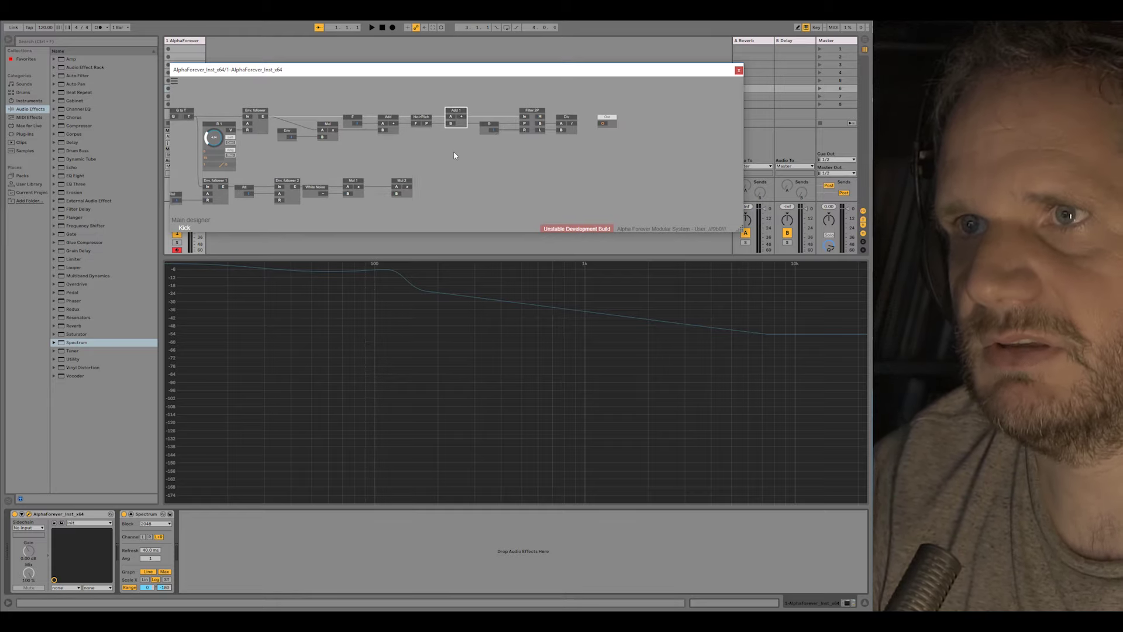
left_click(413, 189)
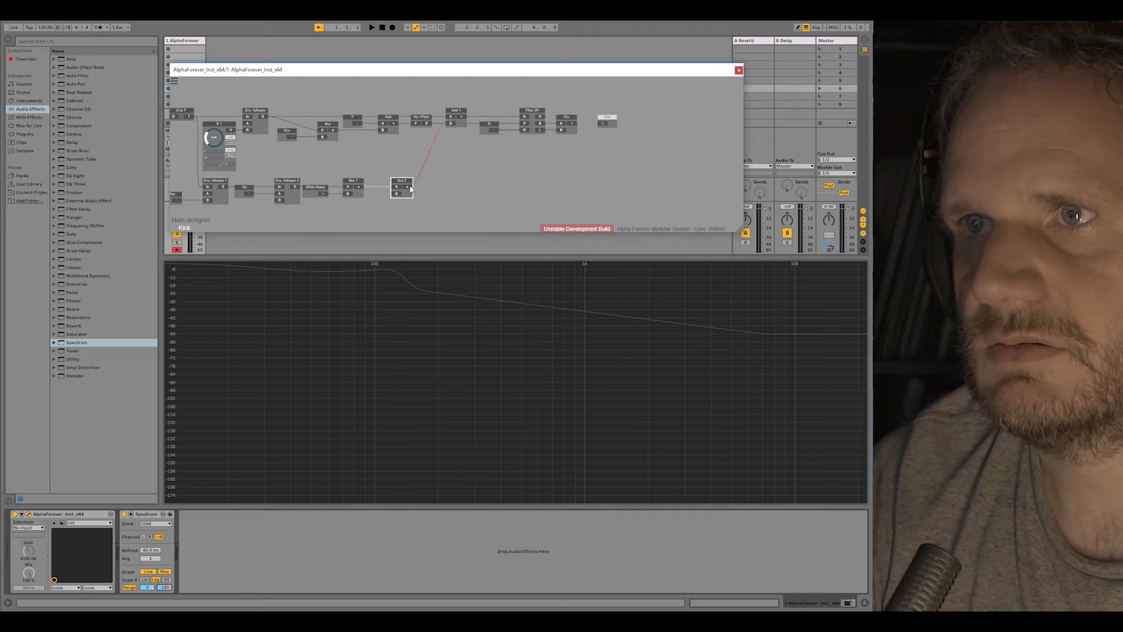
left_click_drag(408, 184, 432, 170)
Create an input named Rev for the B of Mul 2 and return to the main designer.
double_click(461, 186)
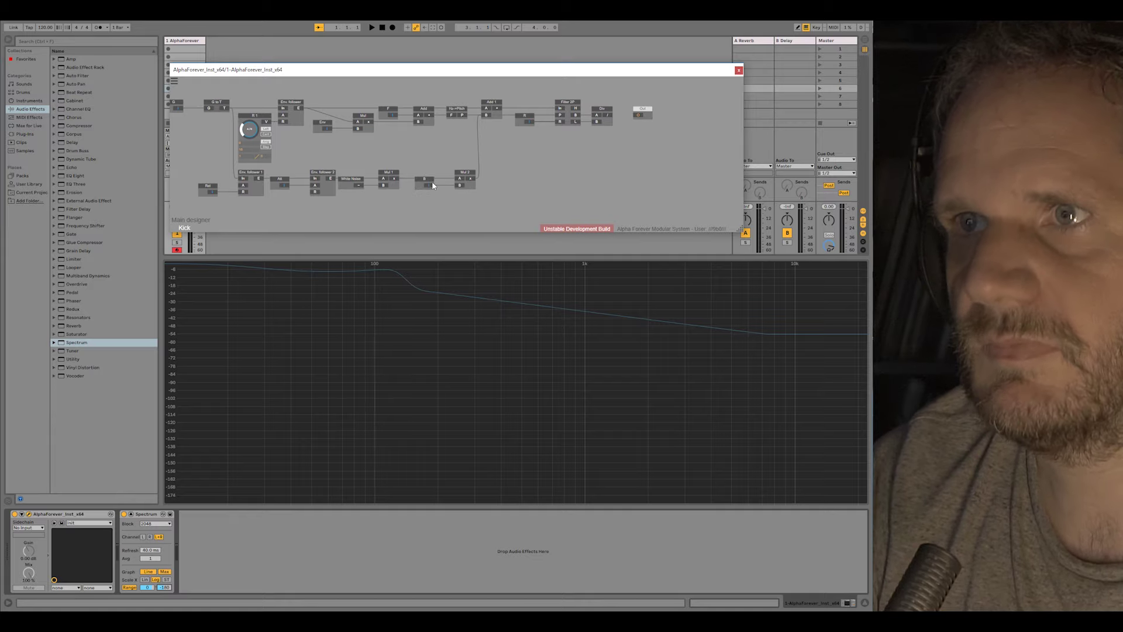
double_click(431, 179)
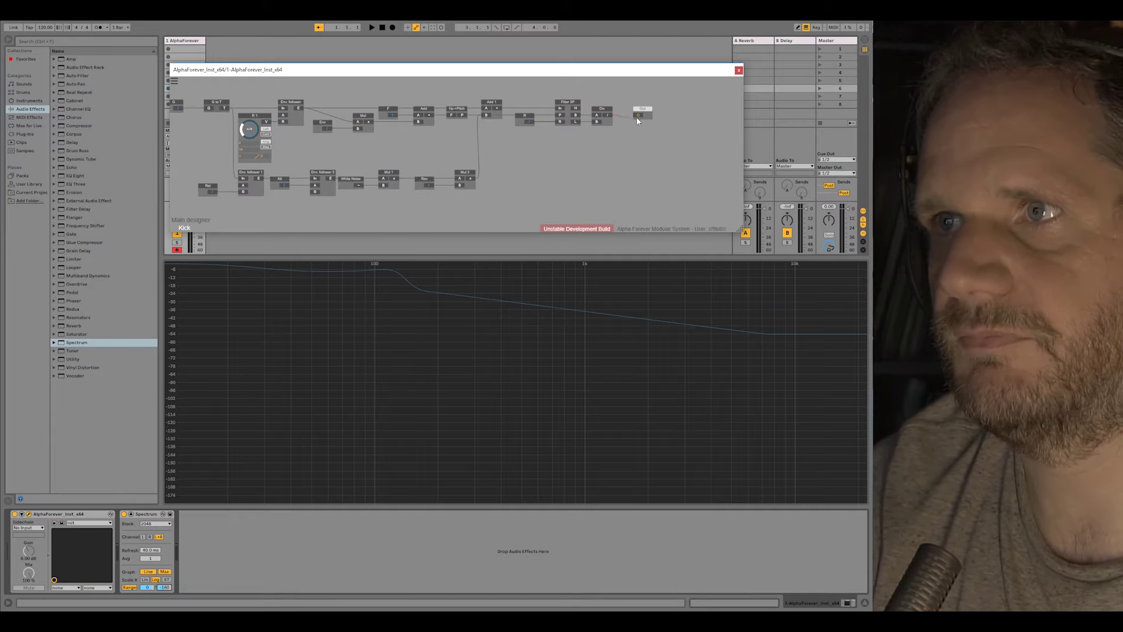
left_click(559, 157)
left_click_drag(506, 168, 550, 166)
double_click(567, 164)
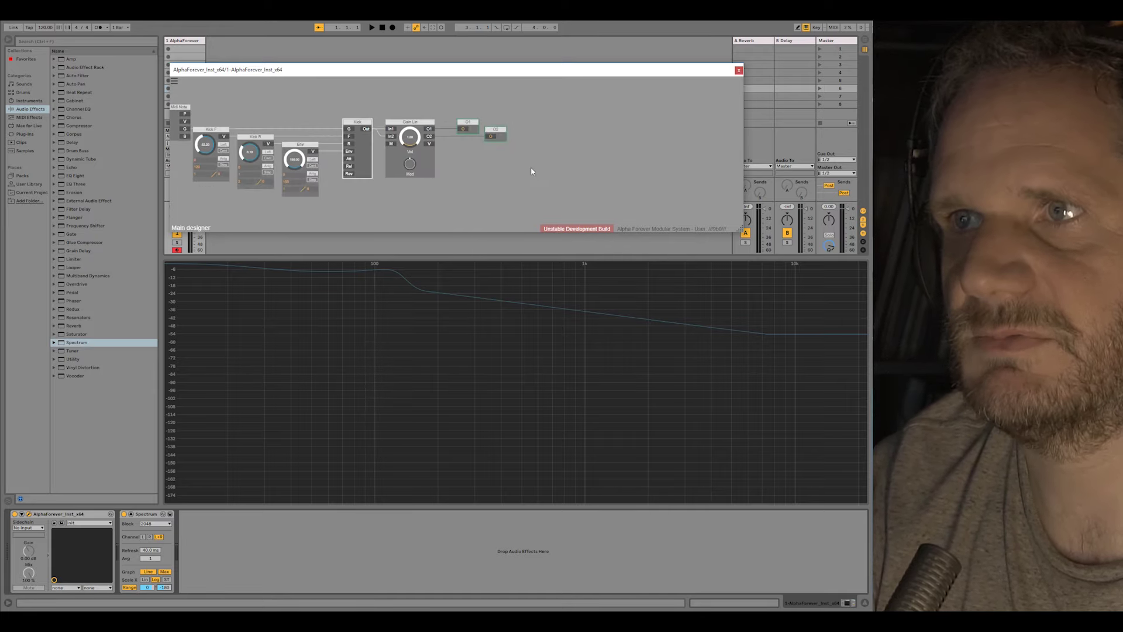
Move the MIDI note module and the three knobs away from the Kick module to make room for more knobs.
left_click_drag(484, 177, 581, 163)
left_click_drag(424, 188, 261, 82)
left_click(413, 150)
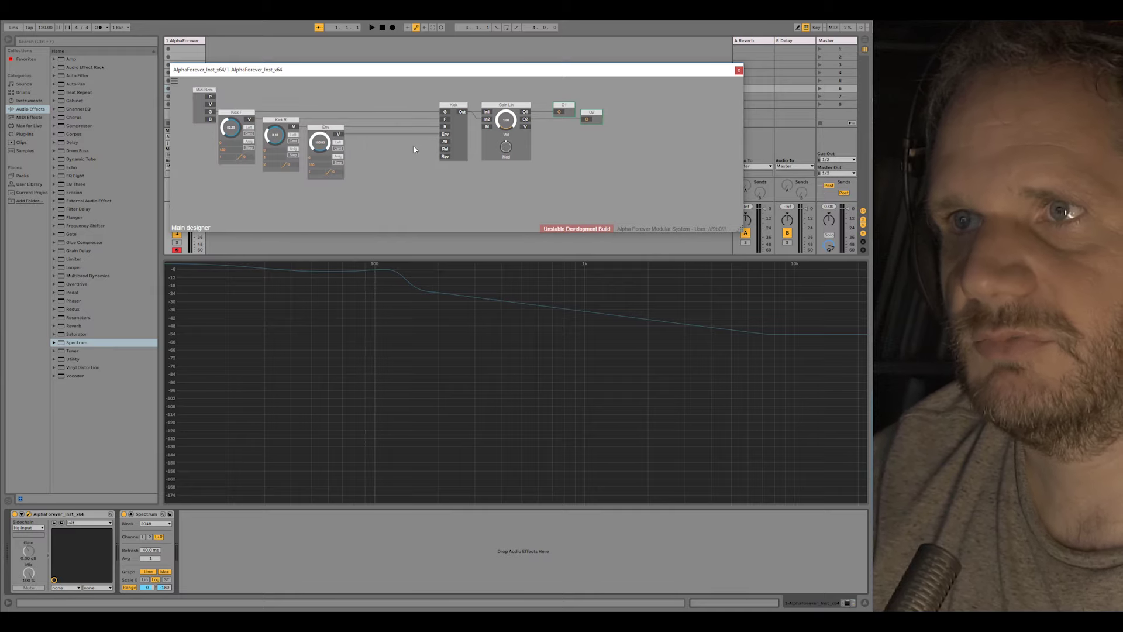
Add knobs to the Att and Rel inputs of the Kick module and place the Att knob before the Rel knob.
scroll(413, 149, "up", 3)
double_click(459, 139)
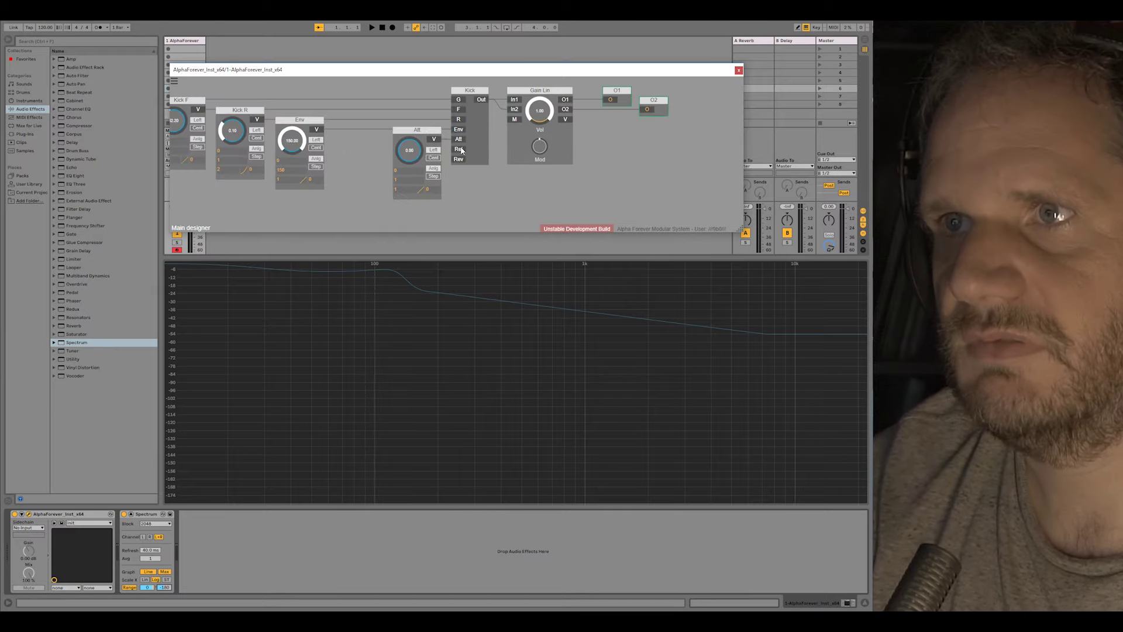
double_click(459, 149)
left_click_drag(433, 134, 375, 135)
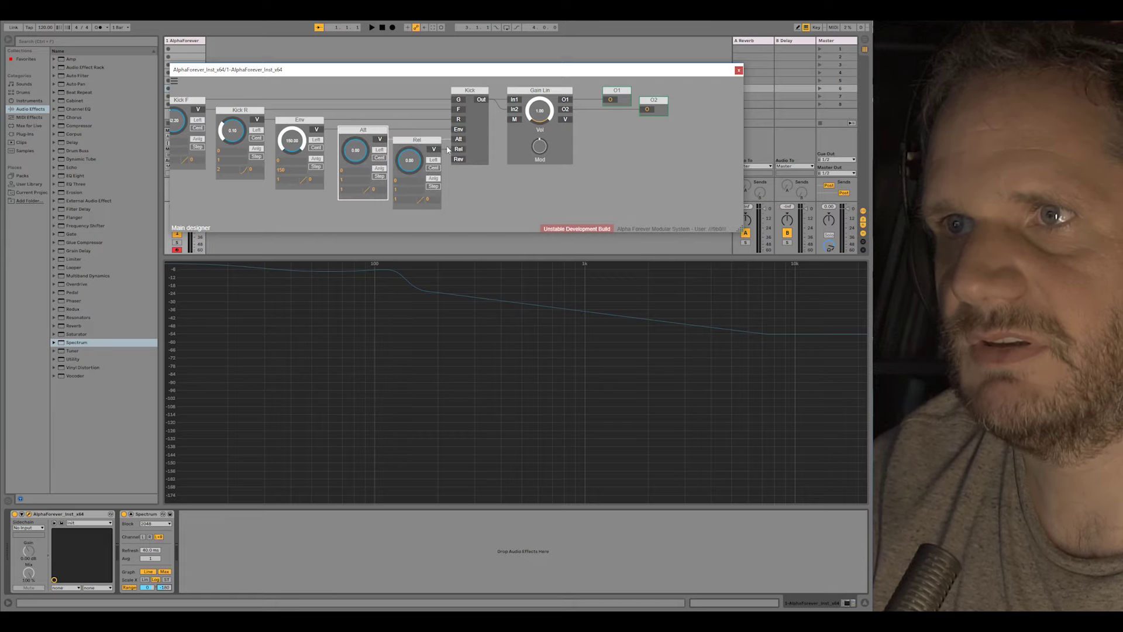
Move the Att and Rel knobs together closer to the Env knob.
scroll(317, 98, "down", 3)
left_click_drag(301, 108, 520, 225)
left_click_drag(490, 148, 458, 148)
left_click(472, 153)
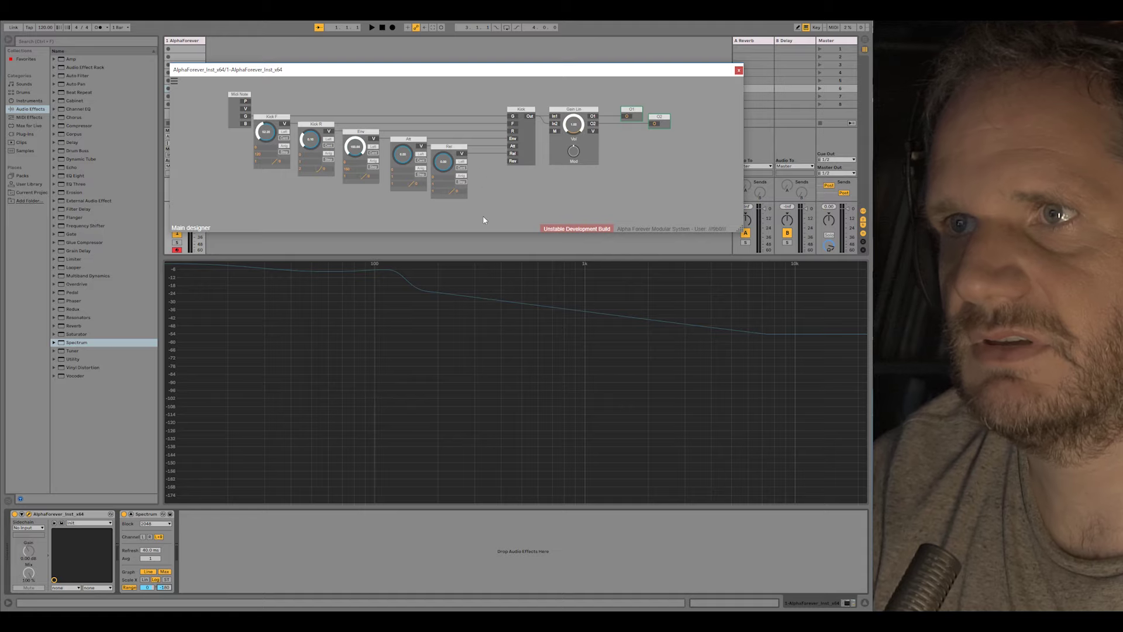
Shift the whole knob row farther from the Kick module and add a knob to its Rev input.
left_click_drag(483, 217, 185, 78)
left_click_drag(453, 150, 479, 154)
left_click(480, 162)
double_click(515, 162)
left_click(471, 121)
Set the maximum of the Att and Rel knobs to 2000 and the Rel knob's curve value to 1.
double_click(381, 177)
type("2000")
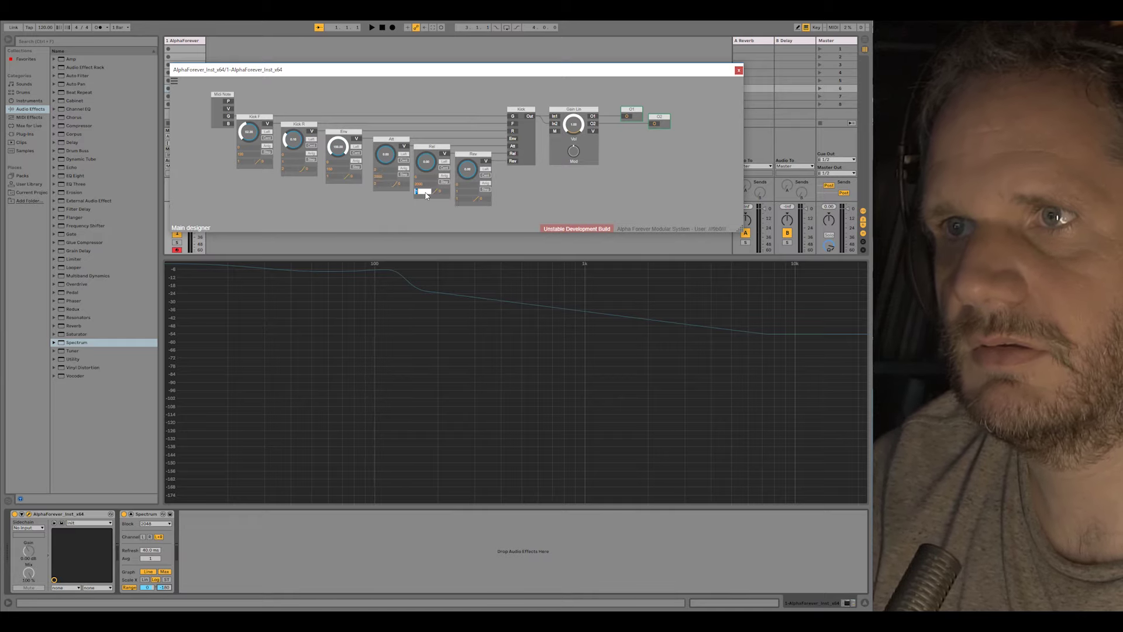
type("1")
key("Return")
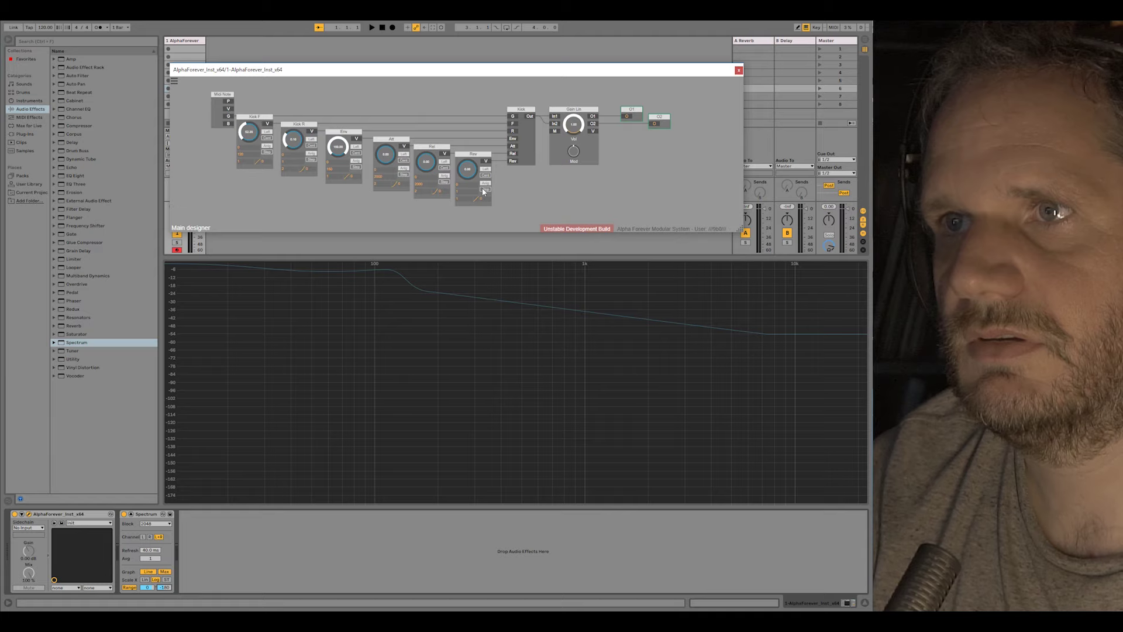
Adjust the Rev, Rel and Att knobs while playing the kick to shape the noise layer.
scroll(361, 196, "up", 2)
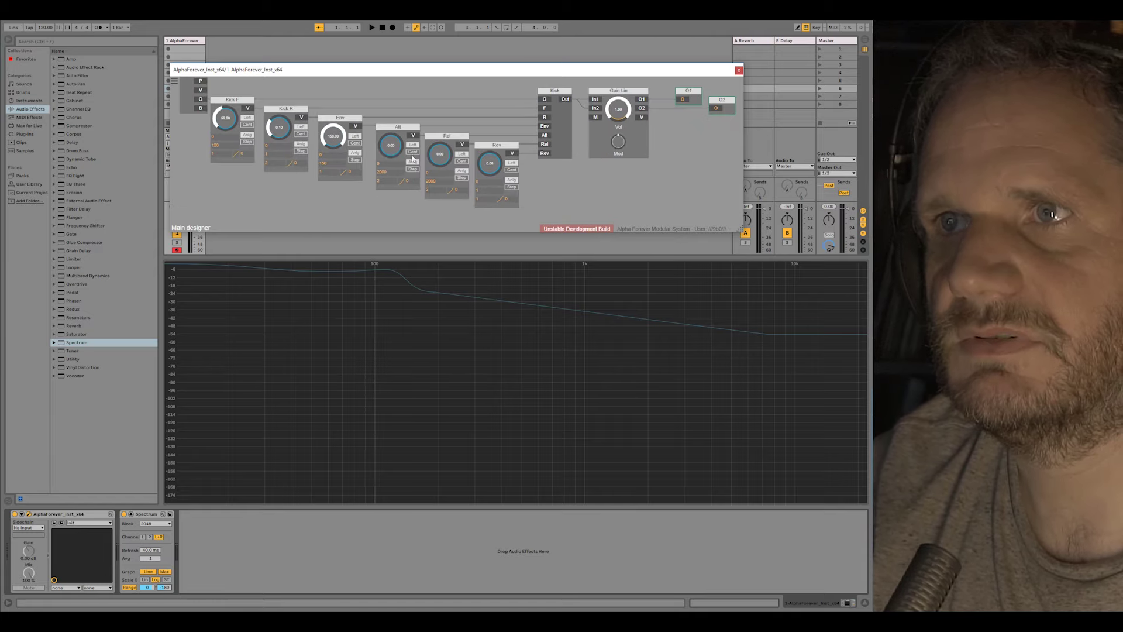
left_click_drag(492, 164, 448, 117)
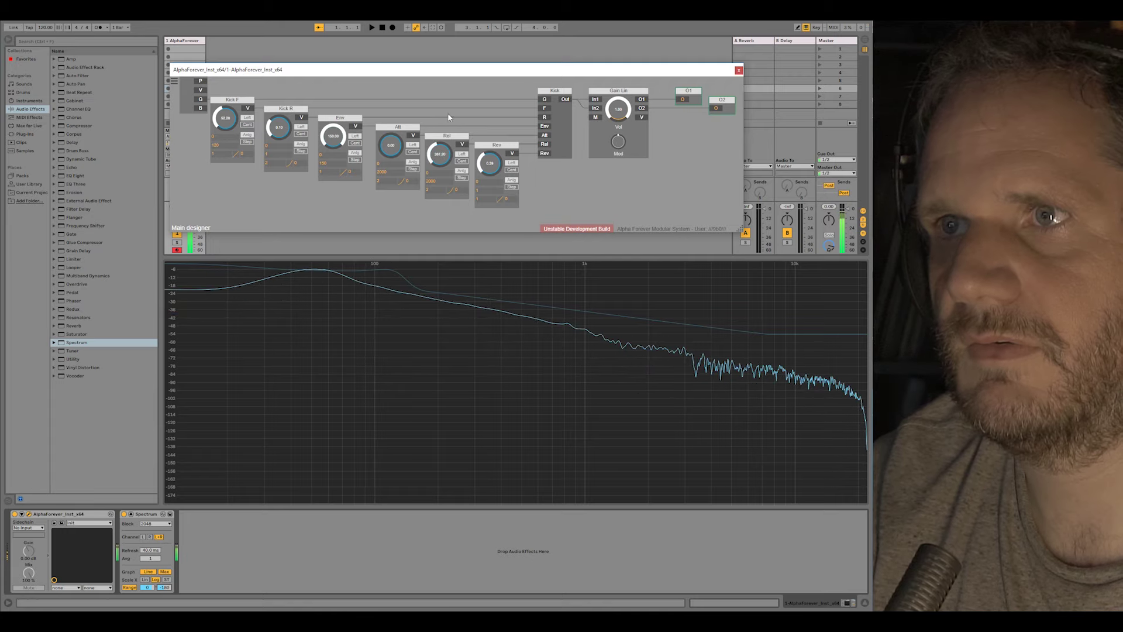
left_click_drag(489, 171, 491, 187)
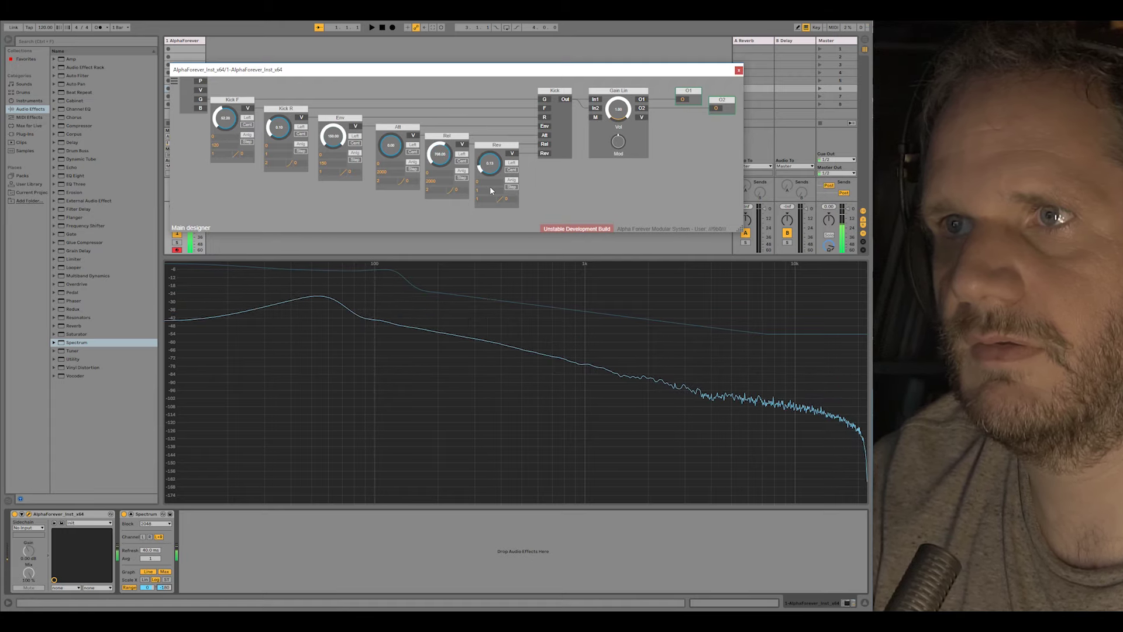
left_click_drag(395, 156, 444, 166)
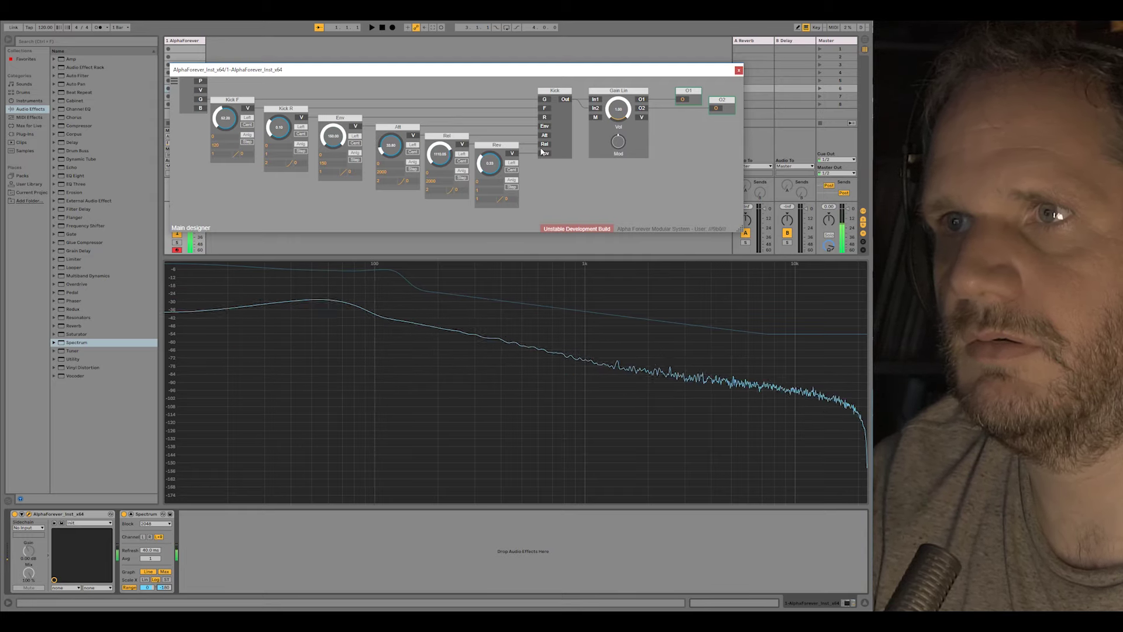
Tune Kick R to 0.07, Kick F to 51 and Rel to 414, and readjust the Rev knob.
left_click_drag(279, 126, 331, 136)
left_click_drag(232, 118, 234, 120)
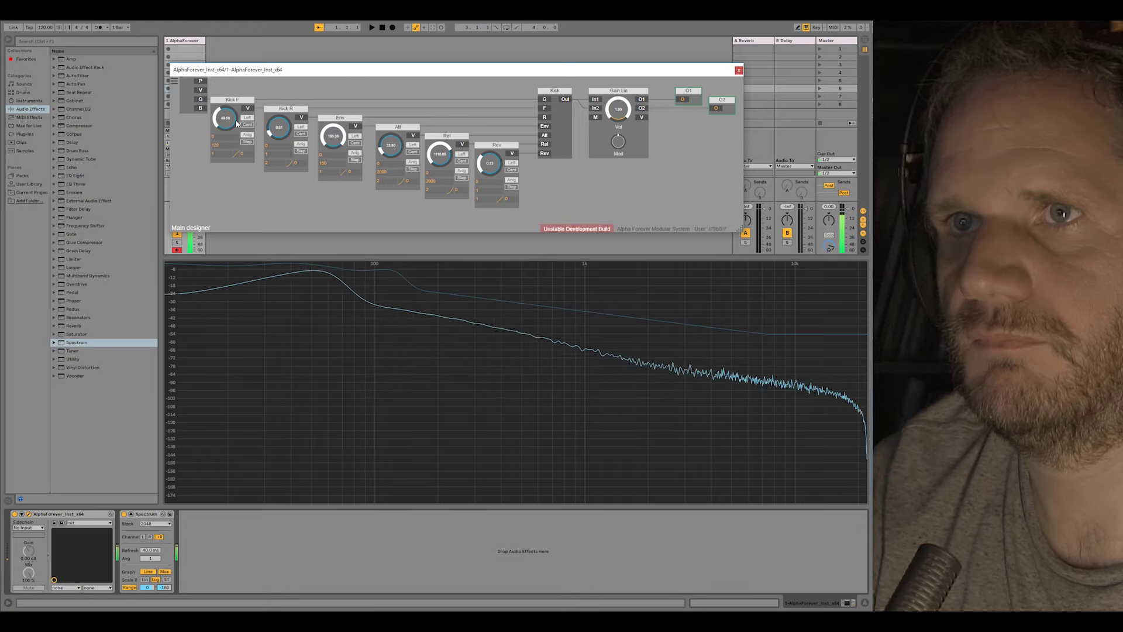
left_click_drag(235, 119, 232, 120)
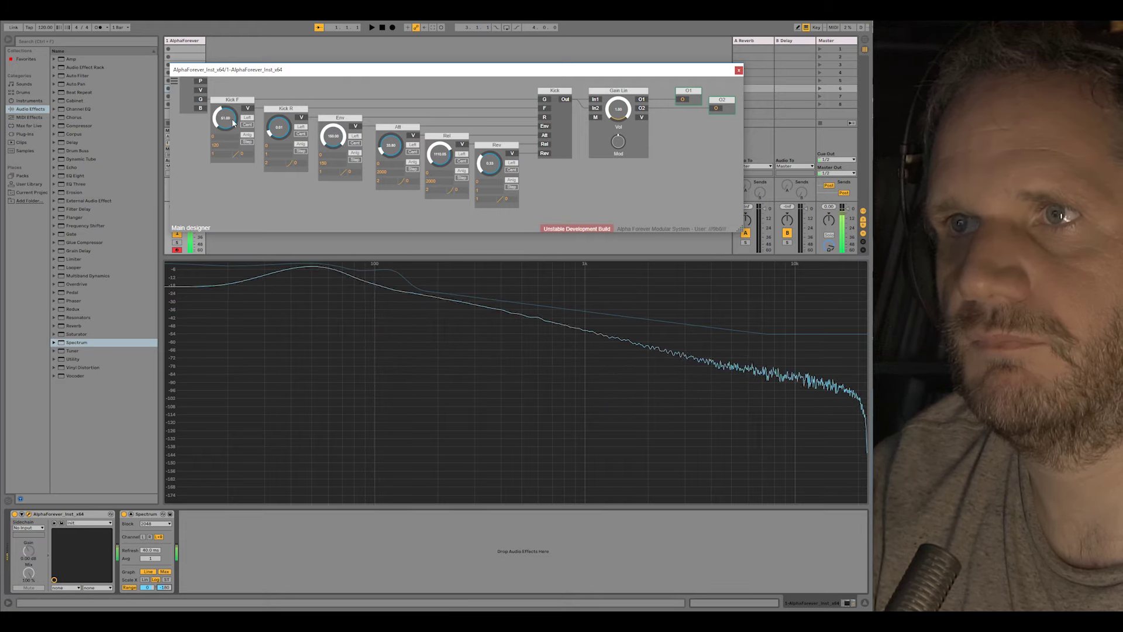
left_click_drag(491, 163, 466, 188)
Tighten the knob row by moving the Att, Rel and Rev knobs slightly closer to the Env knob.
scroll(546, 176, "down", 2)
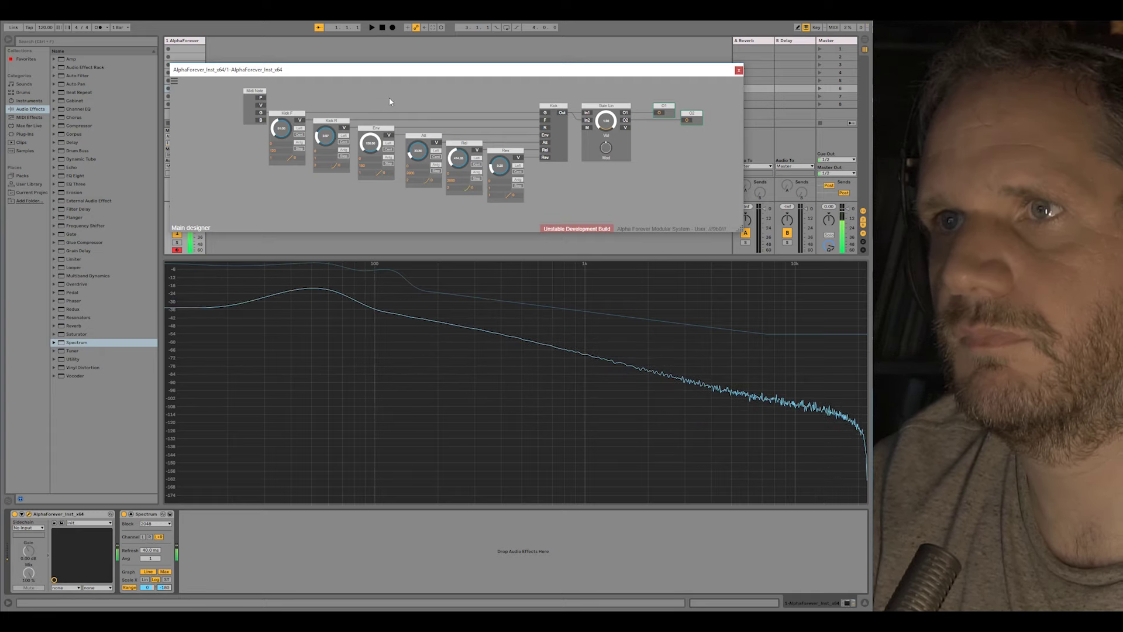
scroll(393, 99, "down", 1)
left_click_drag(428, 102, 419, 118)
scroll(420, 116, "down", 1)
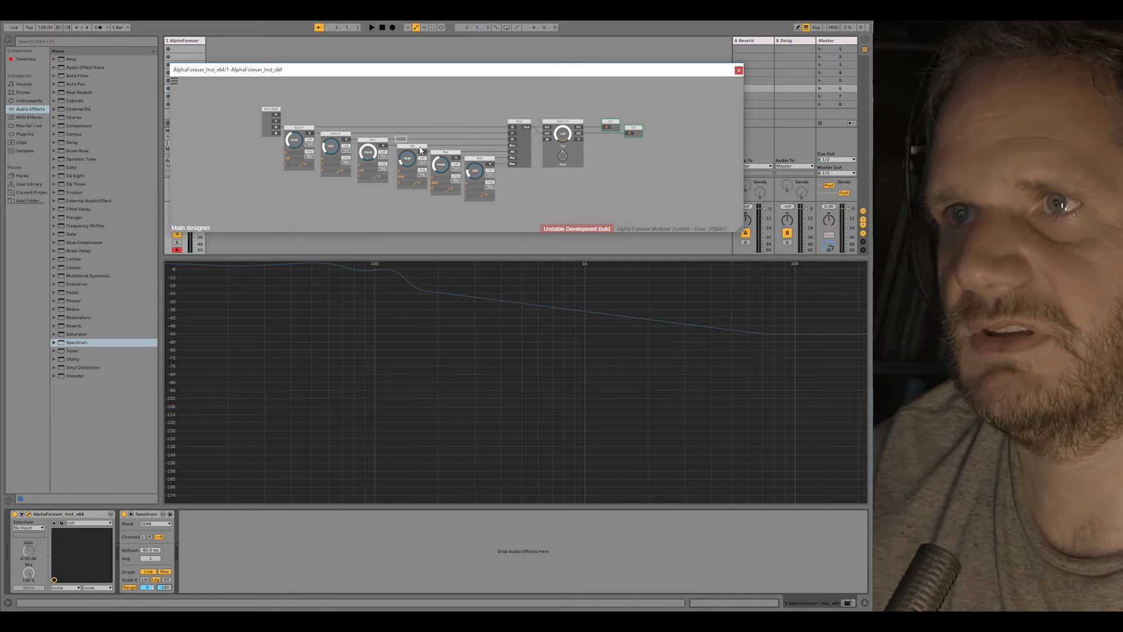
left_click_drag(395, 136, 511, 220)
left_click_drag(441, 152, 437, 152)
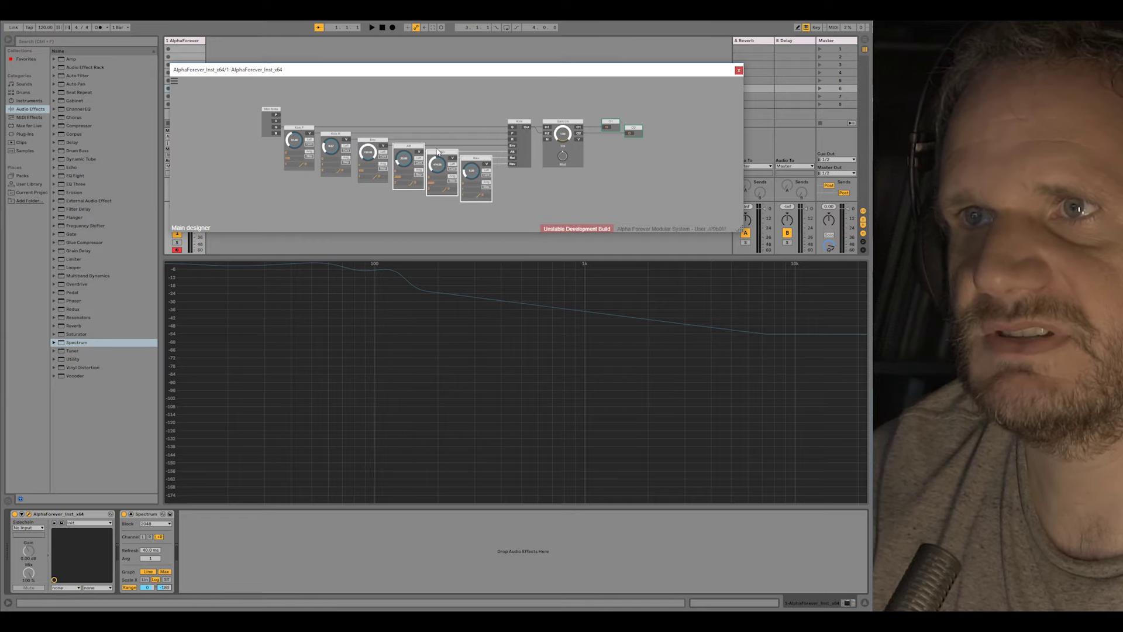
left_click_drag(332, 136, 304, 128)
Rename the Env knob as Kick Env.
left_click_drag(364, 121, 394, 180)
scroll(350, 112, "down", 1)
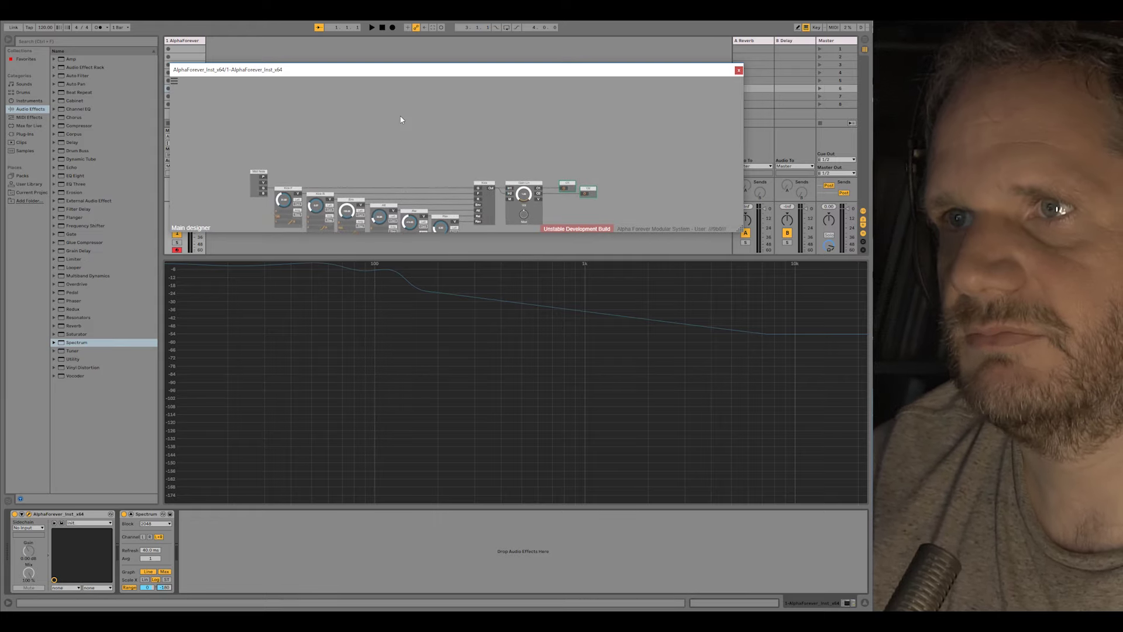
left_click_drag(386, 119, 388, 119)
left_click_drag(328, 147, 328, 101)
scroll(357, 140, "up", 2)
double_click(345, 166)
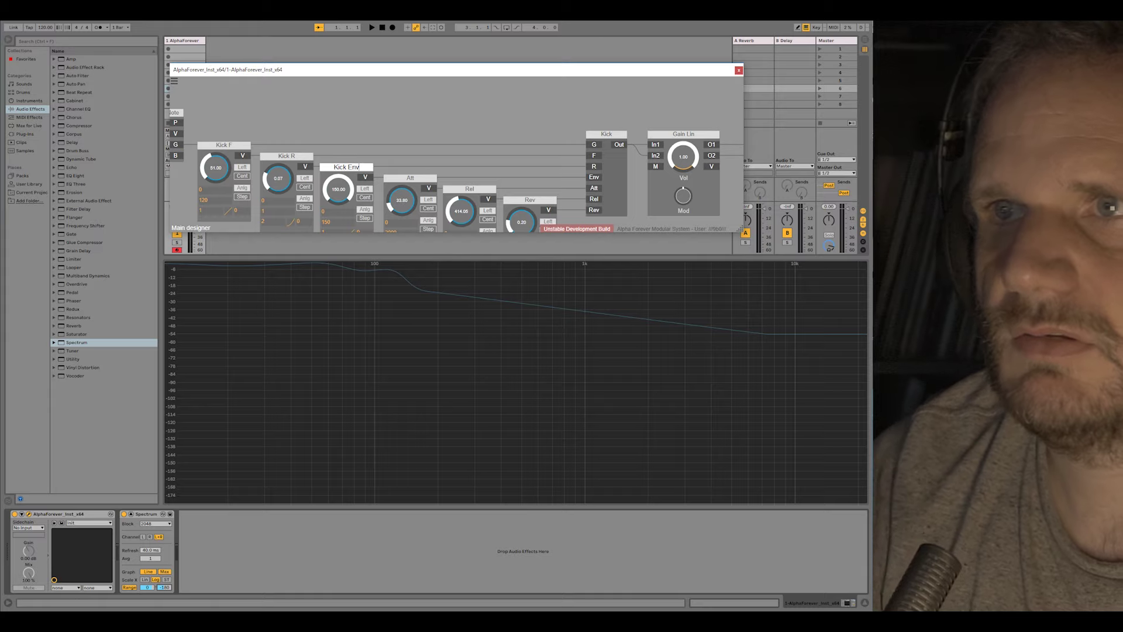
type("Kick Env")
key("Return")
Rename the Att knob as Kick Att.
double_click(411, 177)
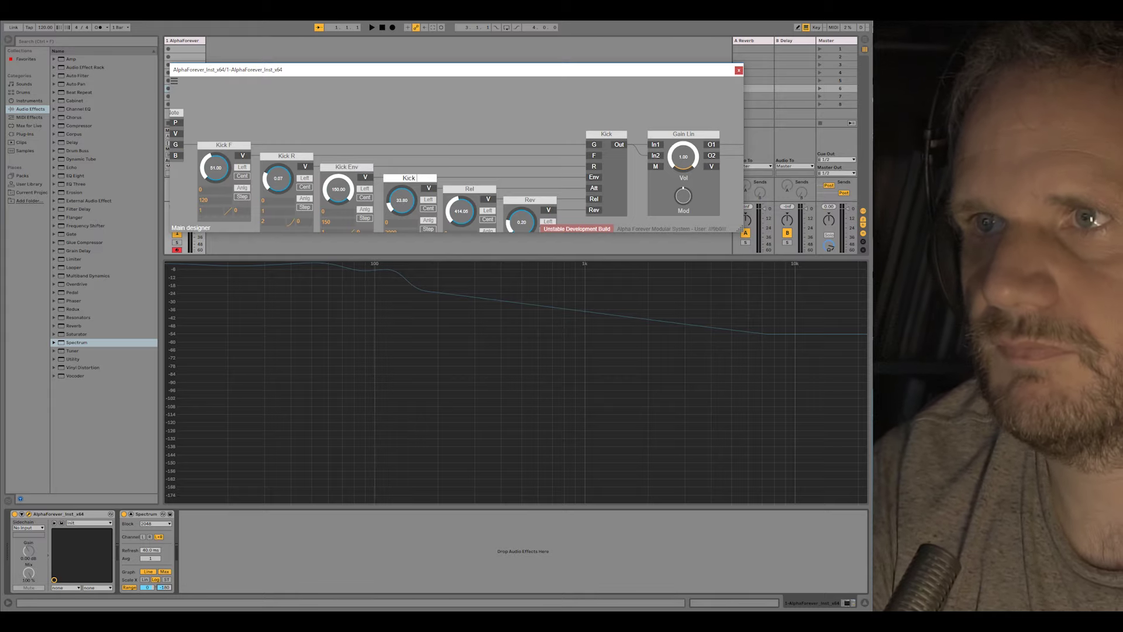
type("Kick Att")
key("Return")
Rename the Rel knob as Kick Rev Rel and the attack knob as Kick Rev Att.
double_click(485, 189)
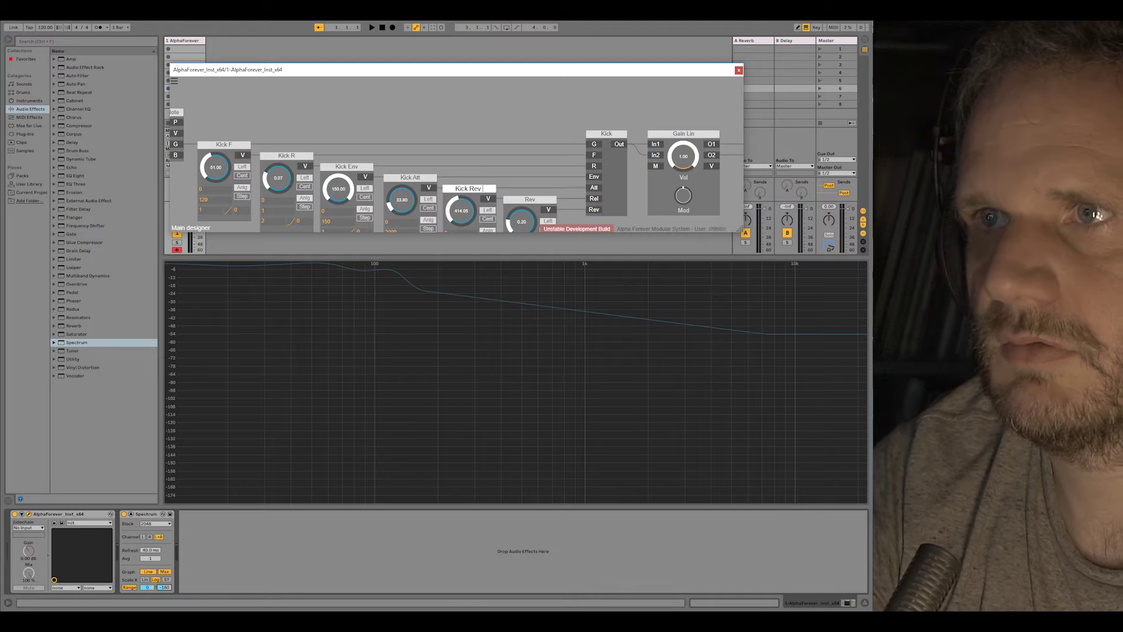
key("Return")
double_click(404, 178)
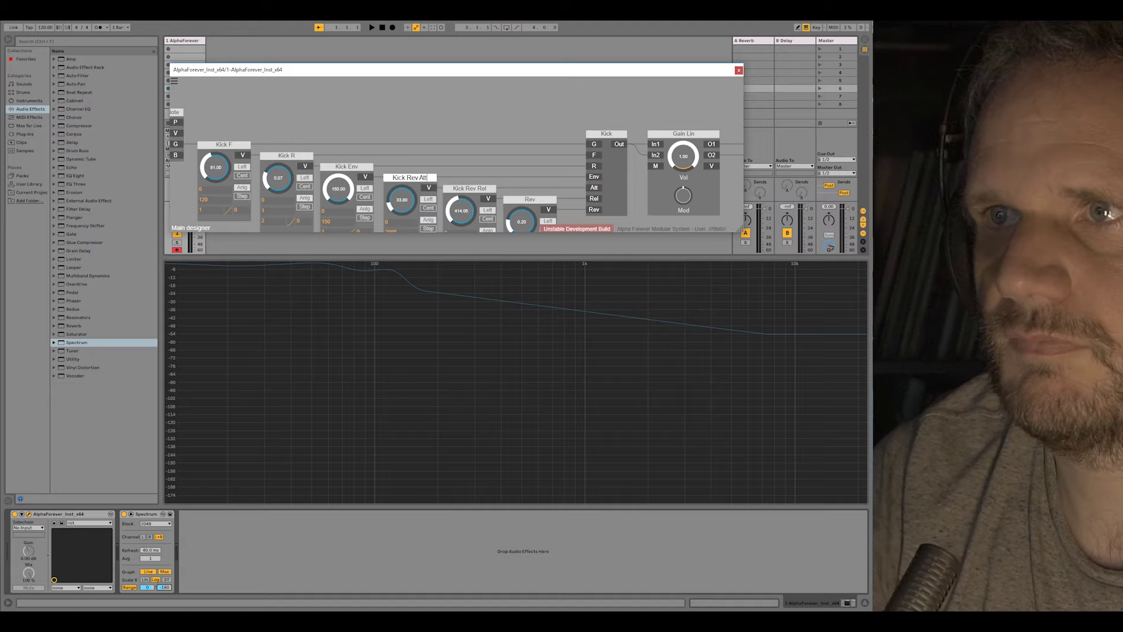
key("Return")
Rename the Rev knob as Kick Reverb and put dots in the other two names: Kick Rev.Att and Kick Rev.Rel.
double_click(529, 199)
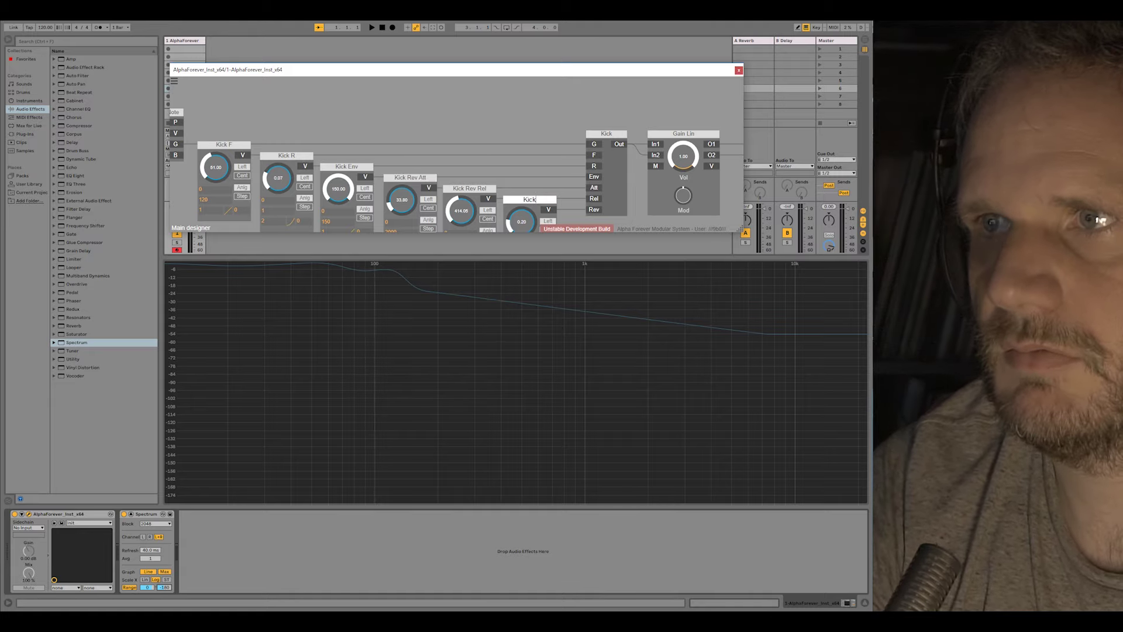
key("Return")
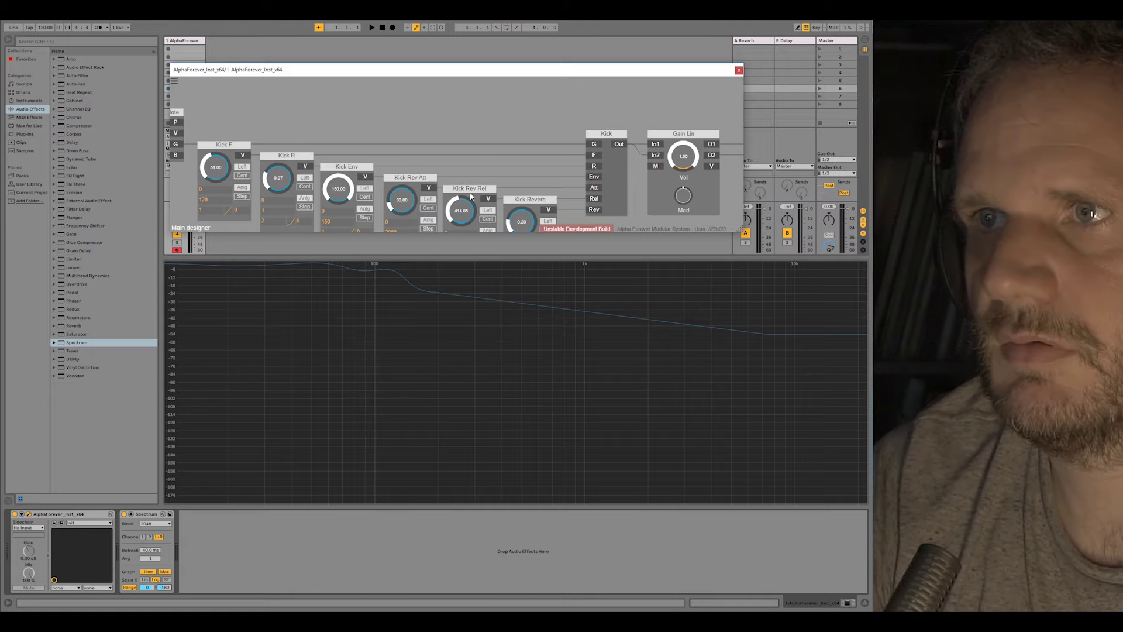
key("Right")
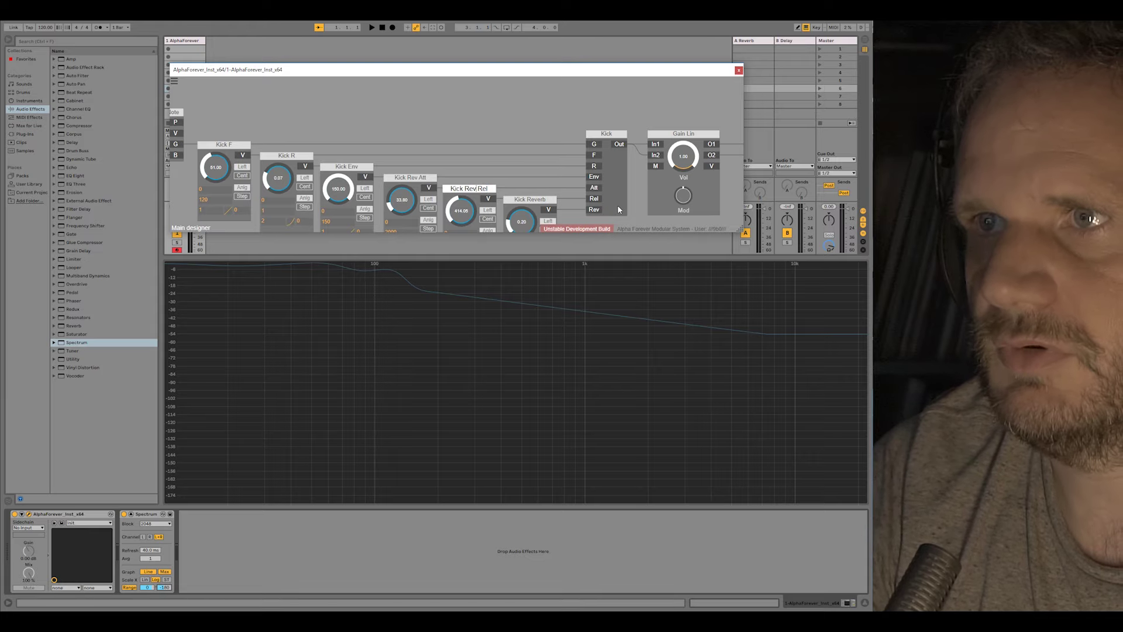
Insert a space after the dot in both names: Kick Rev. Rel and Kick Rev. Att.
key("Return")
double_click(411, 178)
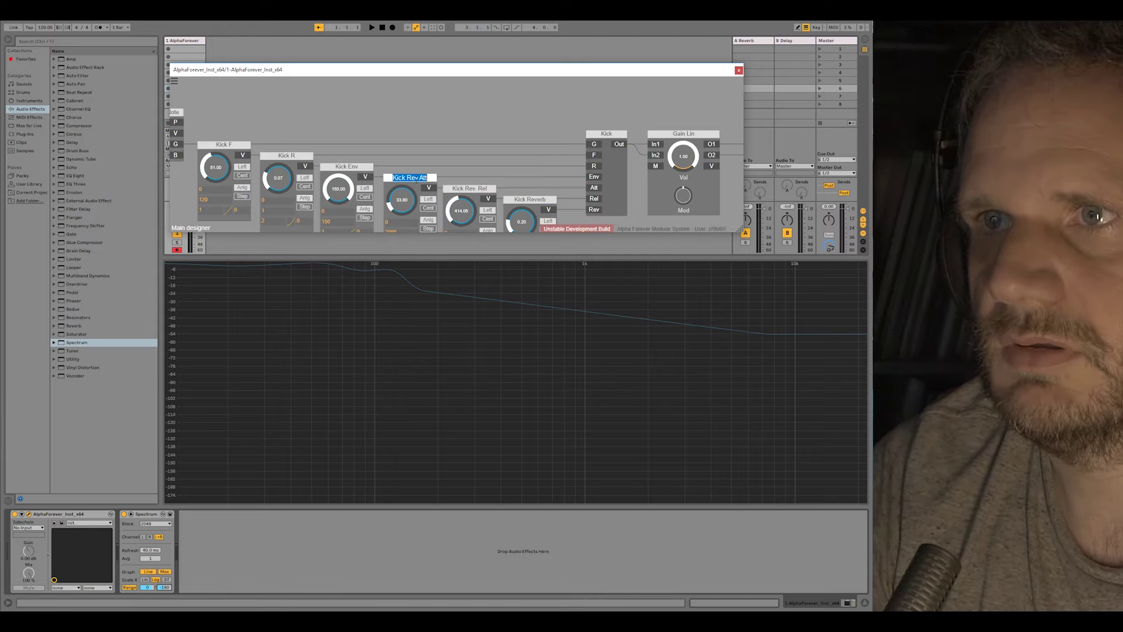
key("Right")
key("Return")
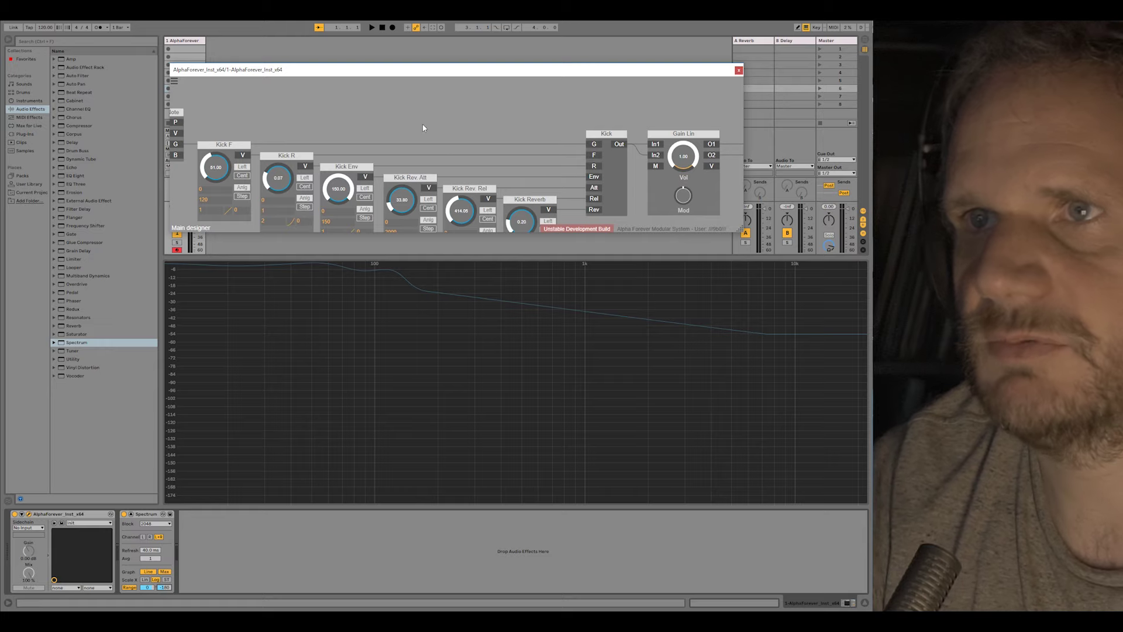
Move the Kick module and its six knobs up, detached from Midi Note and Gain Lin, and enlarge the plugin window.
scroll(416, 134, "down", 3)
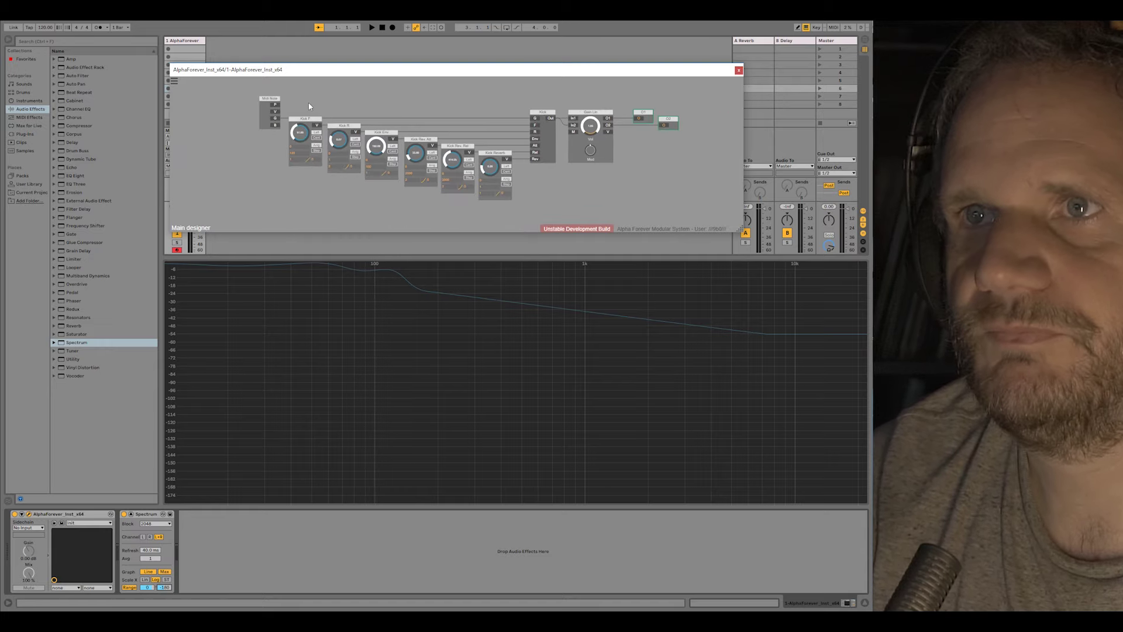
left_click_drag(285, 98, 564, 205)
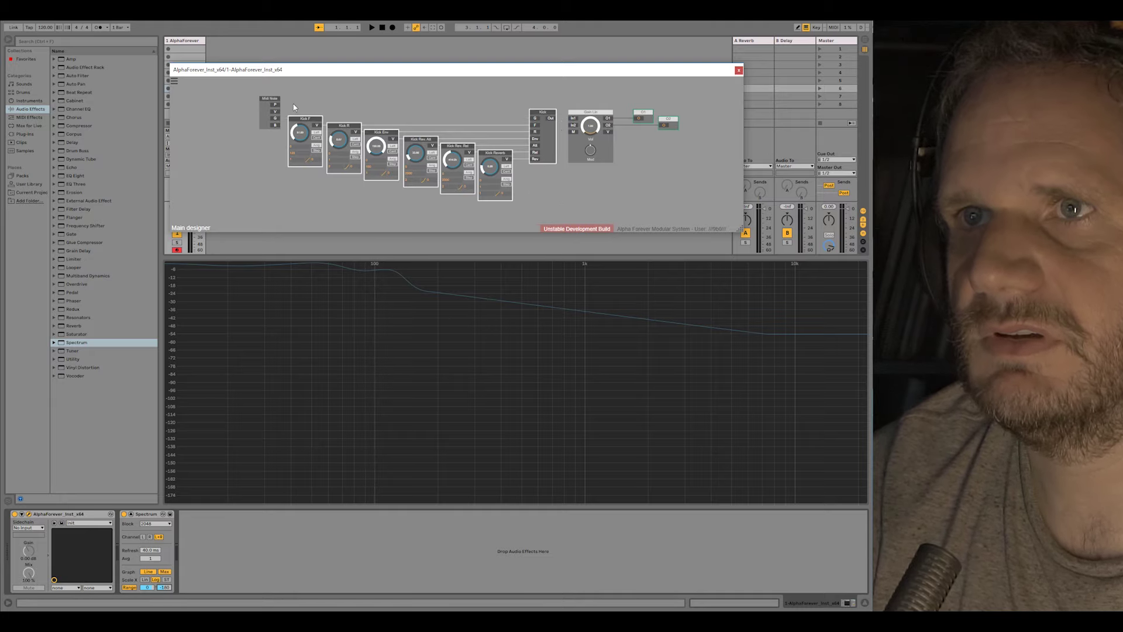
scroll(434, 123, "down", 4)
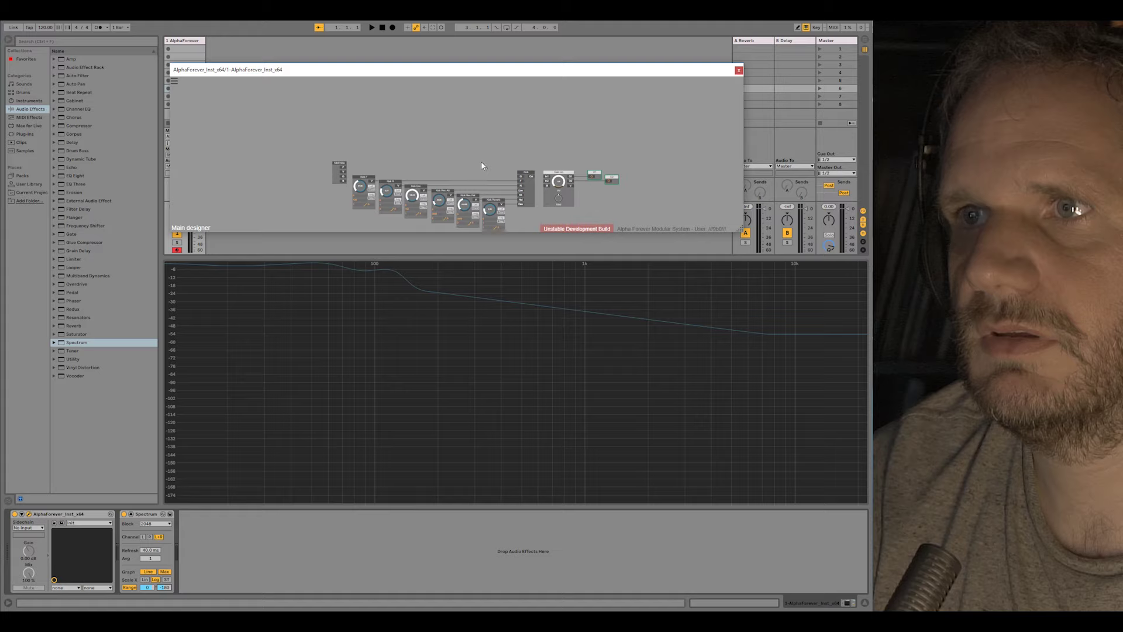
left_click_drag(541, 166, 383, 230)
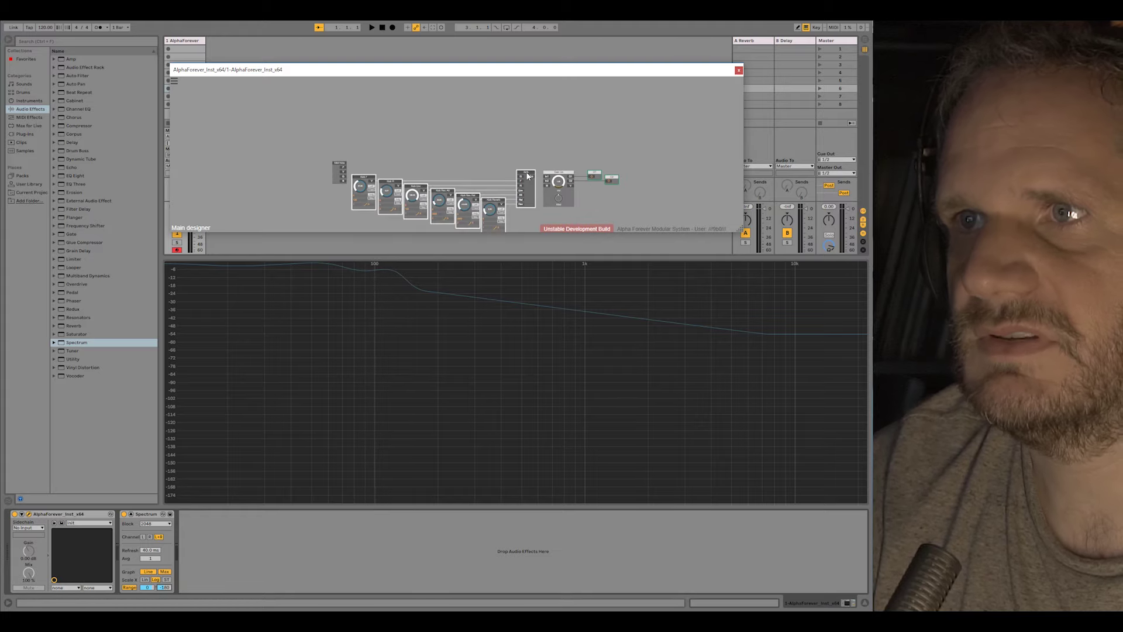
left_click_drag(527, 175, 525, 102)
scroll(454, 170, "up", 3)
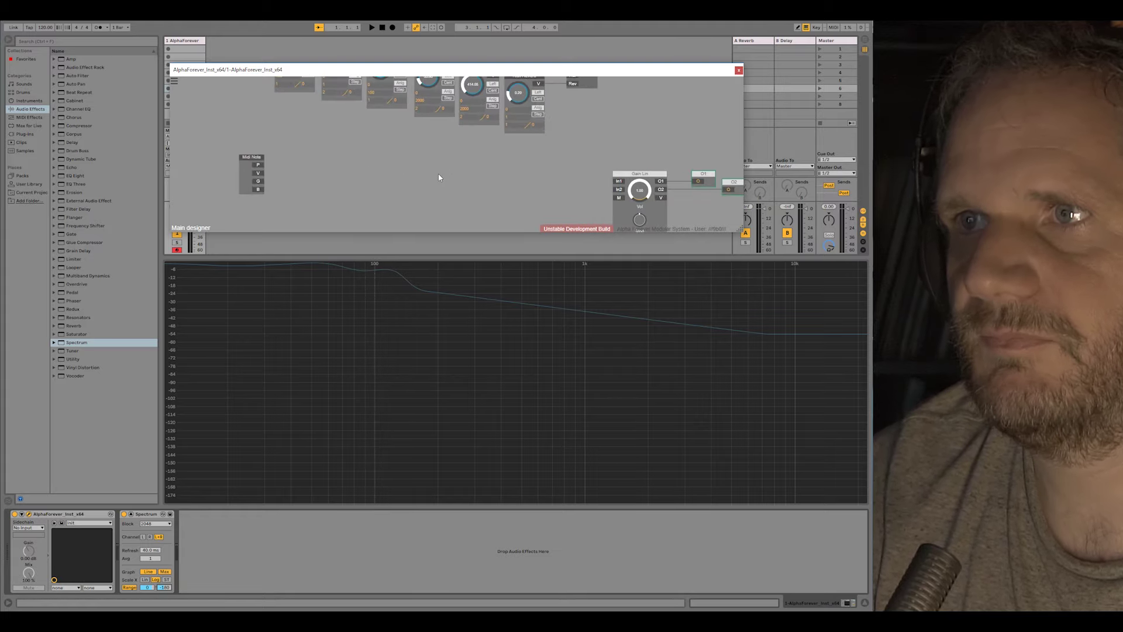
left_click_drag(741, 230, 762, 420)
left_click_drag(449, 246, 466, 334)
Copy the G to T converter from inside the Kick module into the main designer and connect it to Midi Note's G output.
double_click(603, 156)
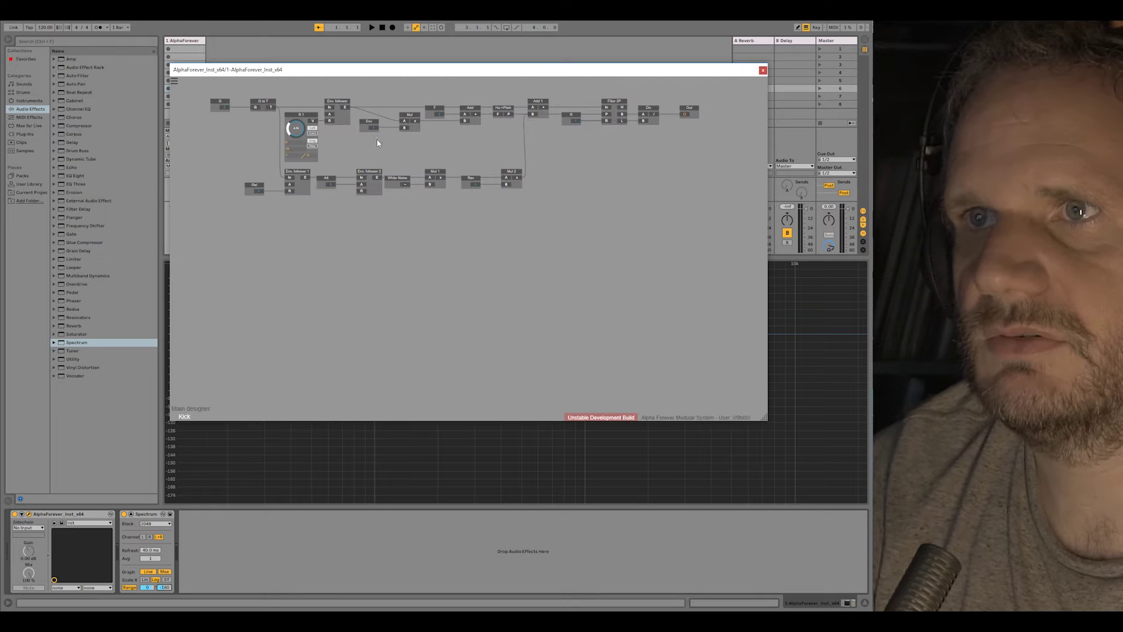
double_click(404, 268)
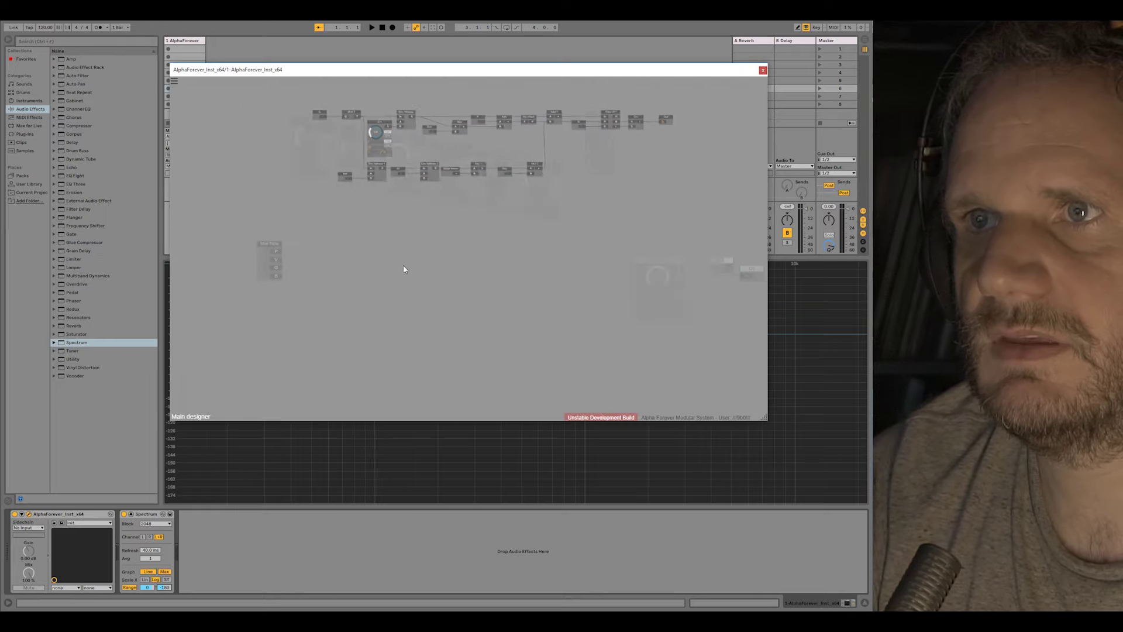
key("ctrl+v")
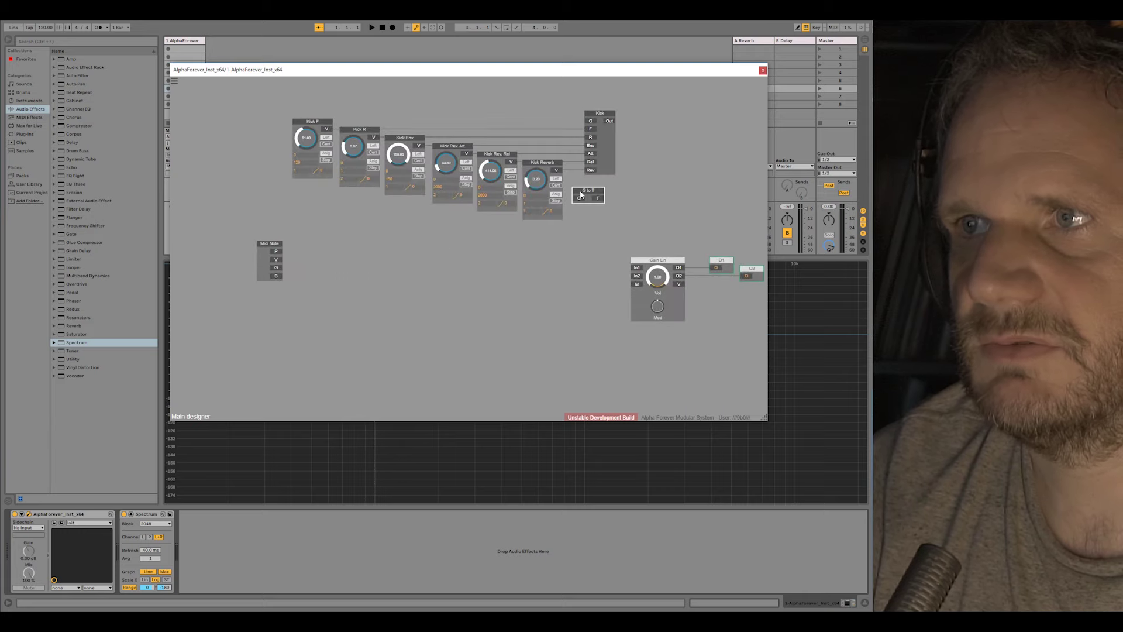
left_click_drag(581, 195, 315, 260)
left_click(386, 284)
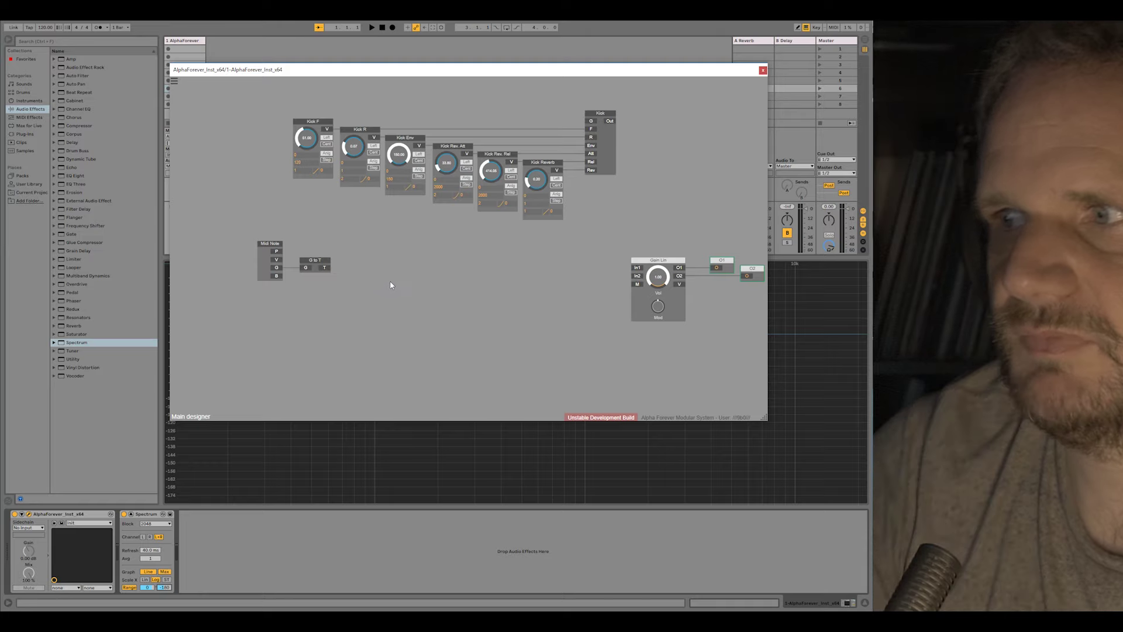
Add a White Noise oscillator below the G to T converter.
scroll(369, 282, "up", 2)
left_click_drag(359, 303, 362, 271)
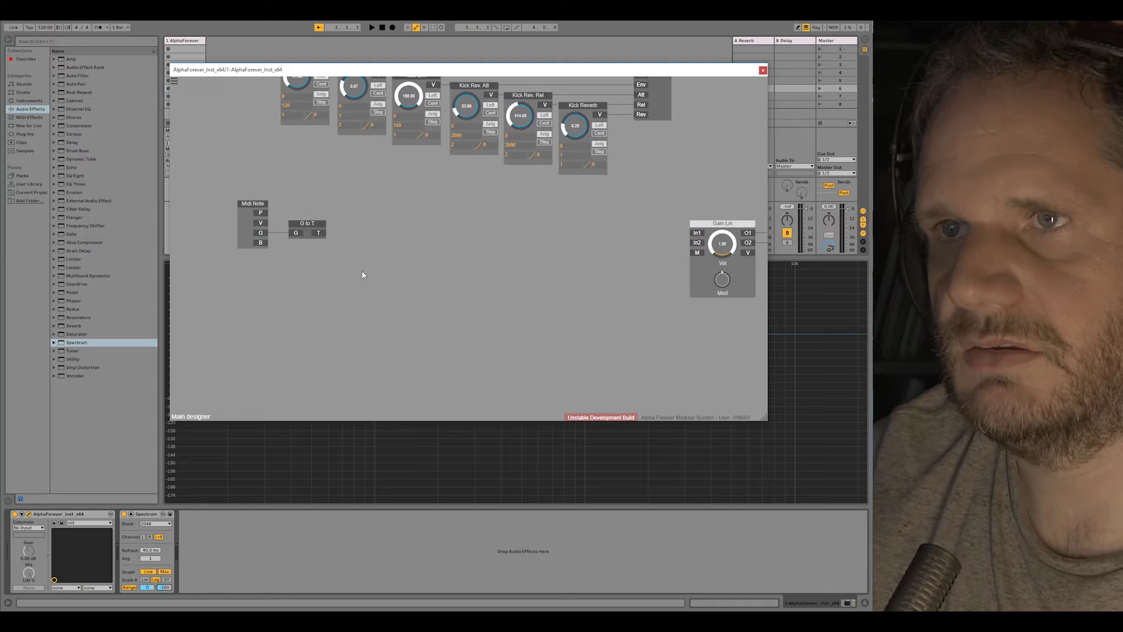
double_click(362, 273)
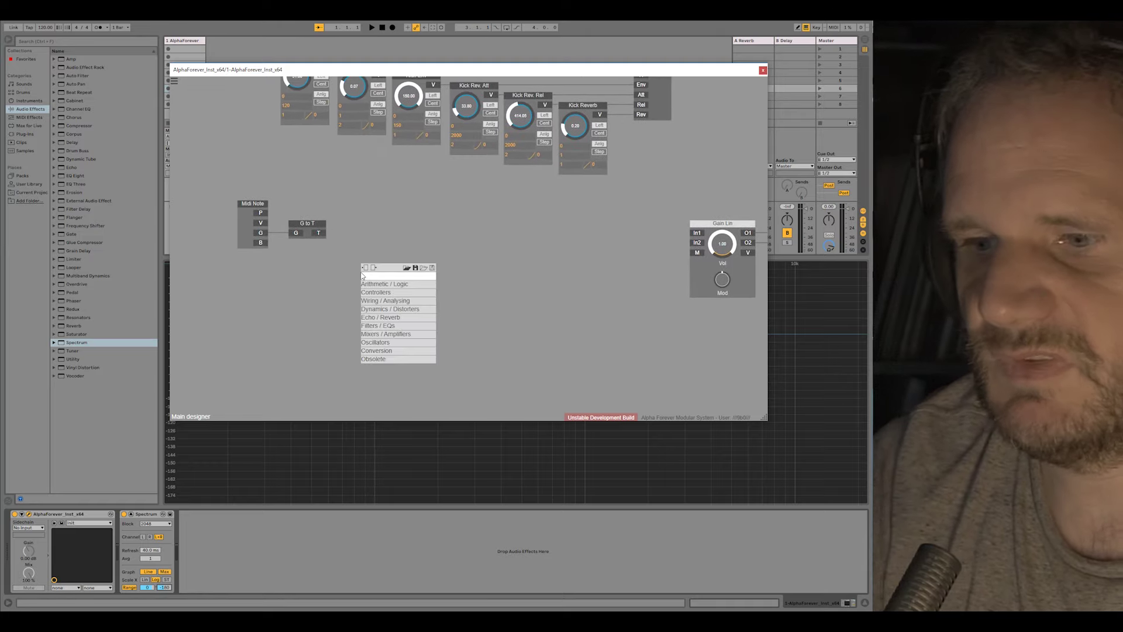
type("whin")
key("BackSpace")
type("te")
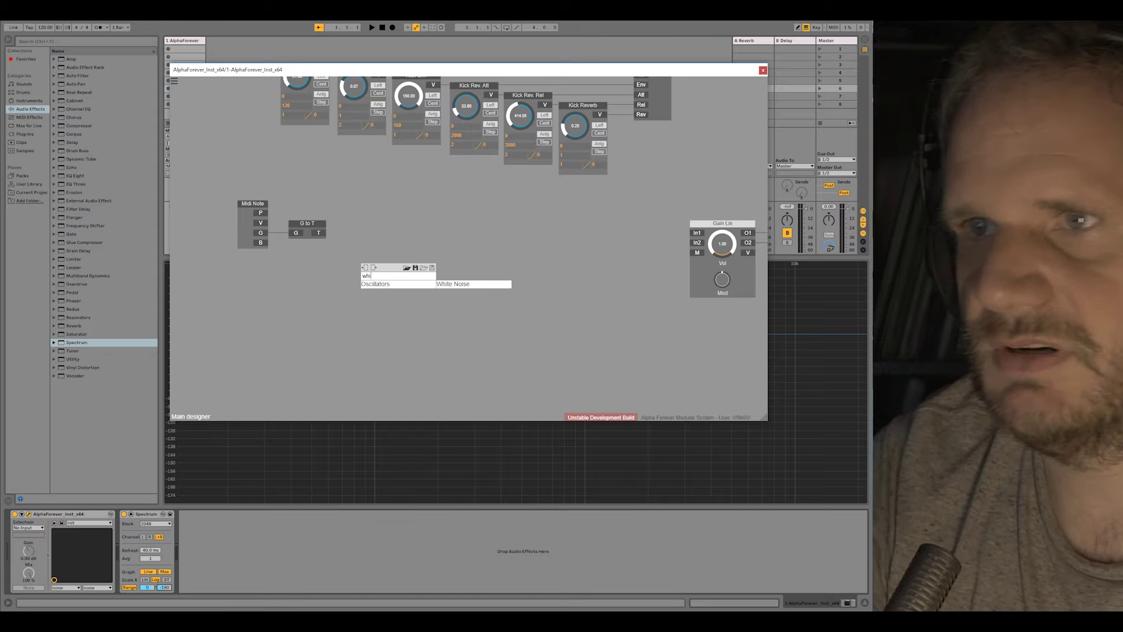
left_click(447, 286)
left_click_drag(368, 276, 290, 261)
Add an Env. follower beyond the G to T converter and align White Noise beneath the converter.
double_click(411, 252)
type("env")
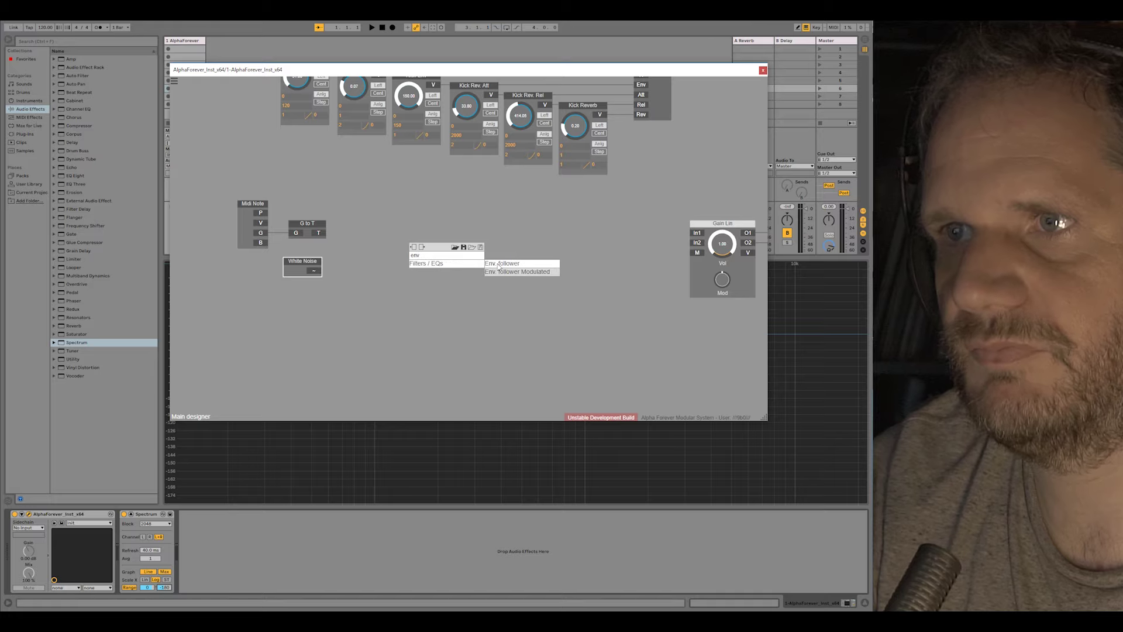
left_click(499, 265)
left_click_drag(427, 253, 500, 223)
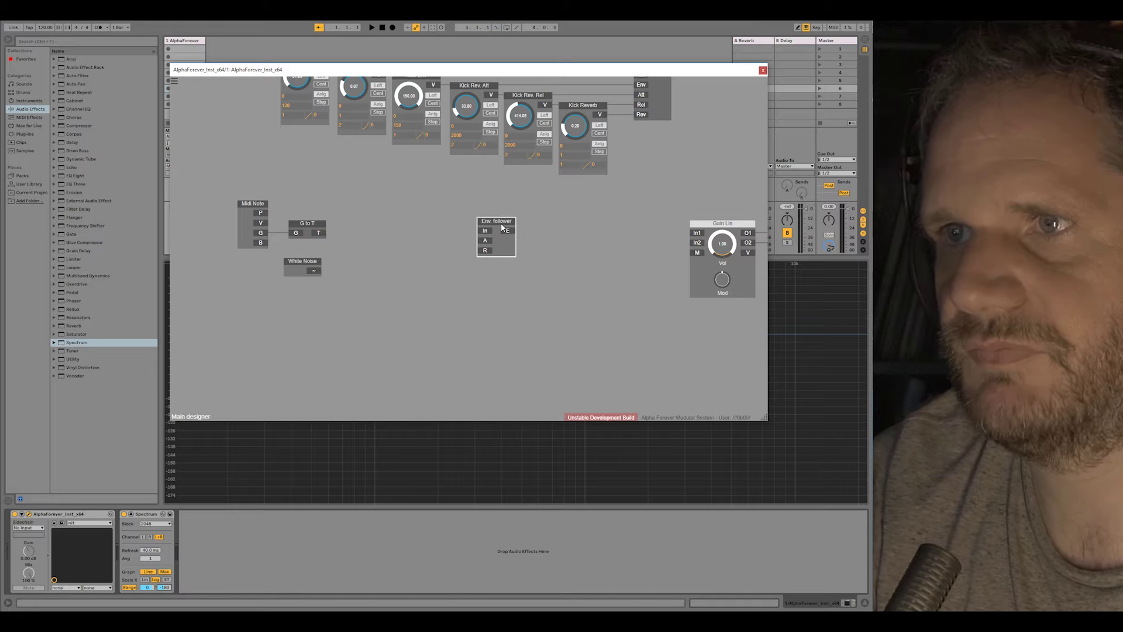
left_click(423, 256)
left_click_drag(310, 263, 315, 251)
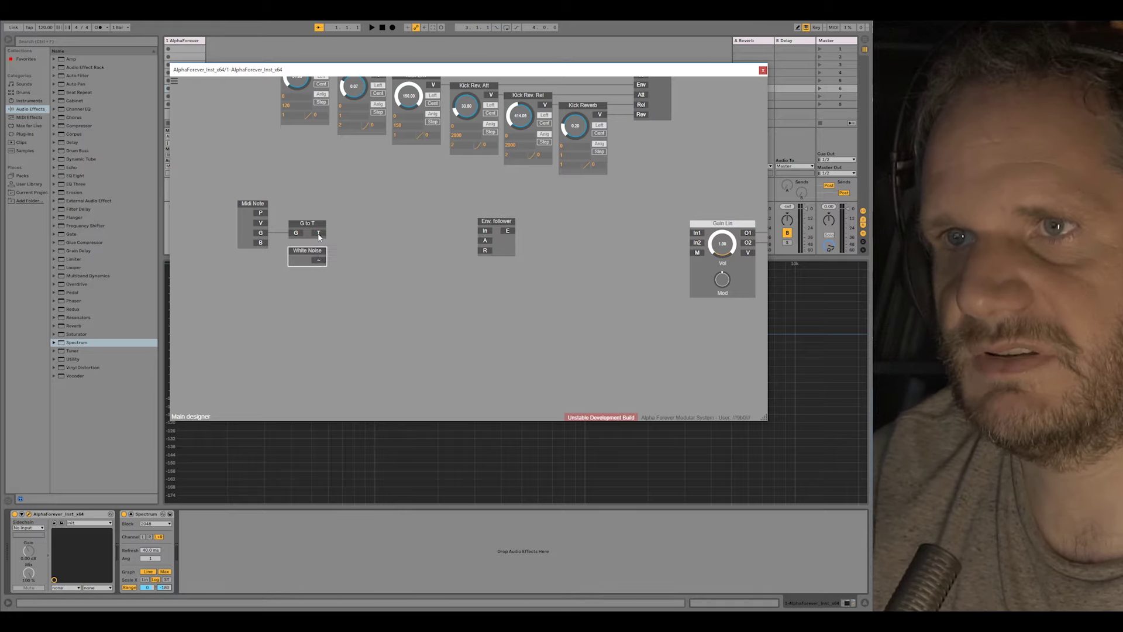
Add a Mul module fed by the T output of the G to T converter.
right_click(319, 234)
type("mul")
left_click(418, 248)
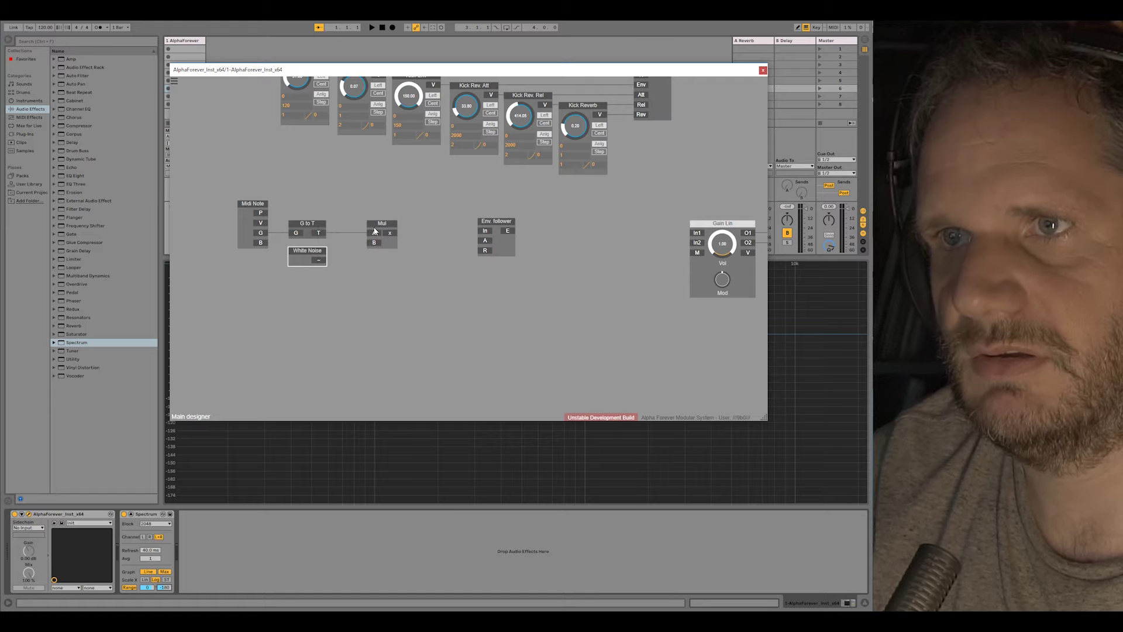
left_click_drag(375, 232, 393, 231)
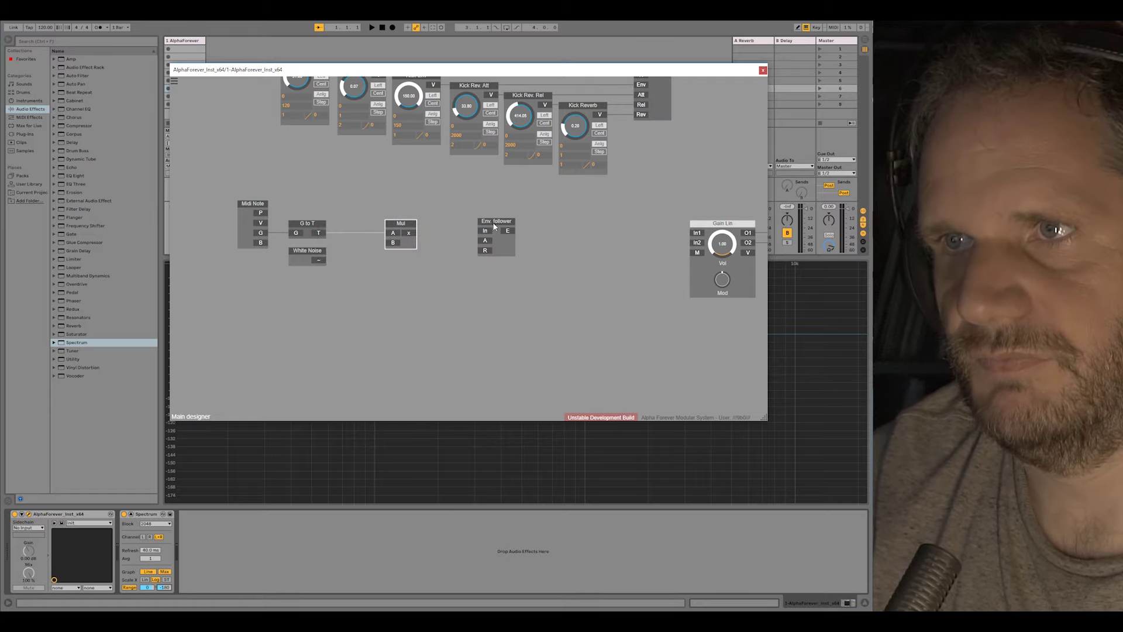
Insert the Env. follower before Mul, feed White Noise into Mul's B input, and connect Mul's output to both Gain Lin inputs.
left_click_drag(494, 227, 455, 229)
left_click_drag(354, 224, 371, 225)
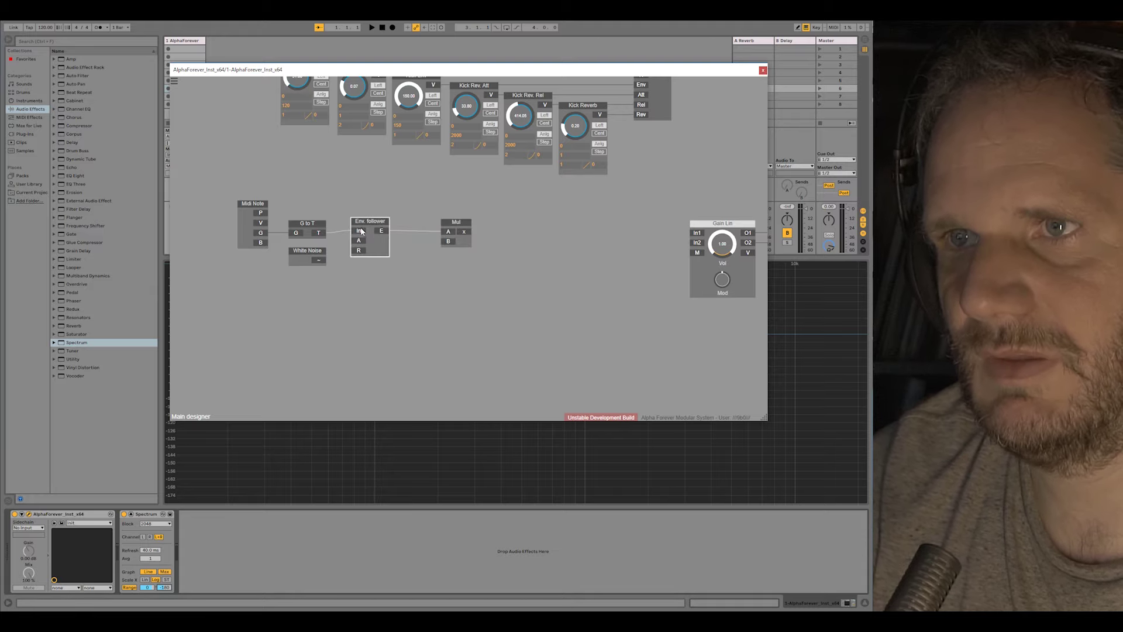
left_click_drag(319, 257, 477, 257)
left_click_drag(645, 243, 650, 253)
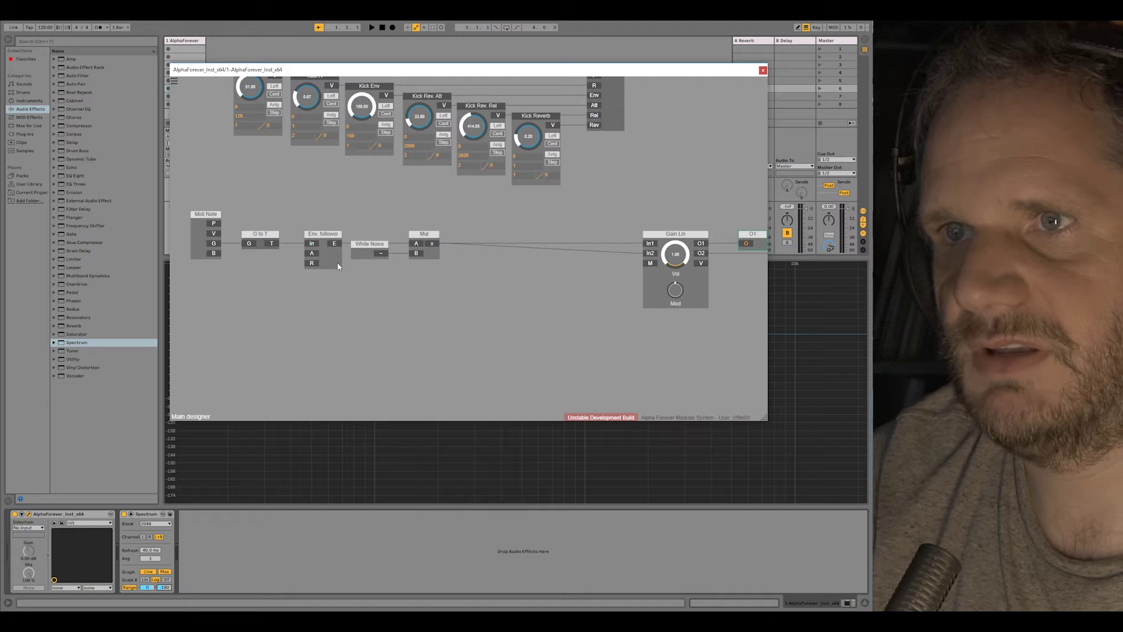
Add a knob to the Env. follower's R input with a maximum of 2000 and raise it to let the noise ring.
double_click(312, 264)
left_click(256, 305)
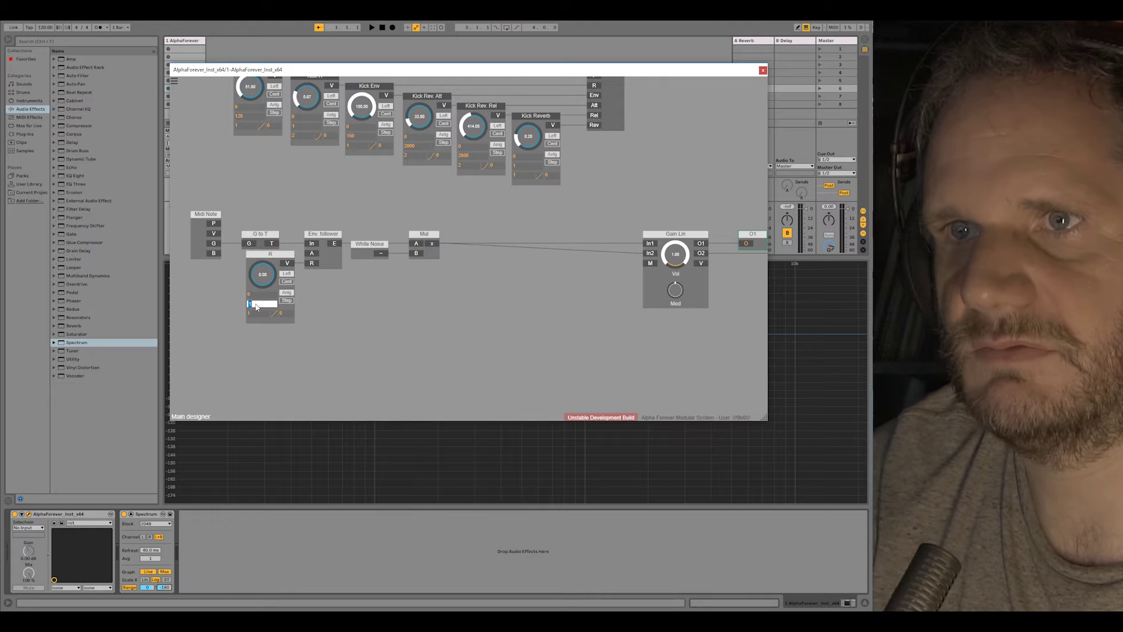
left_click_drag(269, 278, 268, 272)
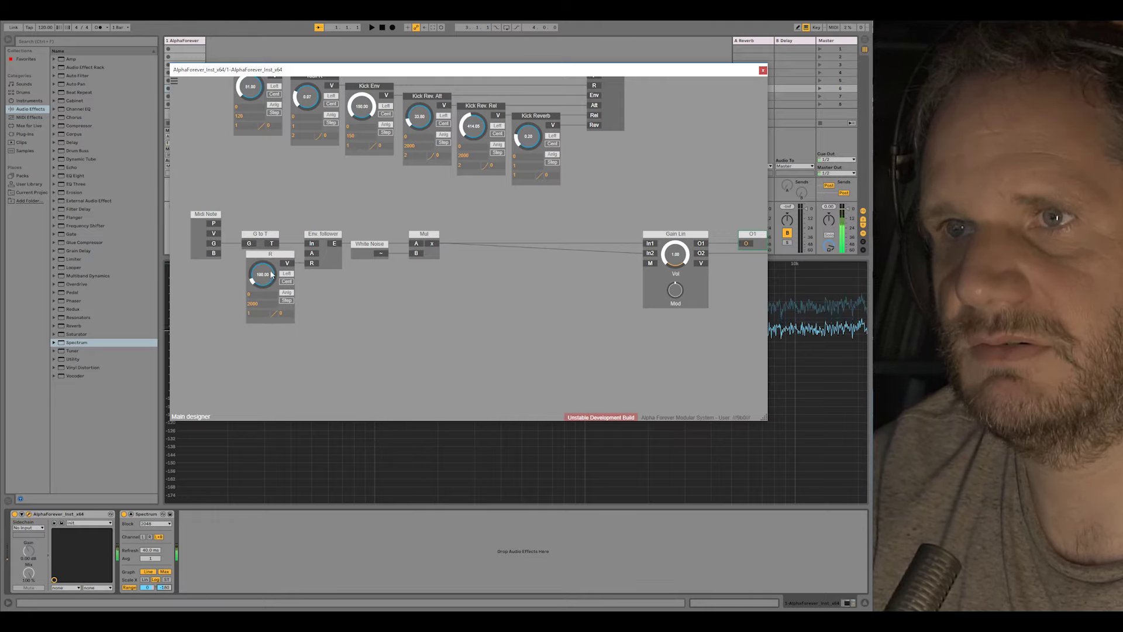
Lower the Gain Lin volume to about 0.50 and try longer and shorter noise releases, ending with R at about 80.
left_click_drag(676, 256, 675, 285)
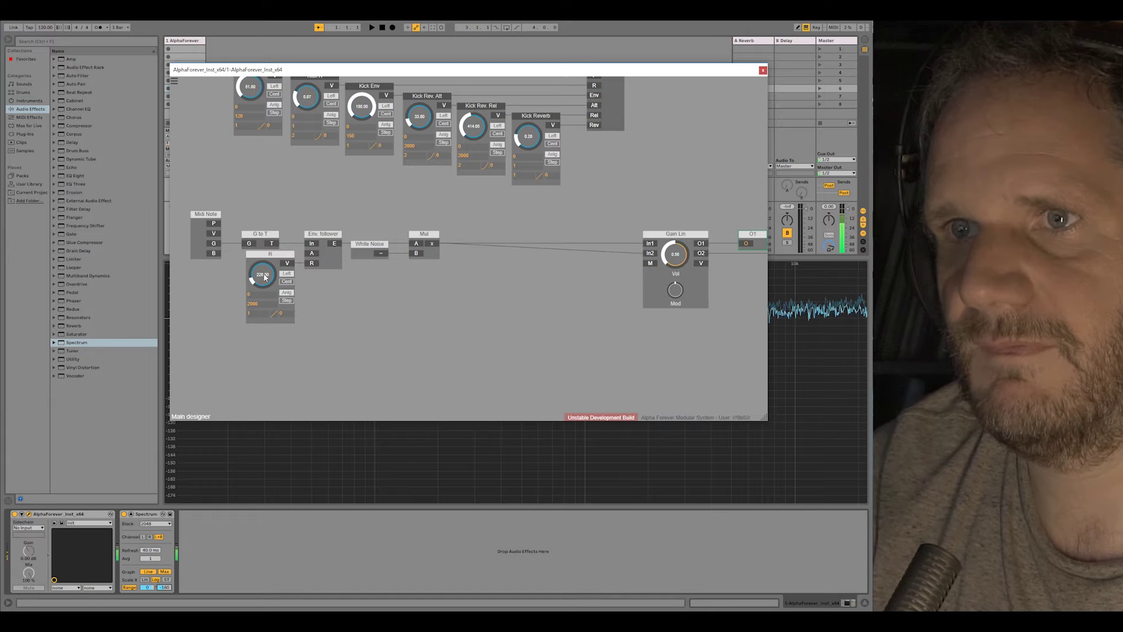
left_click_drag(265, 279, 267, 256)
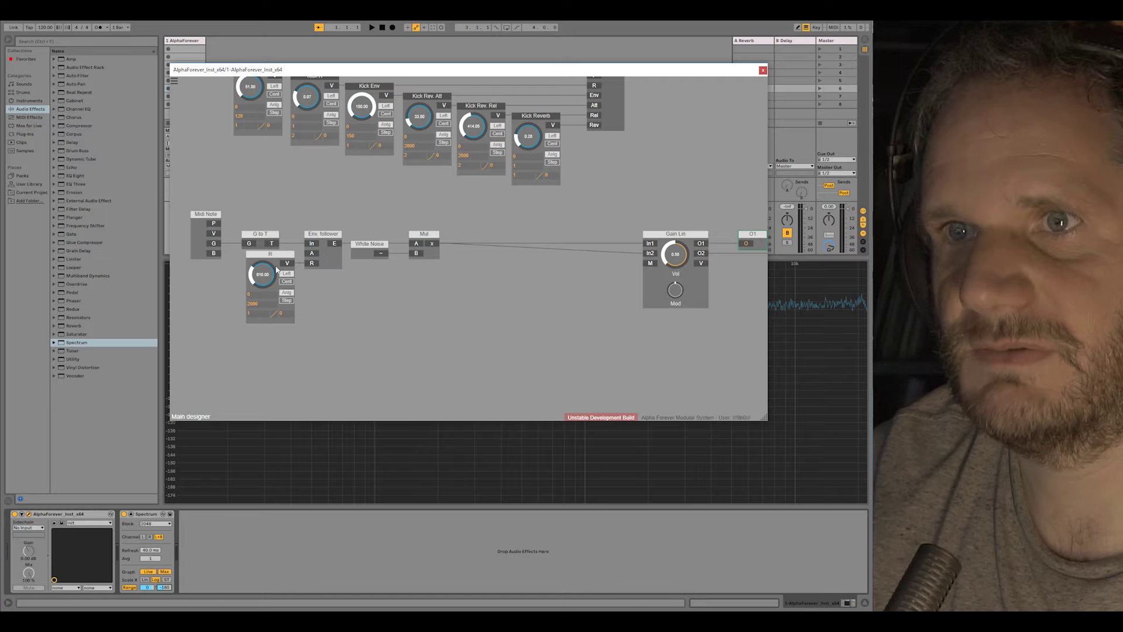
left_click_drag(266, 287, 267, 301)
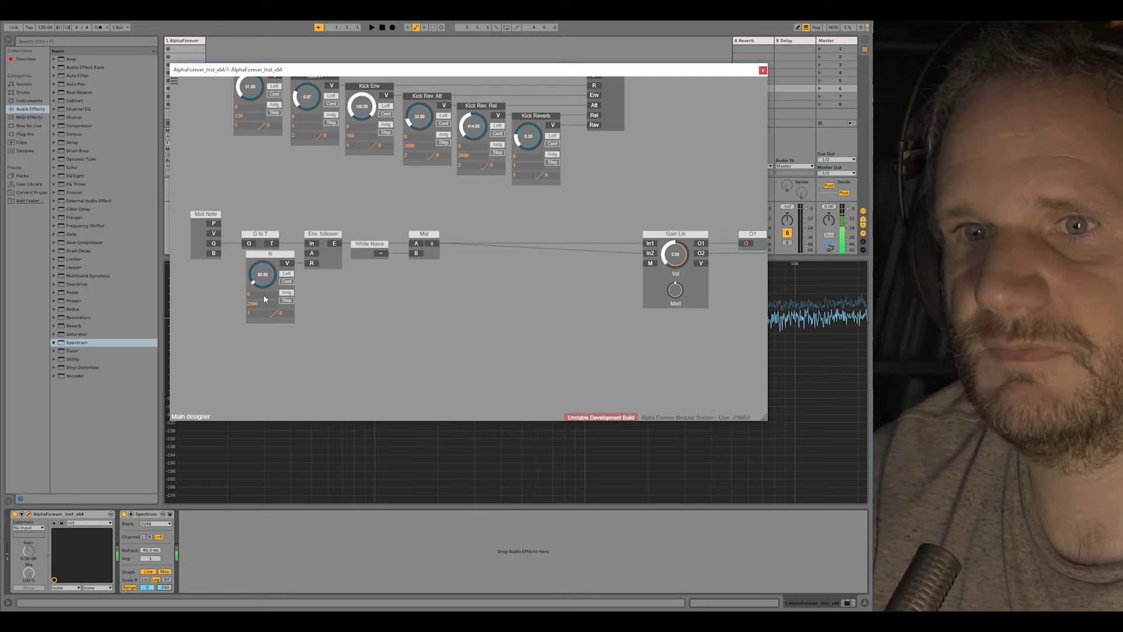
Left-align the R knob with the G to T converter.
left_click_drag(509, 249, 567, 250)
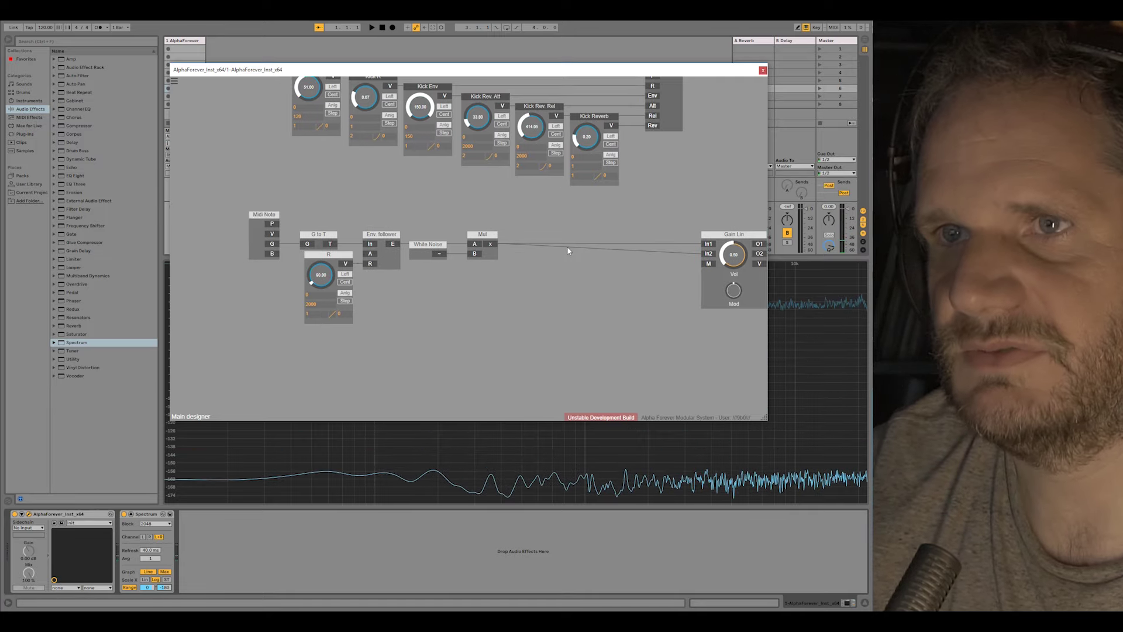
left_click_drag(292, 223, 380, 328)
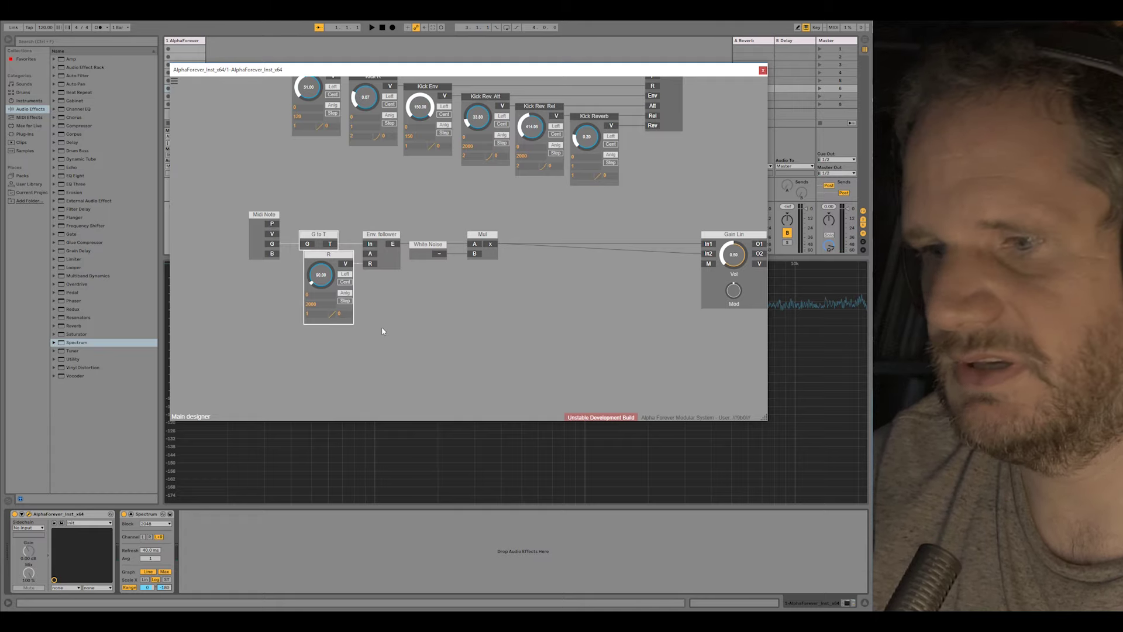
key("l")
left_click(419, 321)
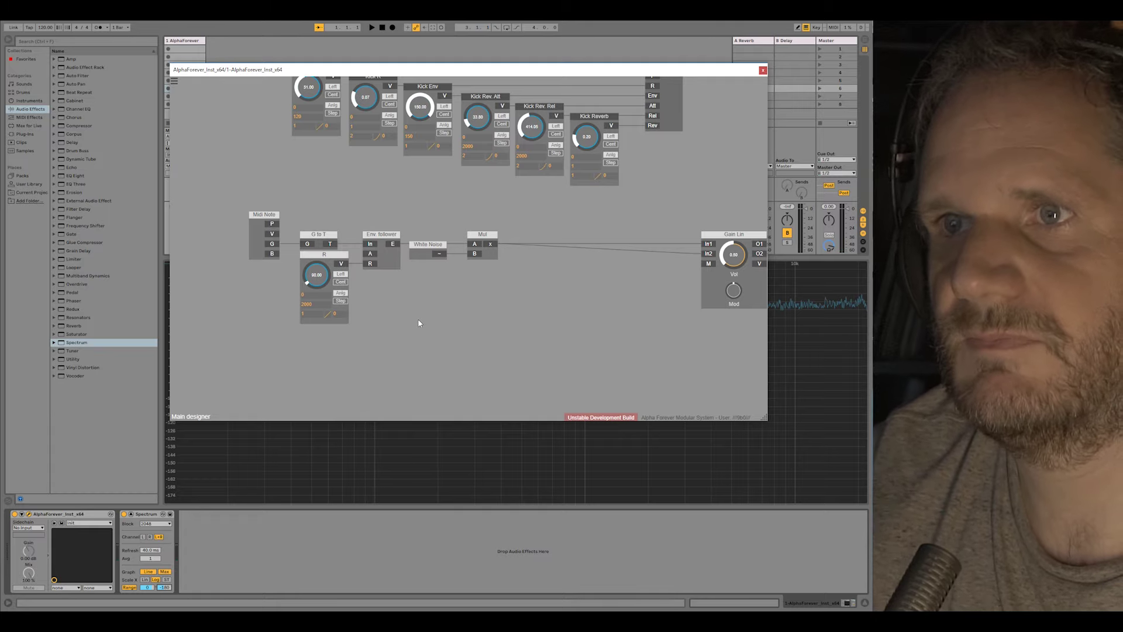
Add a Filter 2P below the noise chain and attach a Div module to its B output.
right_click(477, 299)
type("filter")
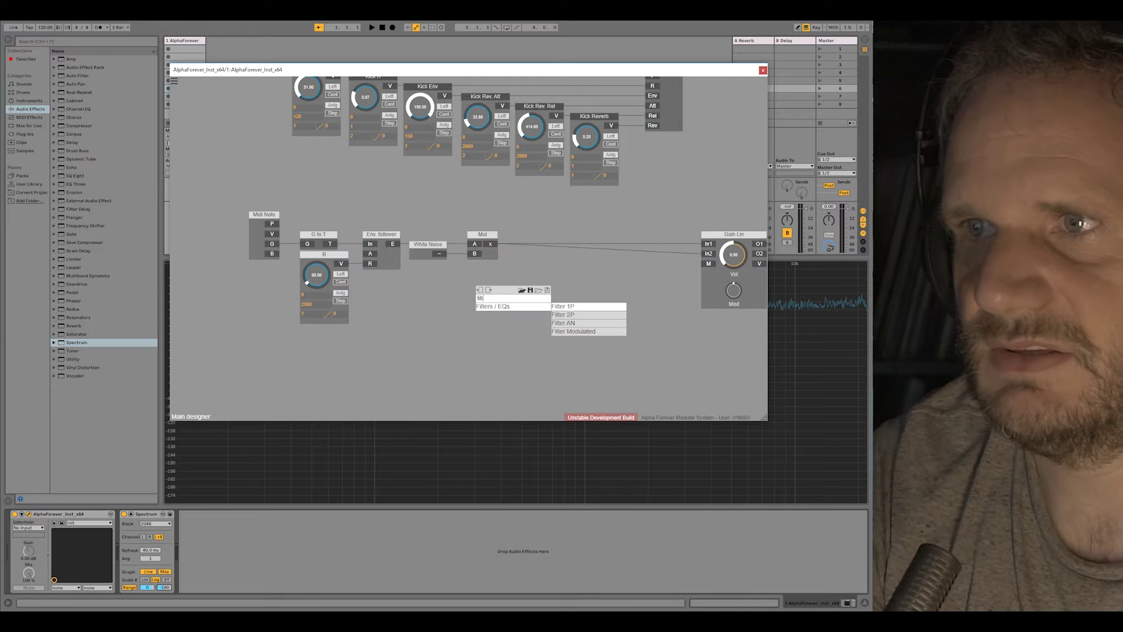
left_click(563, 315)
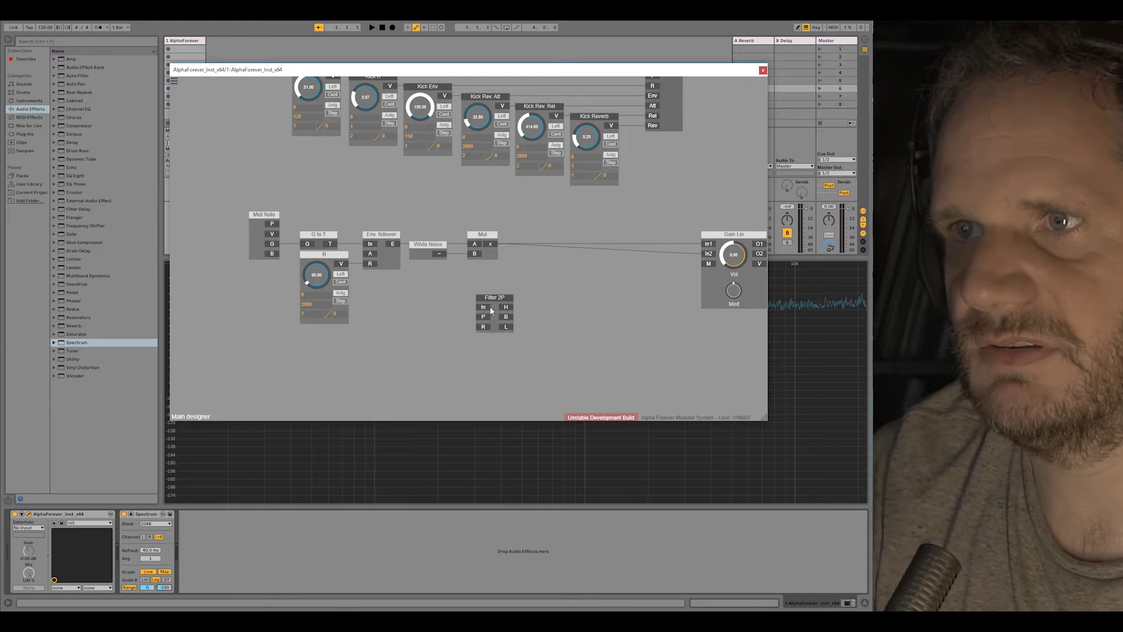
left_click_drag(499, 308, 524, 301)
right_click(523, 301)
type("div")
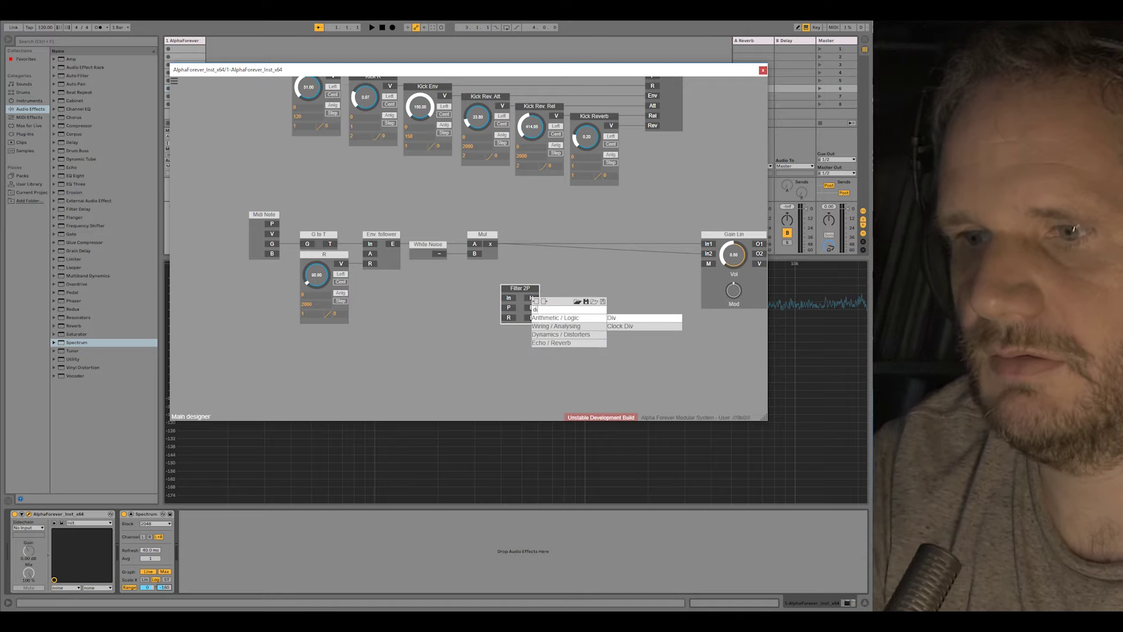
left_click(608, 318)
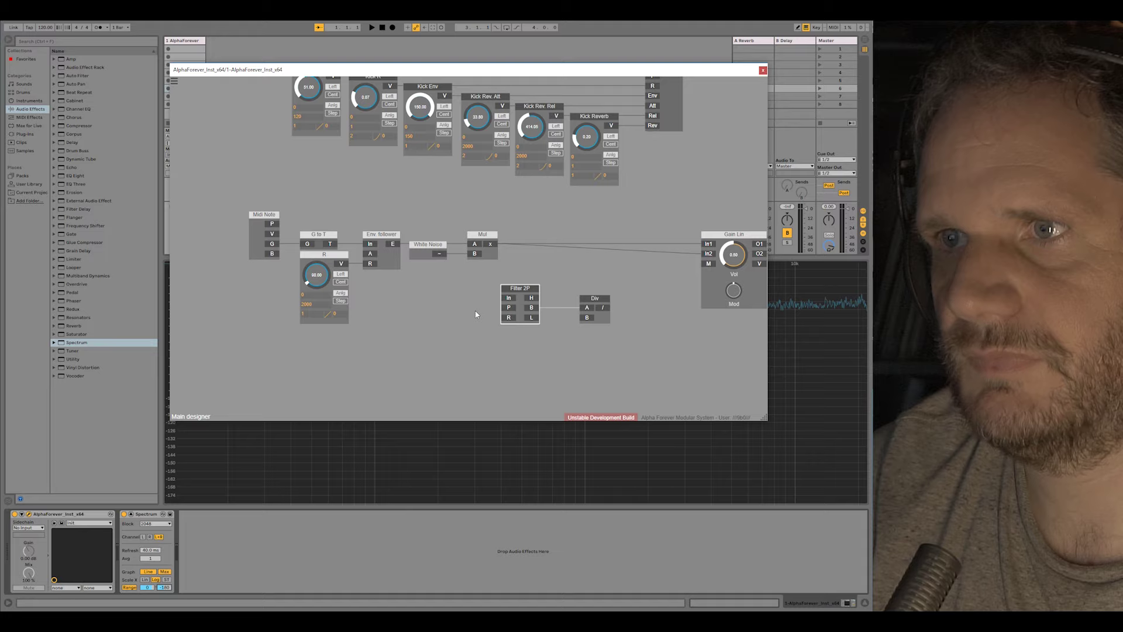
Attach a Hz->Pitch converter with a frequency constant F to the Filter 2P's P input and tidy their placement.
right_click(511, 309)
type("hz")
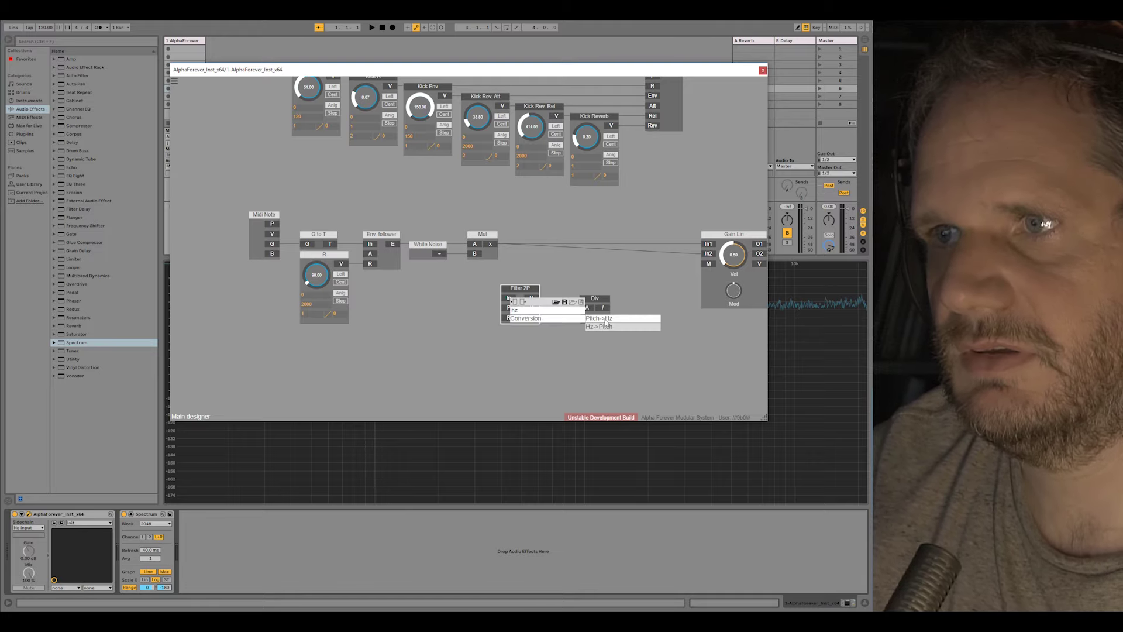
left_click(606, 325)
left_click_drag(447, 299, 411, 307)
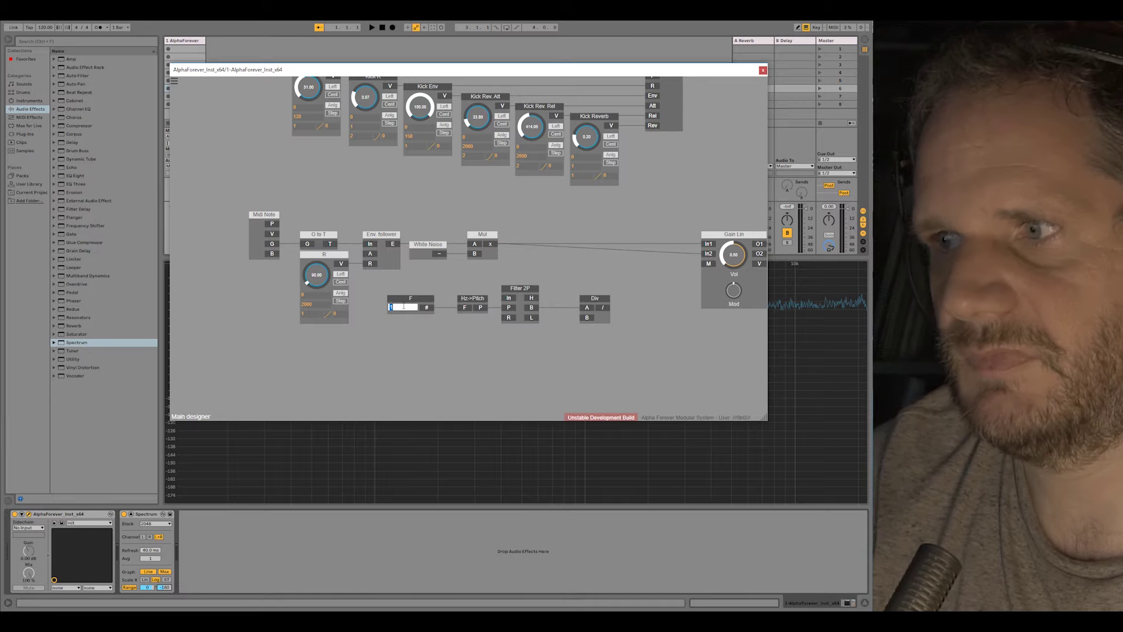
key("Return")
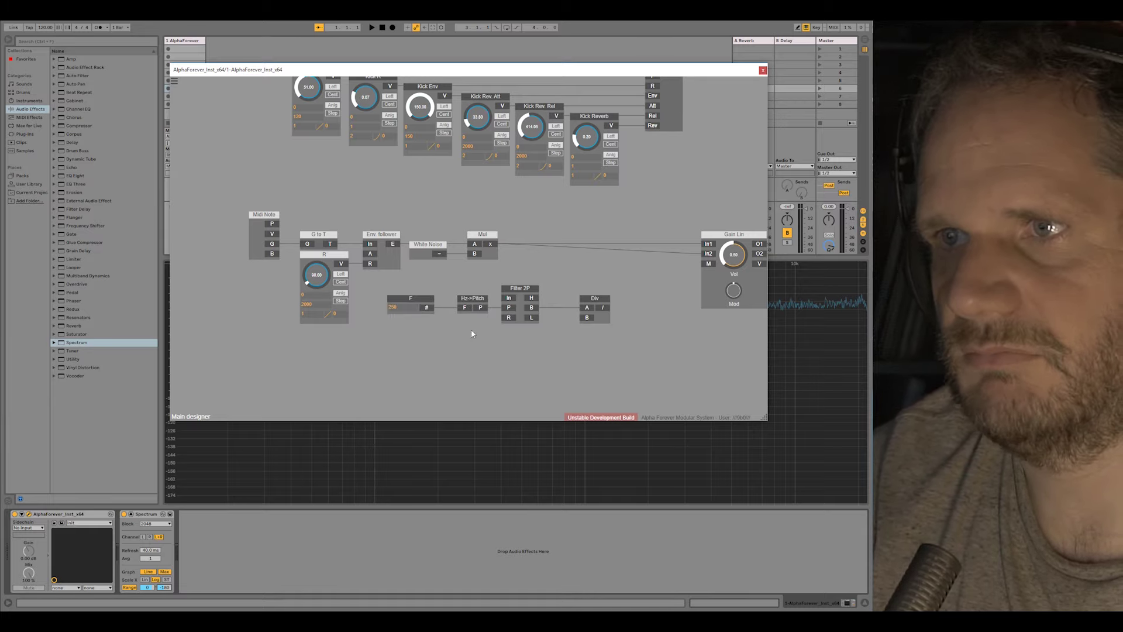
left_click_drag(418, 300, 424, 301)
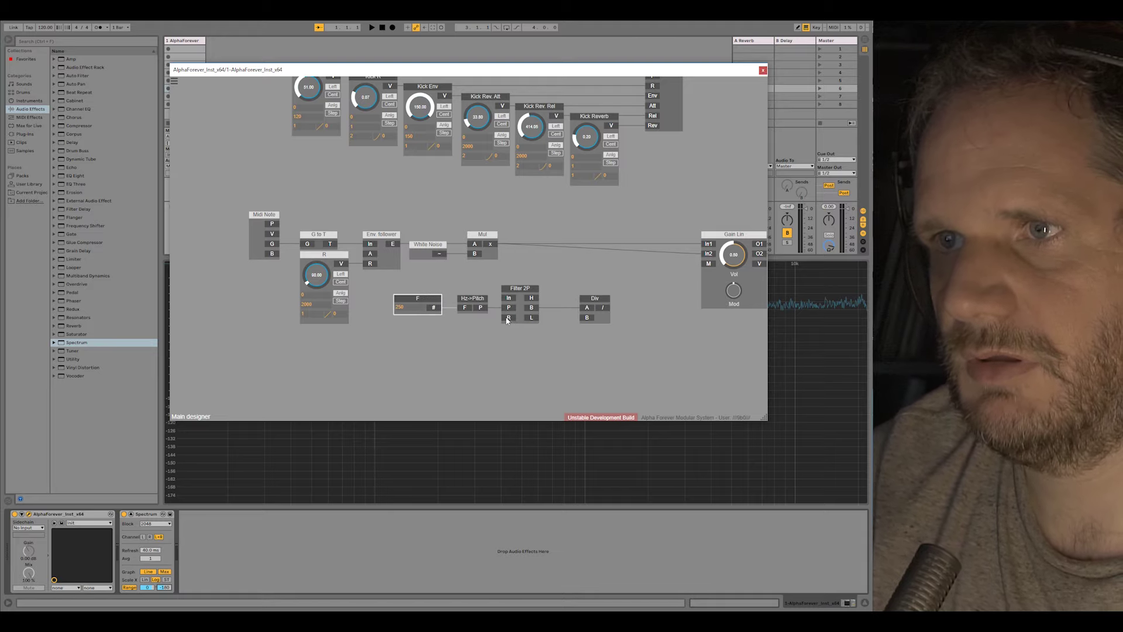
Add a constant to the Filter 2P's R input and set it to 0.05.
left_click_drag(374, 335, 369, 304)
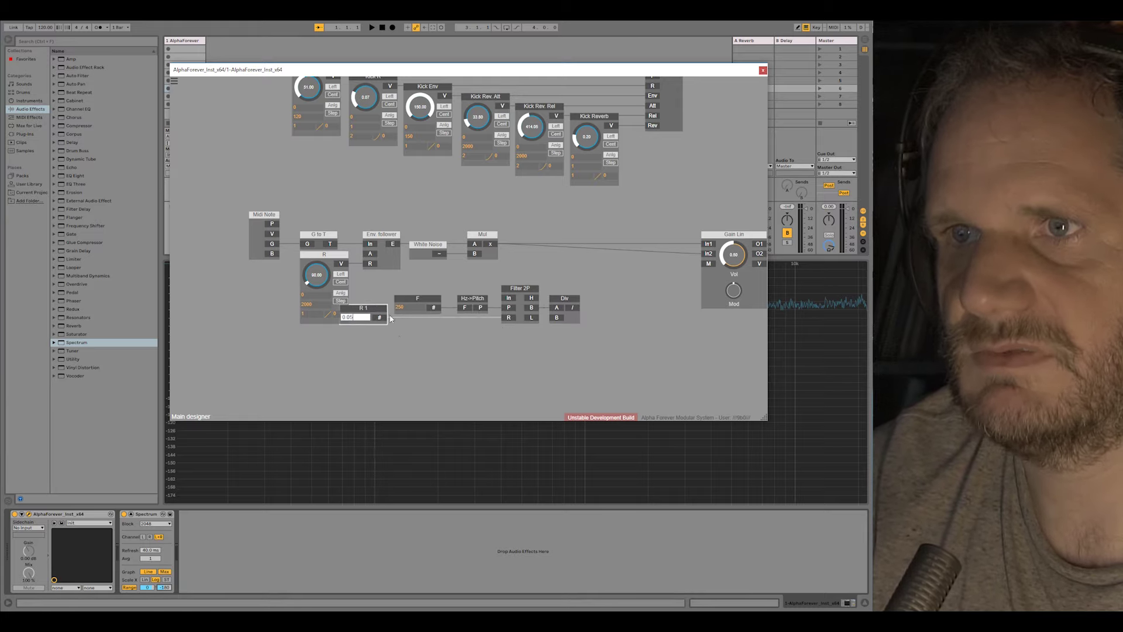
left_click(508, 352)
Duplicate the whole filter chain, from its constants to the Div, and place the copy directly below the original.
left_click_drag(606, 357, 311, 267)
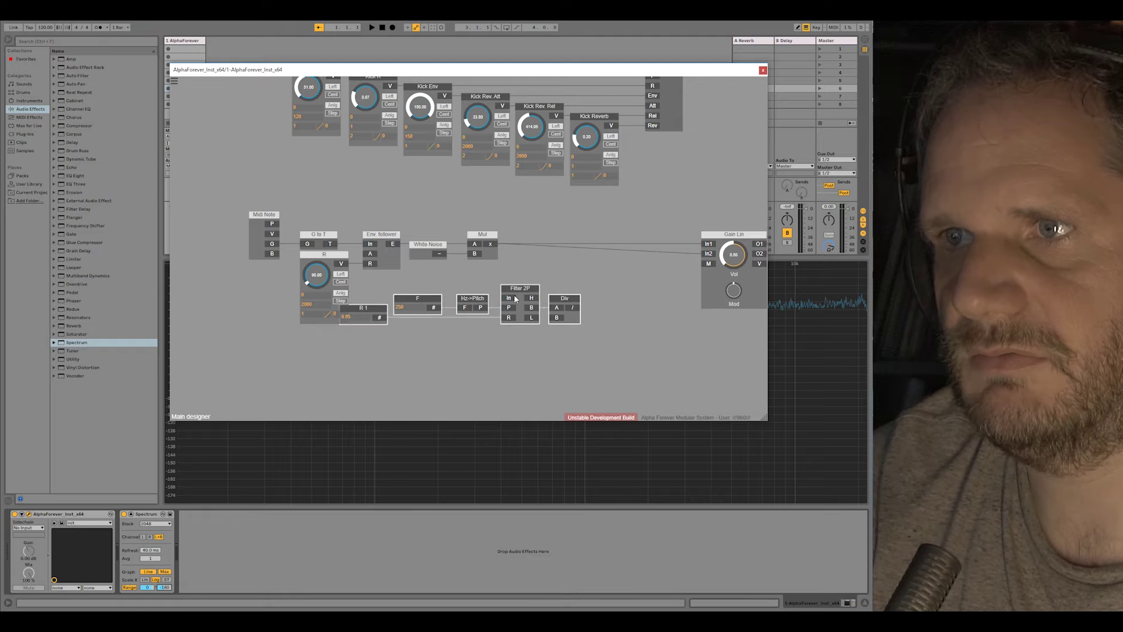
left_click_drag(526, 294, 560, 294)
key("ctrl+d")
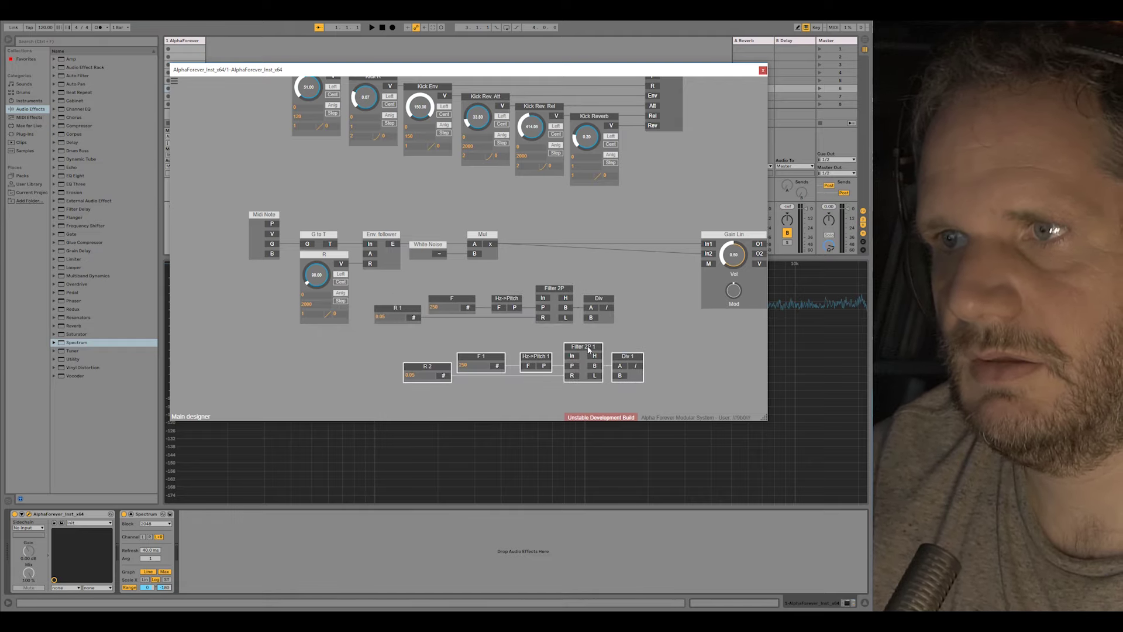
left_click_drag(590, 350, 561, 335)
left_click(496, 325)
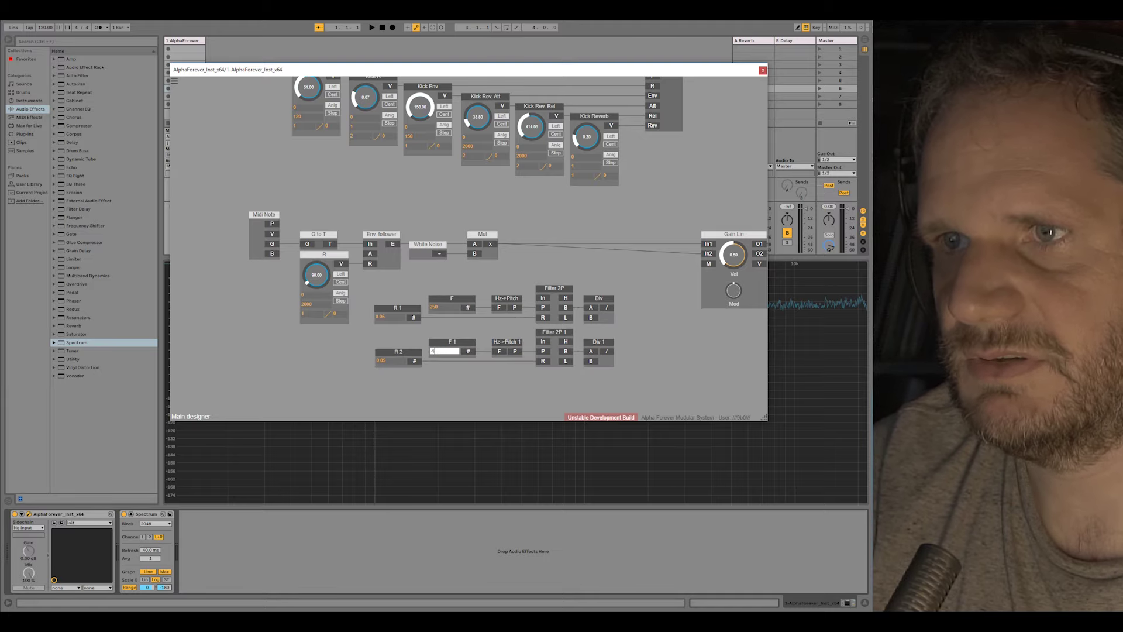
Give the duplicated chain its own higher frequency in F 1 and set R 2 to 0.095.
key("Return")
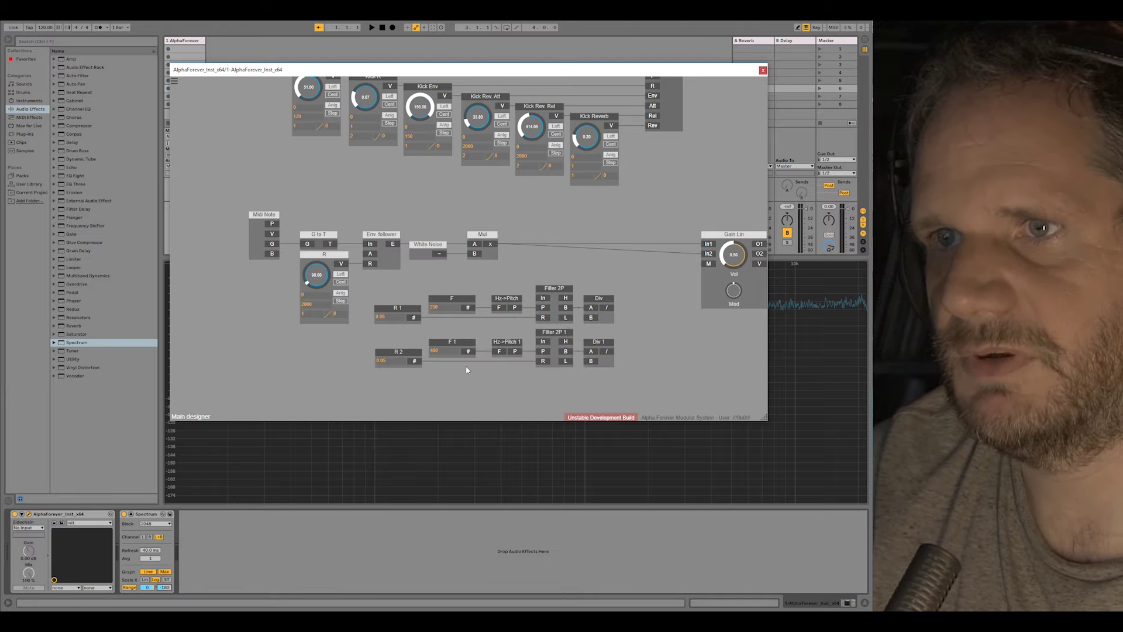
double_click(390, 361)
type("0")
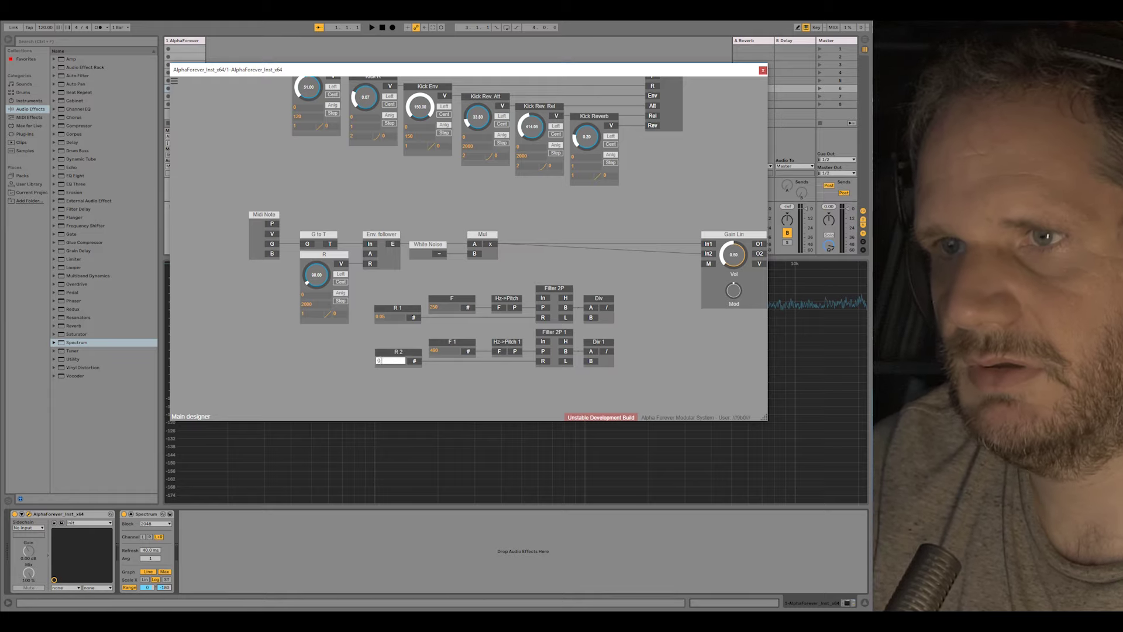
type(".093")
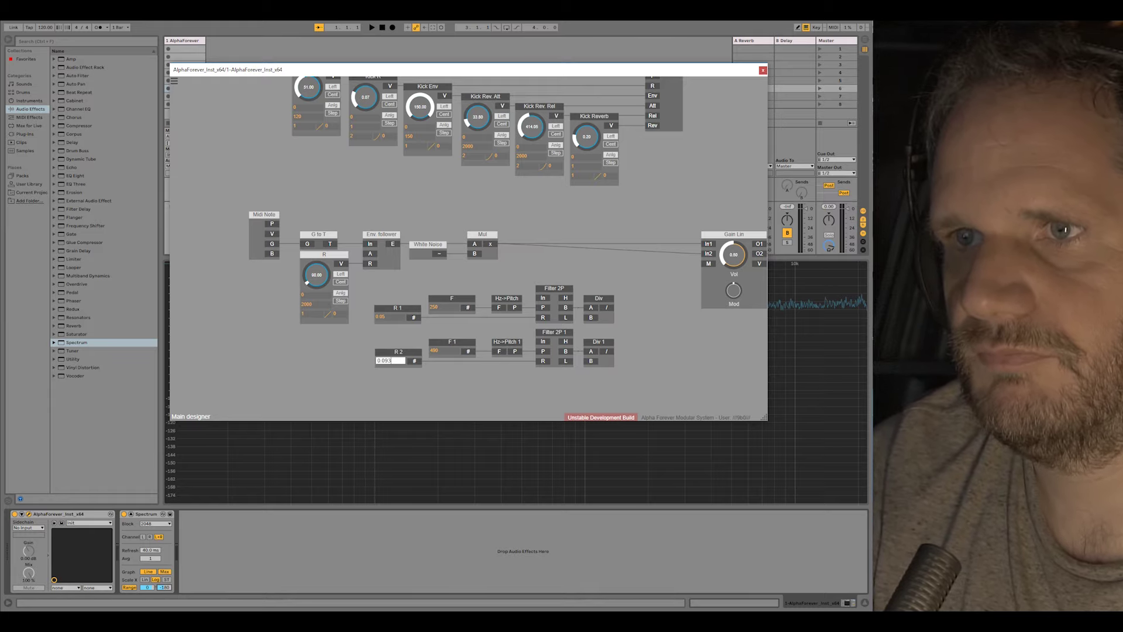
key("BackSpace")
type("5")
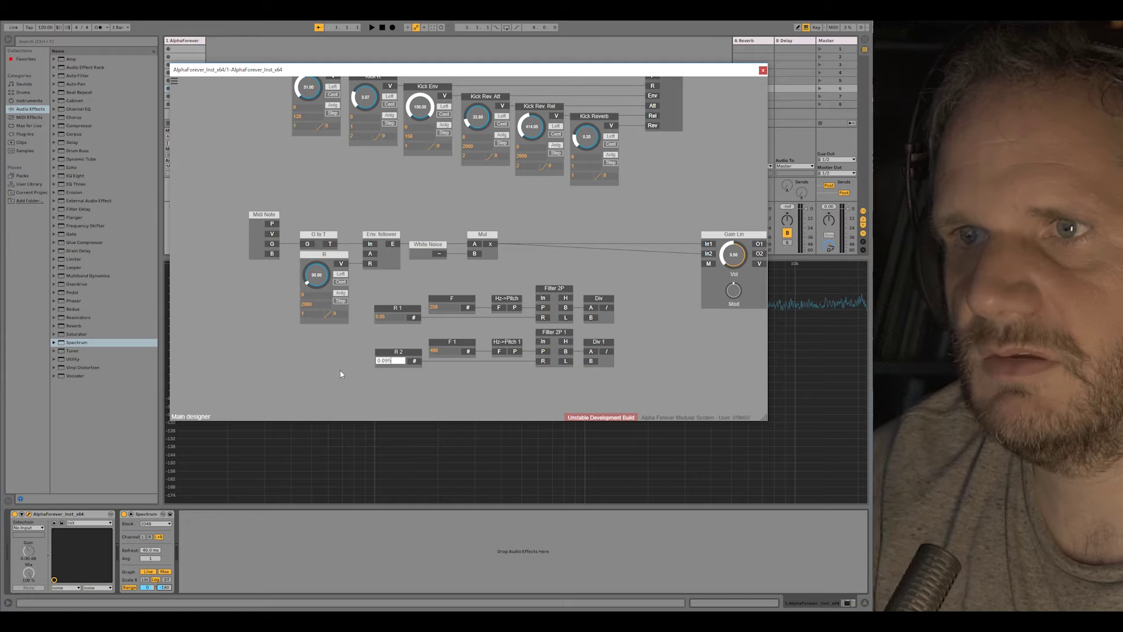
key("Return")
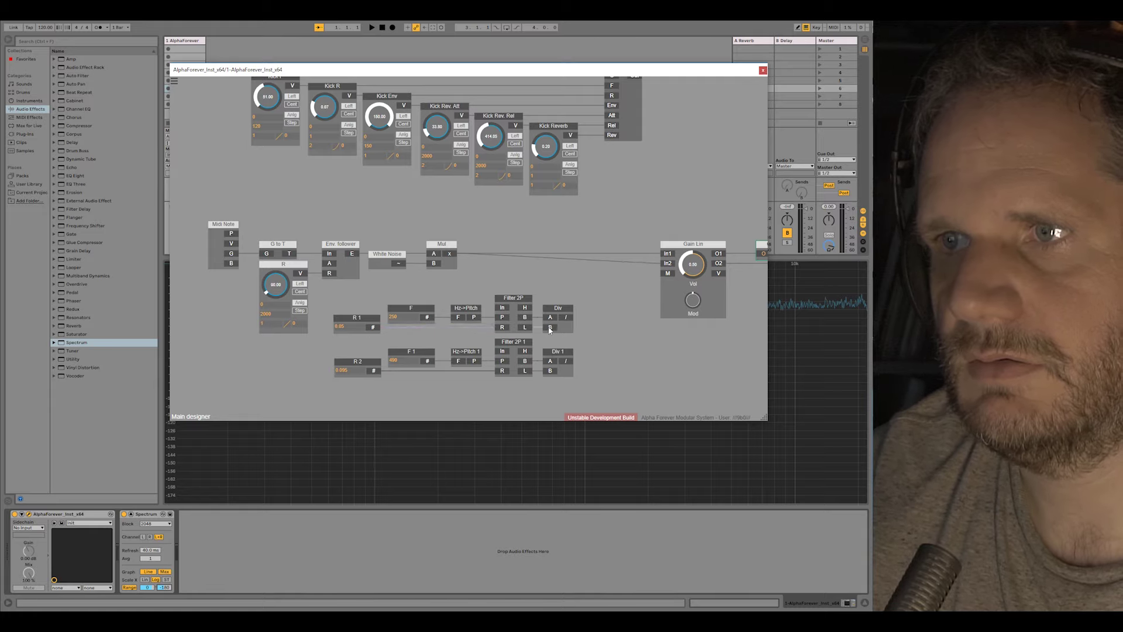
Place an Add module after the Div modules and connect both filter chains to its inputs.
right_click(592, 314)
type("add")
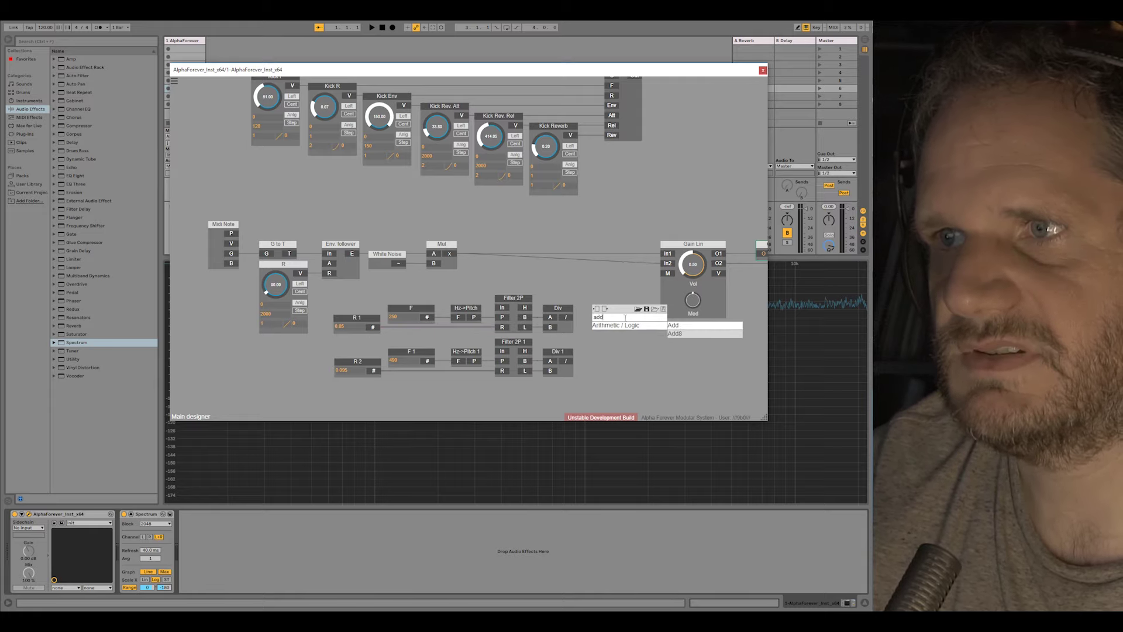
left_click(668, 323)
left_click_drag(595, 326, 601, 315)
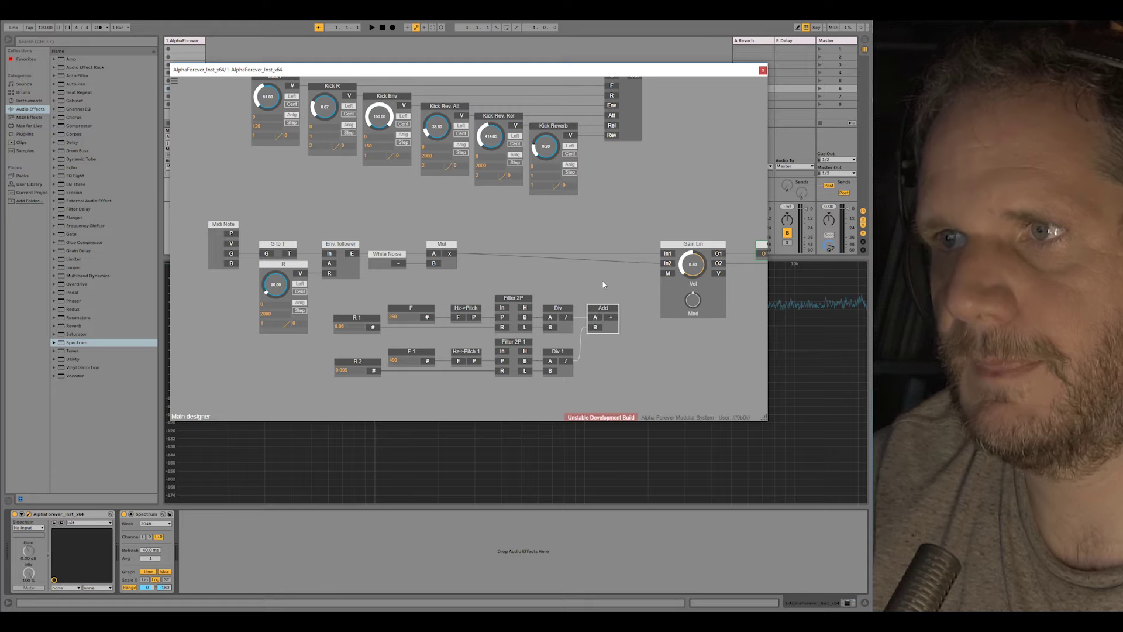
Feed the G to T trigger into both filters' In ports and route the Add output to both Gain Lin inputs.
scroll(576, 256, "down", 1)
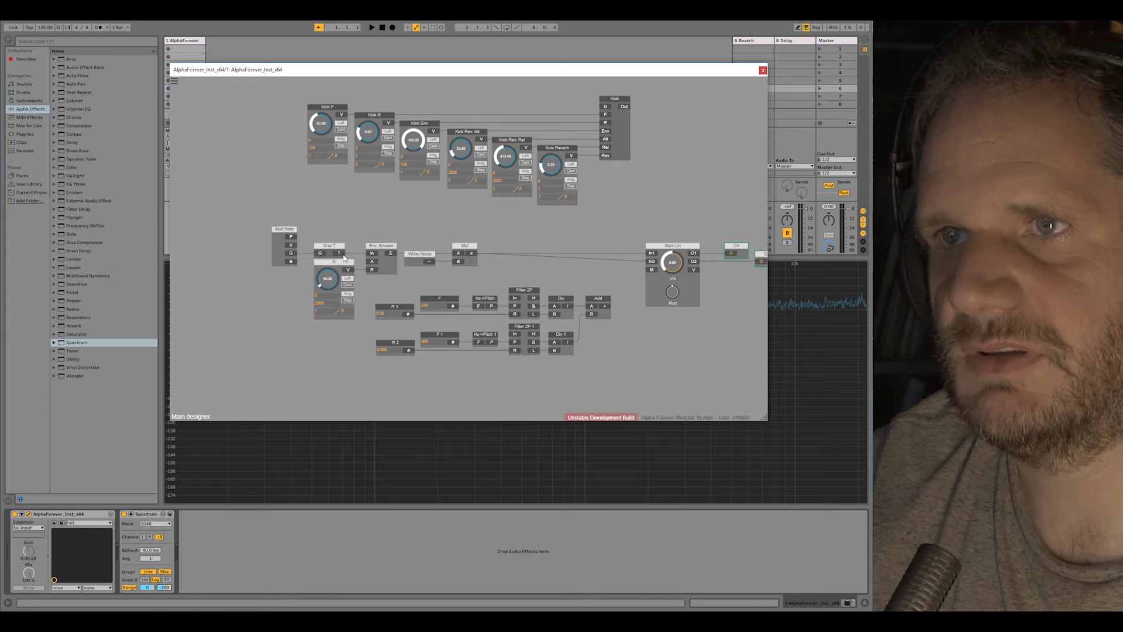
left_click_drag(466, 287, 515, 302)
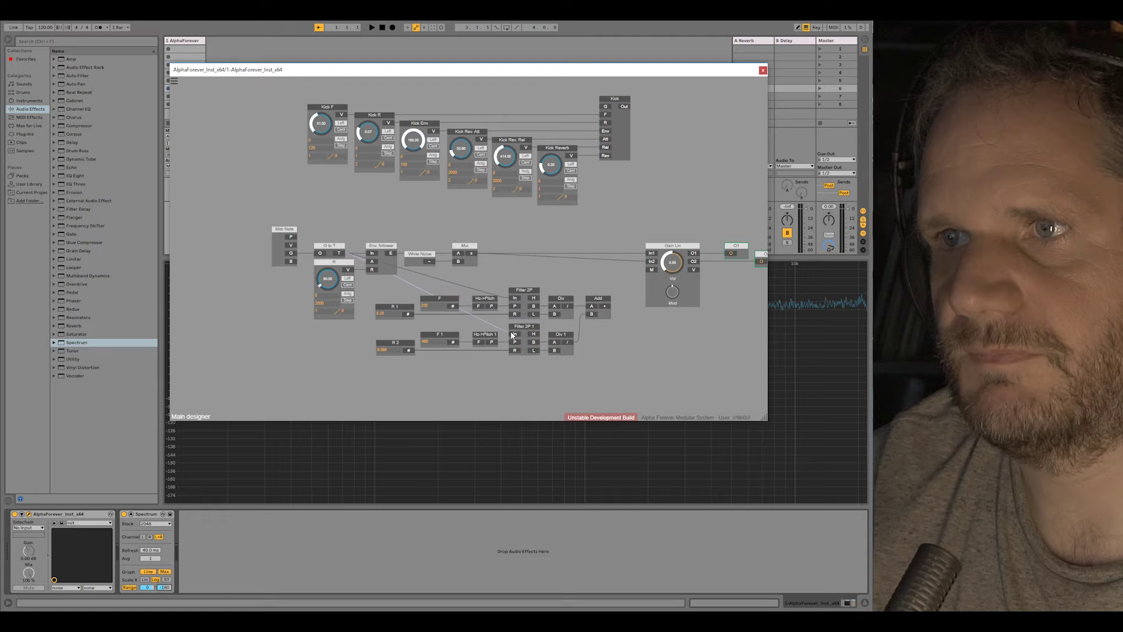
left_click_drag(512, 334, 514, 334)
left_click_drag(606, 307, 651, 264)
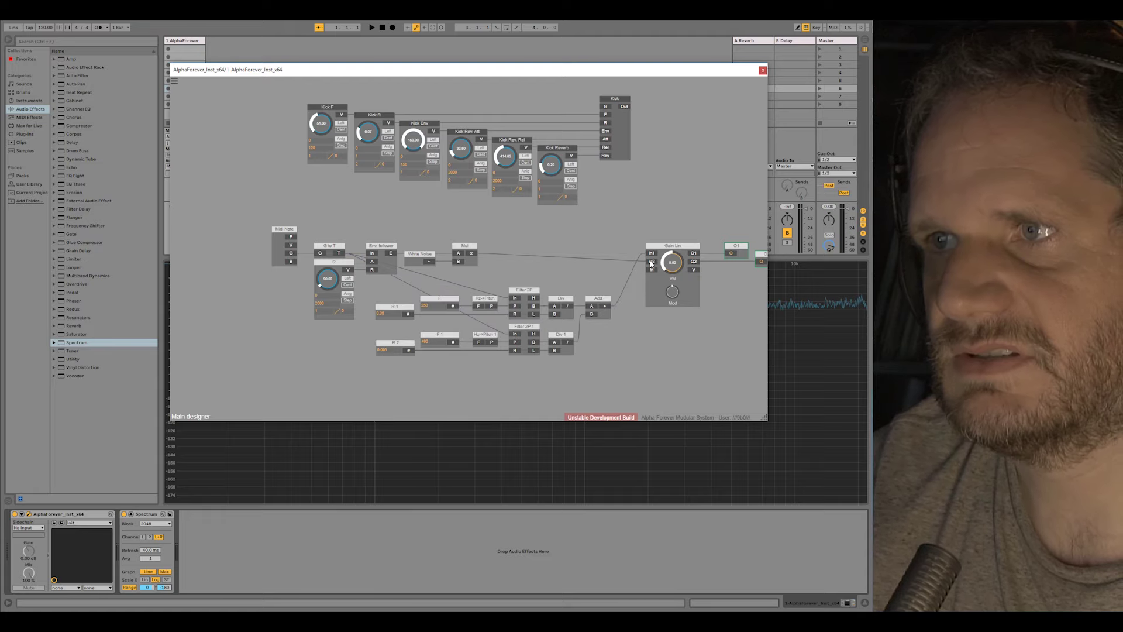
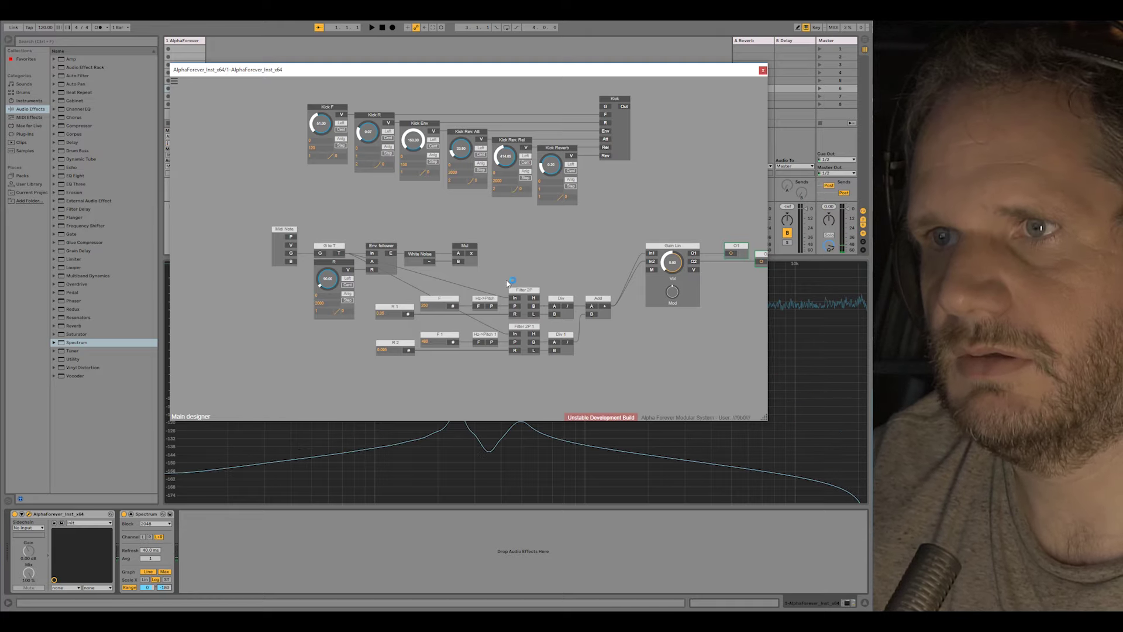
Replace the Add module with an Add8 that sums the noise Mul and both Divs into both Gain Lin inputs.
scroll(490, 250, "up", 1)
right_click(491, 250)
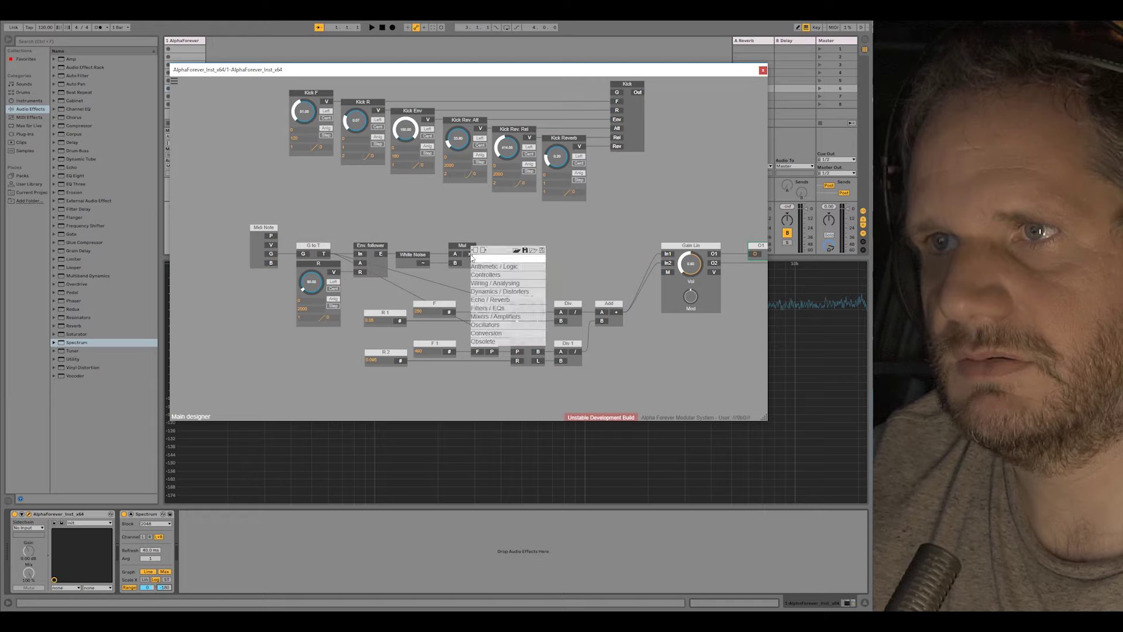
left_click(481, 220)
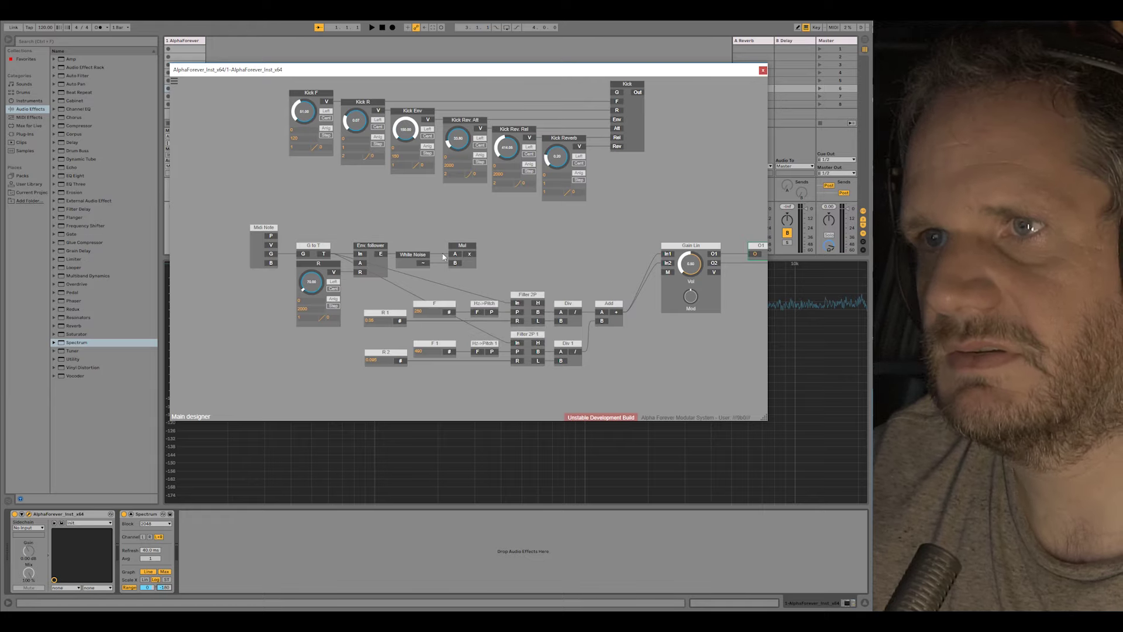
right_click(471, 257)
type("add")
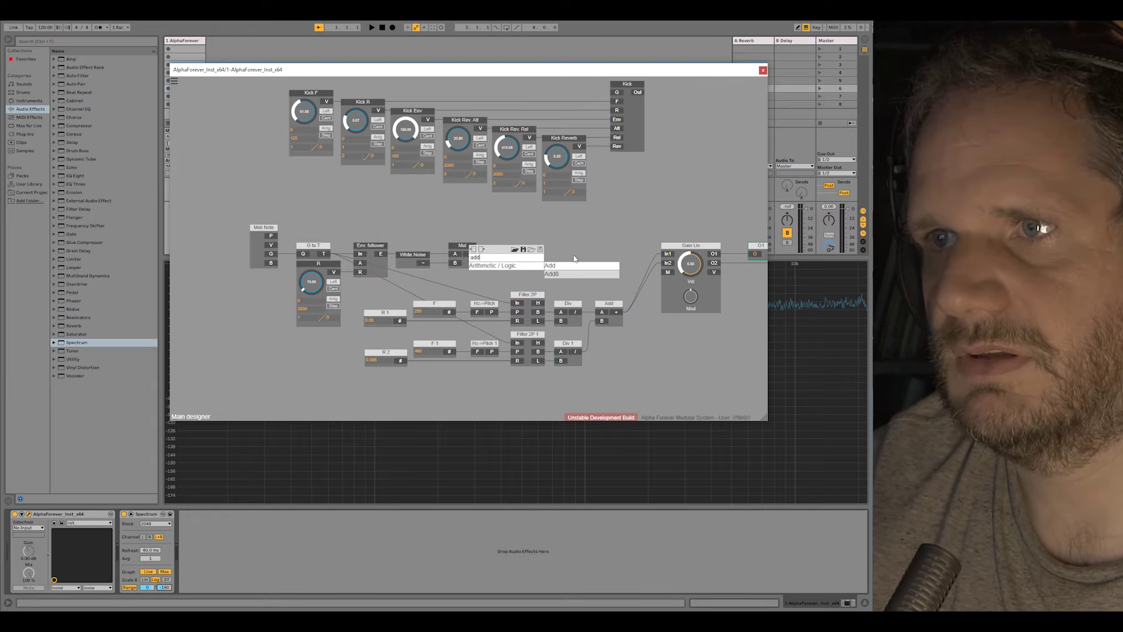
left_click(559, 274)
left_click_drag(529, 246, 642, 245)
key("Delete")
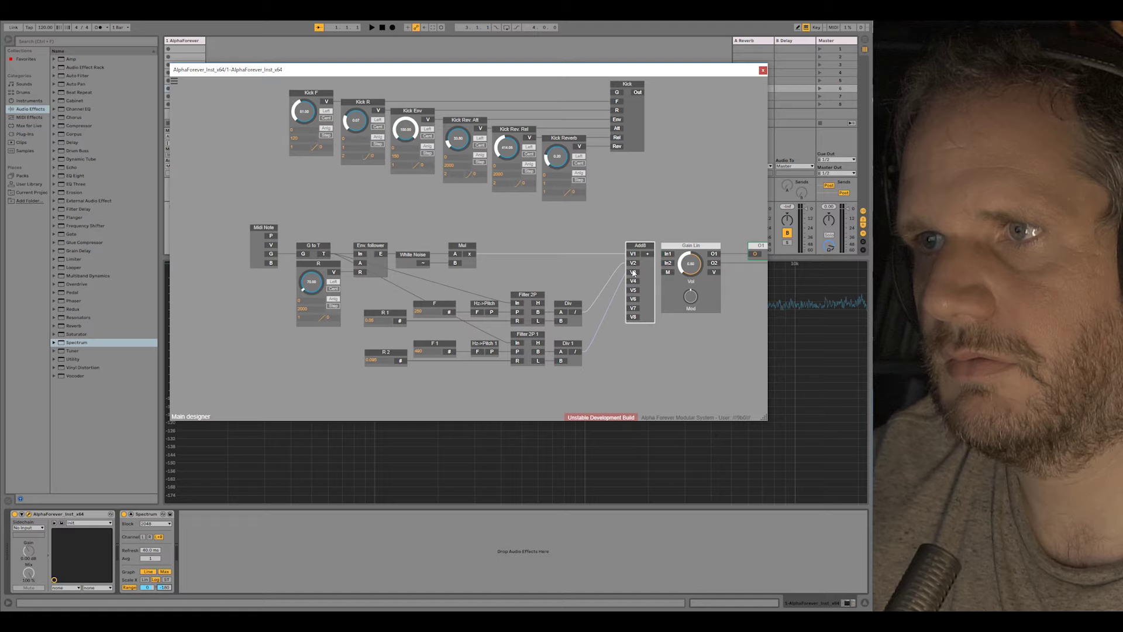
left_click_drag(641, 249, 668, 264)
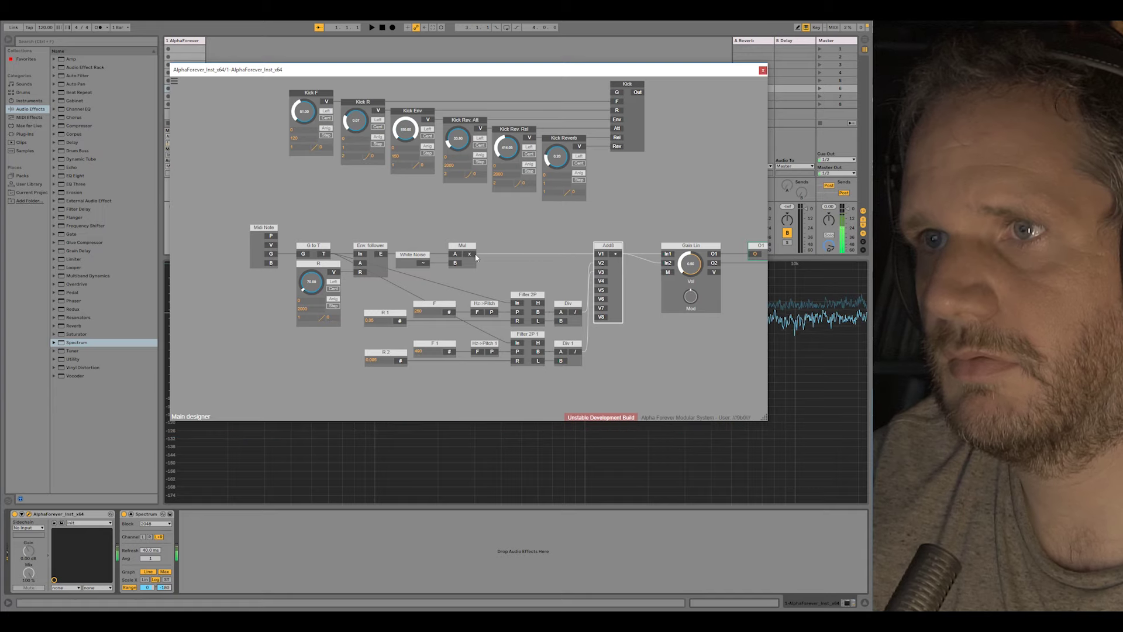
Insert a second Mul between the noise Mul and the Add8, and adjust the noise level with a knob on its B input.
right_click(472, 256)
type("mul")
left_click(550, 264)
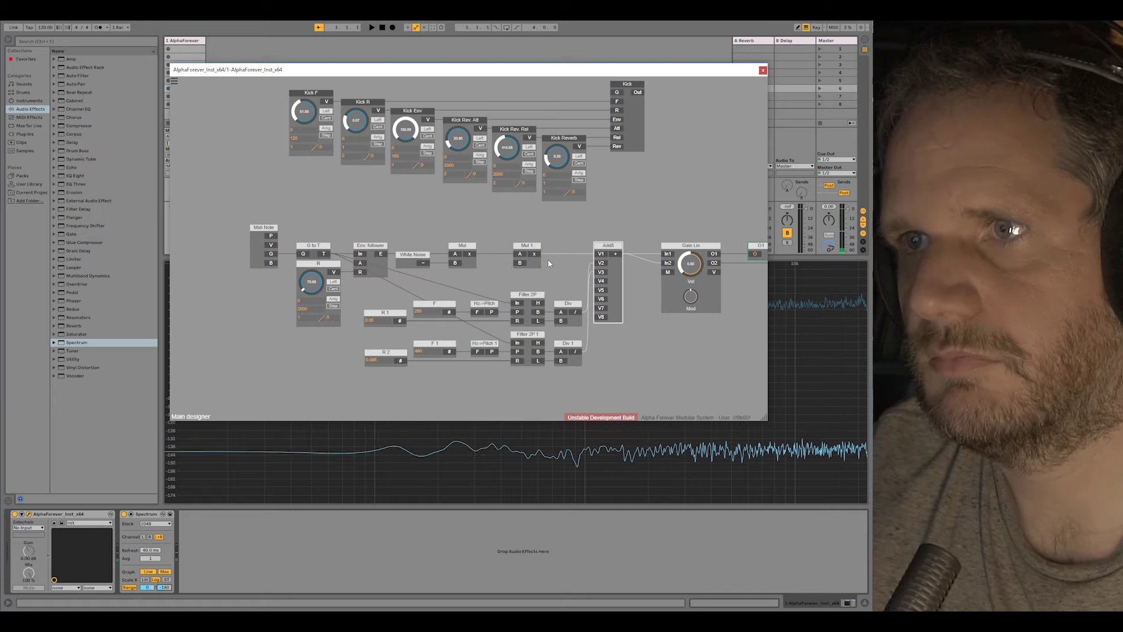
left_click_drag(530, 246, 561, 267)
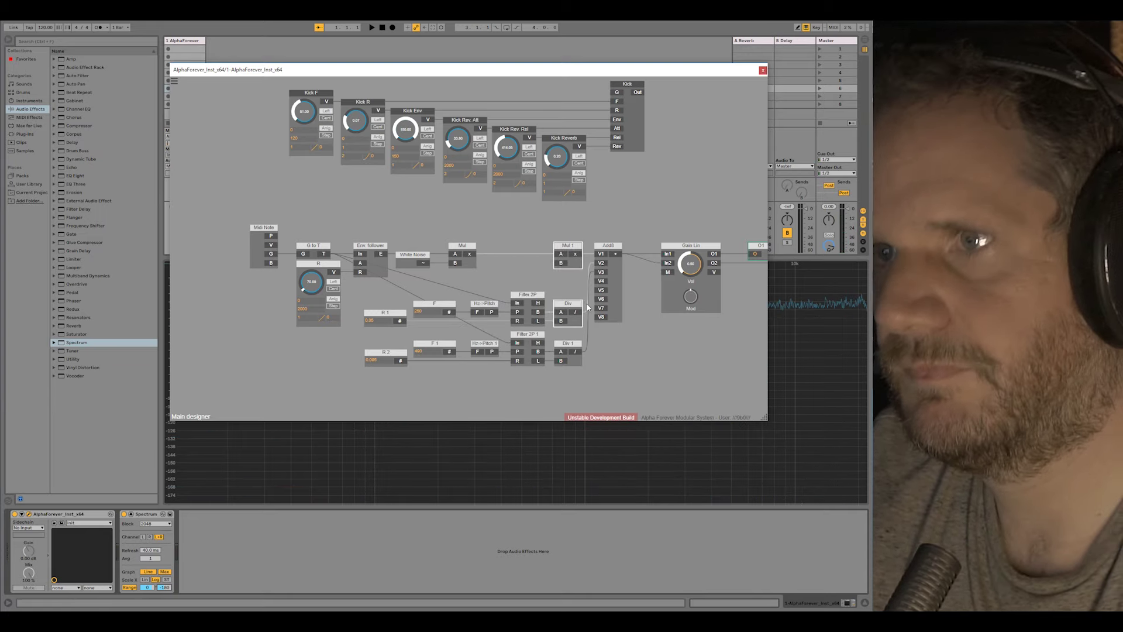
double_click(559, 265)
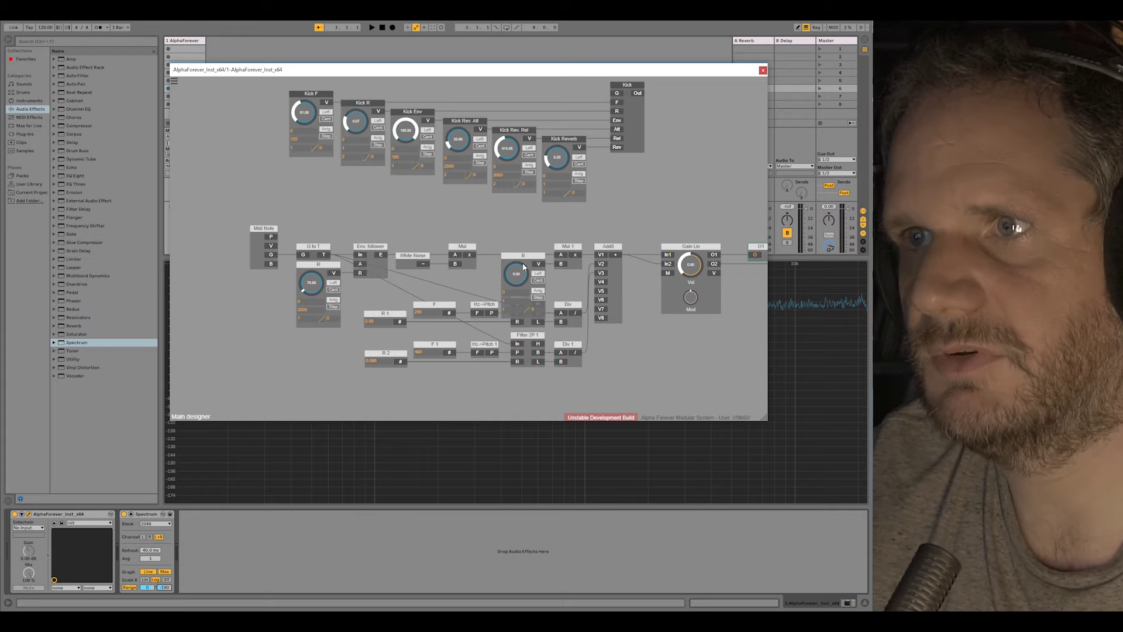
left_click_drag(520, 273, 519, 268)
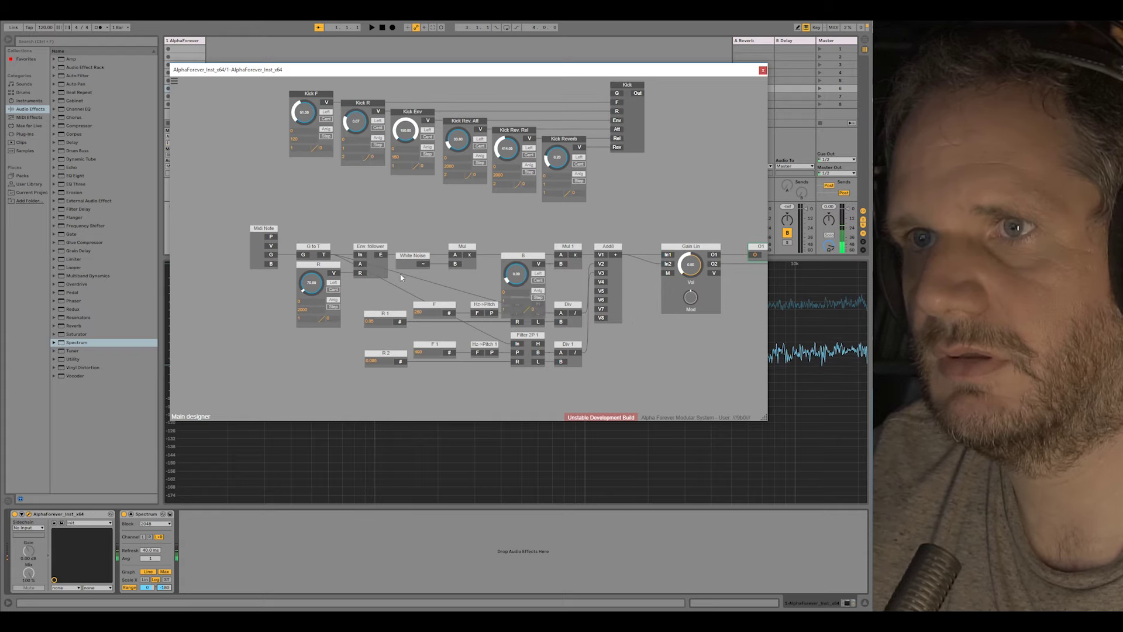
Adjust the release knob R, then set its maximum to 100 and its curve value to 2.
left_click_drag(314, 287, 314, 289)
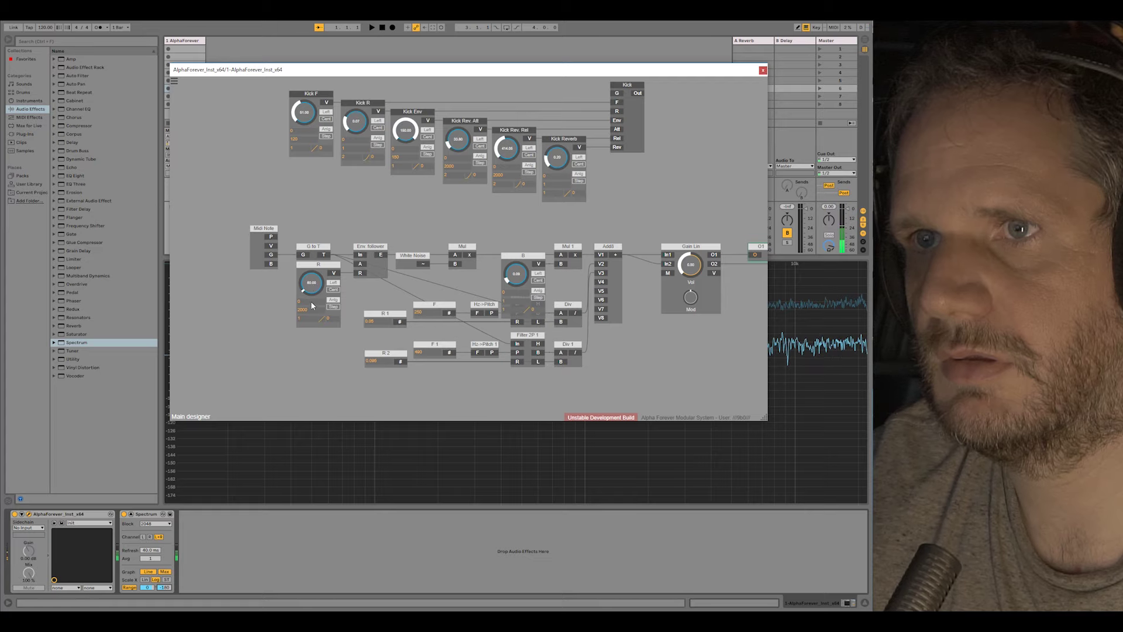
double_click(304, 310)
type("100")
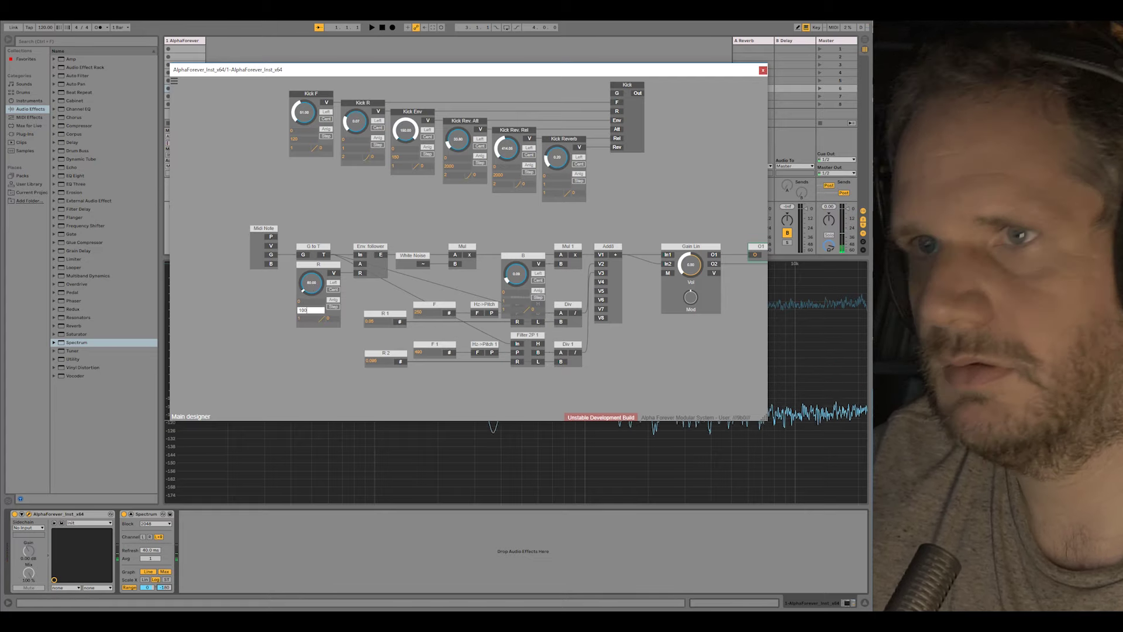
left_click(267, 310)
double_click(308, 319)
type("2")
key("Return")
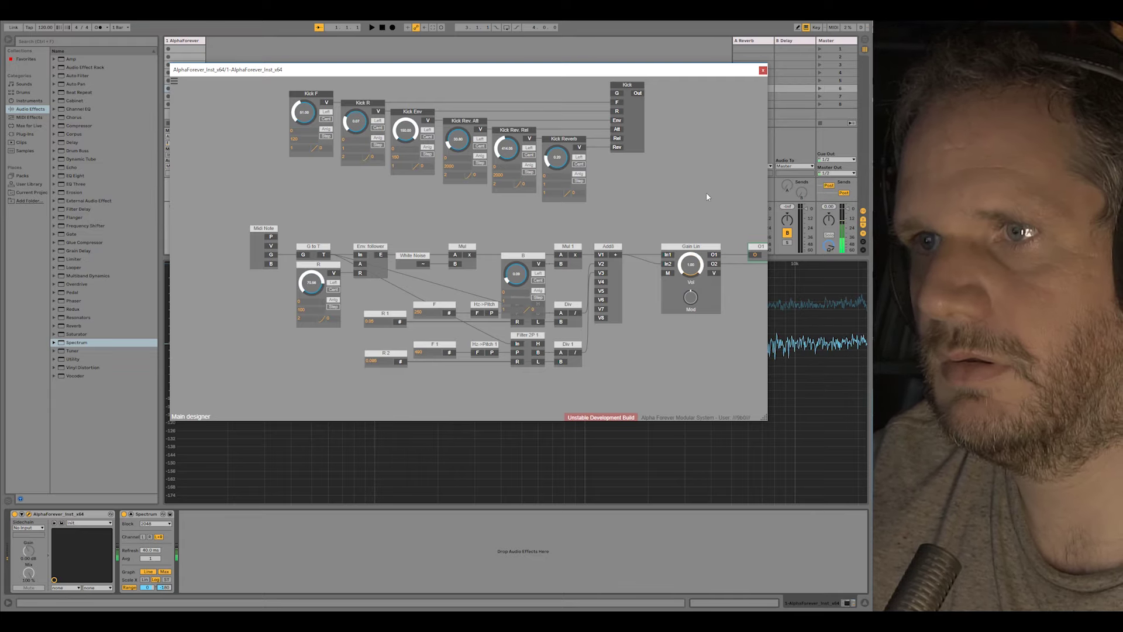
Move both filter chains down and shift the Midi Note to White Noise modules left to make room before the noise Mul.
left_click_drag(346, 388, 576, 338)
left_click(556, 308)
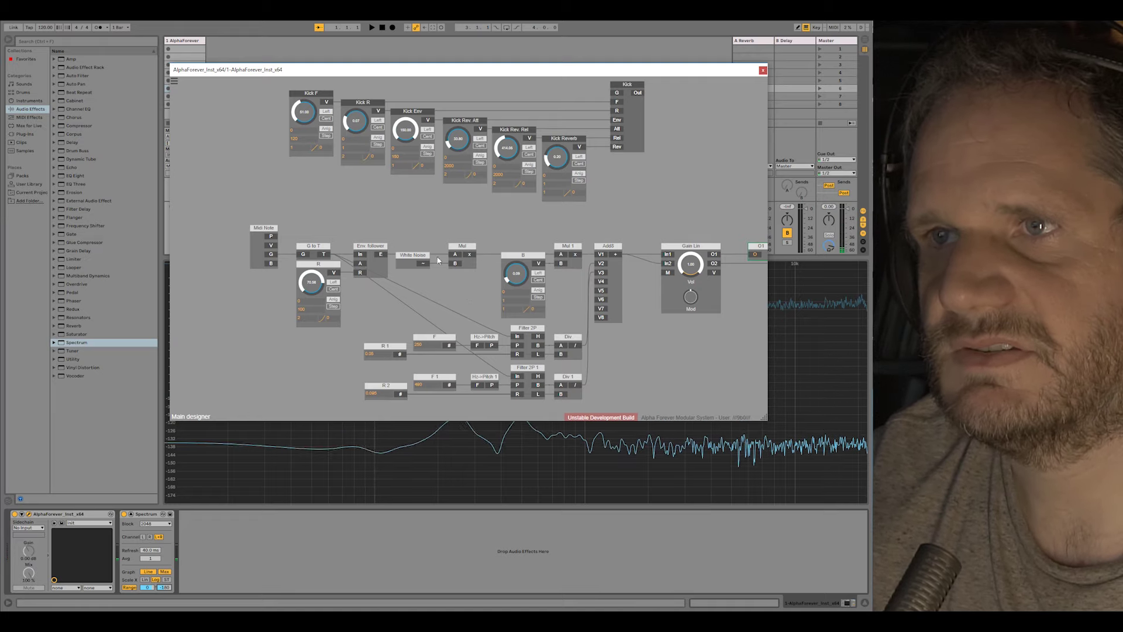
left_click_drag(462, 246, 480, 246)
left_click_drag(228, 338, 451, 214)
left_click_drag(411, 255, 345, 255)
left_click(385, 281)
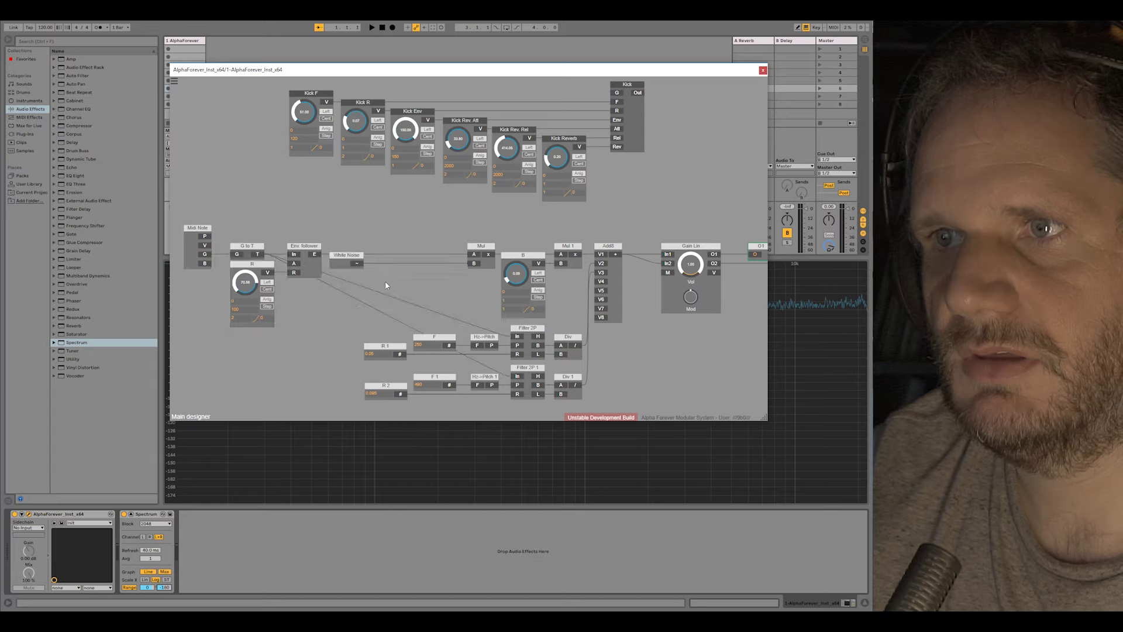
Insert a Filter 2P between the White Noise output and the first Mul's B input.
right_click(359, 256)
type("fil")
left_click(450, 285)
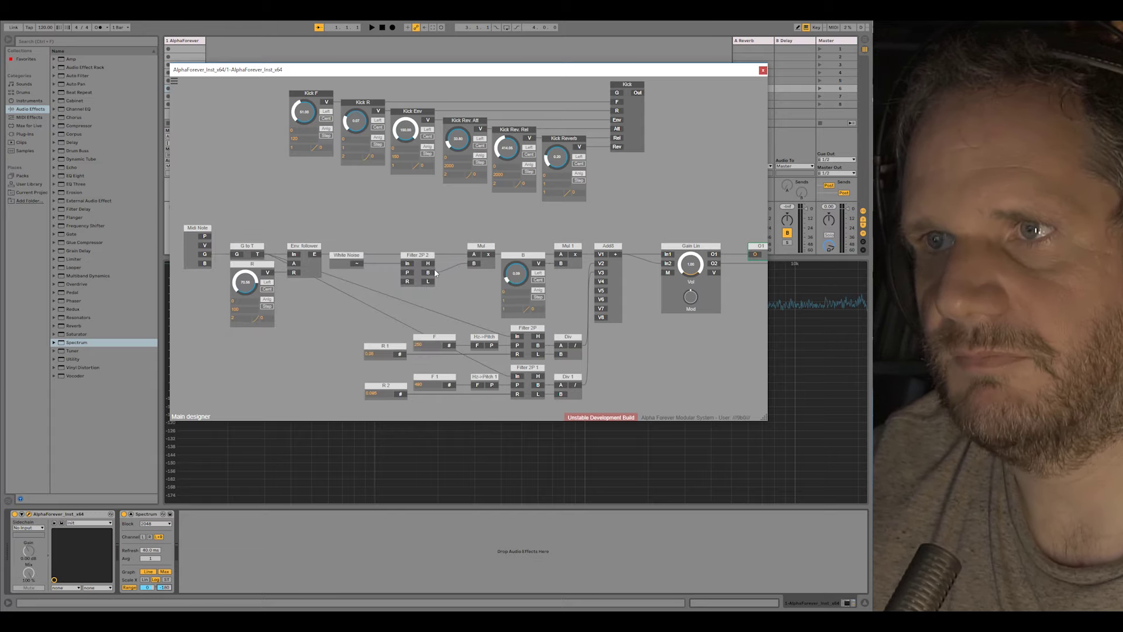
Reposition the White Noise and its new Filter 2P side by side above the envelope line.
left_click_drag(417, 255, 417, 246)
left_click_drag(351, 255, 436, 223)
left_click(356, 248)
left_click(416, 248, "shift")
left_click(409, 241)
left_click_drag(363, 223, 386, 223)
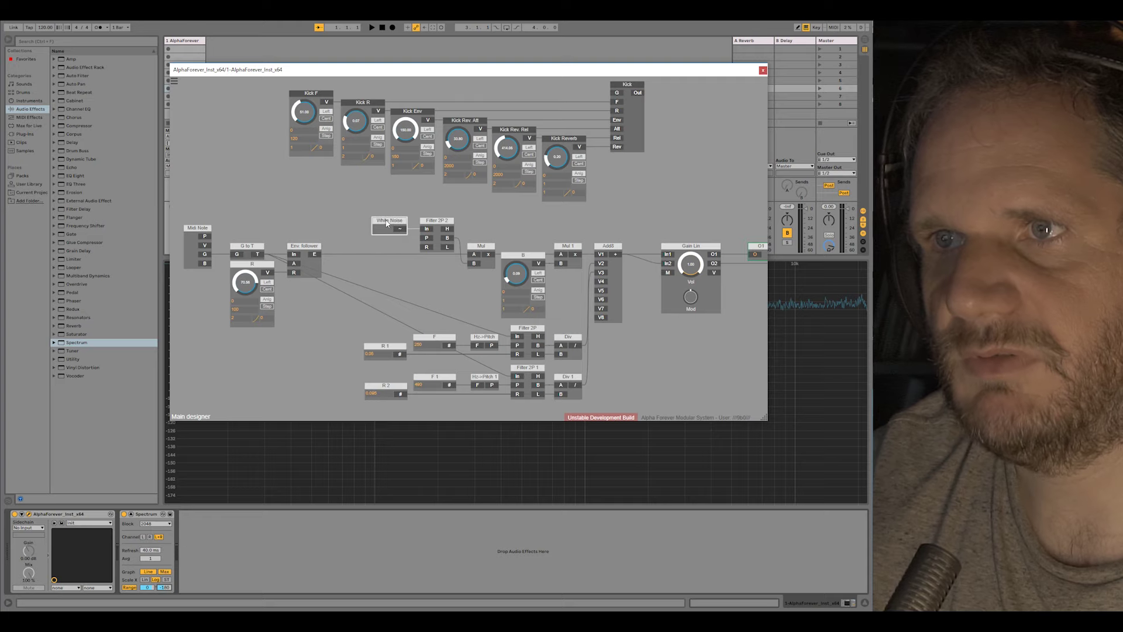
Insert a Con module in the trigger wire to Filter 2P's In input and place it near the Env follower.
left_click_drag(327, 293, 435, 295)
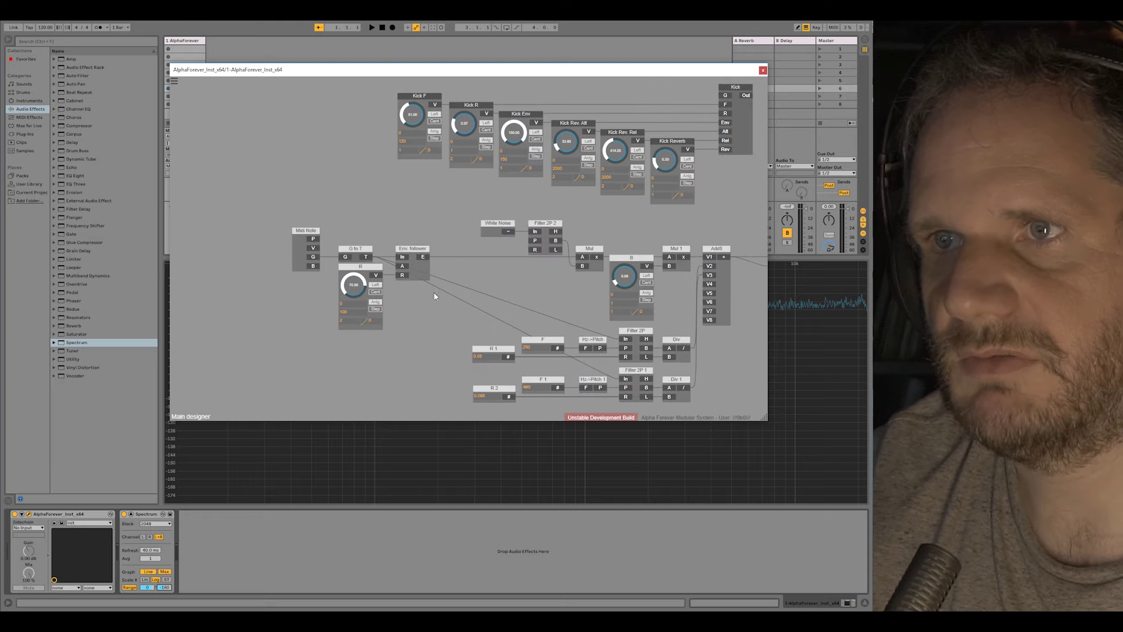
right_click(625, 342)
mouse_move(649, 358)
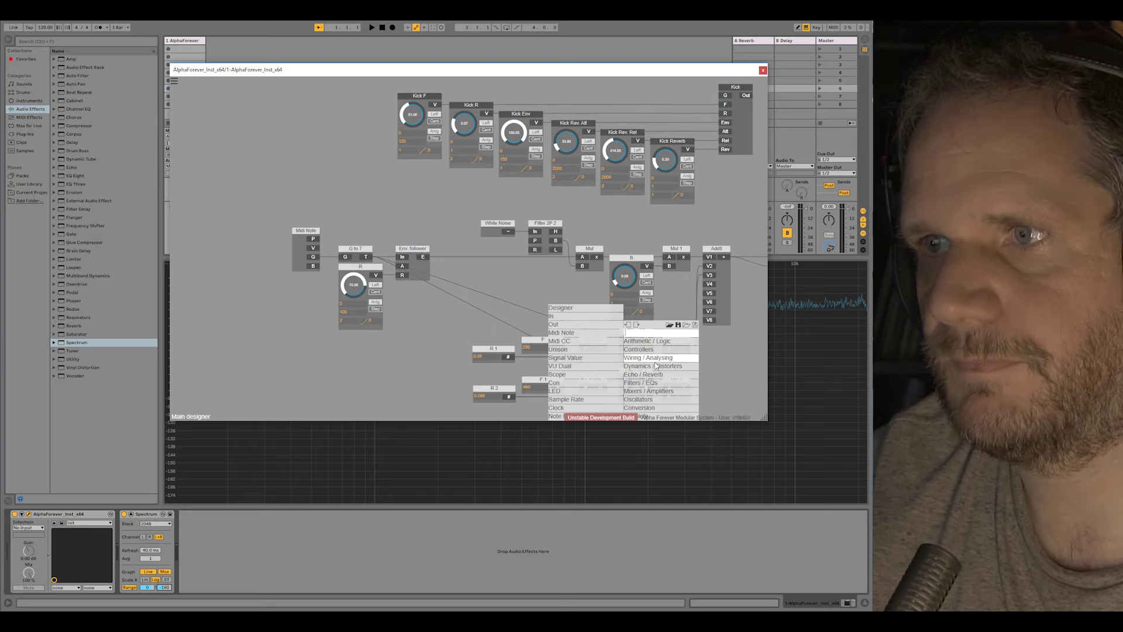
left_click(567, 384)
left_click_drag(571, 332, 425, 327)
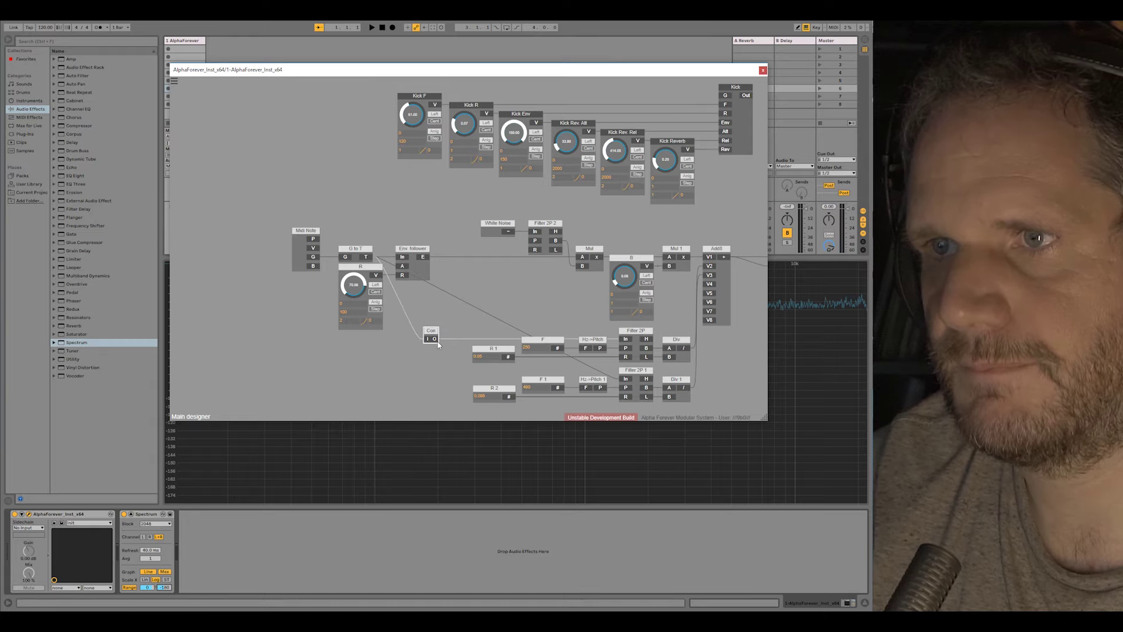
Insert a second Con module before Filter 2P 1's In input and move it below and right of the first Con.
left_click_drag(639, 382, 628, 379)
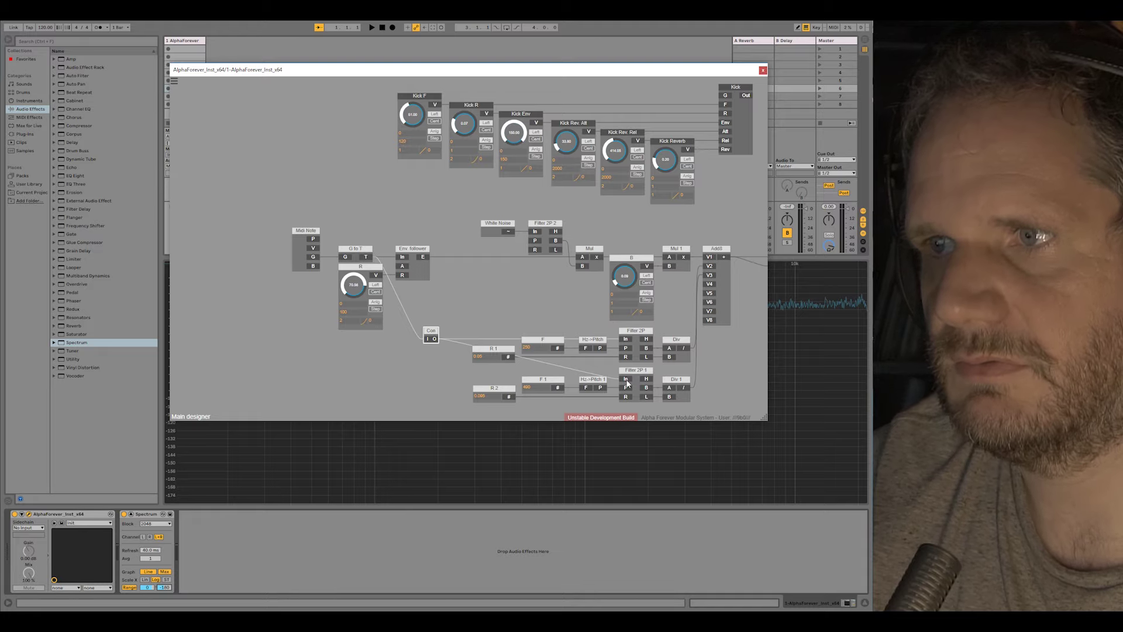
right_click(628, 384)
mouse_move(635, 345)
left_click(584, 375)
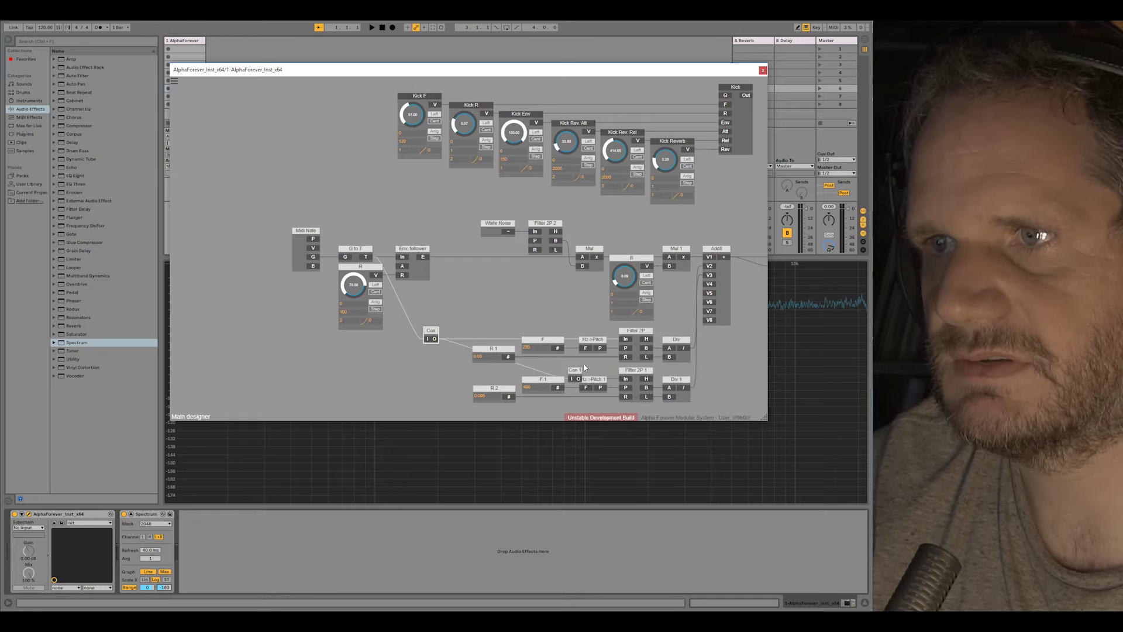
left_click_drag(577, 372, 458, 370)
left_click(465, 337)
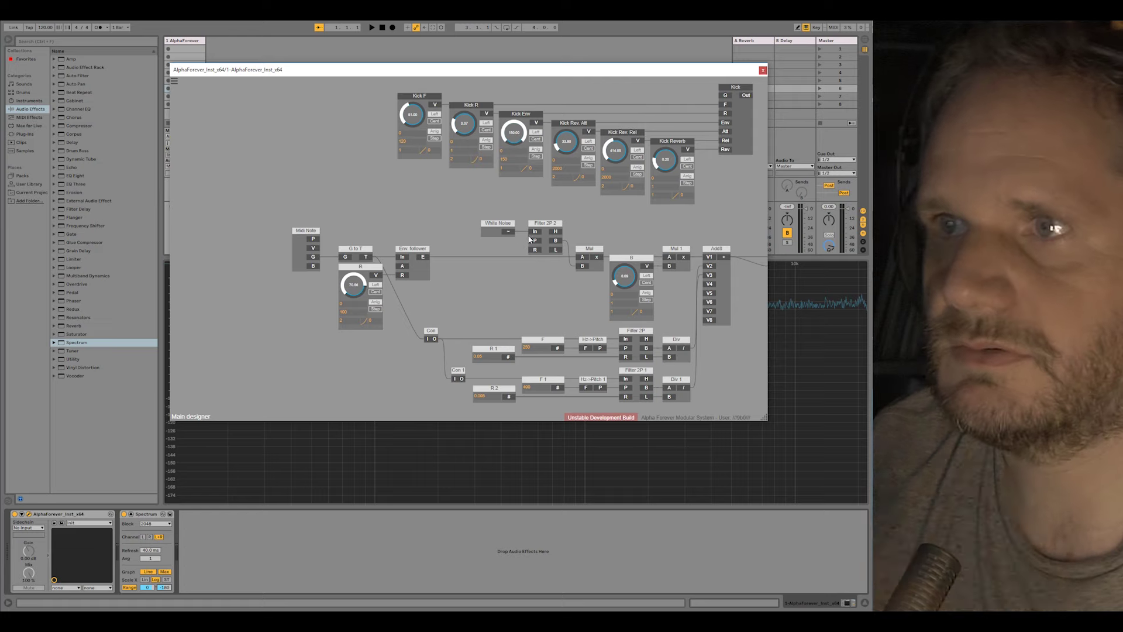
Line up Con and Con 1 beneath the Env follower.
left_click_drag(278, 210, 427, 332)
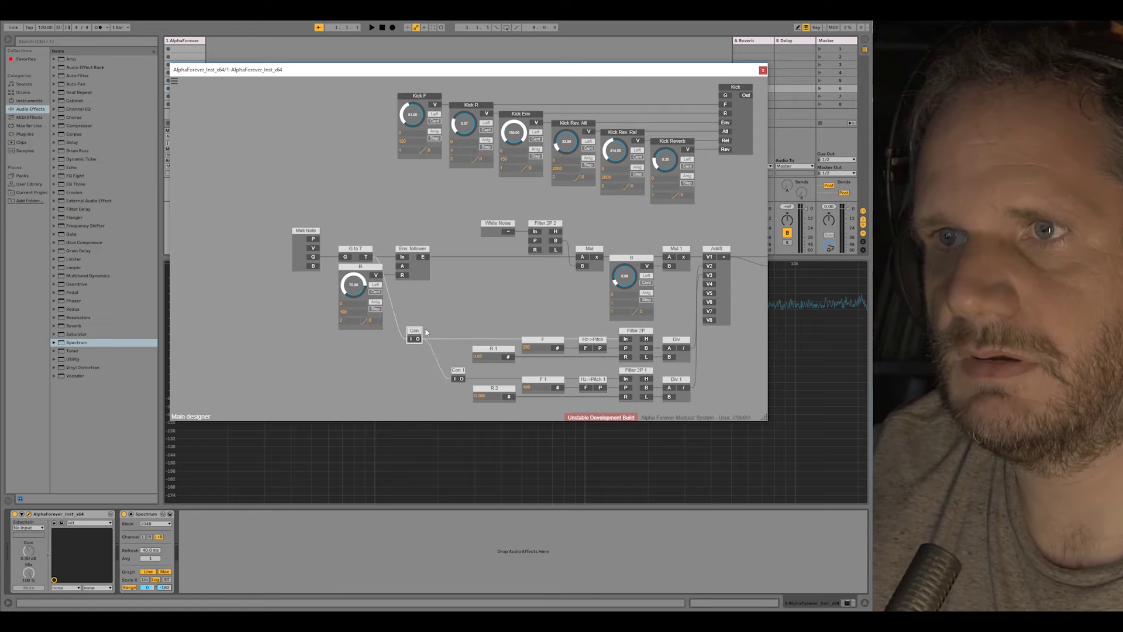
left_click(414, 248, "shift")
key("l")
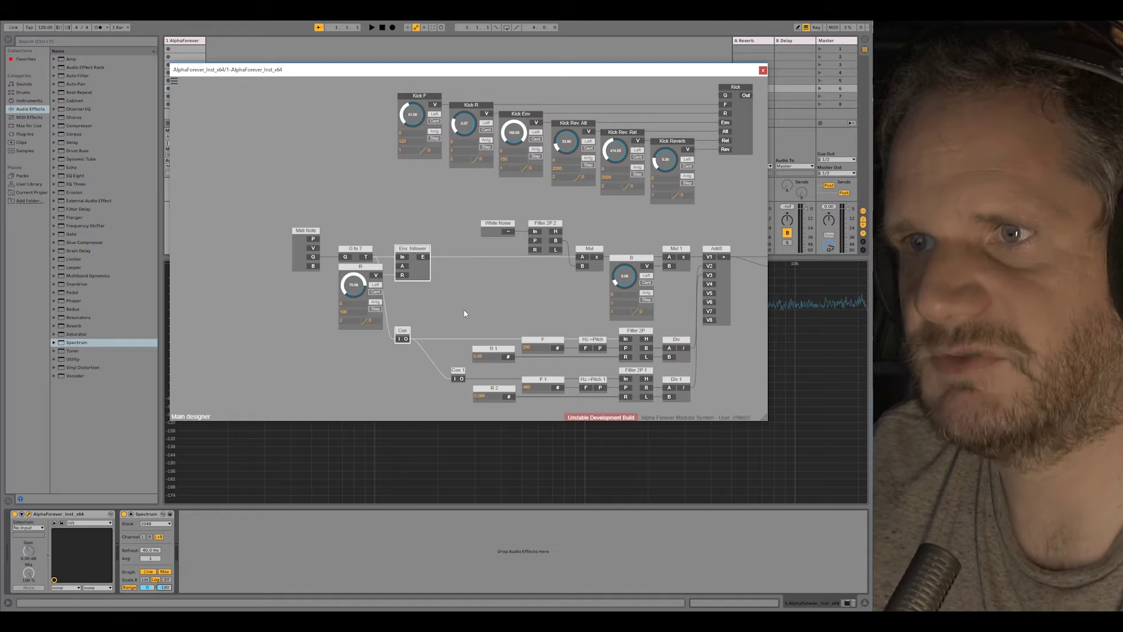
left_click(463, 309)
left_click_drag(458, 372, 408, 367)
left_click(420, 255, "shift")
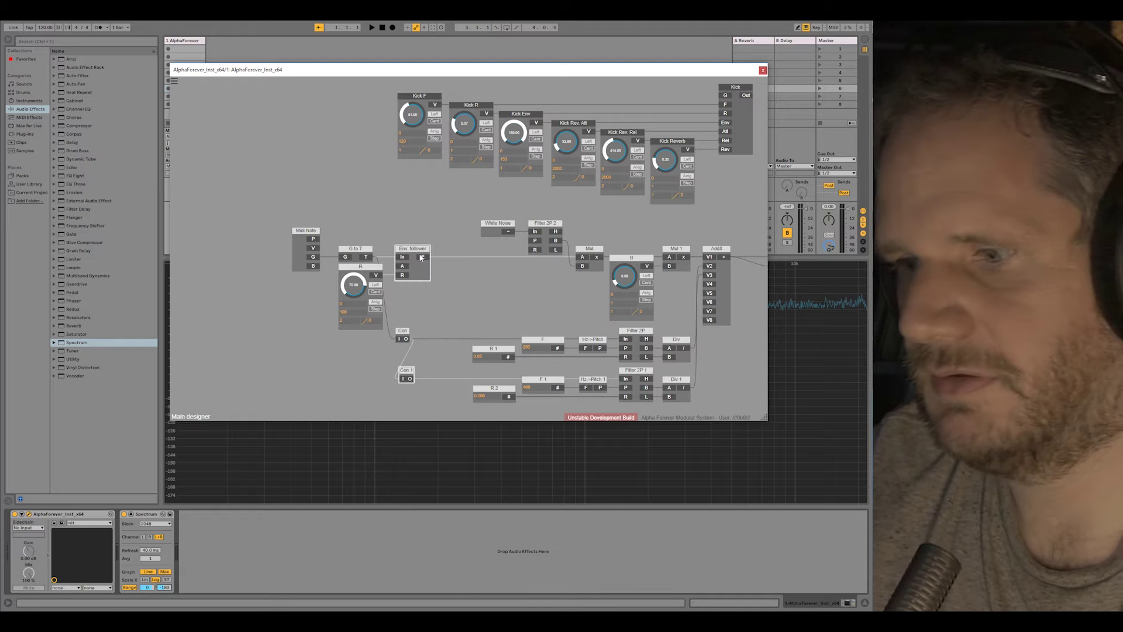
key("r")
Shift the Midi Note, trigger, envelope and Con modules left, with the Env follower close to the G to T module.
left_click_drag(426, 374, 263, 194)
left_click(386, 309)
left_click_drag(419, 253, 364, 254)
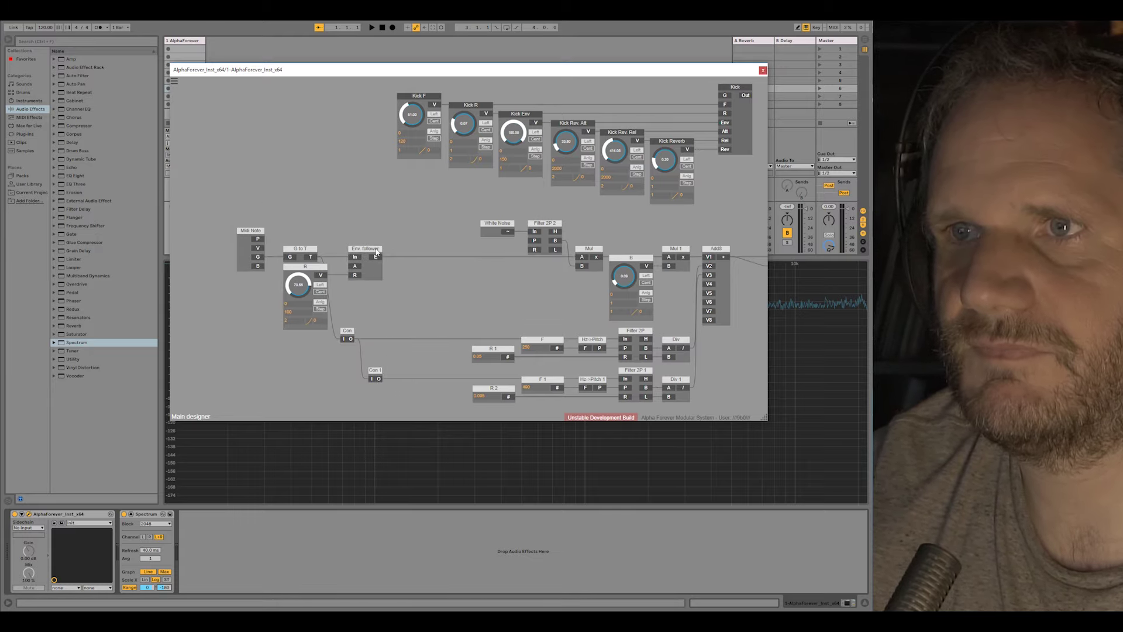
key("l")
left_click(412, 314)
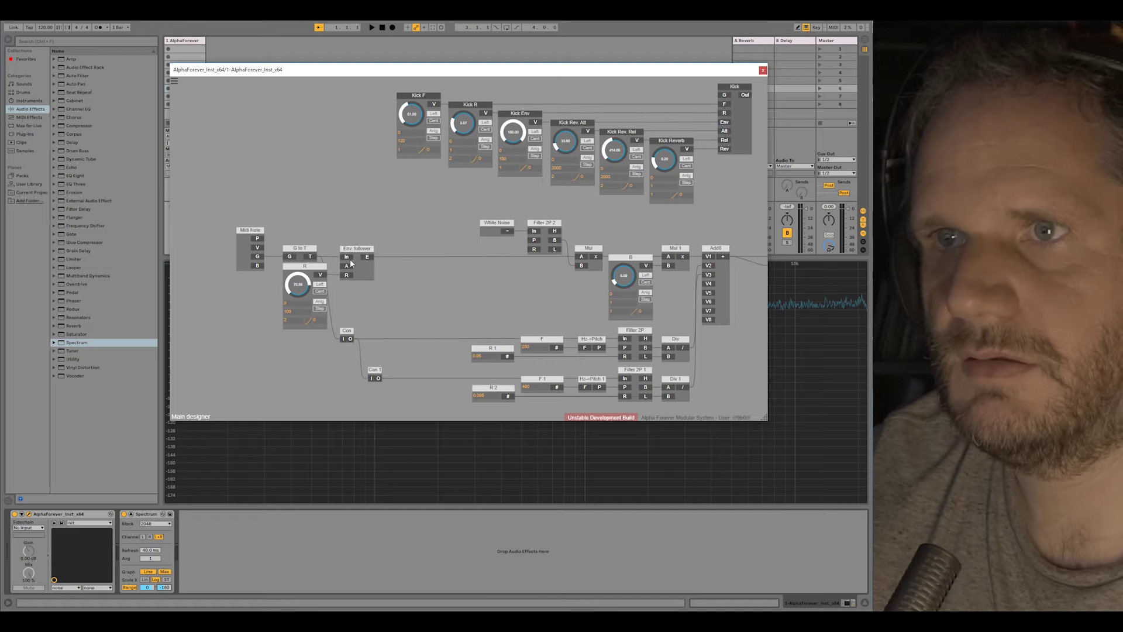
Add an Hz->Pitch converter to the P input of Filter 2P 2 and place it left of the White Noise.
right_click(534, 246)
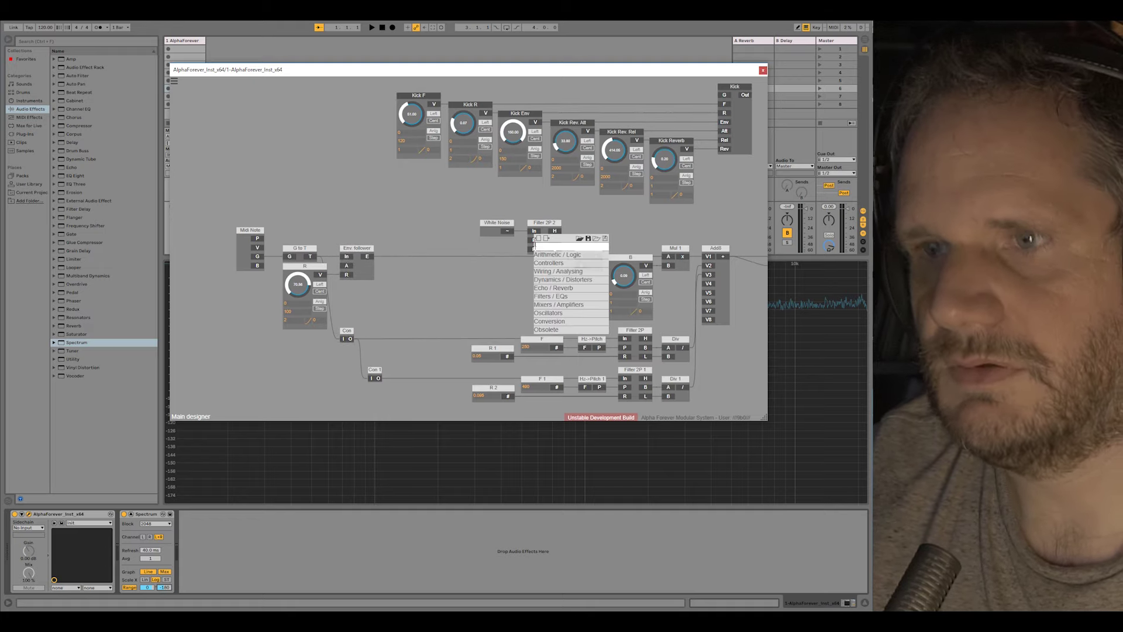
type("hz")
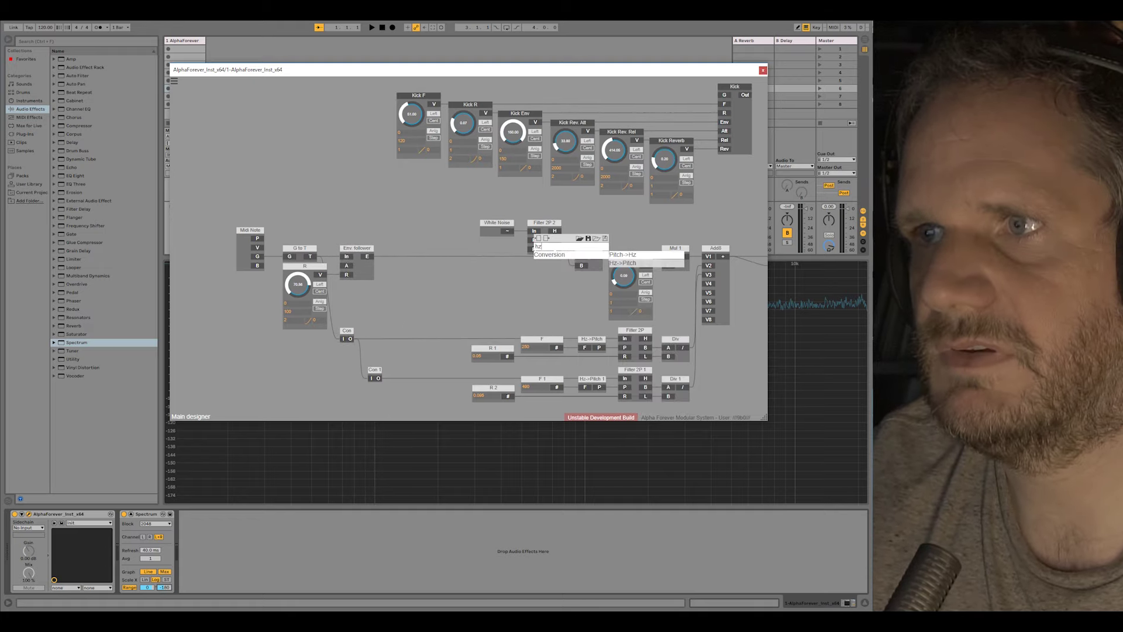
left_click(623, 263)
mouse_move(478, 231)
left_mouse_down()
mouse_move(448, 231)
mouse_move(488, 242)
left_mouse_up()
double_click(533, 250)
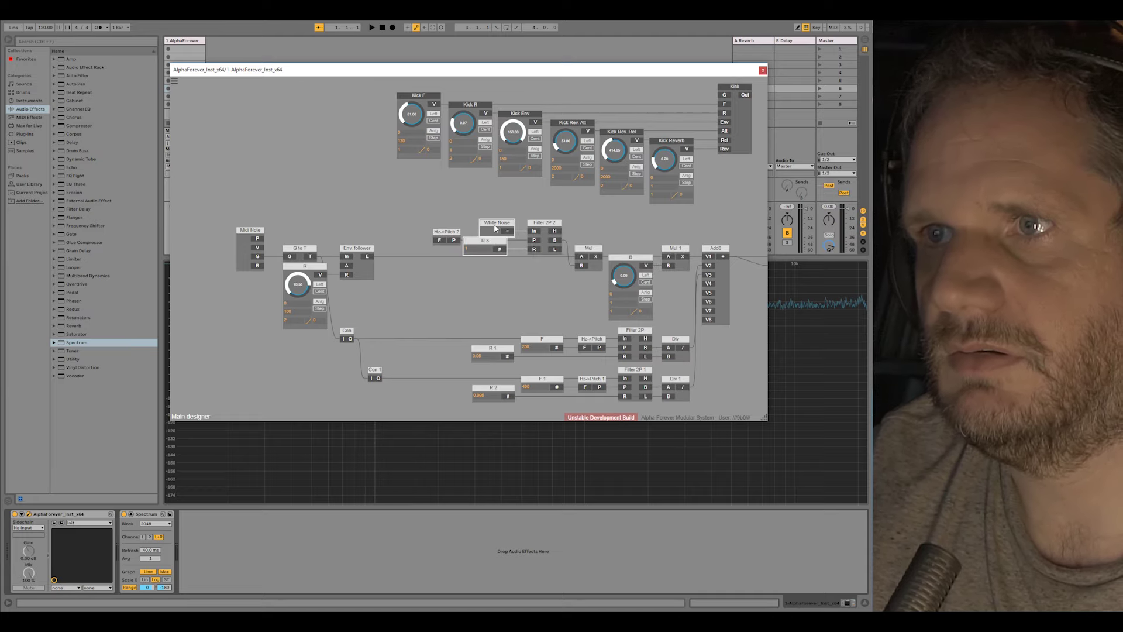
key("r")
left_click(498, 241)
key("Delete")
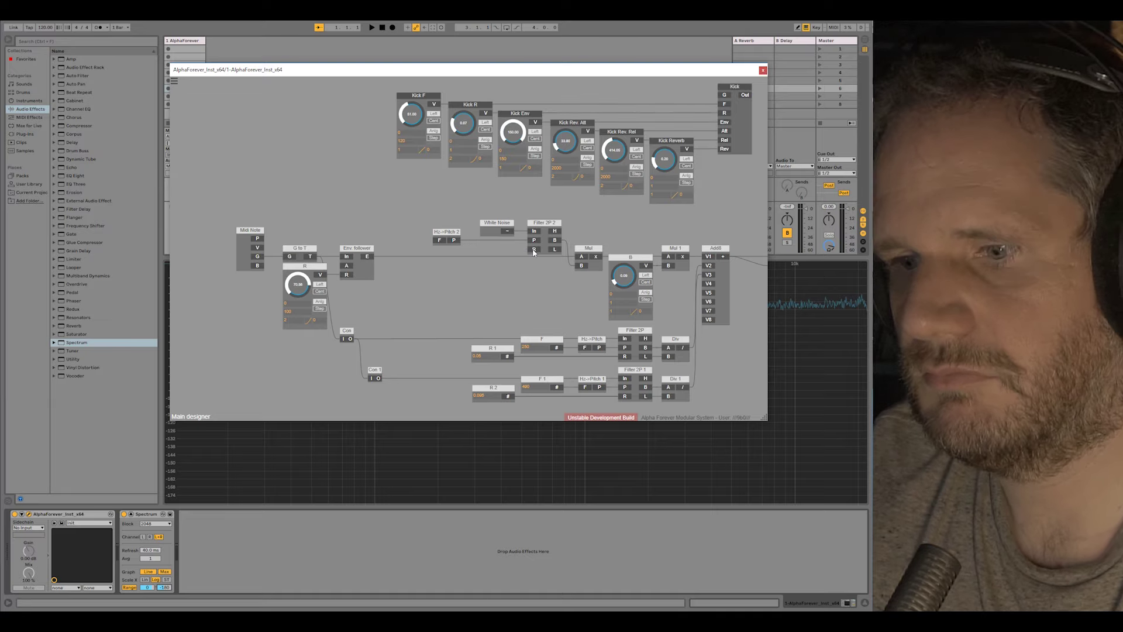
Add a knob to the R input of Filter 2P 2, and shift the noise filter group left away from the Mul.
double_click(534, 251)
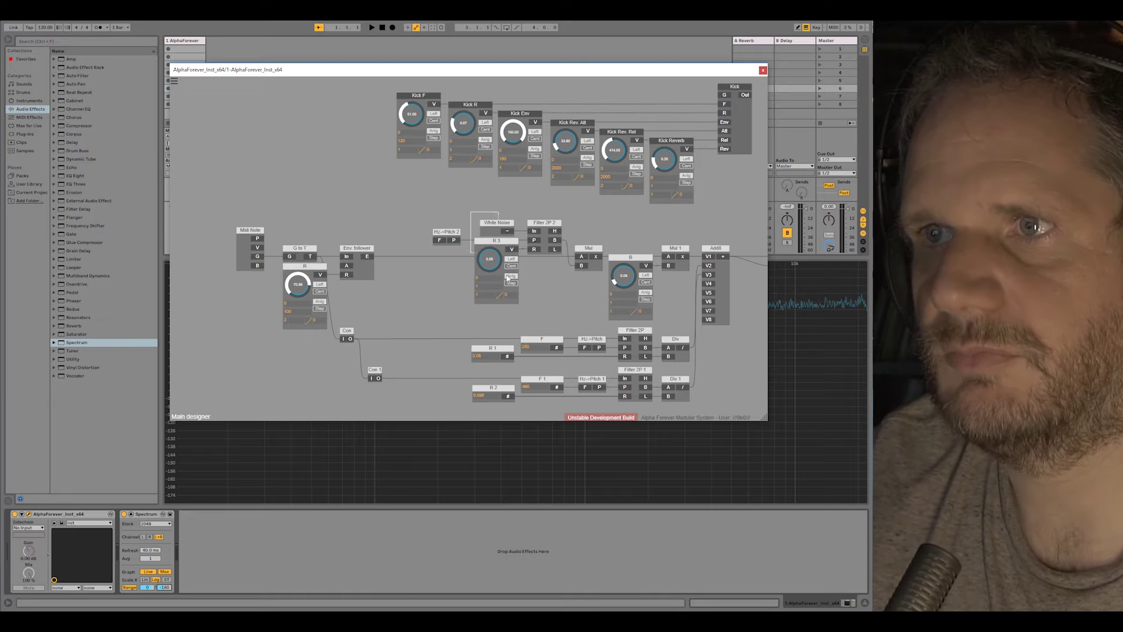
left_click_drag(507, 279, 531, 316)
key("r")
left_click(543, 264)
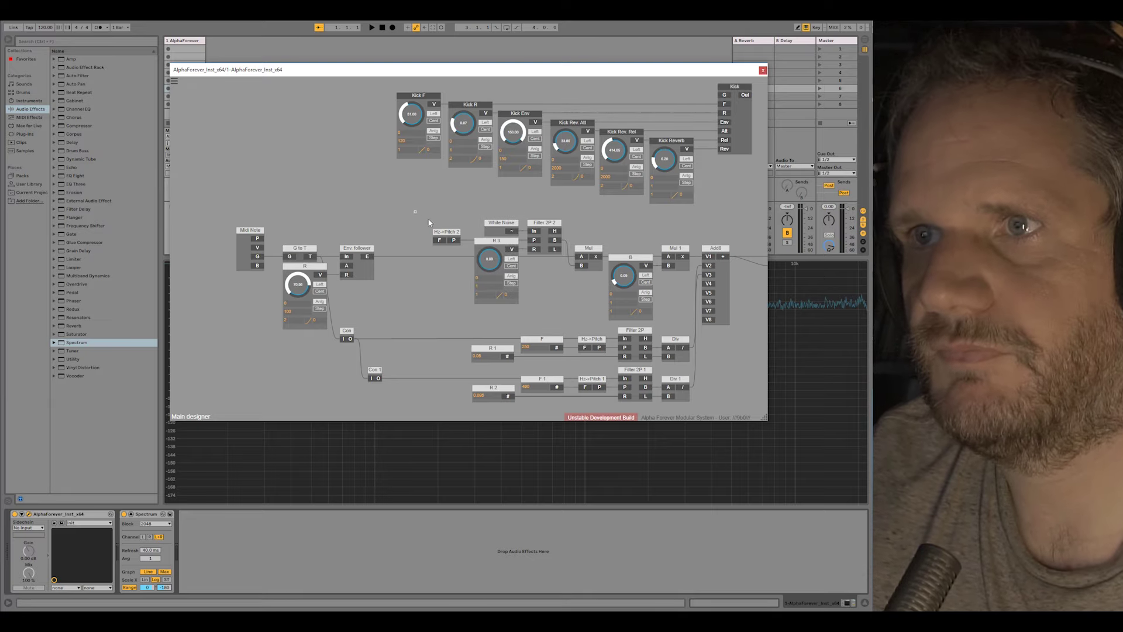
left_click_drag(429, 222, 572, 303)
left_click_drag(553, 225, 534, 225)
left_click_drag(547, 233, 546, 234)
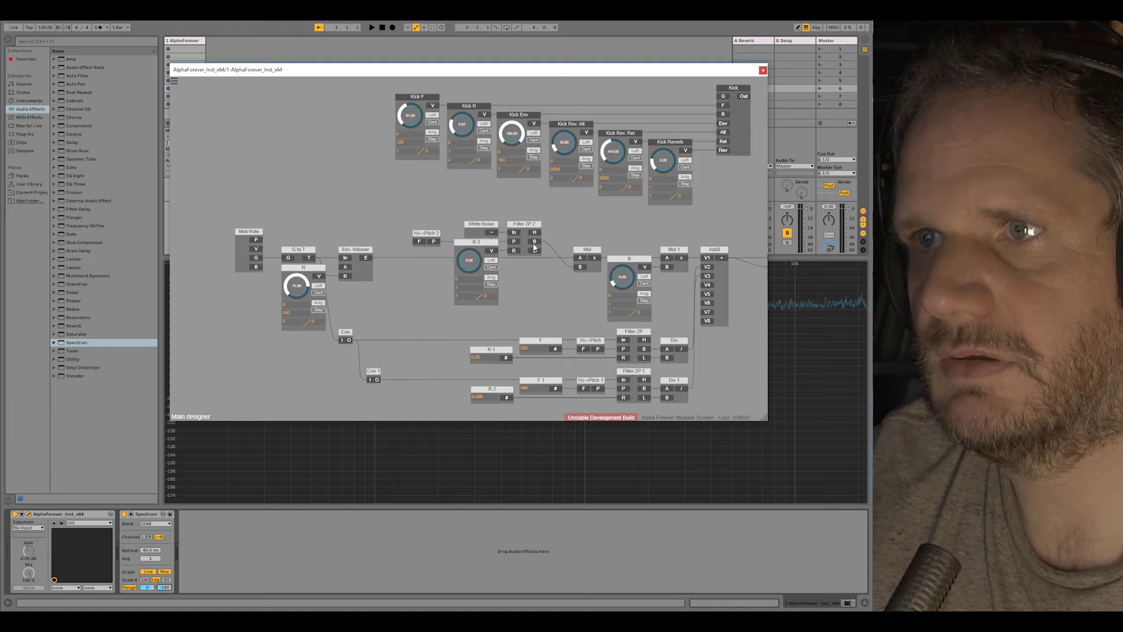
Insert a Div between Filter 2P 2's B output and the Mul, spacing the noise filter modules out to its left.
right_click(534, 245)
type("di")
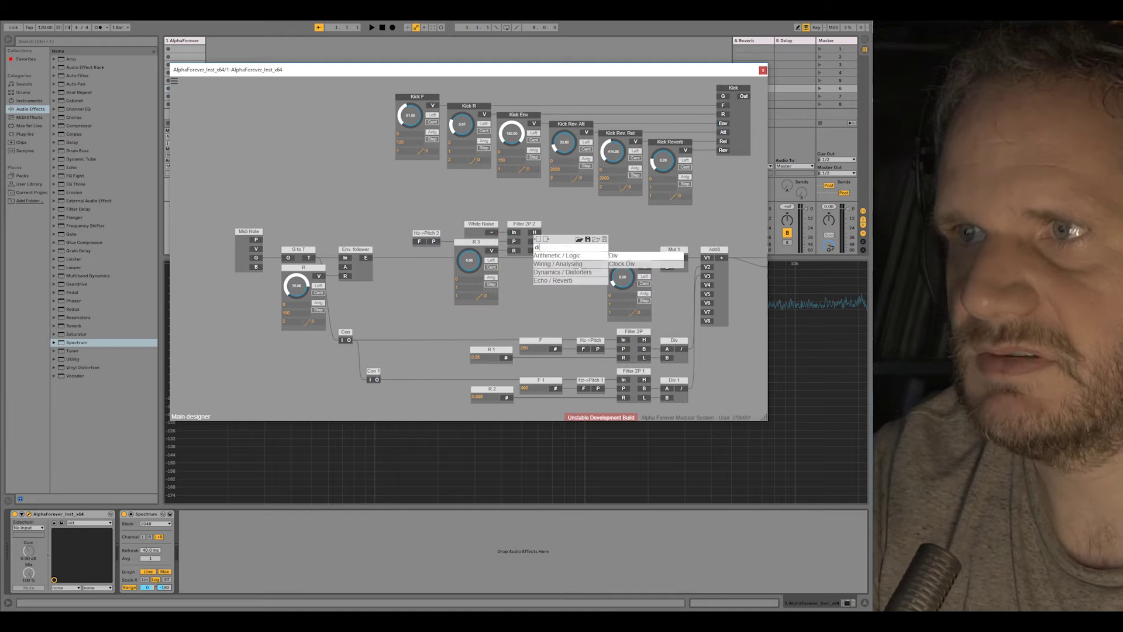
left_click(613, 256)
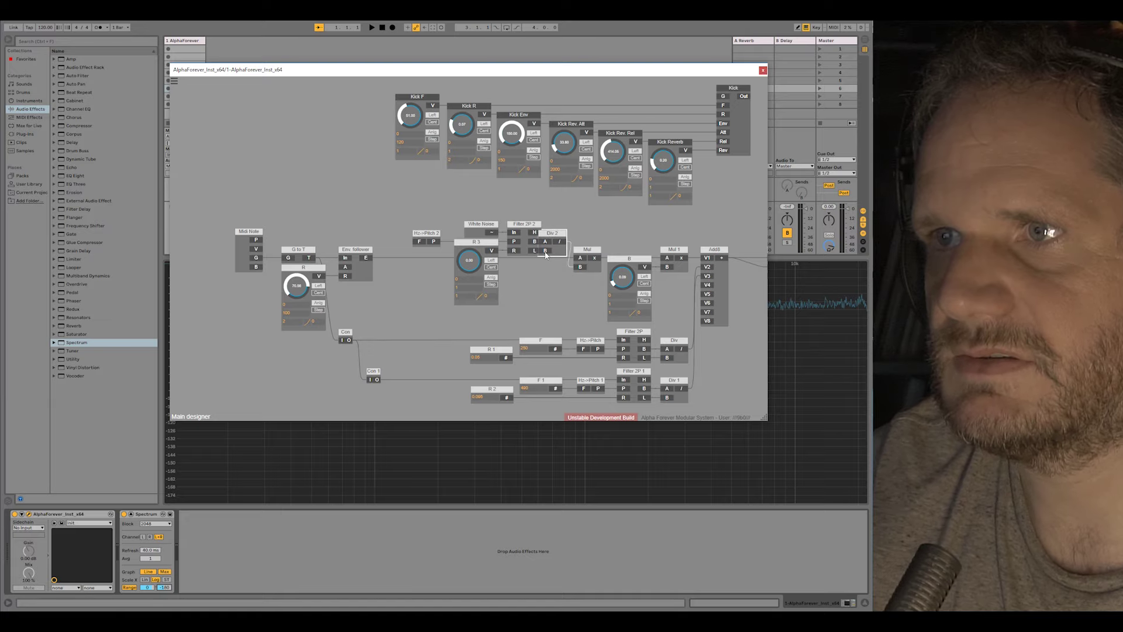
left_click_drag(391, 311, 543, 237)
left_click(547, 235)
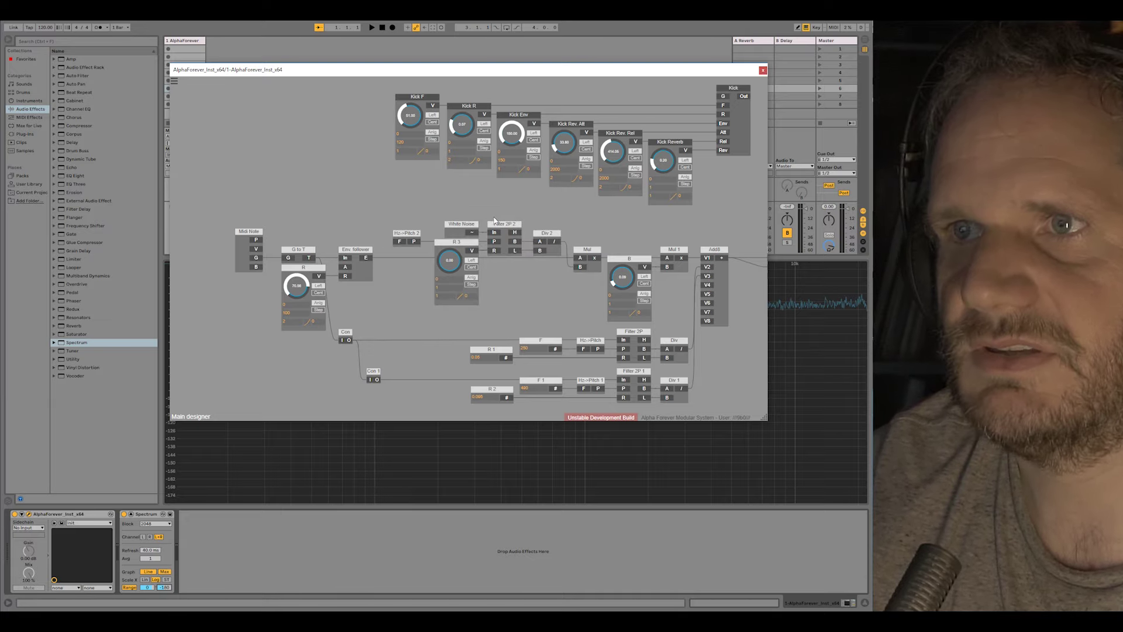
left_click_drag(407, 234, 414, 234)
Shift the trigger and envelope modules left, and add a knob with maximum 5000 to the F input of Hz->Pitch 2.
left_click_drag(386, 407, 216, 187)
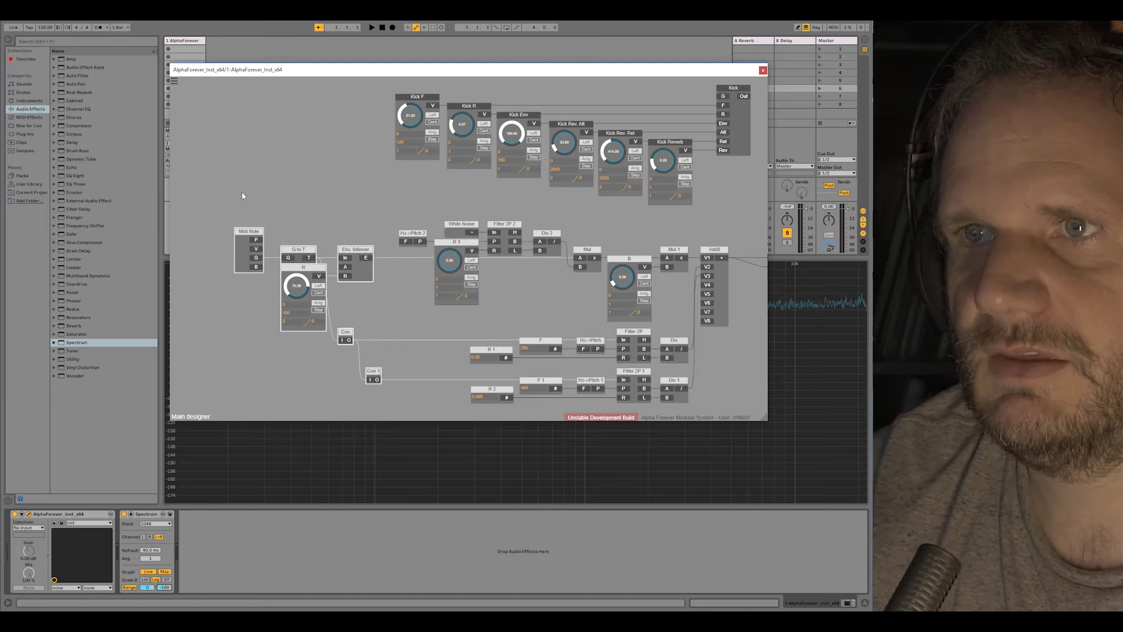
left_click_drag(350, 255, 294, 255)
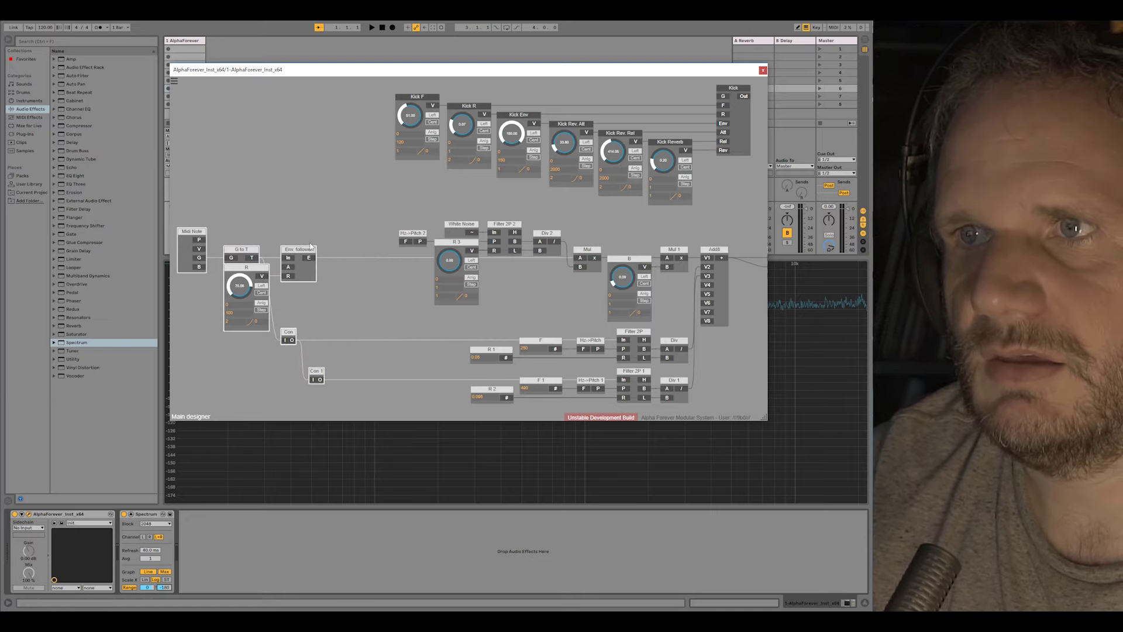
double_click(406, 244)
left_click(357, 279)
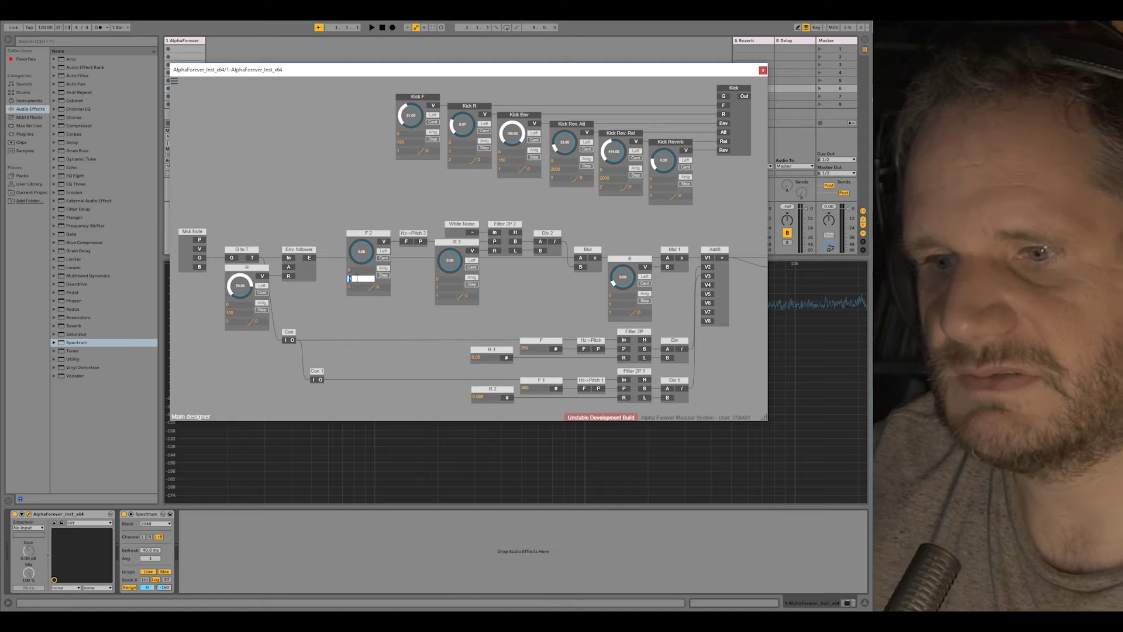
type("5000")
key("Return")
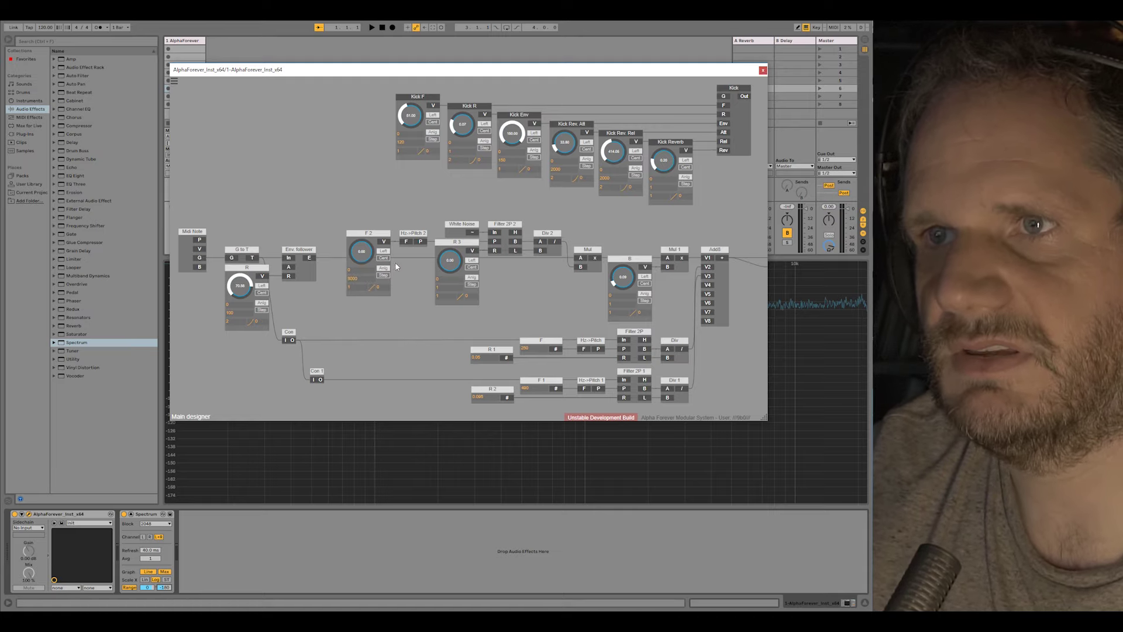
Tune the F 2, R 3 and B knobs of the noise path, setting R 3's maximum to 5.
left_click_drag(366, 255, 376, 195)
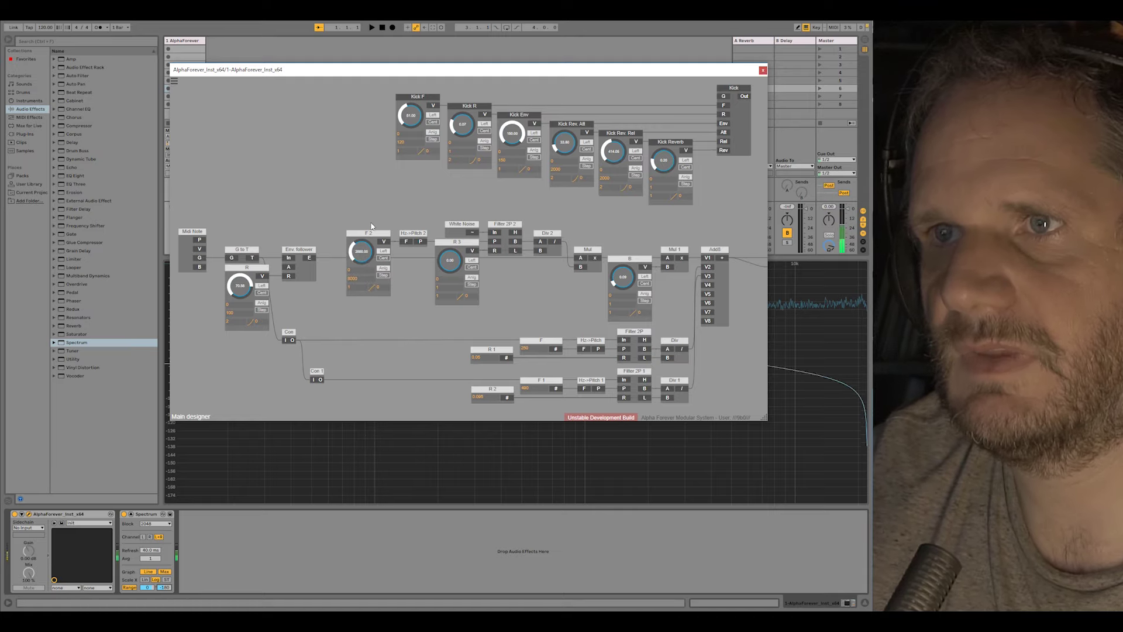
left_click_drag(450, 261, 459, 245)
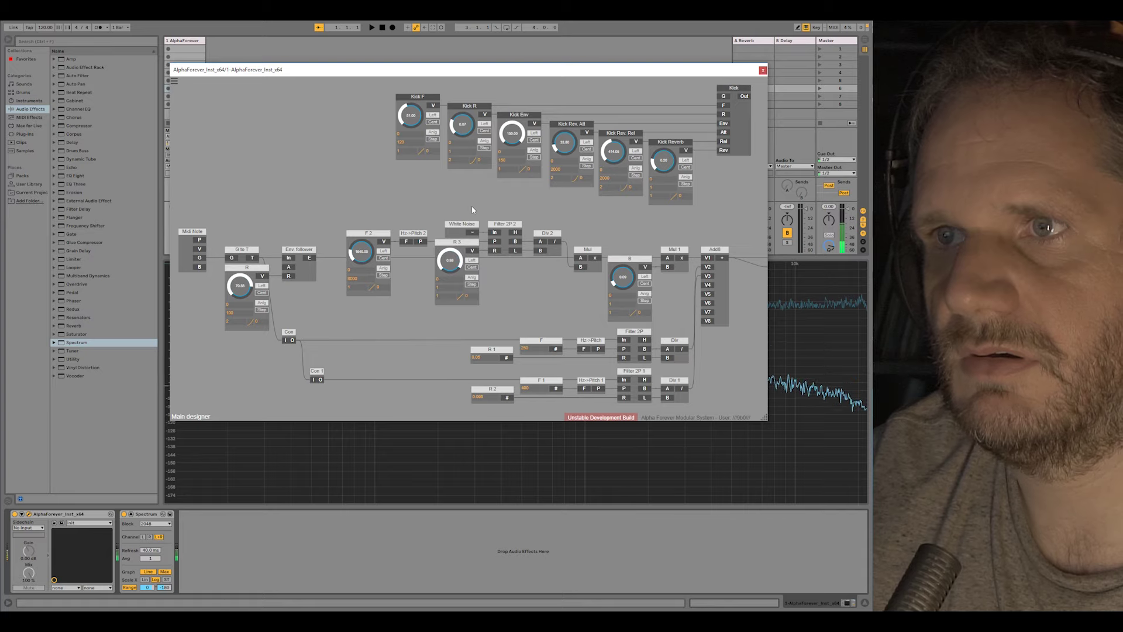
left_click(442, 288)
type("5")
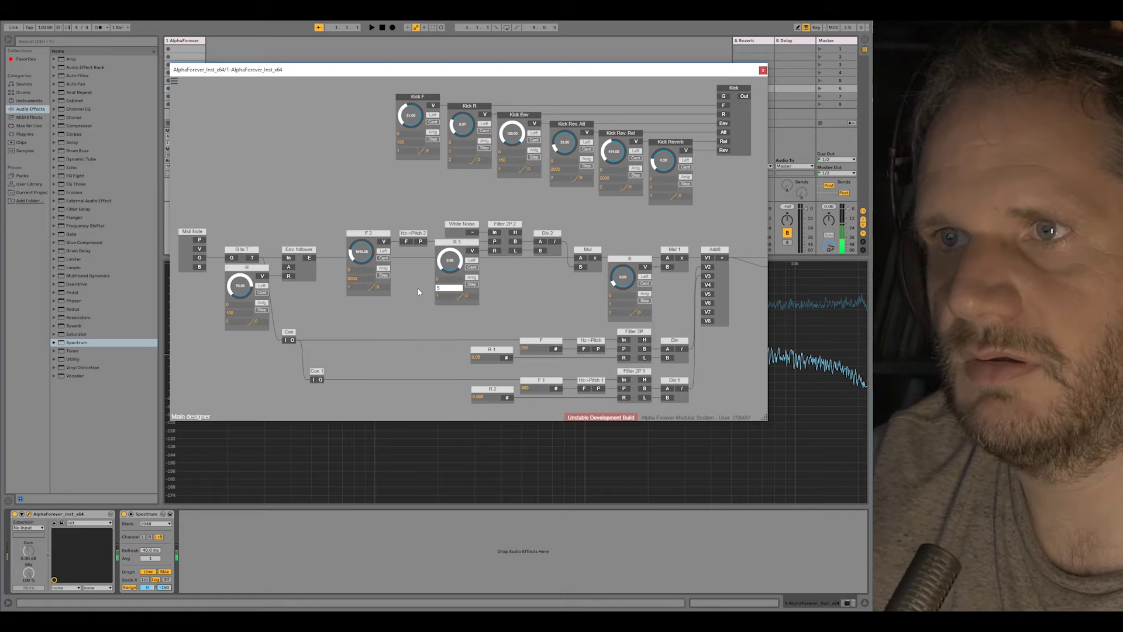
left_click_drag(417, 290, 423, 288)
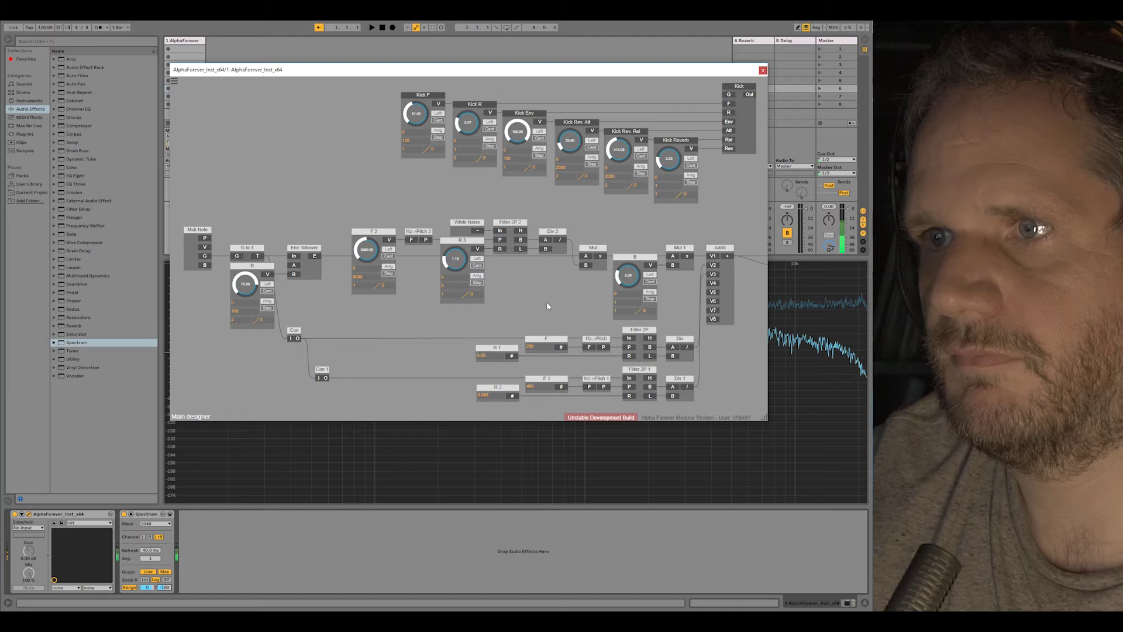
left_click_drag(620, 278, 621, 284)
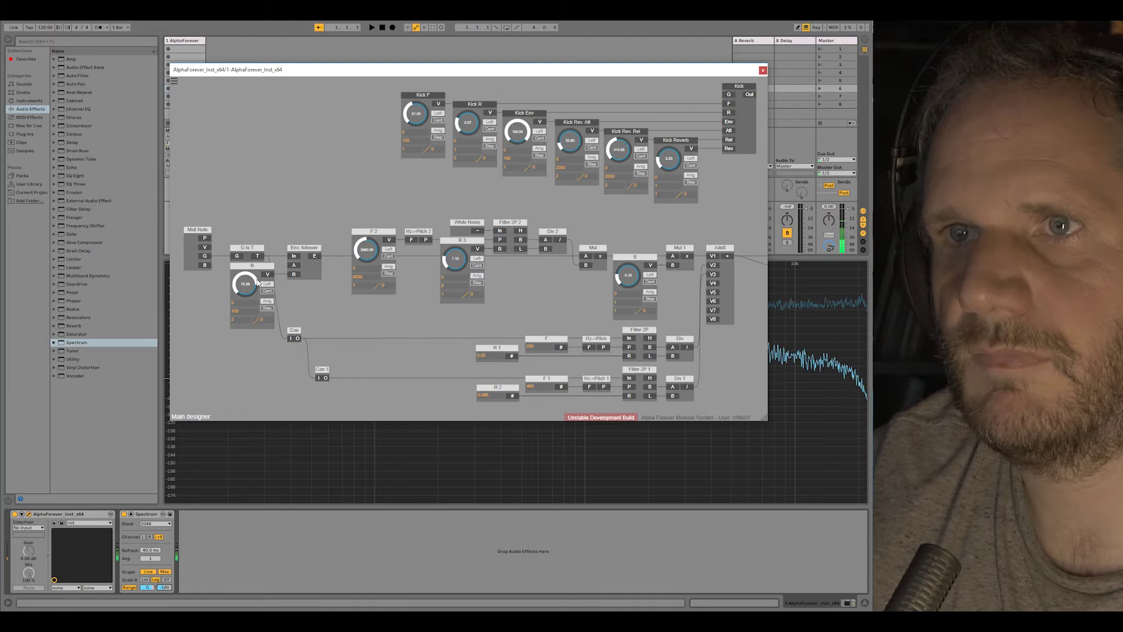
Move the Midi Note module farther left of the G to T module, and fine-tune the envelope release knob R.
scroll(457, 316, "down", 2)
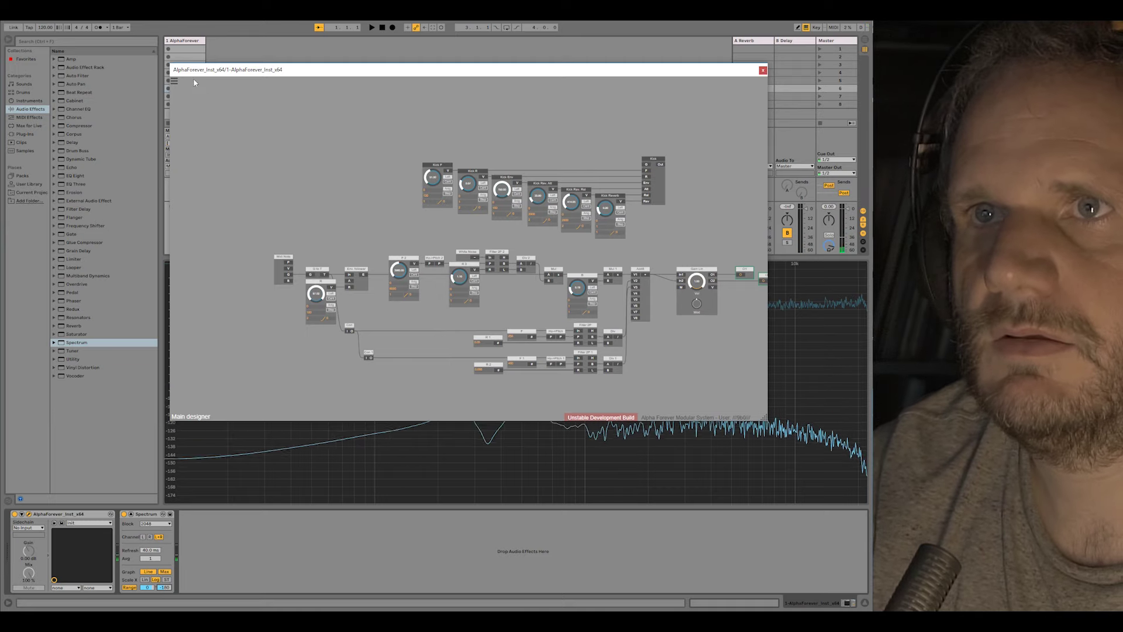
left_click(173, 80)
left_click(311, 131)
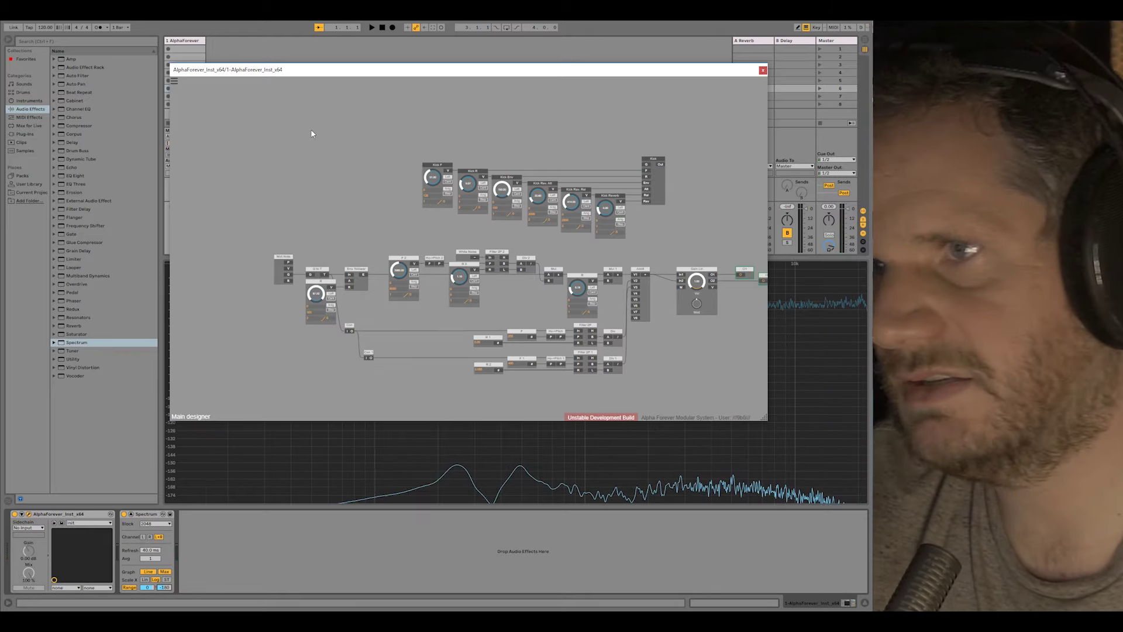
left_click_drag(283, 258, 245, 258)
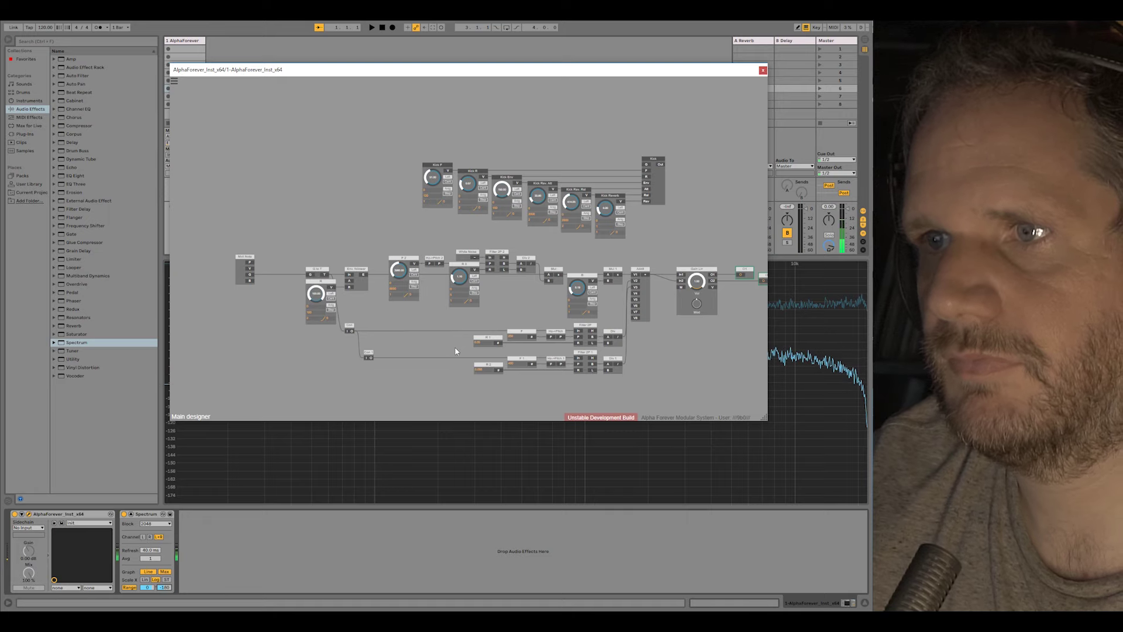
scroll(455, 352, "up", 3)
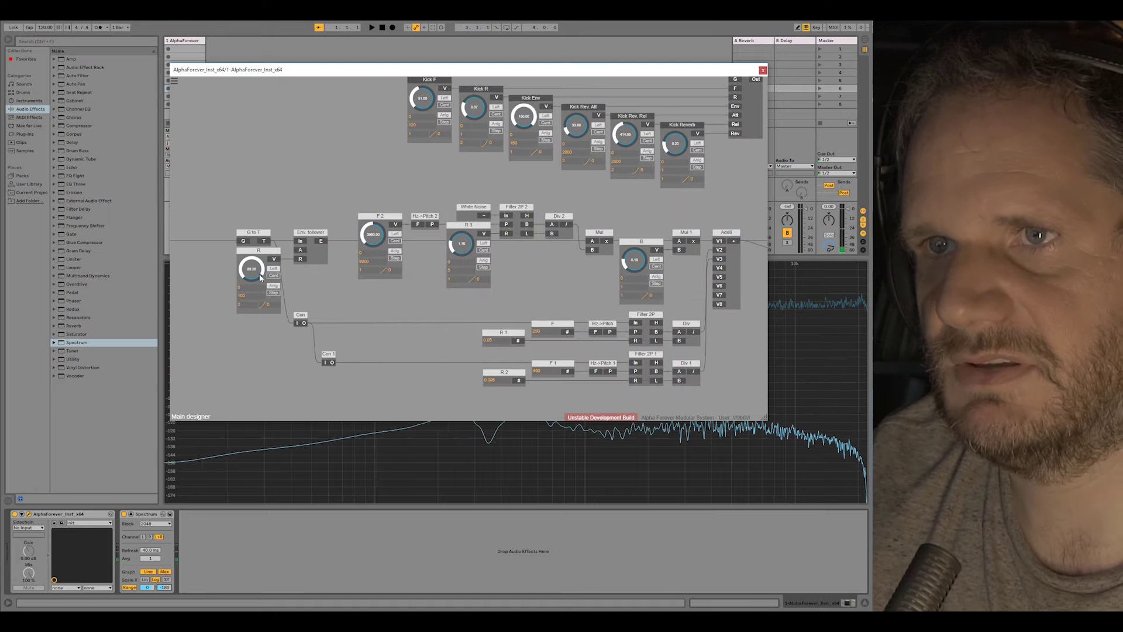
mouse_move(260, 278)
left_mouse_down()
mouse_move(254, 323)
mouse_move(257, 286)
left_mouse_up()
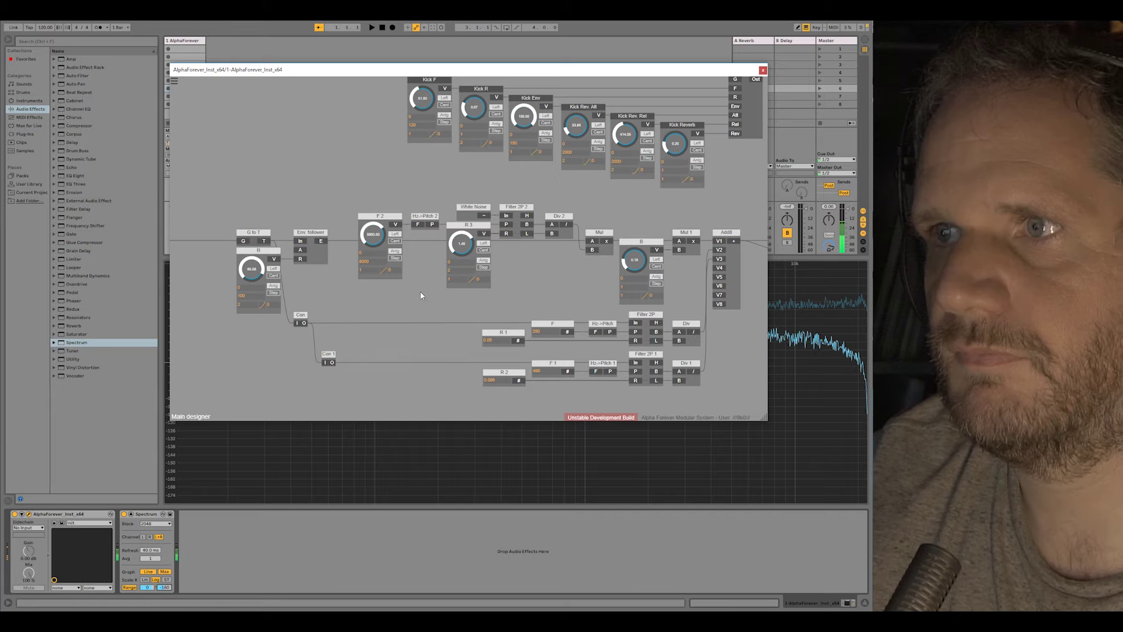
Cut all the snare voice modules between the Midi Note and Gain Lin modules out of the main designer.
scroll(420, 295, "down", 4)
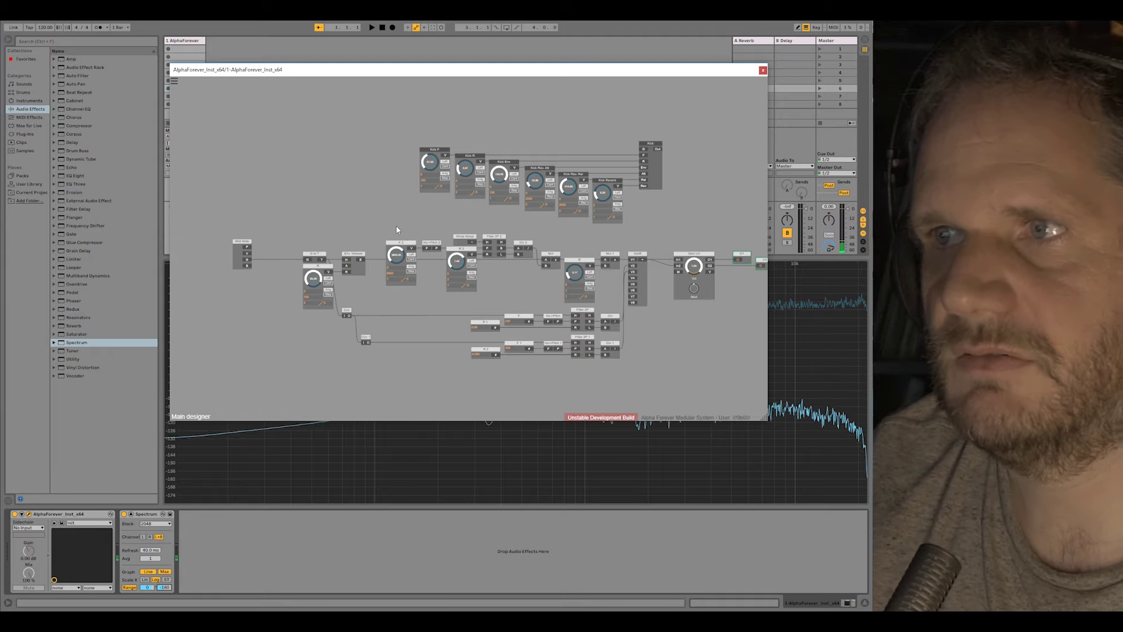
left_click_drag(283, 221, 530, 343)
left_click_drag(593, 375, 672, 396)
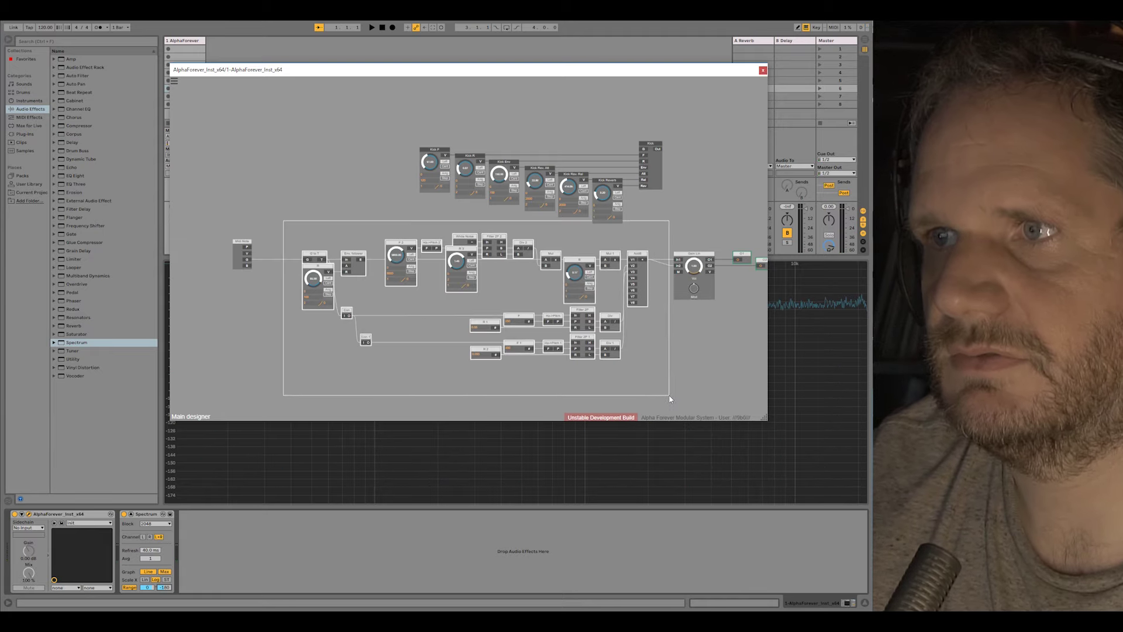
key("ctrl+x")
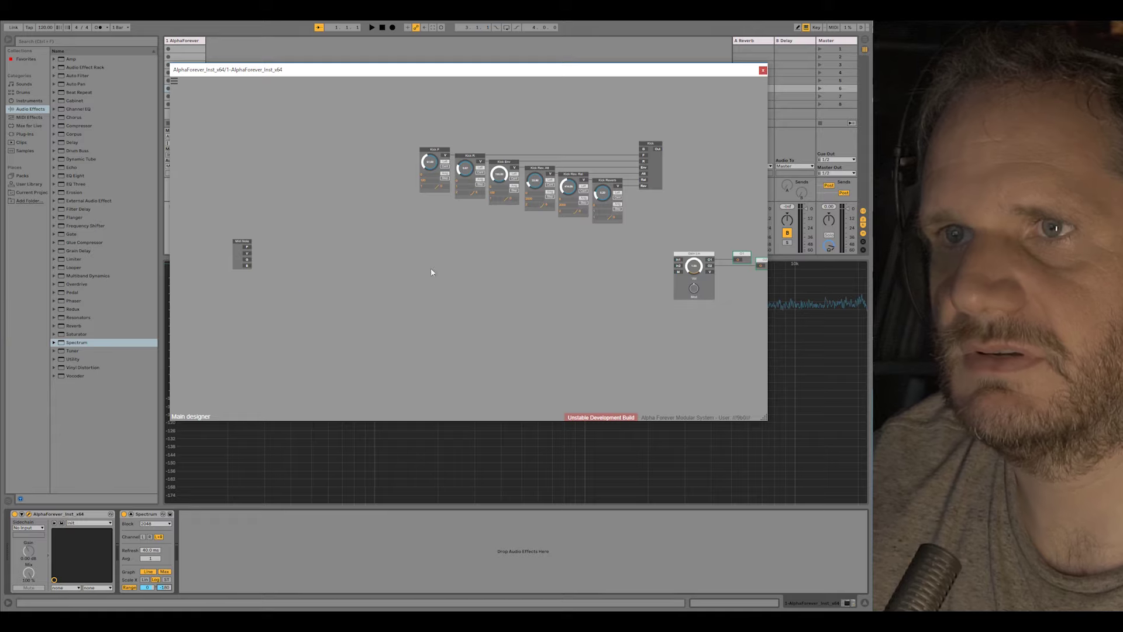
Create an empty module named Snare in the main designer and paste the cut voice modules inside it.
right_click(375, 246)
mouse_move(423, 276)
left_click(468, 278)
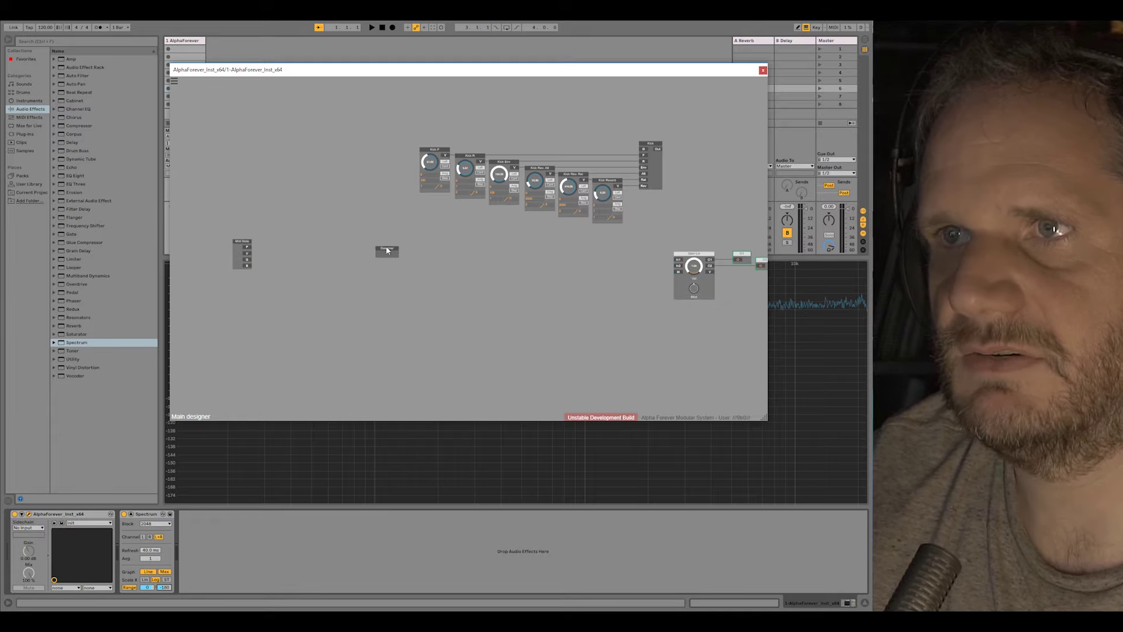
type("Snare")
key("Return")
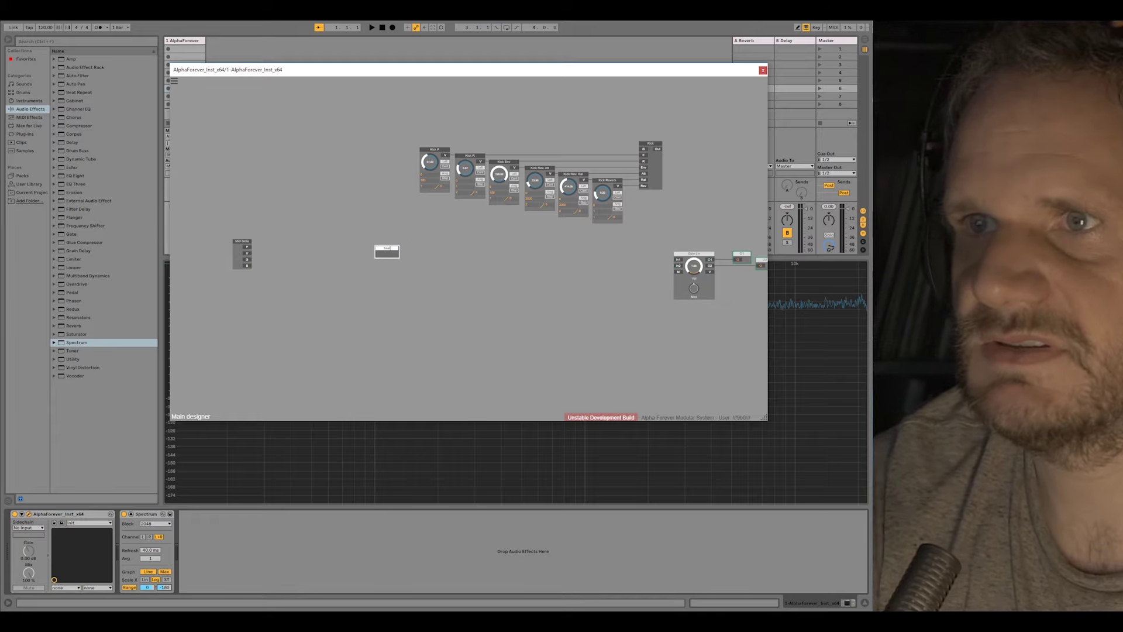
double_click(388, 253)
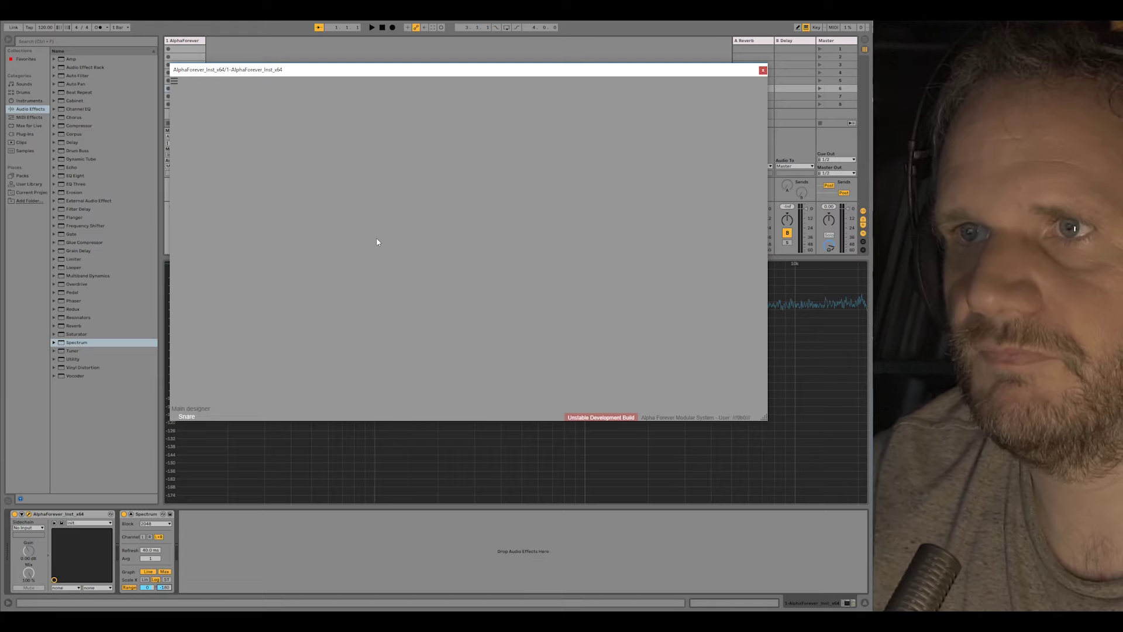
key("ctrl+v")
Connect a G input to the G to T module and an output to the Add8 module inside Snare, naming the output Out.
left_click_drag(340, 271, 738, 214)
left_click(577, 179)
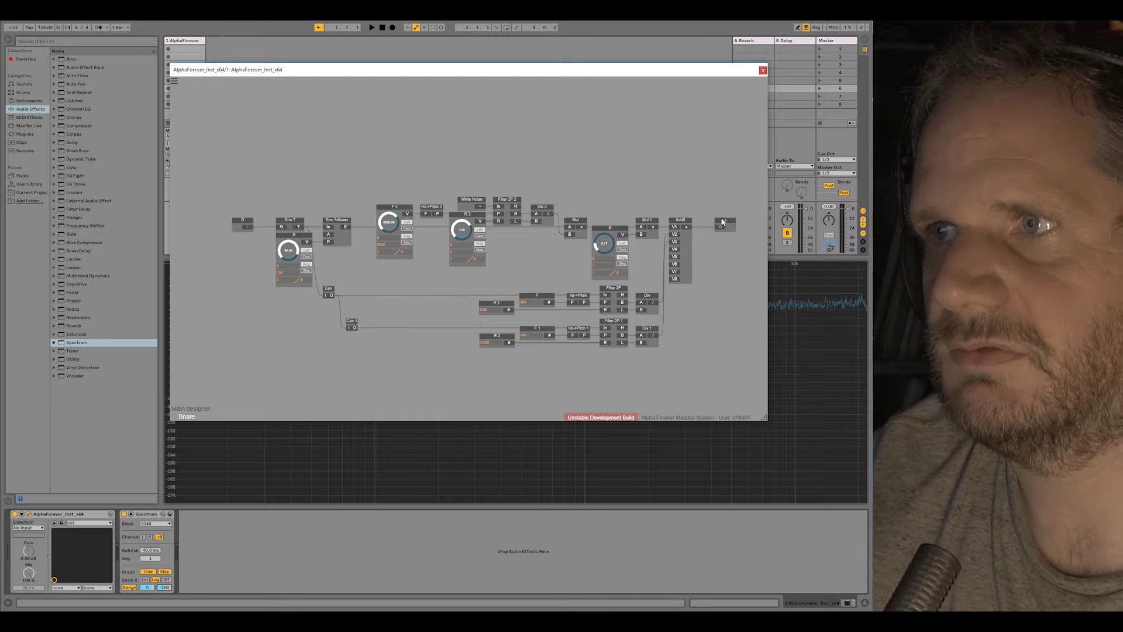
type("O")
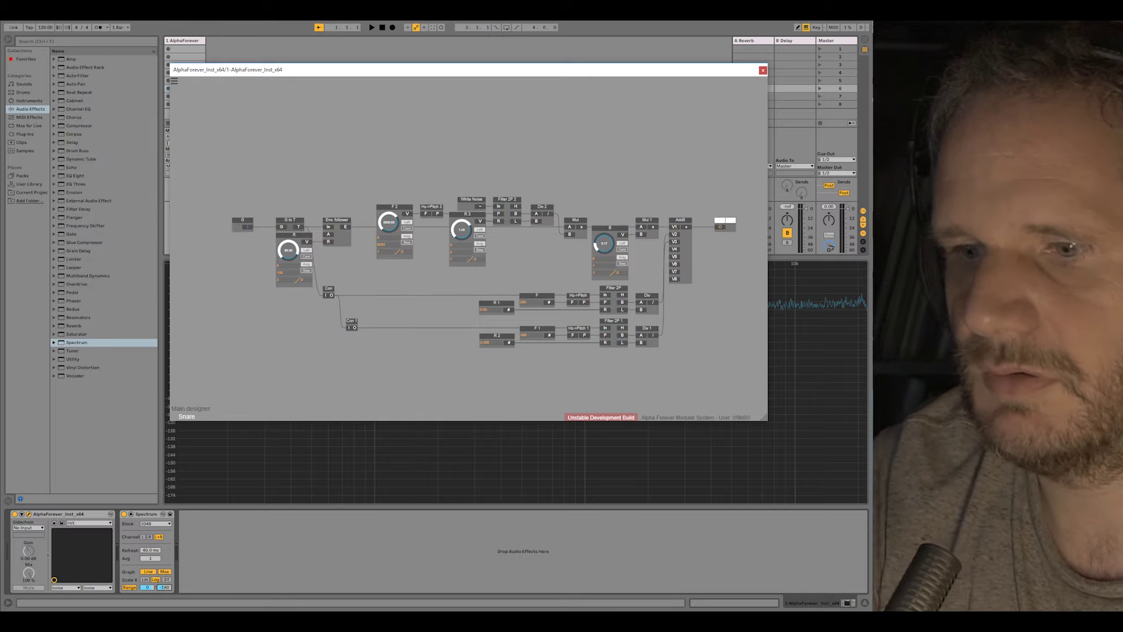
type("ut")
key("Return")
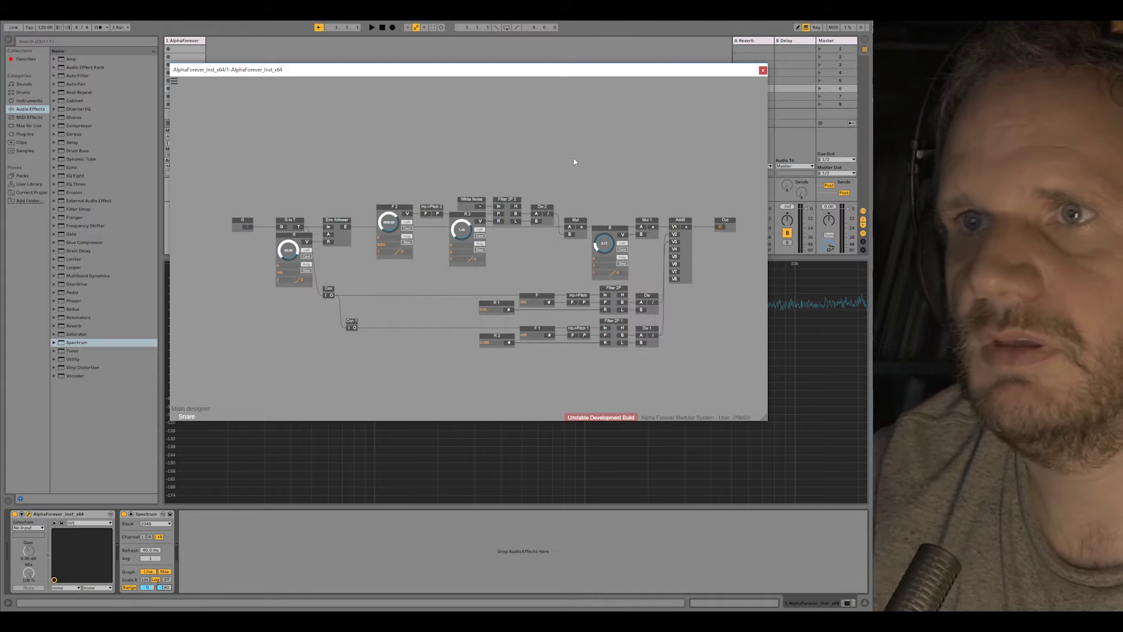
Cut the release knob R out of the Snare module and feed the Env follower's R from a module input named R.
left_click(297, 240)
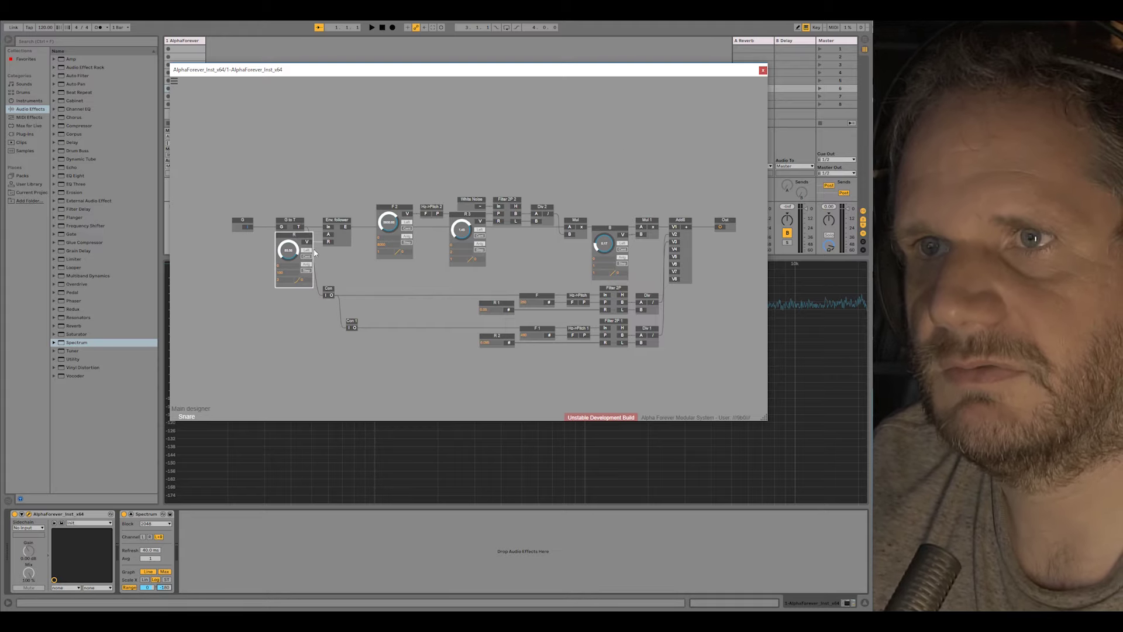
key("Delete")
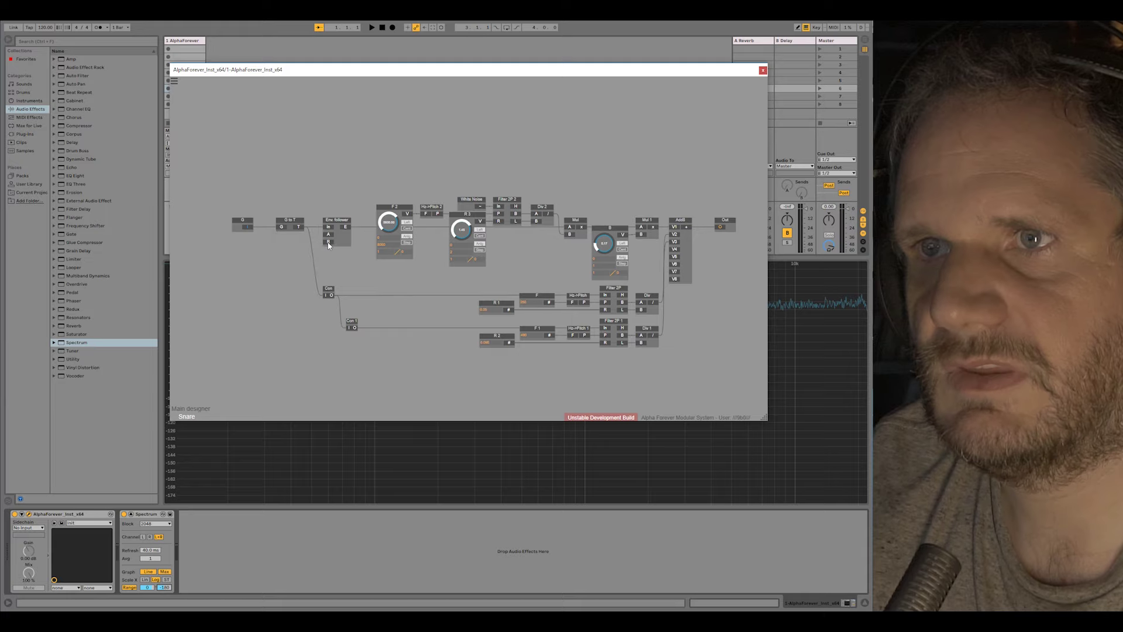
key("ctrl+z")
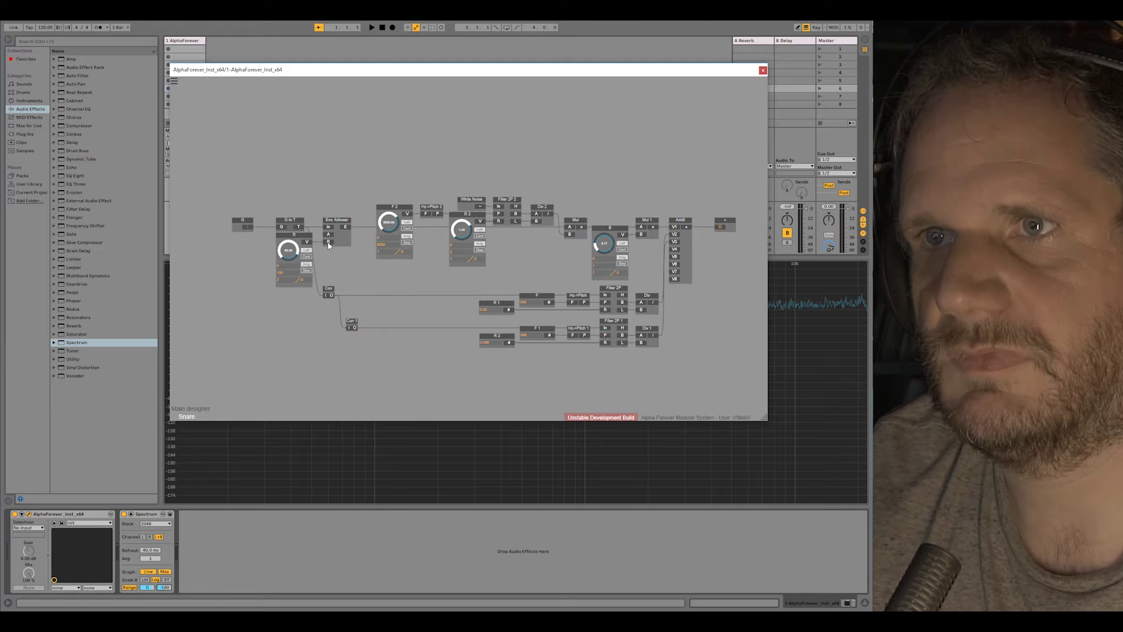
key("Delete")
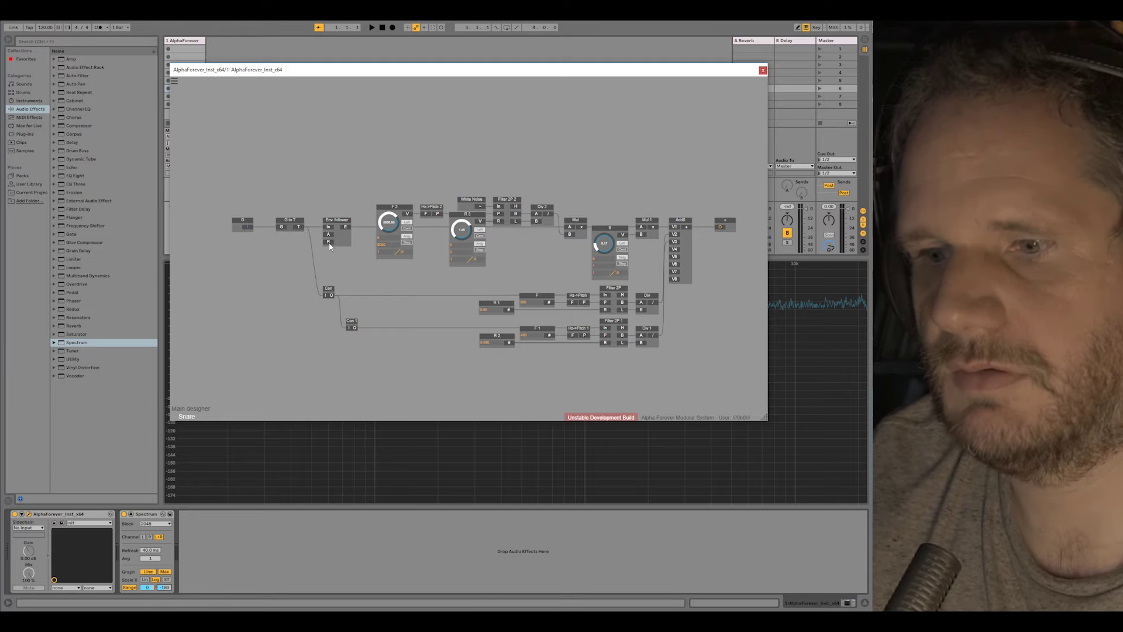
double_click(406, 178)
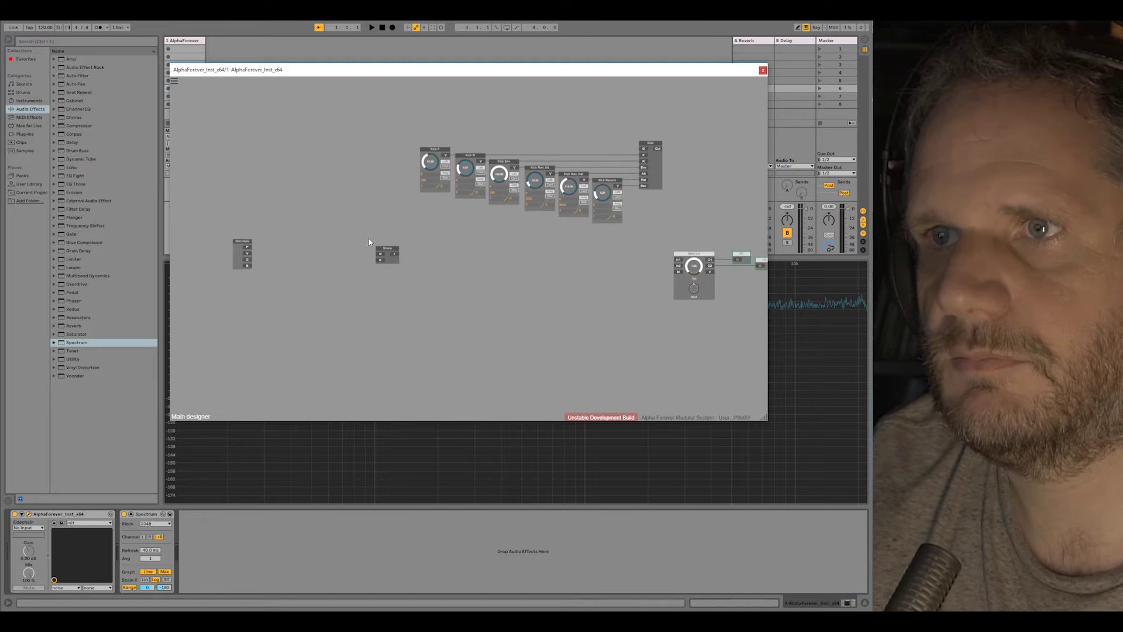
Paste the R knob into the main designer, wire it to Snare's R input, and connect Midi Note's G to Snare's G.
key("ctrl+v")
left_click_drag(676, 297, 354, 263)
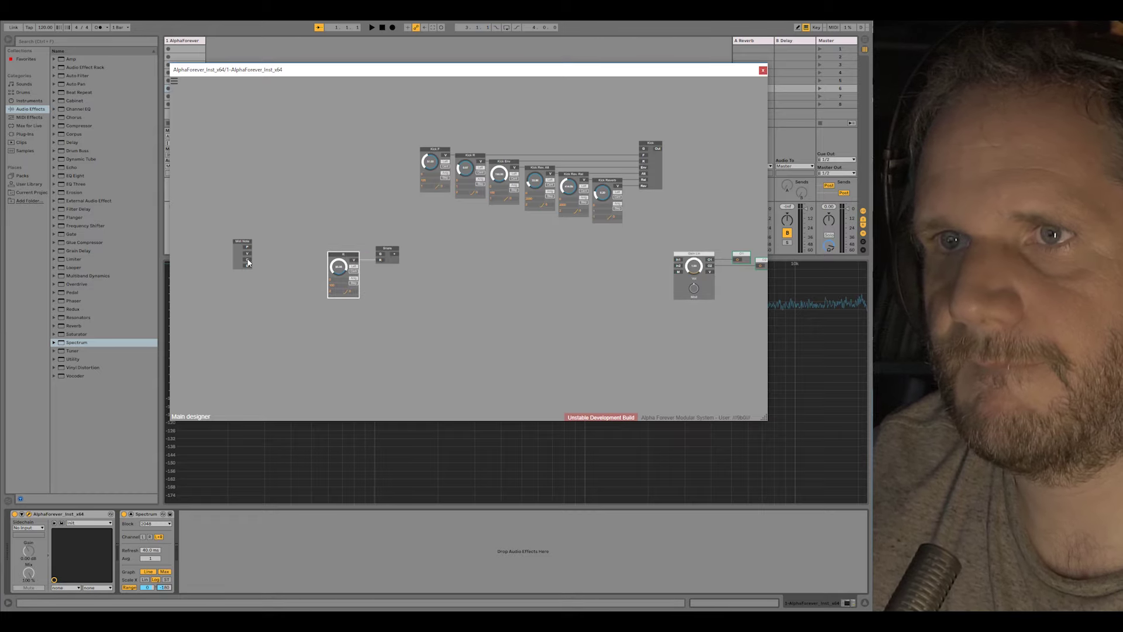
left_click_drag(246, 264, 283, 238)
Replace the F 2 knob inside Snare with a module input named Brt feeding Hz->Pitch 2.
double_click(368, 261)
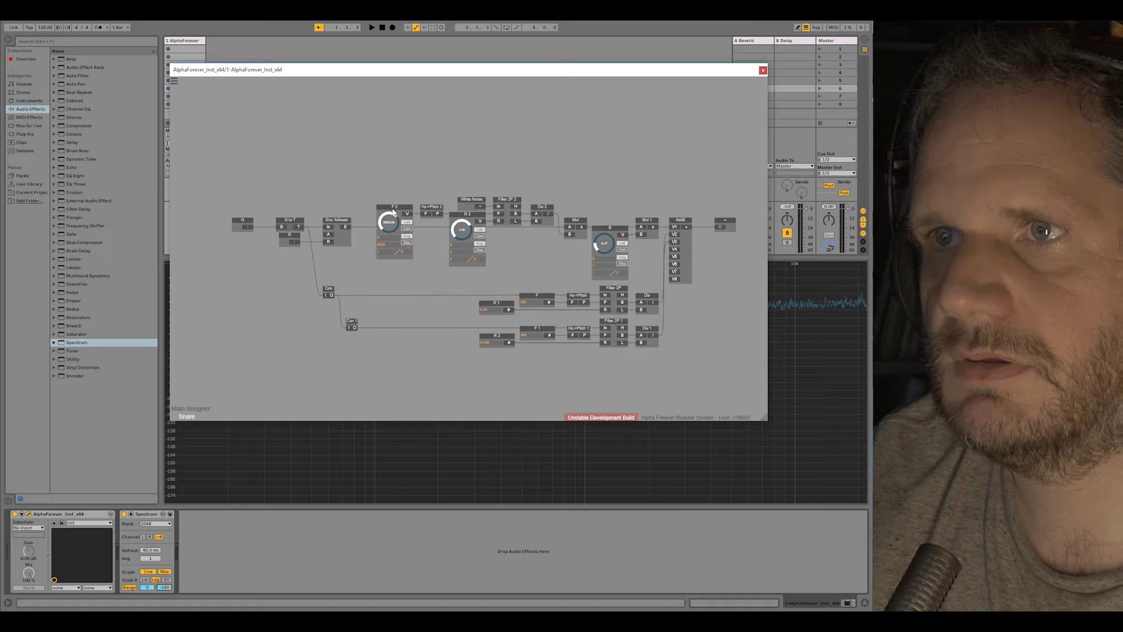
left_click(405, 206)
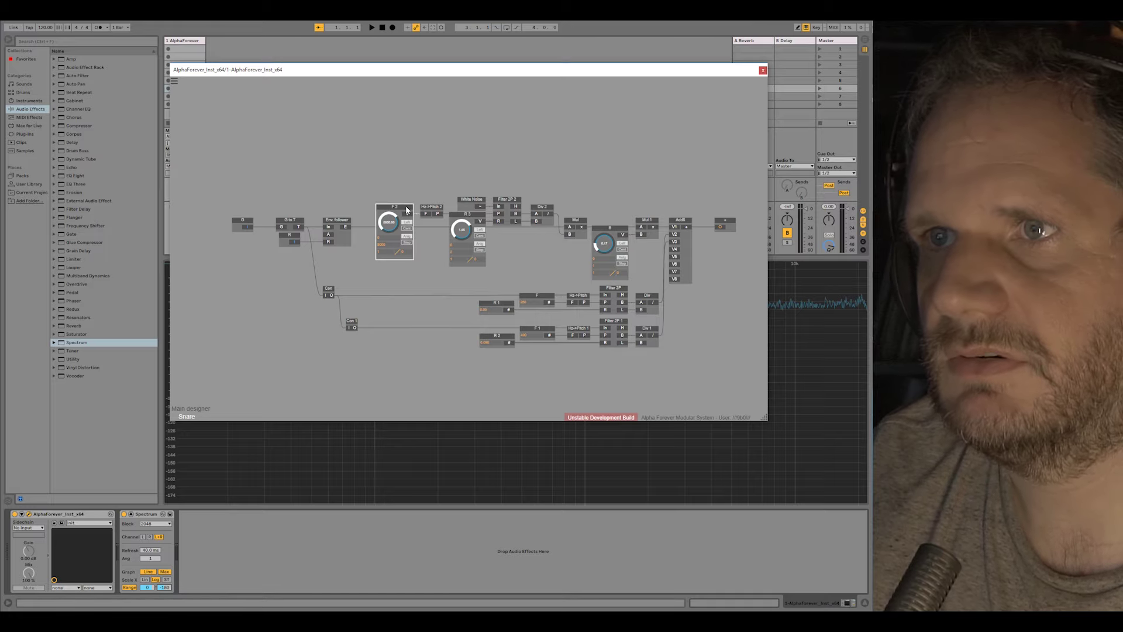
key("Delete")
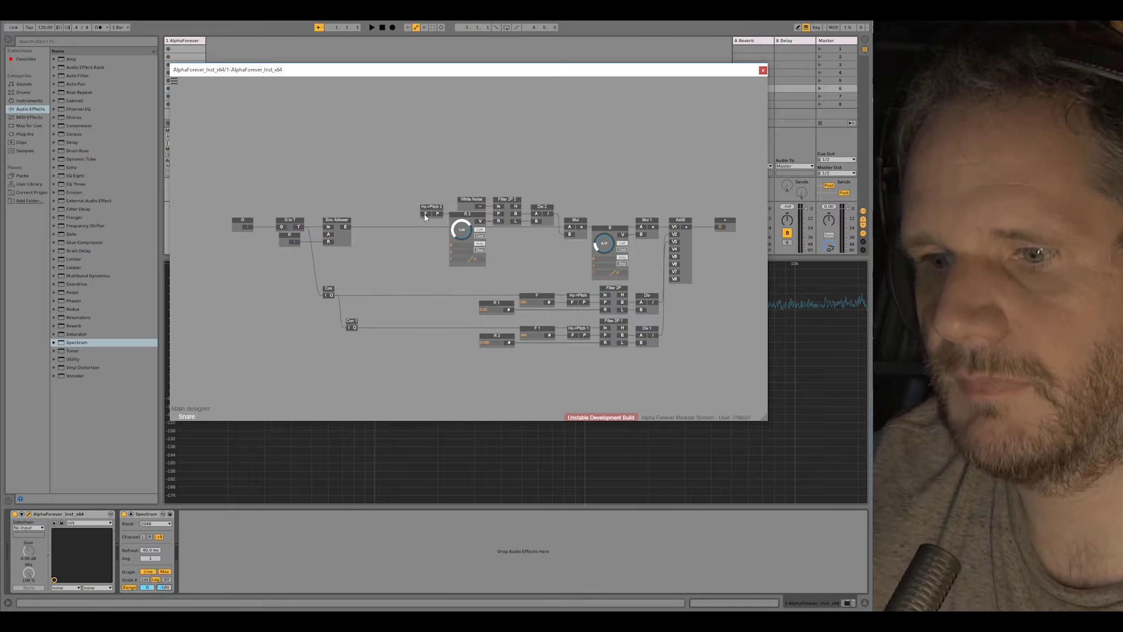
key("i")
double_click(391, 208)
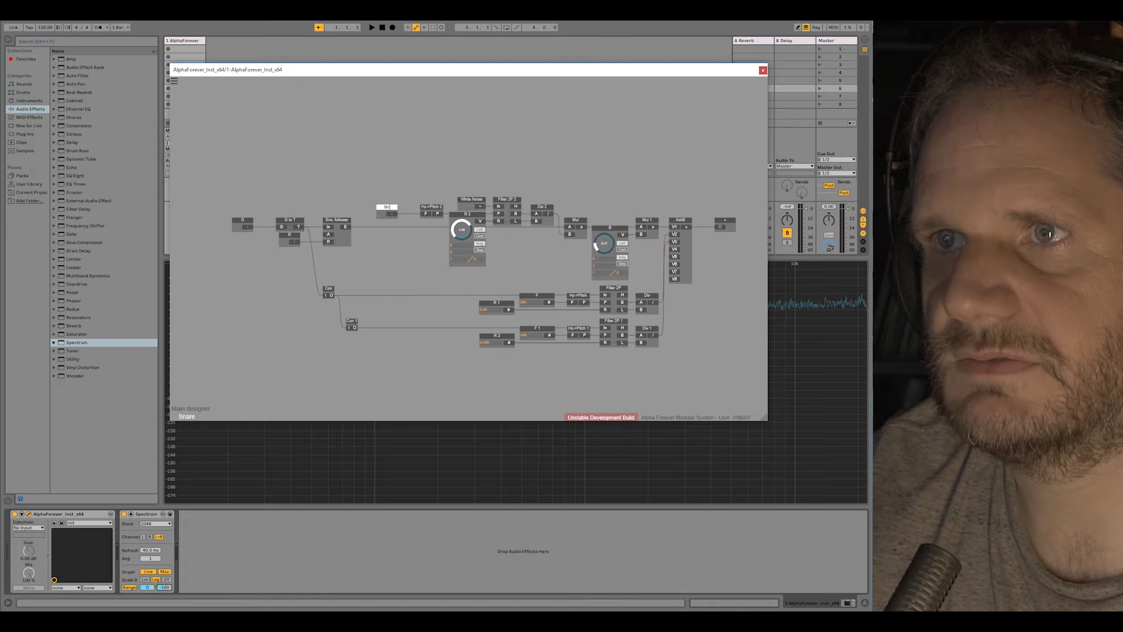
double_click(403, 194)
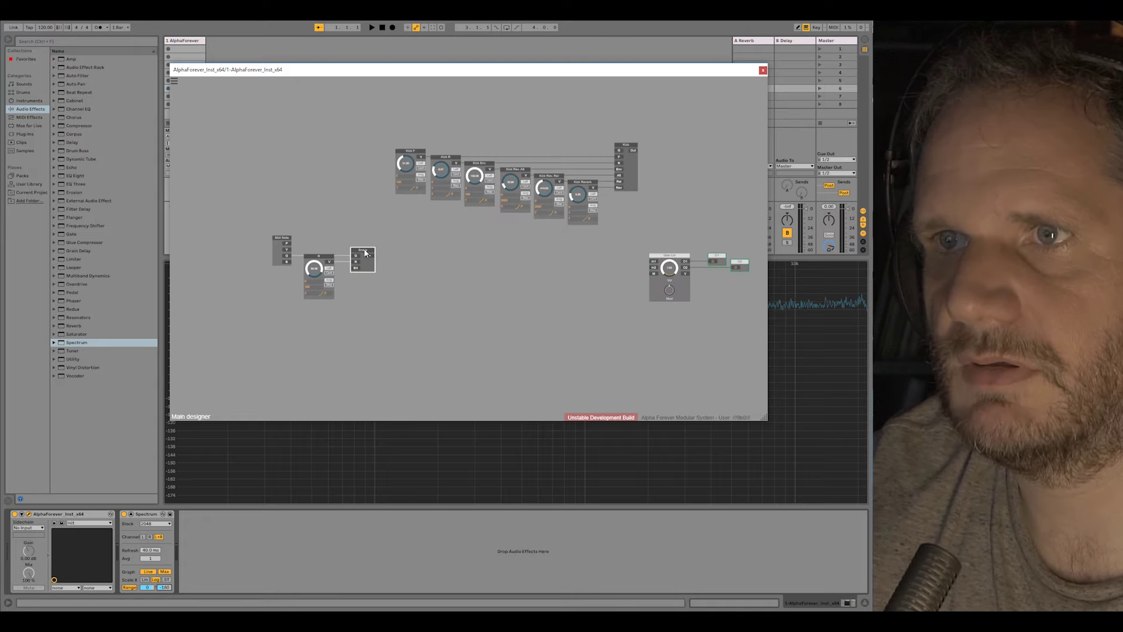
Paste the F 2 knob before Snare's Brt input, wire Snare's output to Gain Lin's inputs, and group the modules beside Gain Lin.
left_click_drag(365, 253, 408, 252)
key("ctrl+v")
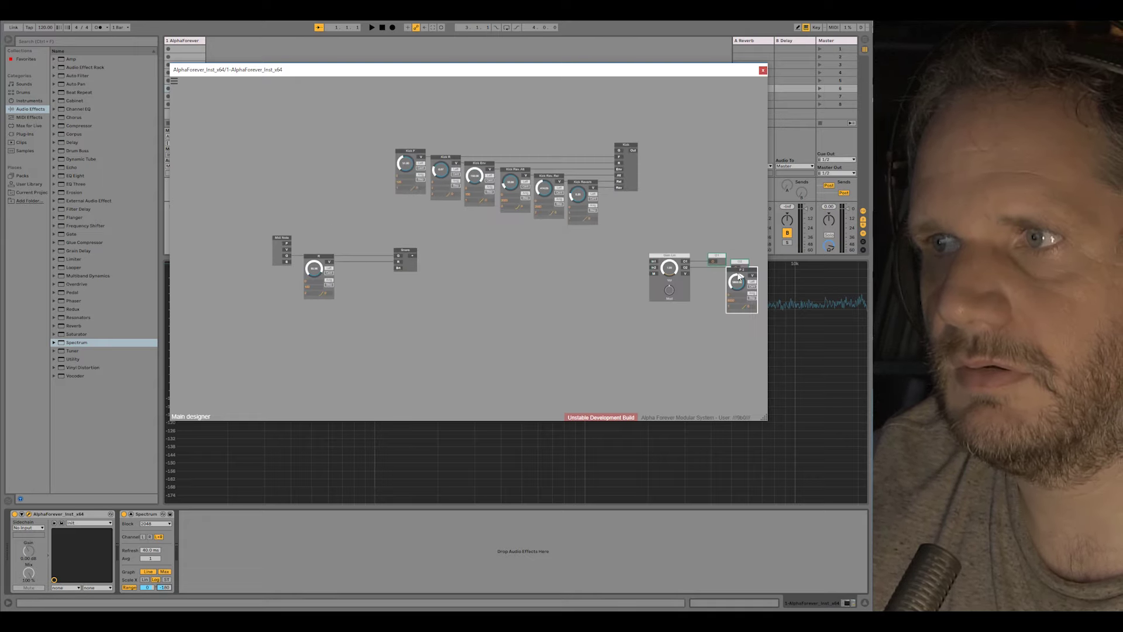
left_click_drag(733, 270, 653, 267)
left_click_drag(254, 321, 631, 258)
left_click(639, 240)
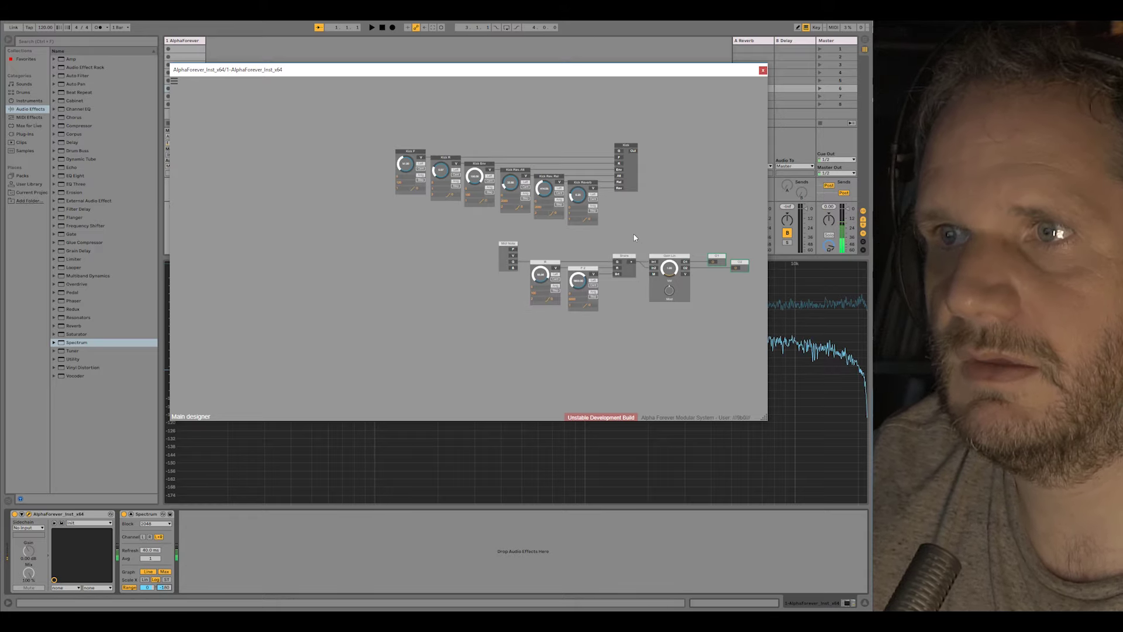
Try out the F 2 knob on the Brt input and set its minimum to 4000.
scroll(608, 244, "up", 3)
left_click_drag(495, 260, 501, 284)
left_click(500, 283)
type("4000")
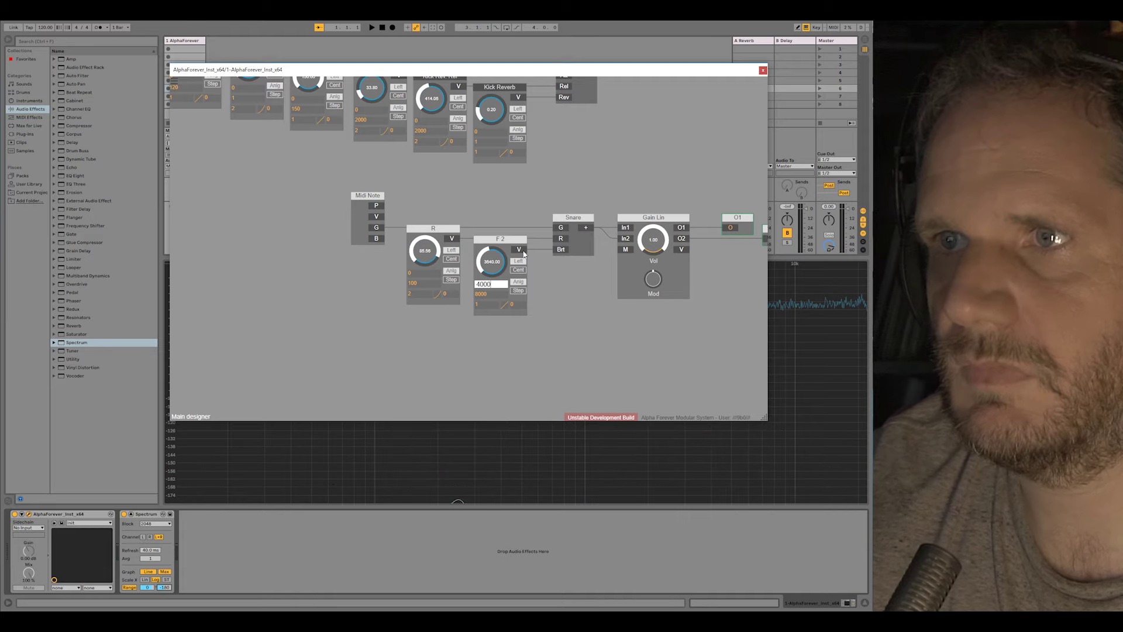
key("Return")
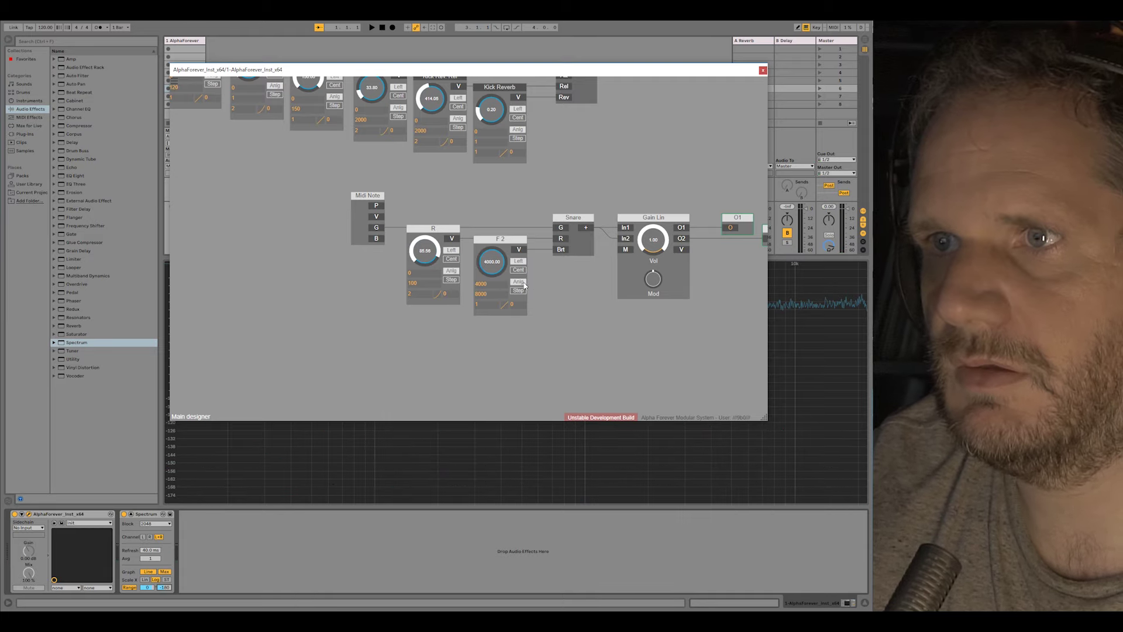
Rename the F 2 knob as Brightness and the R knob as Release.
double_click(500, 239)
type("Brigh")
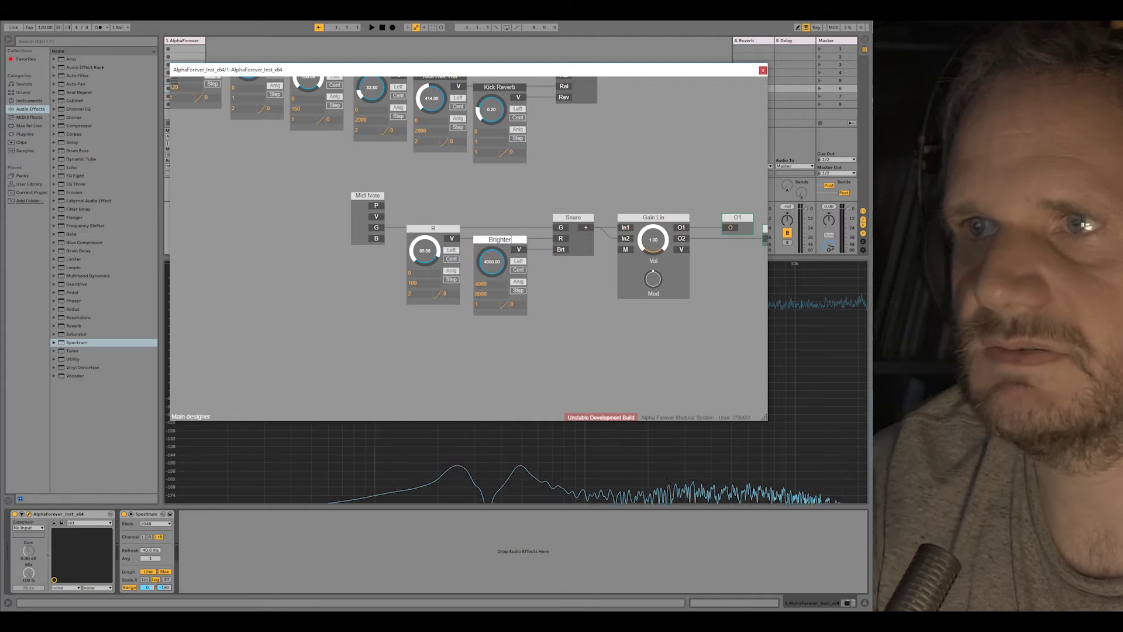
type("tness")
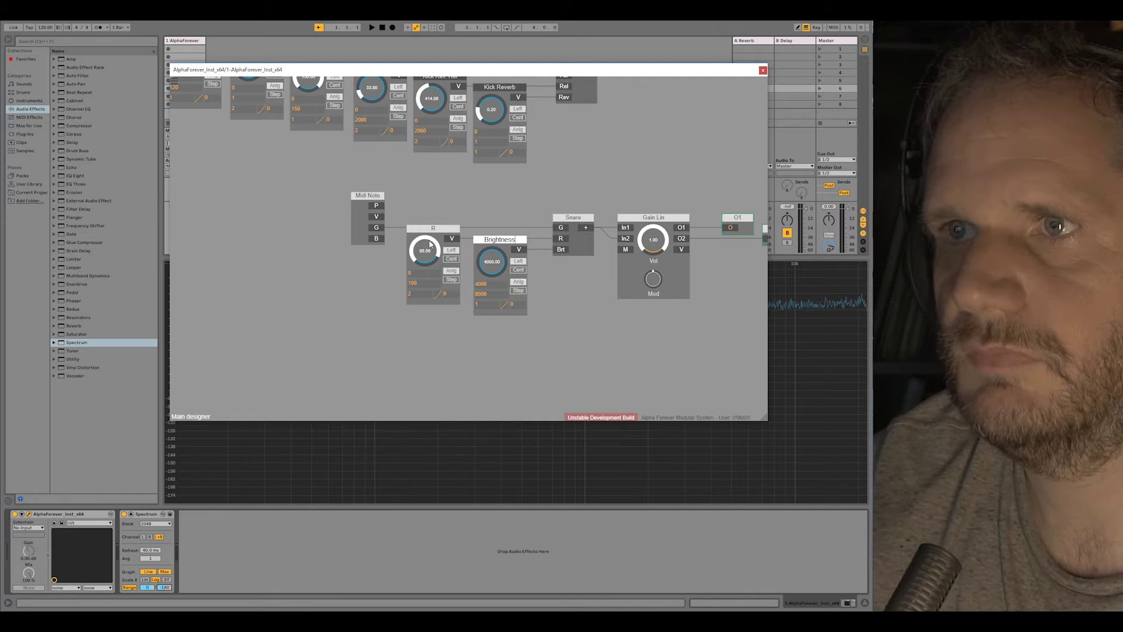
double_click(433, 228)
type("elease")
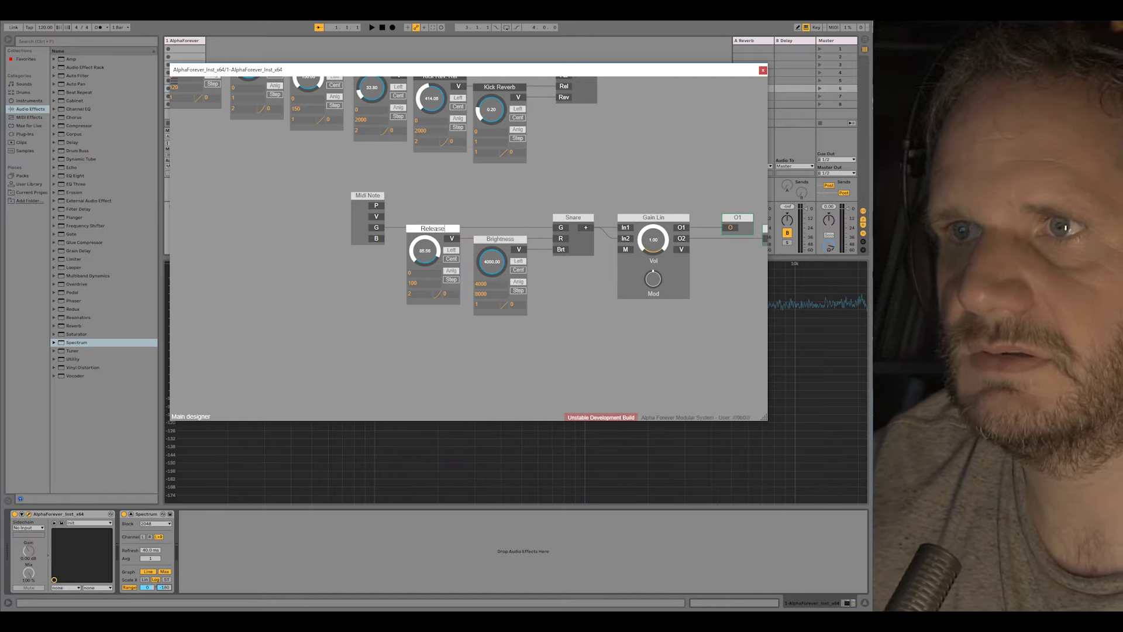
Try maximum values of 200 and 150 for the Release knob.
double_click(421, 283)
type("200")
key("Return")
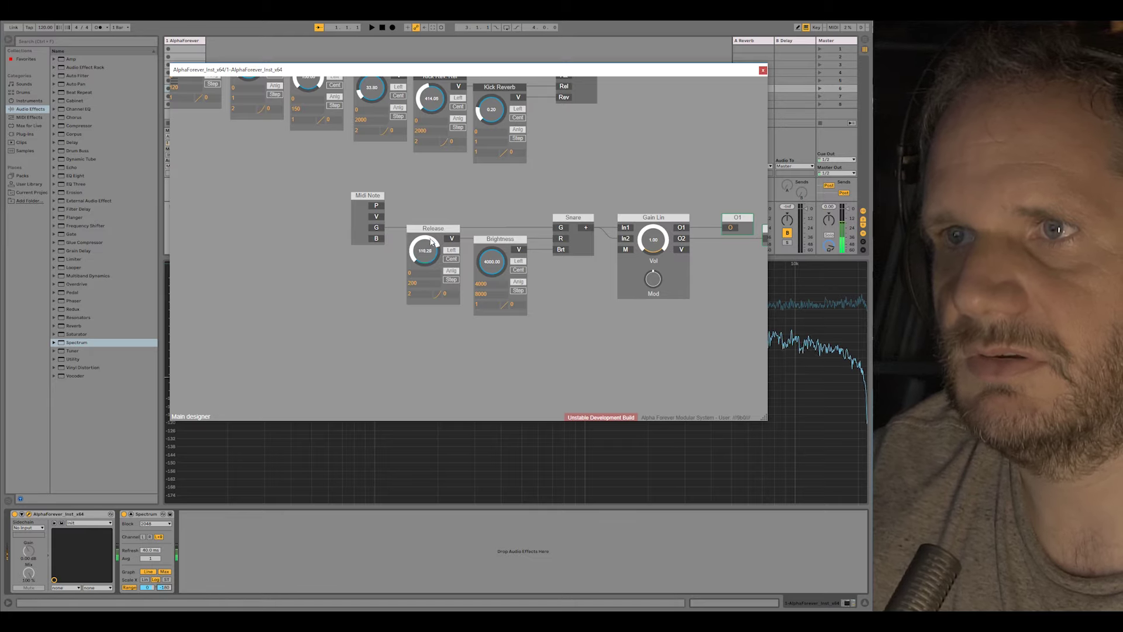
double_click(422, 284)
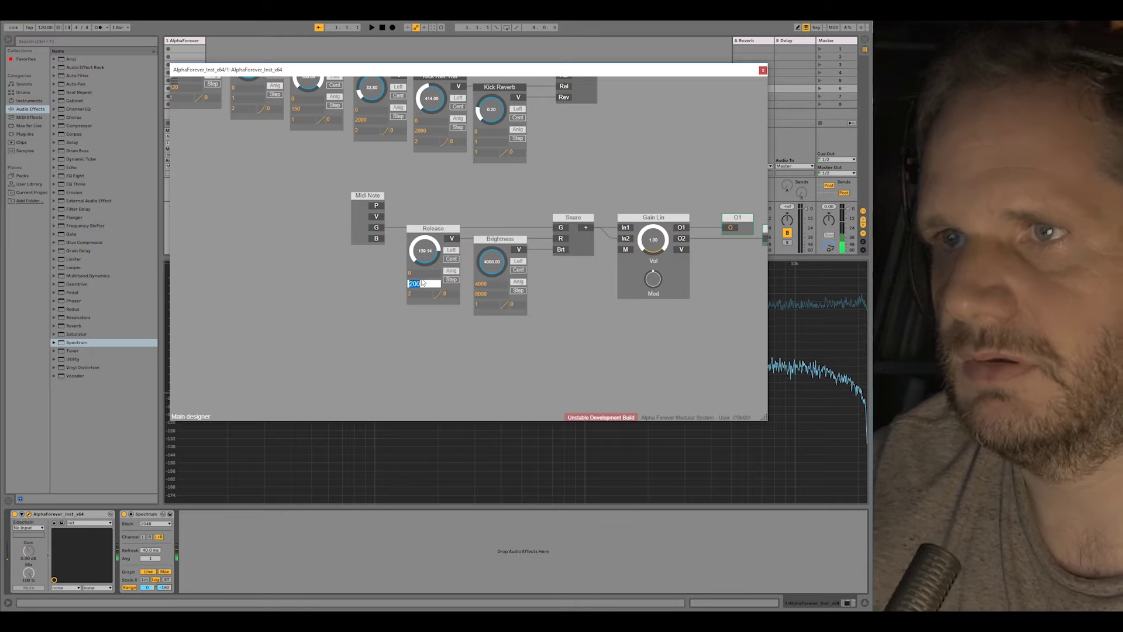
type("150")
key("Return")
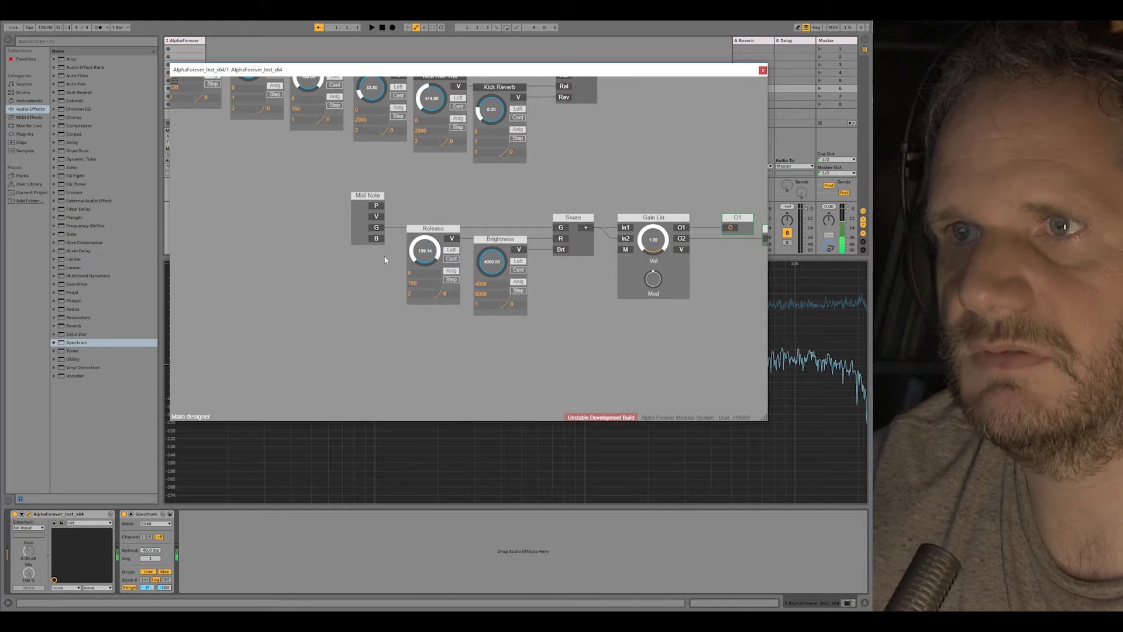
Set the Release knob's minimum to 50 and maximum to 120, and turn the knob down while auditioning the snare.
type("50")
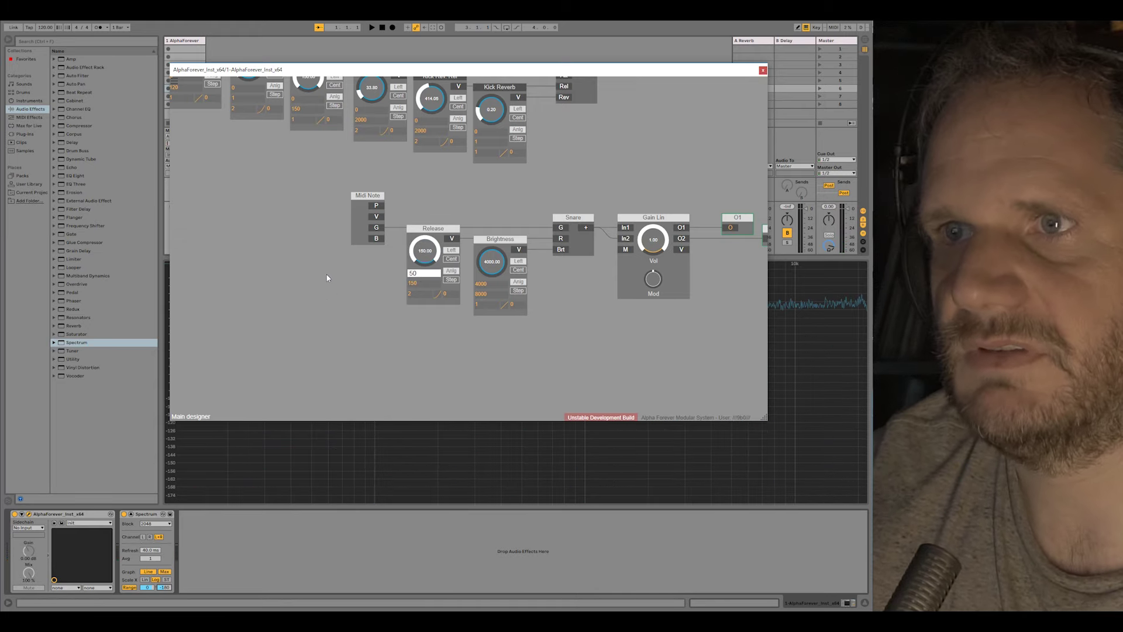
key("Return")
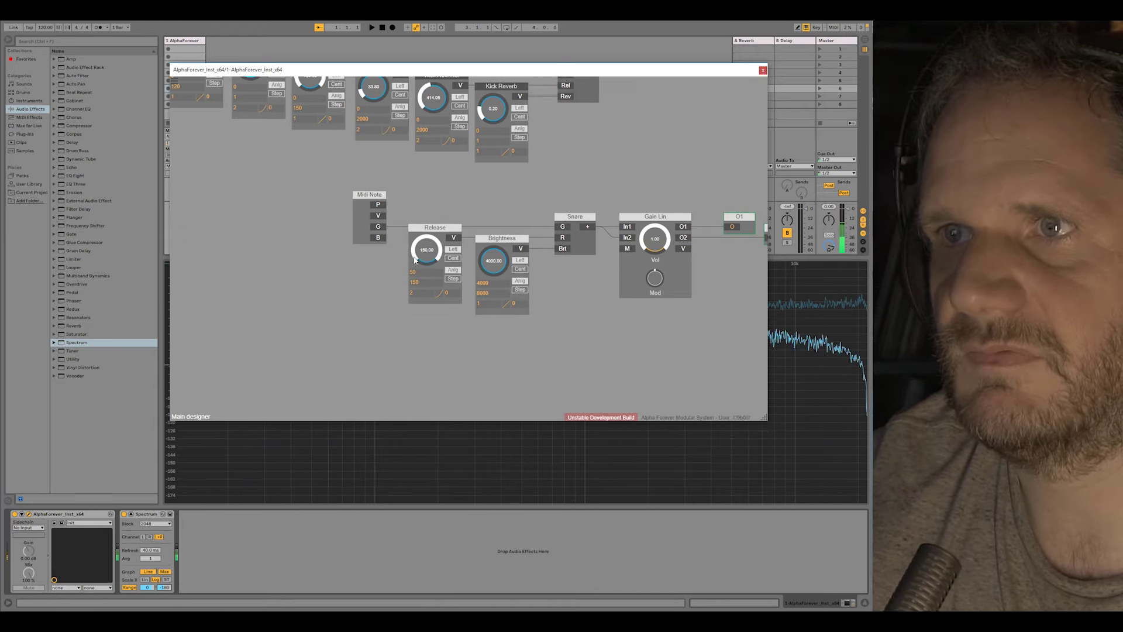
double_click(442, 283)
type("10")
key("BackSpace")
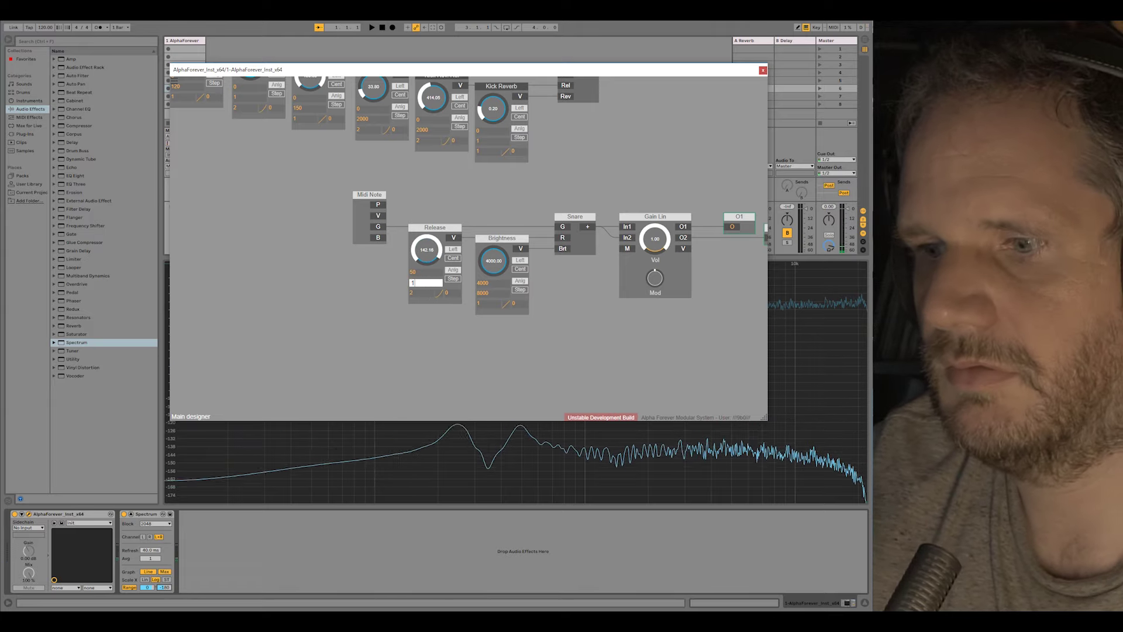
type("20")
left_click_drag(395, 272, 423, 268)
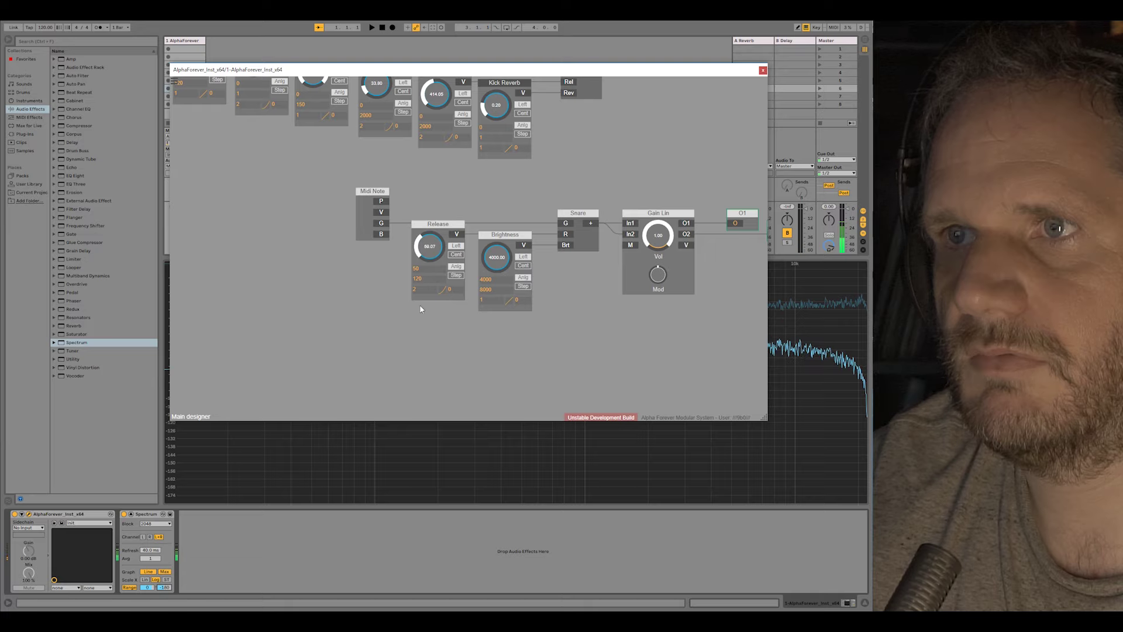
scroll(368, 283, "down", 2)
left_click_drag(408, 261, 416, 276)
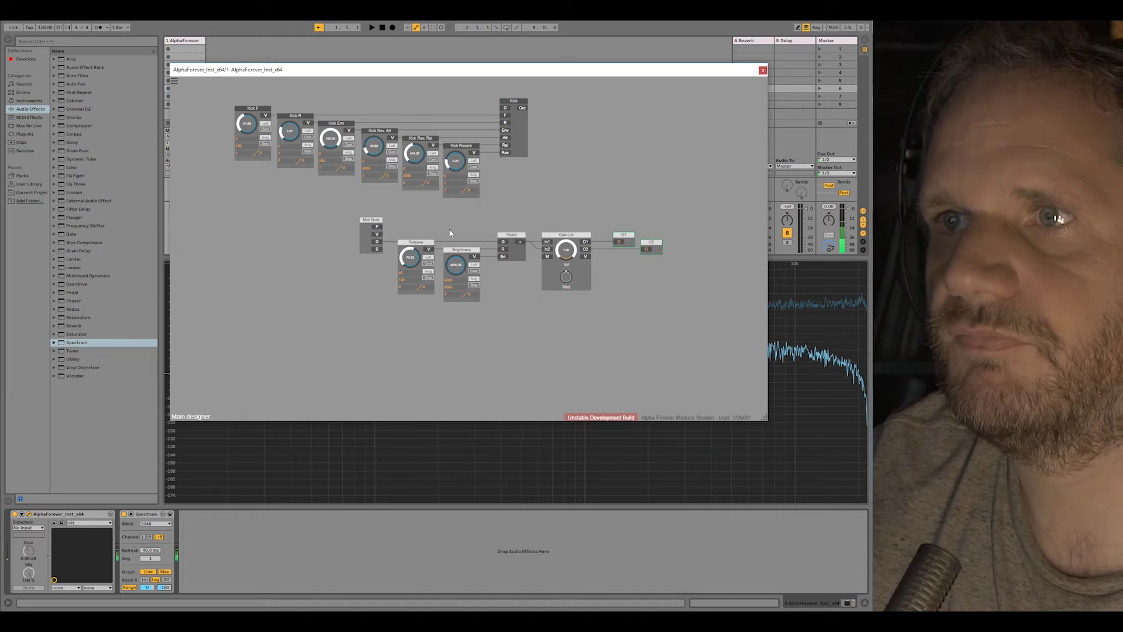
Rename the Release knob as Snare Release and the Brightness knob as Snare Brightness.
double_click(413, 243)
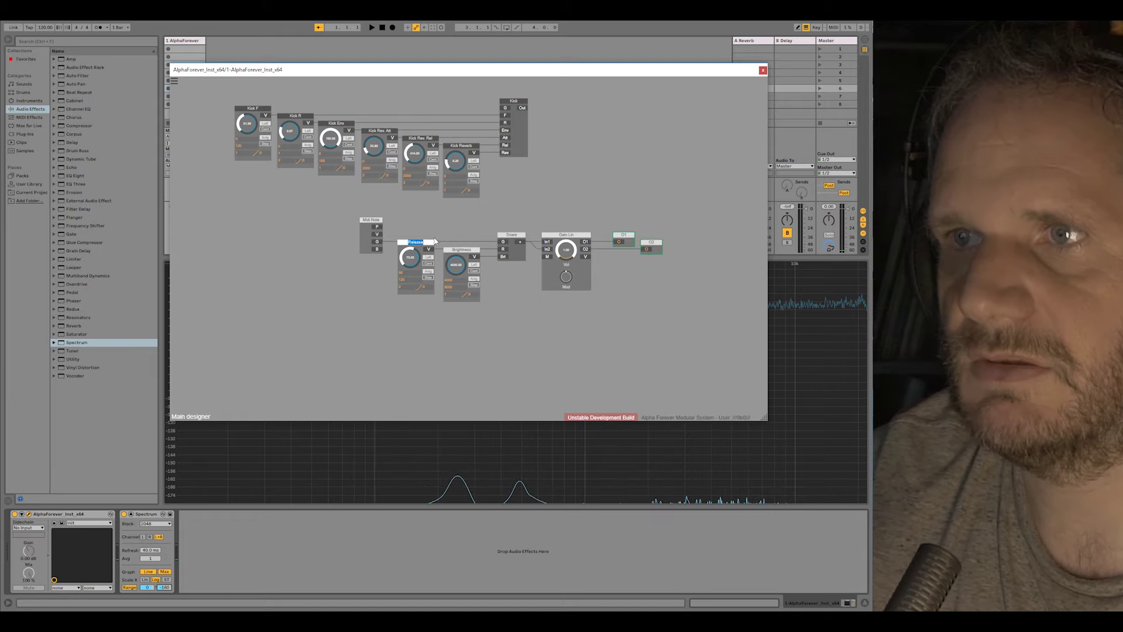
key("Home")
type("Snare")
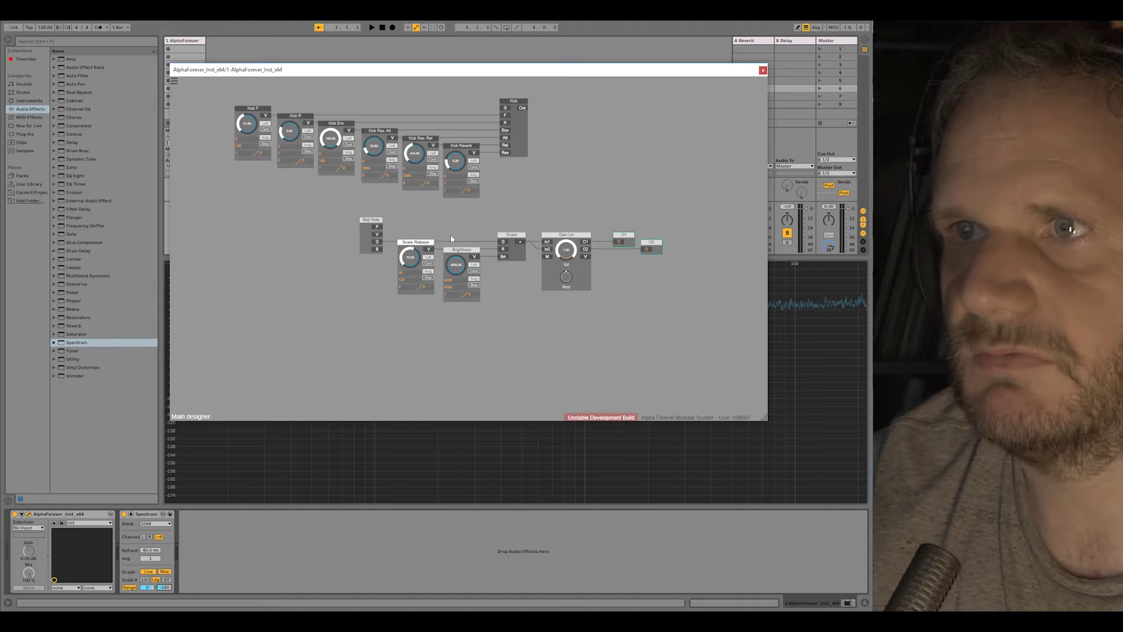
double_click(462, 250)
key("Home")
type("Snare")
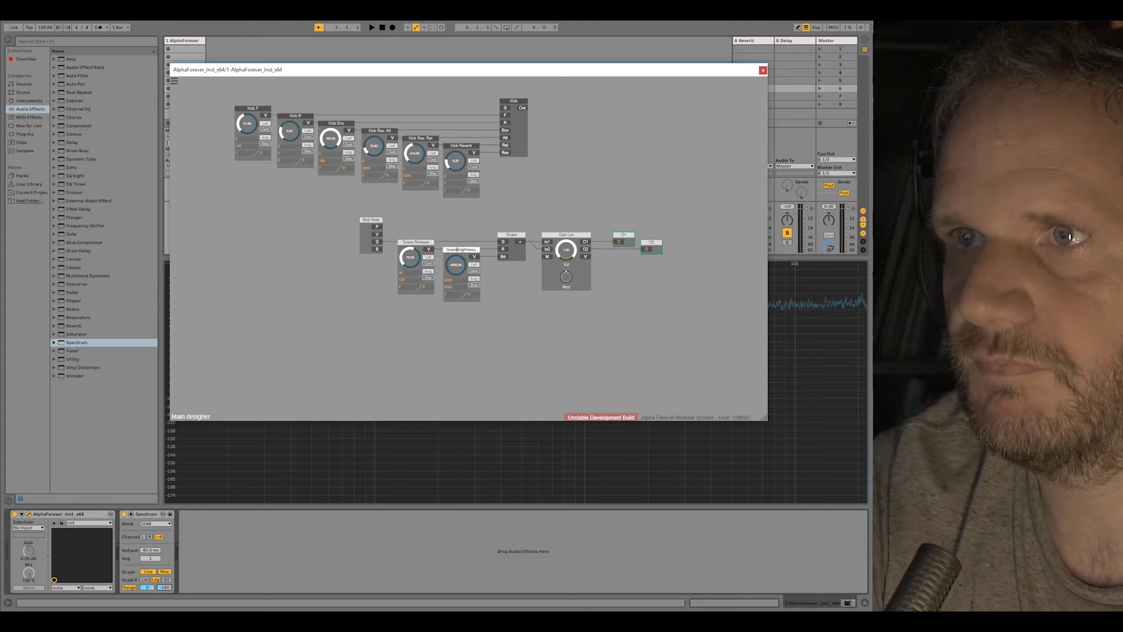
Place the Snare module with its Release and Brightness knobs beside the Kick group, disconnected from Midi Note and Gain Lin.
left_click(454, 206)
mouse_move(379, 215)
left_mouse_down()
mouse_move(316, 216)
mouse_move(550, 326)
mouse_move(530, 321)
mouse_move(486, 236)
mouse_move(455, 248)
mouse_move(403, 238)
left_mouse_up()
key("Delete")
key("ctrl+v")
left_click_drag(399, 222, 431, 234)
scroll(395, 227, "down", 3)
left_click_drag(376, 279, 567, 156)
left_click(413, 258)
scroll(413, 258, "up", 3)
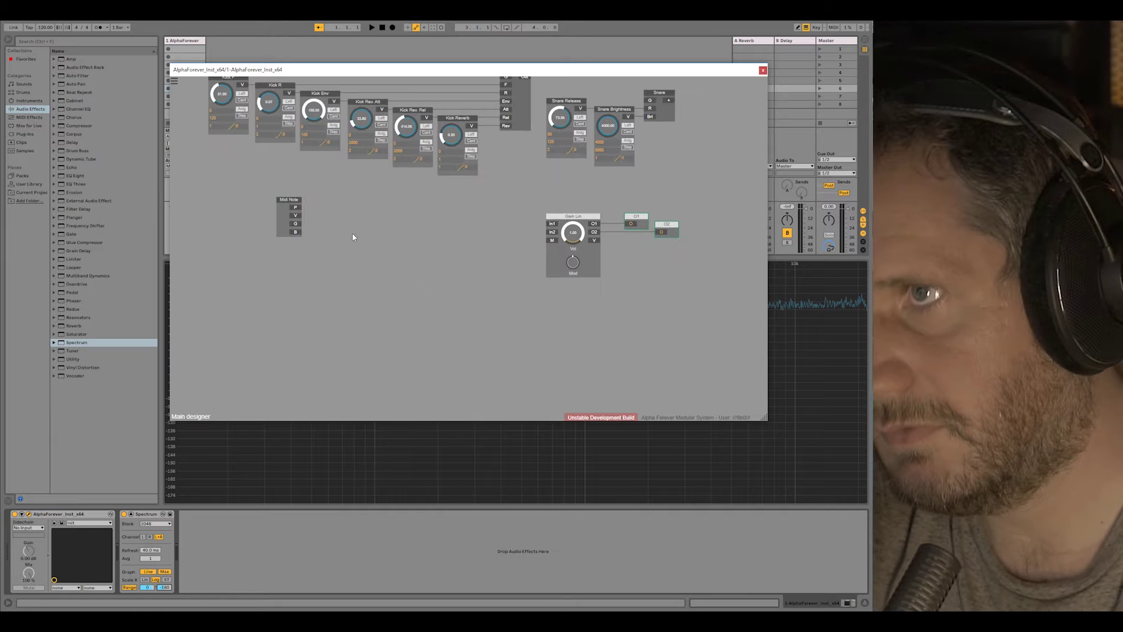
Copy the G to T module from inside the Snare into the main designer, wire it to Midi Note's G output, and reposition both modules.
double_click(653, 101)
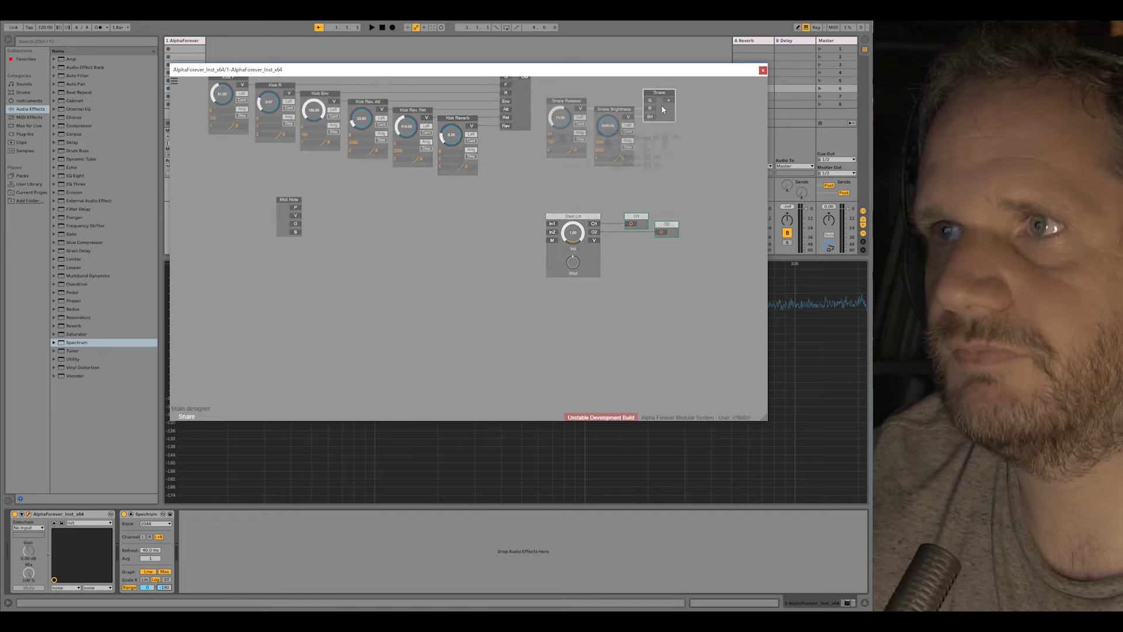
left_click(288, 224)
key("ctrl+c")
double_click(327, 167)
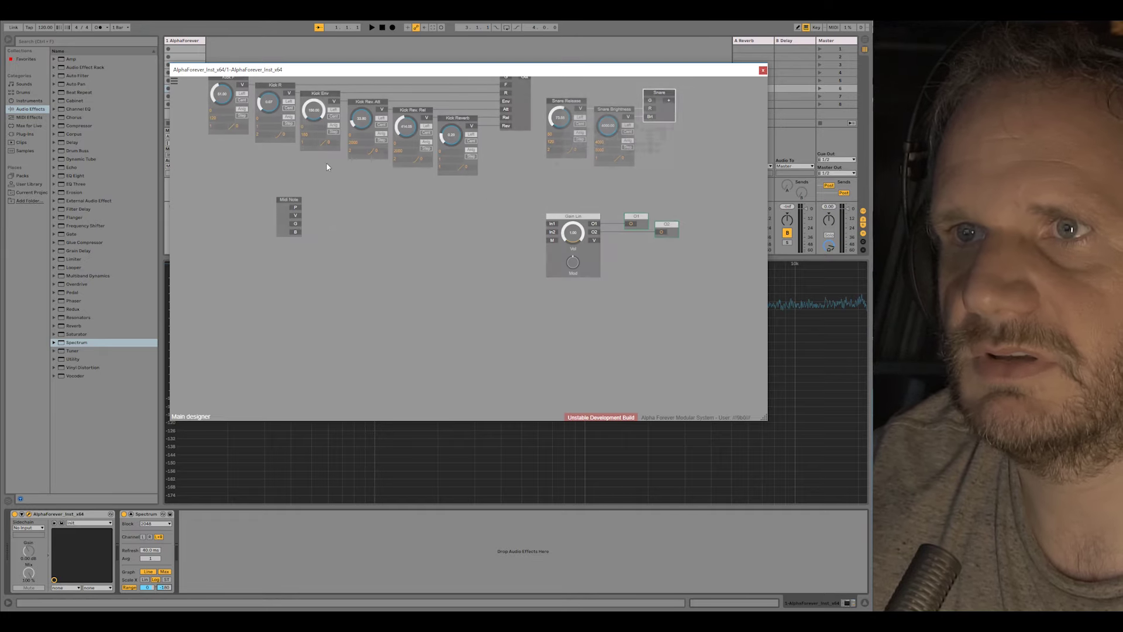
key("ctrl+v")
left_click_drag(549, 250, 332, 225)
left_click_drag(374, 267, 233, 195)
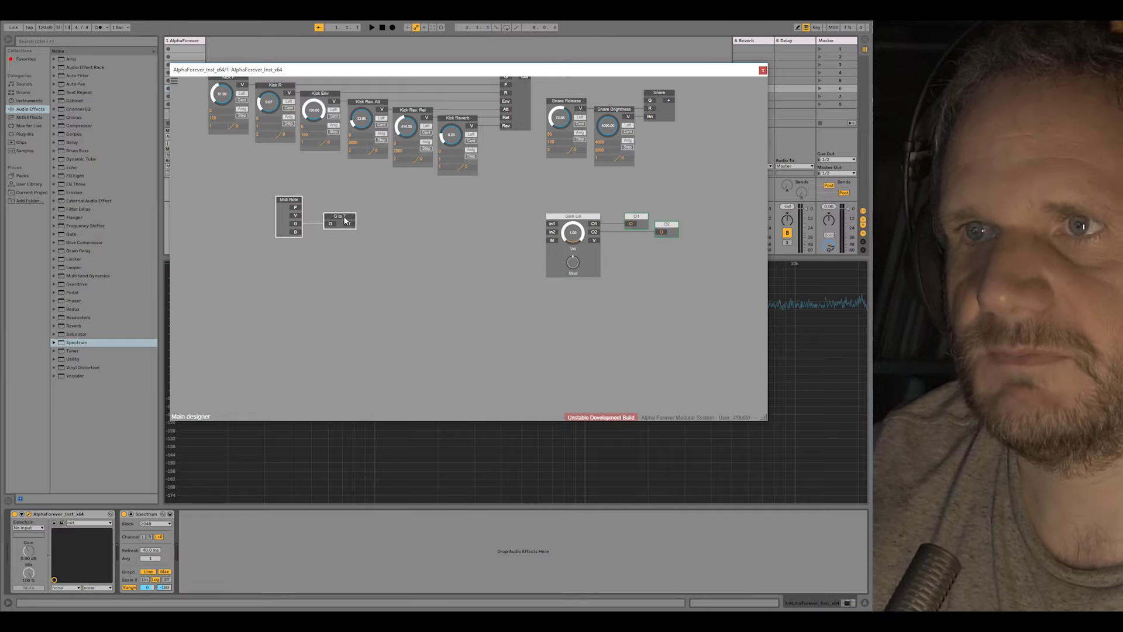
left_click_drag(345, 220, 284, 237)
left_click(335, 283)
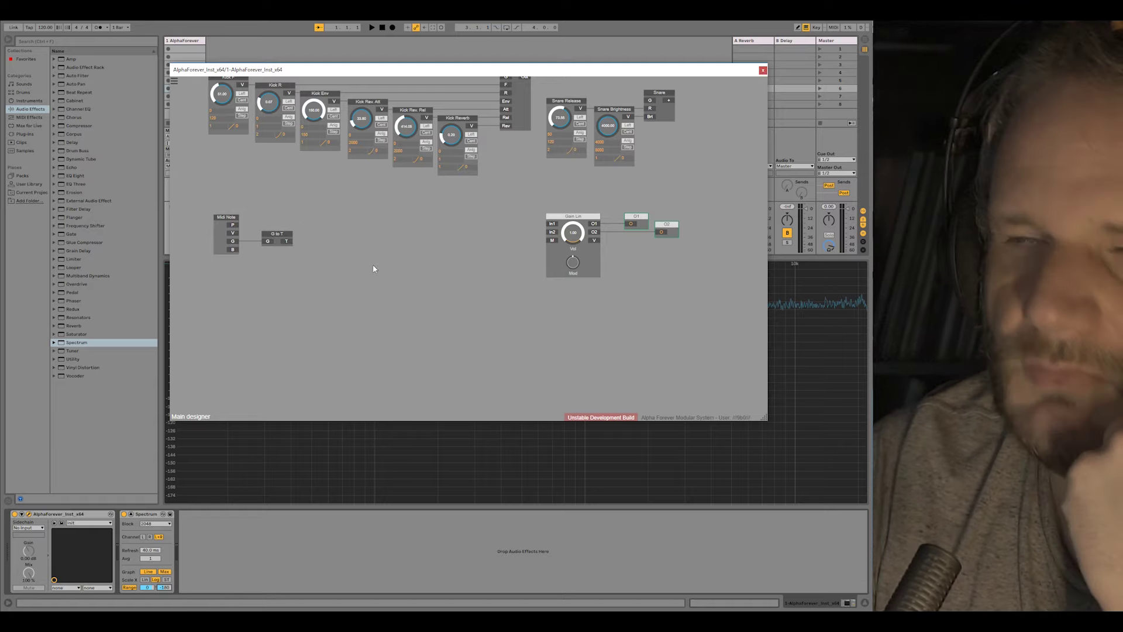
Collapse the enlarged Spectrum display and add a White Noise module below the G to T module.
left_click(131, 514)
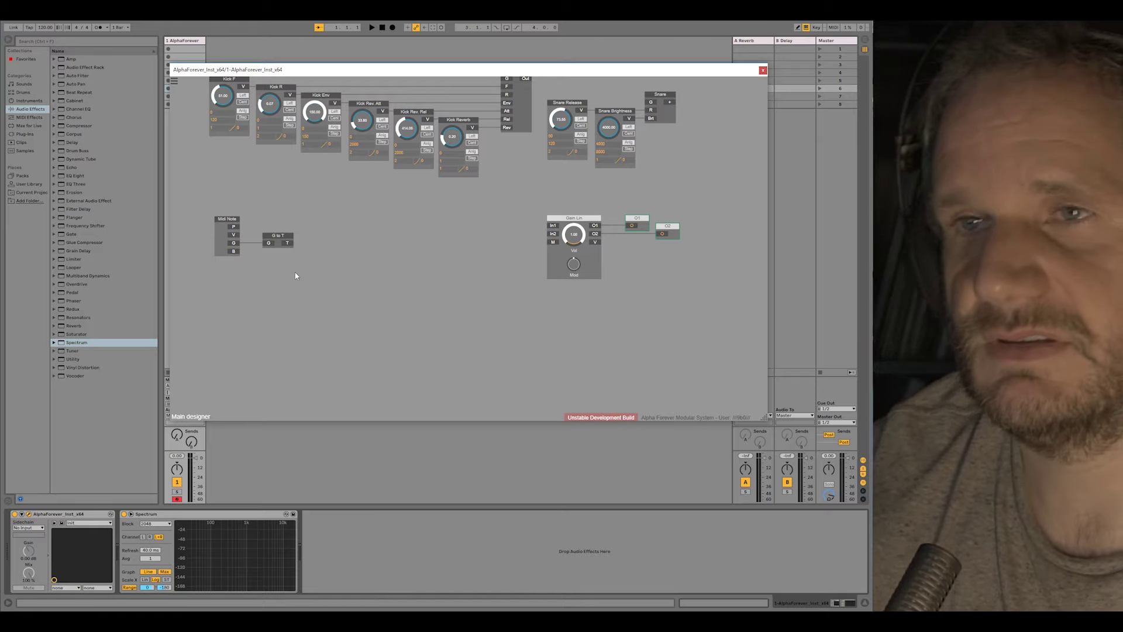
right_click(329, 279)
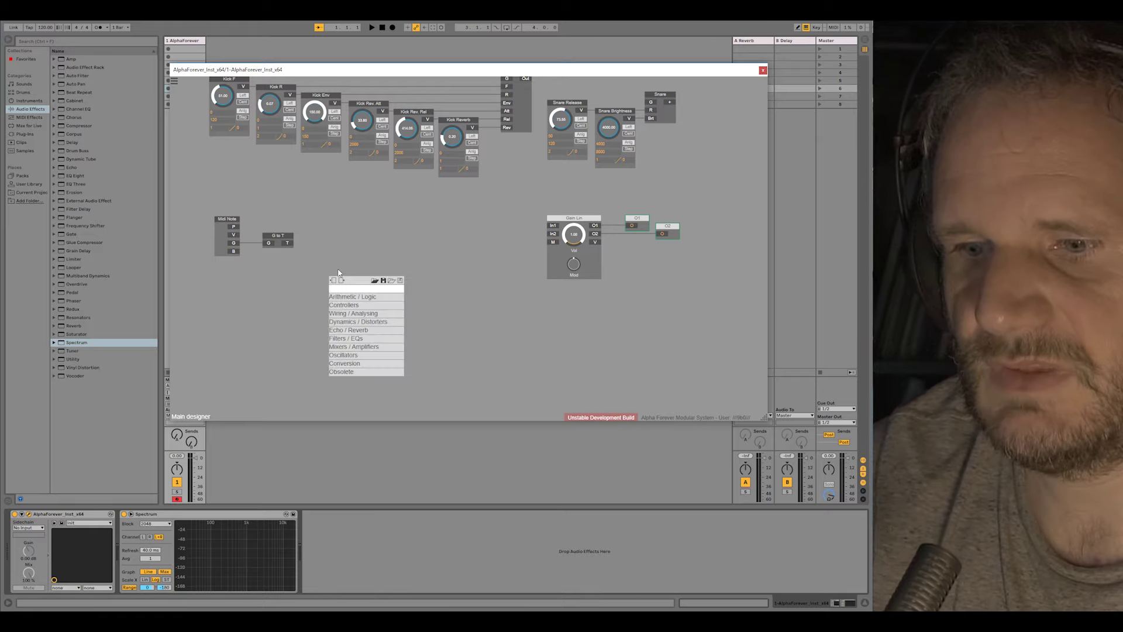
type("noi")
left_click(427, 305)
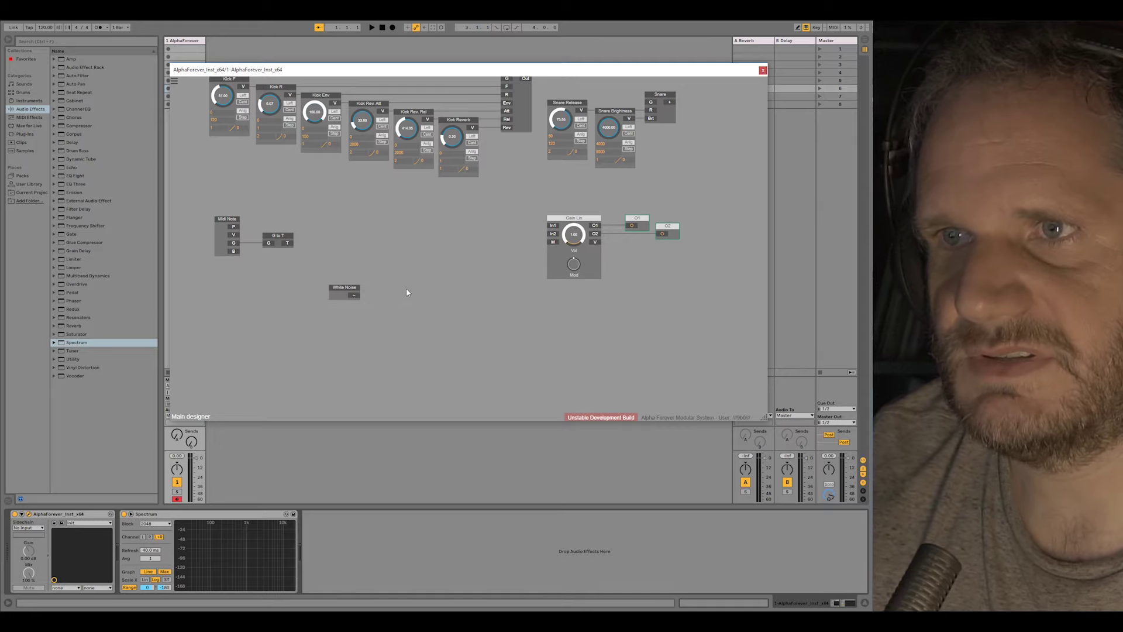
Add a Filter 2P module fed by the White Noise output, and space the two modules apart.
right_click(356, 297)
type("filter")
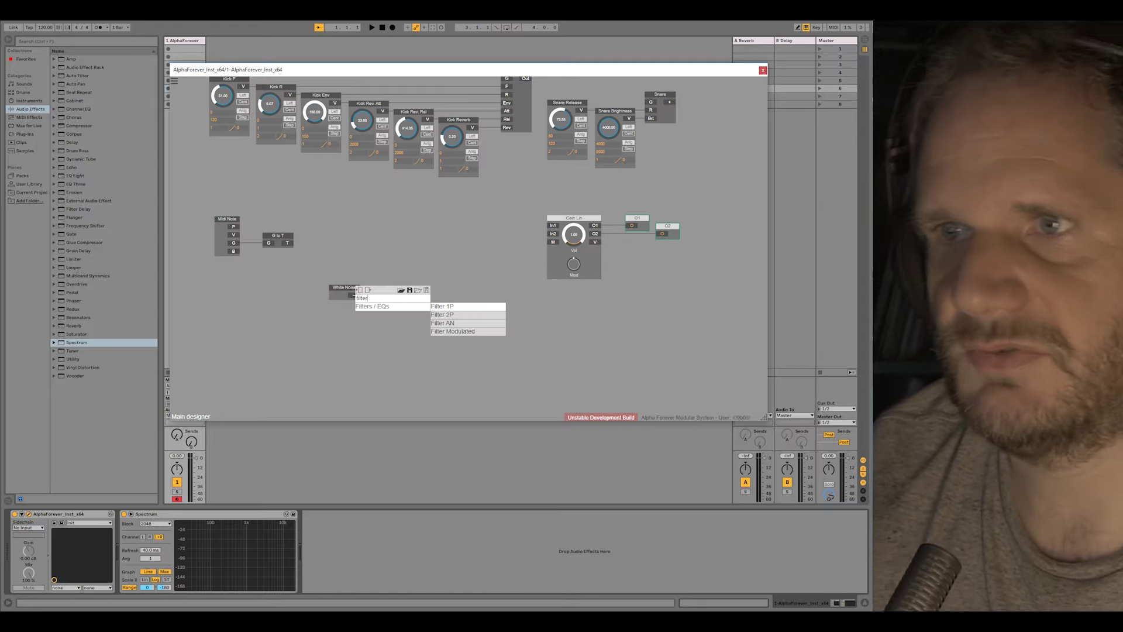
left_click(440, 315)
left_click_drag(402, 288, 437, 289)
left_click_drag(430, 311, 294, 286)
Add a Hz-to-pitch converter module feeding the P input of the Filter 2P module.
right_click(437, 303)
type("hz")
left_click(521, 314)
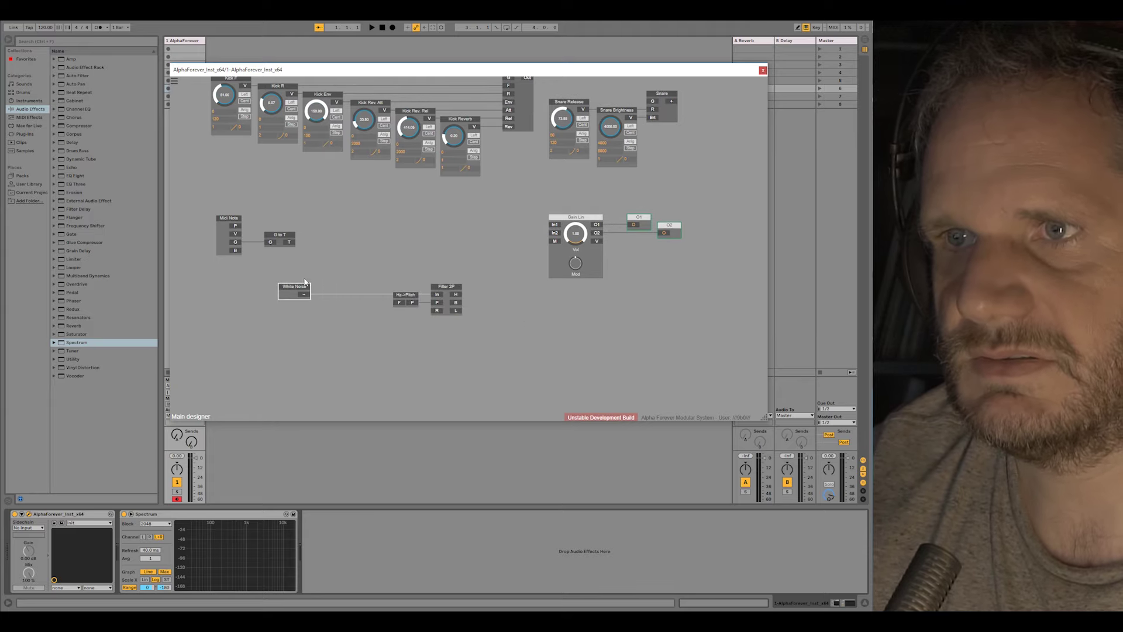
Add a knob to the converter's F input, with maximum 8000, minimum 800 and curve value 2.
left_click(402, 303)
double_click(354, 335)
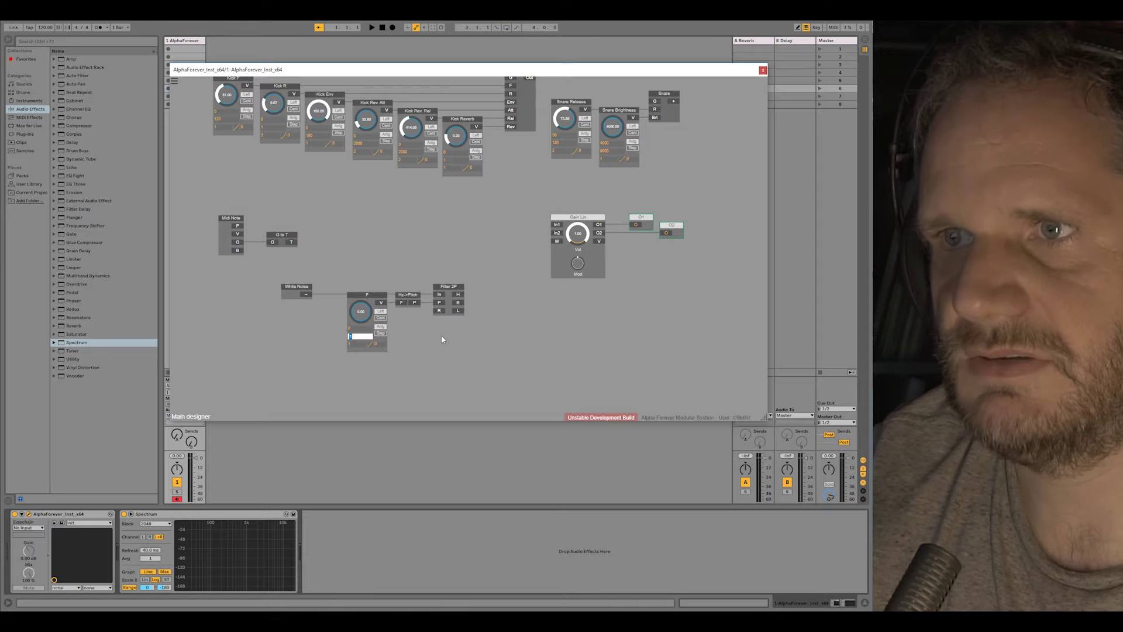
type("800")
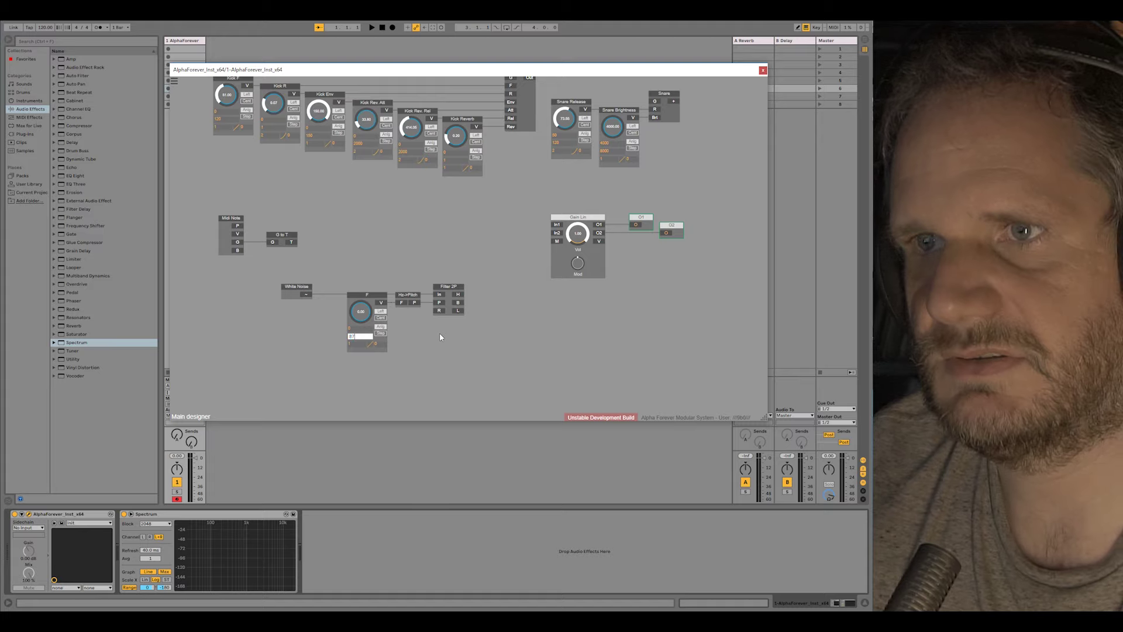
type("0")
double_click(363, 329)
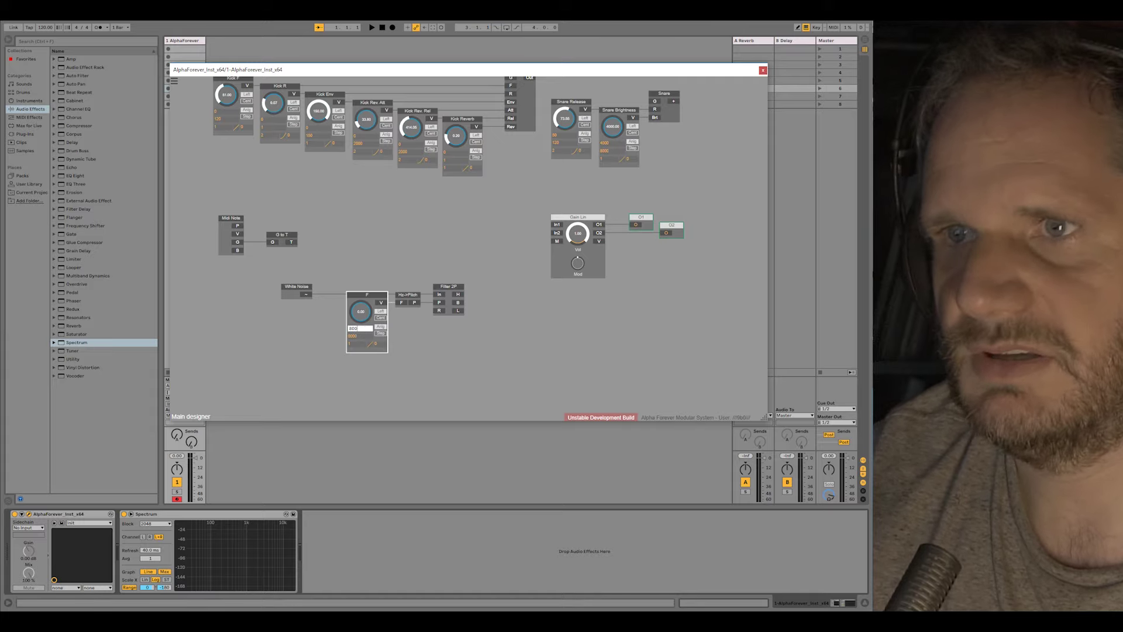
type("800")
key("Return")
double_click(360, 344)
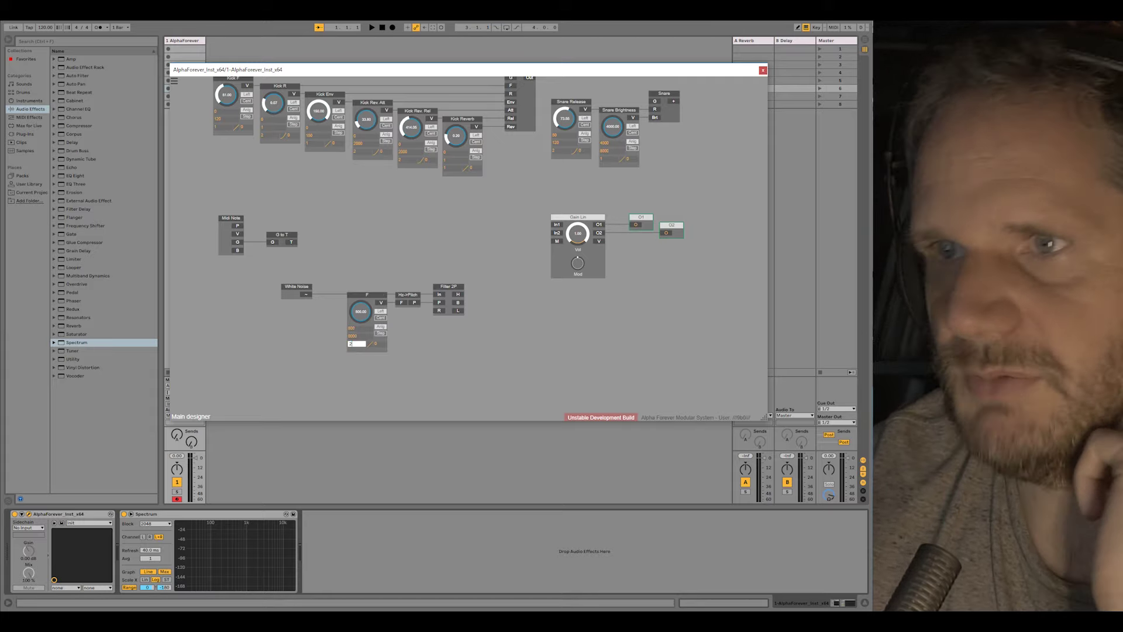
key("Return")
Make room beside the Filter 2P module and add a resonance knob to its R input.
left_click_drag(452, 290, 487, 290)
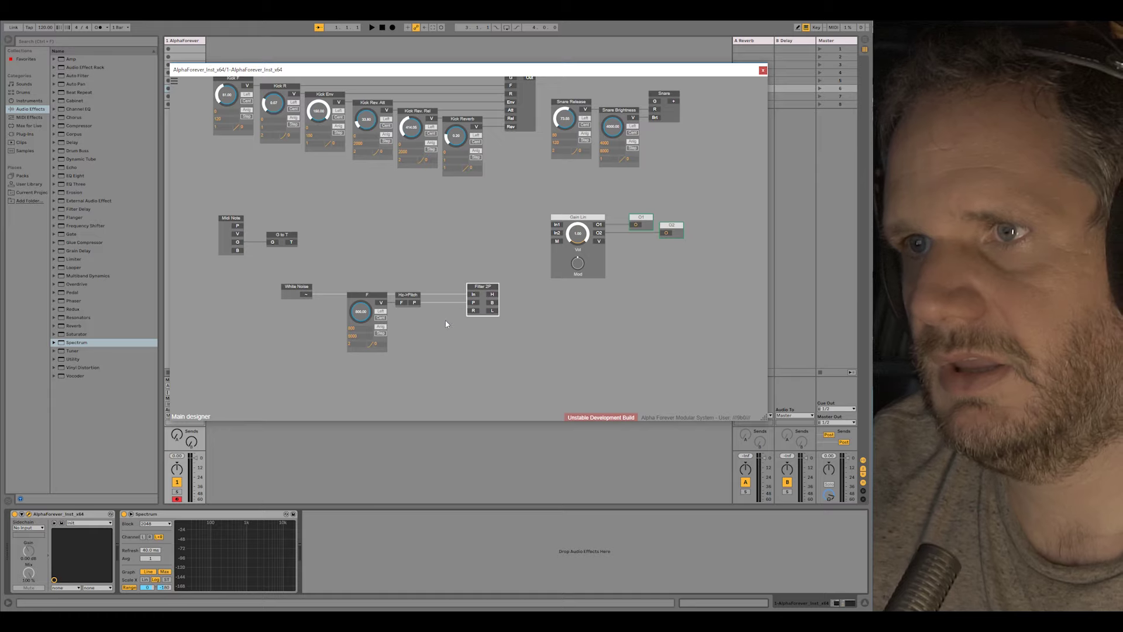
double_click(473, 311)
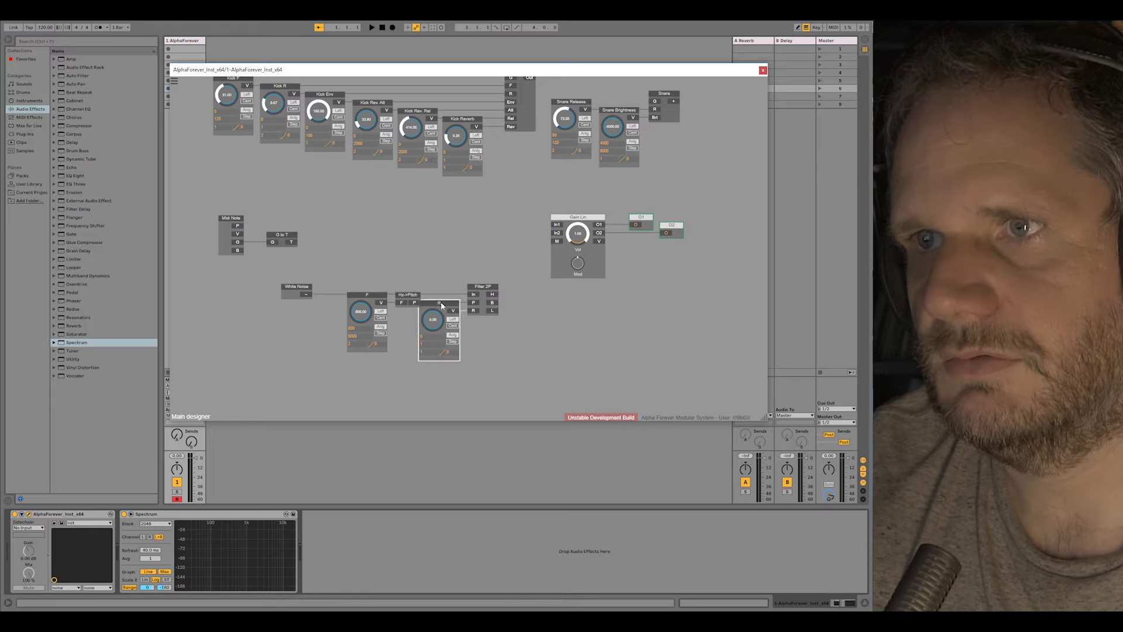
left_click_drag(483, 288, 489, 288)
Add a Div module to the filter's B output, and shift the whole noise chain to the left on the canvas.
right_click(498, 302)
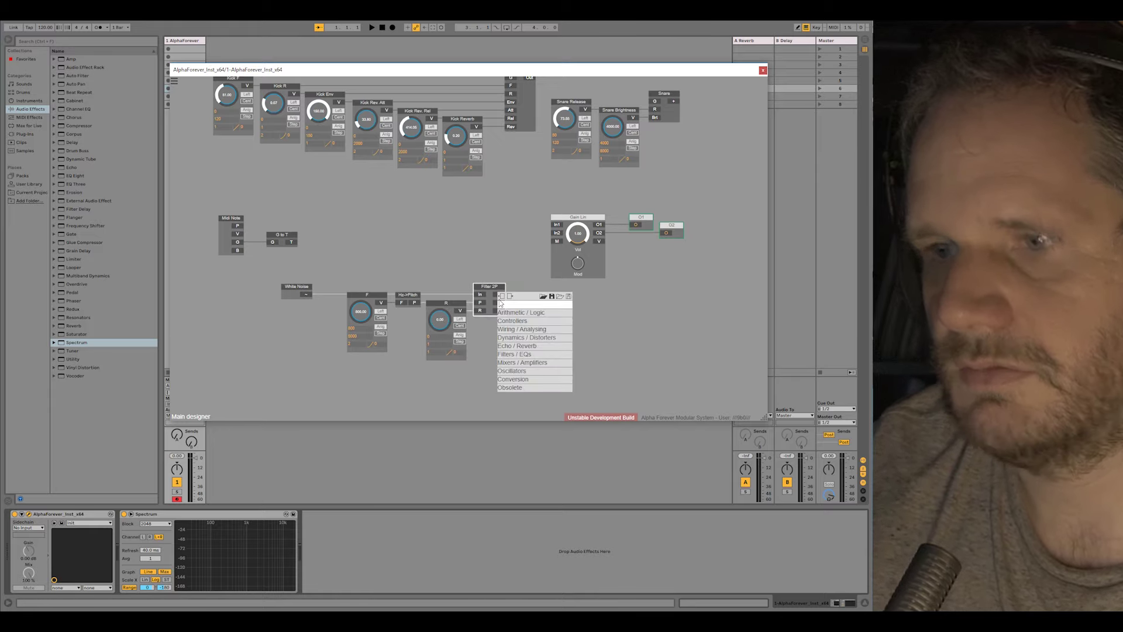
type("div")
key("Return")
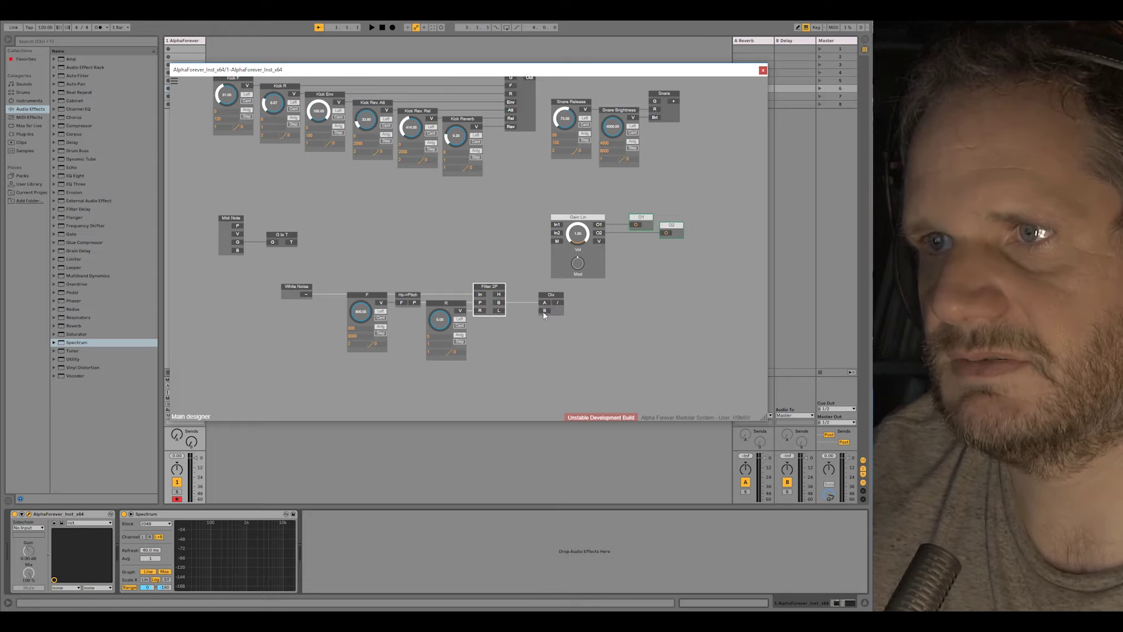
left_click_drag(551, 296, 526, 295)
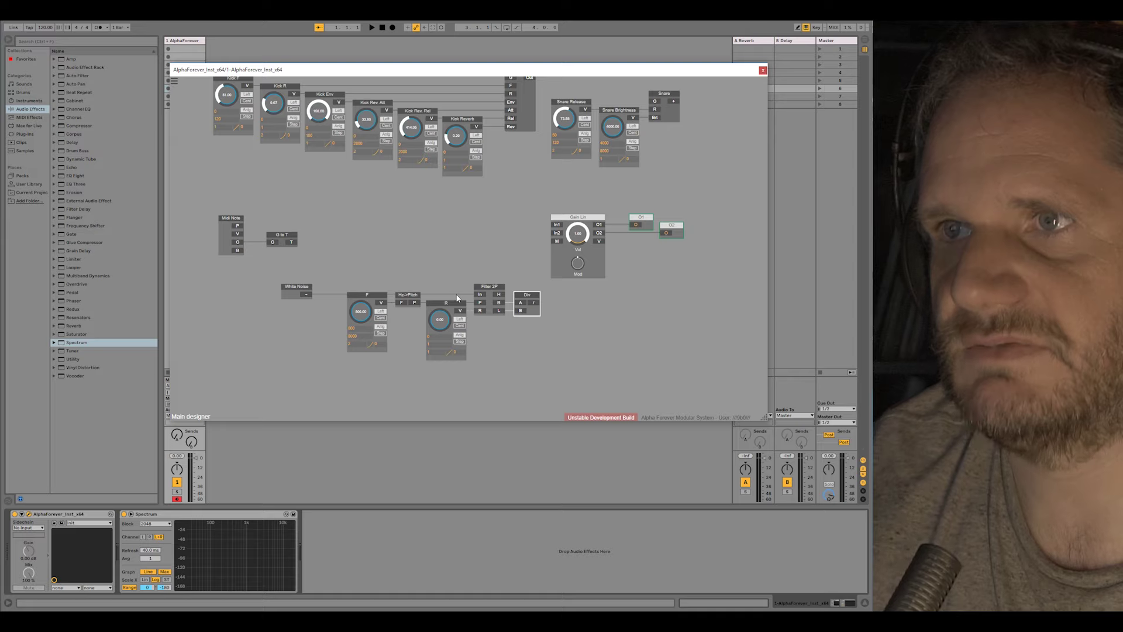
left_click_drag(296, 287, 556, 375)
left_click_drag(527, 303, 422, 302)
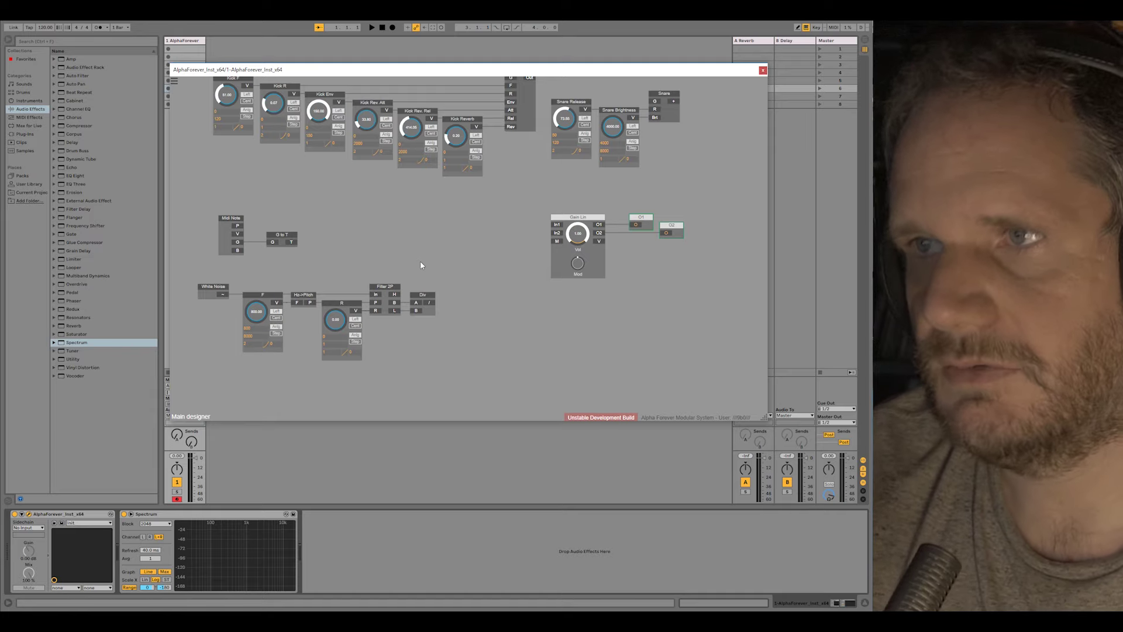
Add a Con module routing the Div output to both Gain Lin inputs, and place it just before Gain Lin.
right_click(451, 273)
type("con")
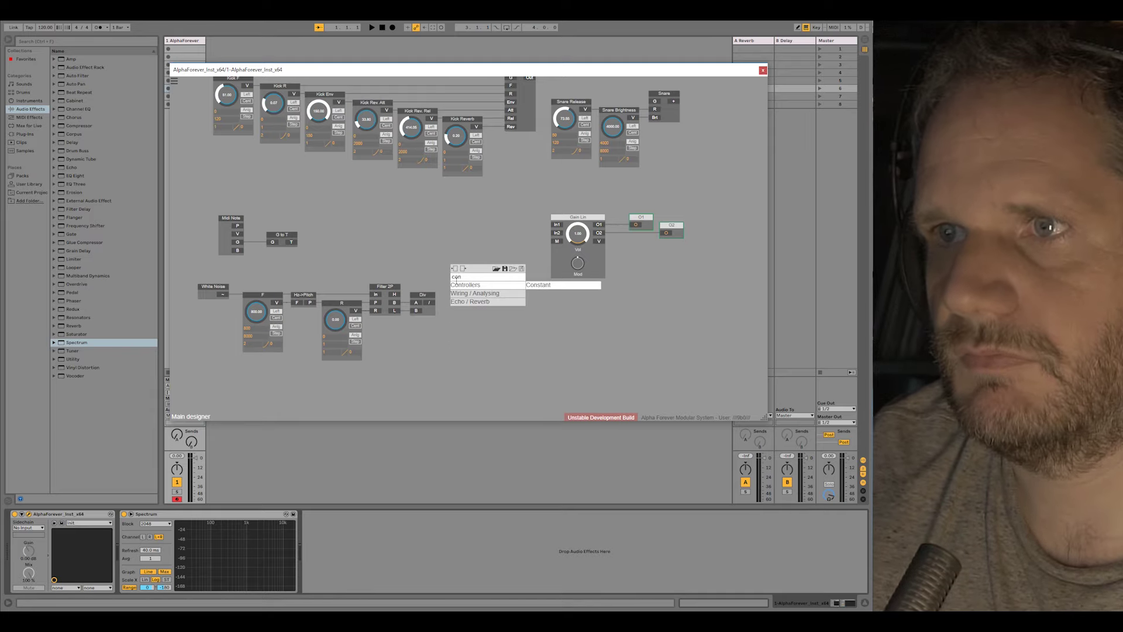
mouse_move(496, 297)
left_click(541, 293)
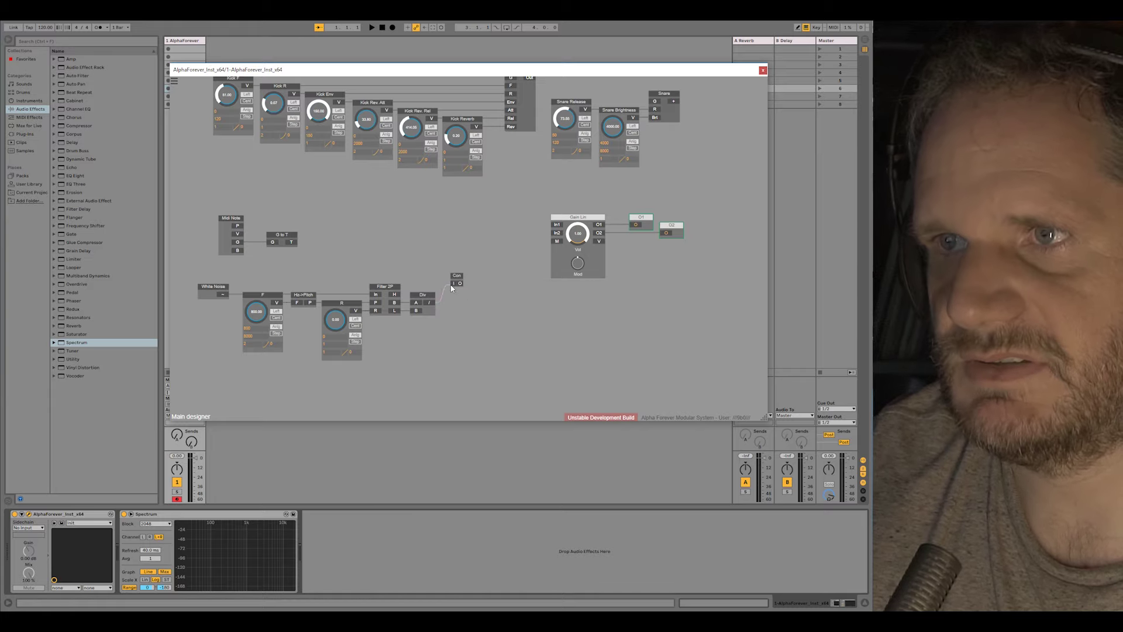
left_click_drag(533, 253, 556, 233)
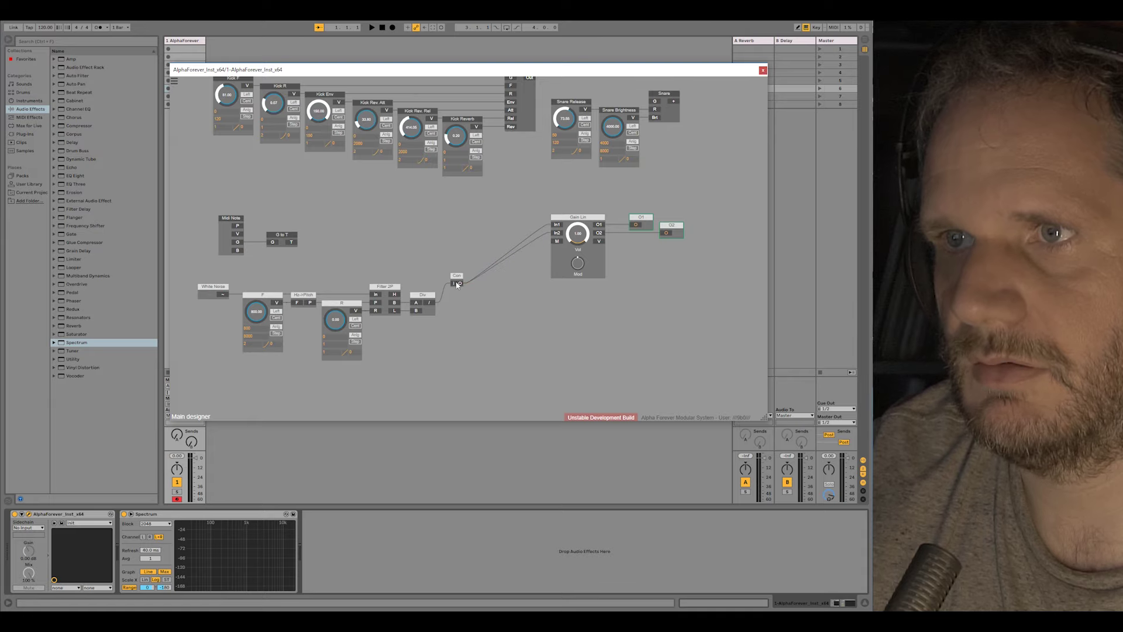
left_click_drag(457, 276, 540, 221)
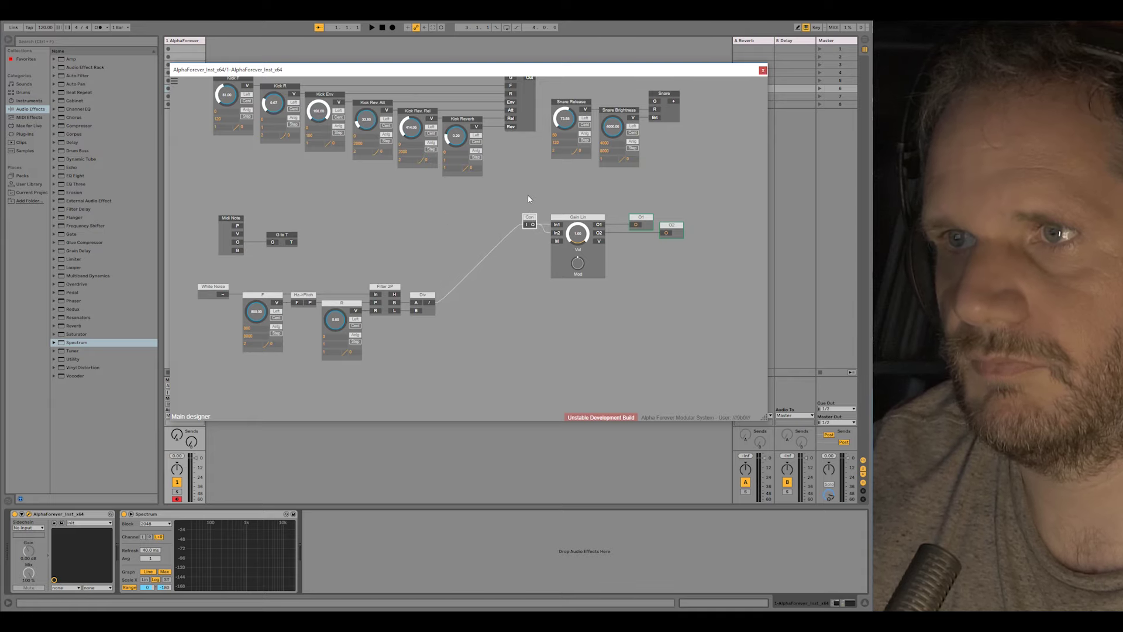
Try the noise filter with its frequency knob at about 870 and a small amount of resonance.
scroll(336, 320, "up", 1)
scroll(263, 311, "up", 1)
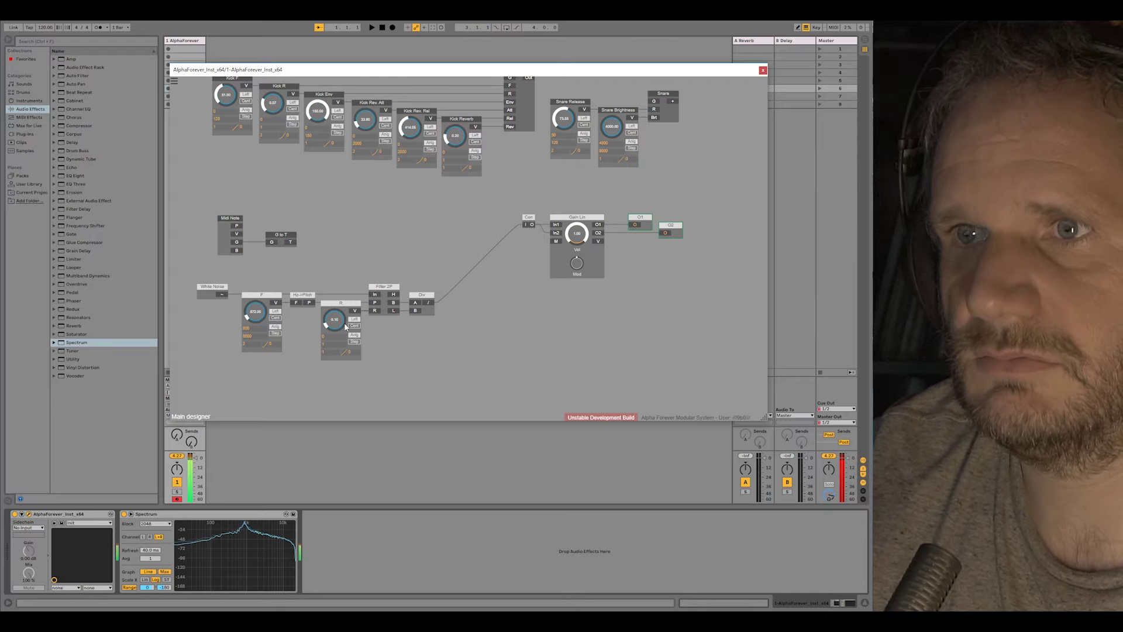
scroll(335, 320, "down", 1)
Turn the Gain Lin volume down to 0 and move the White Noise module farther away from the frequency knob.
left_click_drag(578, 234, 577, 275)
left_click_drag(534, 341, 641, 327)
left_click_drag(313, 271, 253, 270)
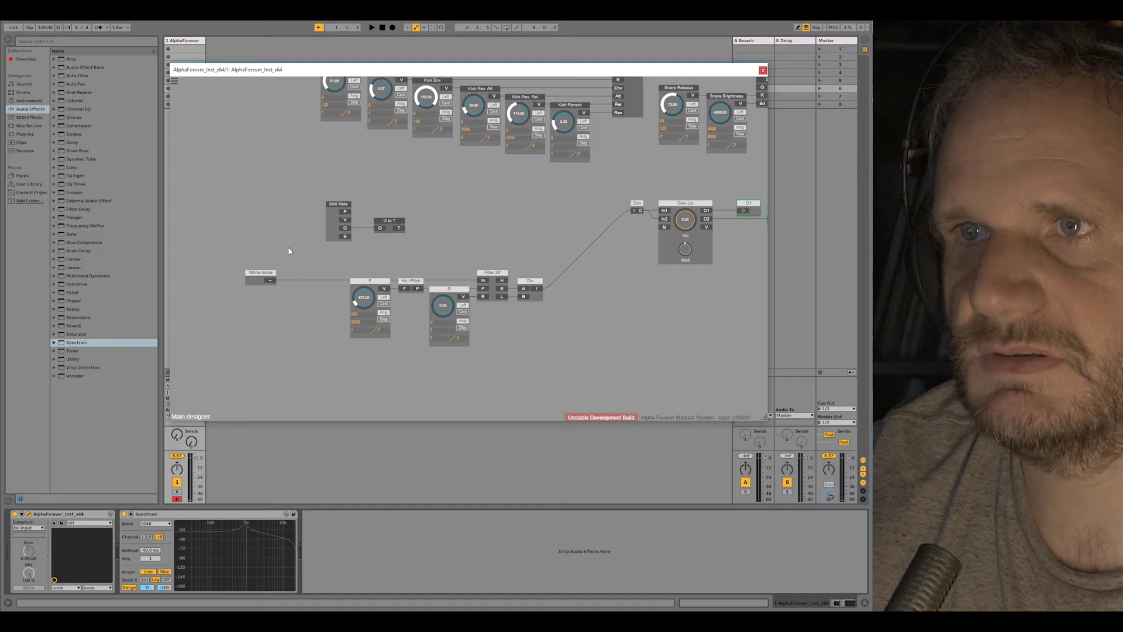
Add a Mul module to the T output of G to T, leaving space between them.
double_click(403, 225)
type("mu")
key("Return")
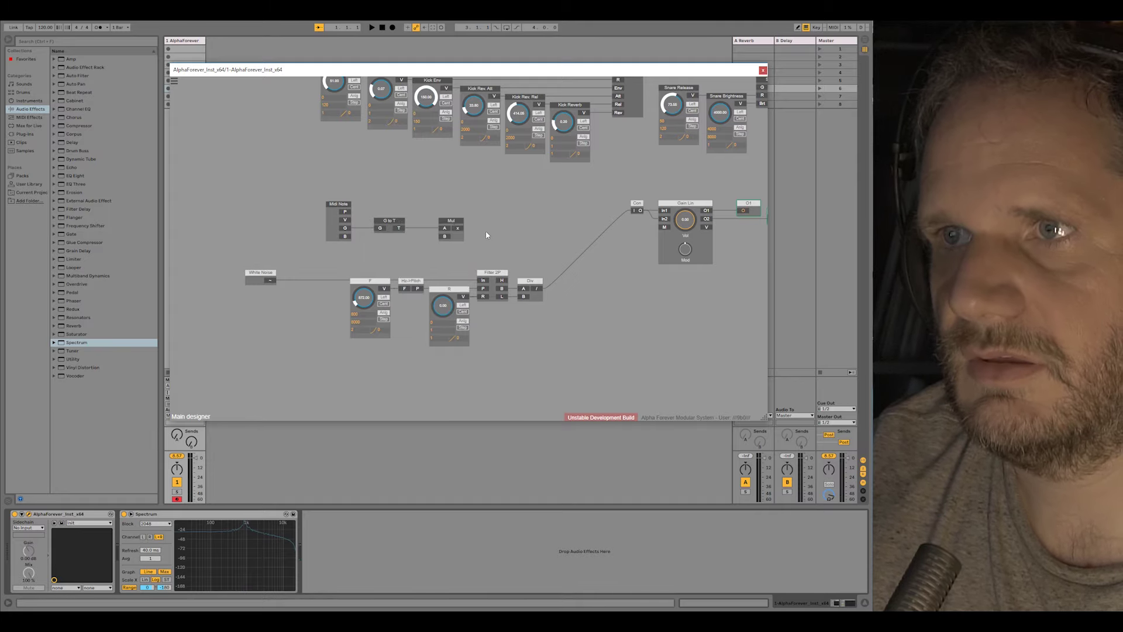
left_click_drag(445, 223, 499, 223)
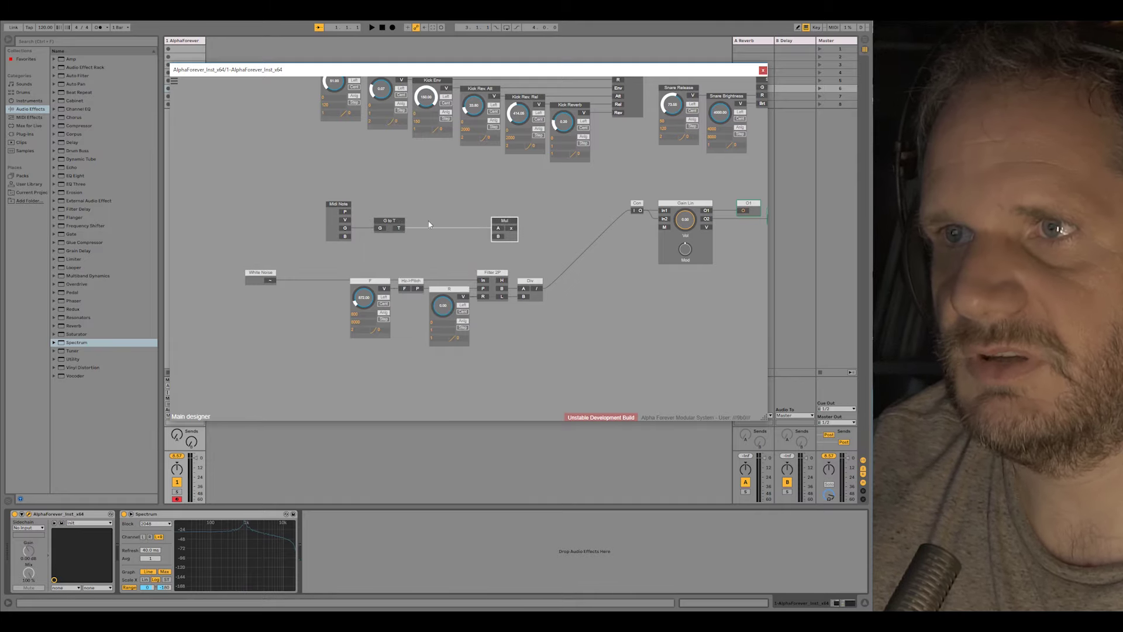
Insert an Env follower module between the G to T output and the Mul module's A input.
double_click(401, 232)
type("env")
left_click(487, 241)
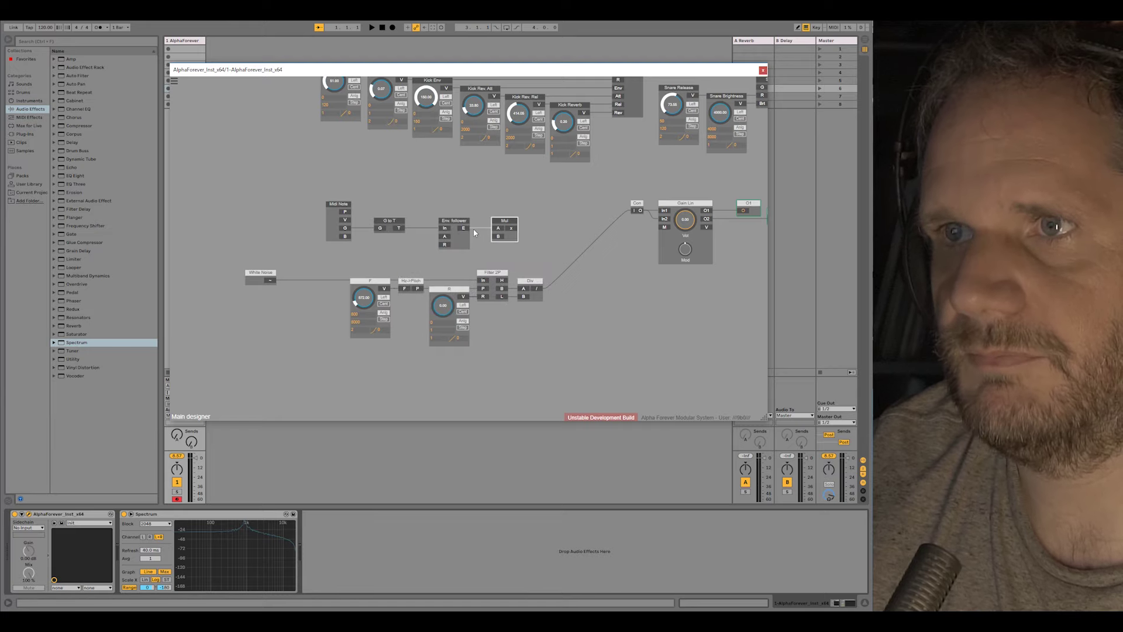
Add a release knob to the Env follower's R input and move the MIDI envelope modules up, clear of the noise chain.
double_click(443, 243)
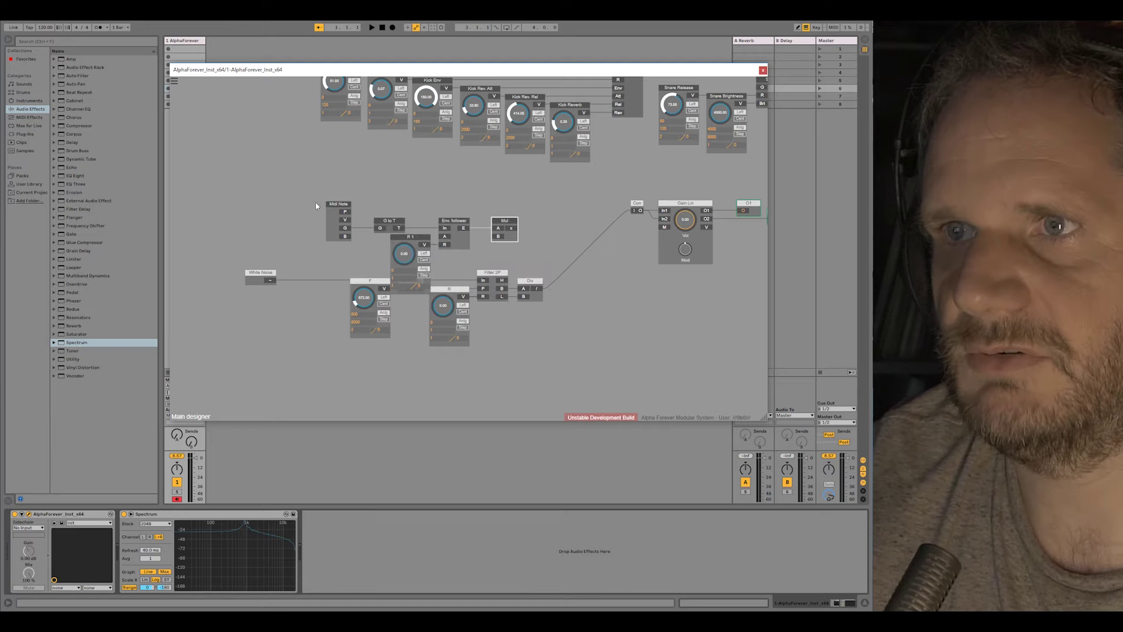
left_click_drag(295, 186, 518, 291)
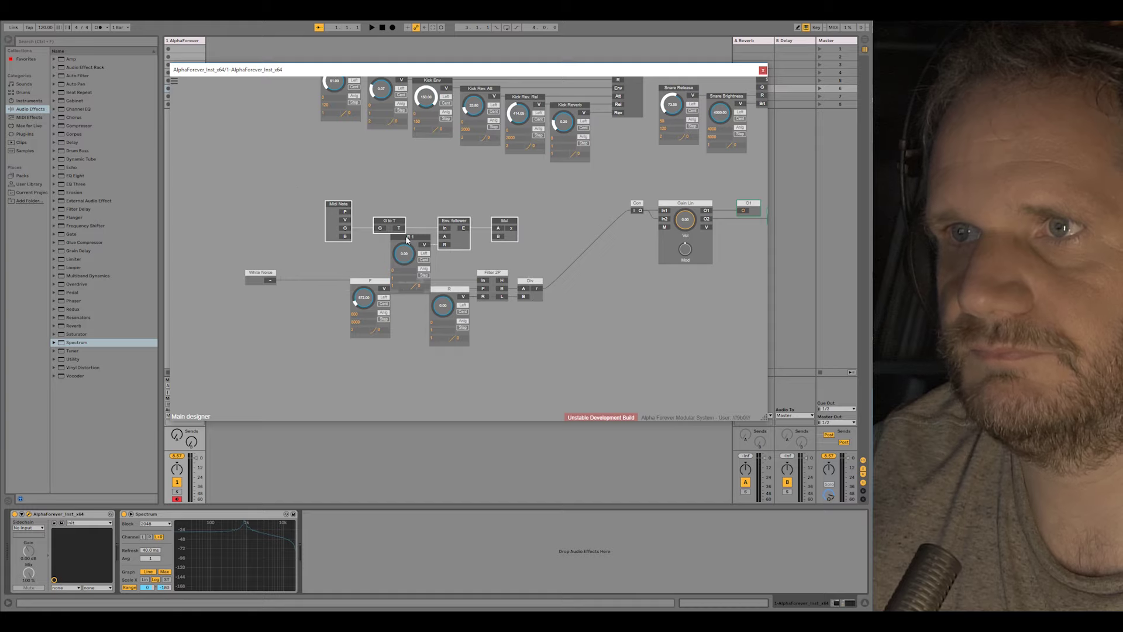
left_click_drag(406, 240, 348, 183)
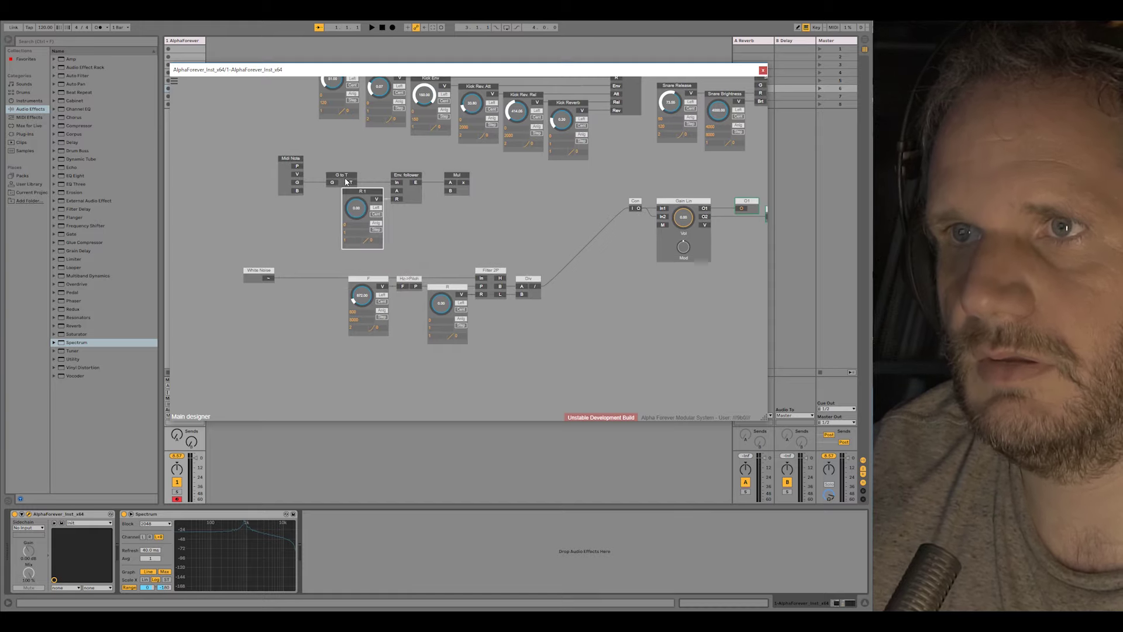
left_click_drag(350, 235, 335, 236)
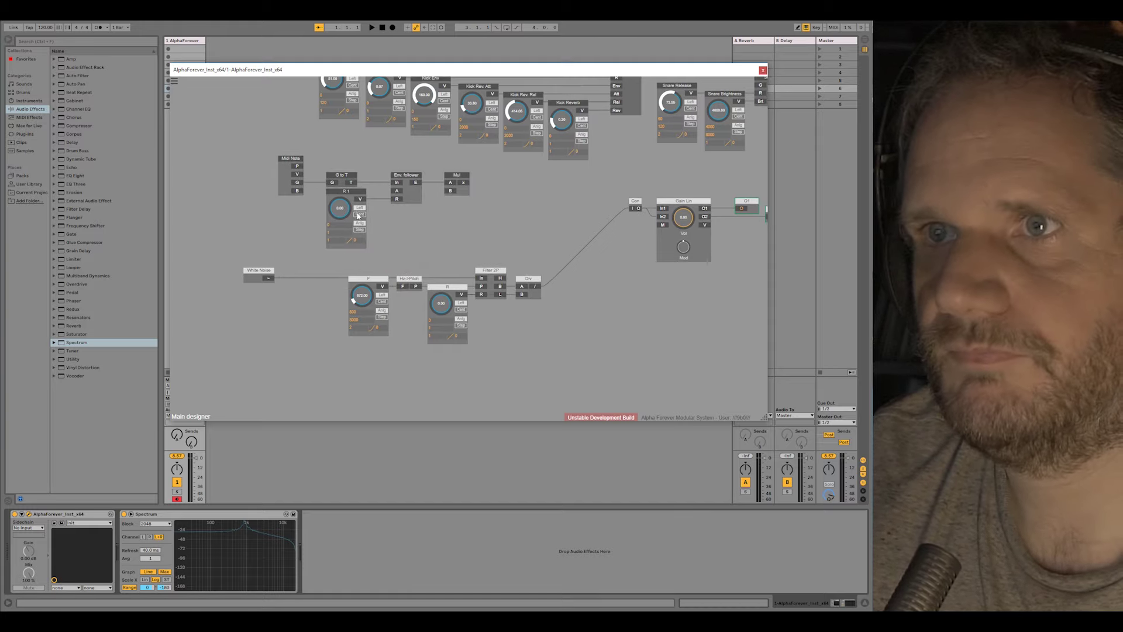
Set the maximum value of the Env follower's release knob to 2000.
double_click(334, 234)
type("2000")
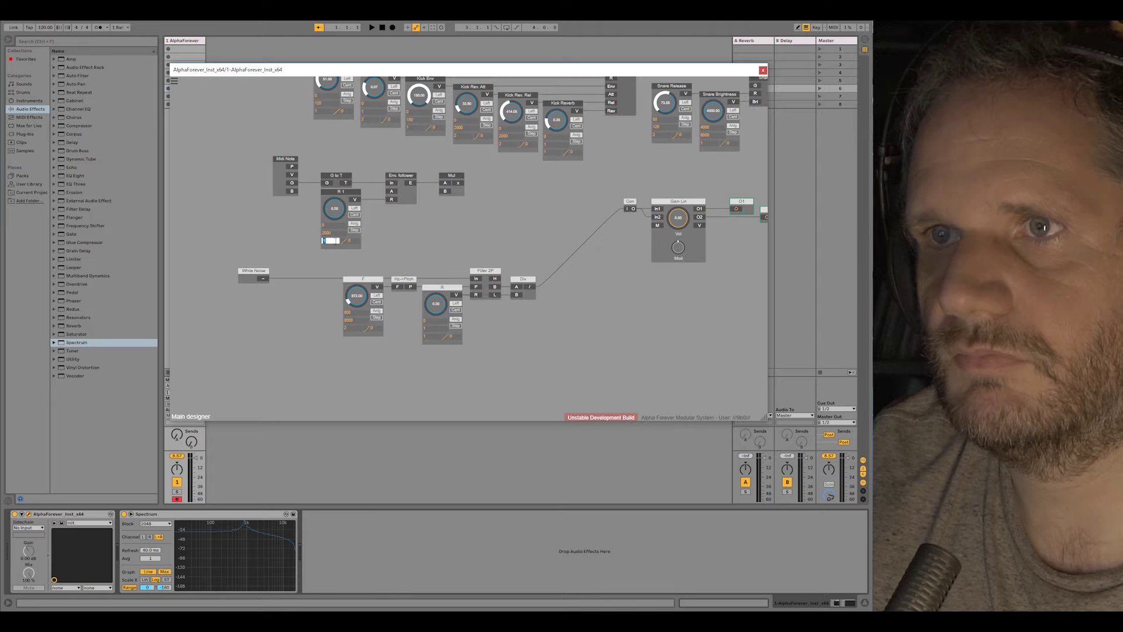
key("Return")
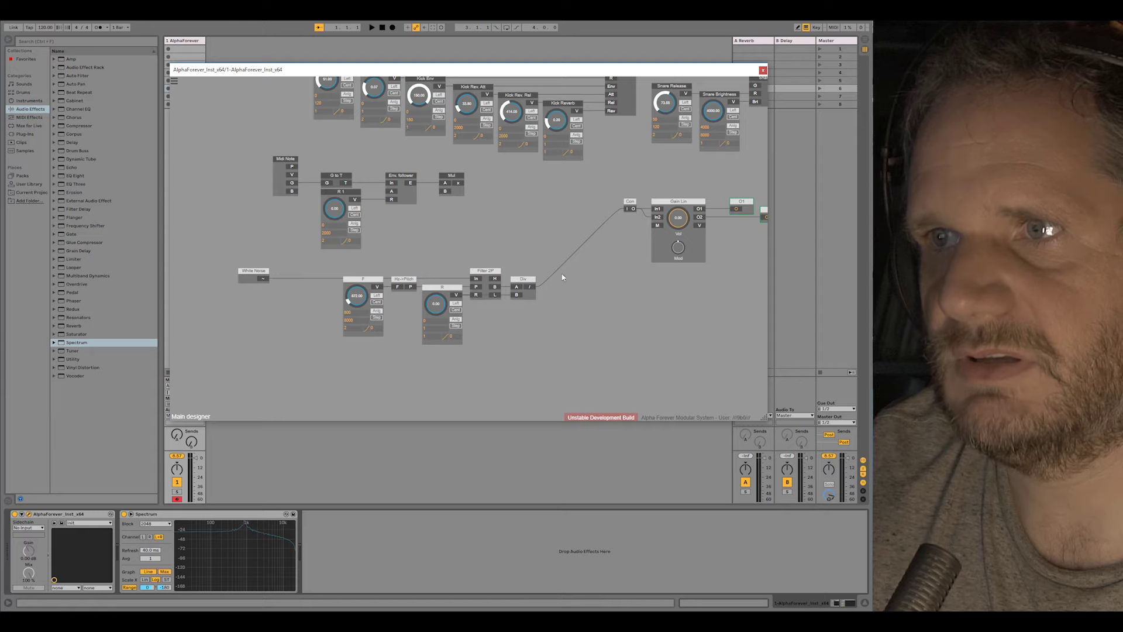
Reroute the Div output from the Con module into Mul's B input, and connect the Mul output to Con.
left_click(628, 209)
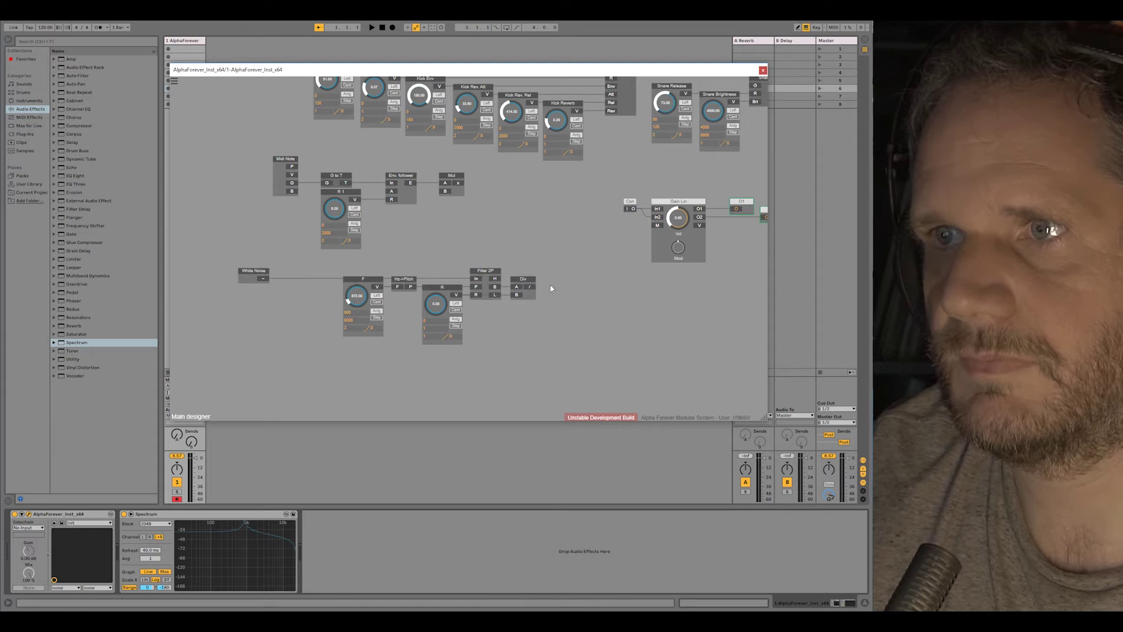
left_click_drag(534, 286, 446, 191)
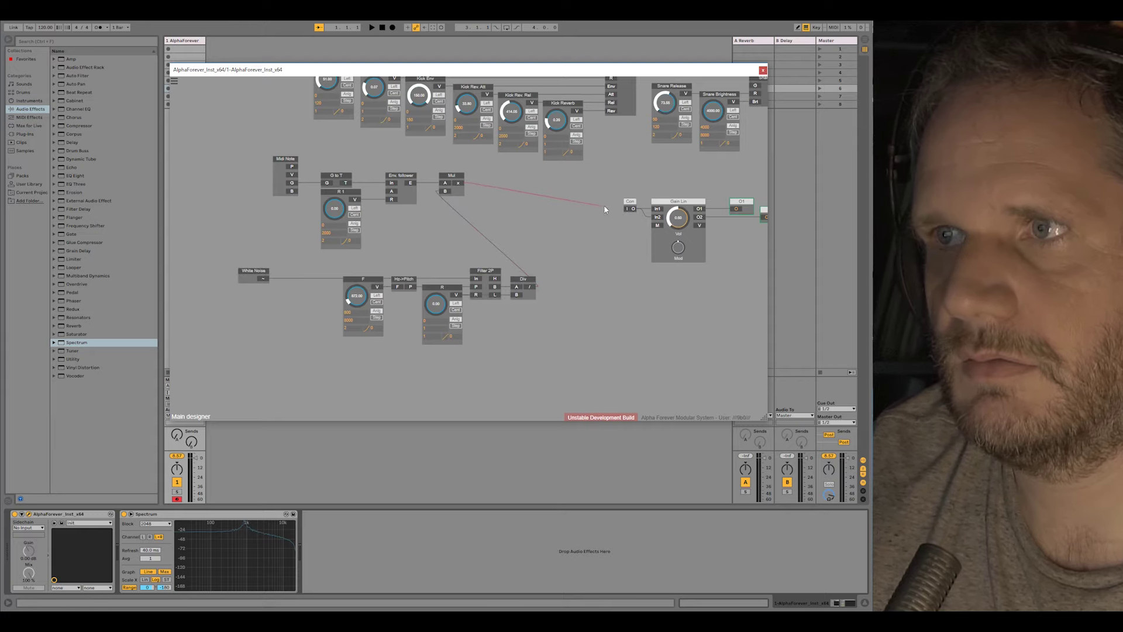
left_click_drag(605, 209, 626, 209)
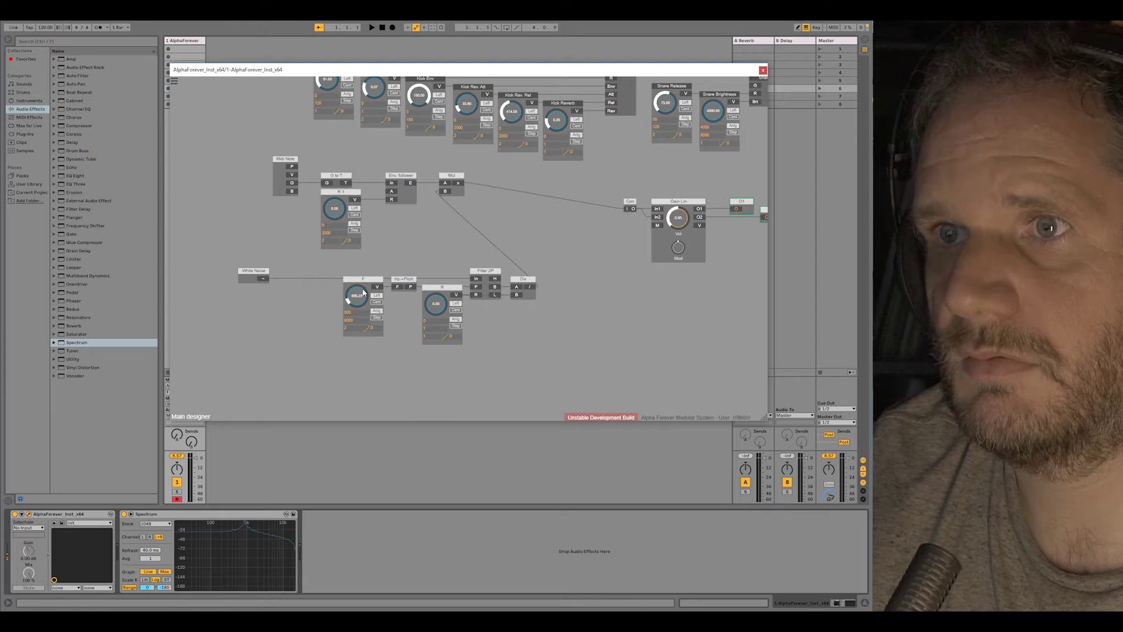
Tune the envelope release, filter frequency and resonance knobs, bringing the resonance to about 0.61.
left_click_drag(363, 293, 377, 265)
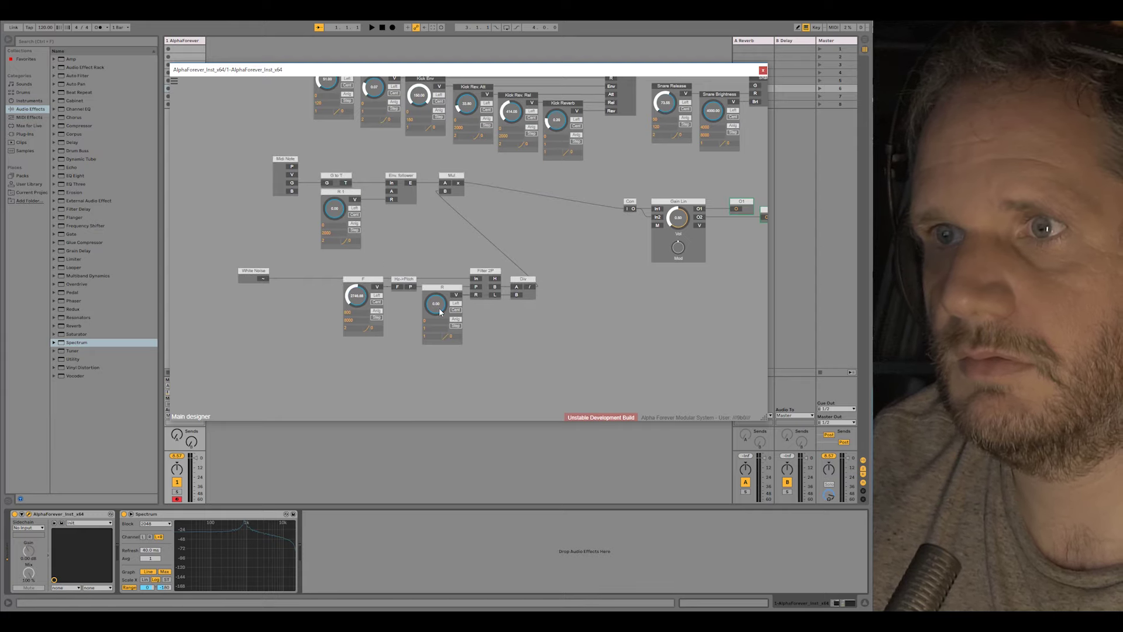
left_click_drag(440, 310, 439, 287)
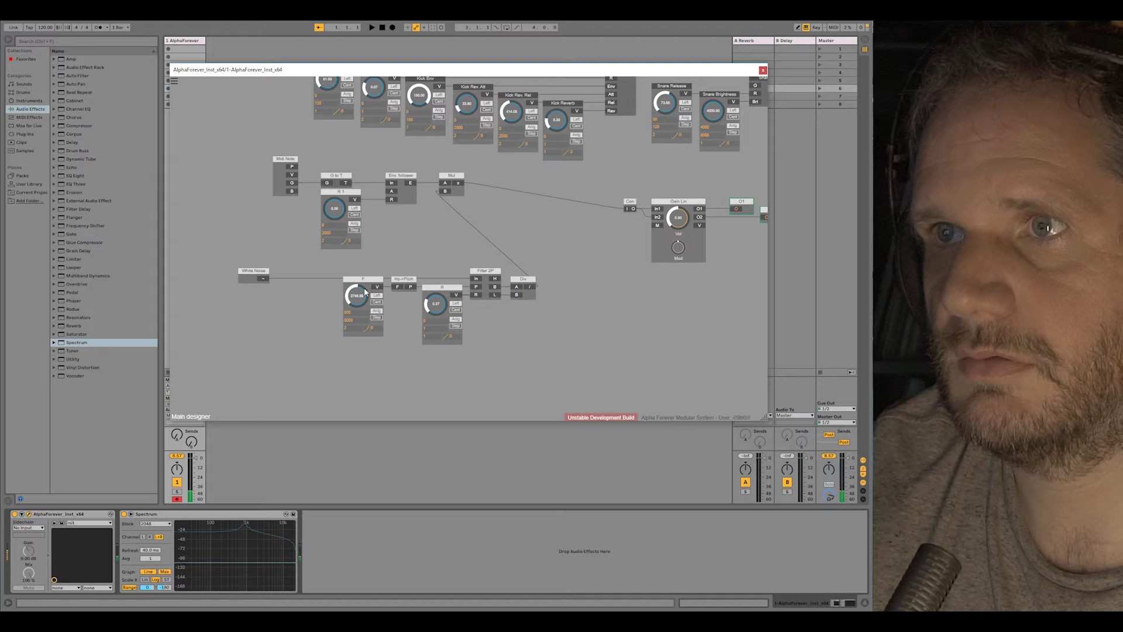
left_click_drag(334, 209, 348, 193)
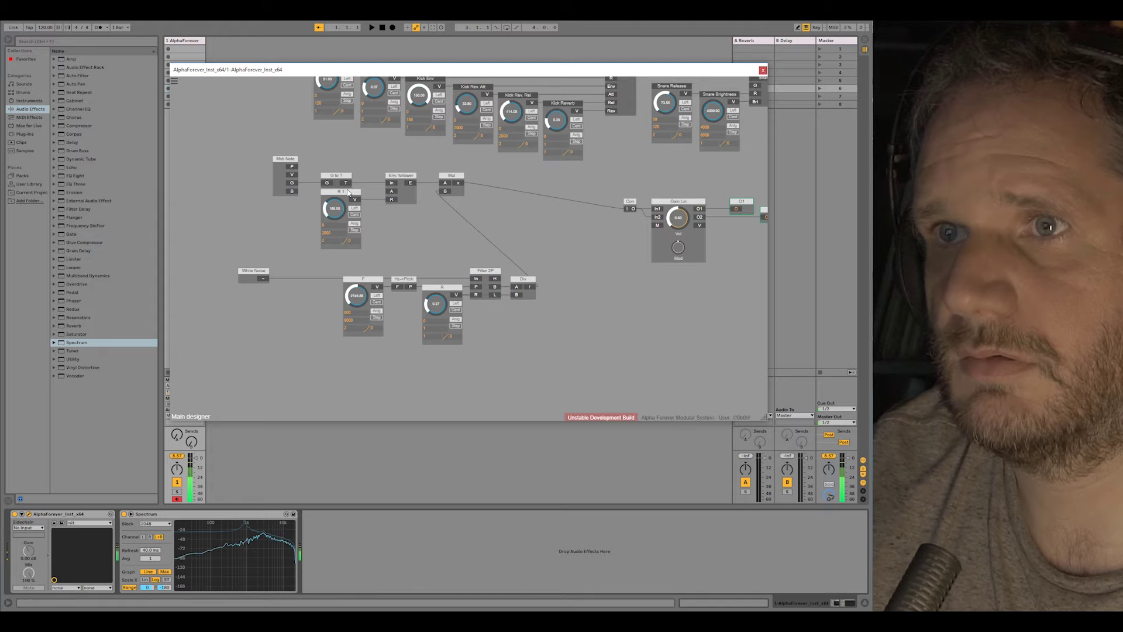
left_click_drag(439, 298, 440, 307)
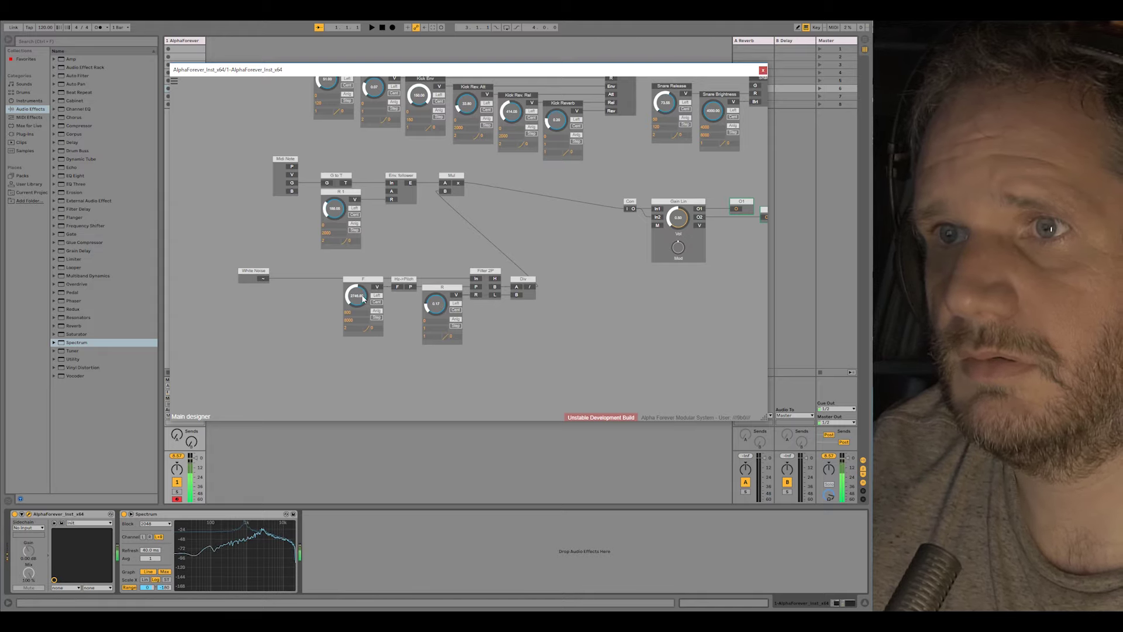
left_click_drag(363, 299, 362, 323)
left_click_drag(436, 304, 456, 267)
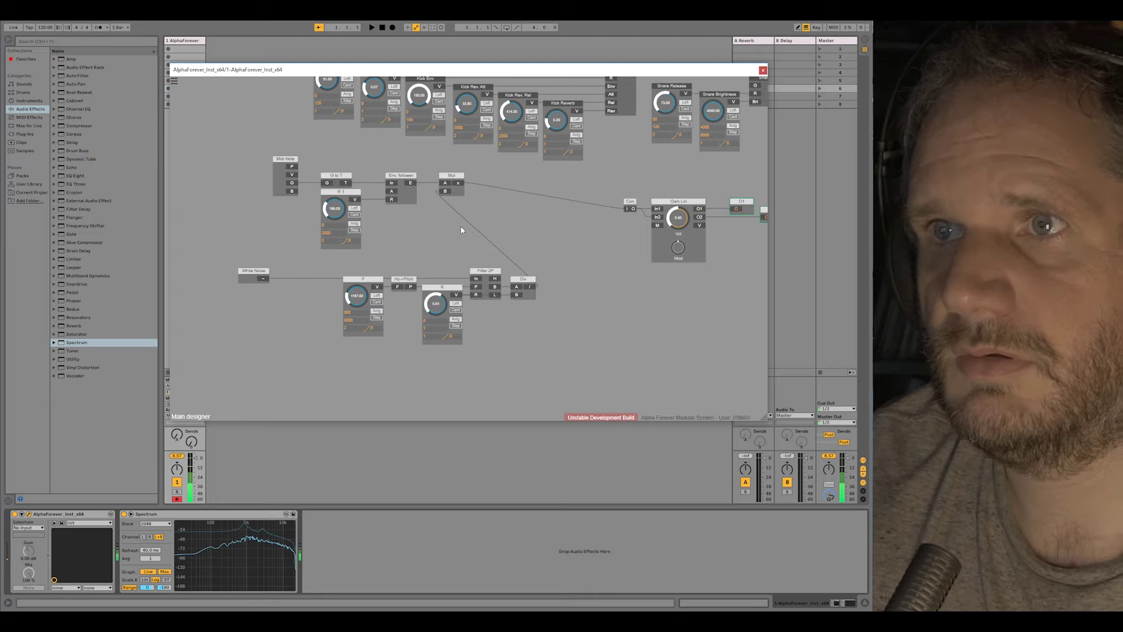
Set the range of the noise filter's frequency knob F to a minimum of 1000 and a maximum of 3000.
double_click(353, 315)
type("100")
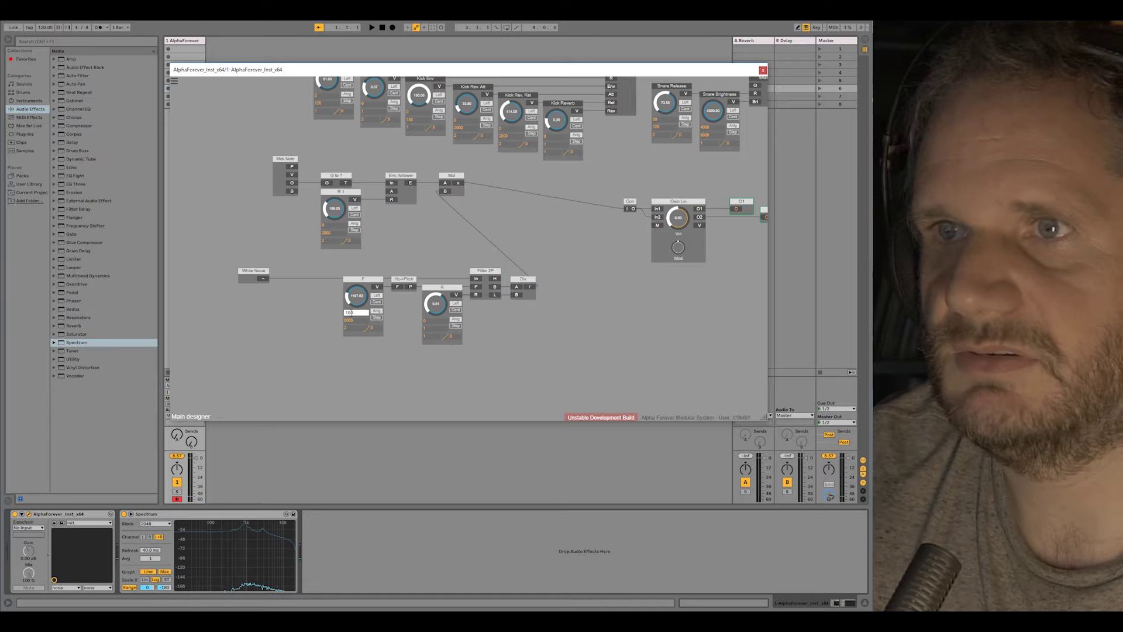
type("0")
key("Return")
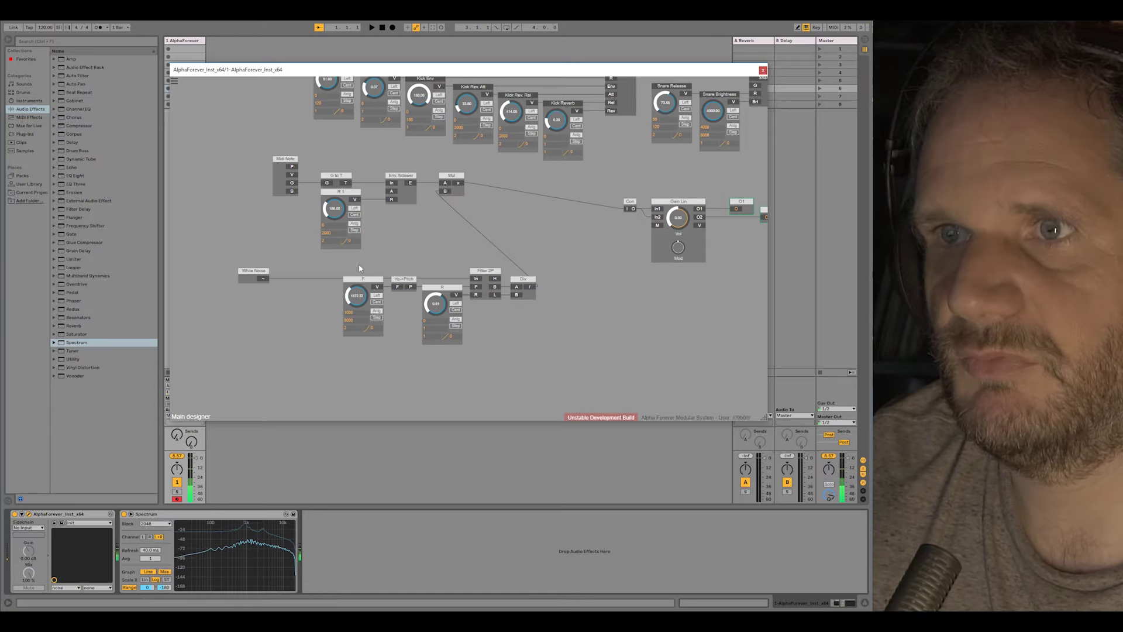
double_click(350, 320)
type("300")
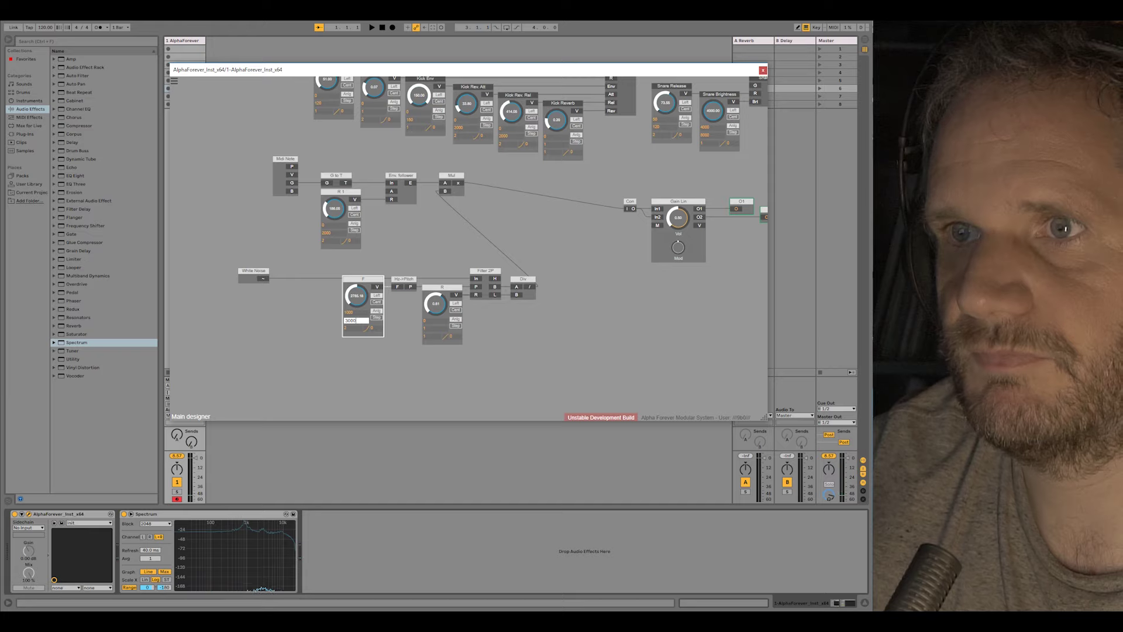
left_click(294, 308)
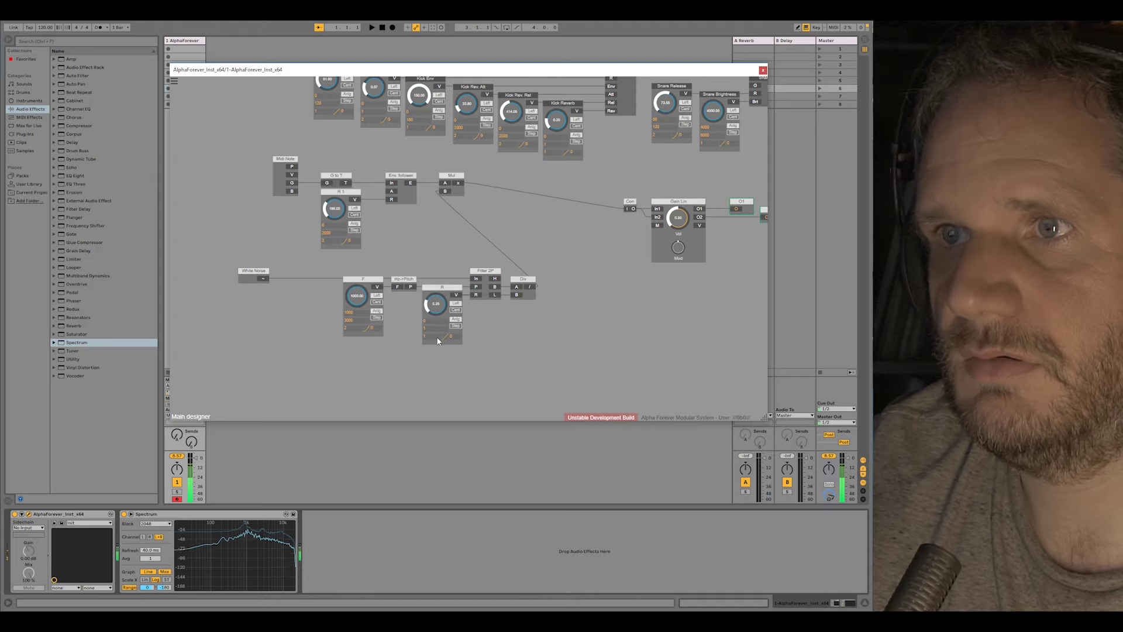
Set the minimum value of the noise filter's resonance knob to 0.5.
left_click(431, 320)
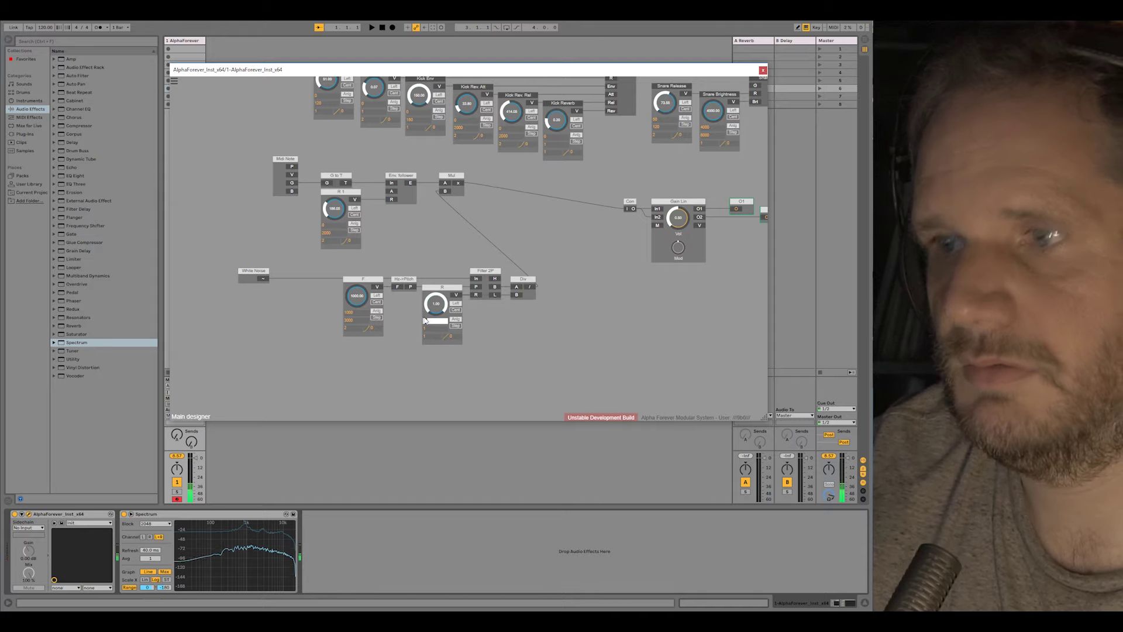
type("0.5")
left_click(389, 326)
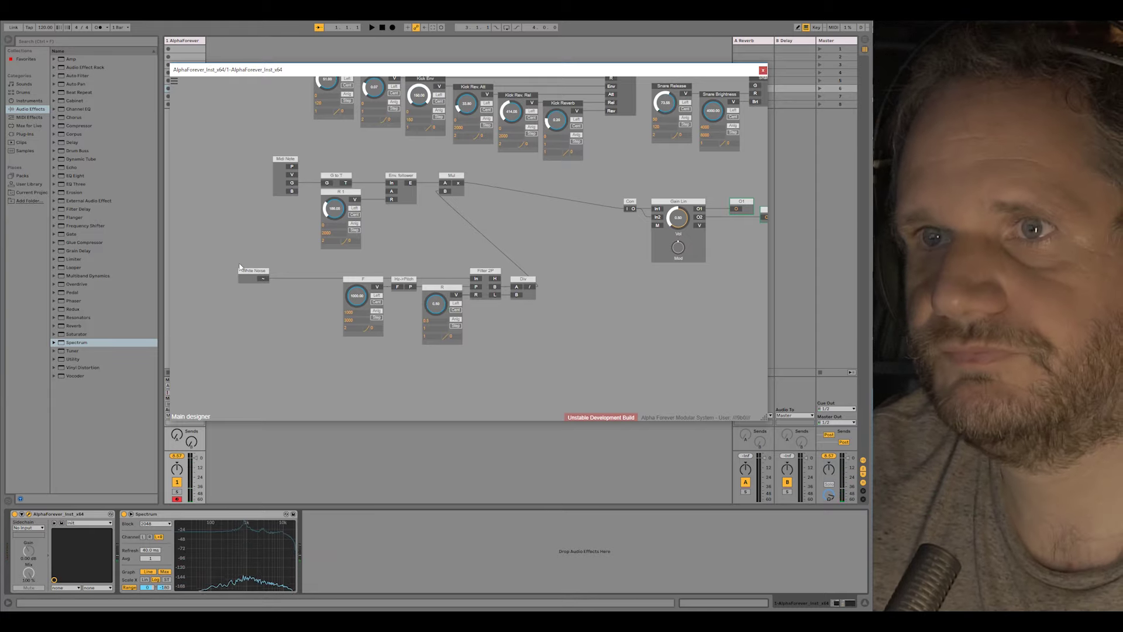
Move the whole noise chain, from White Noise to Div, left so that Div sits below Mul.
mouse_move(245, 271)
left_mouse_down()
mouse_move(313, 270)
mouse_move(567, 392)
left_mouse_up()
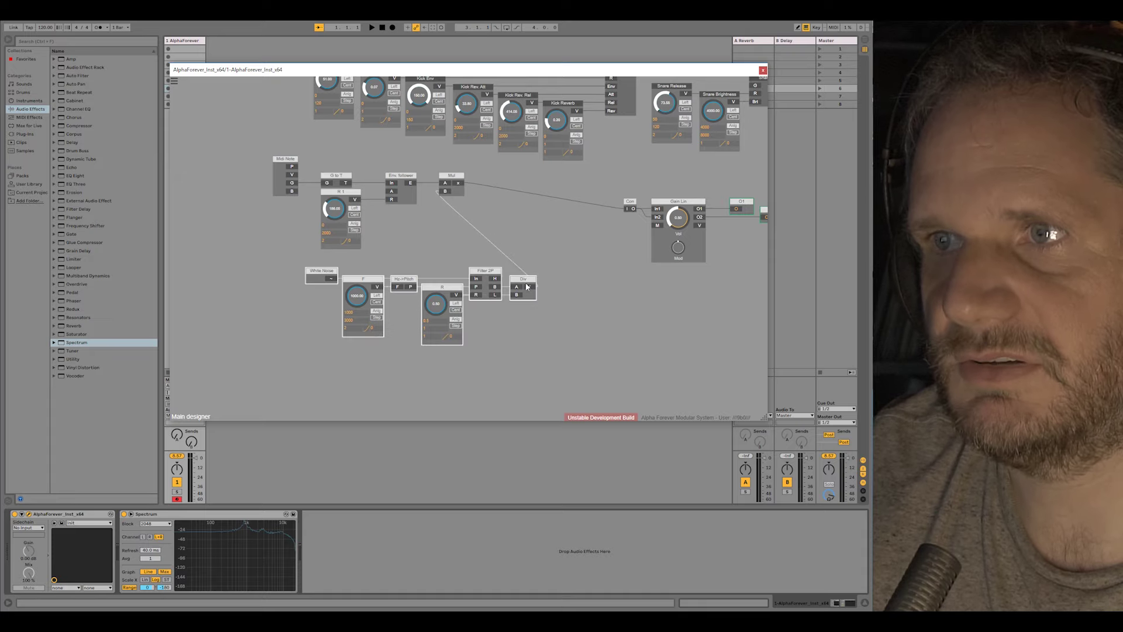
left_click_drag(531, 270, 429, 270)
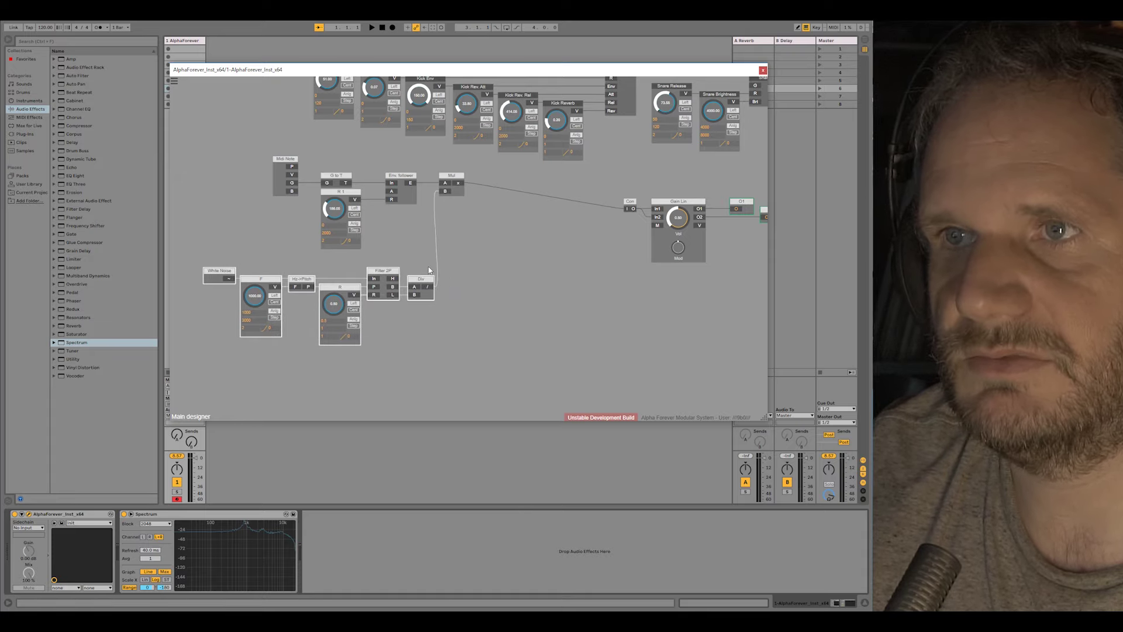
left_click(456, 255)
Line up the envelope chain and Mul with the Con module, and nudge the noise chain up closer to it.
left_click_drag(179, 141, 511, 371)
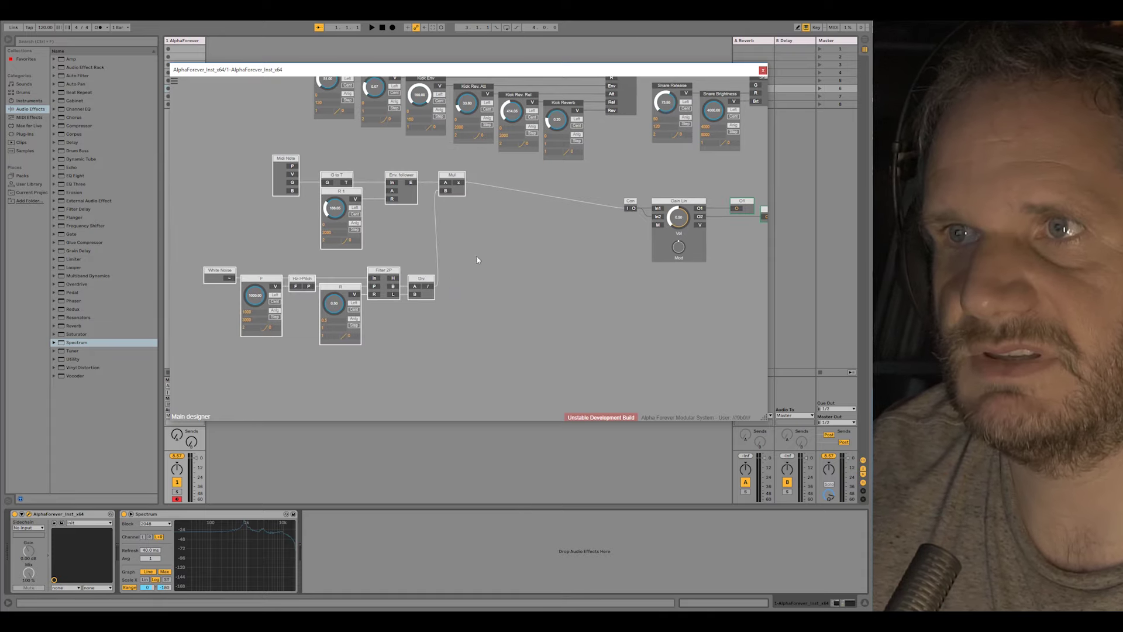
left_click_drag(459, 184, 459, 209)
left_click_drag(483, 272, 486, 270)
left_click_drag(464, 202, 468, 203)
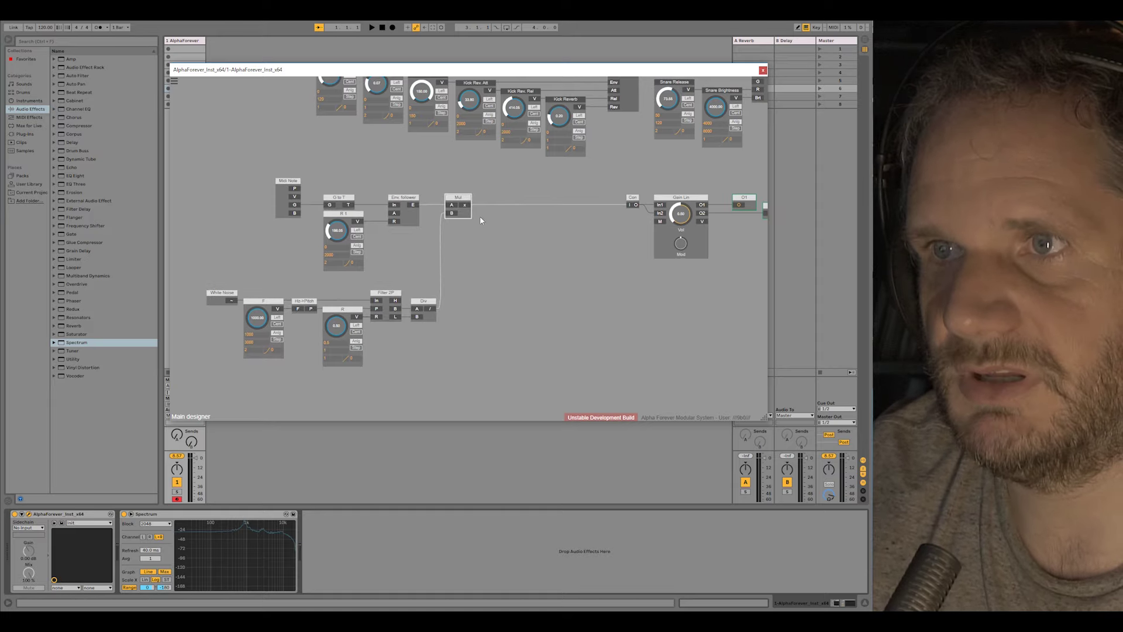
left_click(484, 224)
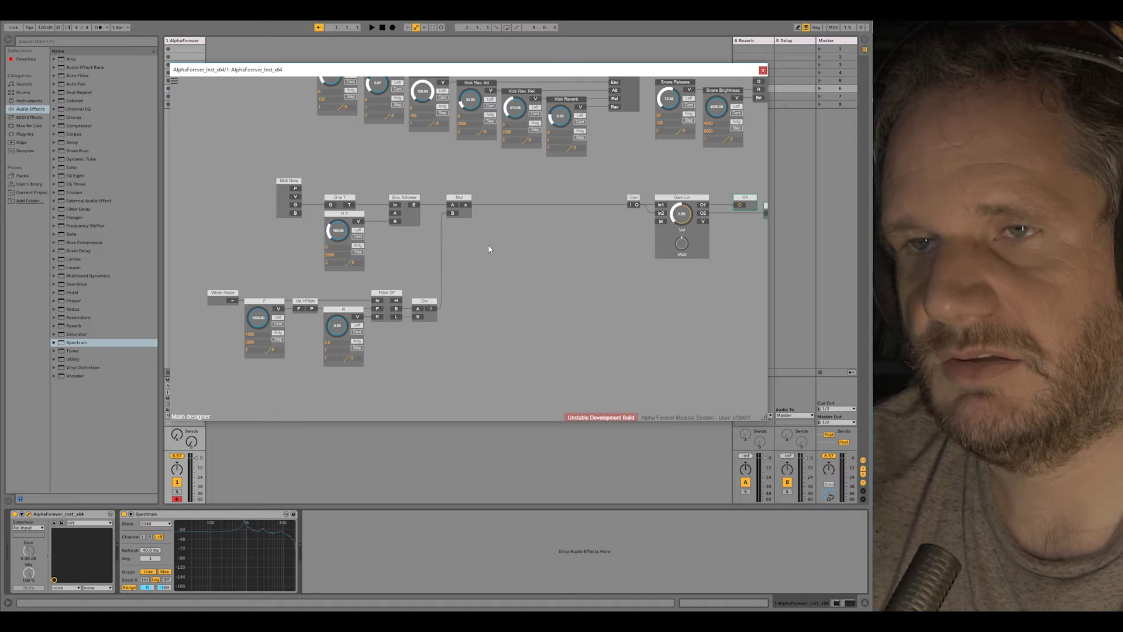
left_click_drag(466, 280, 245, 377)
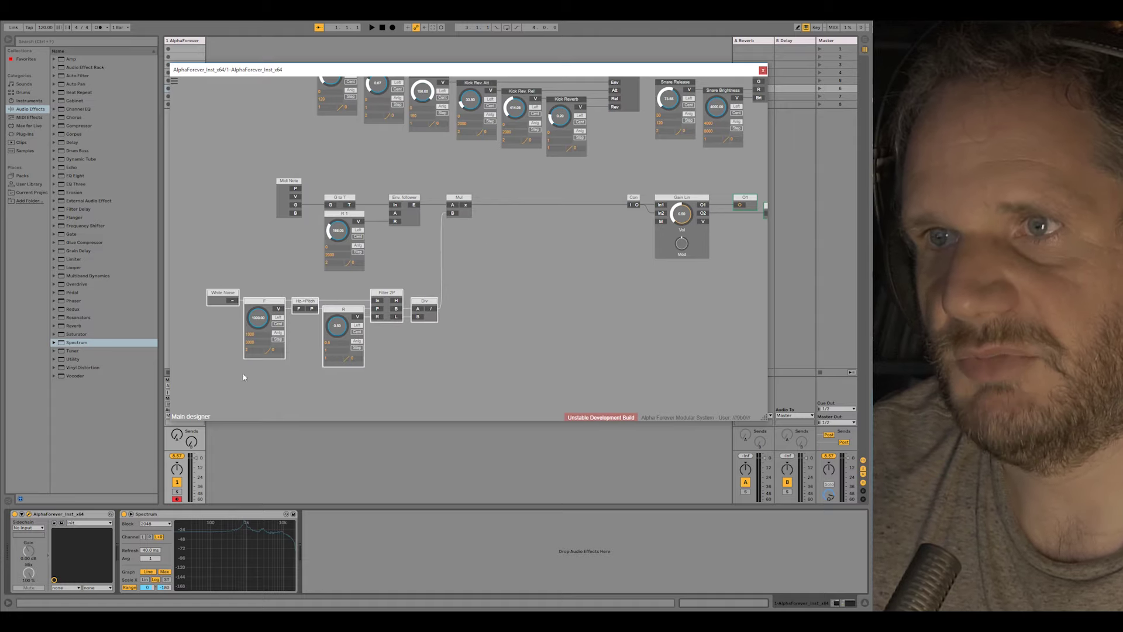
left_click_drag(425, 307, 424, 297)
left_click(474, 214)
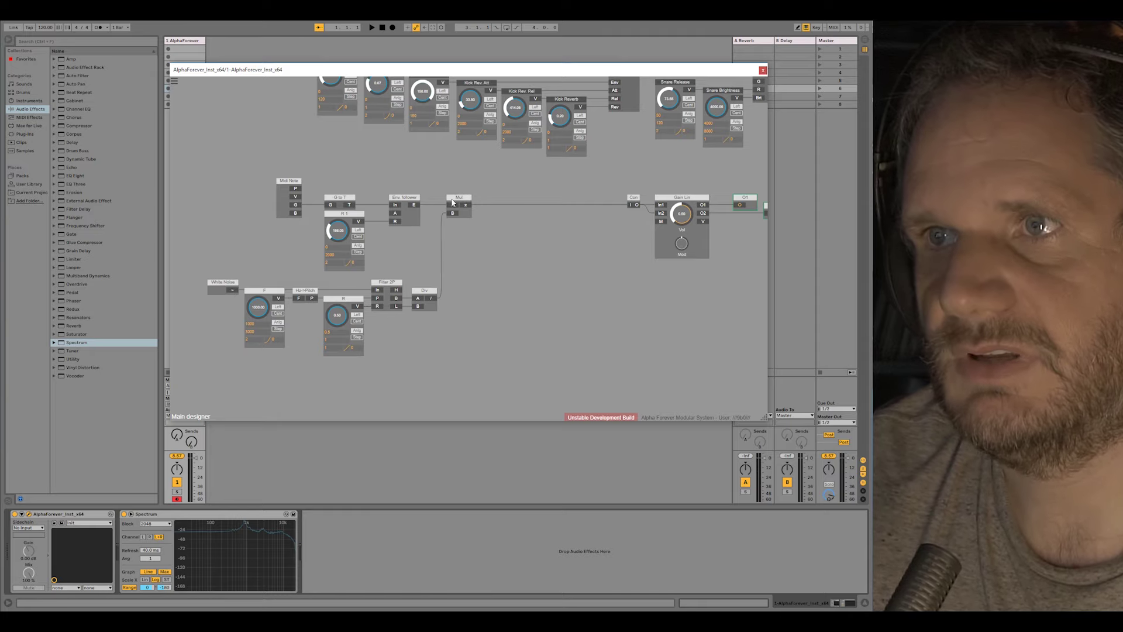
Move the Env follower, its release knob, Mul and the noise chain right, leaving a gap after G to T.
left_click(336, 215)
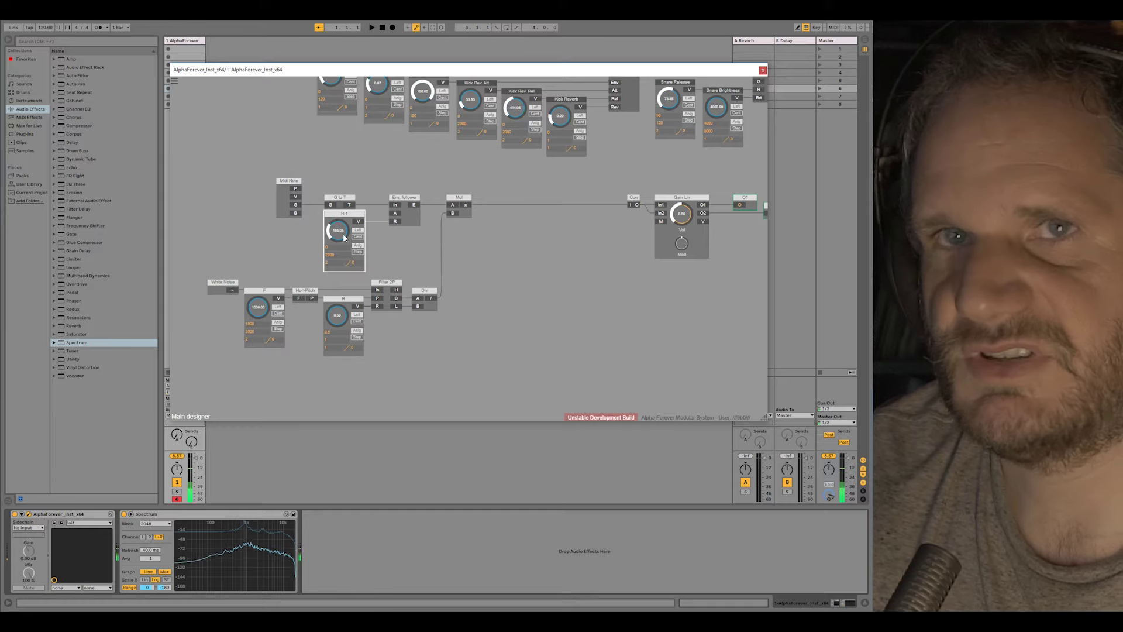
left_click_drag(264, 170, 329, 188)
left_click_drag(210, 157, 309, 204)
left_click_drag(476, 177, 225, 178)
left_click_drag(470, 306, 764, 301)
Insert a Scope module on the connection between G to T and the Env follower.
right_click(351, 204)
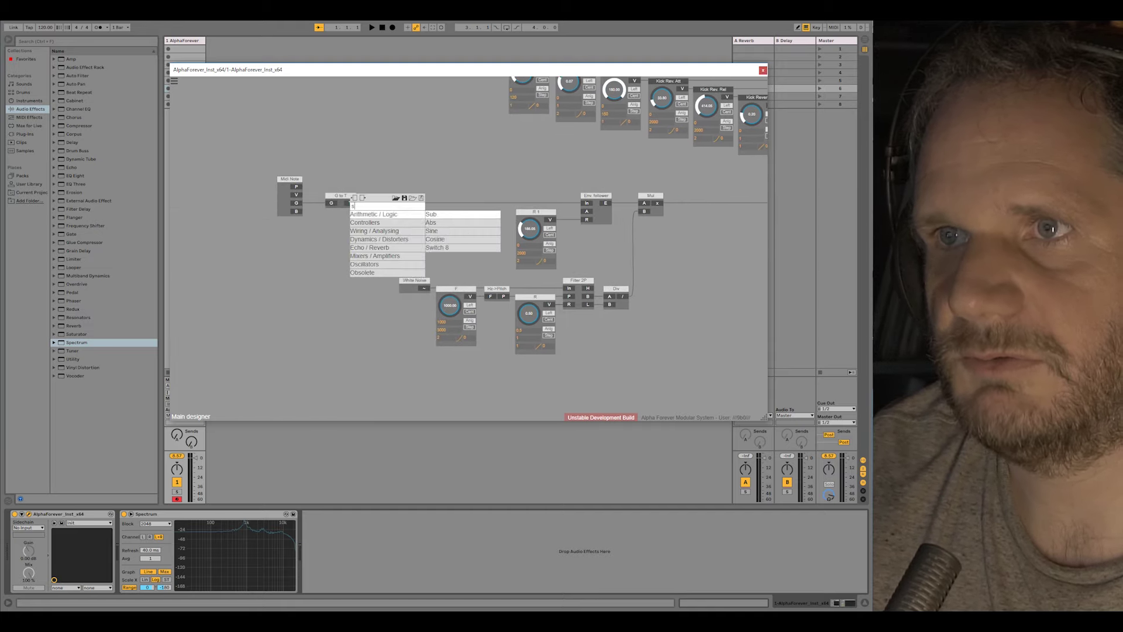
type("s")
left_click(443, 215)
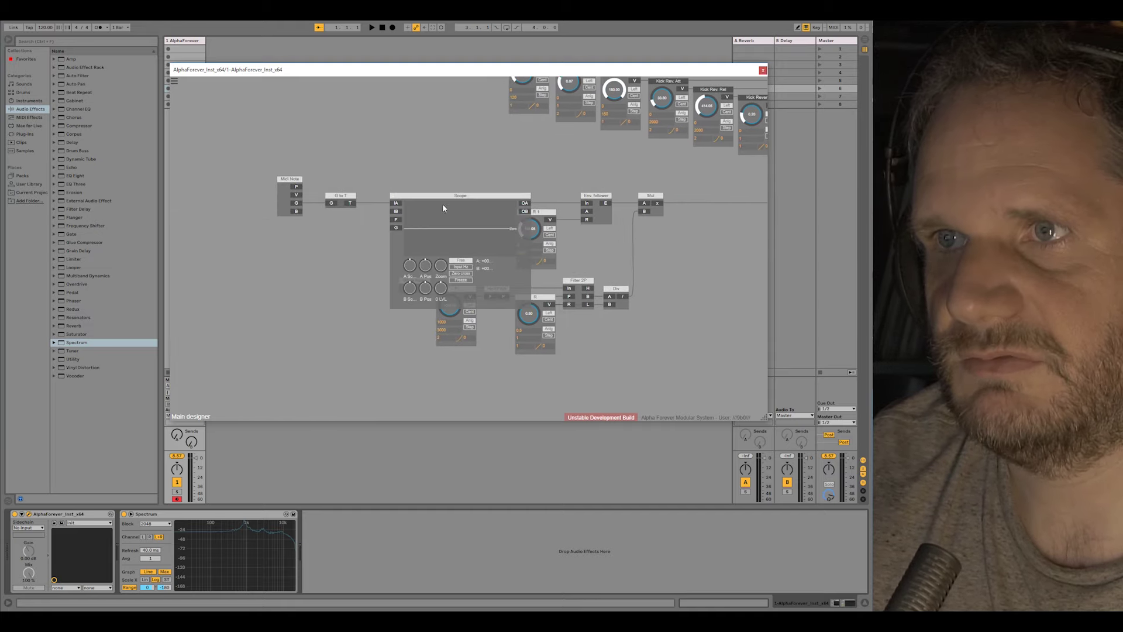
Space Midi Note and G to T well ahead of Scope, and set Scope to Input Hz with a constant on its F input.
left_click(402, 197)
left_click(344, 196, "shift")
left_click(290, 180, "shift")
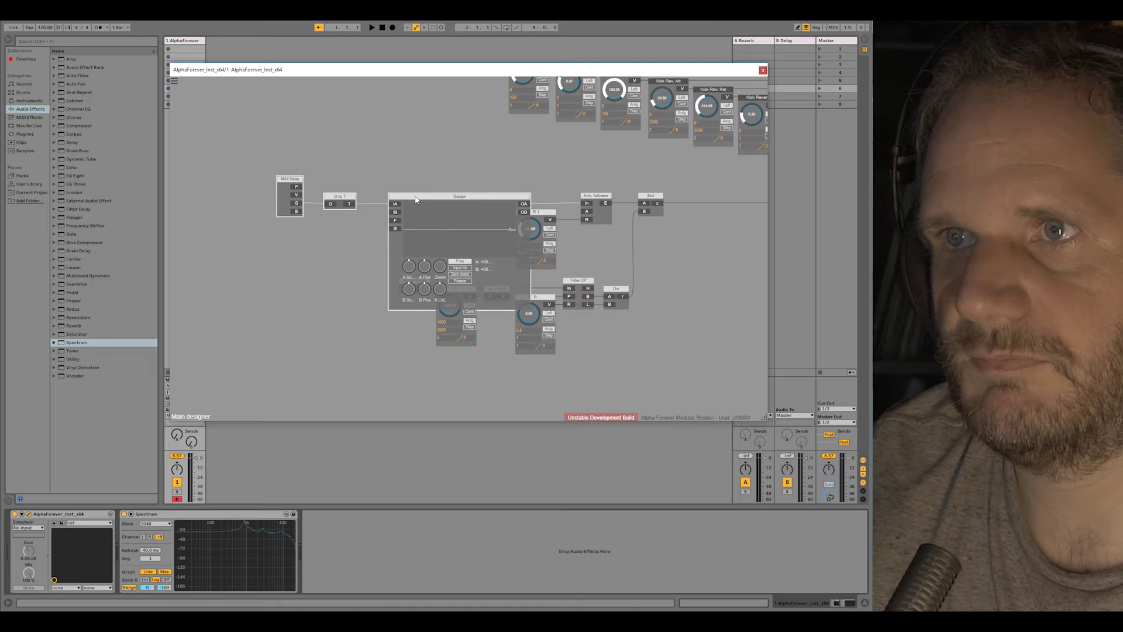
left_click_drag(416, 200, 288, 201)
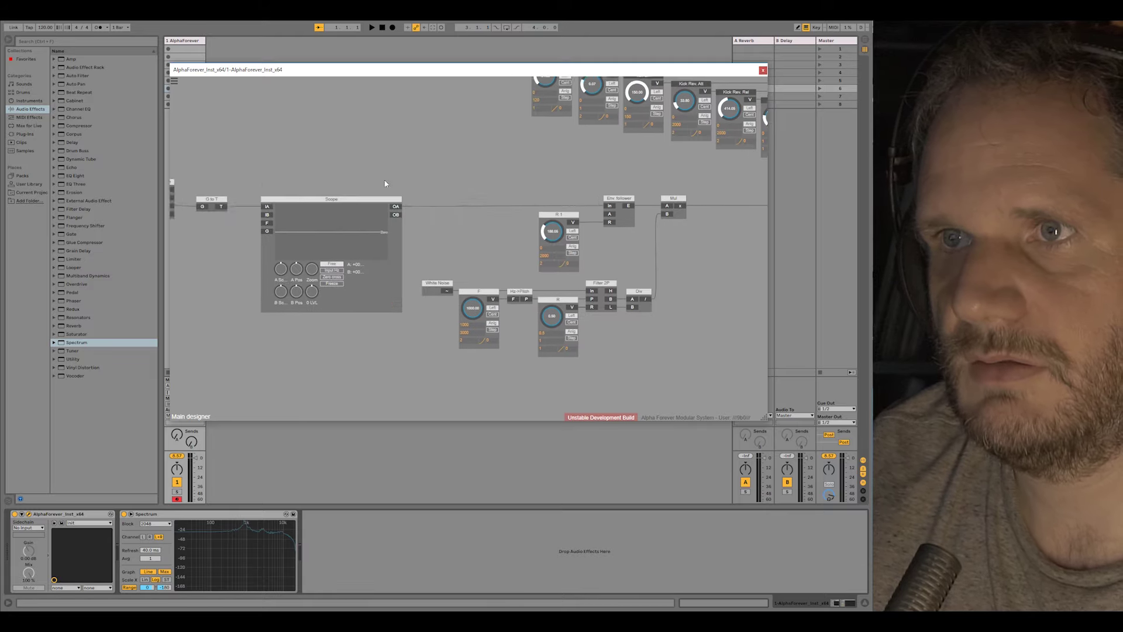
left_click_drag(462, 183, 313, 203)
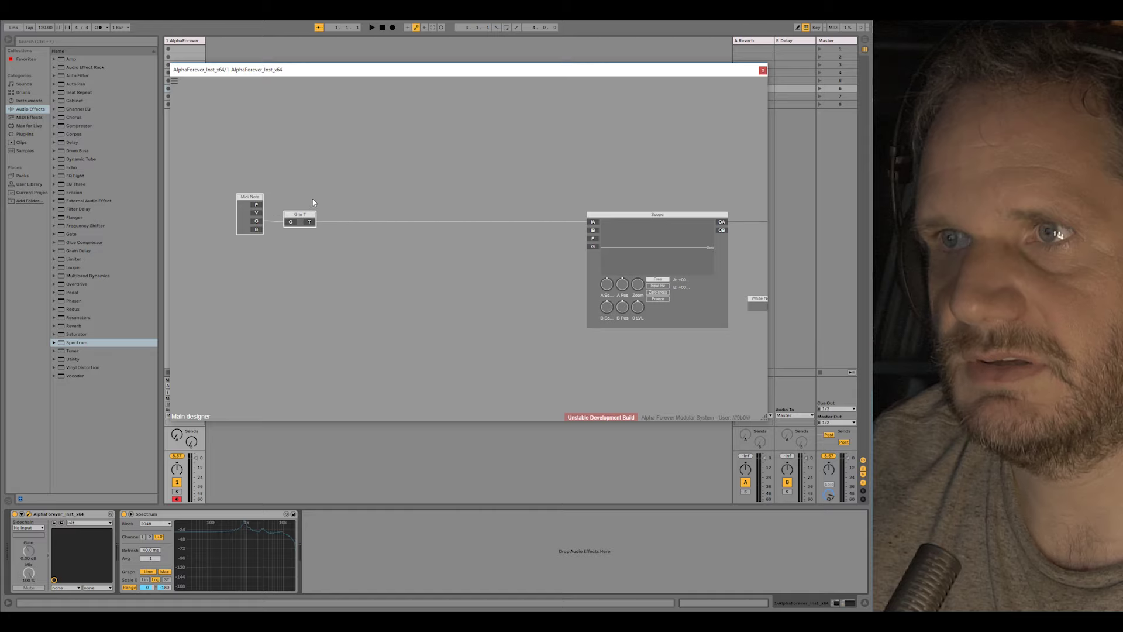
left_click(312, 202)
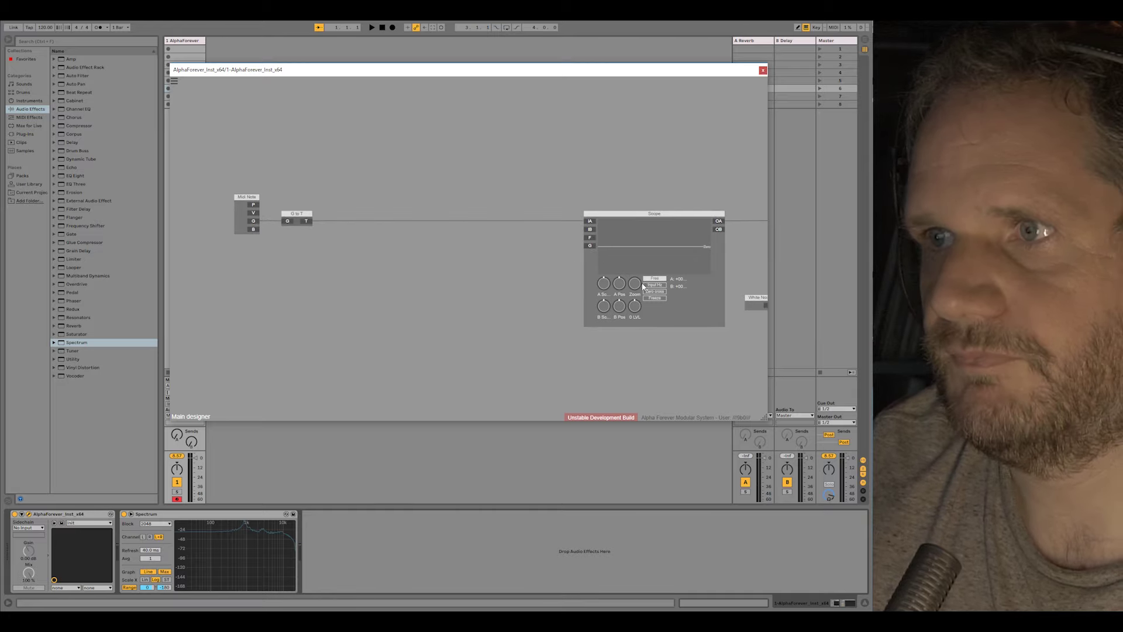
left_click_drag(590, 237, 547, 237)
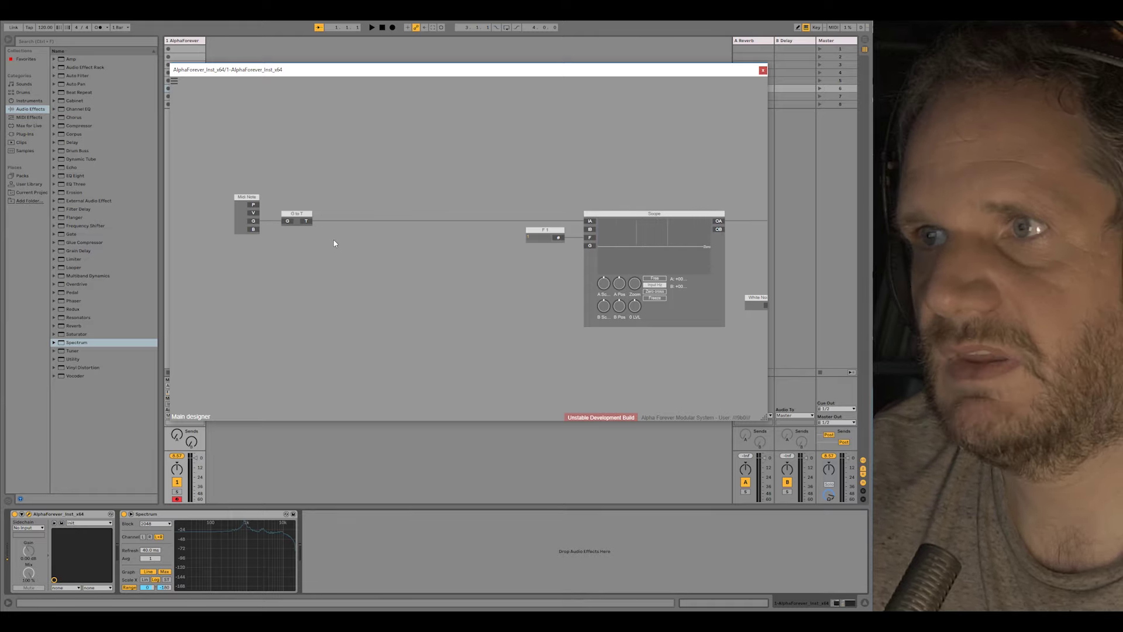
Insert a Trg->Gate module between G to T and Scope.
scroll(331, 242, "up", 1)
right_click(306, 220)
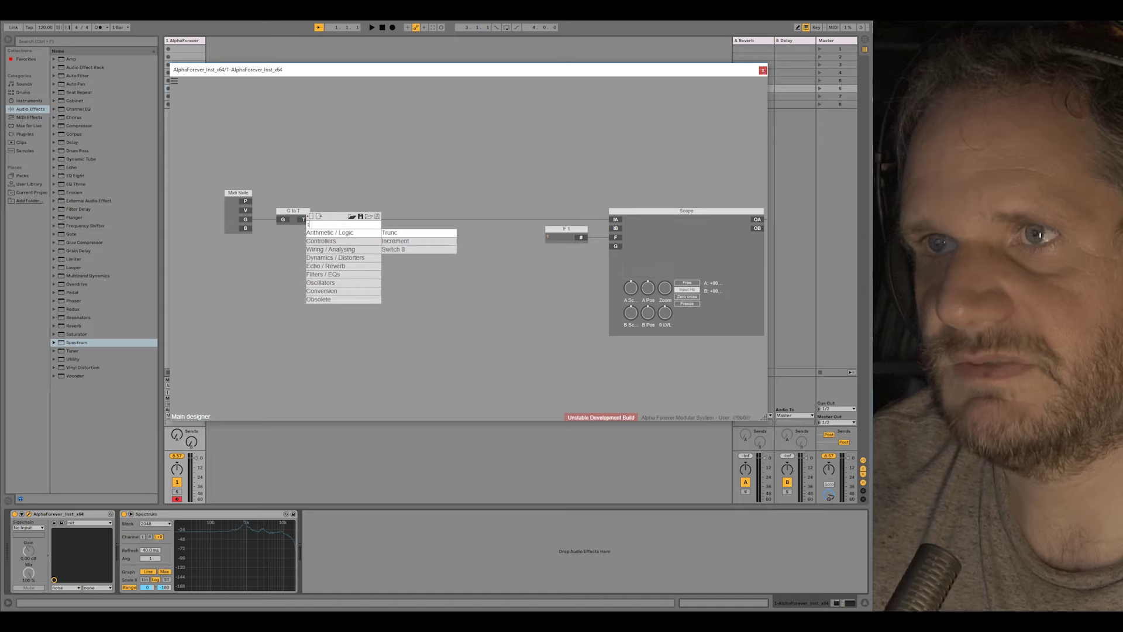
type("trg")
left_click(399, 233)
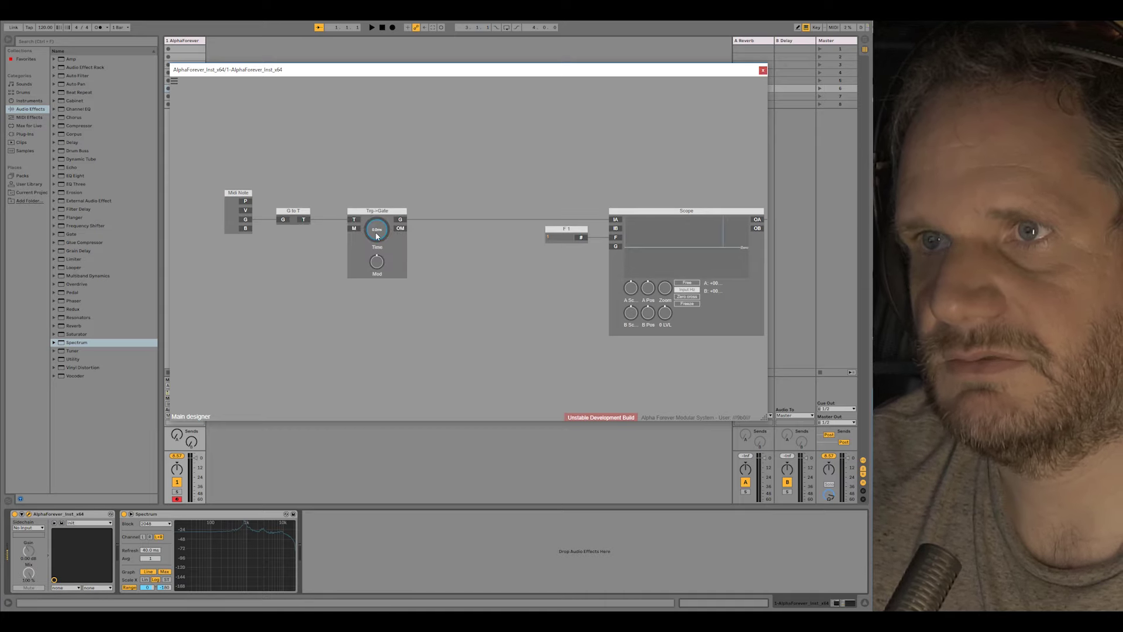
Try shorter and longer gate times on Trg->Gate against the Scope trace, and move the module closer to G to T.
left_click_drag(379, 230, 380, 232)
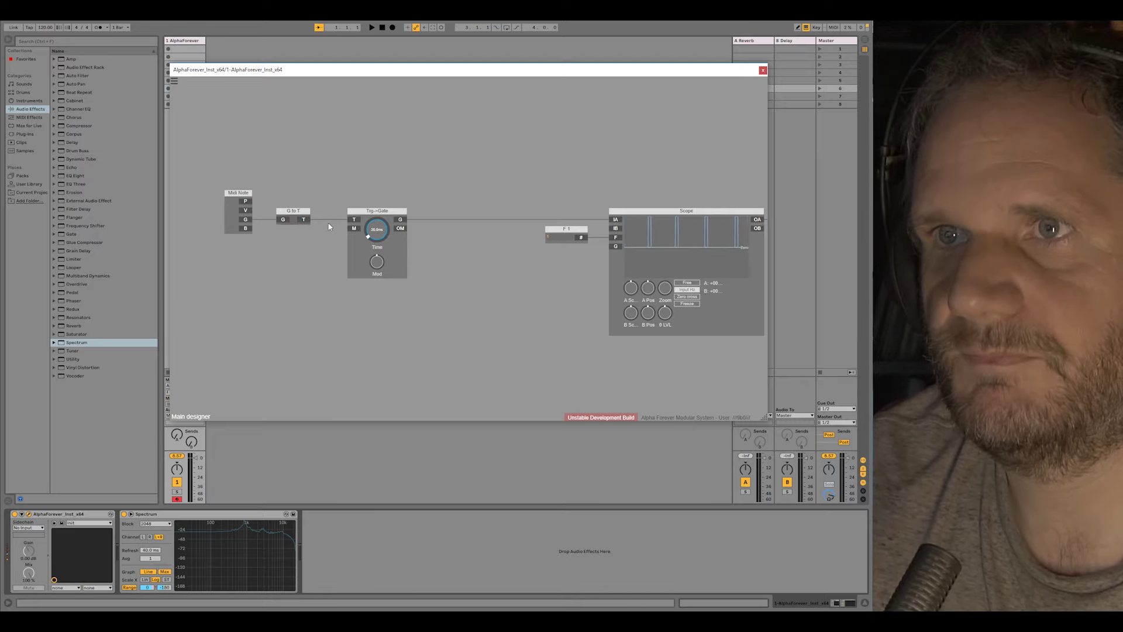
left_click_drag(392, 232, 389, 225)
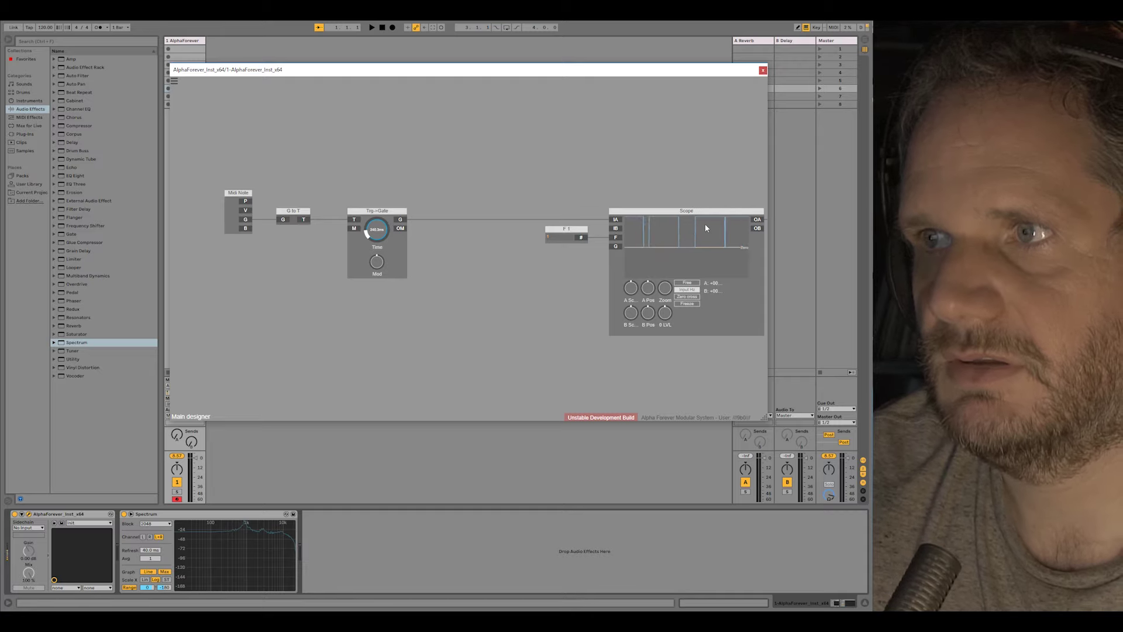
left_click_drag(380, 230, 333, 236)
right_click(370, 221)
type("mul")
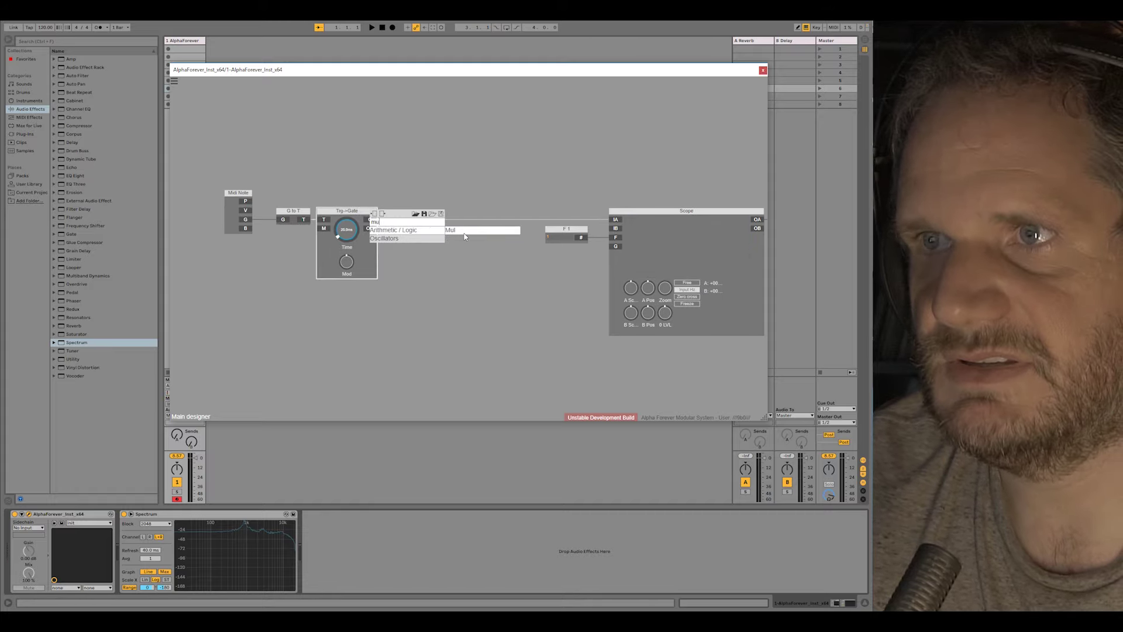
left_click(408, 229)
left_click_drag(427, 213, 455, 213)
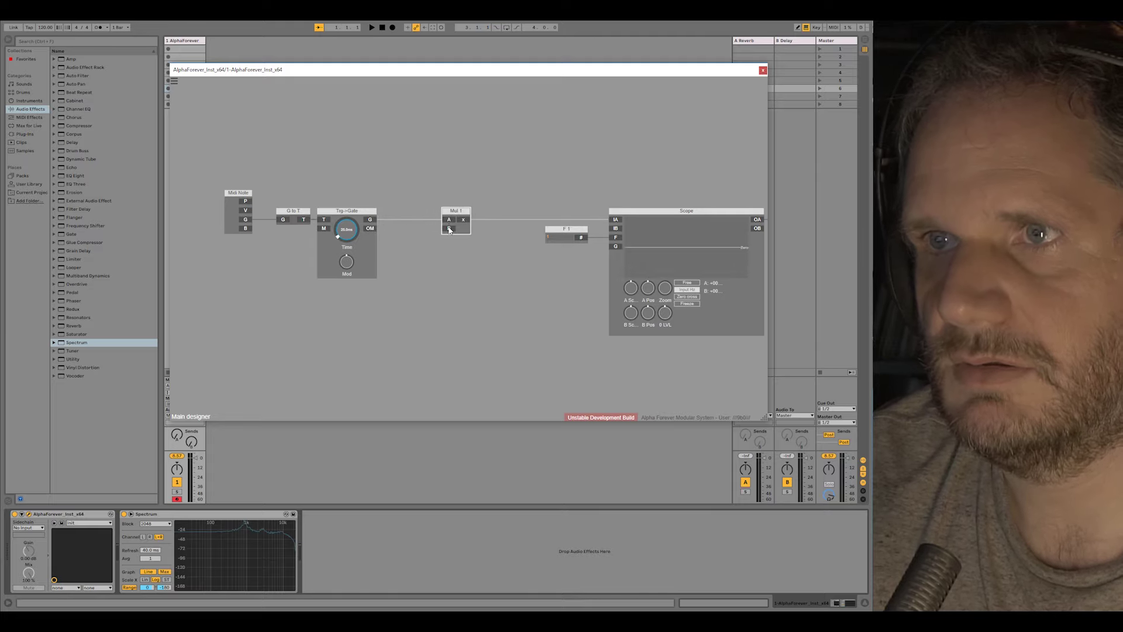
key("Delete")
Try a copy of G to T between Trg->Gate and Scope with a longer gate time, and delete the copy.
left_click(300, 218)
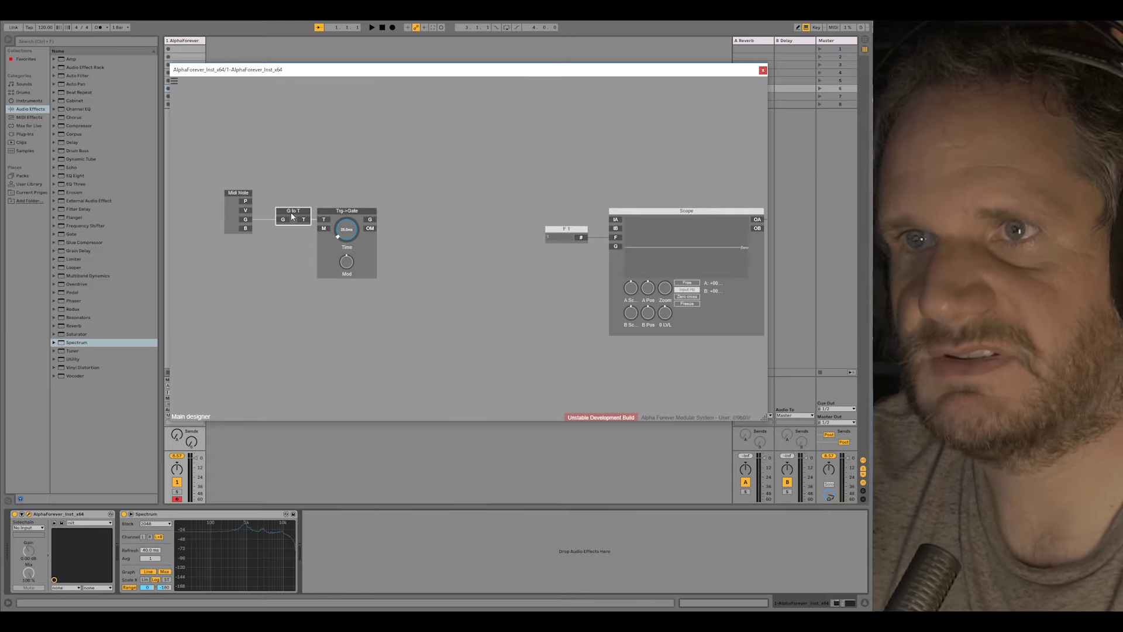
key("ctrl+c")
key("ctrl+v")
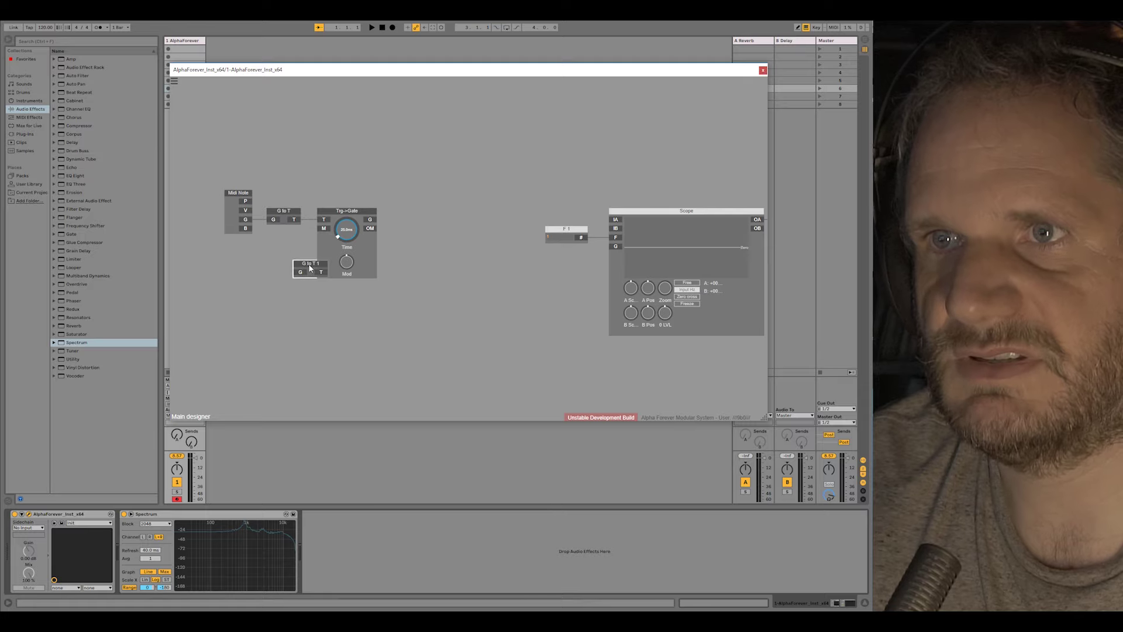
left_click_drag(310, 268, 615, 222)
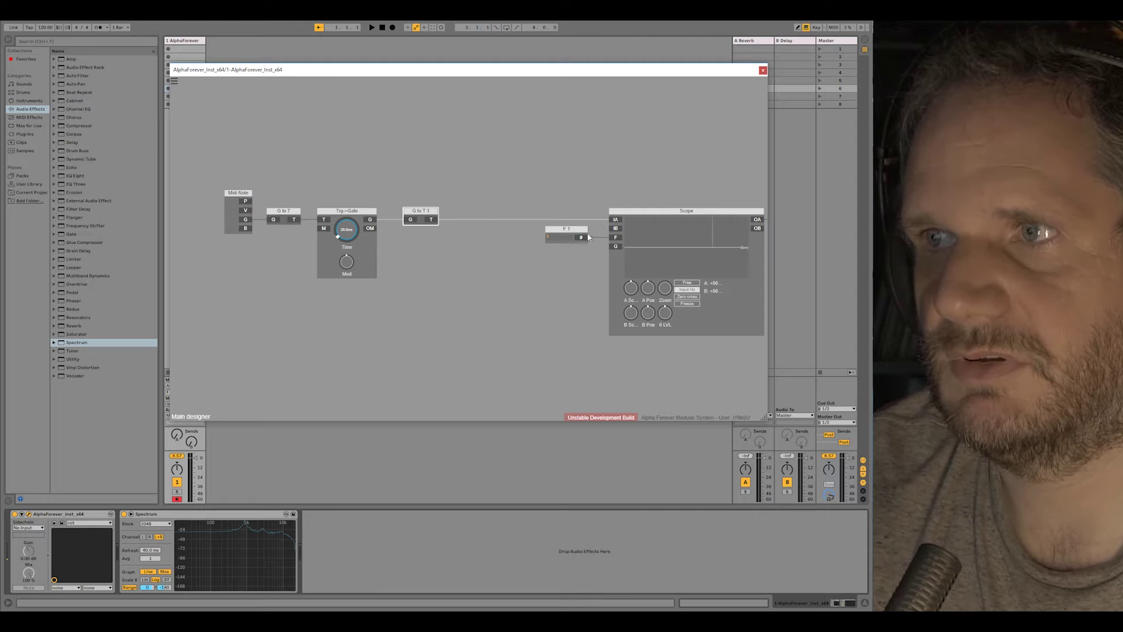
left_click_drag(341, 225, 342, 231)
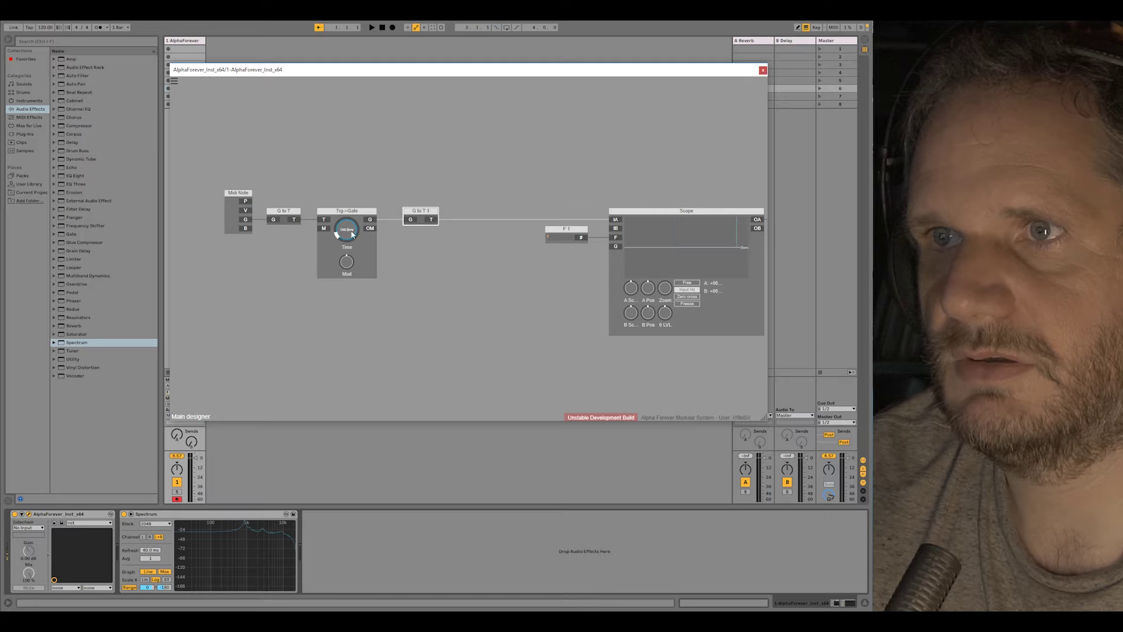
right_click(431, 220)
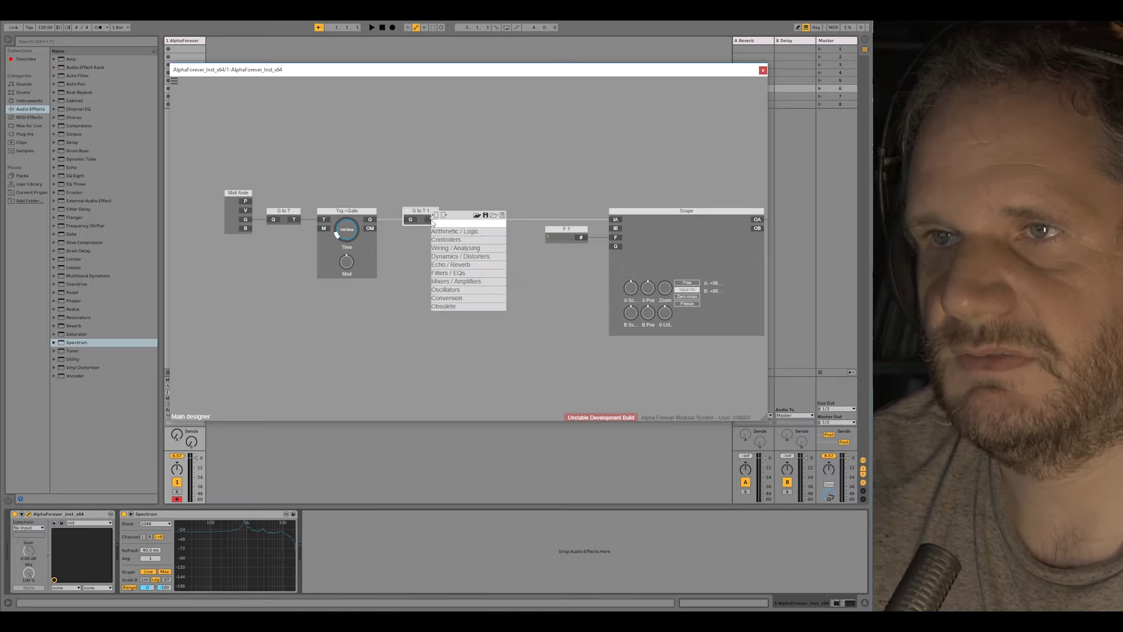
left_click(418, 221)
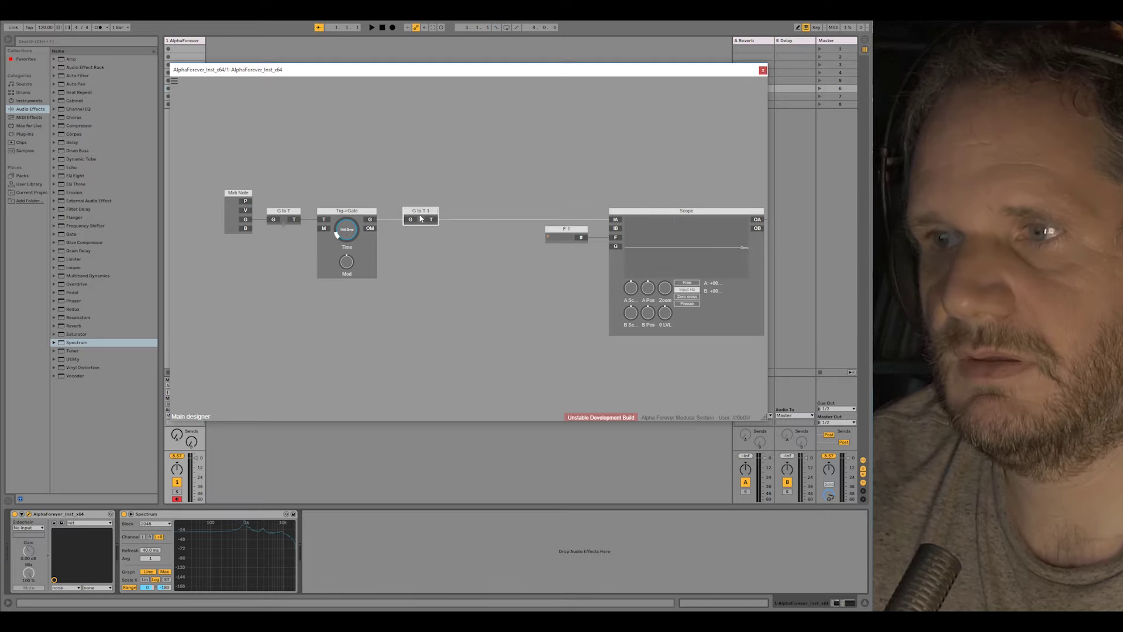
key("Delete")
Add a Change module to the gate output of Trg->Gate and connect its T output to Scope's IA input.
right_click(370, 221)
type("change")
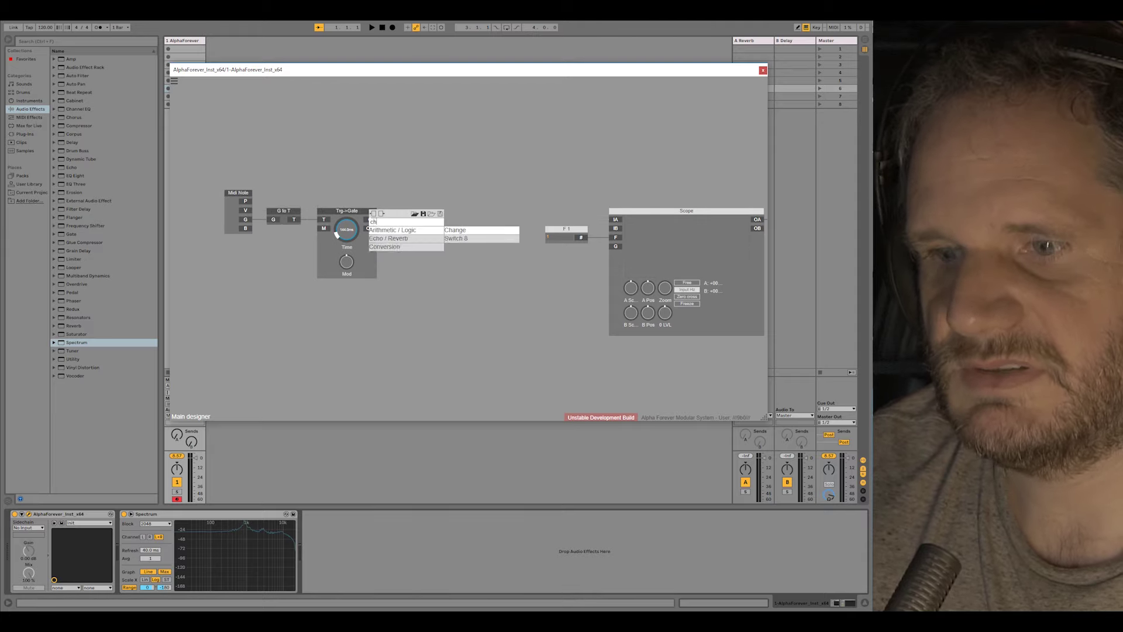
key("Return")
left_click_drag(576, 222, 616, 220)
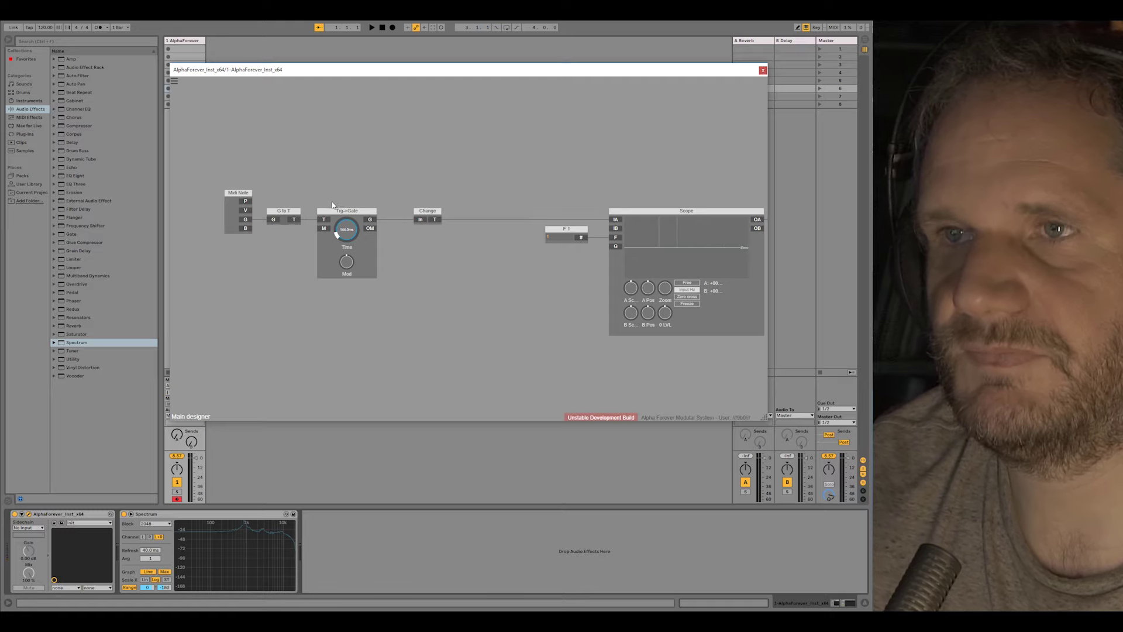
Move the Change module closer to Trg->Gate and set the gate time to about 30 ms.
left_click_drag(427, 210, 403, 211)
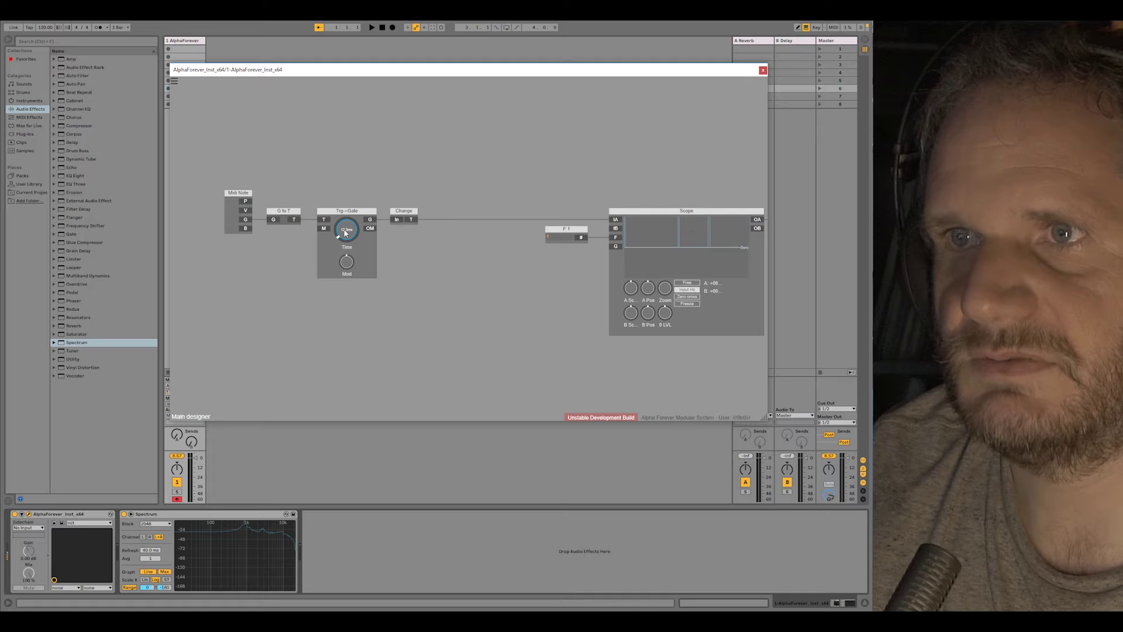
left_click_drag(348, 234, 348, 230)
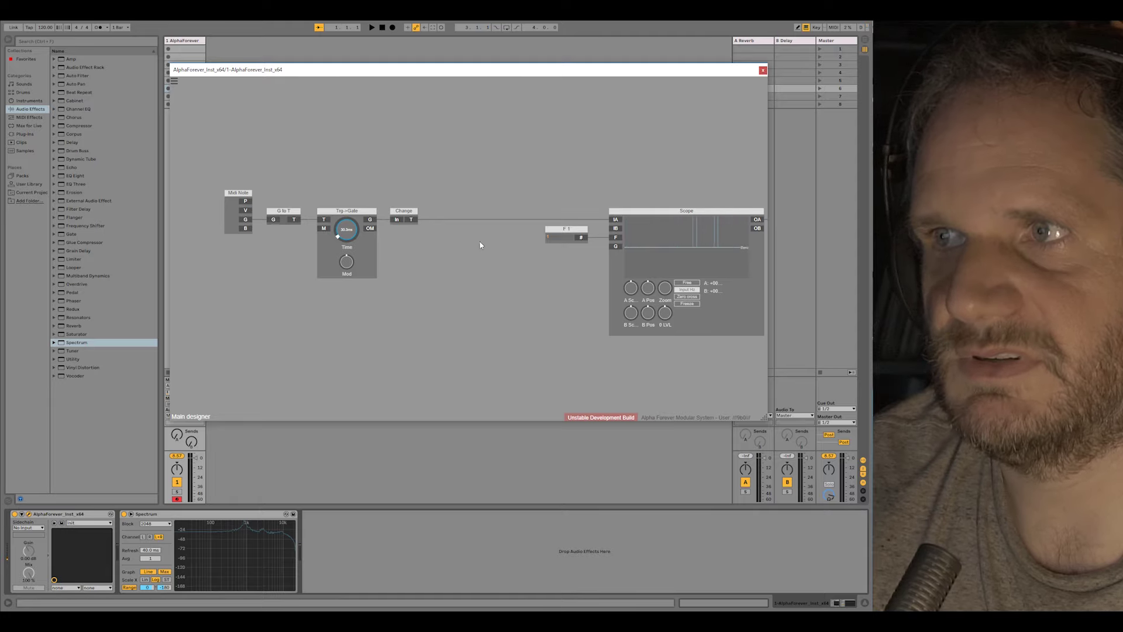
Try an Env. follower between Change and Scope with its R input fed by Trg->Gate's OM output, and delete it.
right_click(438, 255)
type("env")
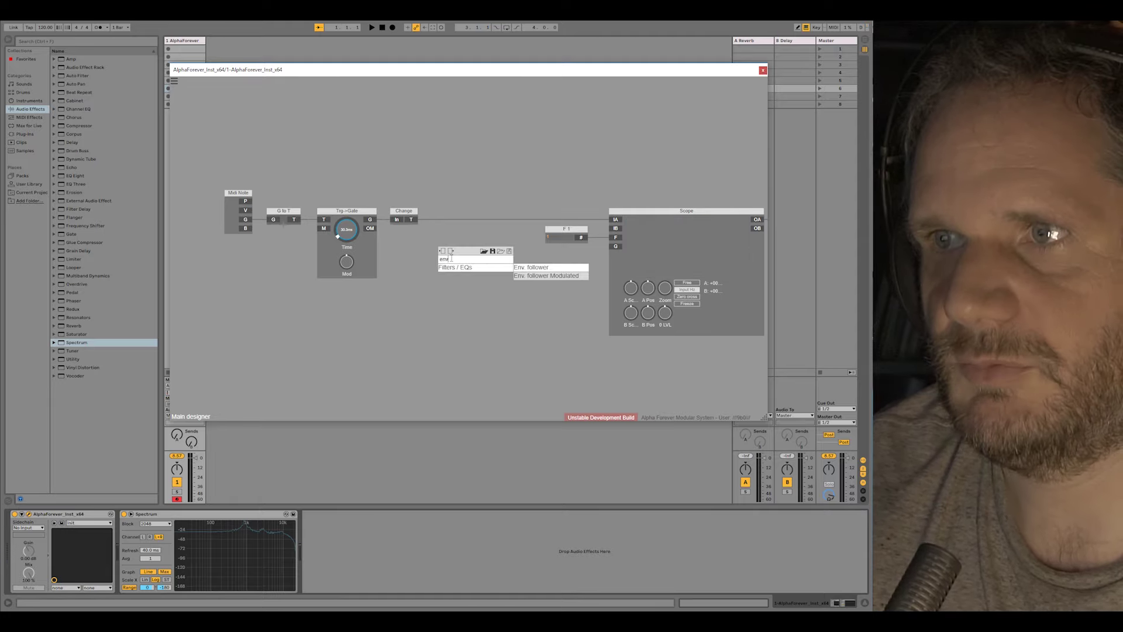
left_click(540, 270)
left_click_drag(445, 268, 444, 267)
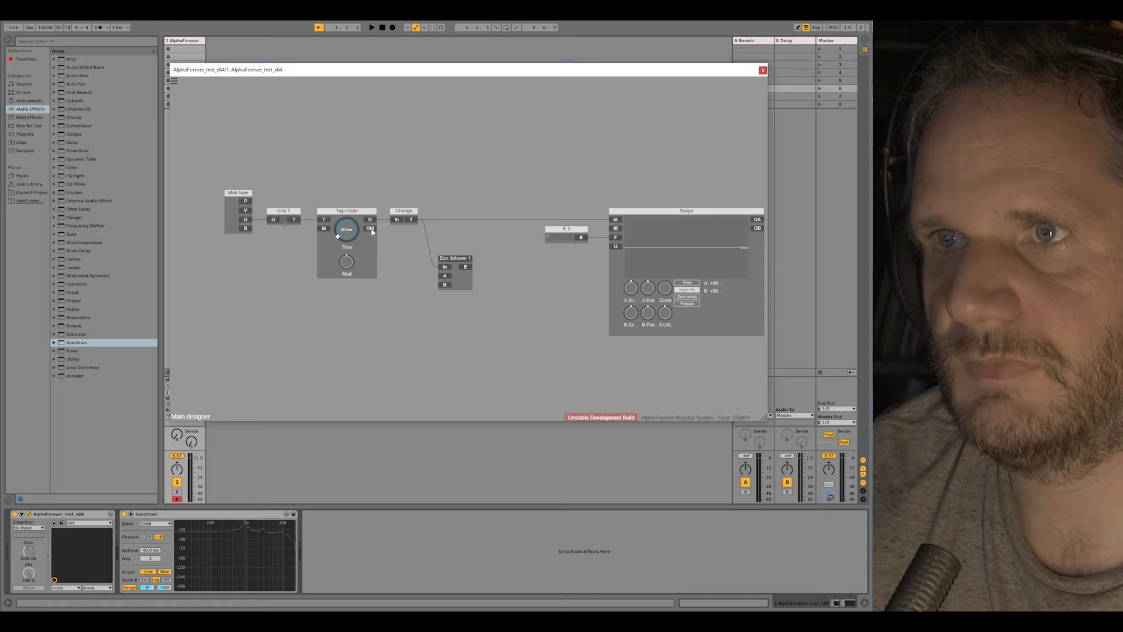
left_click(443, 285)
left_click_drag(459, 285, 459, 238)
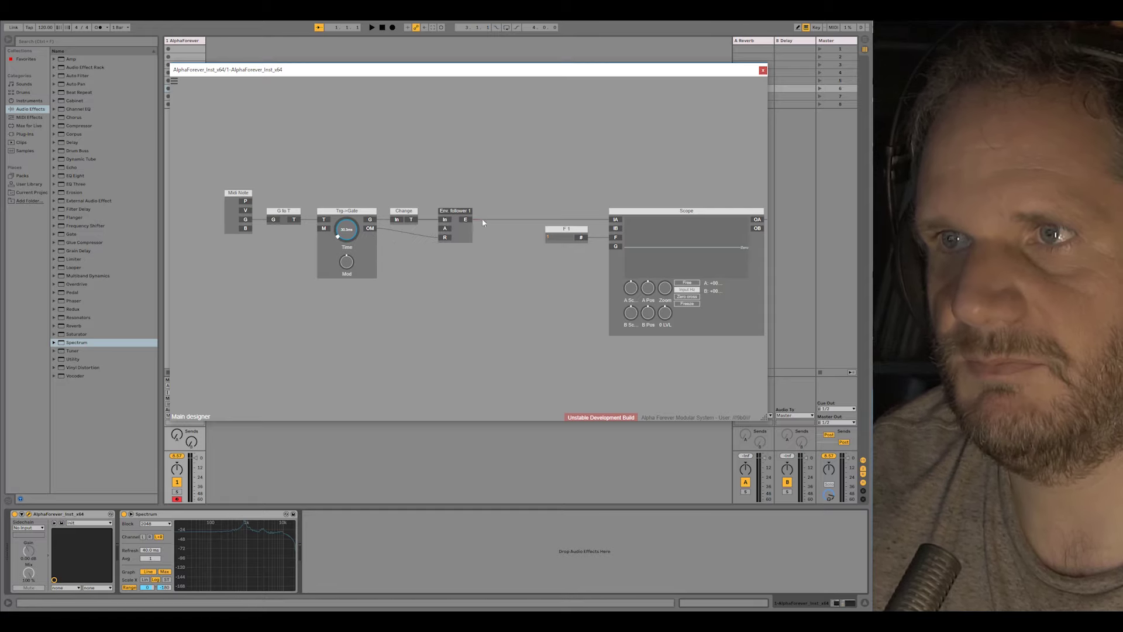
left_click(614, 221)
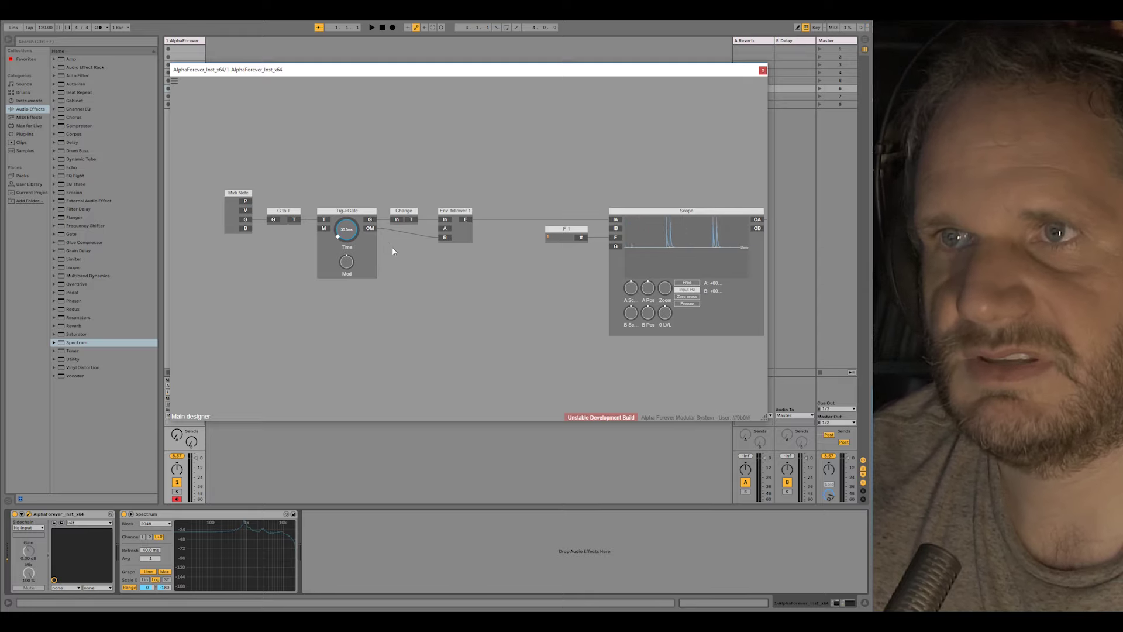
left_click(453, 215)
key("Delete")
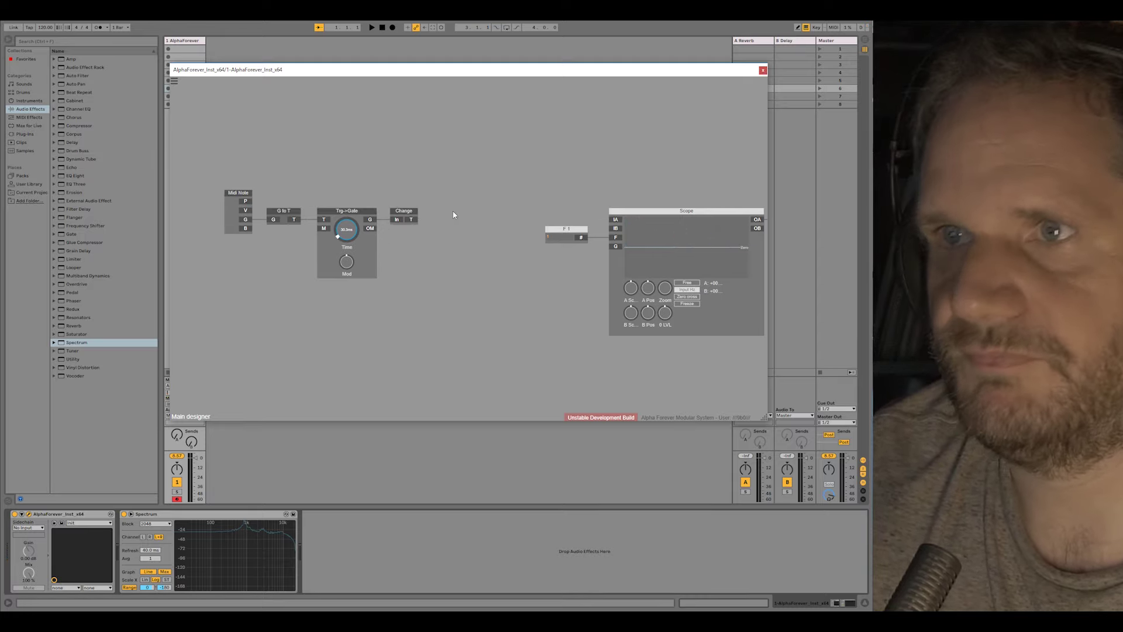
Try a copy of Trg->Gate after Change on the Scope, delete it, and reconnect Change's T output to Scope's IA input.
left_click(360, 212)
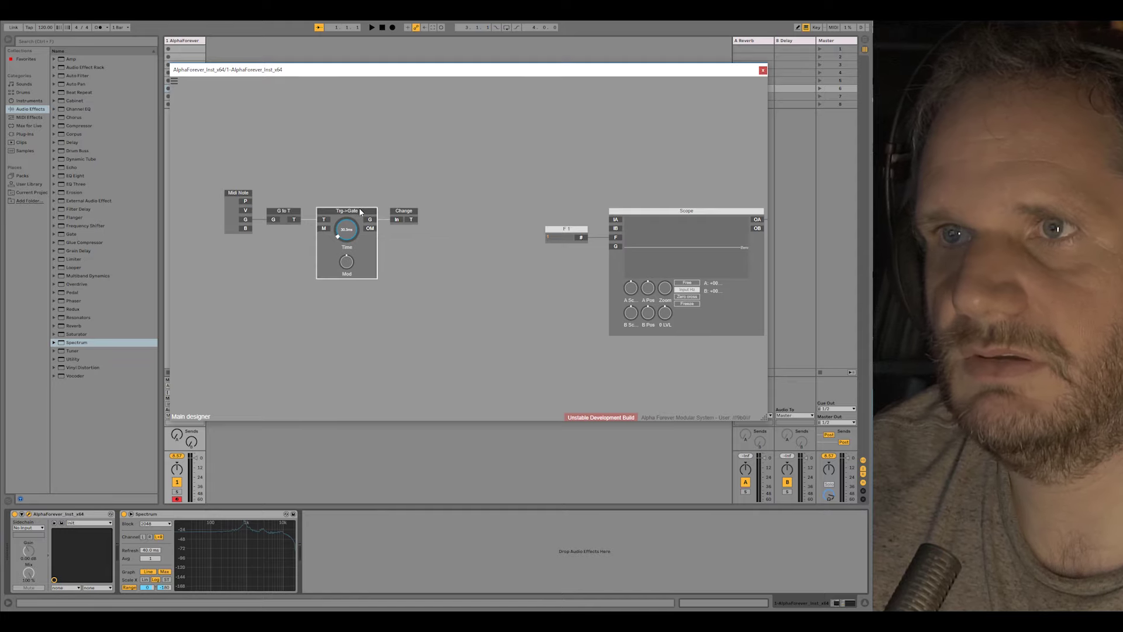
key("ctrl+d")
left_click_drag(386, 263, 471, 241)
left_click_drag(411, 220, 470, 244)
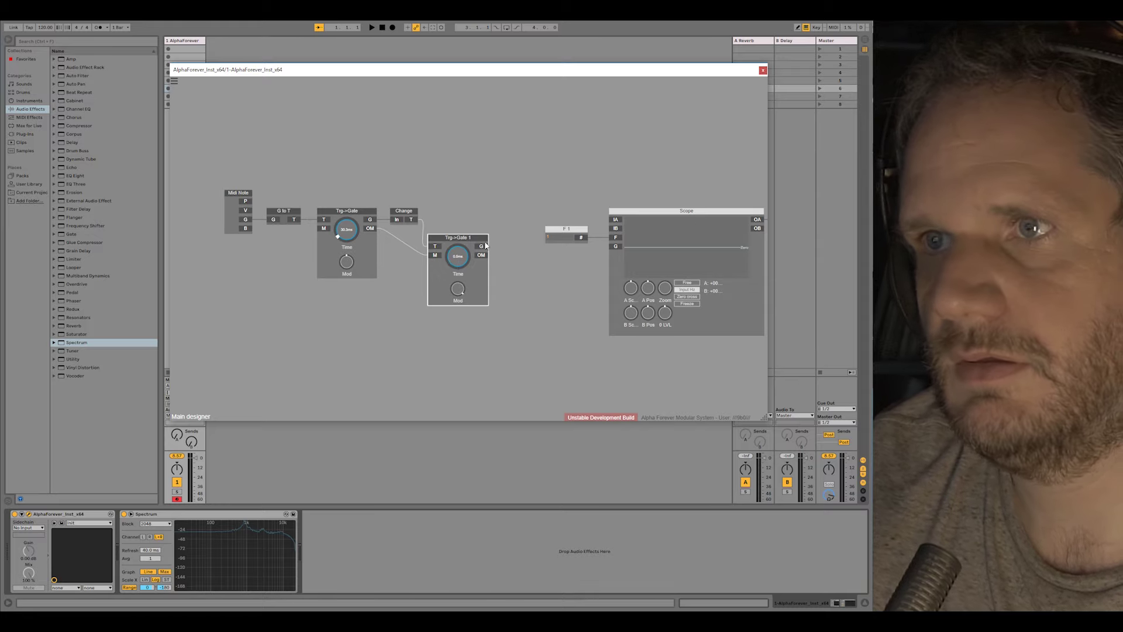
left_click_drag(482, 247, 615, 221)
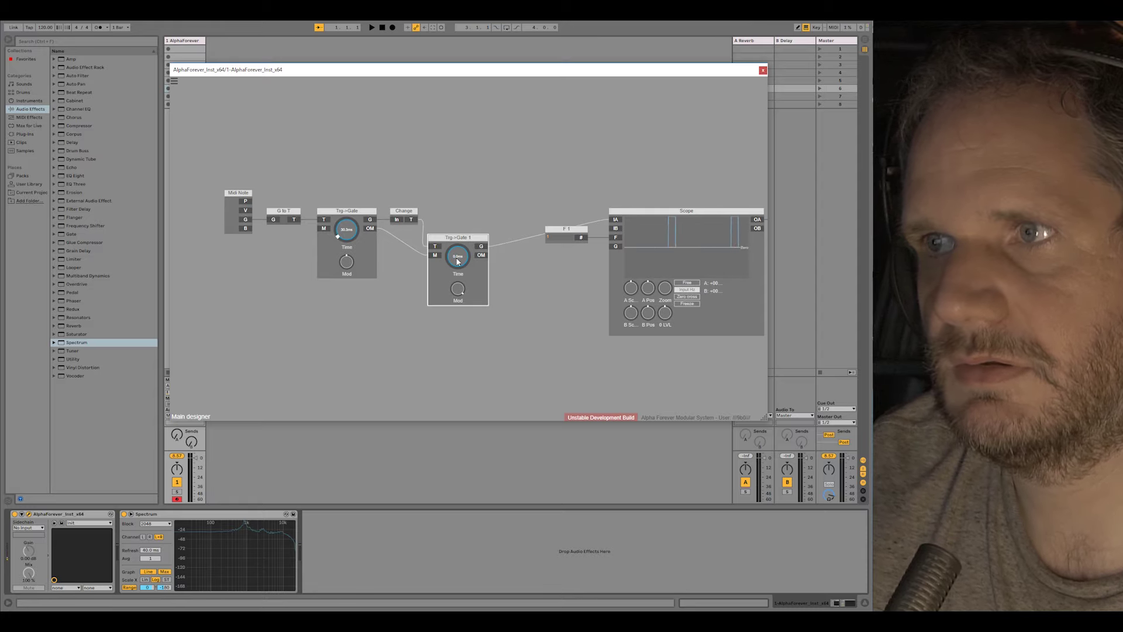
left_click_drag(412, 220, 614, 228)
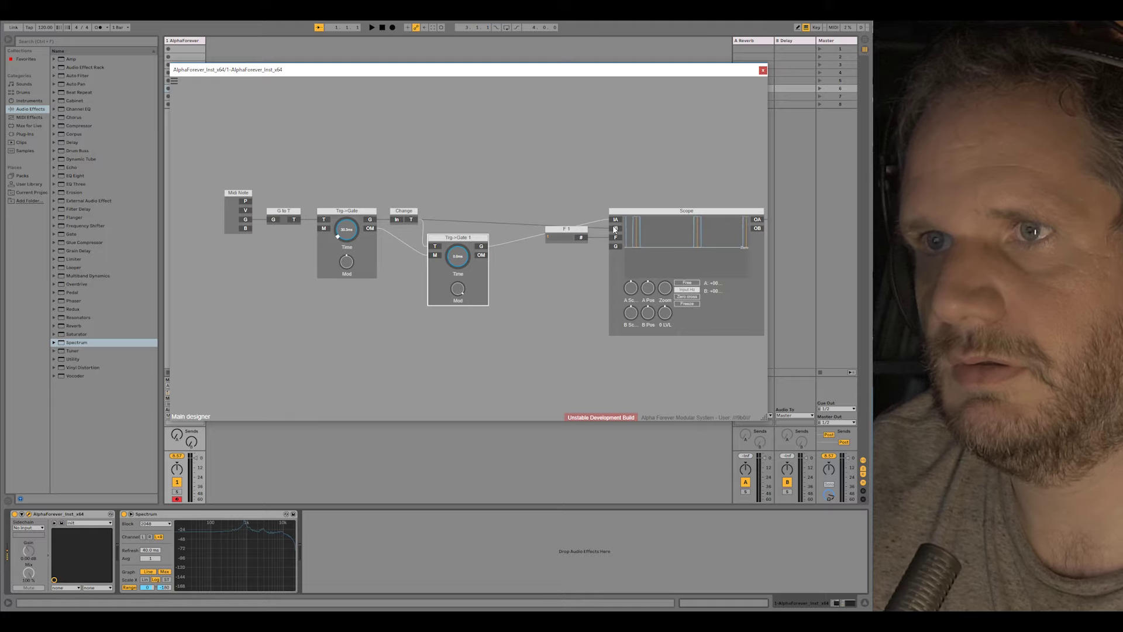
right_click(615, 228)
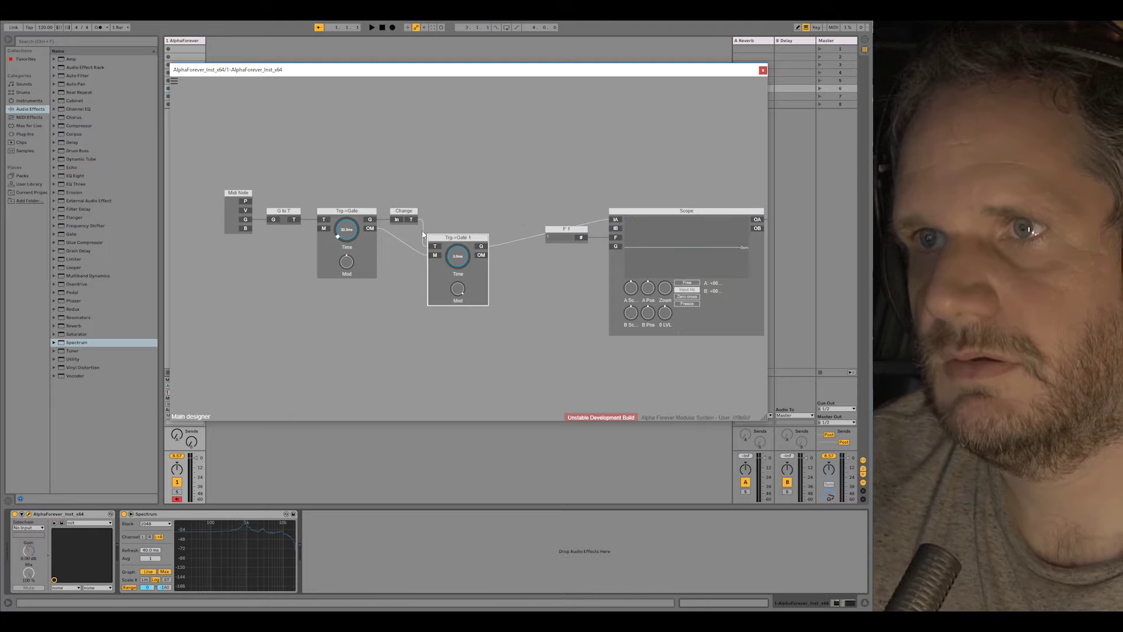
key("Delete")
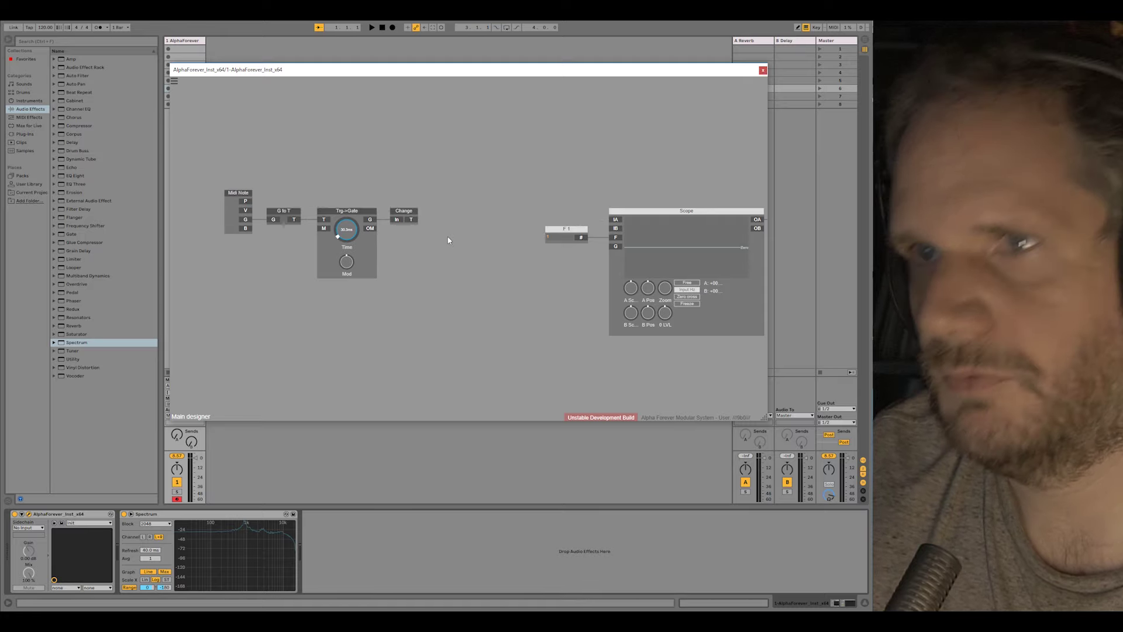
left_click_drag(411, 220, 614, 221)
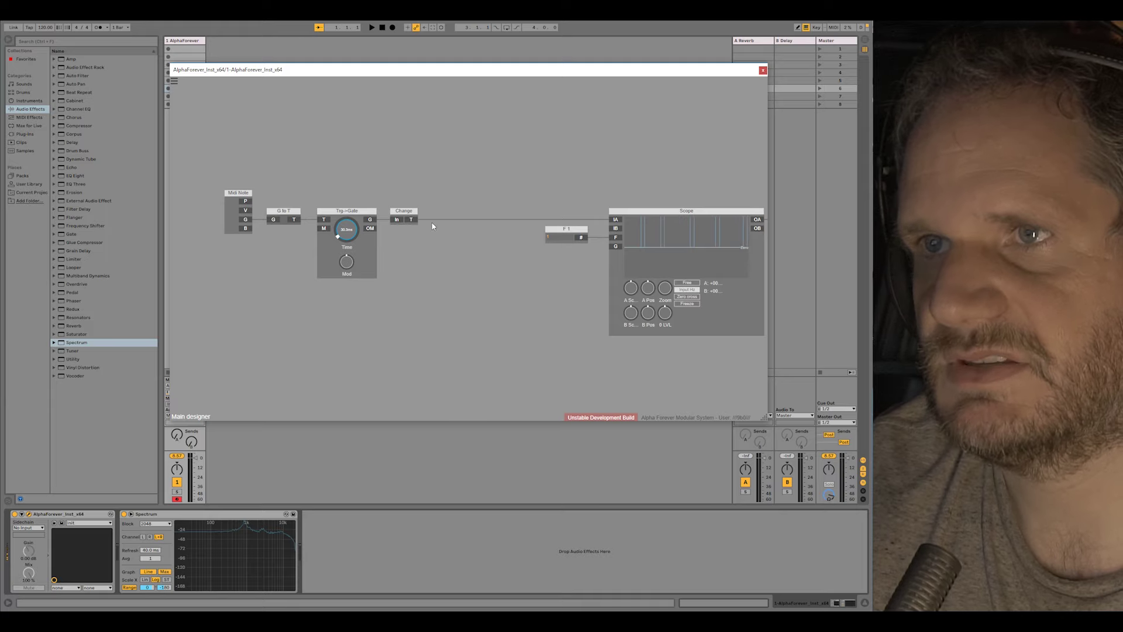
Delete the knob module feeding the envelope follower's R input and connect that input to Change's T output.
scroll(430, 262, "down", 2)
scroll(431, 261, "down", 1)
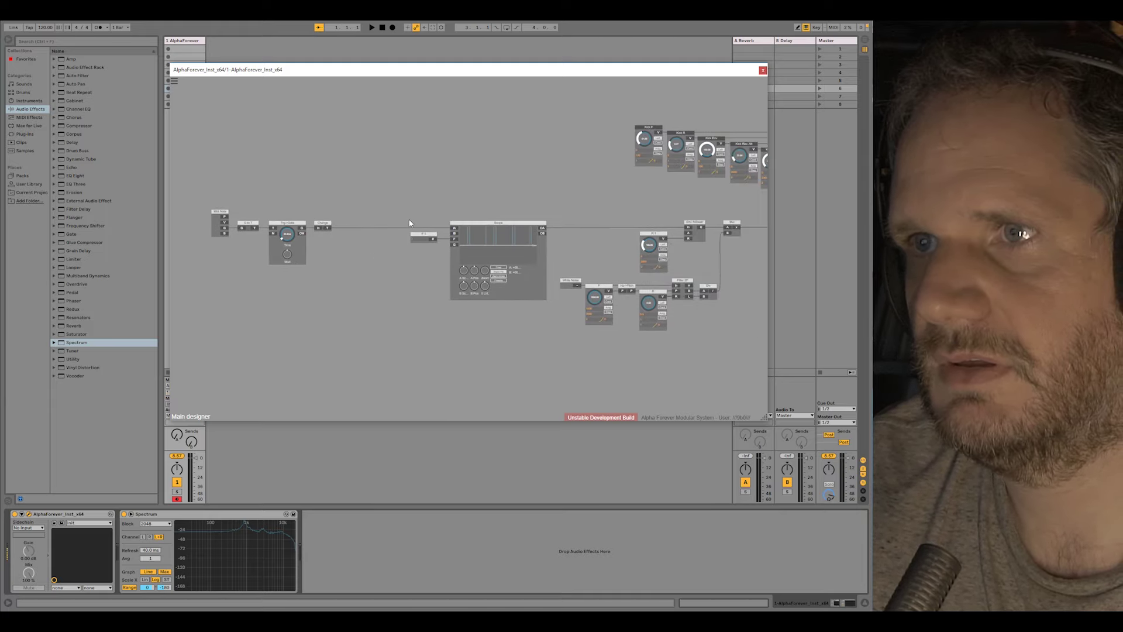
left_click(654, 234)
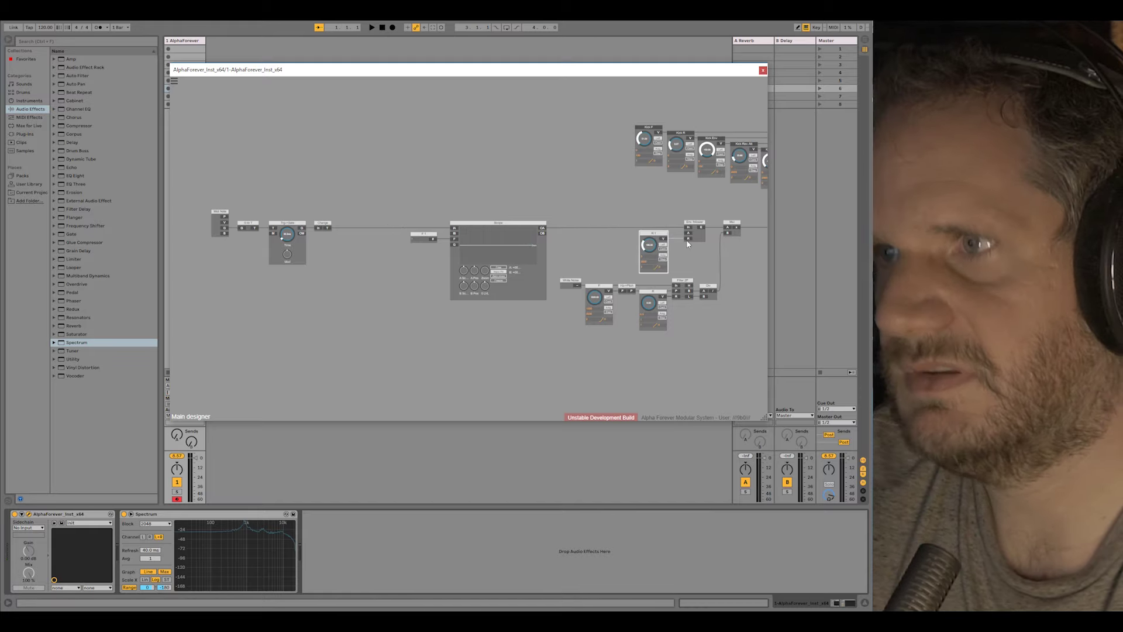
key("Delete")
left_click_drag(689, 239, 329, 229)
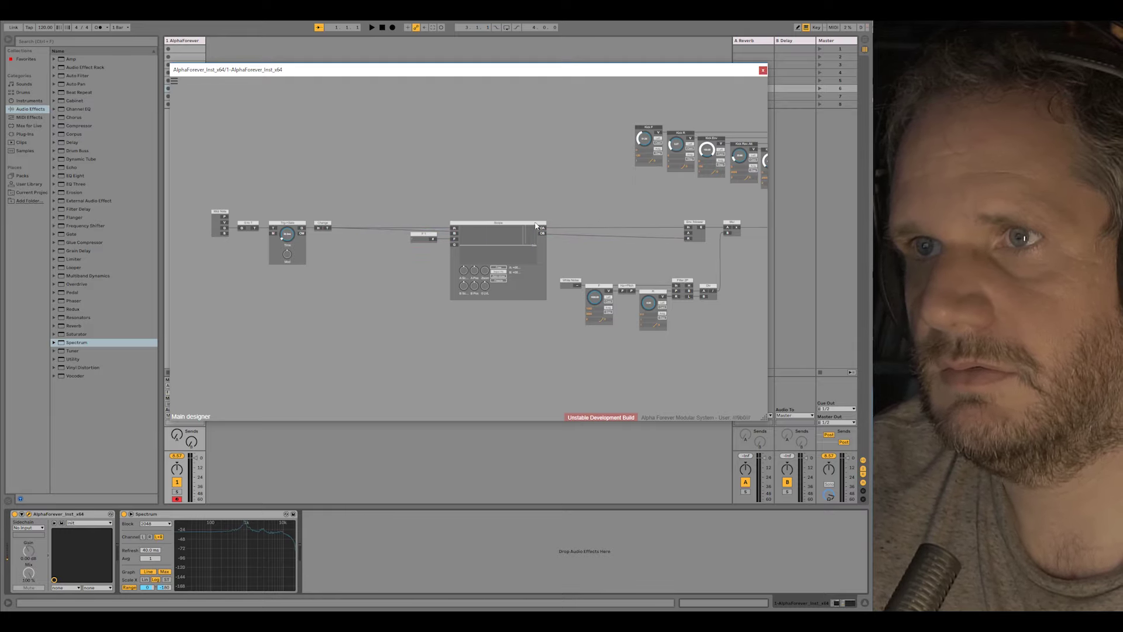
left_click_drag(634, 221, 365, 225)
left_click_drag(619, 241, 626, 180)
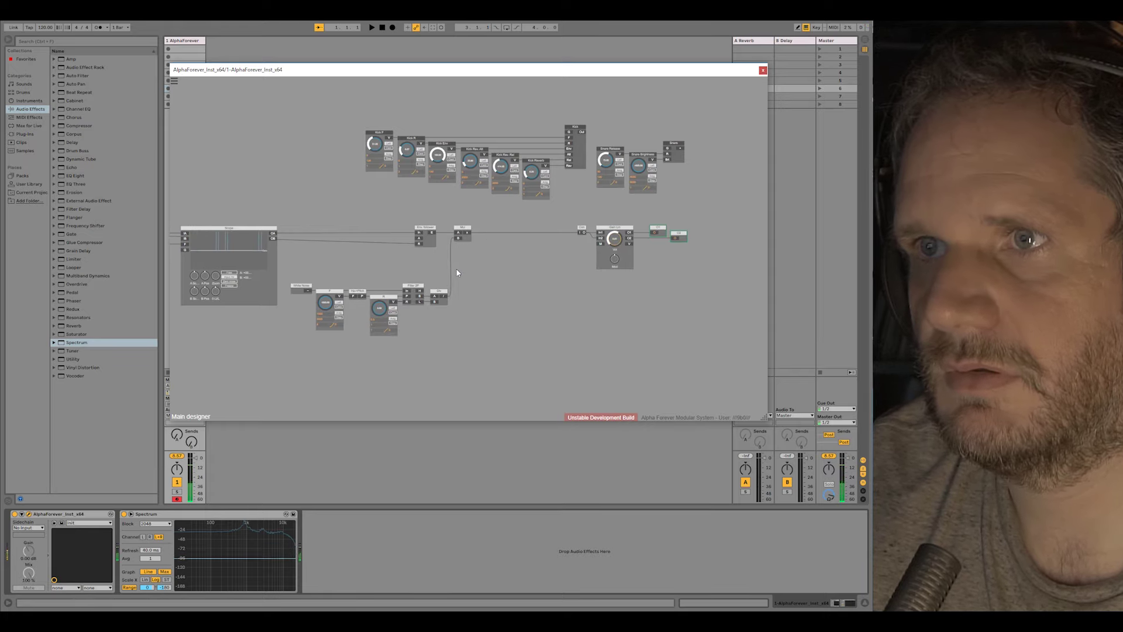
left_click_drag(394, 255, 561, 256)
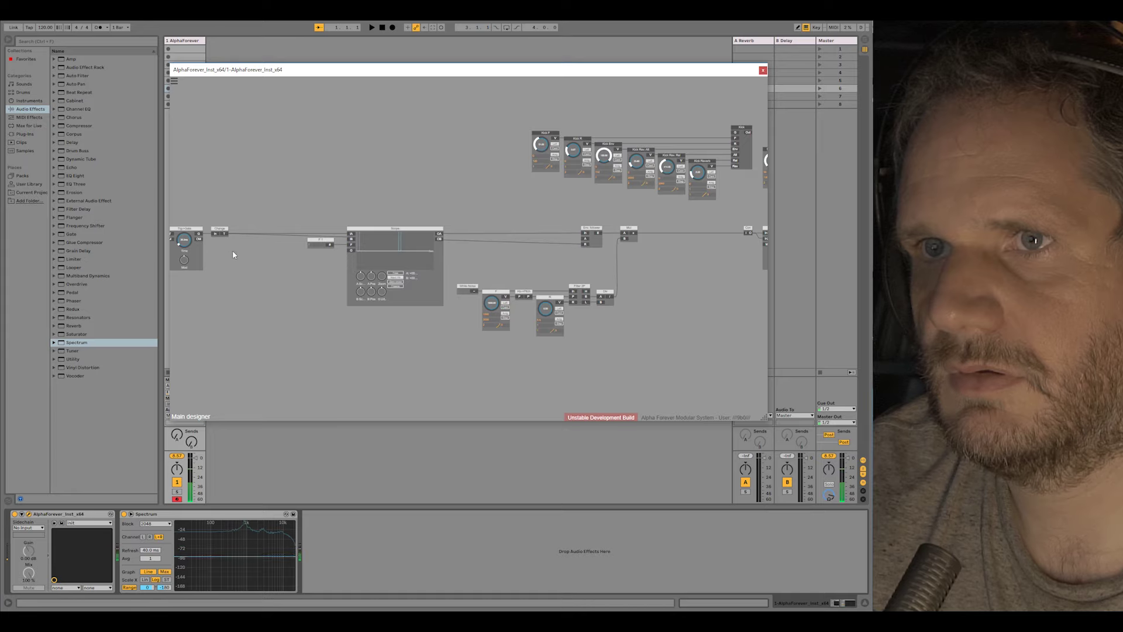
Reroute the envelope follower's R input to Trg->Gate's OM output and adjust the second knob of the noise filter.
left_click_drag(233, 250, 635, 251)
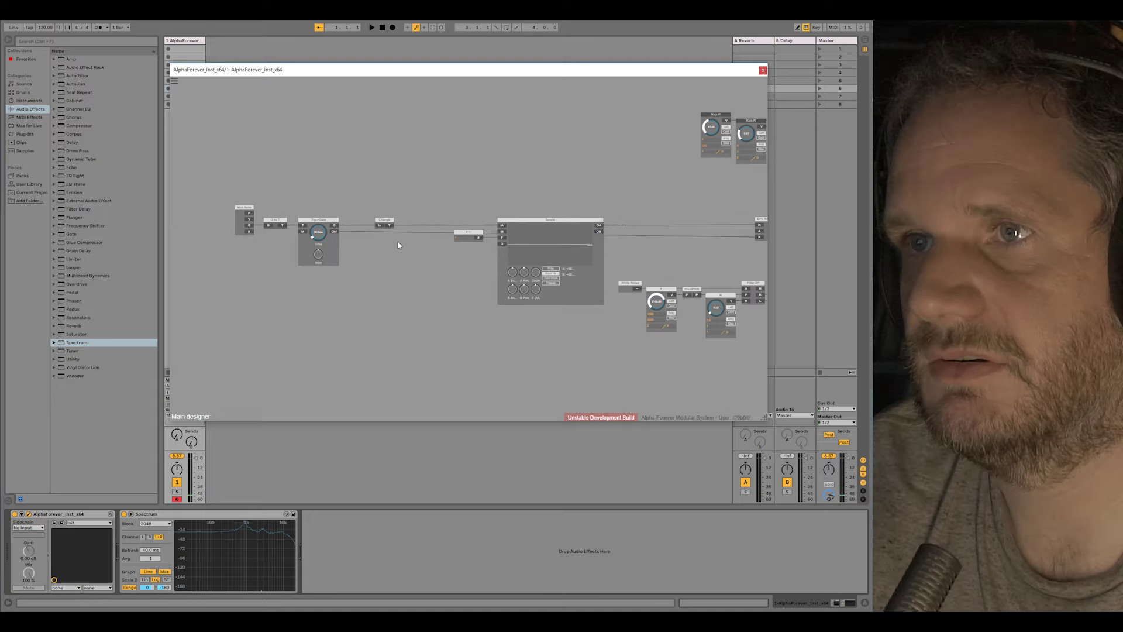
left_click_drag(722, 231, 656, 235)
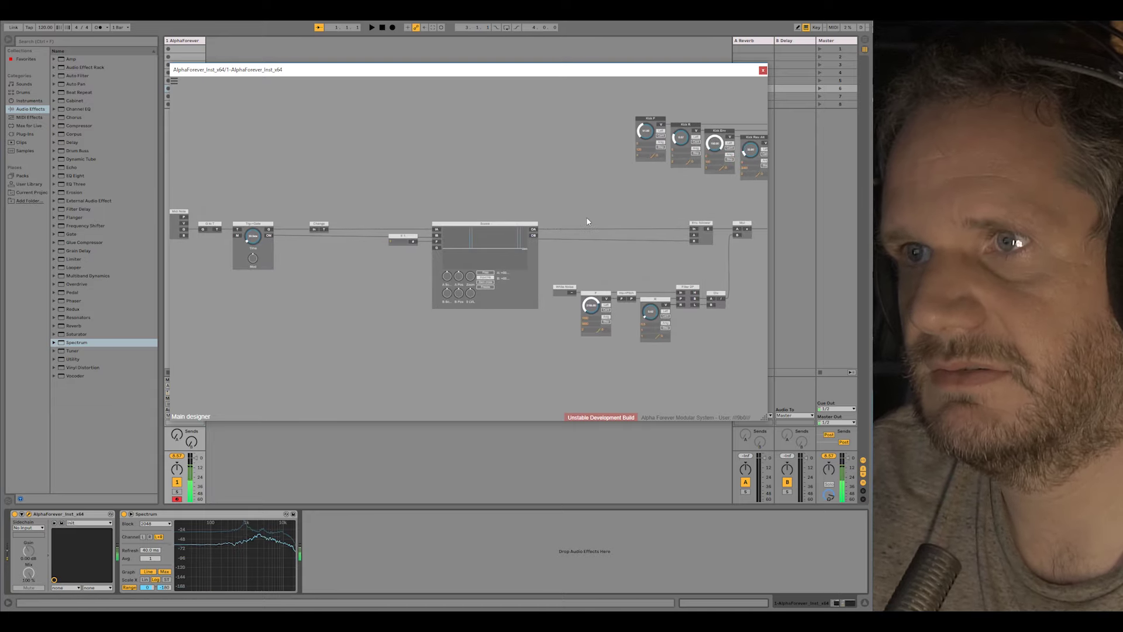
left_click_drag(655, 318, 591, 354)
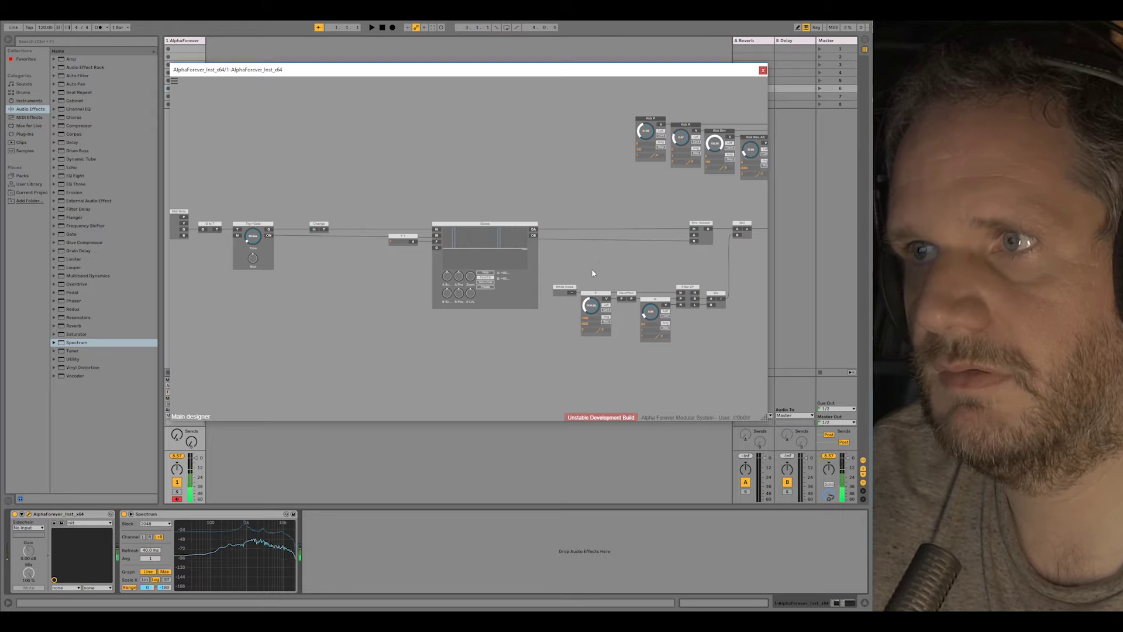
Duplicate Trg->Gate, align the copy below the original, and connect its T input to the G to T output.
right_click(301, 271)
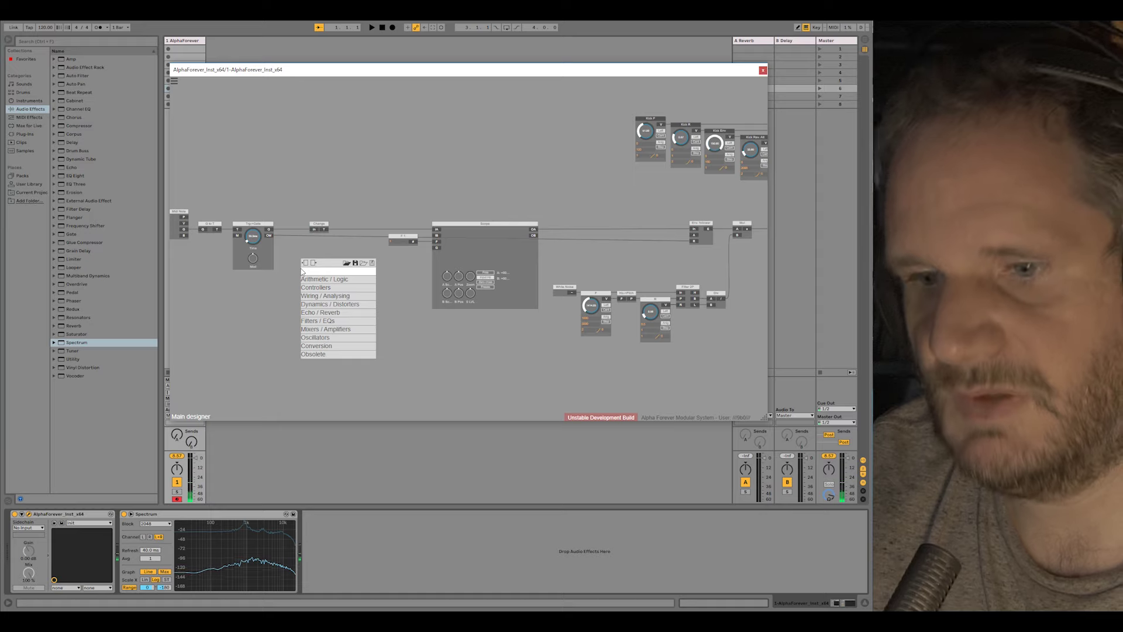
left_click(231, 286)
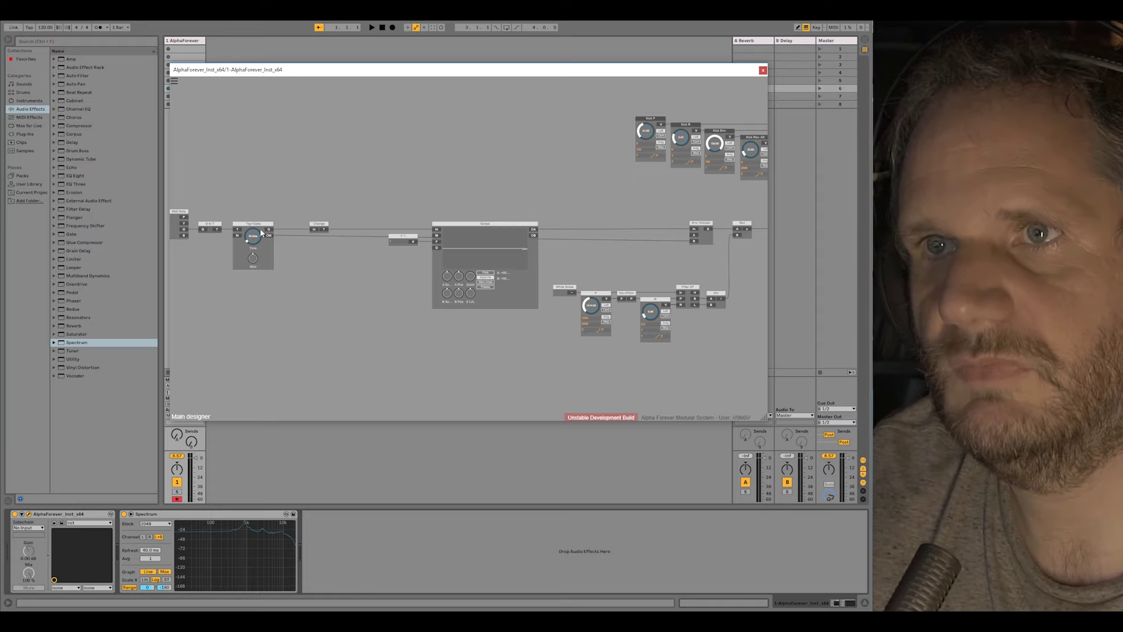
left_click(262, 224)
left_click_drag(262, 225, 285, 282)
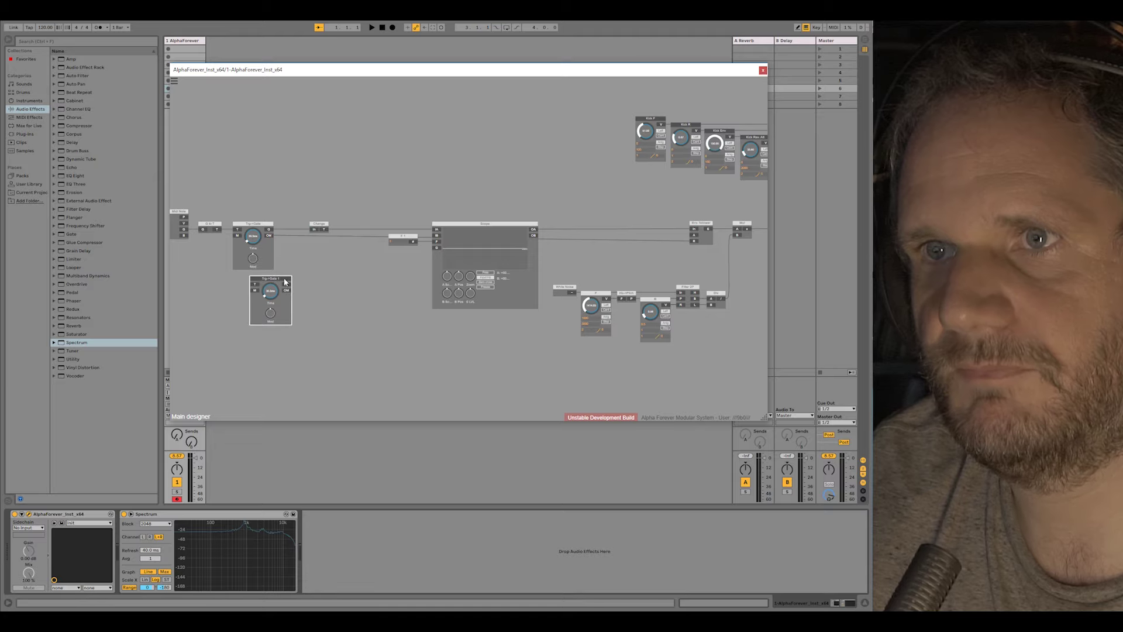
left_click(262, 225, "shift")
key("l")
left_click(293, 241)
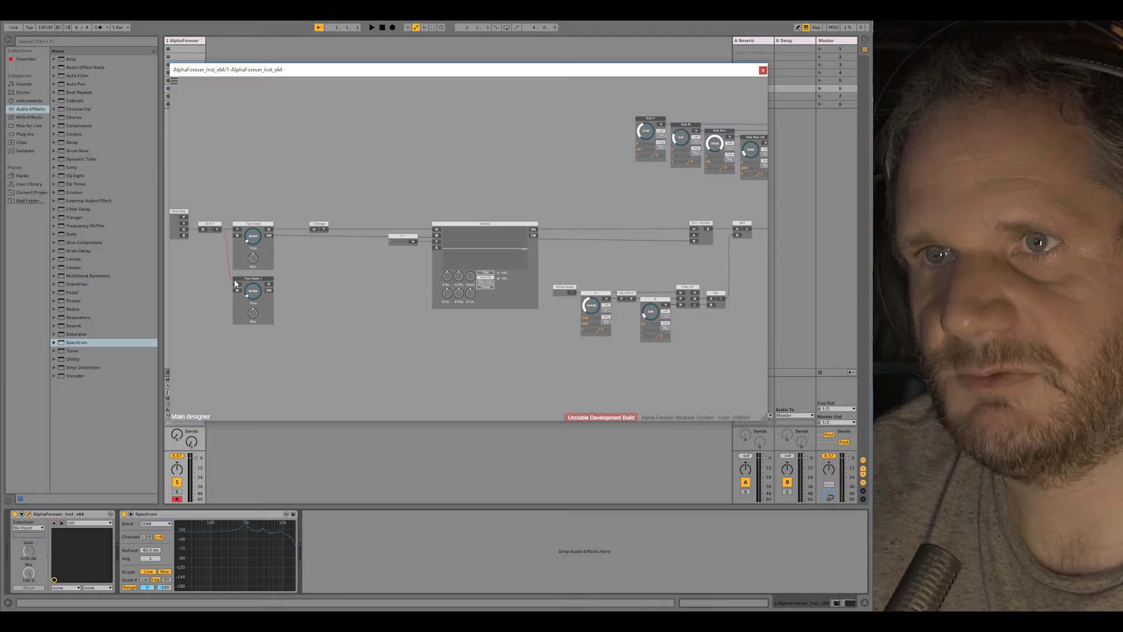
left_click_drag(234, 283, 236, 285)
Add a Mul module and connect it from the first Trg->Gate's OM output to the copied Trg->Gate's M input.
right_click(299, 274)
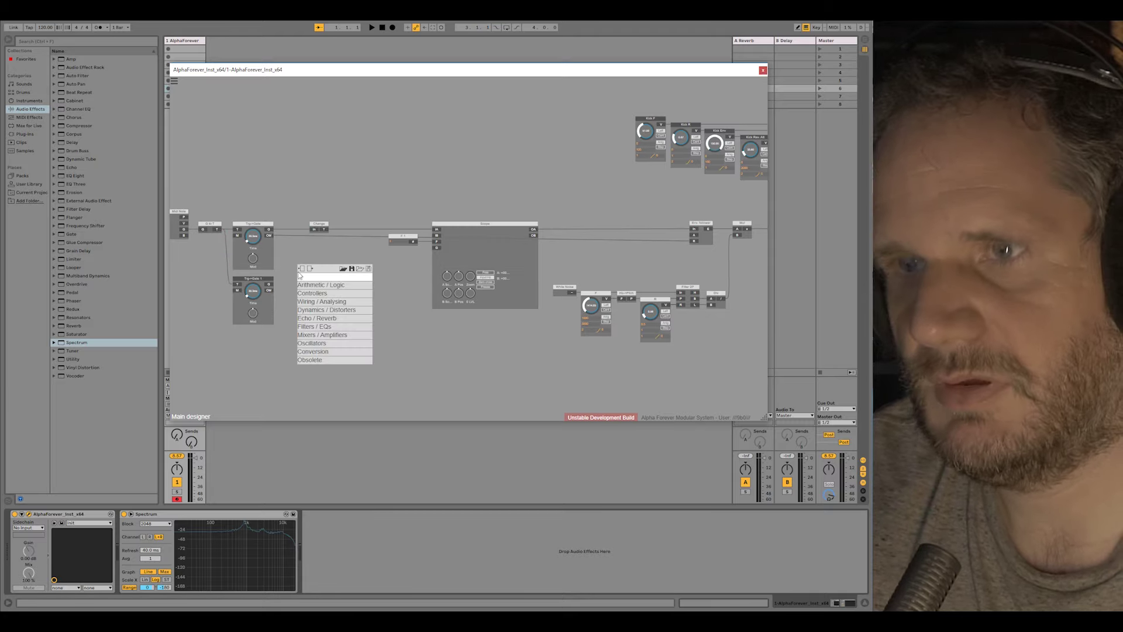
type("mul")
key("Return")
left_click(271, 241)
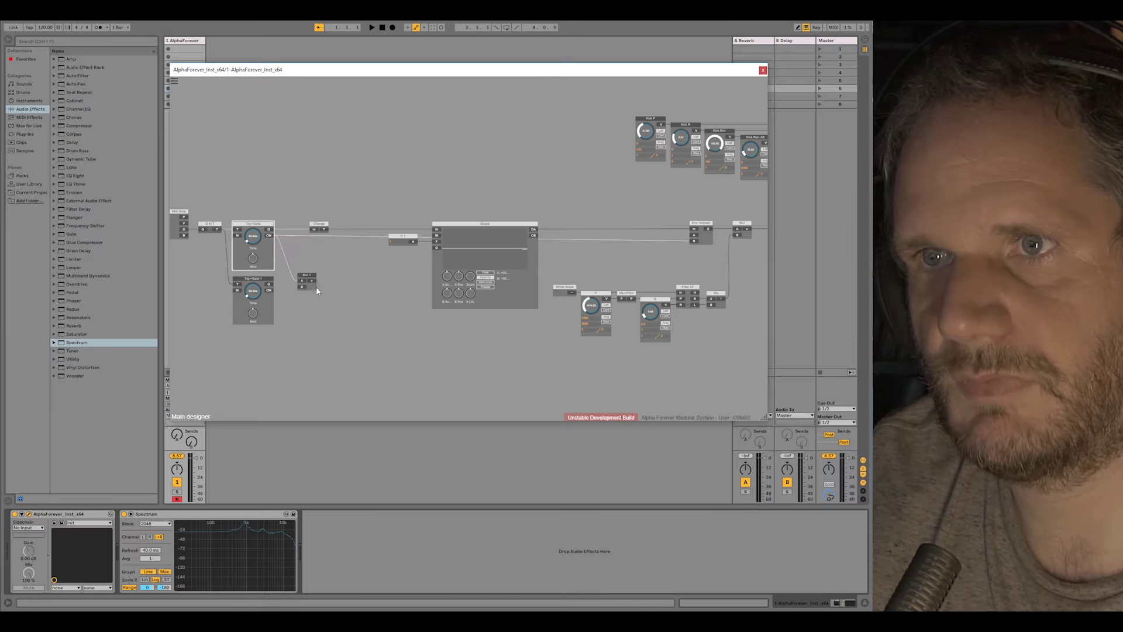
left_click_drag(313, 281, 238, 295)
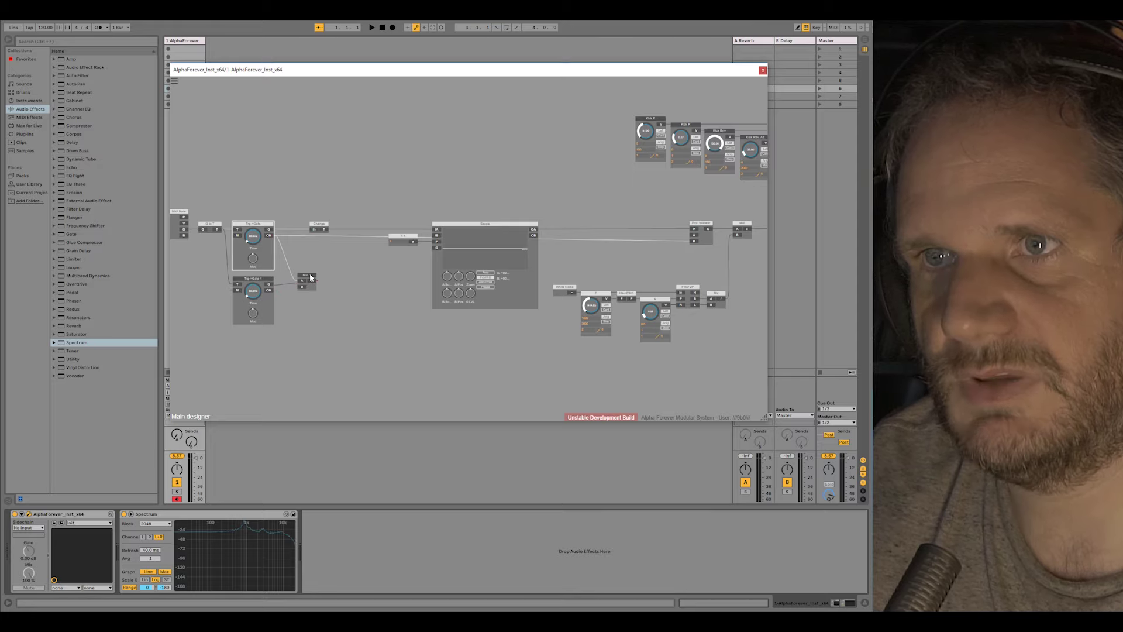
Place the Mul module before the copied Trg->Gate and feed its B input with a constant of 2.
left_click_drag(310, 278, 294, 322)
double_click(295, 305)
left_click(261, 304)
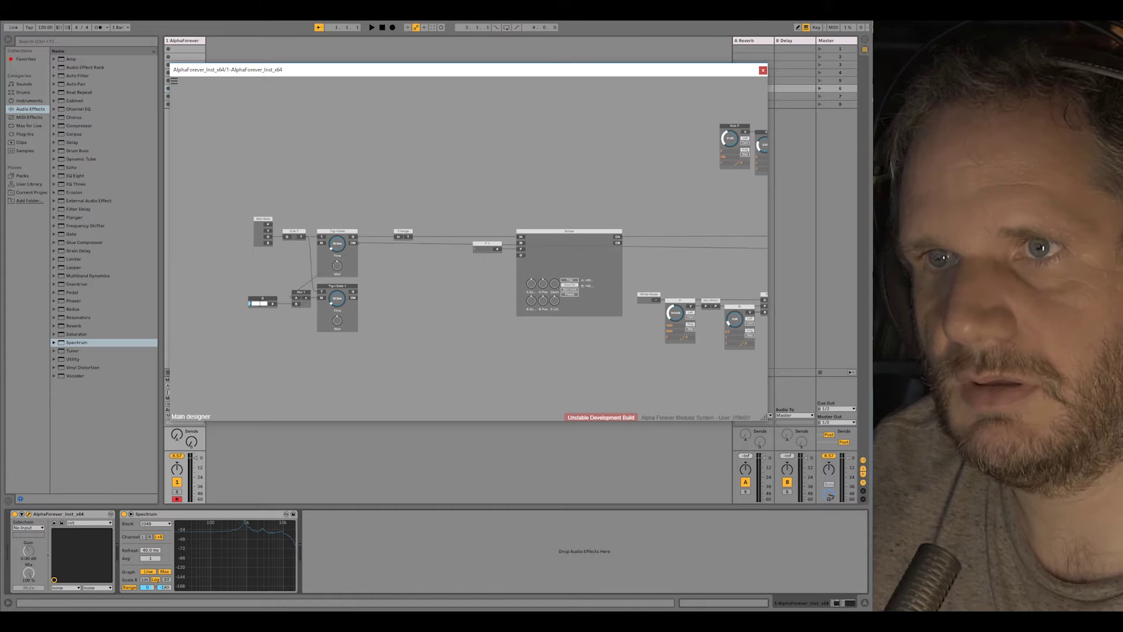
type("2")
key("Return")
Connect the copied Trg->Gate's G output to Scope's IB input, and set its Time to 0.0 ms and Mod to maximum.
scroll(414, 293, "up", 2)
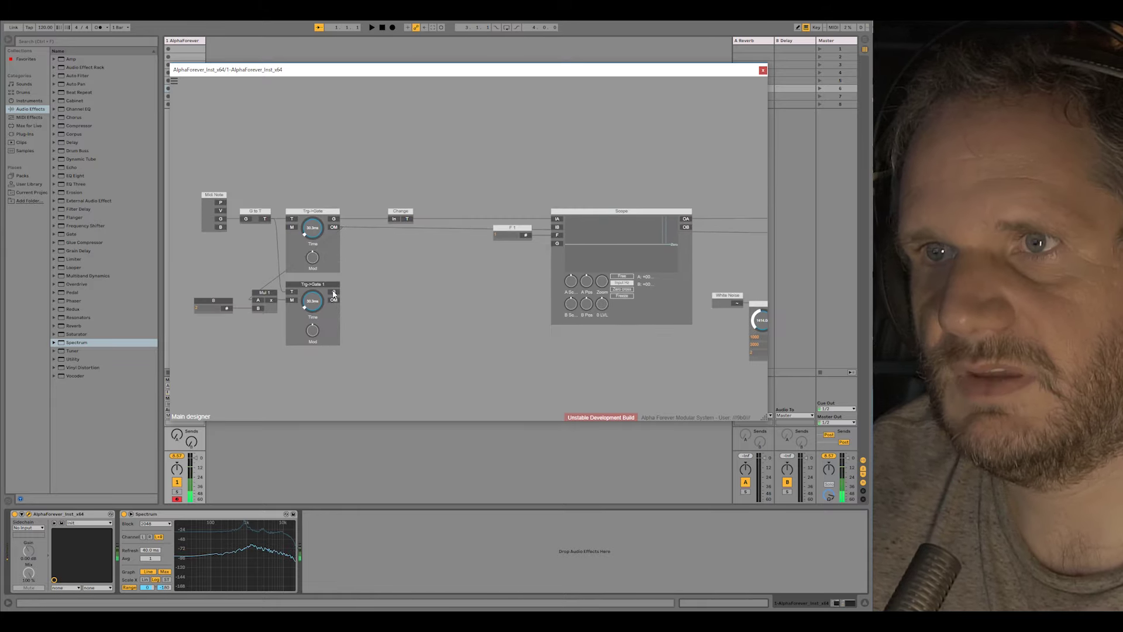
left_click_drag(334, 292, 557, 227)
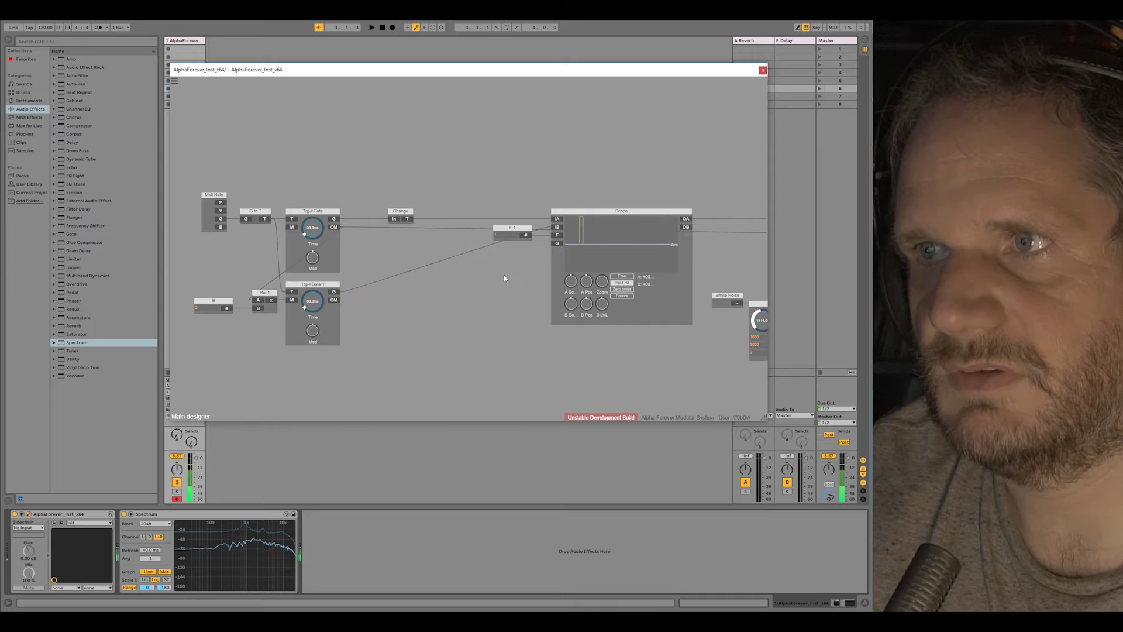
scroll(522, 240, "up", 3)
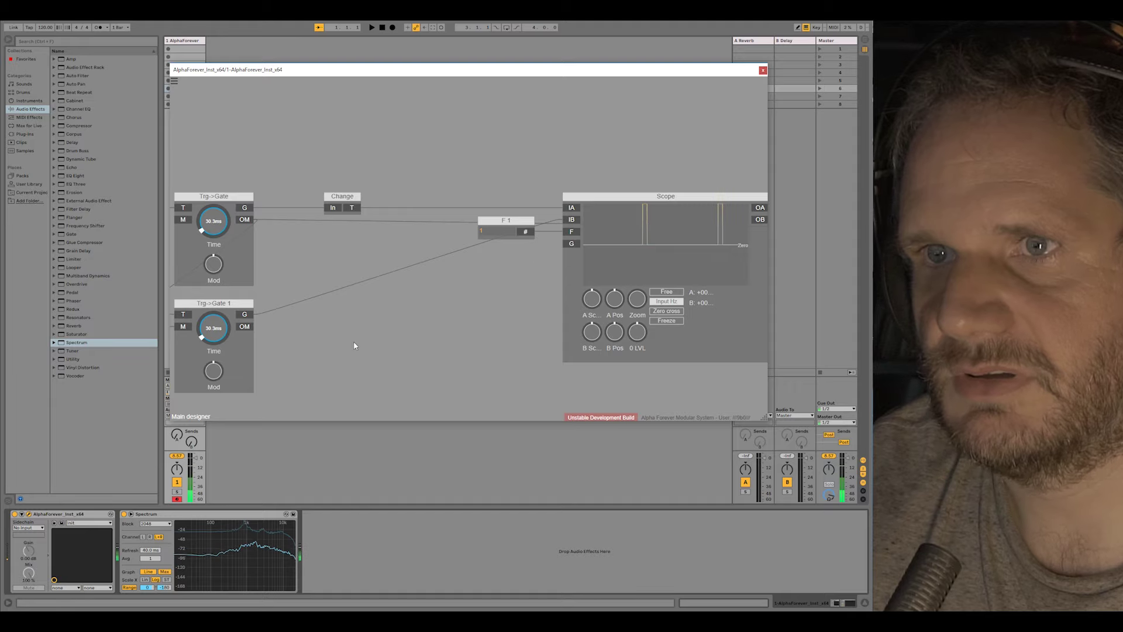
left_click_drag(214, 372, 237, 313)
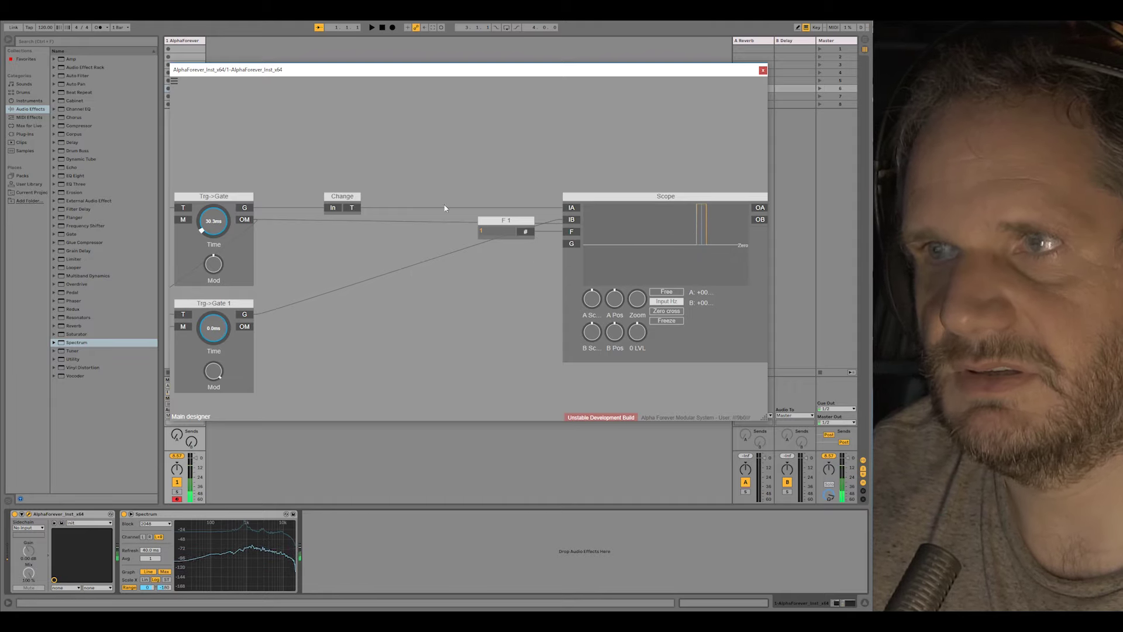
scroll(410, 264, "down", 2)
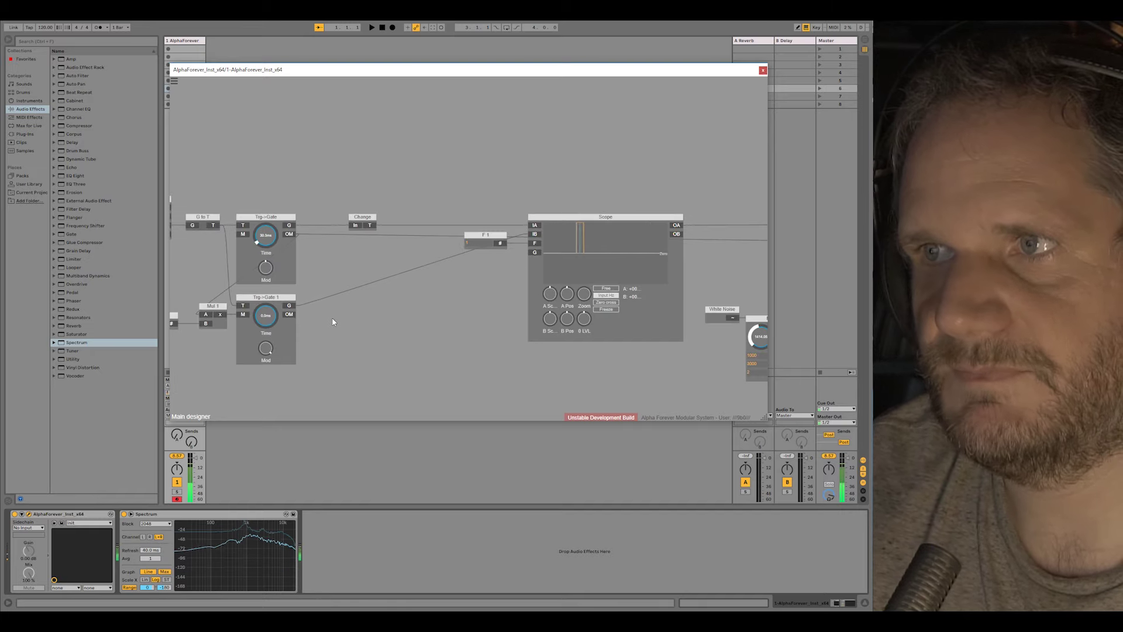
Insert a Mul module between the second Trg->Gate's G output and Scope's IB input.
scroll(466, 329, "down", 1)
left_click_drag(466, 328, 413, 287)
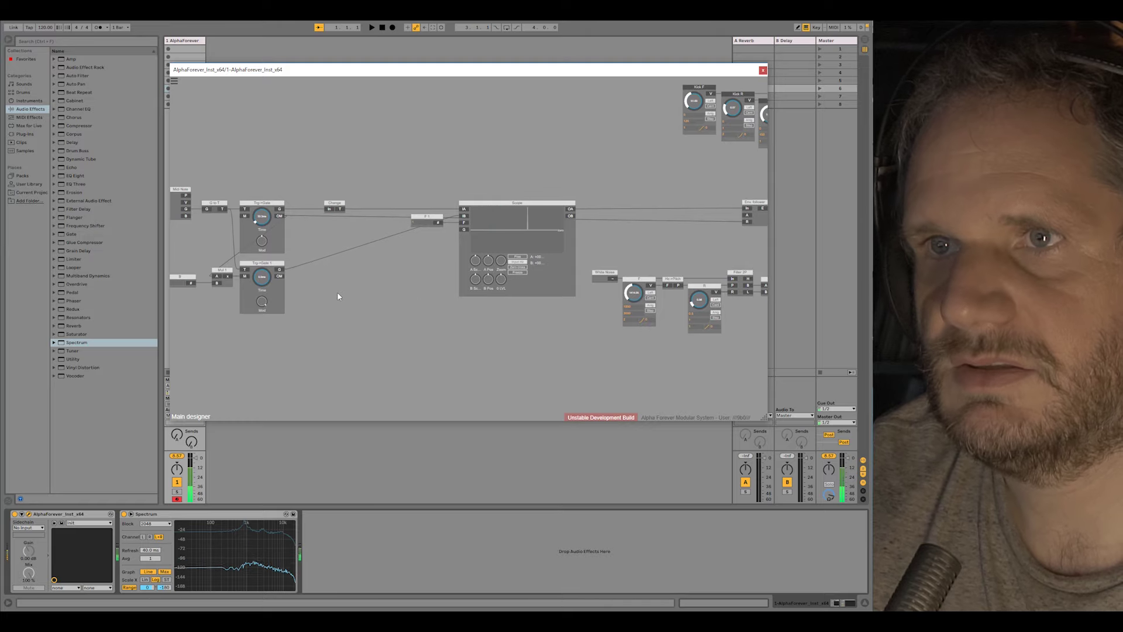
right_click(282, 270)
type("mul")
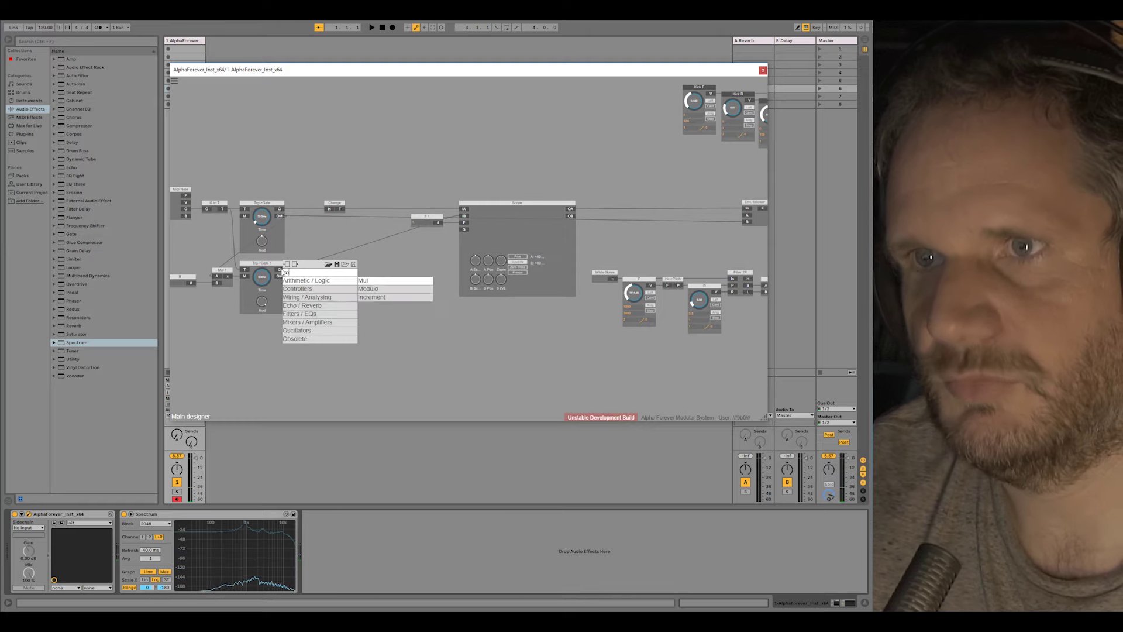
key("Return")
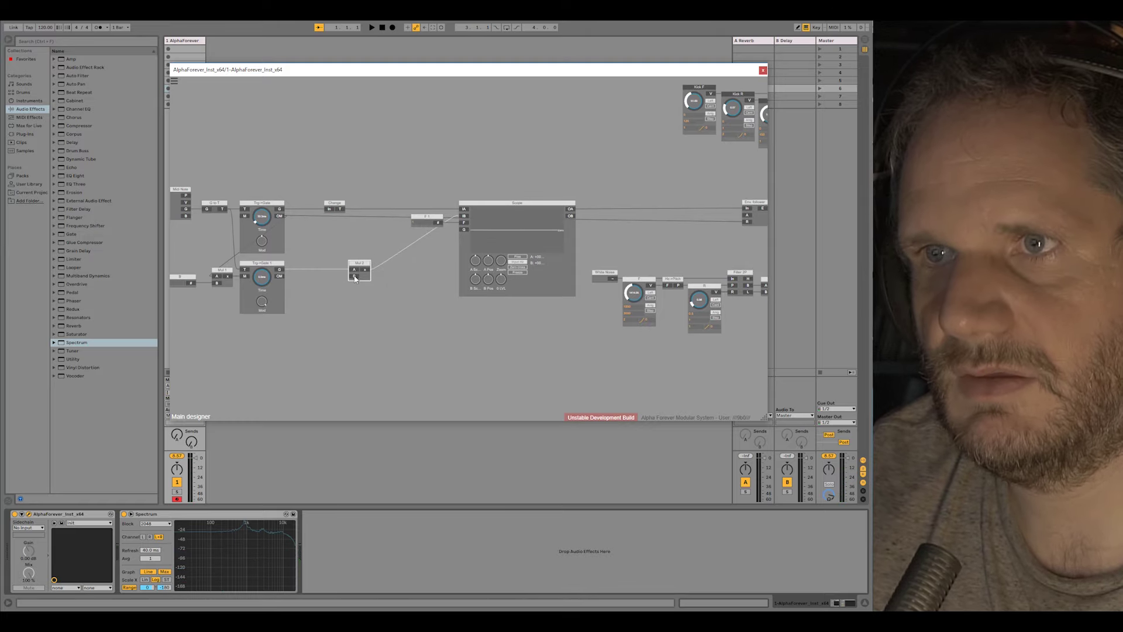
Add a Change module feeding the new Mul's B input, driven by the second Trg->Gate's G output, and place it beside that gate.
right_click(356, 277)
type("chan")
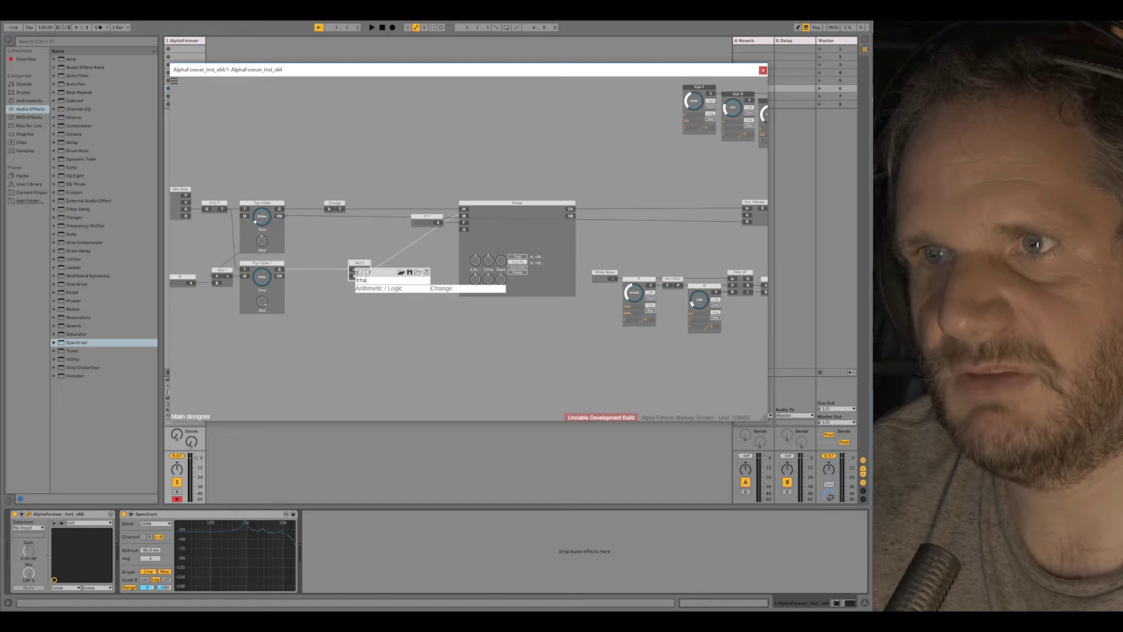
left_click(450, 290)
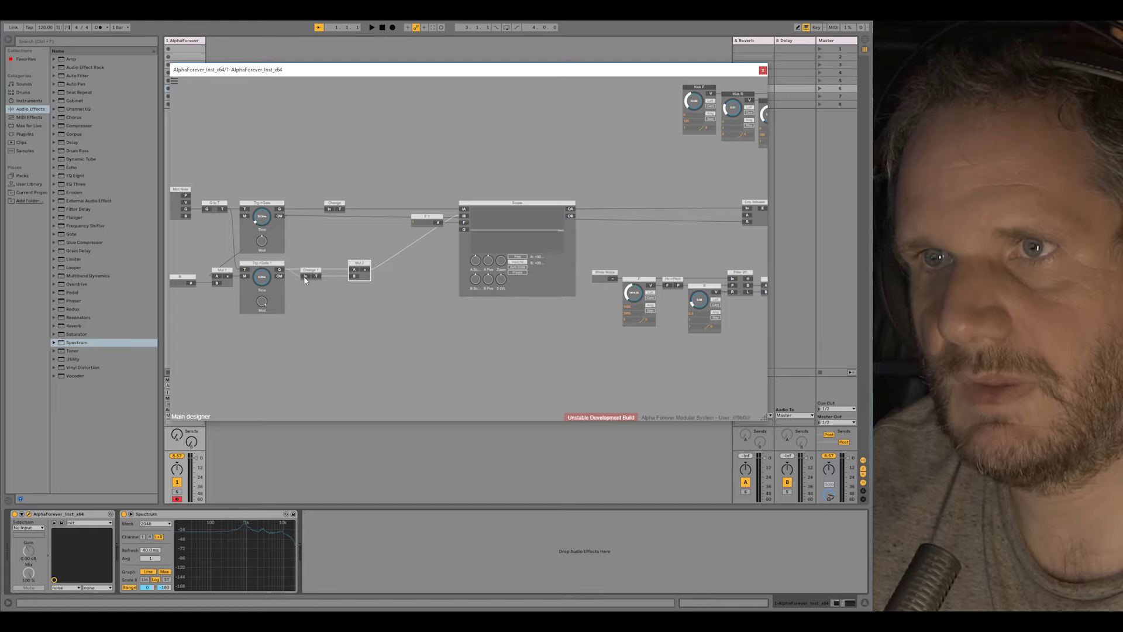
scroll(363, 241, "up", 5)
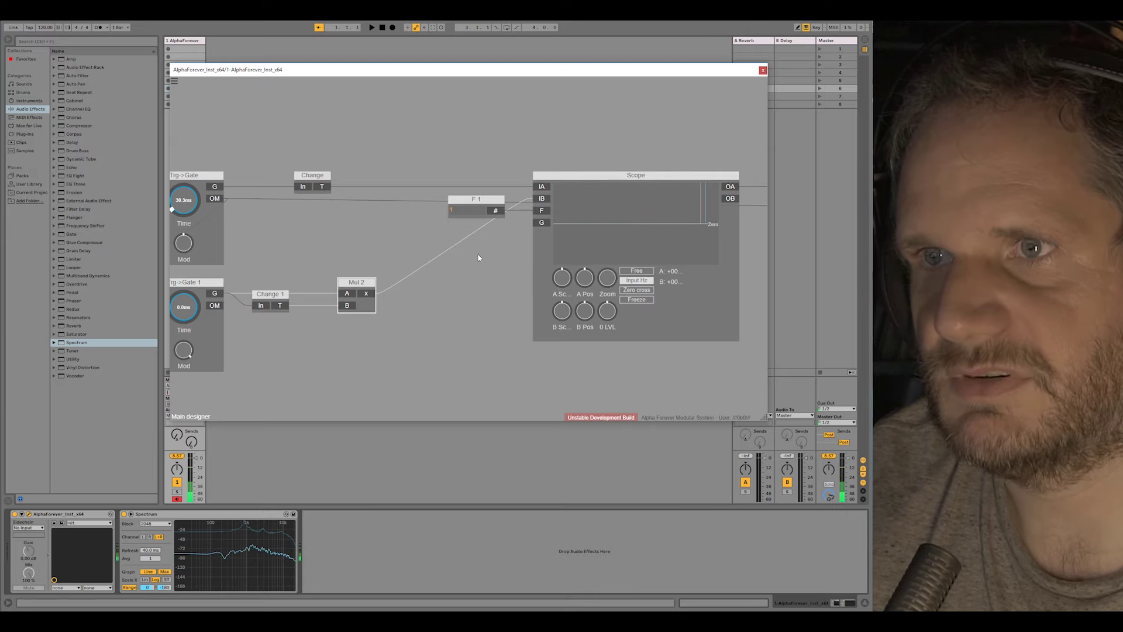
left_click_drag(262, 295, 249, 296)
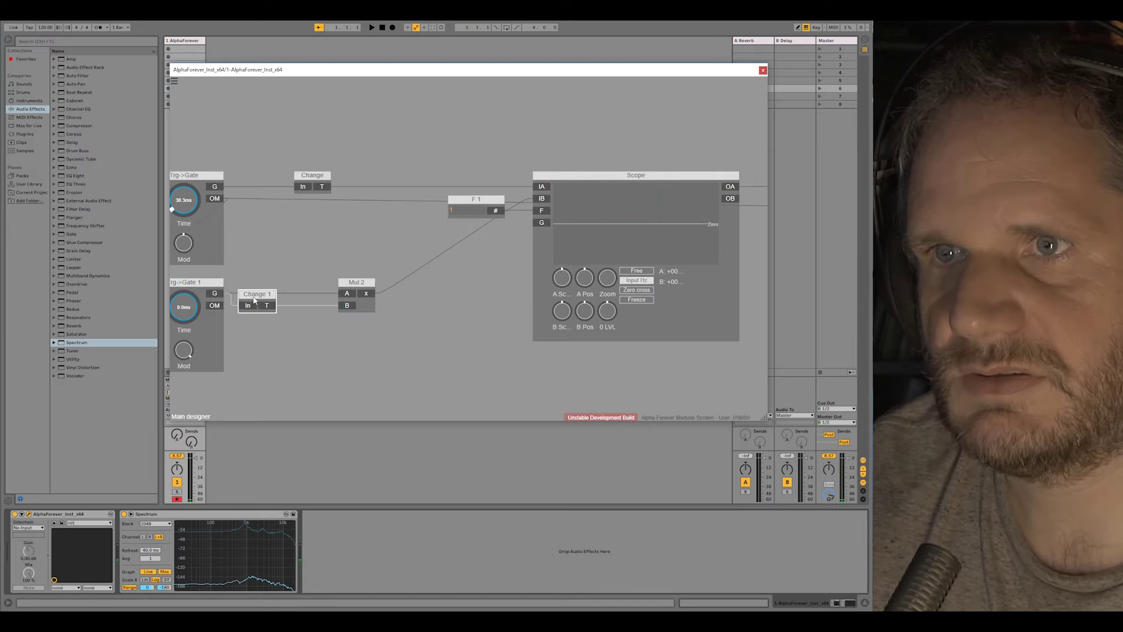
Shift the new Mul away from the second Change module and insert a 1-X module before its A input.
left_click_drag(346, 284, 380, 284)
left_click_drag(388, 299, 386, 300)
right_click(380, 293)
type("1")
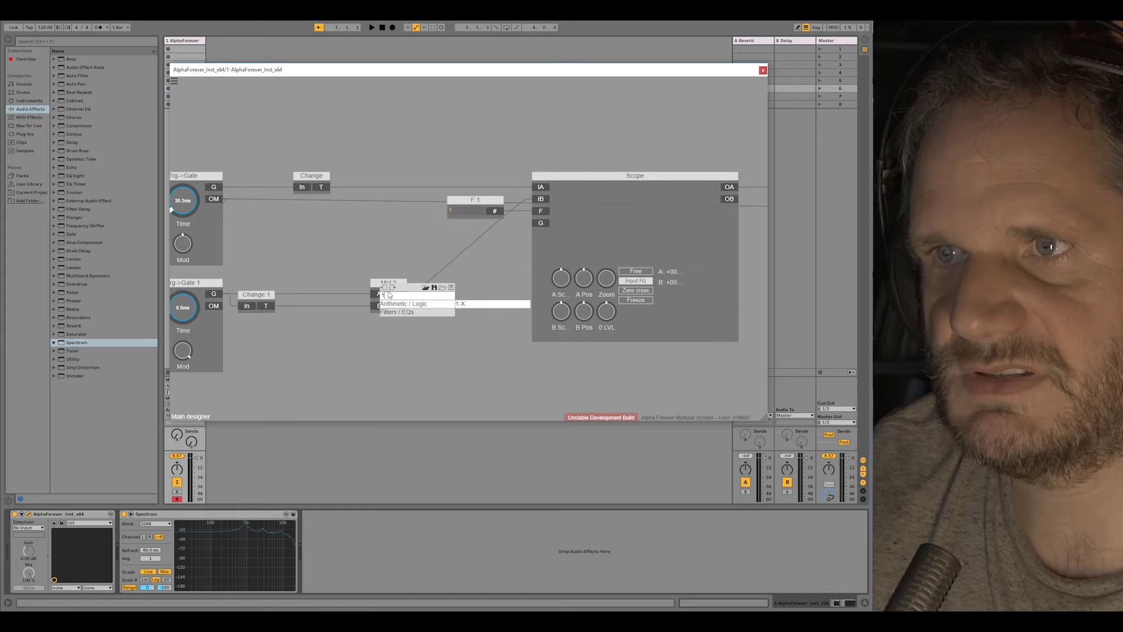
left_click(462, 304)
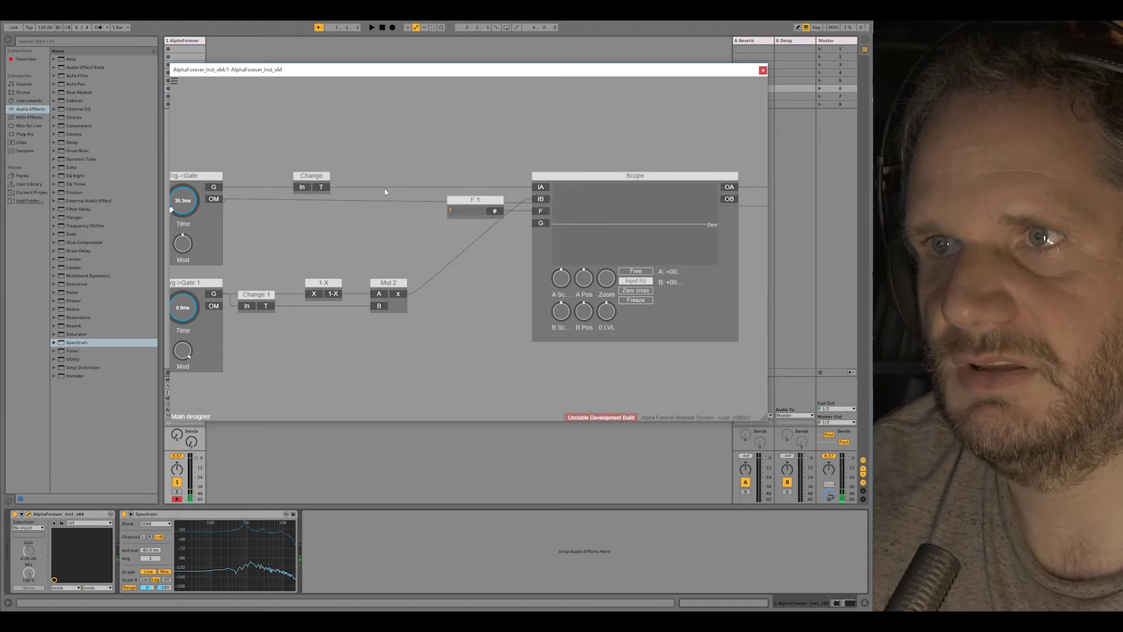
Duplicate the Env follower, connect Mul 2's output to the copy's In, and add a knob to its R input.
scroll(448, 292, "down", 2)
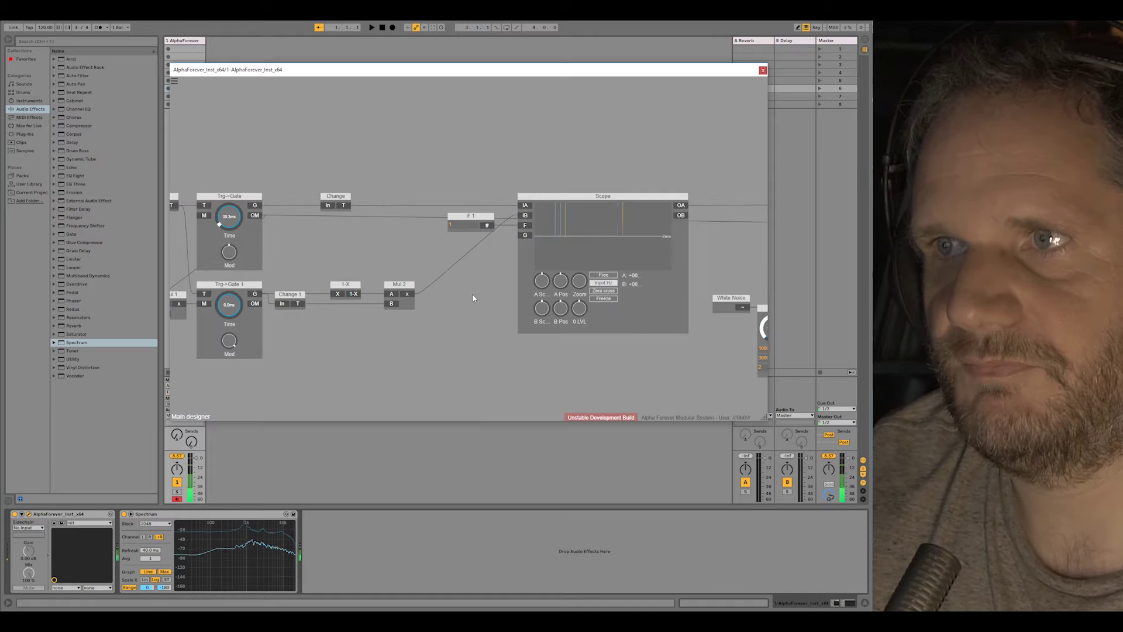
scroll(366, 276, "down", 4)
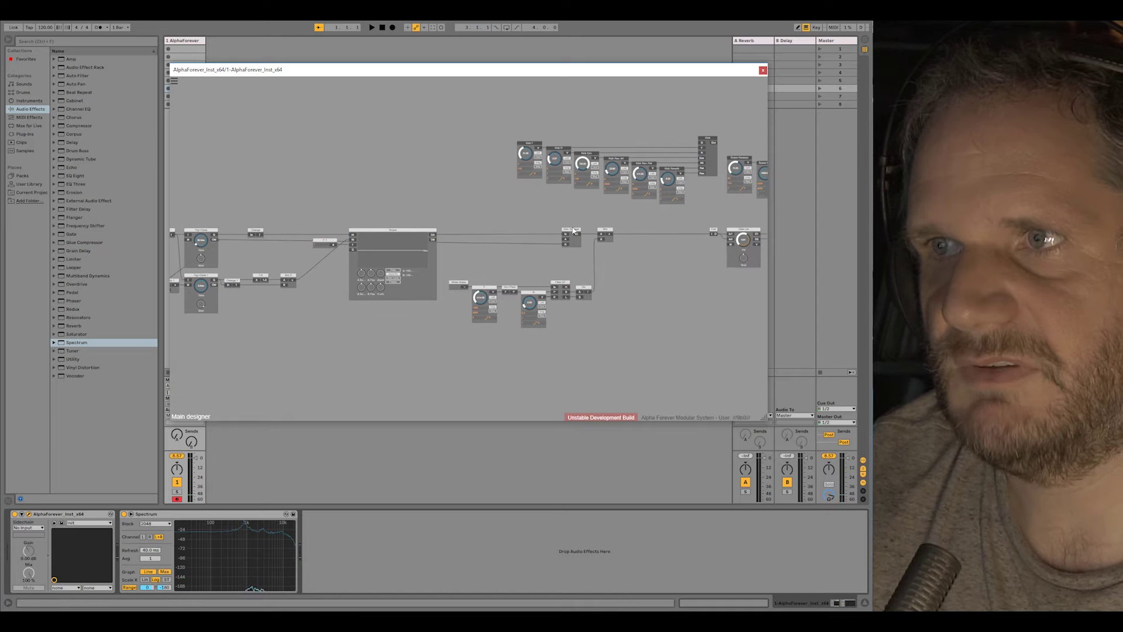
left_click_drag(573, 231, 502, 259)
key("ctrl+c")
key("ctrl+v")
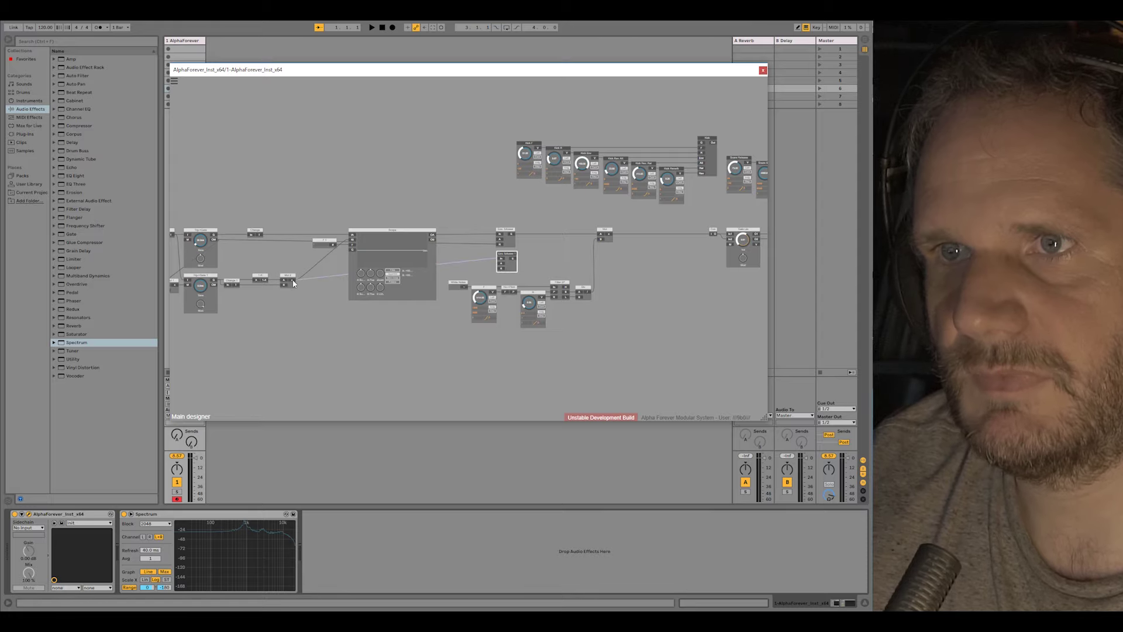
double_click(501, 269)
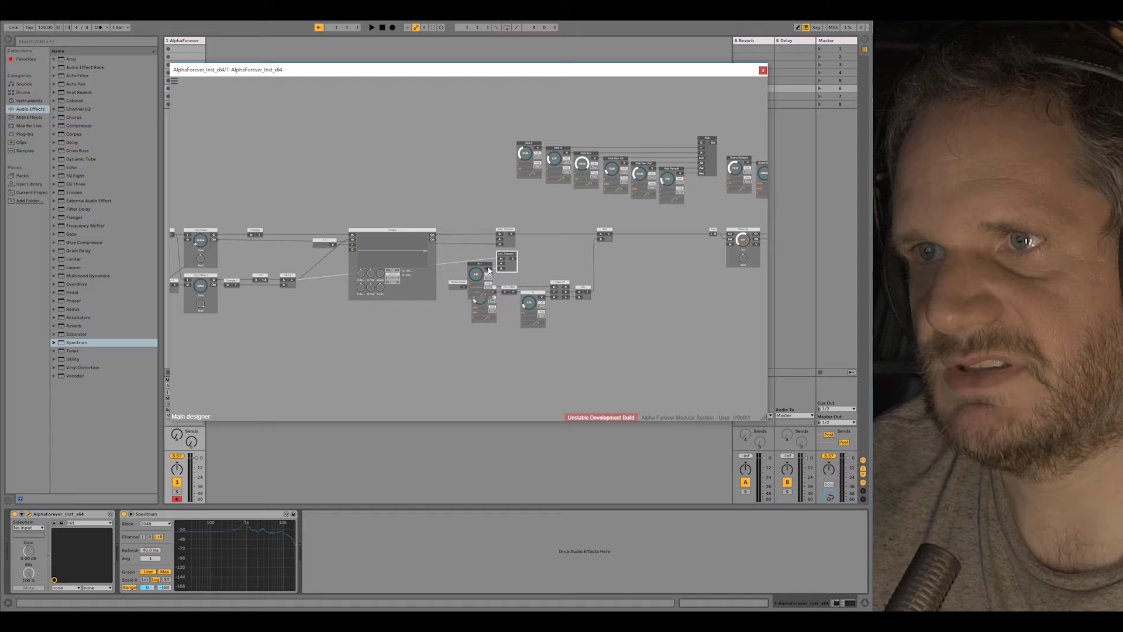
Delete the Scope and its F constant, and connect the first Change's T output to the original Env follower's In.
left_click(406, 230)
key("Delete")
left_click_drag(326, 227, 406, 232)
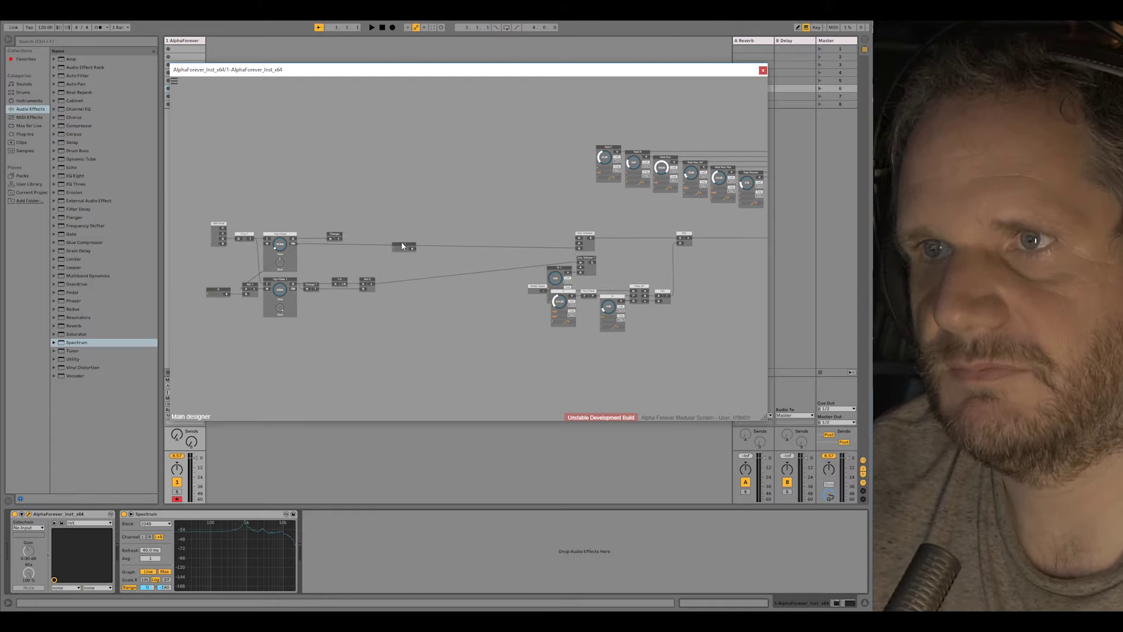
left_click(403, 247)
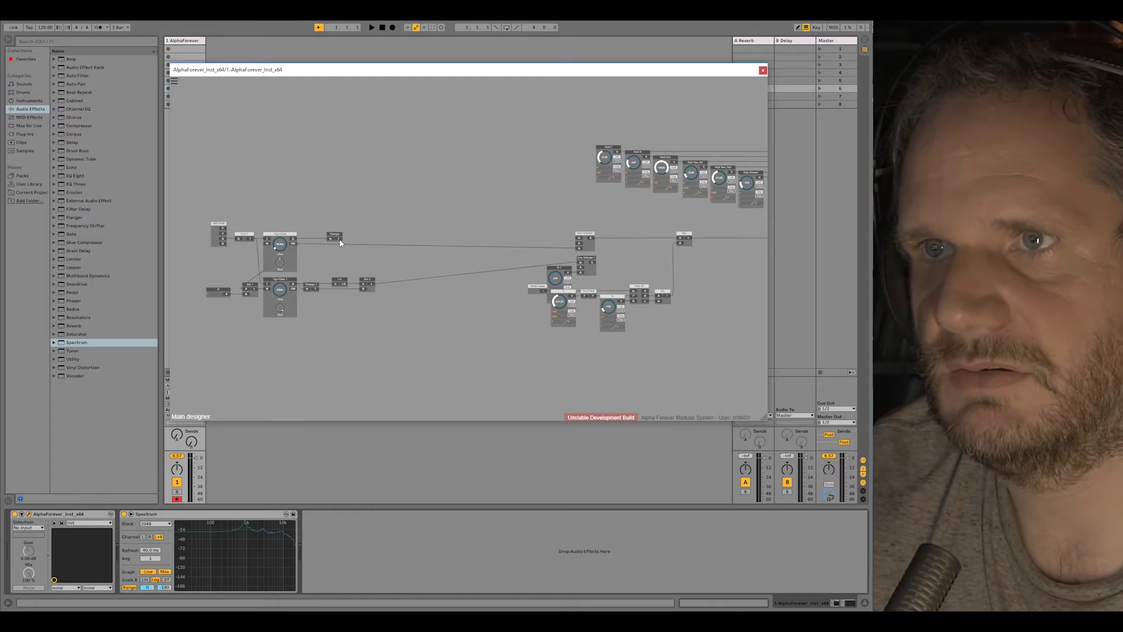
left_click_drag(340, 239, 580, 242)
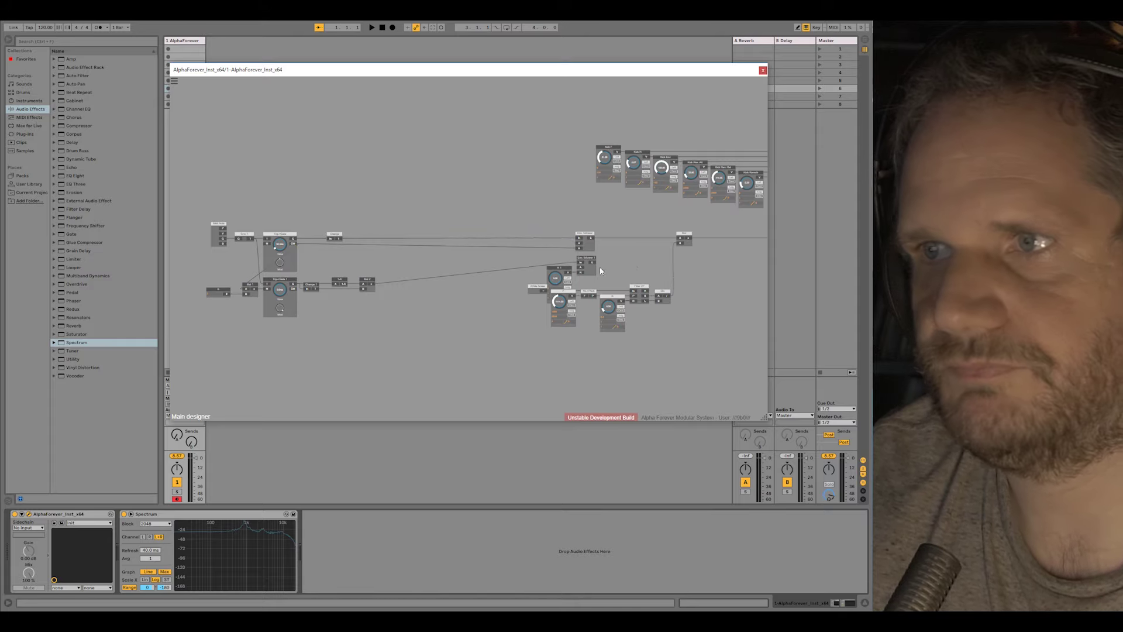
Move the copied Env follower and its R knob toward Mul 2, and bring the original Env follower closer to the first Change.
left_click_drag(601, 271, 428, 268)
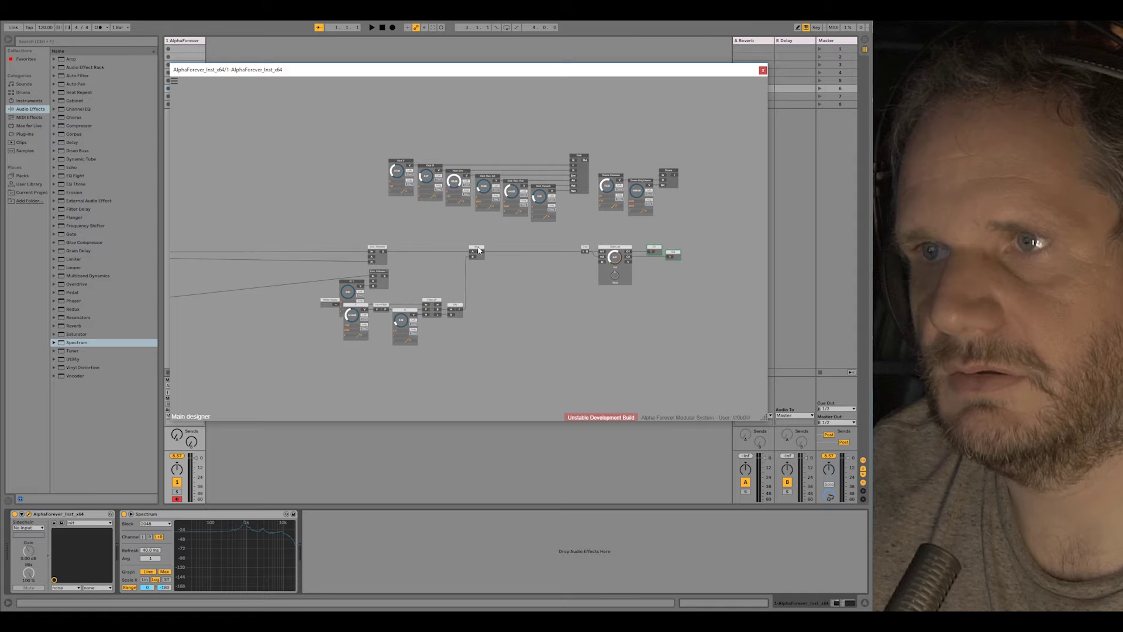
right_click(431, 267)
left_click_drag(388, 268, 273, 296)
left_click_drag(313, 275, 477, 277)
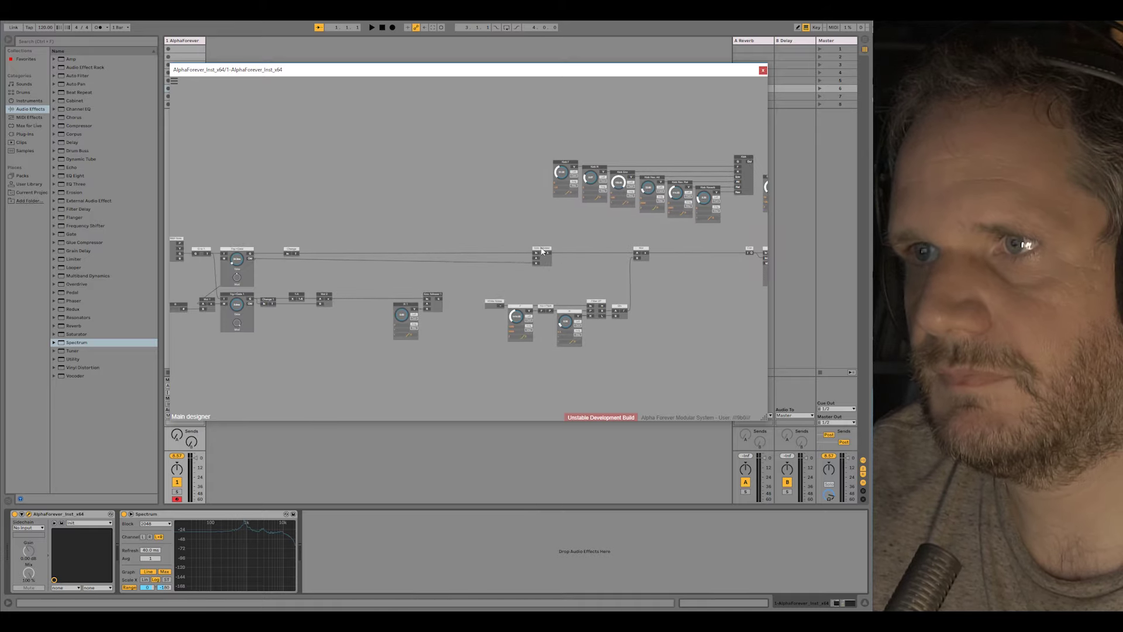
left_click_drag(542, 254, 345, 271)
Insert a Con module between the first Trg->Gate's OM output and Env follower's R input, and place it with Change beside the gate.
scroll(347, 268, "up", 2)
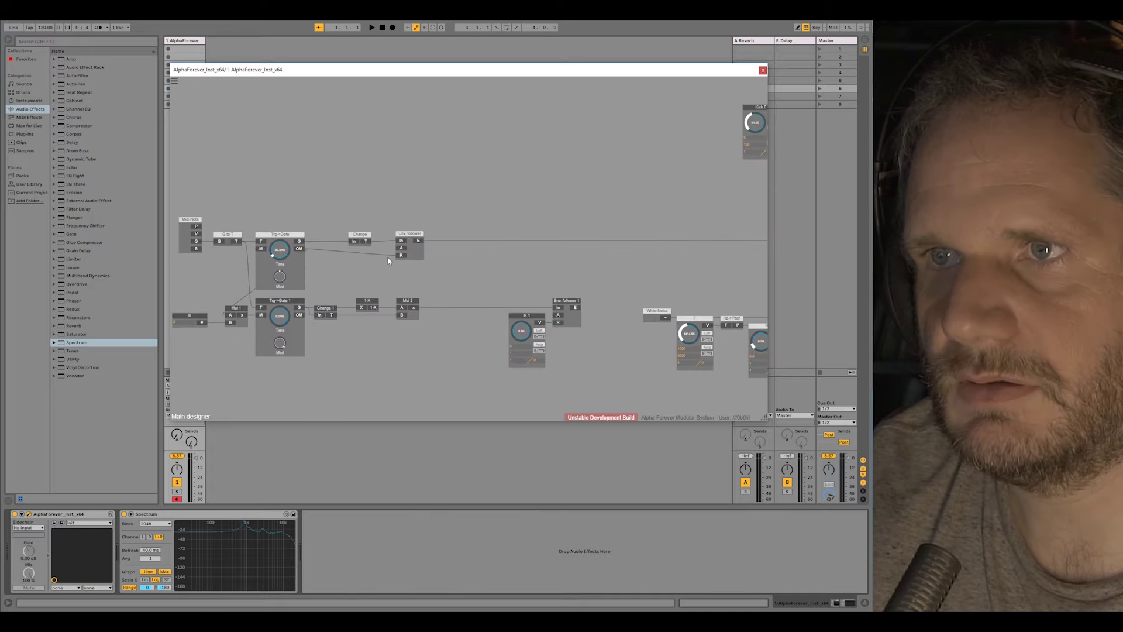
right_click(401, 248)
mouse_move(436, 283)
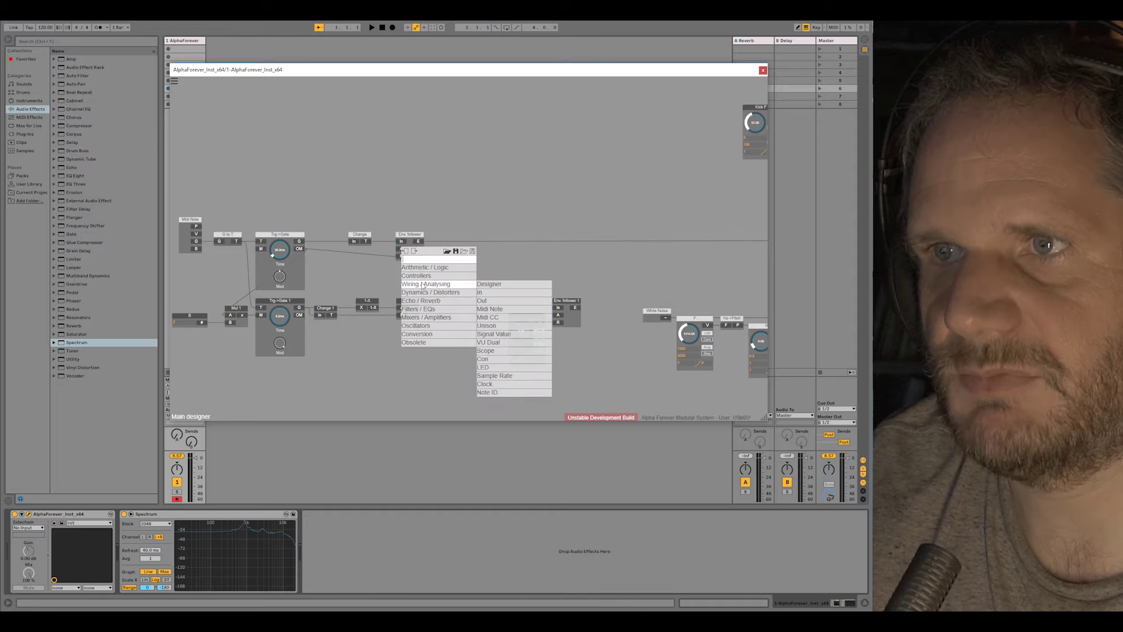
left_click(485, 359)
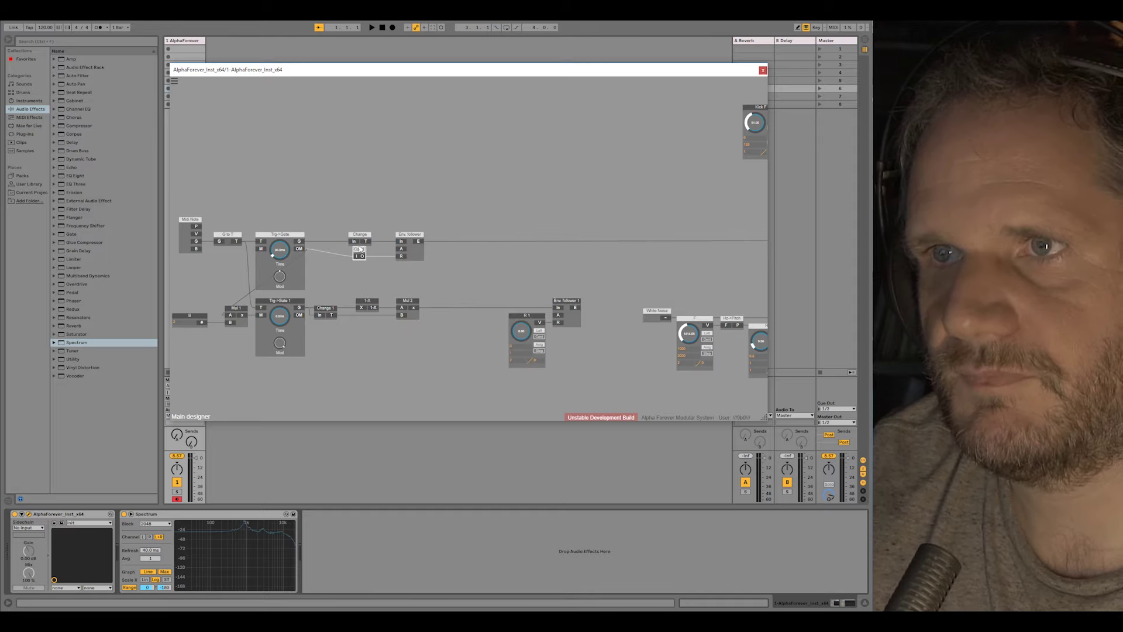
key("l")
left_click(373, 212)
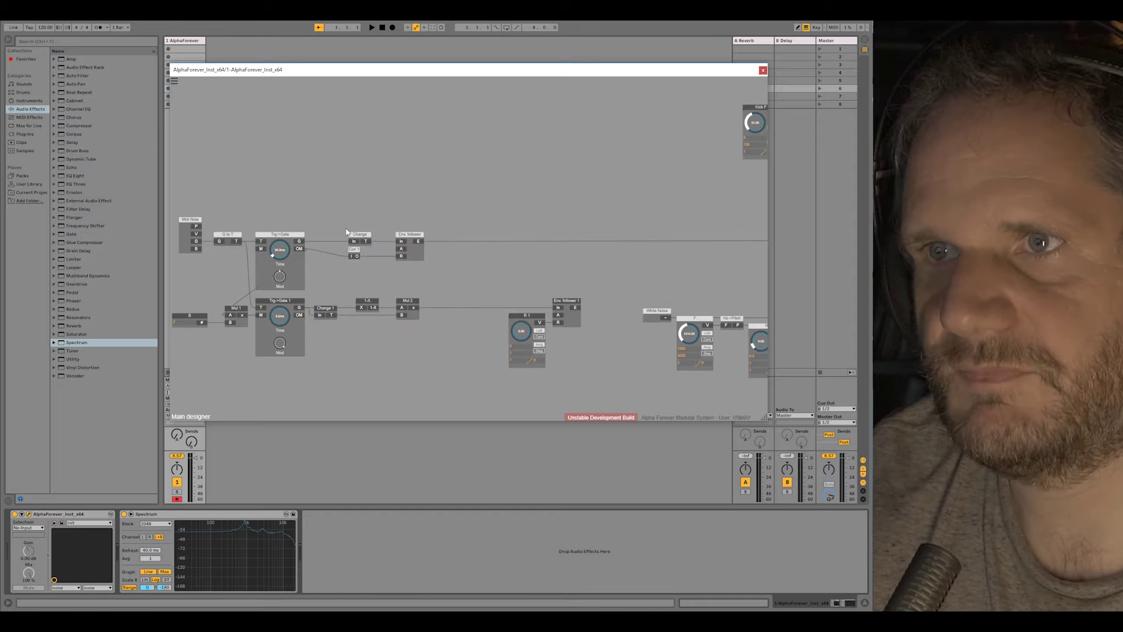
left_click_drag(381, 273, 319, 236)
left_click(443, 288)
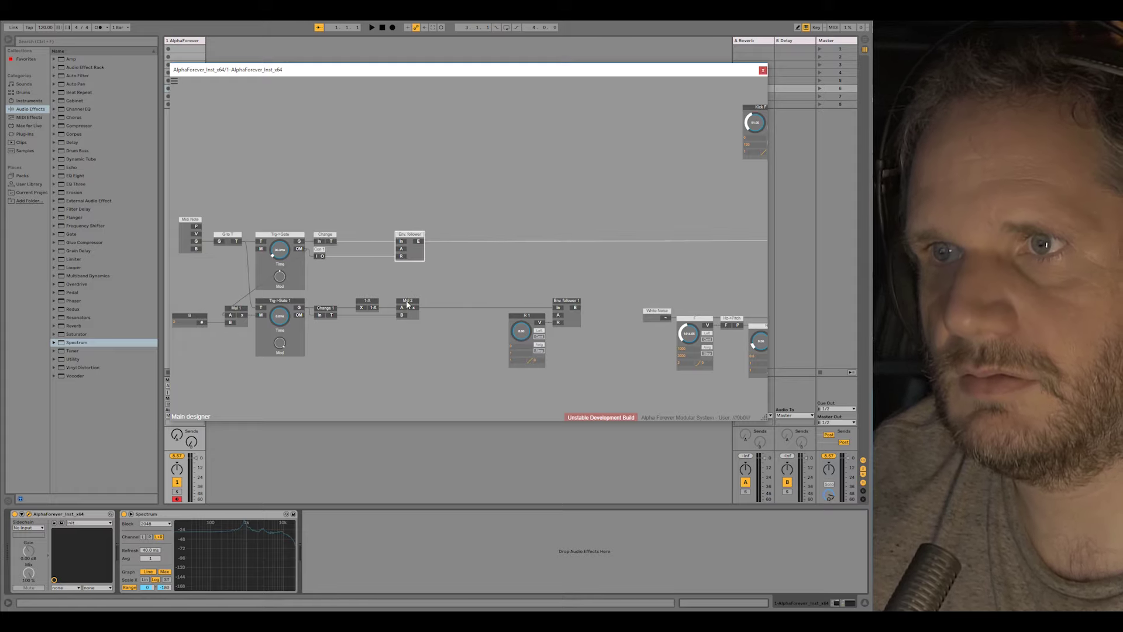
Move the second Env follower and its R knob right beside Mul 2.
scroll(447, 283, "down", 2)
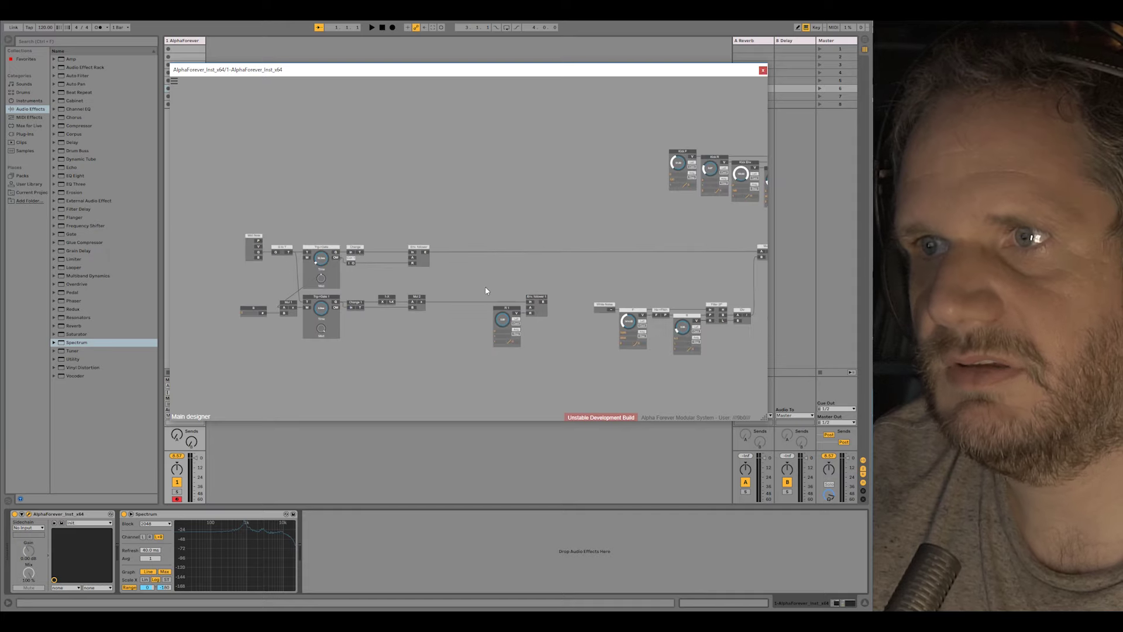
left_click_drag(566, 355, 468, 299)
left_click_drag(515, 285, 399, 291)
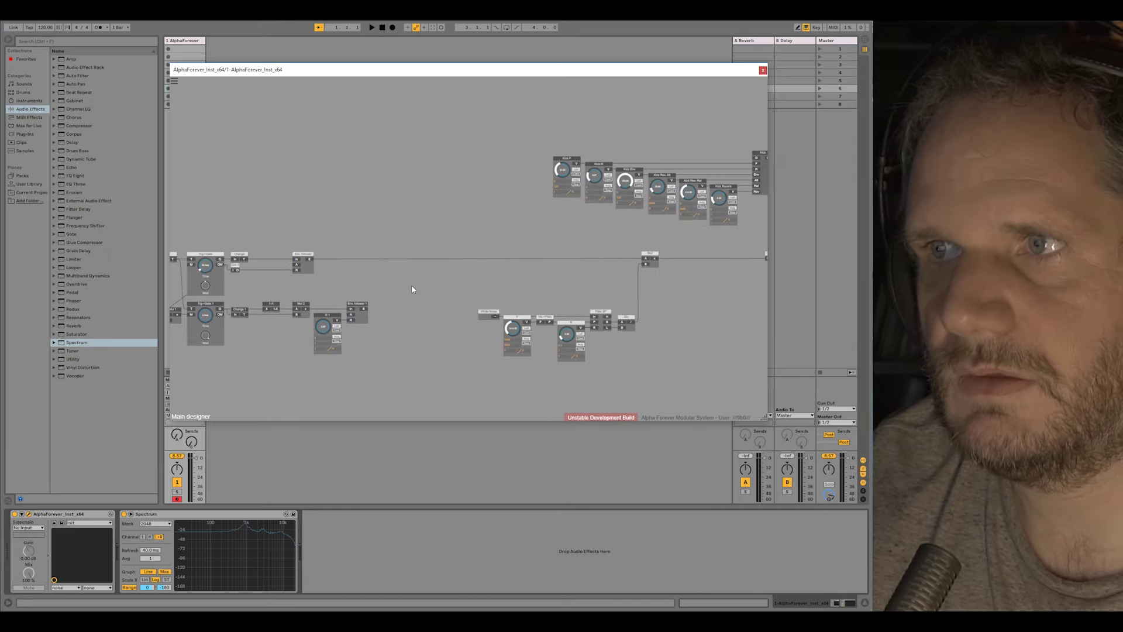
Insert an Add module after the first Env follower and connect the second Env follower's output to its B input.
left_click(310, 261)
type("ad")
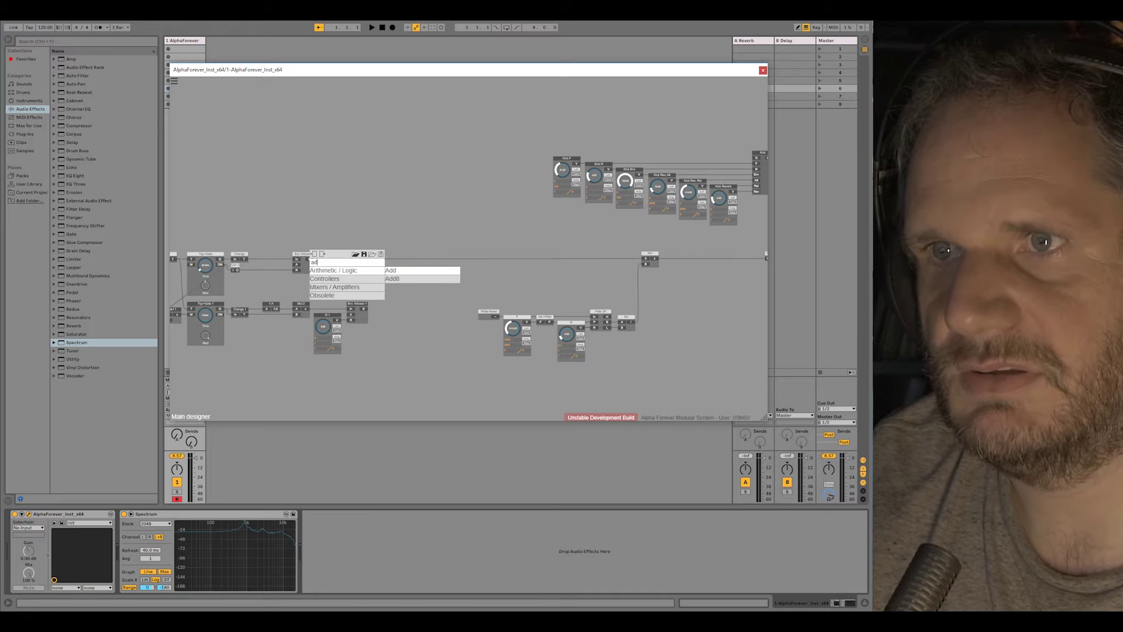
left_click(397, 270)
left_click_drag(344, 257, 421, 265)
Insert a Mul module between the second Env follower and Add's B input, and add a level knob to the Mul's B input.
right_click(420, 265)
type("mu")
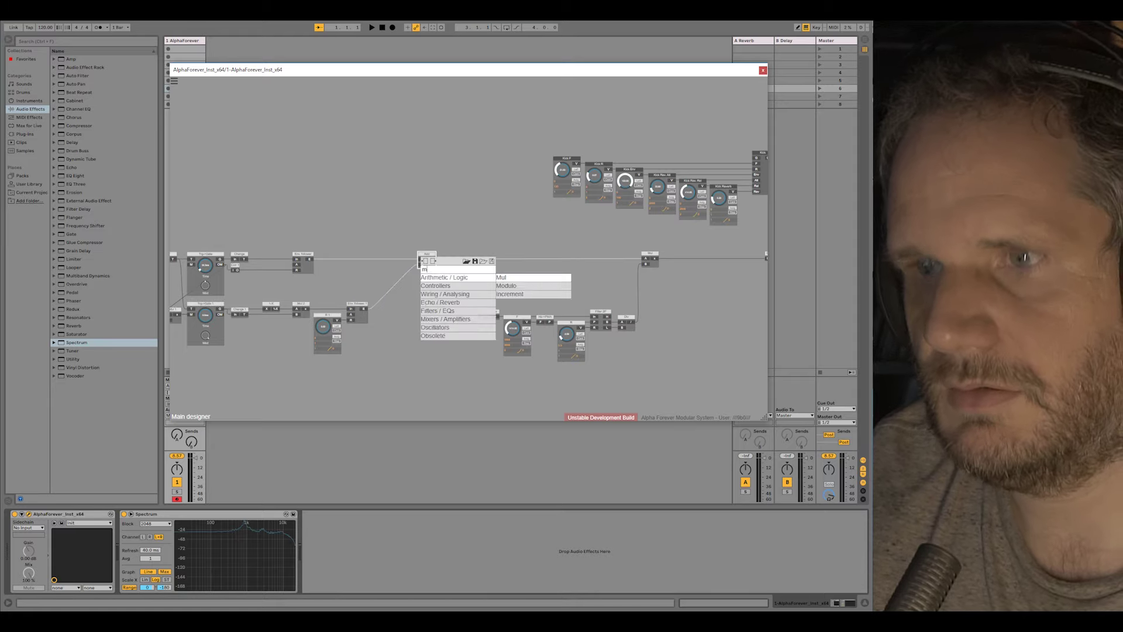
left_click(504, 278)
left_click_drag(383, 267, 170, 191)
left_click_drag(503, 306, 477, 306)
left_click(541, 329)
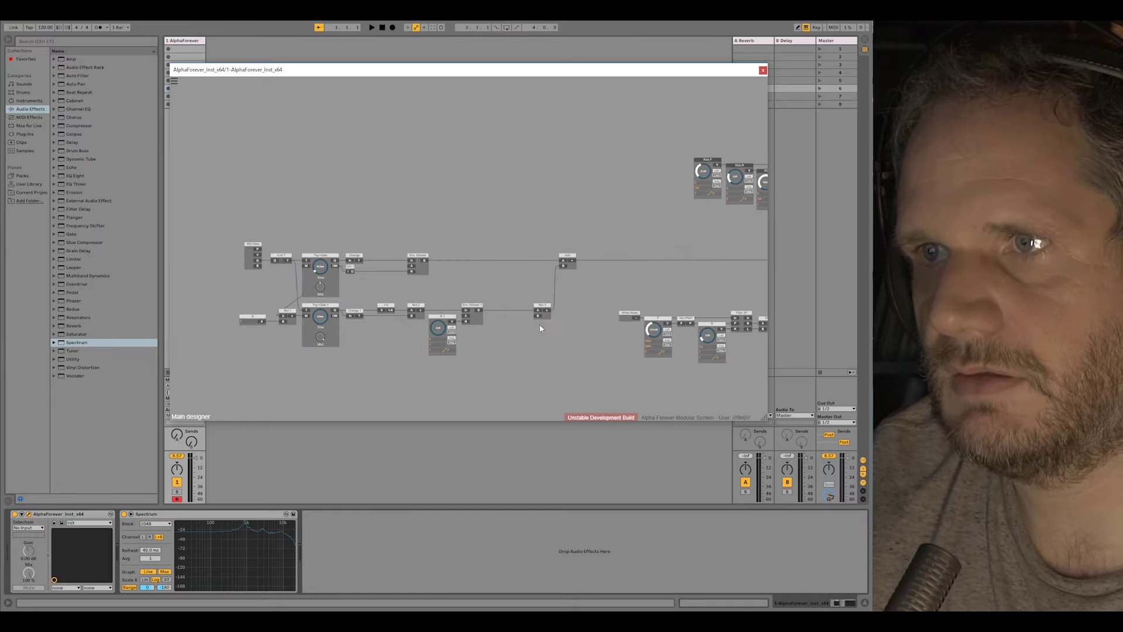
double_click(538, 316)
left_click_drag(435, 268, 481, 277)
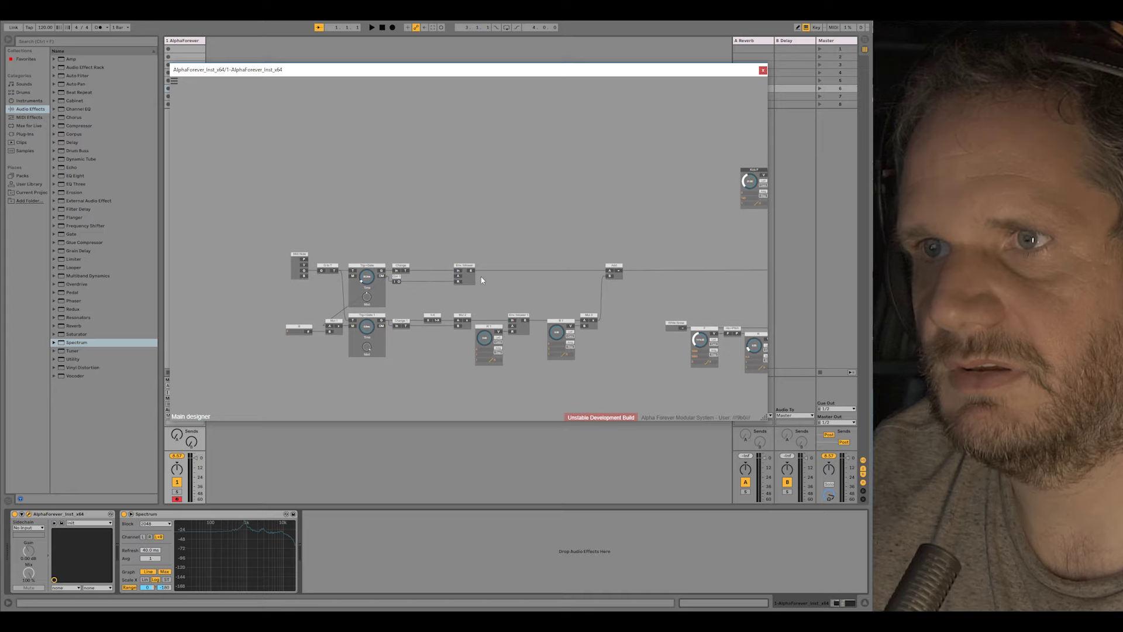
Set the maximum of the second Env follower's R knob to 2000 and raise the knob.
scroll(452, 296, "up", 2)
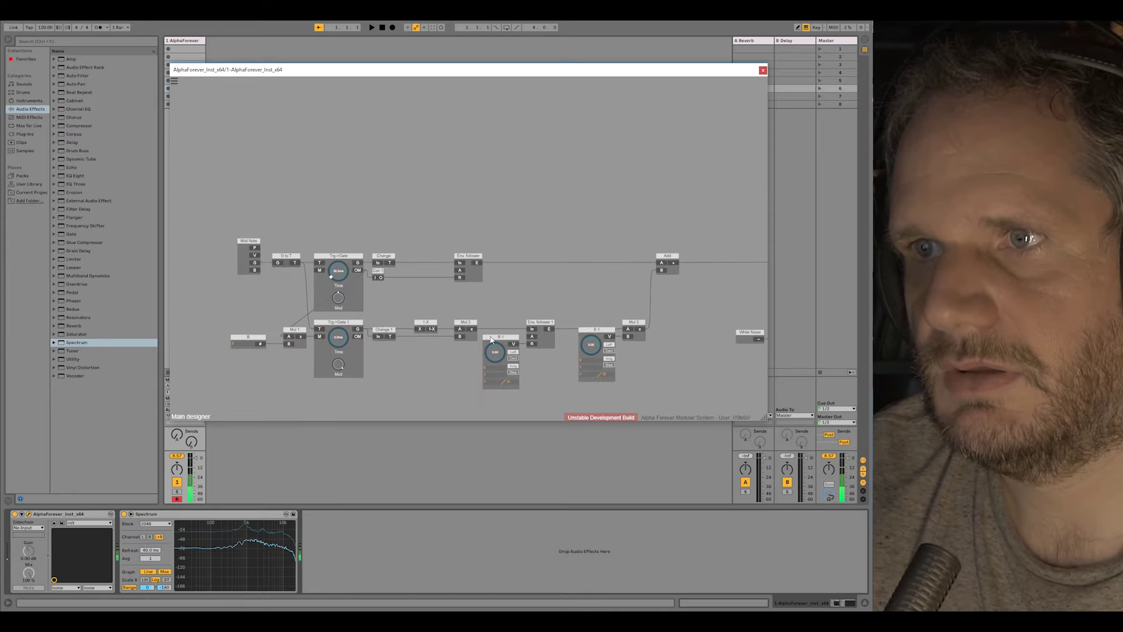
double_click(490, 375)
type("2000")
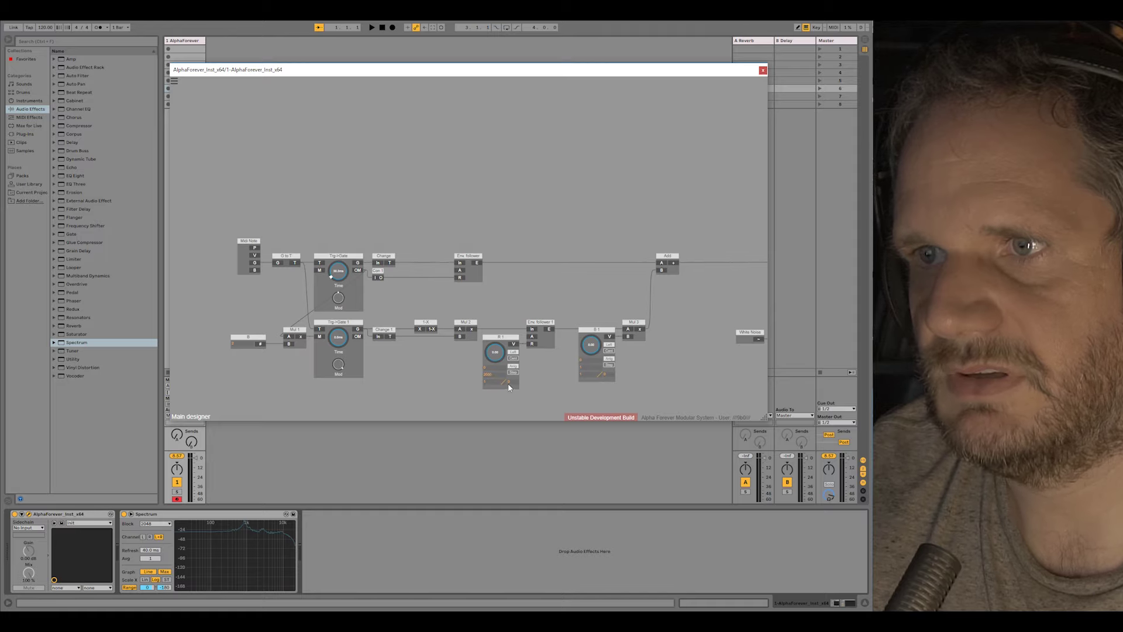
key("Return")
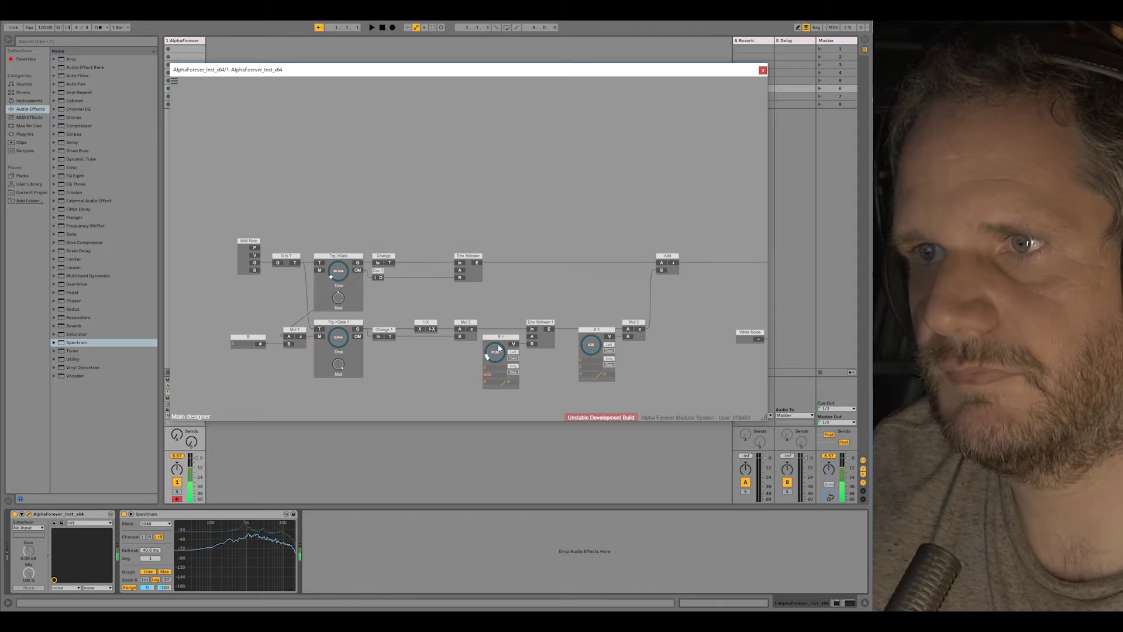
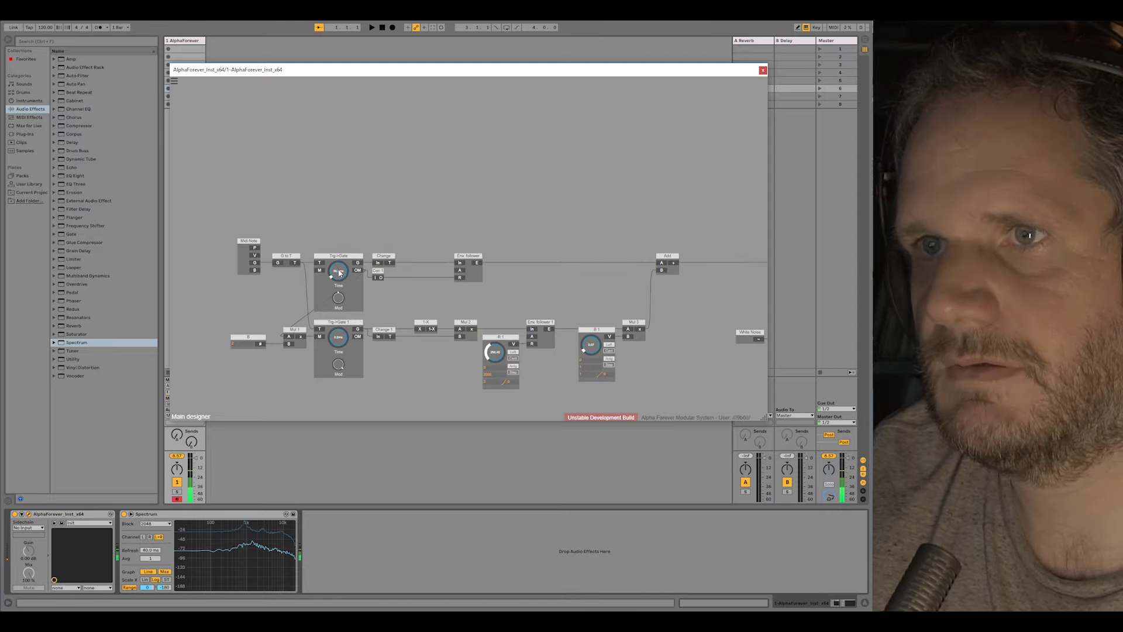
Fine-tune the first Trg->Gate's Time knob.
mouse_move(341, 270)
left_mouse_down()
mouse_move(350, 267)
mouse_move(340, 276)
left_mouse_up()
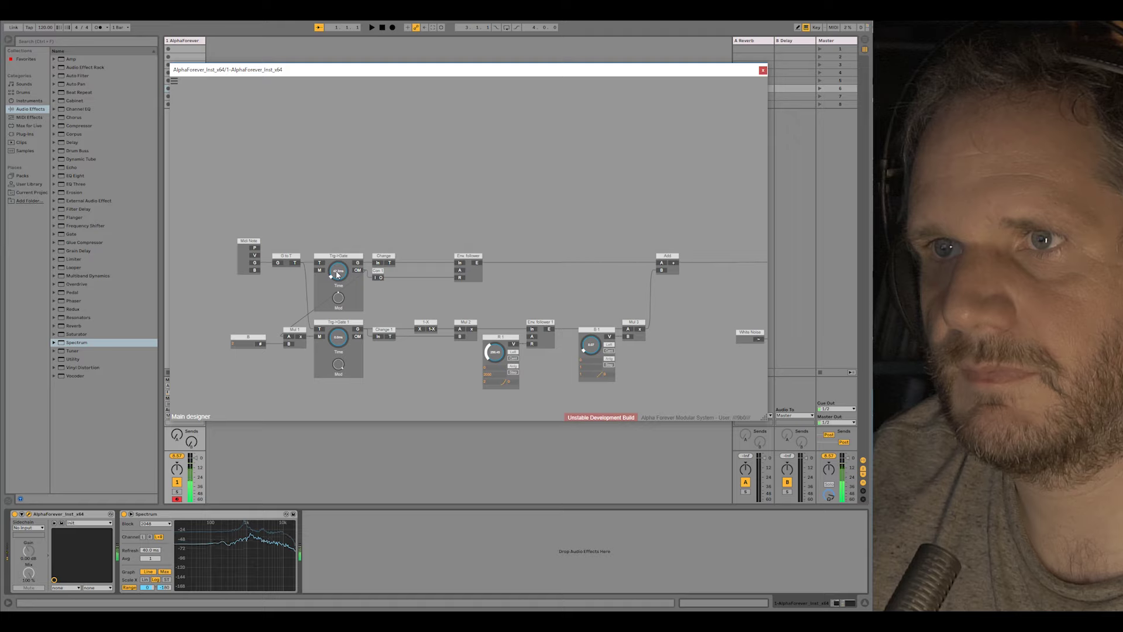
scroll(251, 298, "up", 2)
left_click_drag(240, 297, 379, 306)
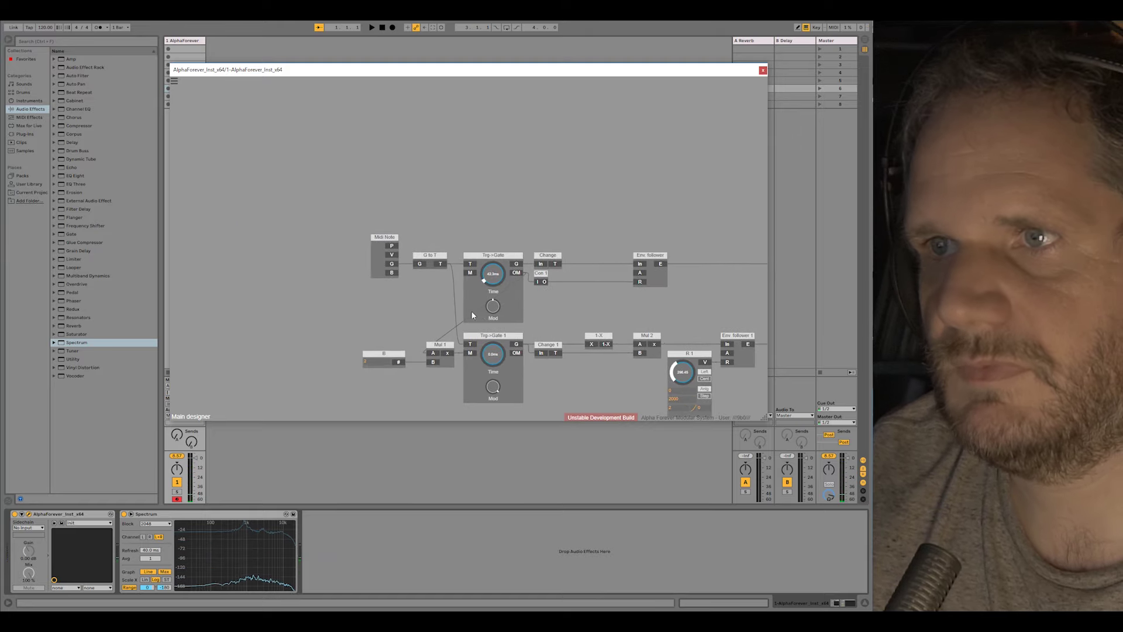
Set the first Trg->Gate's Time to 0 ms and add a knob to its M input with a maximum of 20.
left_click_drag(508, 273, 509, 304)
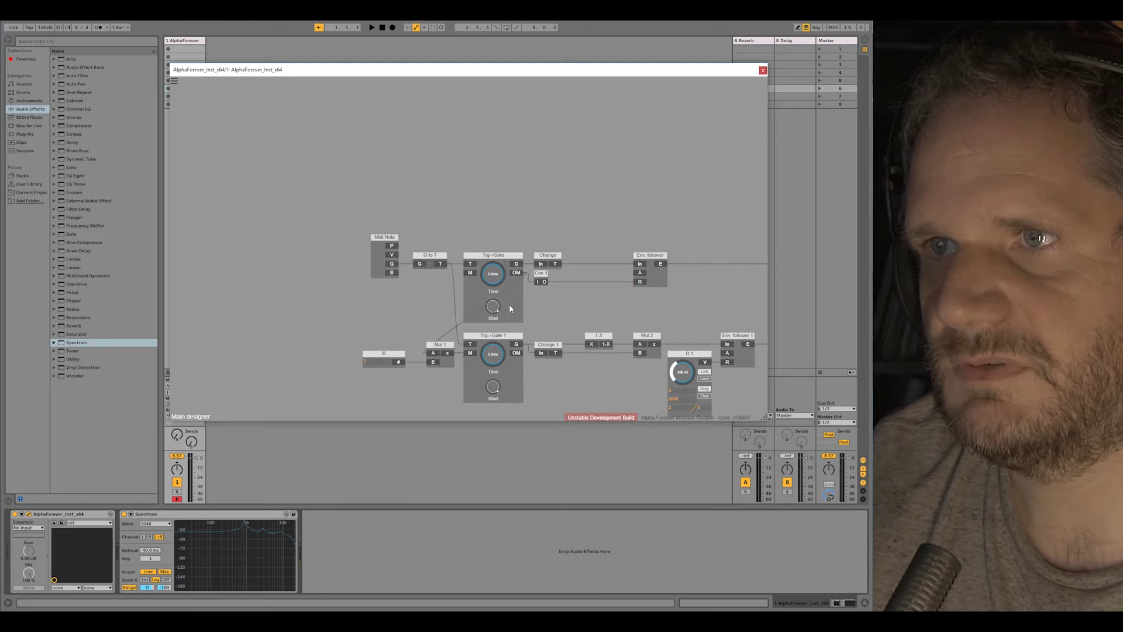
double_click(471, 275)
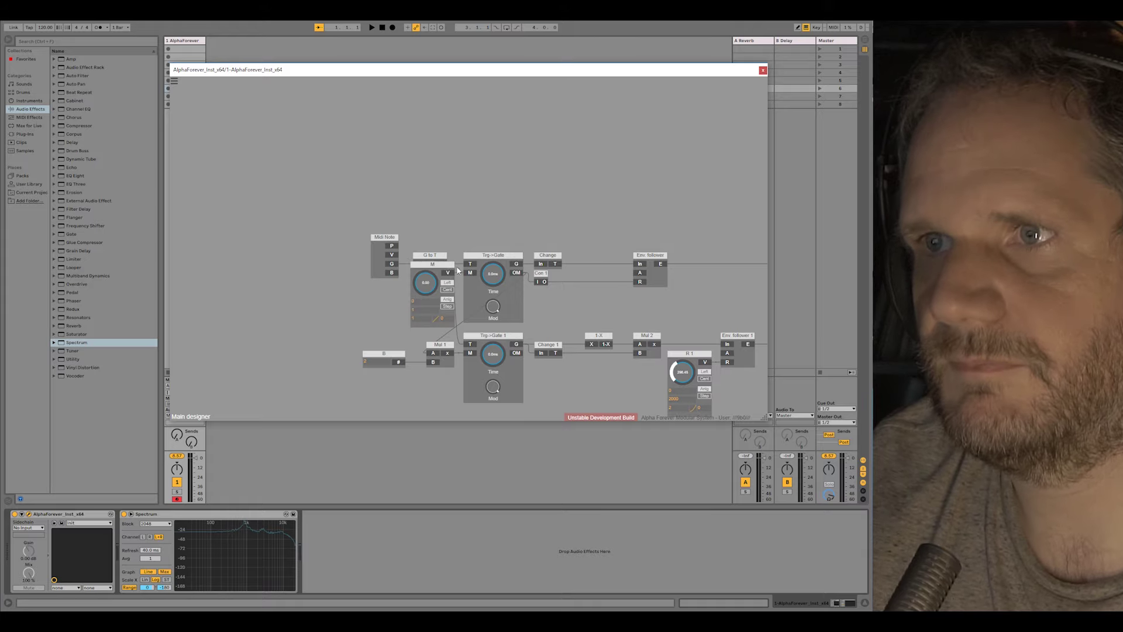
left_click_drag(446, 265, 322, 160)
scroll(326, 227, "up", 4)
double_click(347, 264)
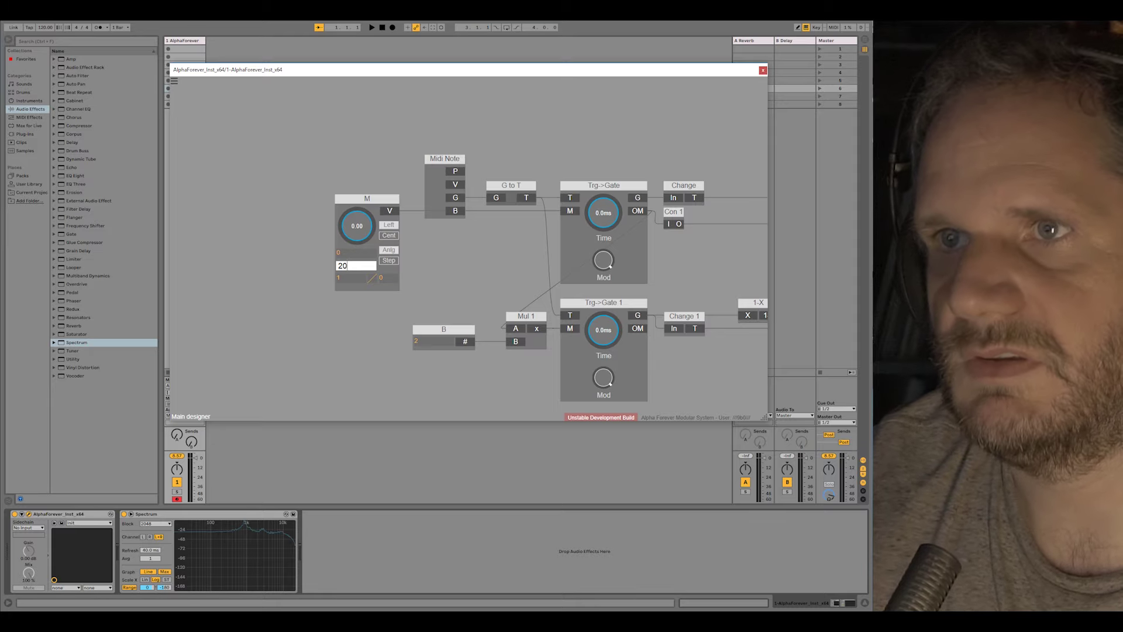
key("Return")
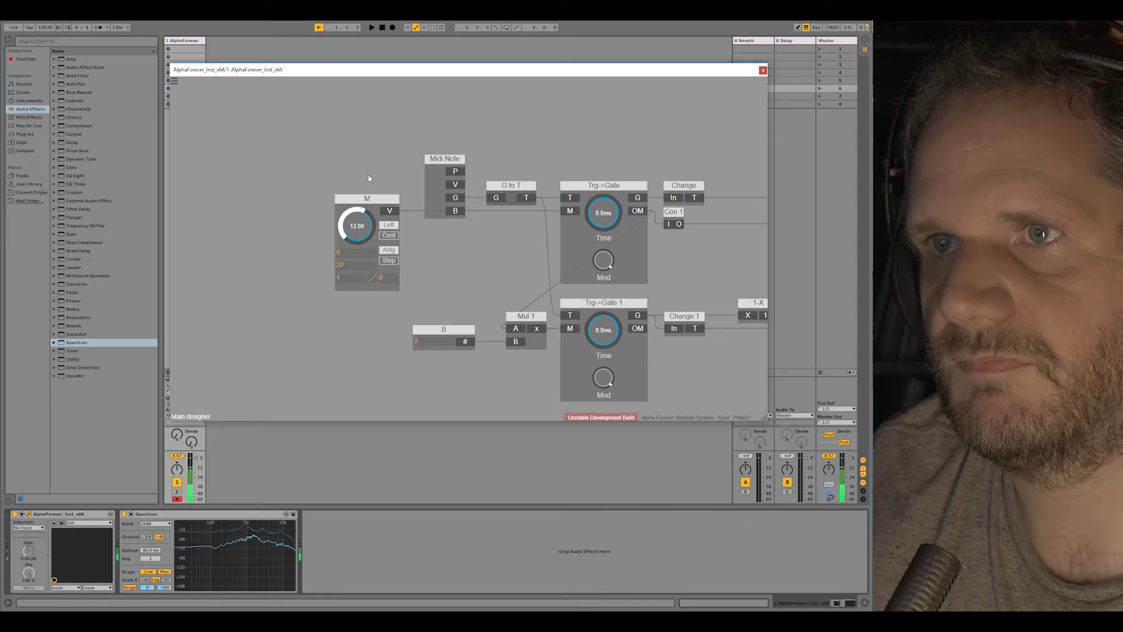
Try a maximum of 50 on the first Trg->Gate's M knob and sweep the knob upward.
mouse_move(358, 227)
left_mouse_down()
mouse_move(353, 254)
mouse_move(356, 223)
left_mouse_up()
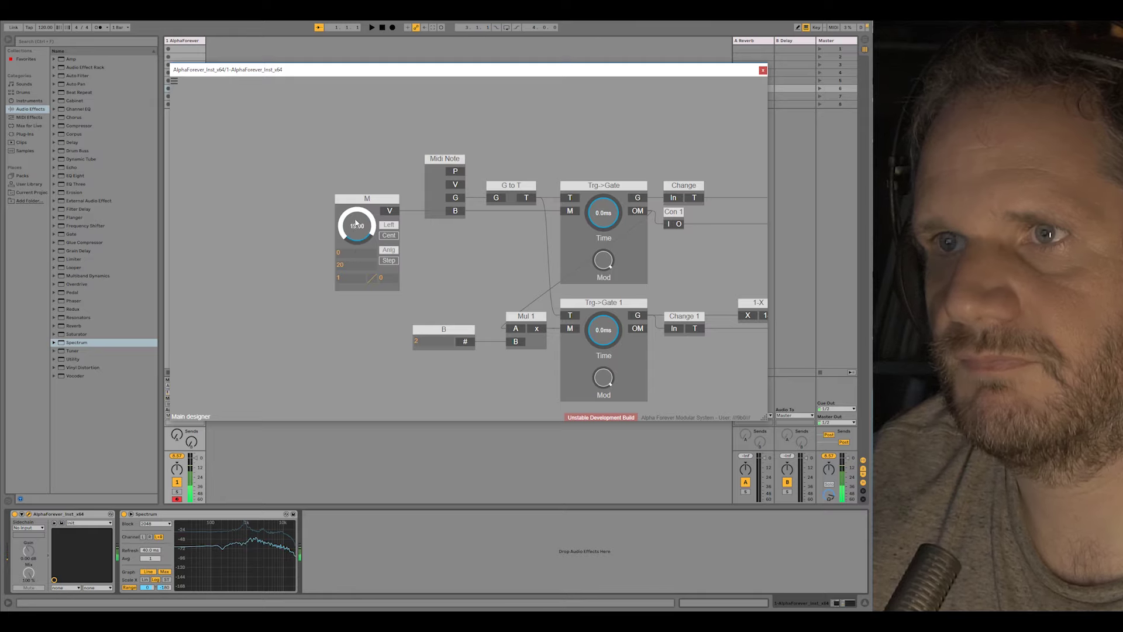
double_click(351, 263)
type("50")
key("Return")
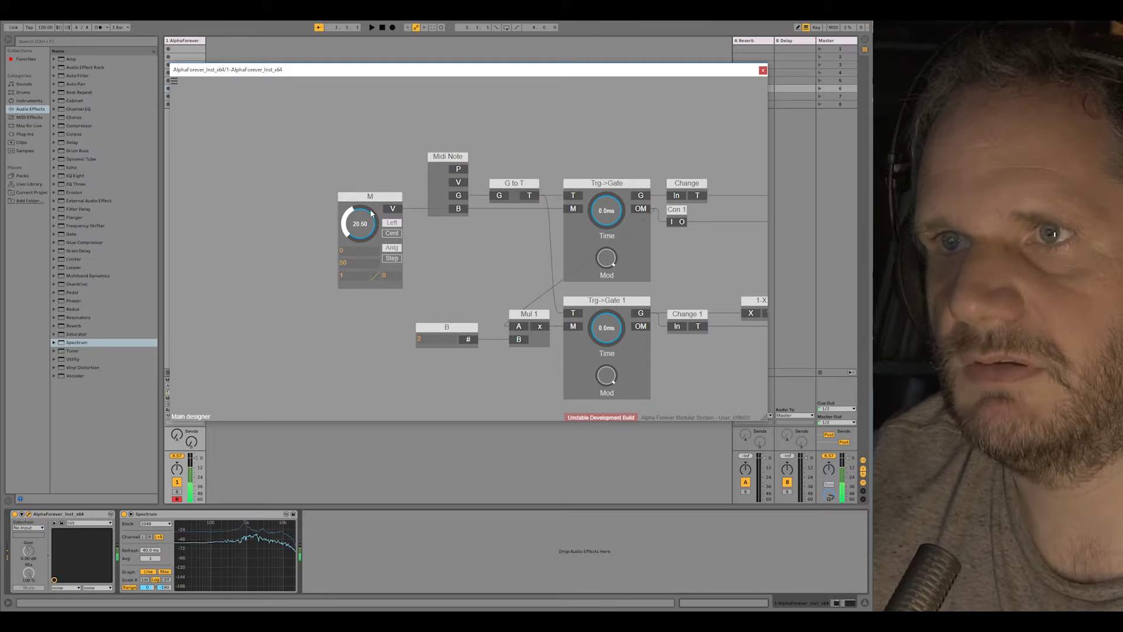
left_click_drag(371, 213, 377, 174)
Set the M knob's maximum to 20 and move the knob module farther left of Midi Note.
double_click(351, 262)
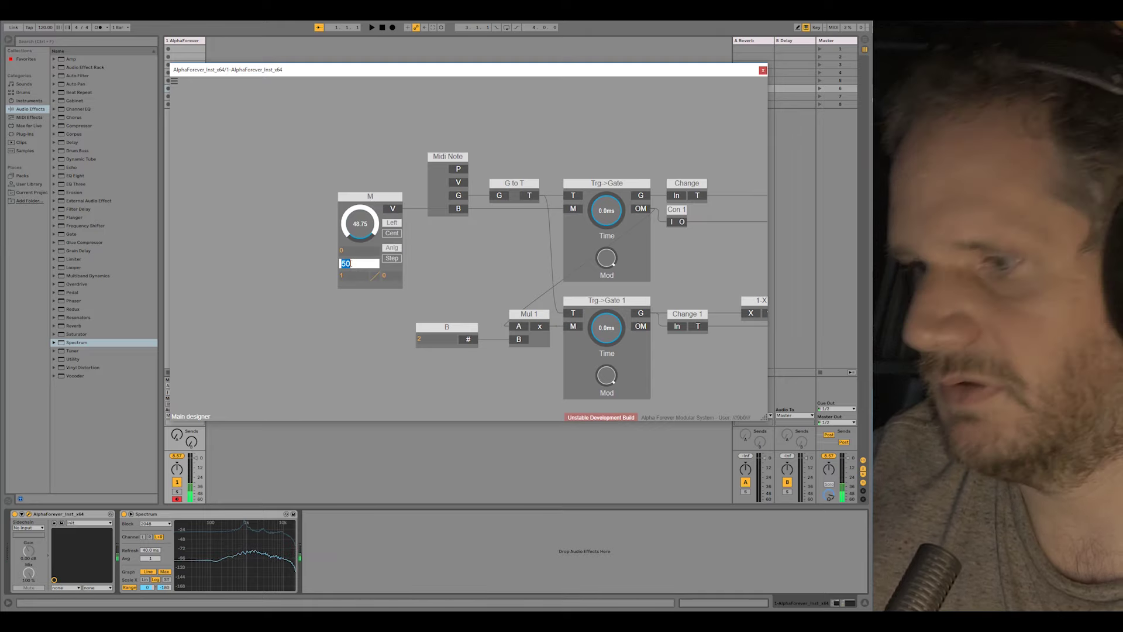
type("20")
key("Return")
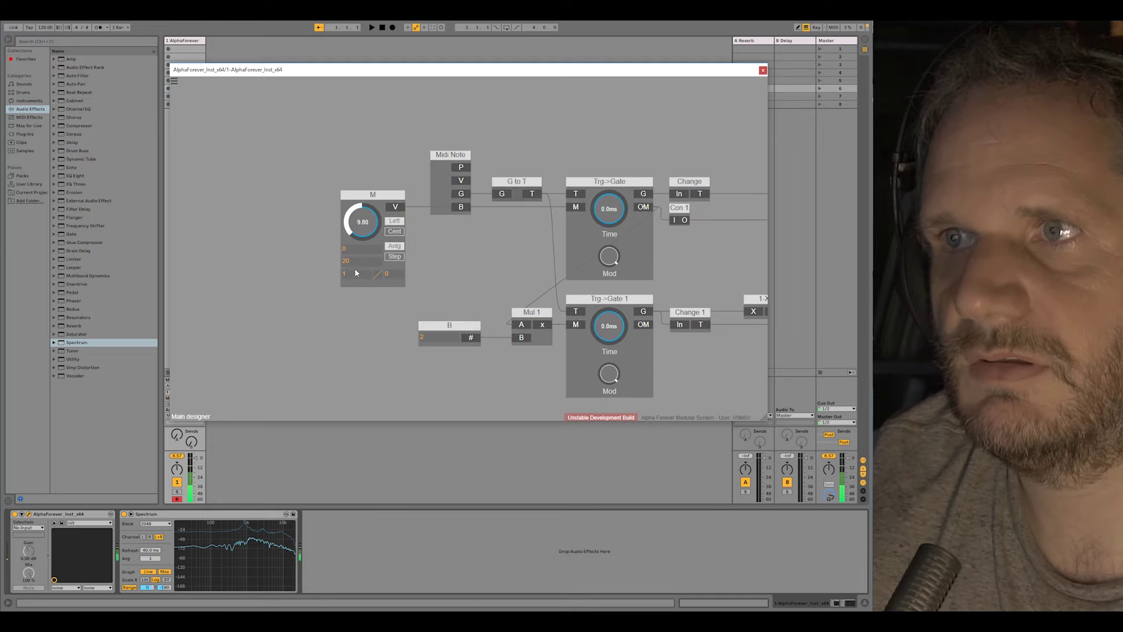
scroll(472, 275, "down", 2)
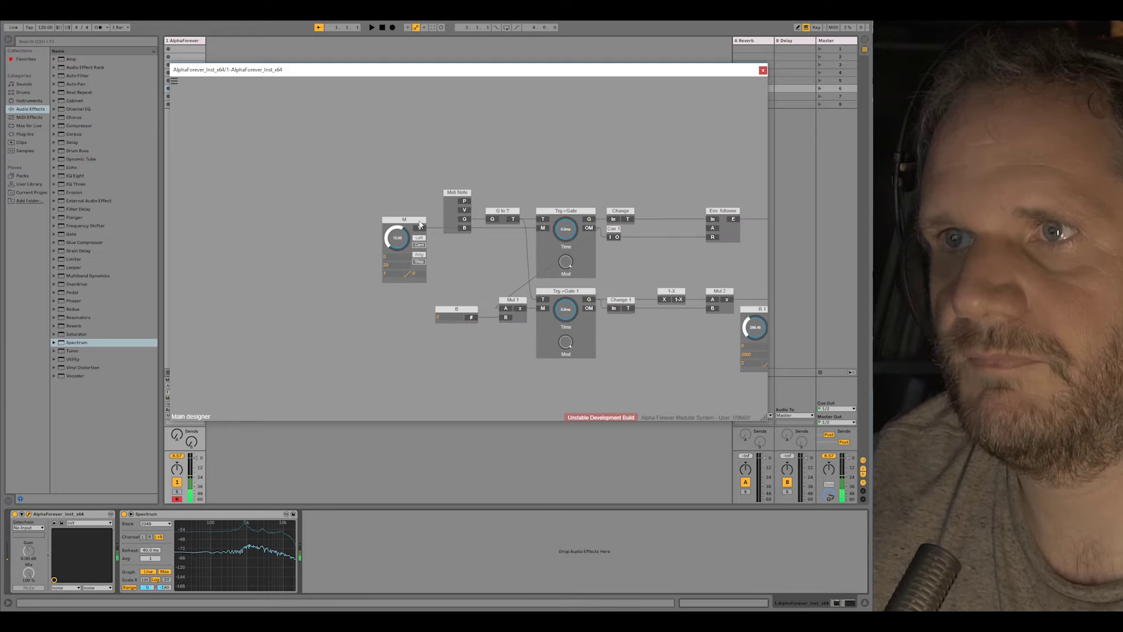
left_click_drag(420, 221, 346, 222)
scroll(375, 251, "up", 2)
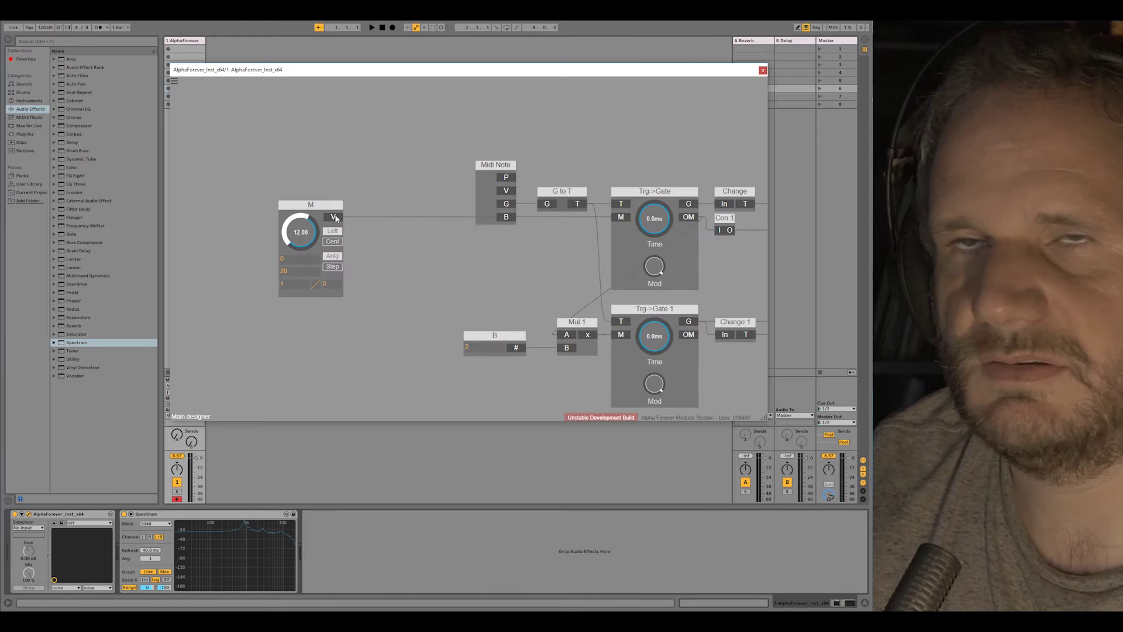
Try an Add module between the M knob and the first Trg->Gate, and delete it.
right_click(336, 217)
mouse_move(358, 227)
left_click(419, 223)
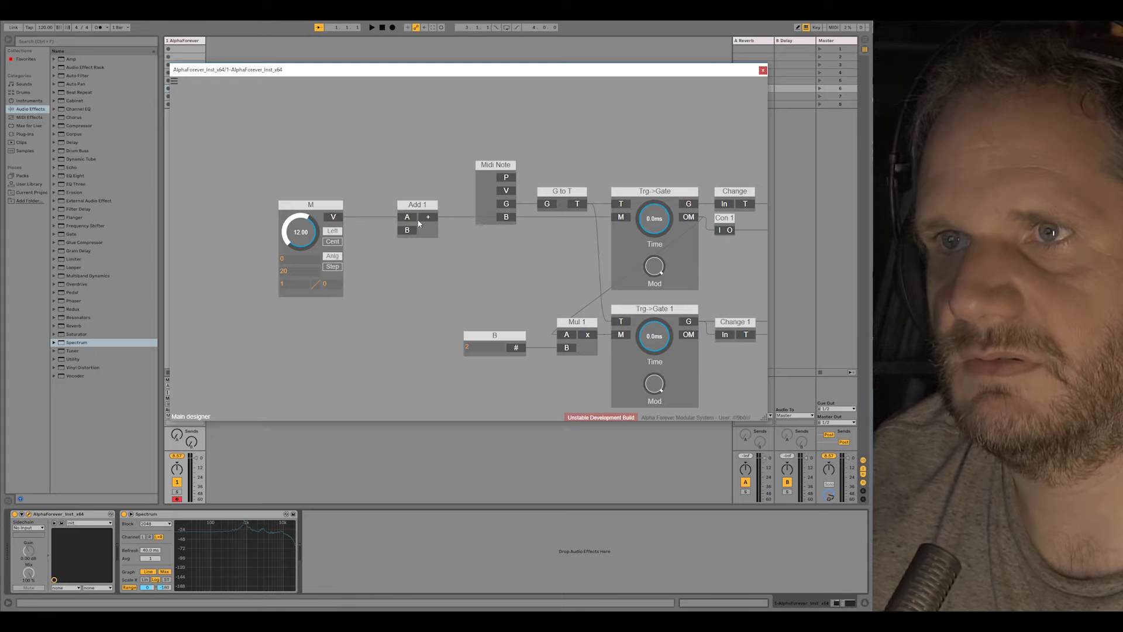
left_click_drag(407, 208, 416, 208)
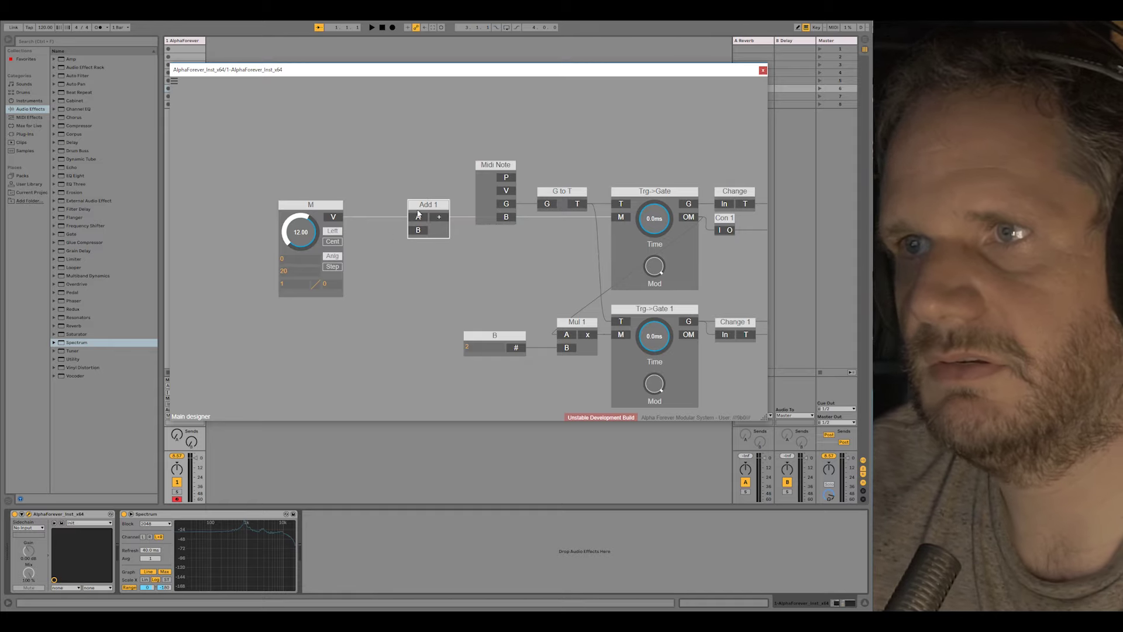
key("Delete")
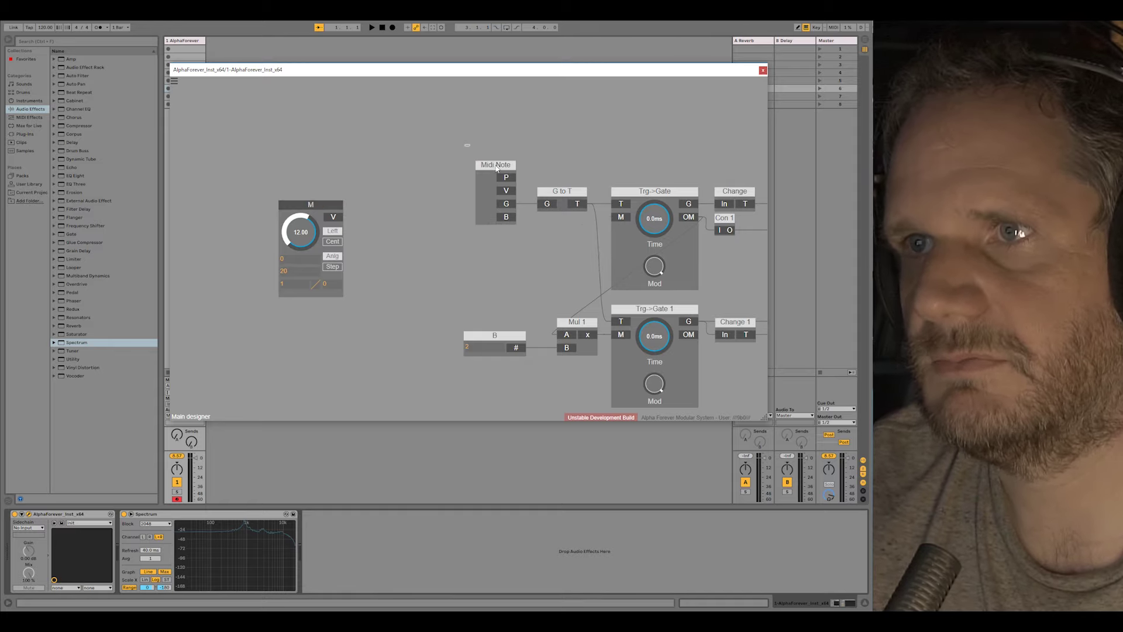
Make room beside the first Trg->Gate by moving Midi Note and G to T, and add a Variable module to its M input.
left_click_drag(497, 166, 593, 250)
left_click_drag(573, 193, 521, 194)
left_click_drag(603, 220, 603, 219)
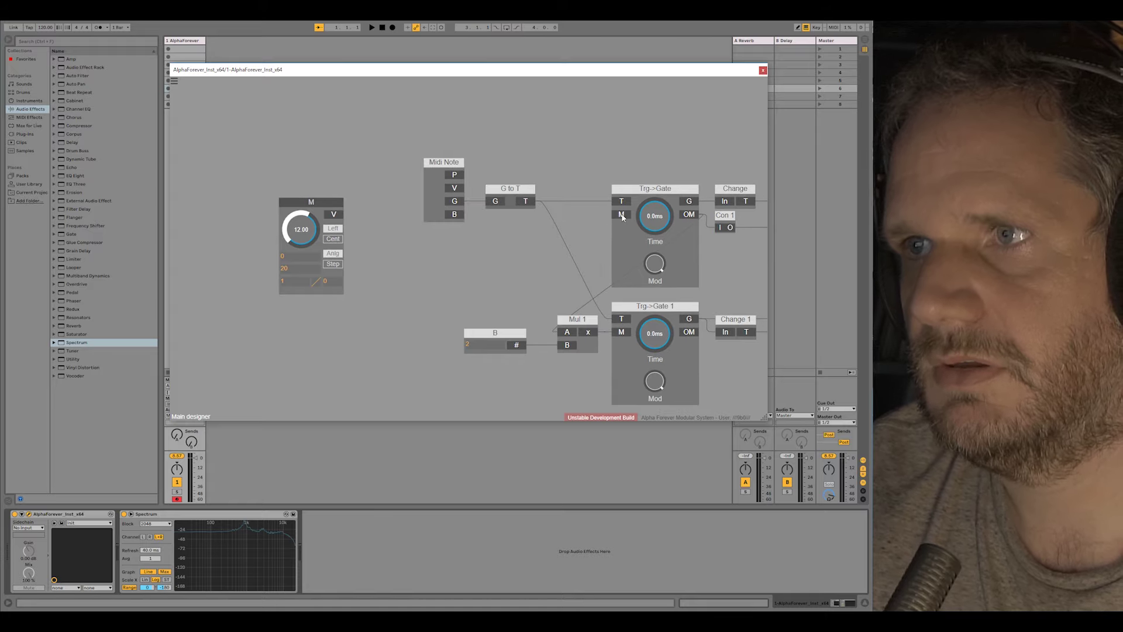
left_click(623, 216)
type("var")
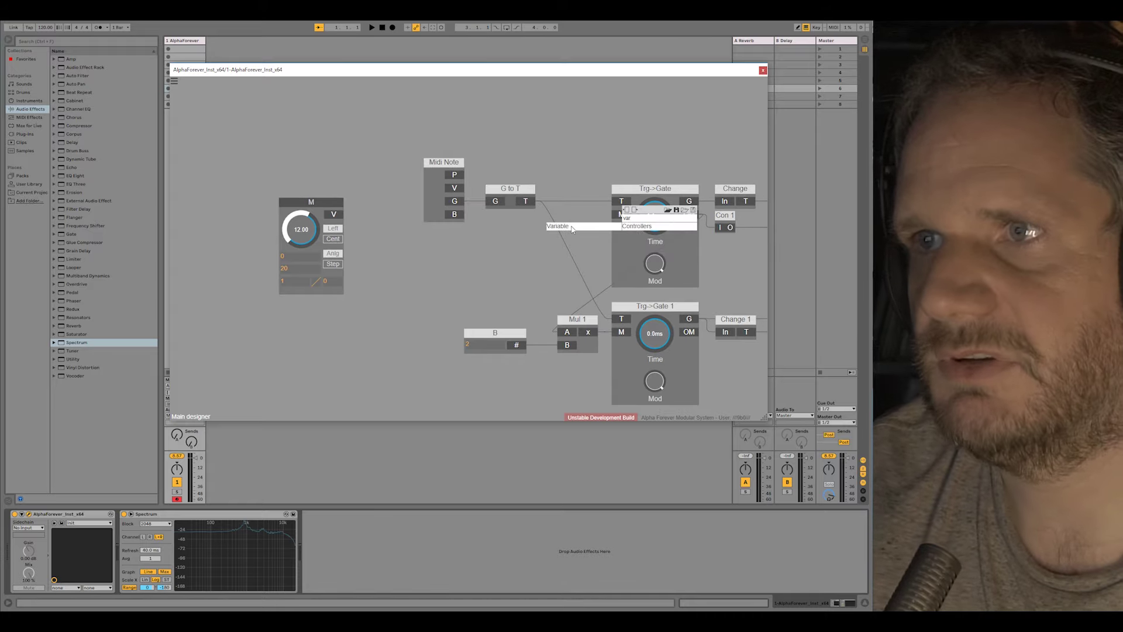
left_click(571, 226)
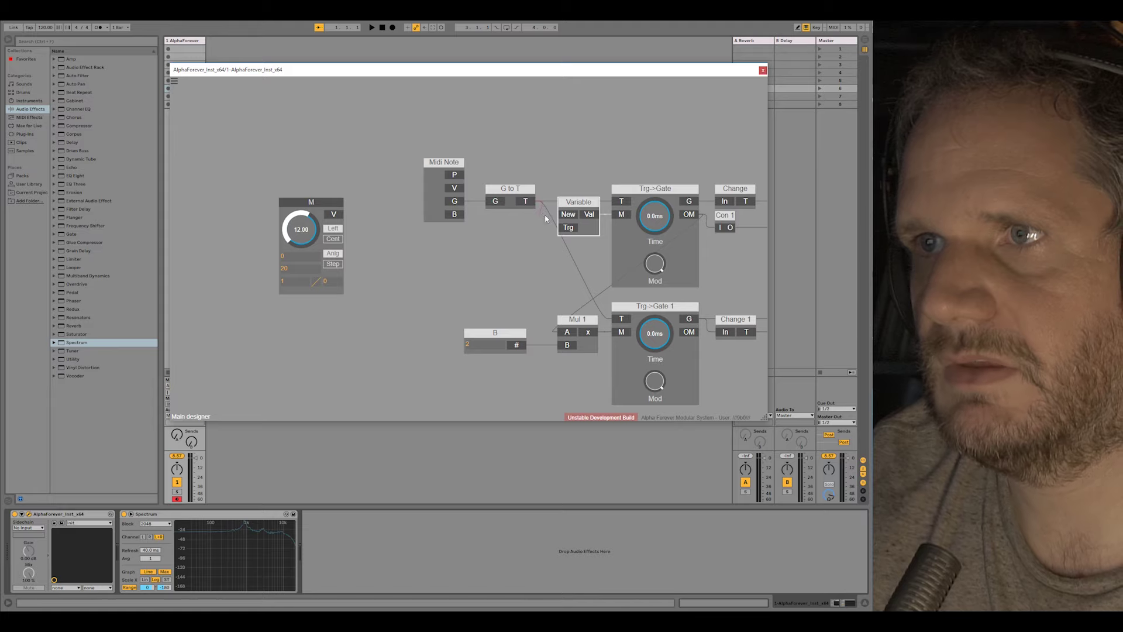
Add a White Noise module and place it below the M knob.
right_click(430, 246)
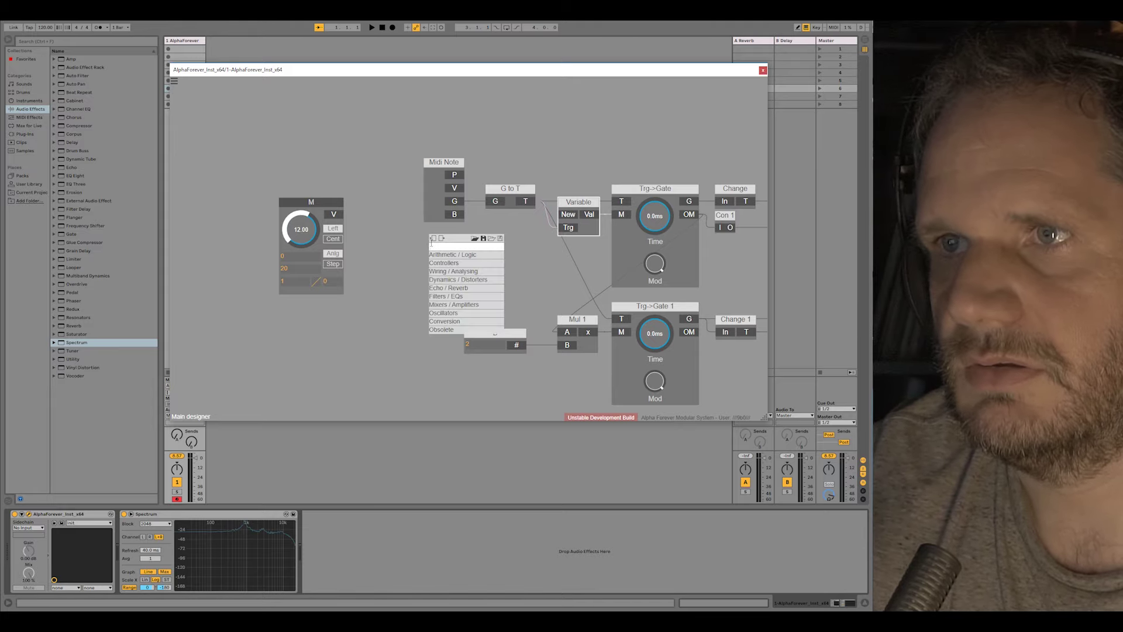
type("whi")
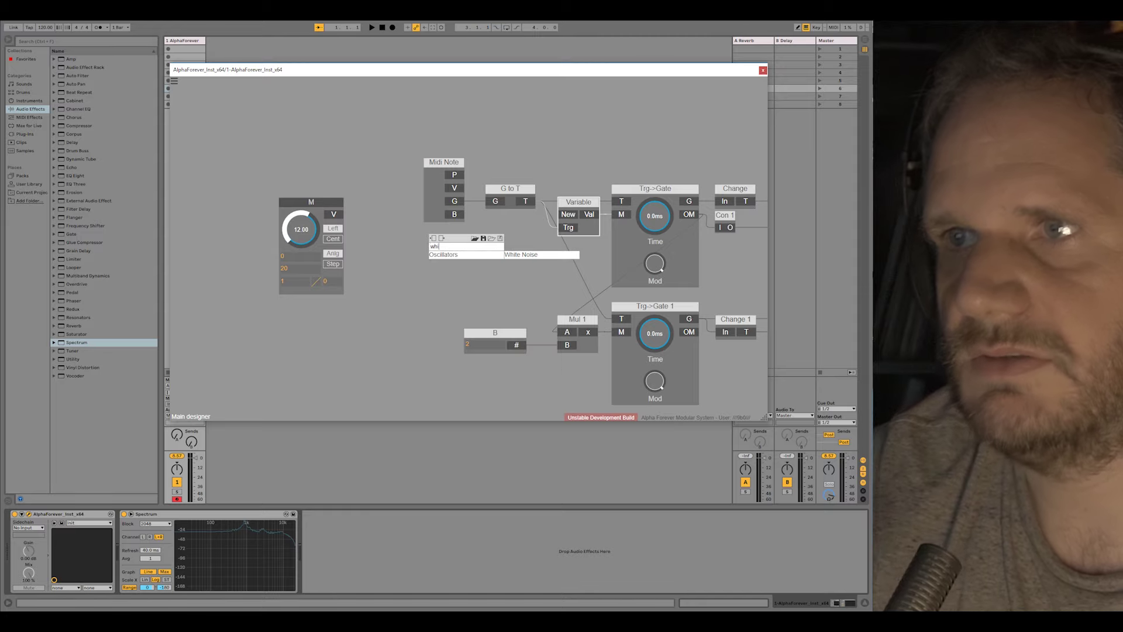
left_click(528, 252)
left_click_drag(474, 260, 334, 320)
Add a Mul module to the new White Noise output and set a constant of 5 on its B input.
right_click(332, 321)
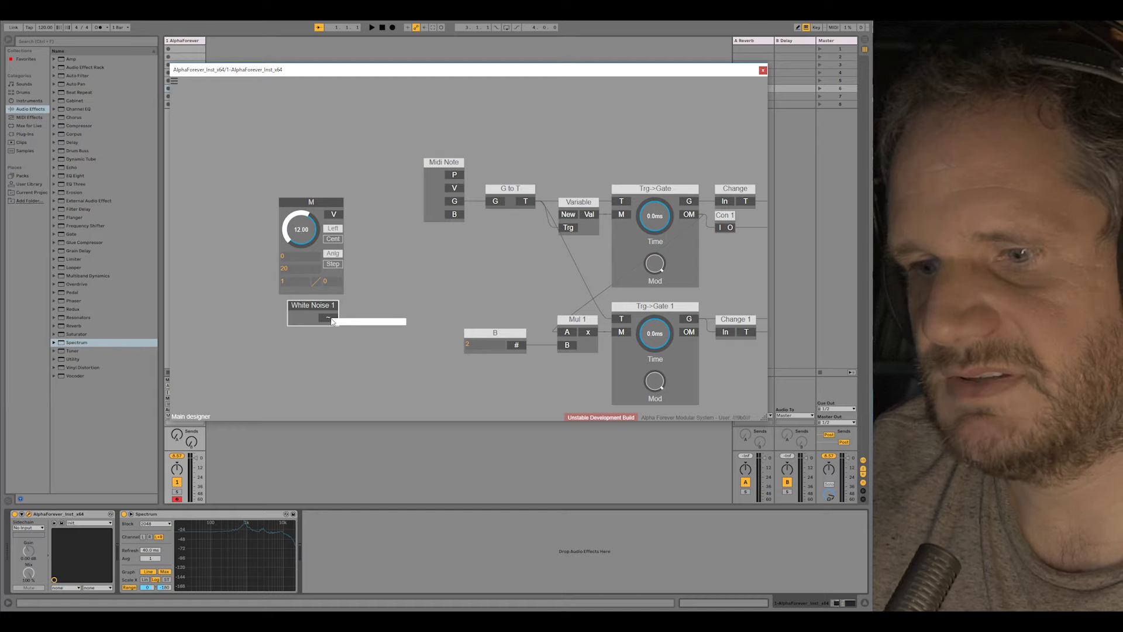
type("mul")
left_click(414, 334)
double_click(398, 335)
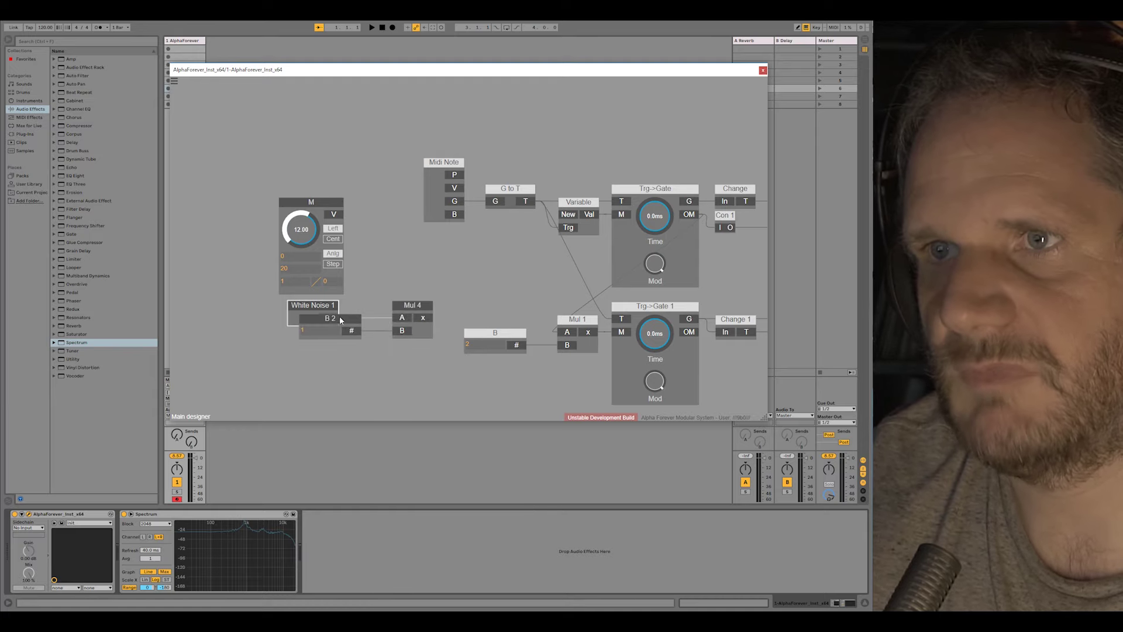
left_click_drag(345, 321, 268, 321)
double_click(253, 333)
type("5")
left_click(356, 276)
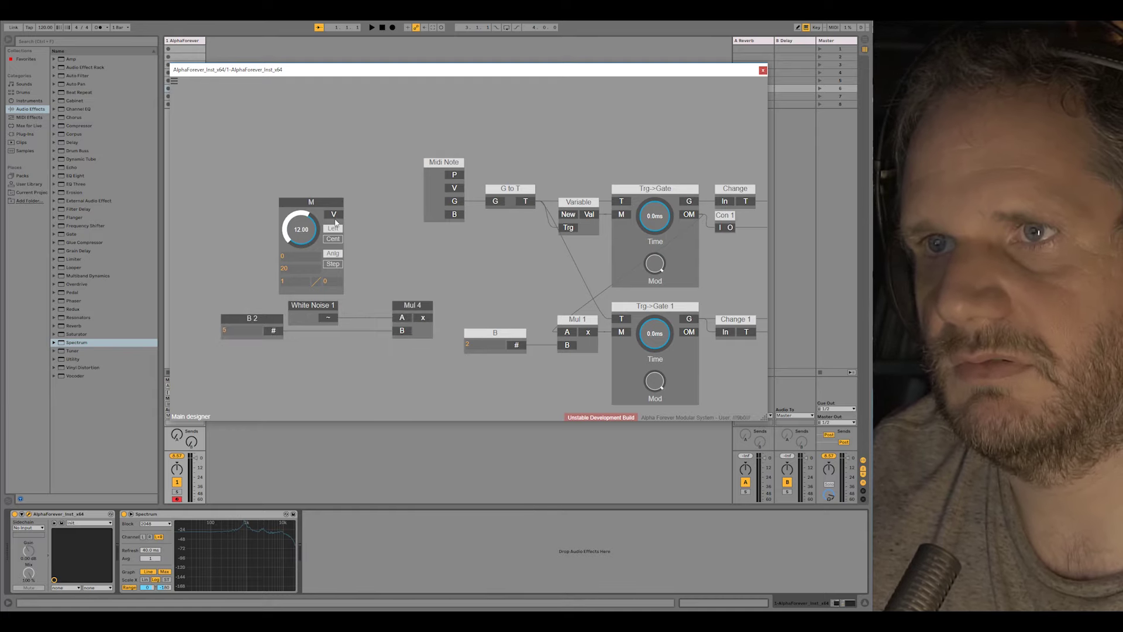
Add an Add module between the M knob and Variable's New input, with the scaled noise feeding its B input.
right_click(334, 217)
type("add")
left_click(420, 230)
left_click_drag(426, 318, 511, 205)
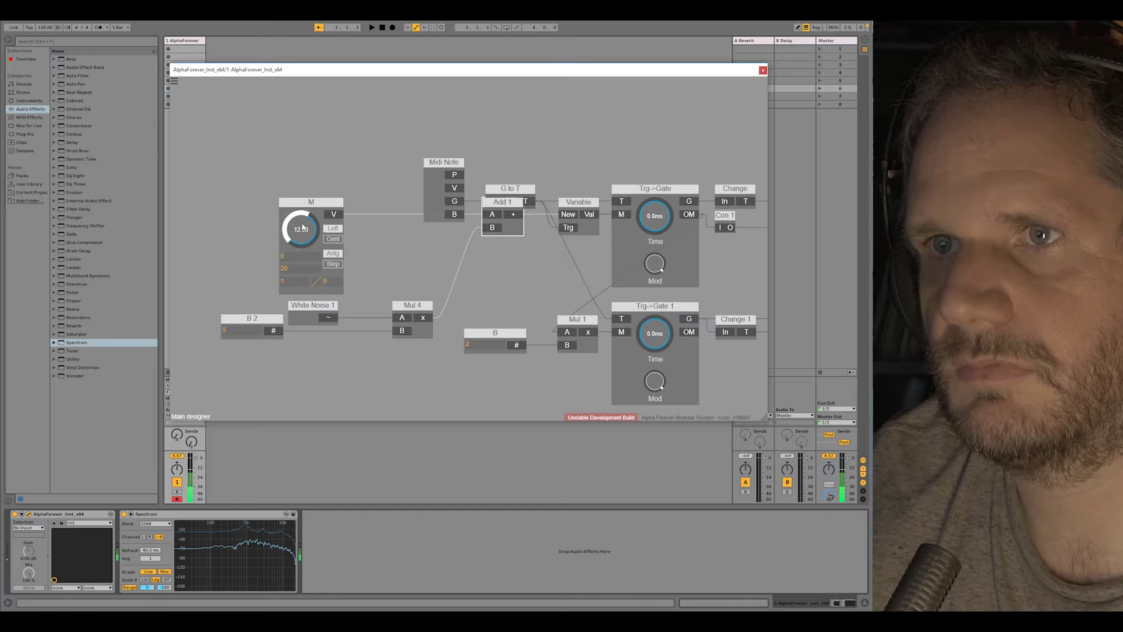
Set the M knob's minimum to 8 and adjust the knob to about 15.
scroll(314, 215, "up", 5)
left_click_drag(314, 215, 316, 210)
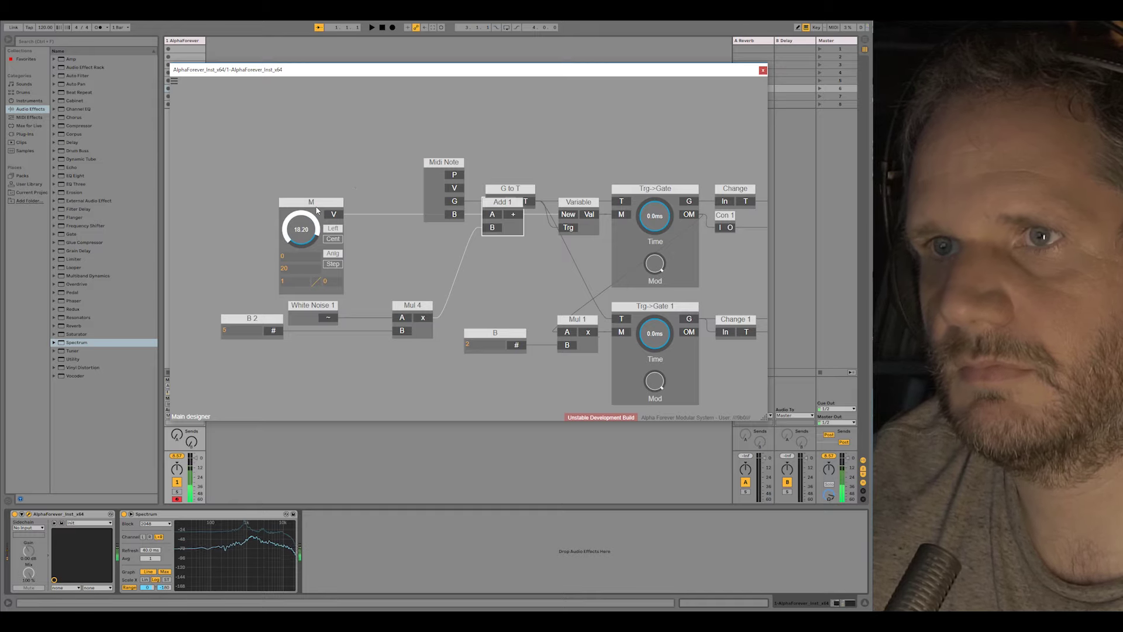
left_click(285, 258)
type("8")
left_click(358, 243)
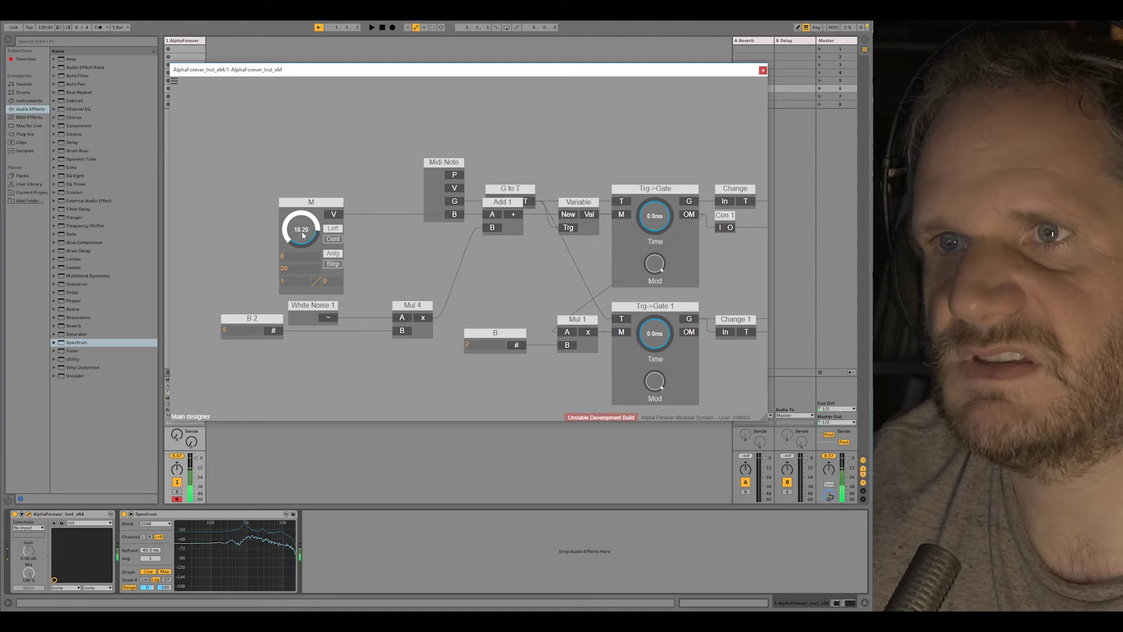
left_click_drag(303, 235, 305, 302)
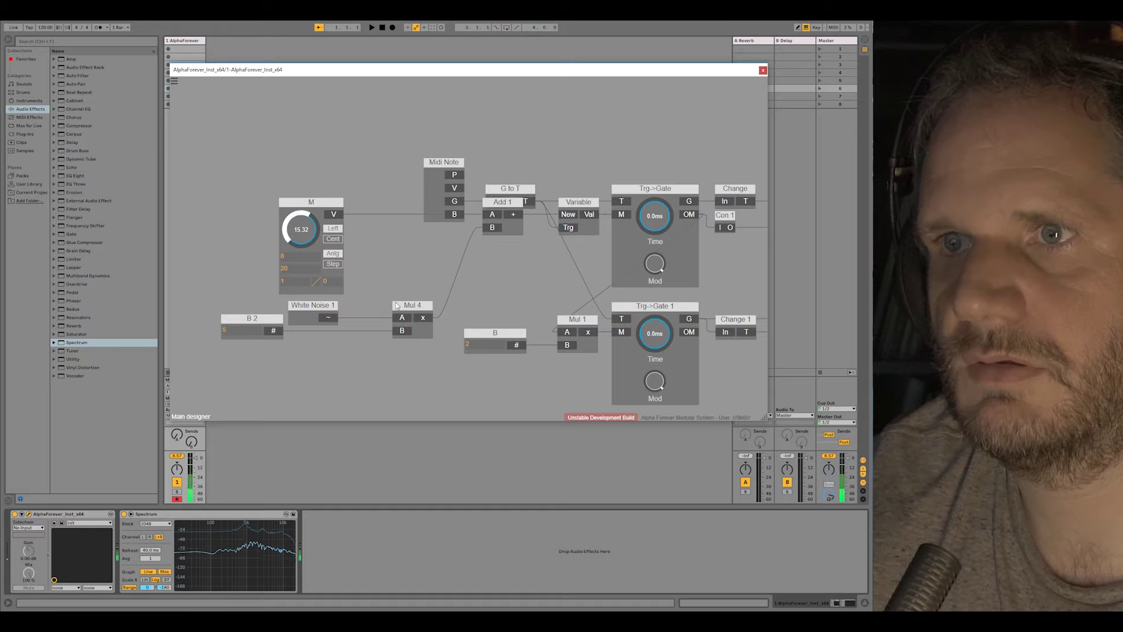
Move the M knob, its random-offset noise modules and their Add module clear of Midi Note, to its left.
scroll(309, 221, "down", 2)
left_click_drag(292, 201, 371, 307)
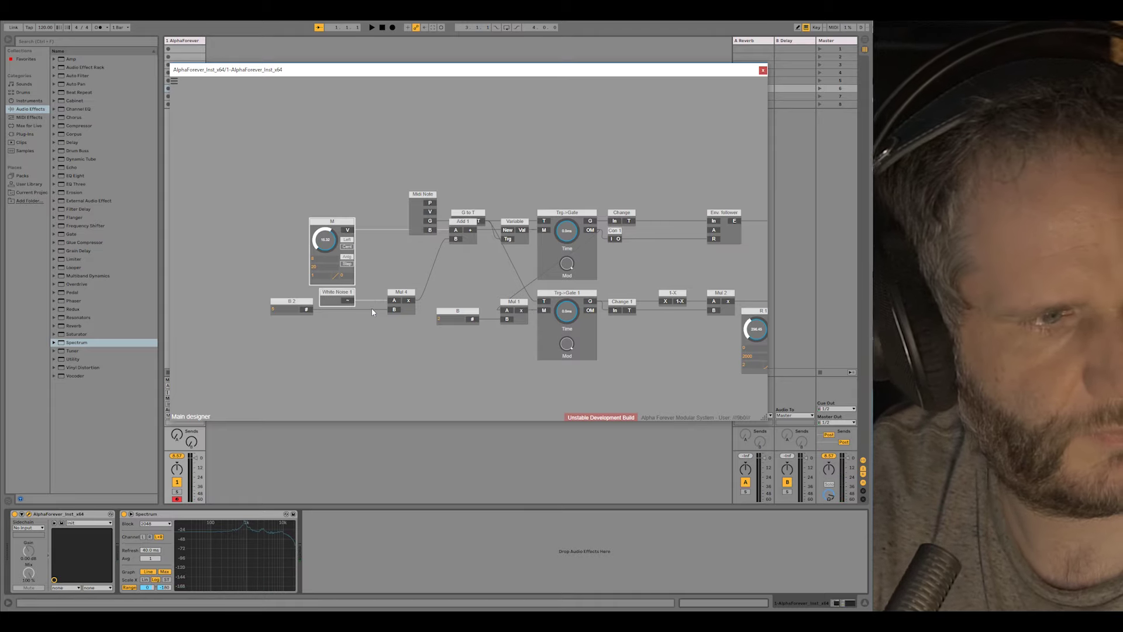
left_click(377, 264)
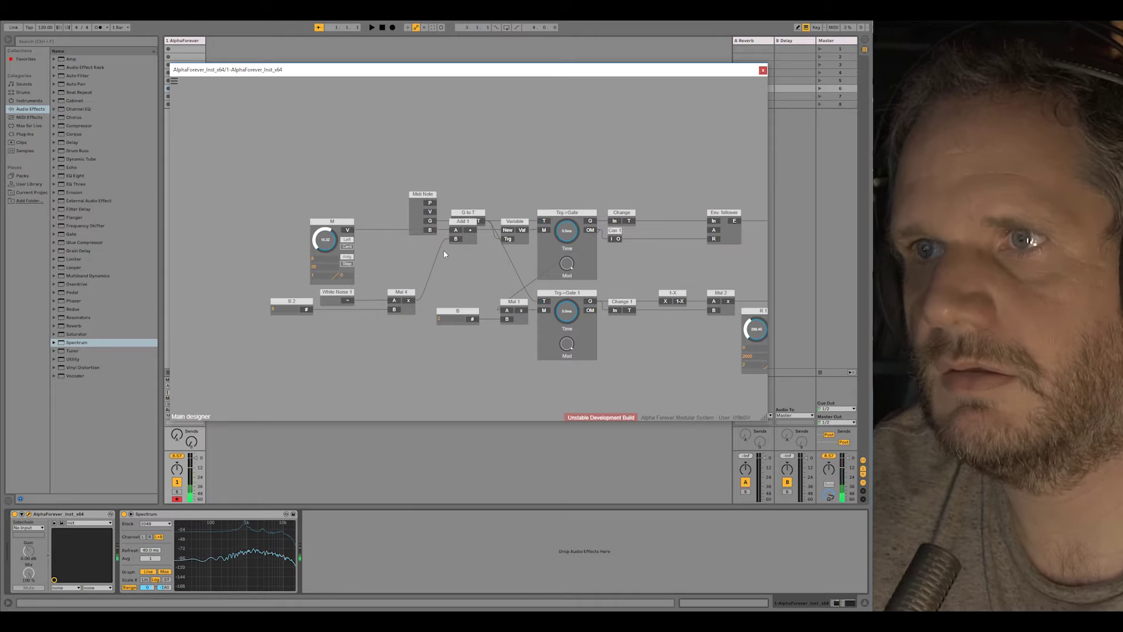
scroll(445, 252, "down", 1)
left_click_drag(306, 220, 431, 340)
left_click_drag(414, 282, 364, 282)
left_click(425, 249)
left_click_drag(460, 230, 367, 272)
scroll(466, 263, "down", 2)
scroll(419, 264, "down", 1)
scroll(429, 266, "up", 1)
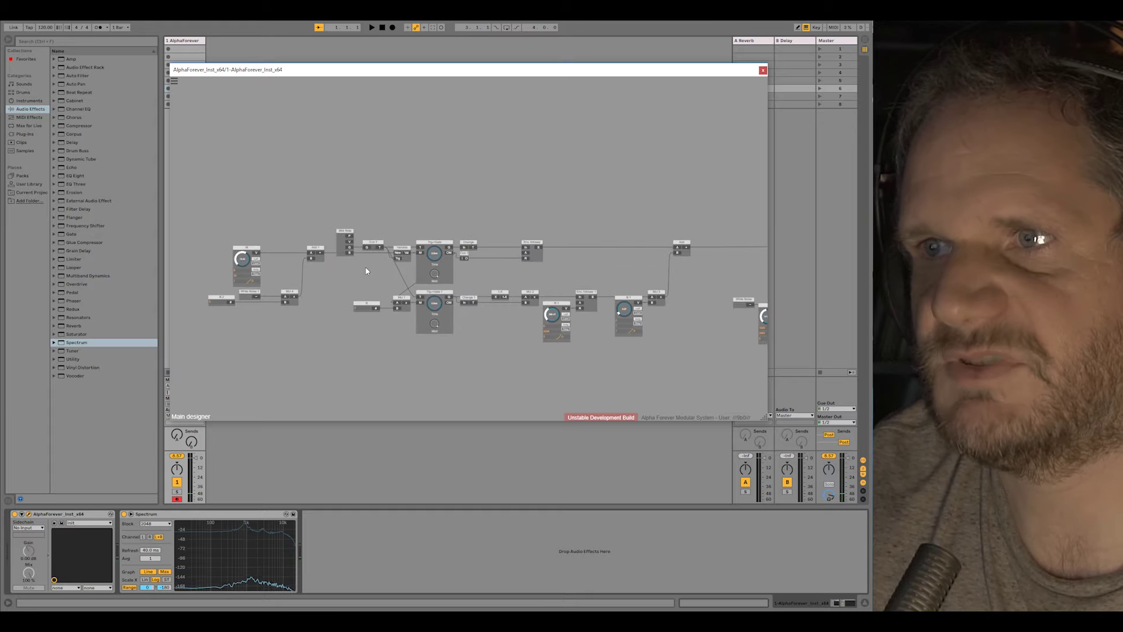
Move the level knob, Mul and Add modules that follow the second Env follower closer to it.
scroll(365, 266, "down", 1)
left_click_drag(538, 230, 468, 233)
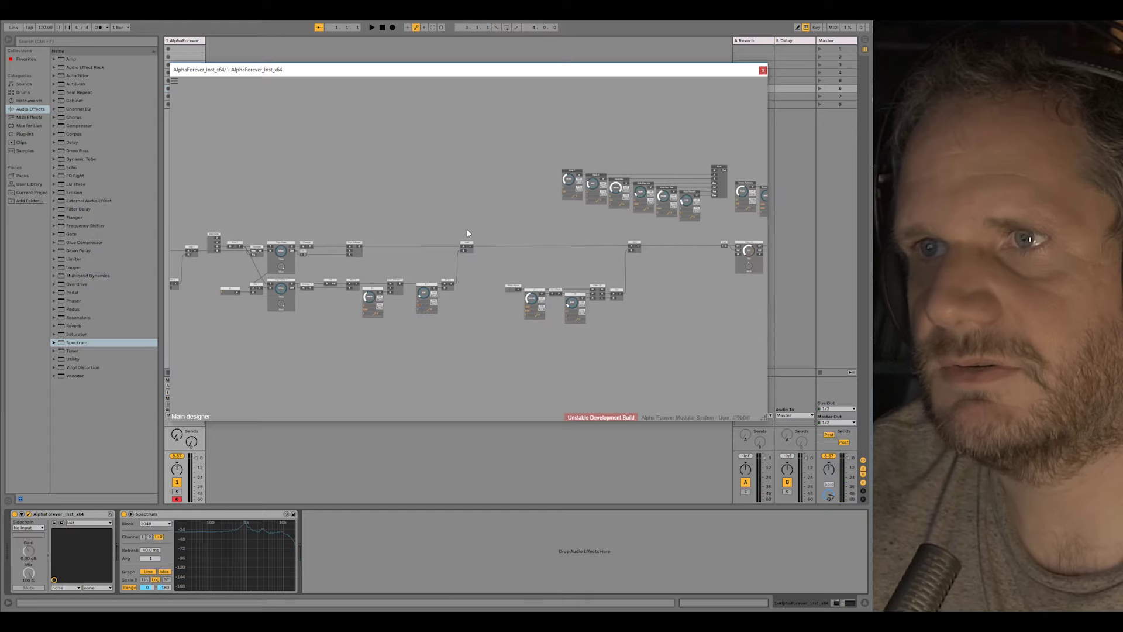
left_click_drag(409, 338, 408, 348)
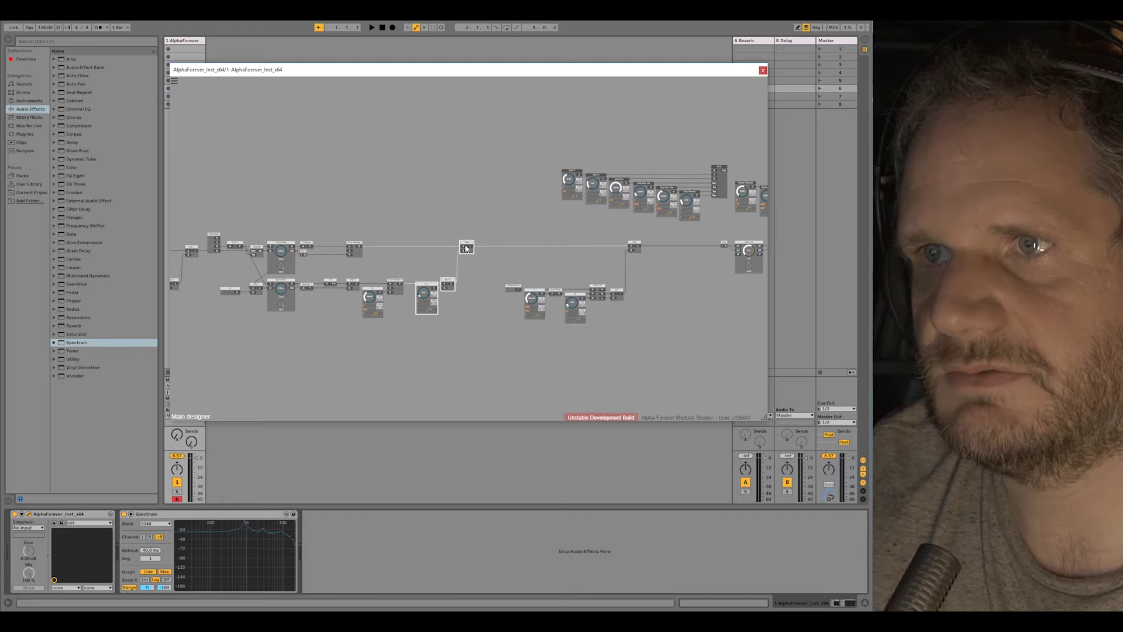
left_click_drag(464, 244, 504, 222)
Move the whole trigger and envelope section closer to the modulated noise section.
left_click_drag(175, 220, 540, 333)
left_click_drag(525, 243, 576, 243)
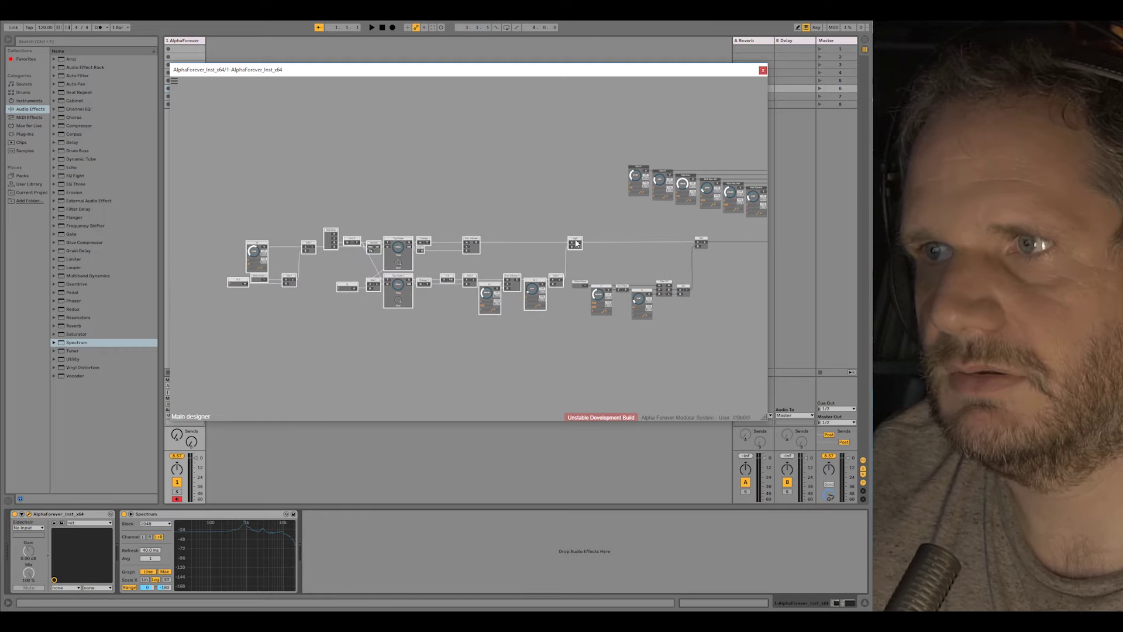
left_click_drag(673, 229, 565, 226)
scroll(568, 226, "down", 2)
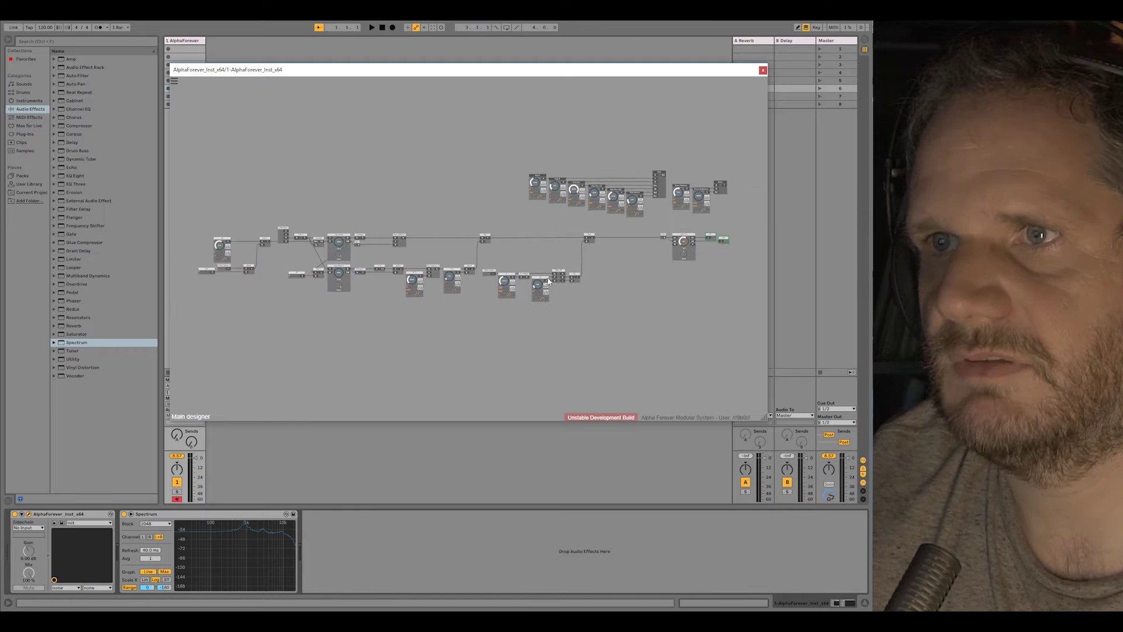
Shift all the modules feeding the filter closer to it and place Midi Note above the trigger chain.
left_click_drag(627, 333, 194, 221)
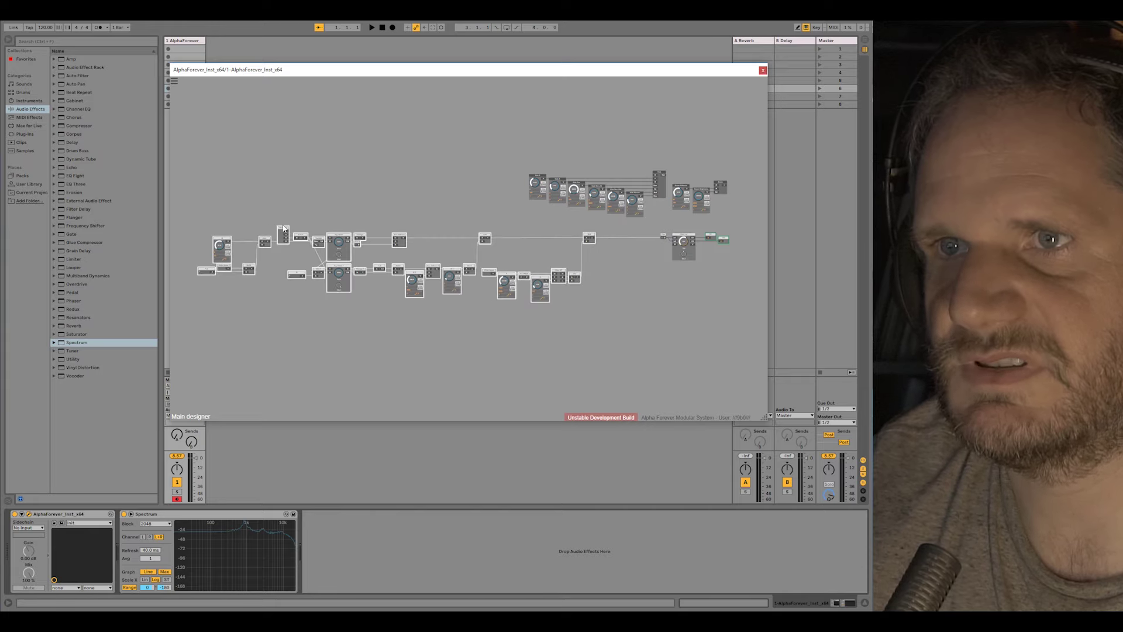
left_click_drag(286, 231, 344, 179)
left_click(353, 218)
scroll(353, 218, "up", 2)
Move the M knob, its noise modules and their Add module together, slightly lower and closer to G to T.
left_click_drag(209, 236, 341, 318)
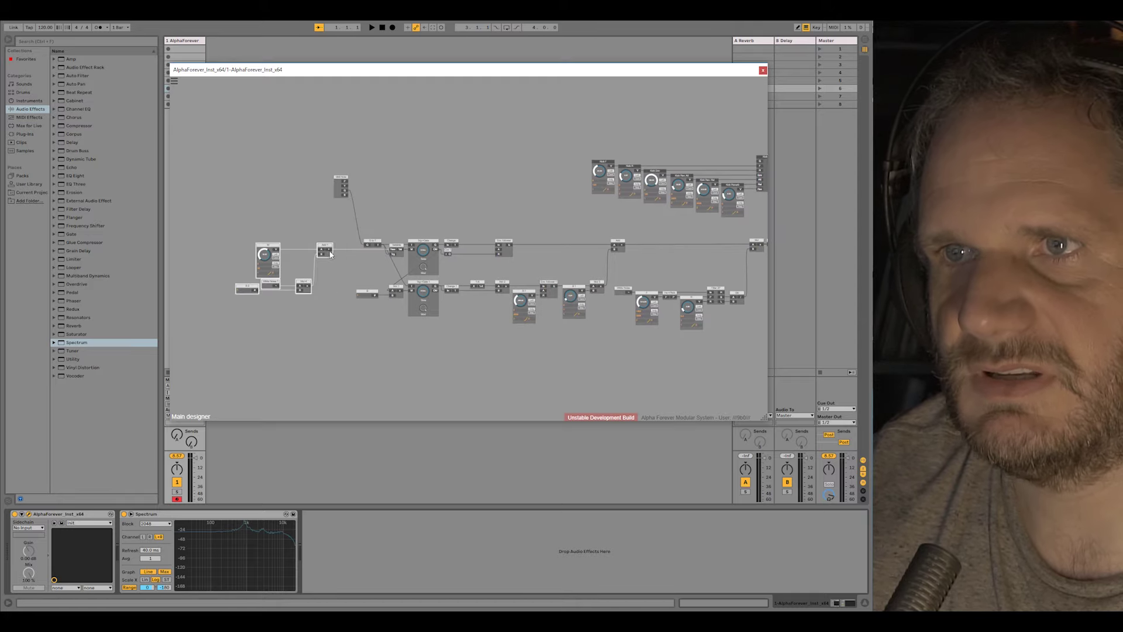
left_click_drag(331, 252, 495, 220)
scroll(384, 202, "up", 3)
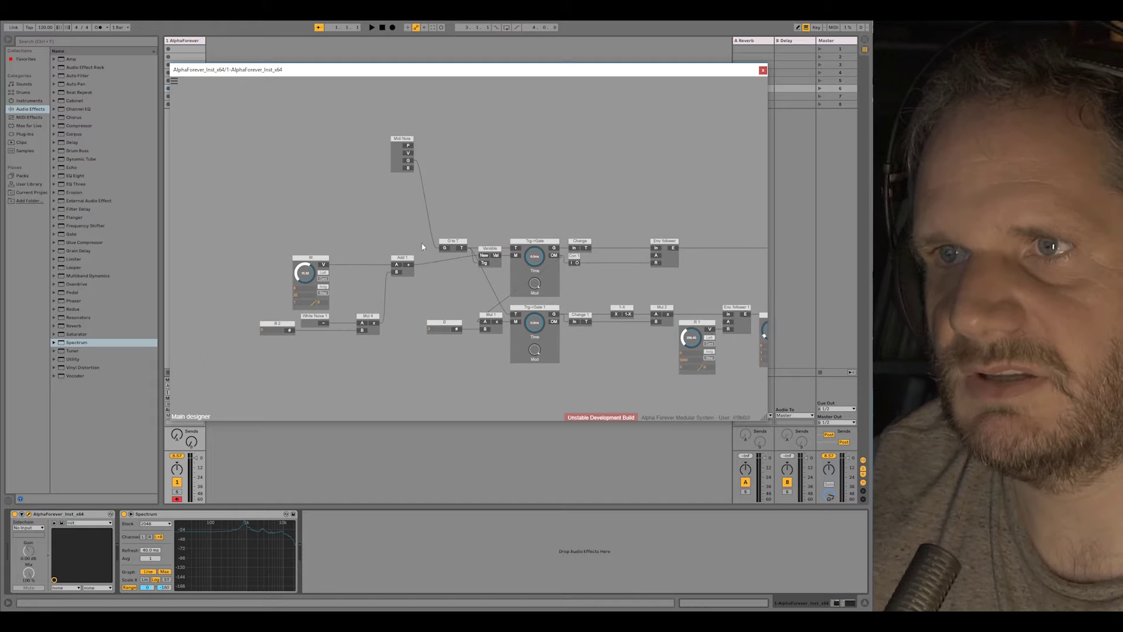
Cut the whole clap chain from the main designer, from the M knob section through the Mul after the noise filter.
mouse_move(422, 247)
left_mouse_down()
mouse_move(183, 365)
mouse_move(438, 245)
left_mouse_up()
left_click_drag(516, 163, 373, 165)
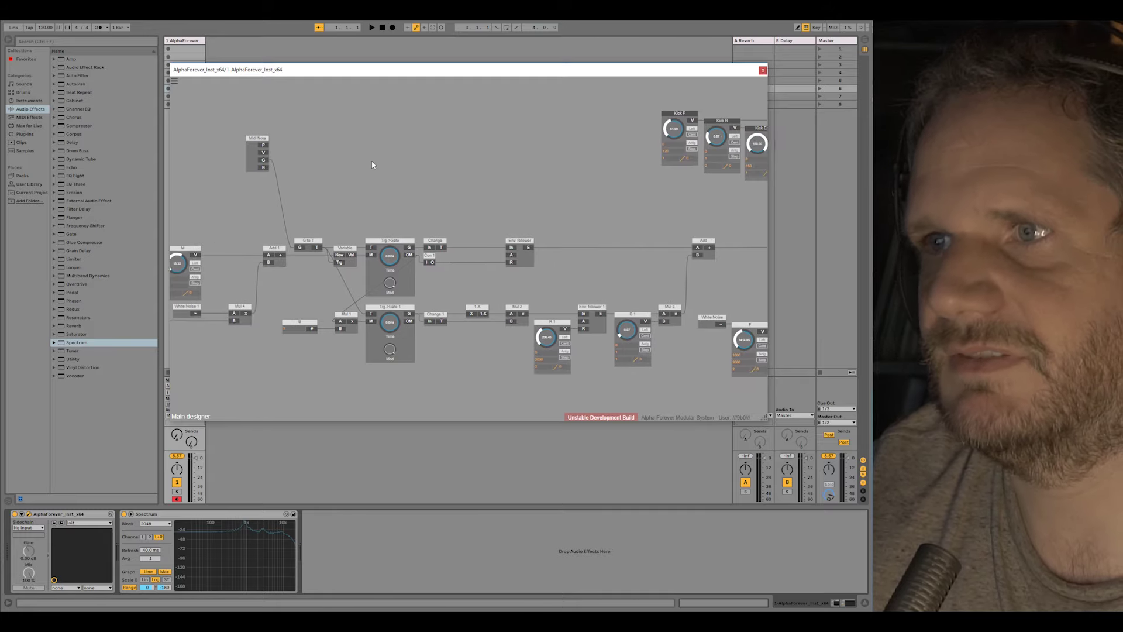
scroll(383, 178, "down", 2)
left_click_drag(479, 187, 423, 188)
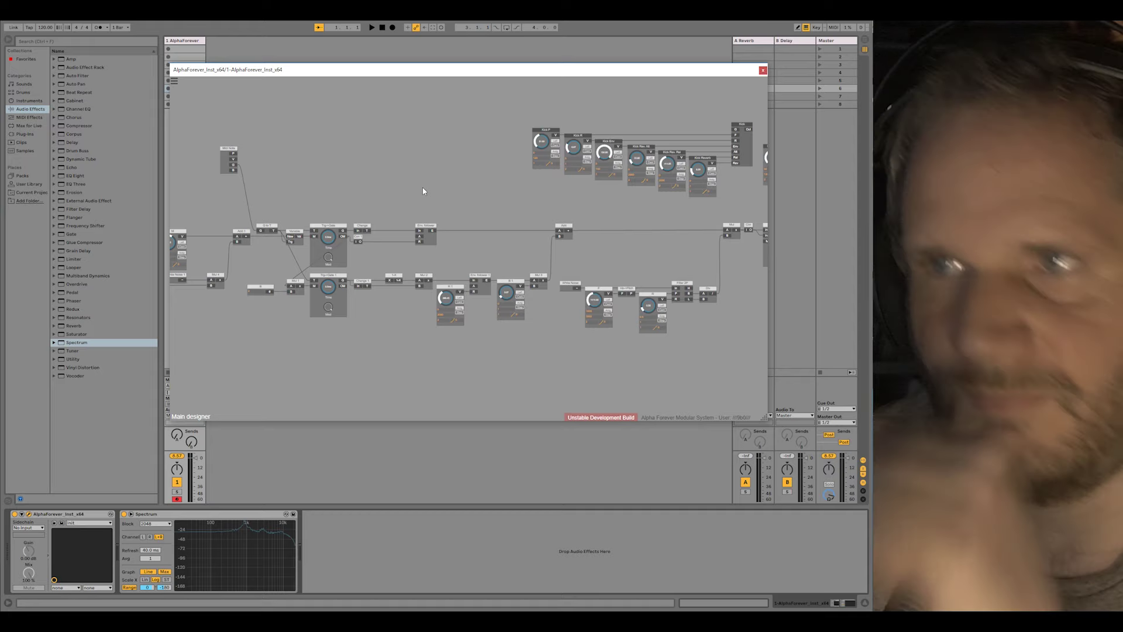
scroll(423, 191, "down", 2)
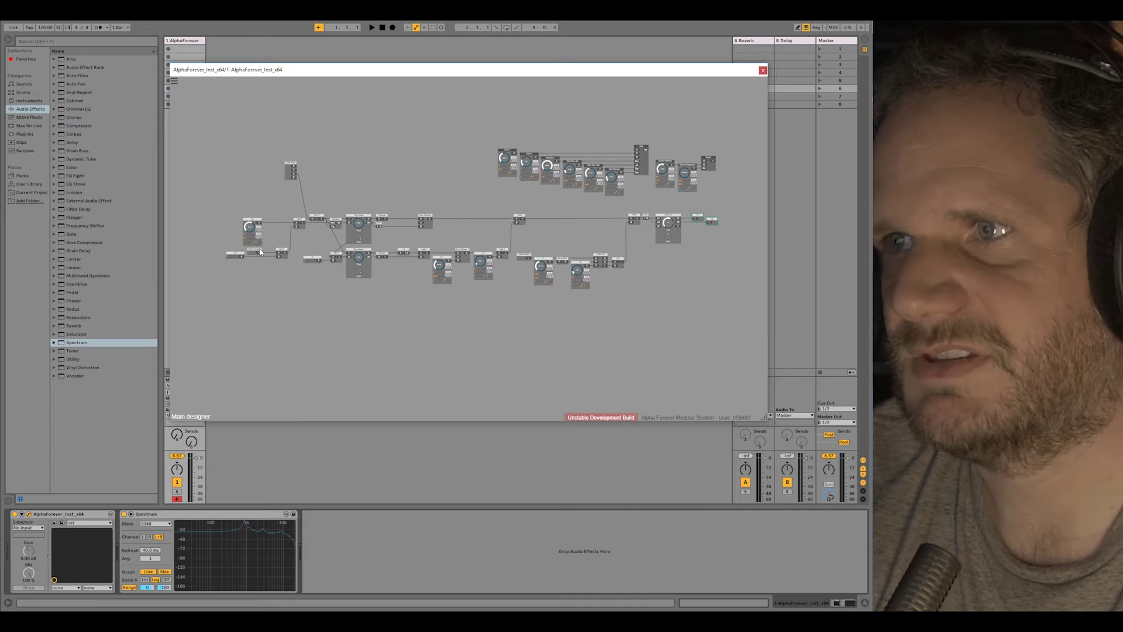
left_click_drag(205, 297, 620, 211)
key("Delete")
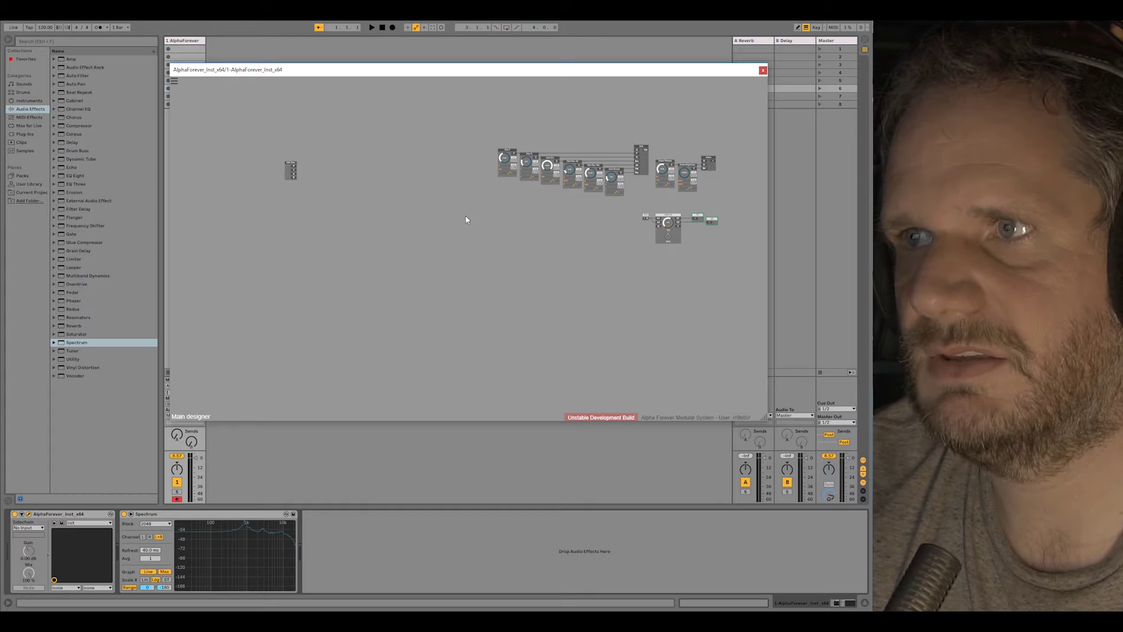
Add an empty sub-designer module in the cleared area of the main designer and name it Clap.
right_click(466, 209)
mouse_move(503, 247)
left_click(554, 249)
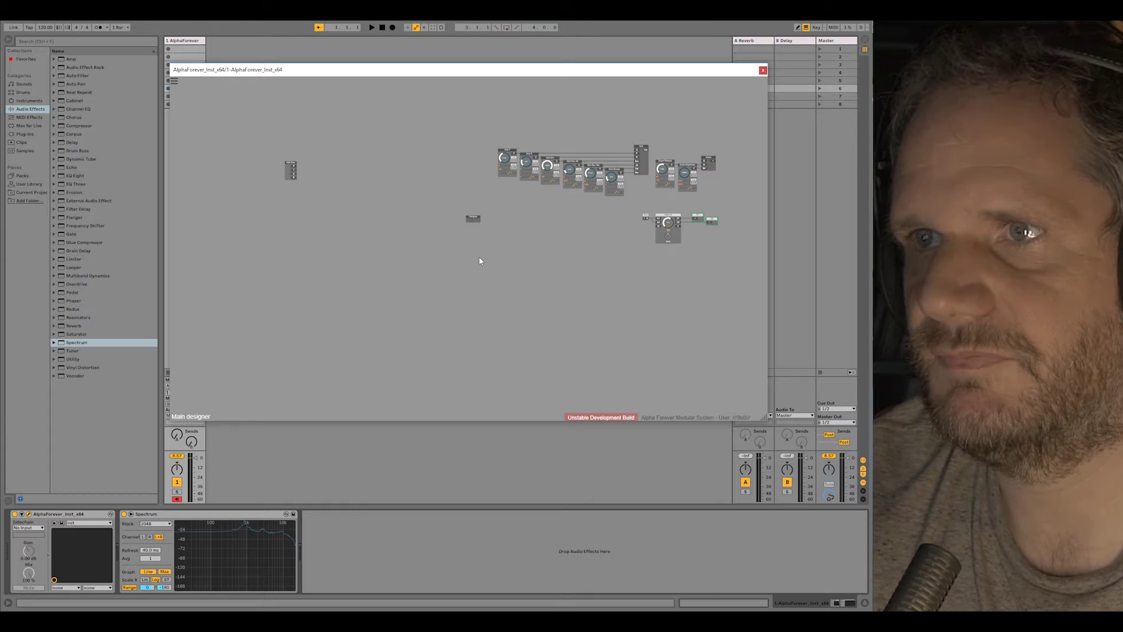
scroll(503, 248, "up", 3)
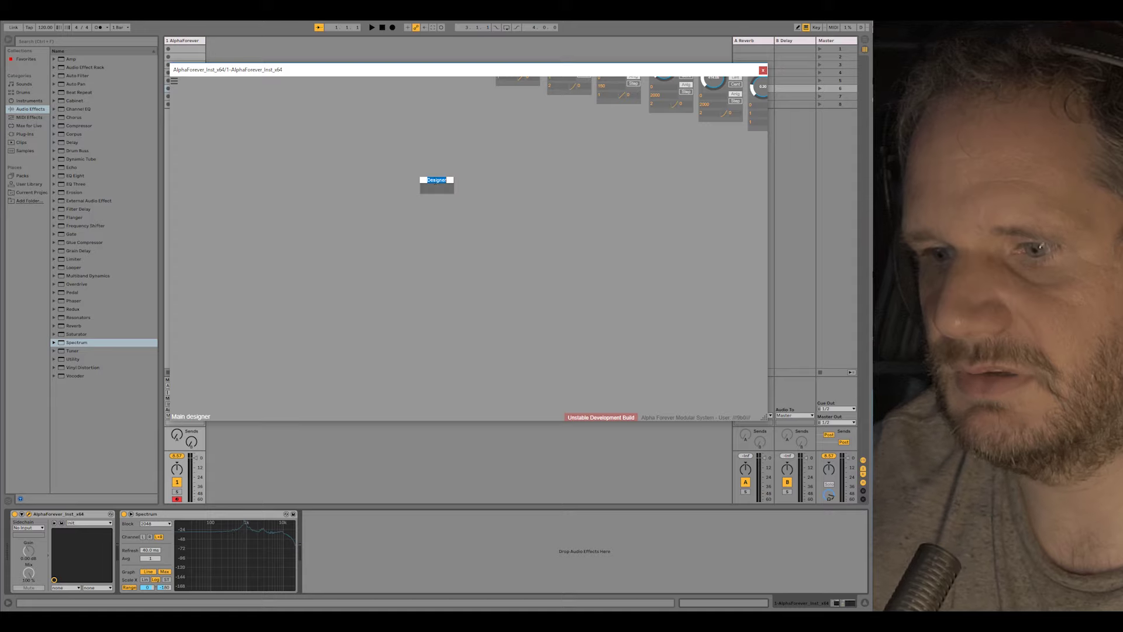
type("Ca")
type("ap")
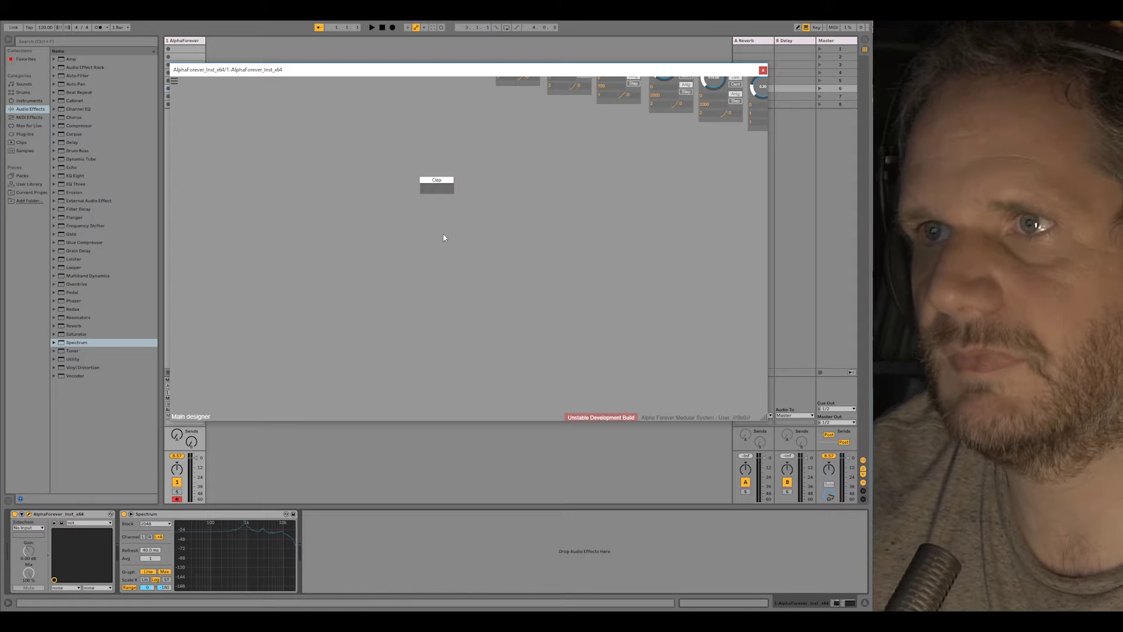
key("Return")
Paste the cut modules inside Clap and add an output named Out fed by the final Mul.
double_click(435, 191)
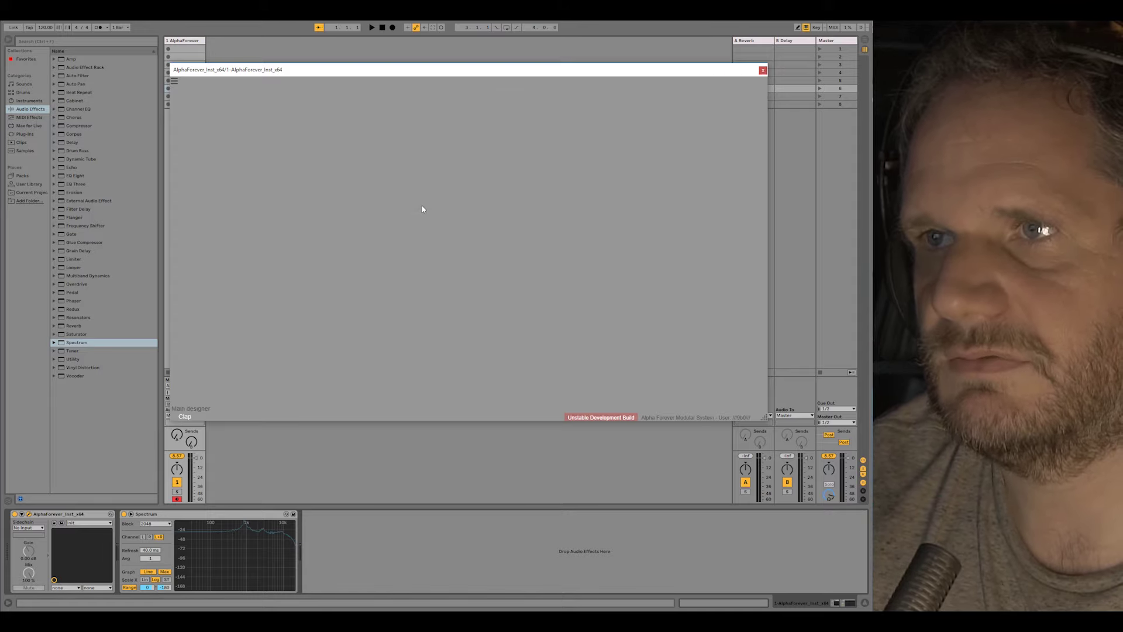
left_click_drag(288, 279, 621, 214)
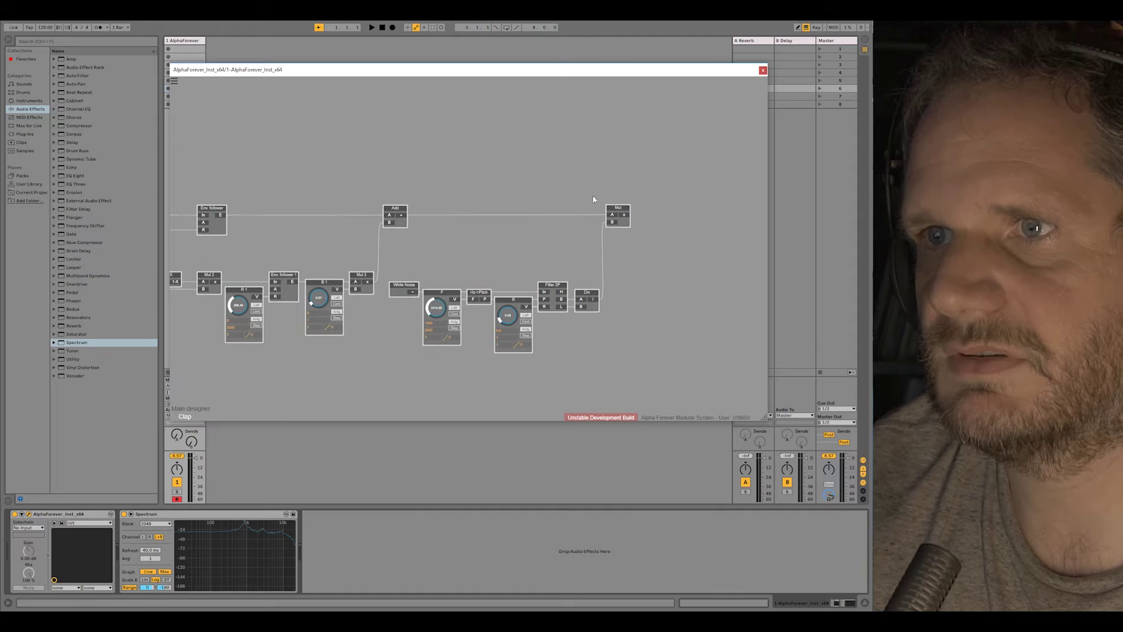
double_click(621, 214)
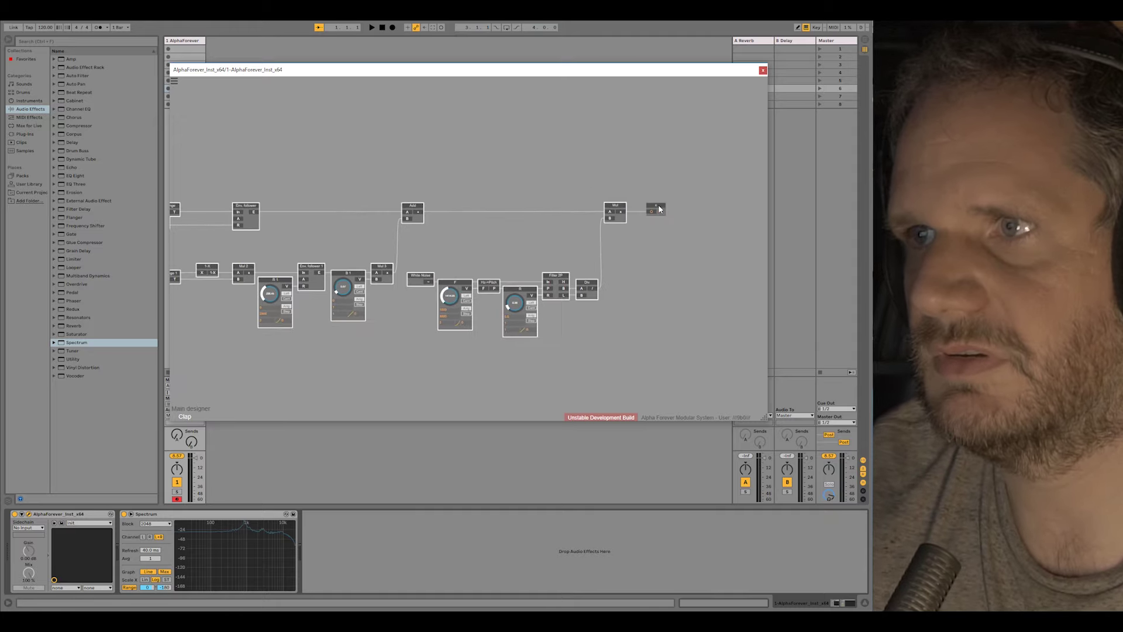
double_click(657, 206)
type("Out")
Add an input named G feeding G to T inside Clap and place it above Add 1.
left_click_drag(453, 153, 764, 167)
left_click_drag(415, 169, 494, 176)
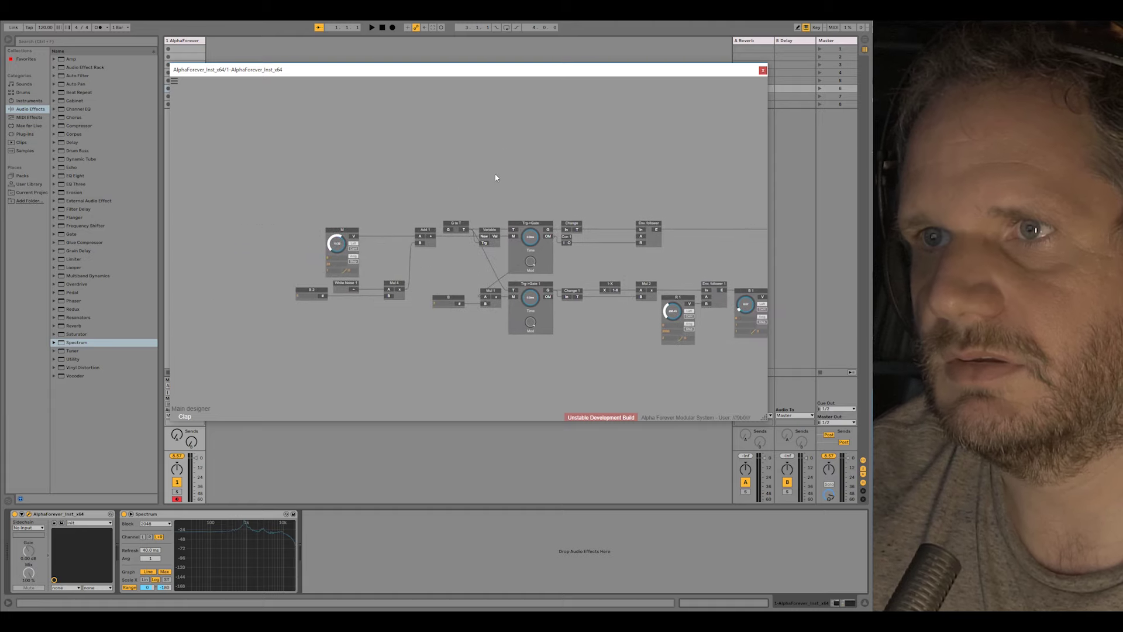
double_click(447, 230)
left_click_drag(416, 223, 416, 190)
left_click(360, 203)
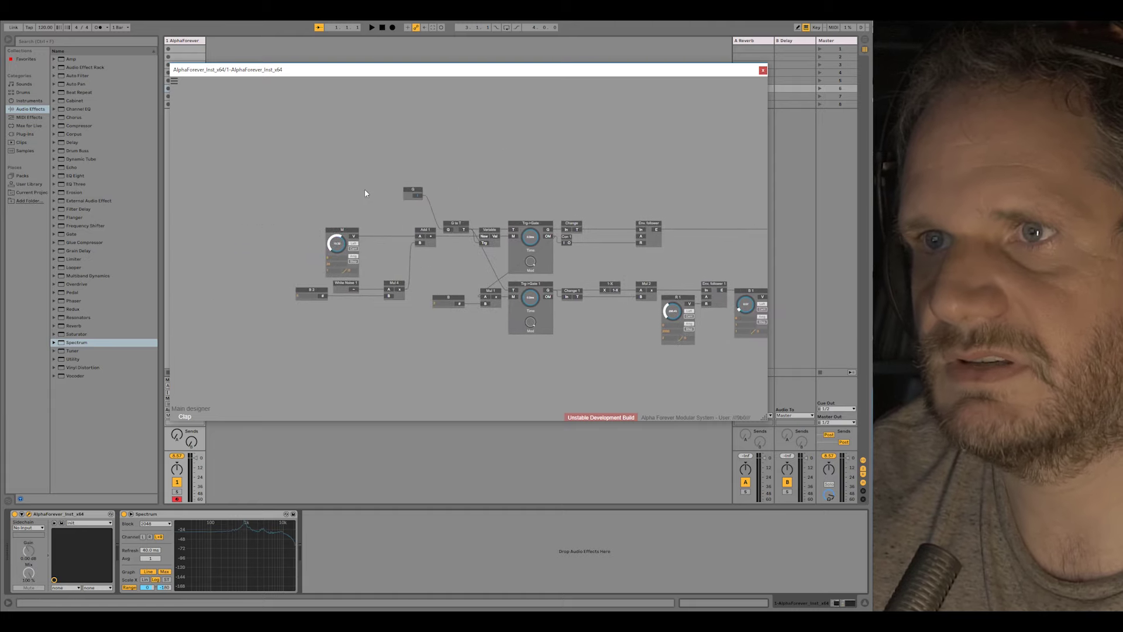
scroll(364, 188, "up", 2)
scroll(384, 221, "down", 2)
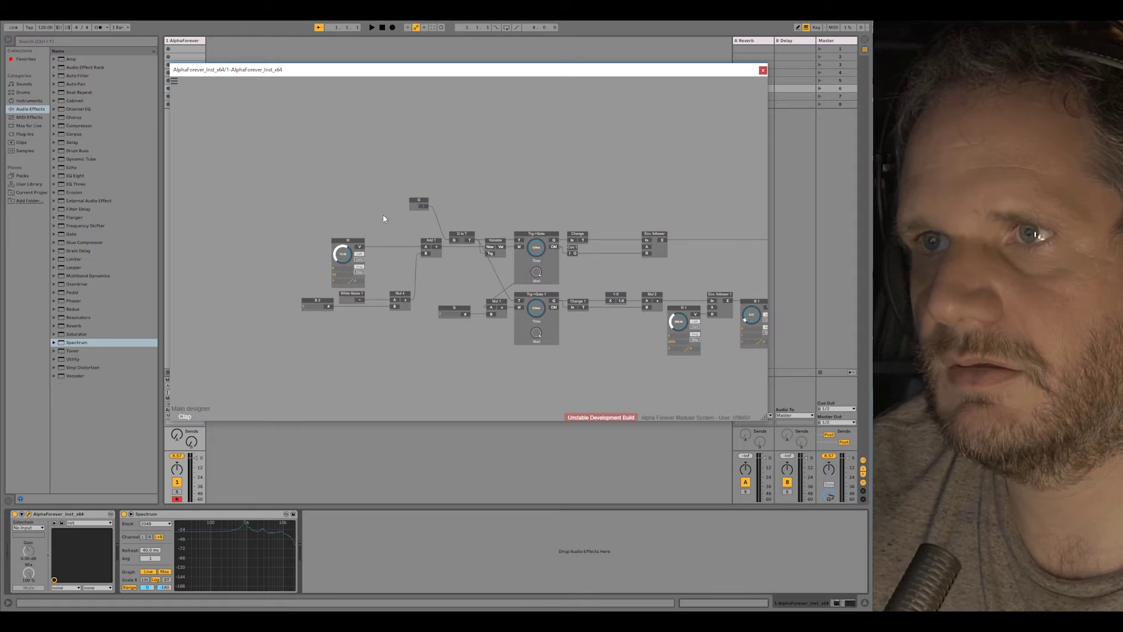
In the main designer, place Midi Note beside Clap, wire its gate into Clap's G and Clap's Out into Con.
double_click(384, 218)
scroll(436, 227, "down", 2)
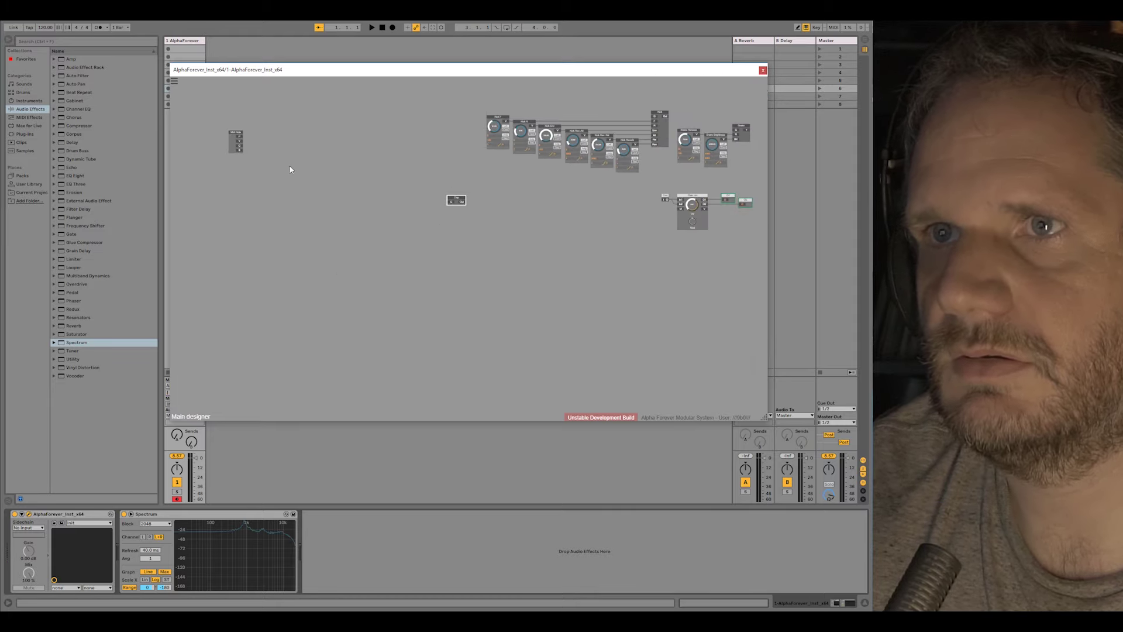
left_click_drag(236, 133, 546, 207)
left_click_drag(433, 196, 524, 207)
scroll(524, 234, "up", 2)
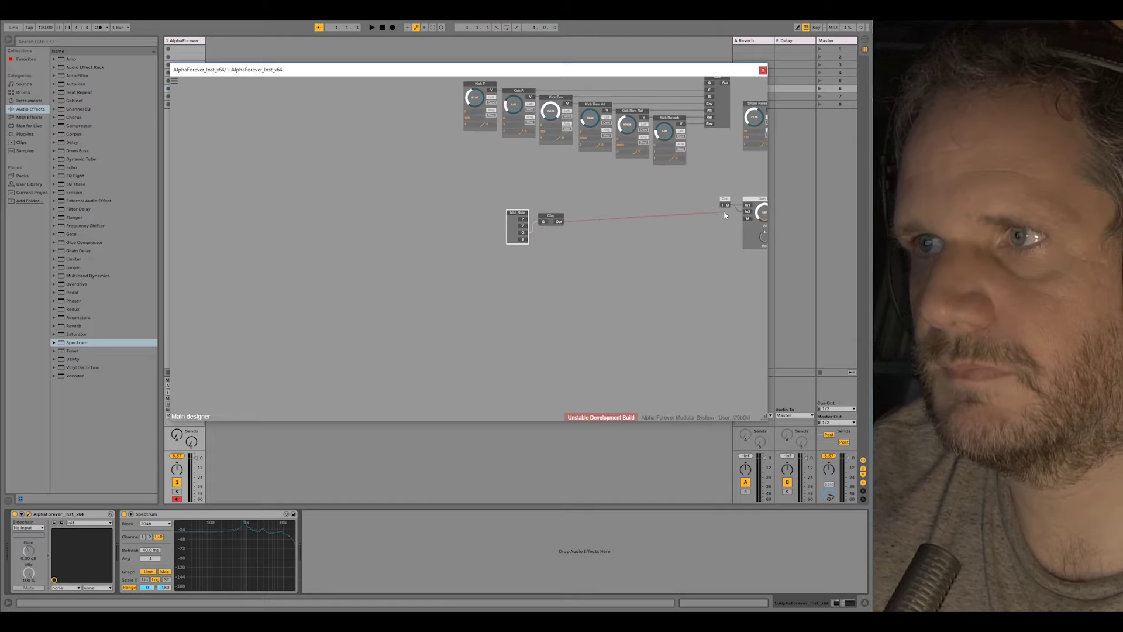
left_click_drag(724, 214, 723, 205)
left_click_drag(550, 221, 573, 232)
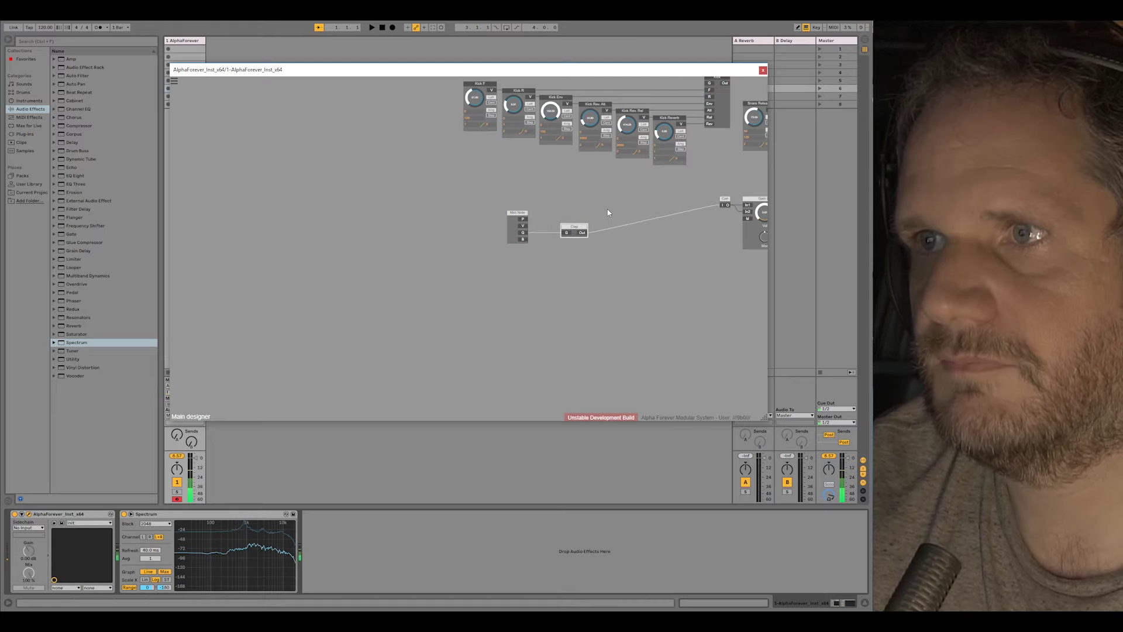
Try a higher resonance on the noise filter's R knob inside Clap.
double_click(574, 230)
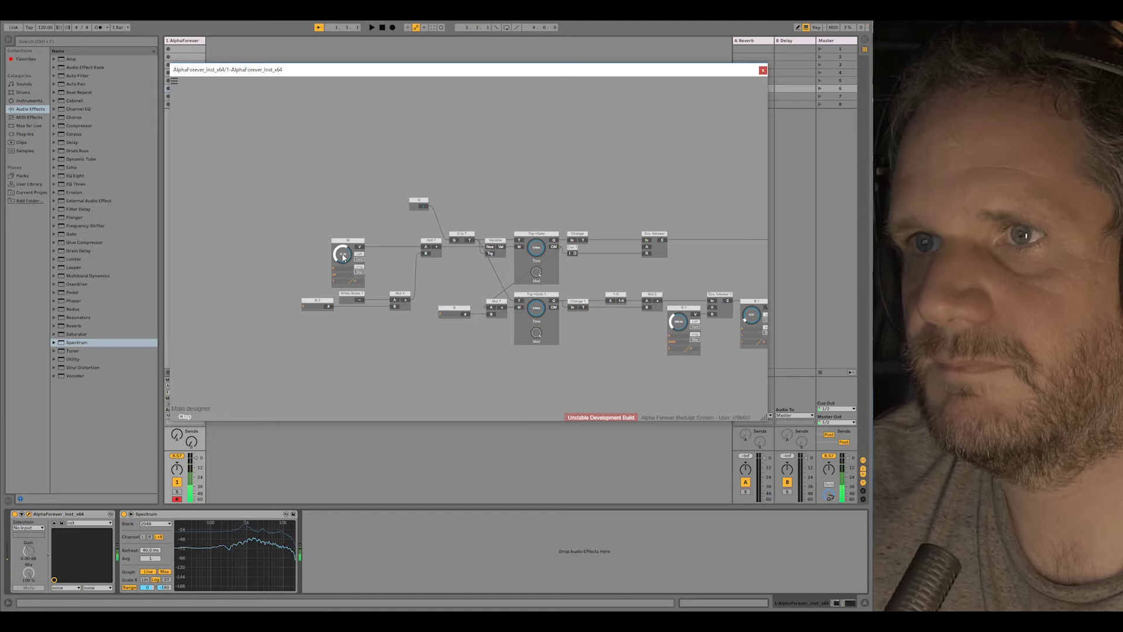
left_click_drag(517, 169, 288, 135)
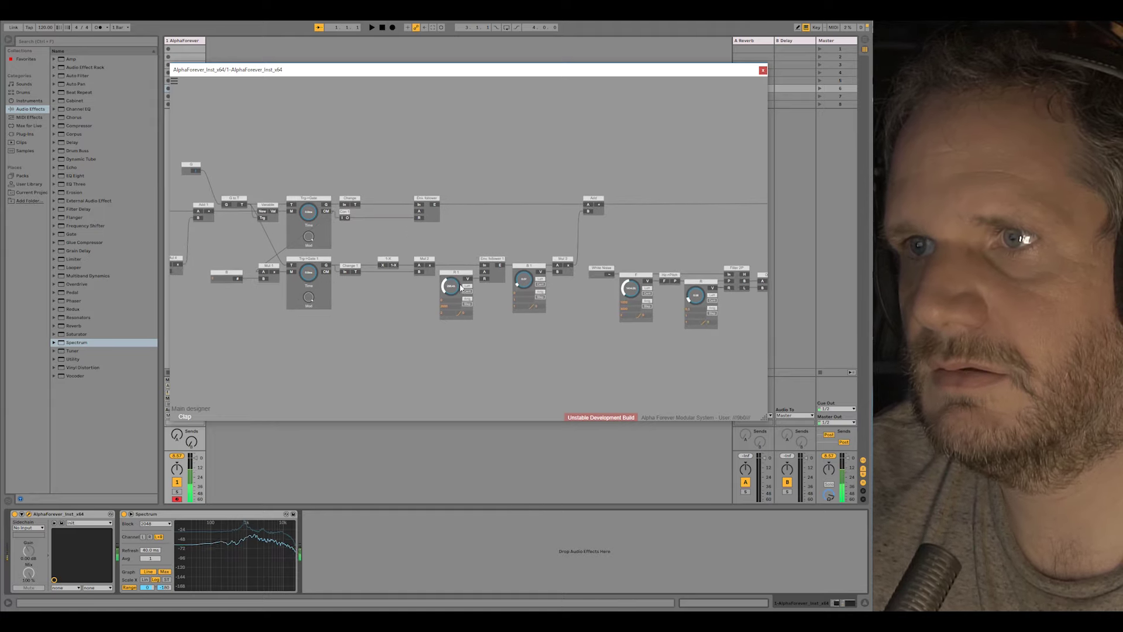
scroll(554, 214, "up", 2)
left_click_drag(668, 255, 488, 233)
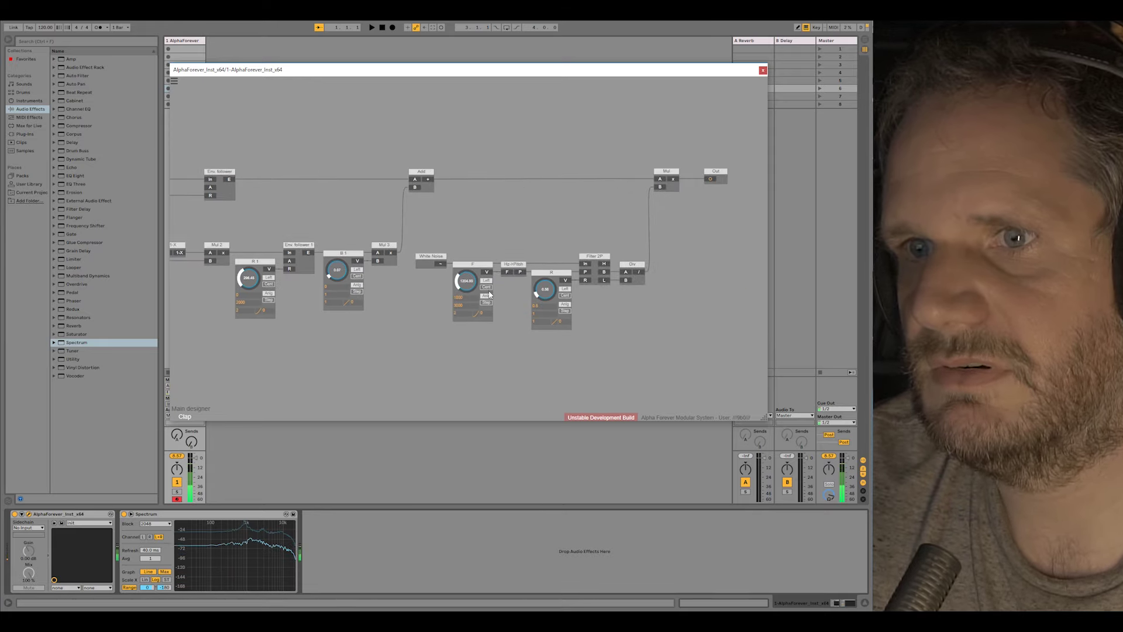
left_click_drag(547, 285, 573, 288)
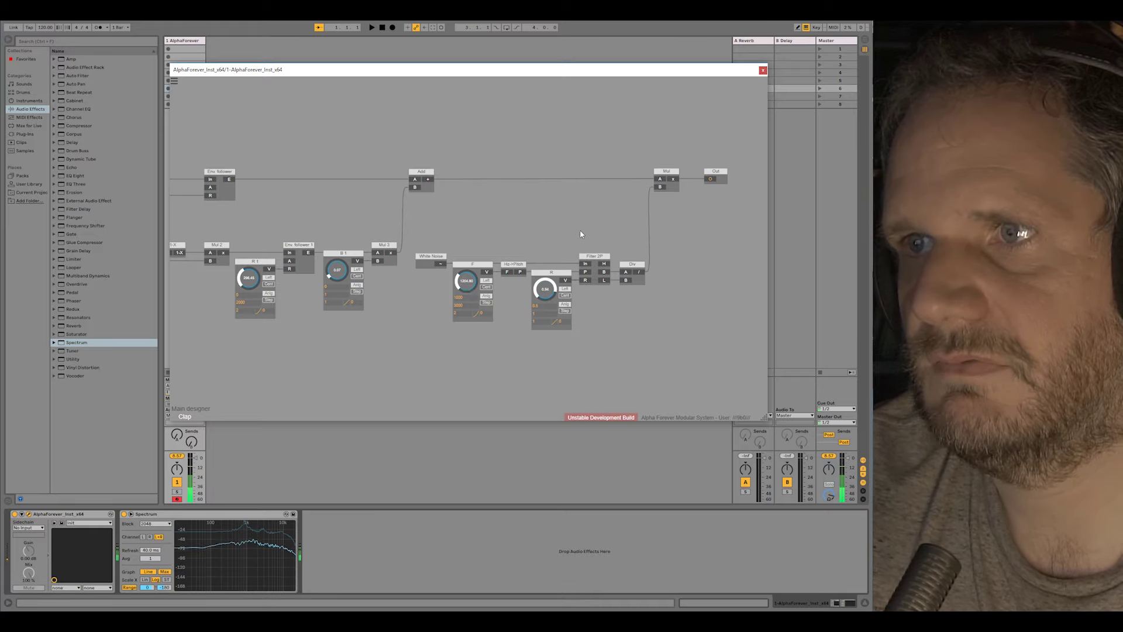
Try longer and shorter release times on the R 1 knob feeding Env follower 1.
left_click_drag(294, 333, 408, 355)
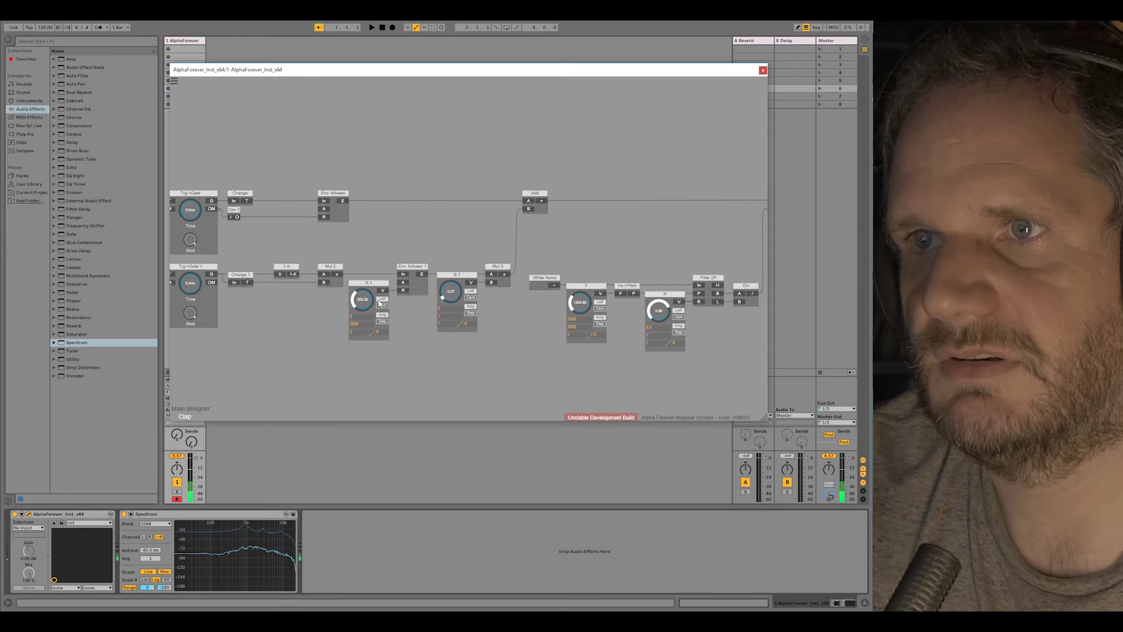
left_click_drag(379, 303, 381, 313)
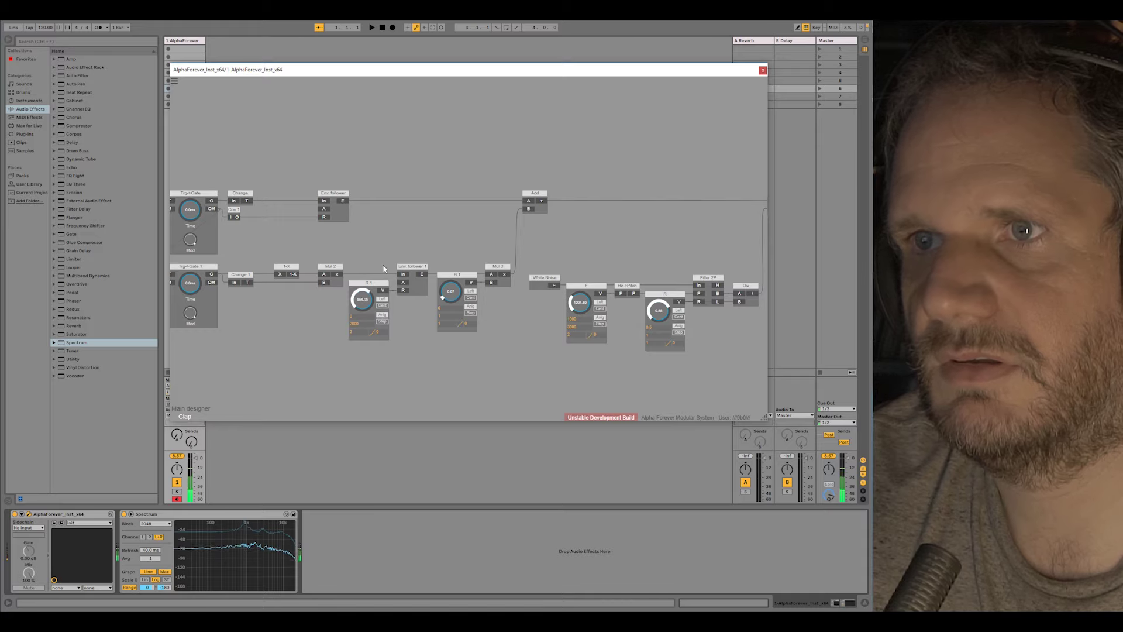
left_click(382, 305)
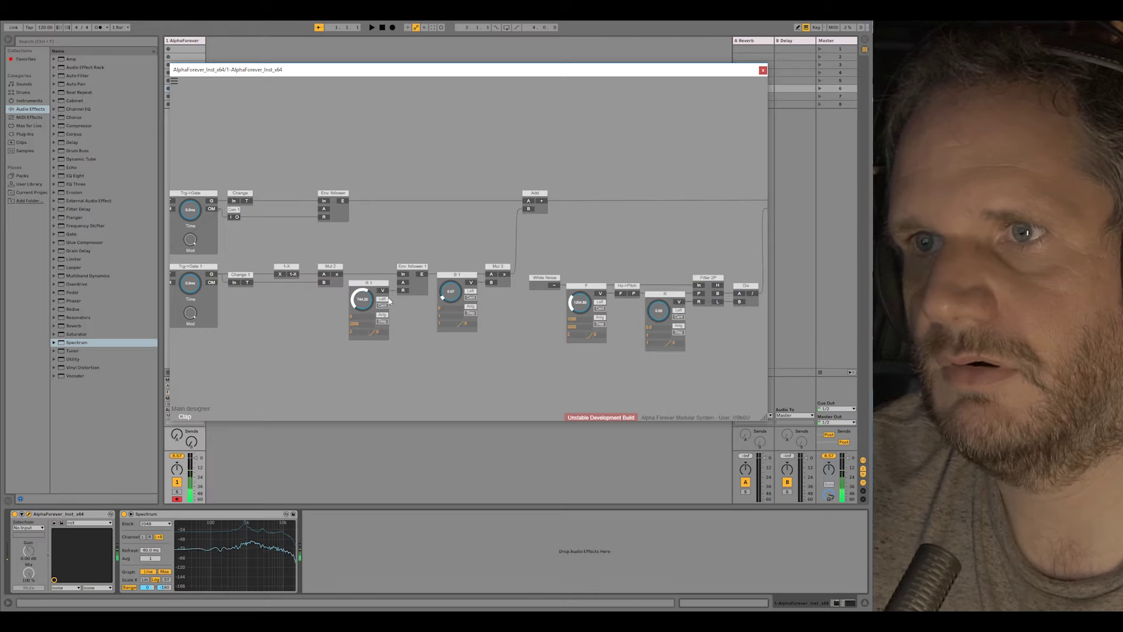
left_click_drag(370, 312, 373, 335)
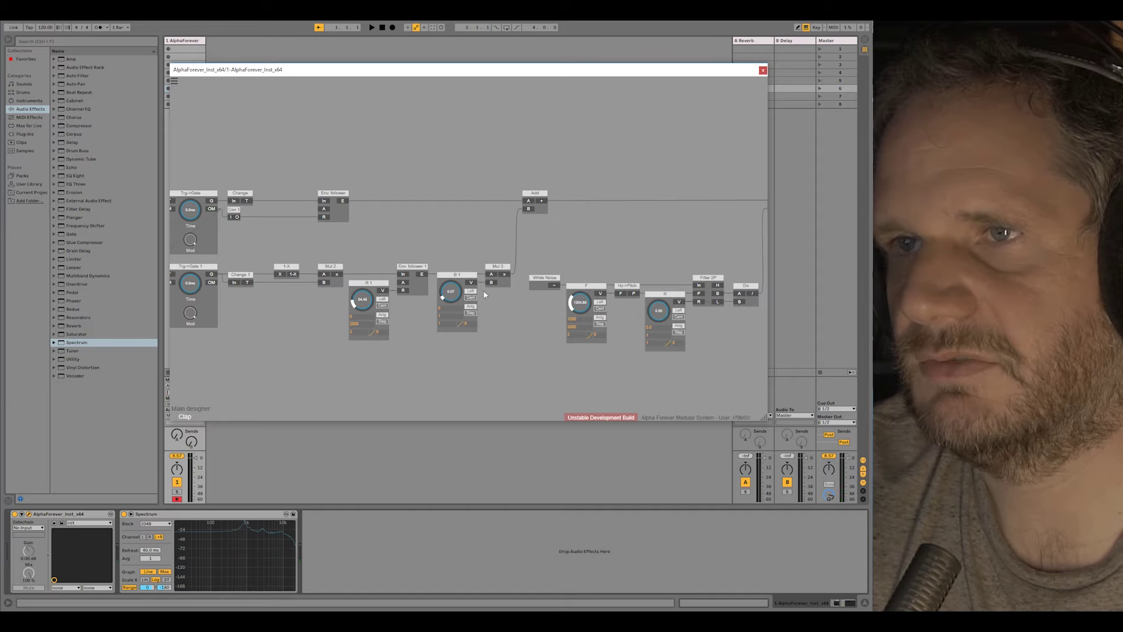
Try to take the R 1 release knob out of Clap and return to the main designer.
left_click_drag(485, 294, 696, 314)
scroll(492, 299, "down", 1)
left_click_drag(572, 262, 341, 220)
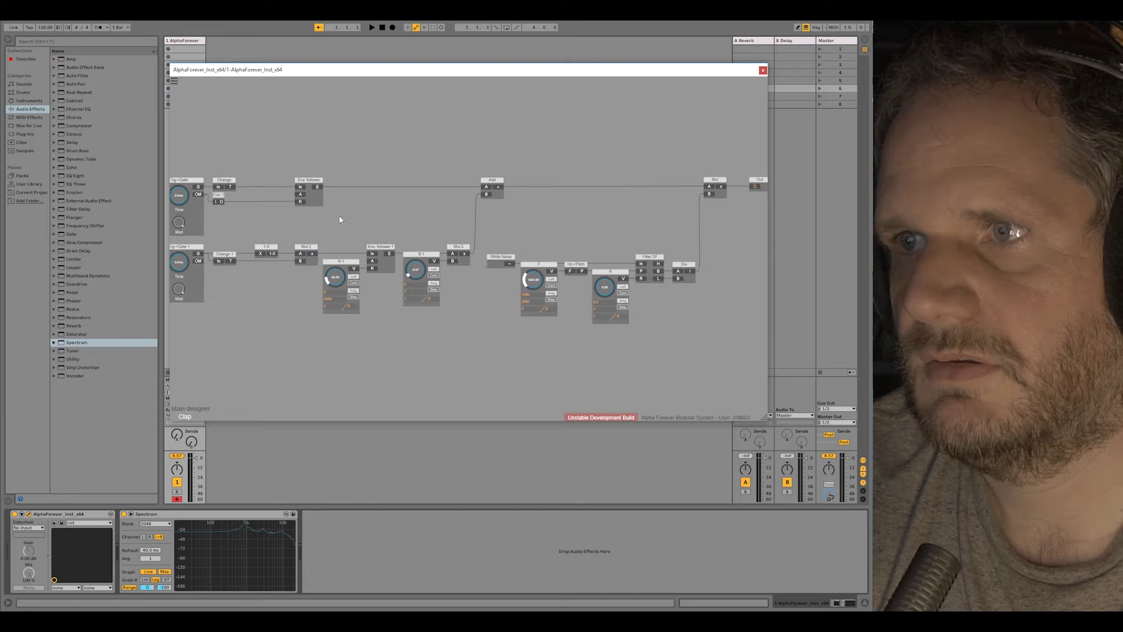
left_click(341, 262)
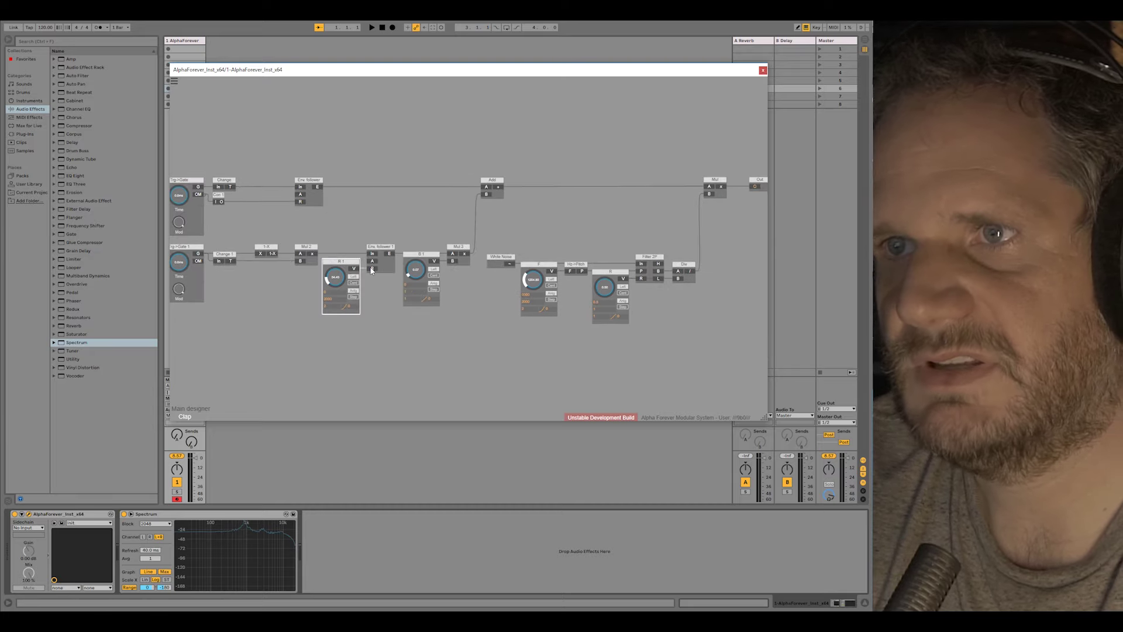
key("Delete")
key("Escape")
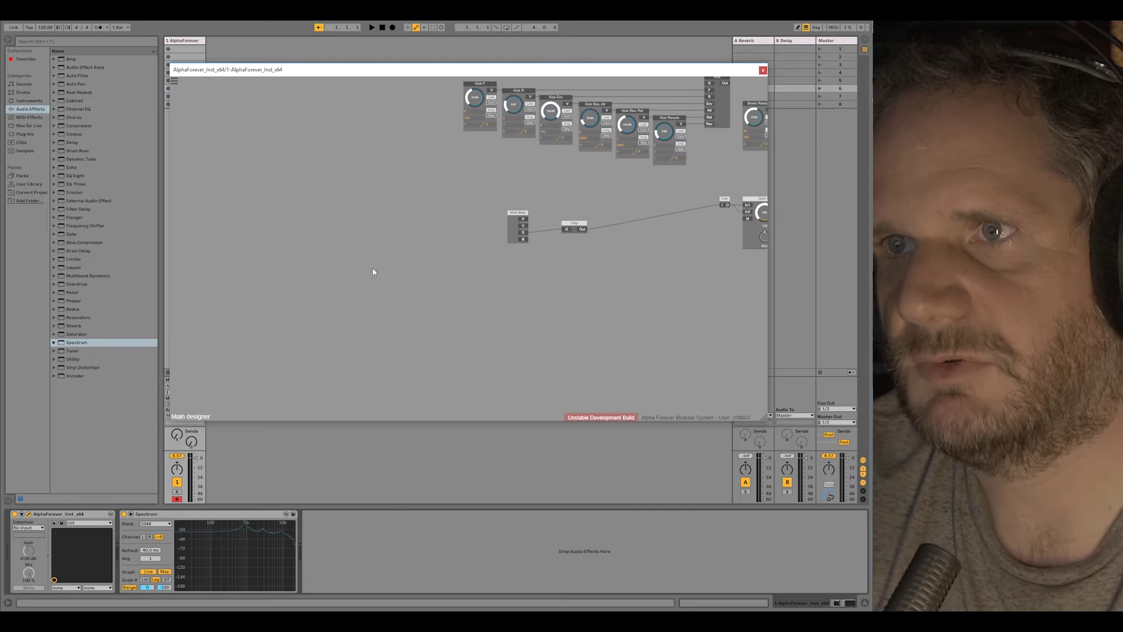
Cut the R 1 knob from Clap and feed Env follower 1's R from an input named Rel instead.
left_click_drag(655, 240, 543, 263)
double_click(461, 256)
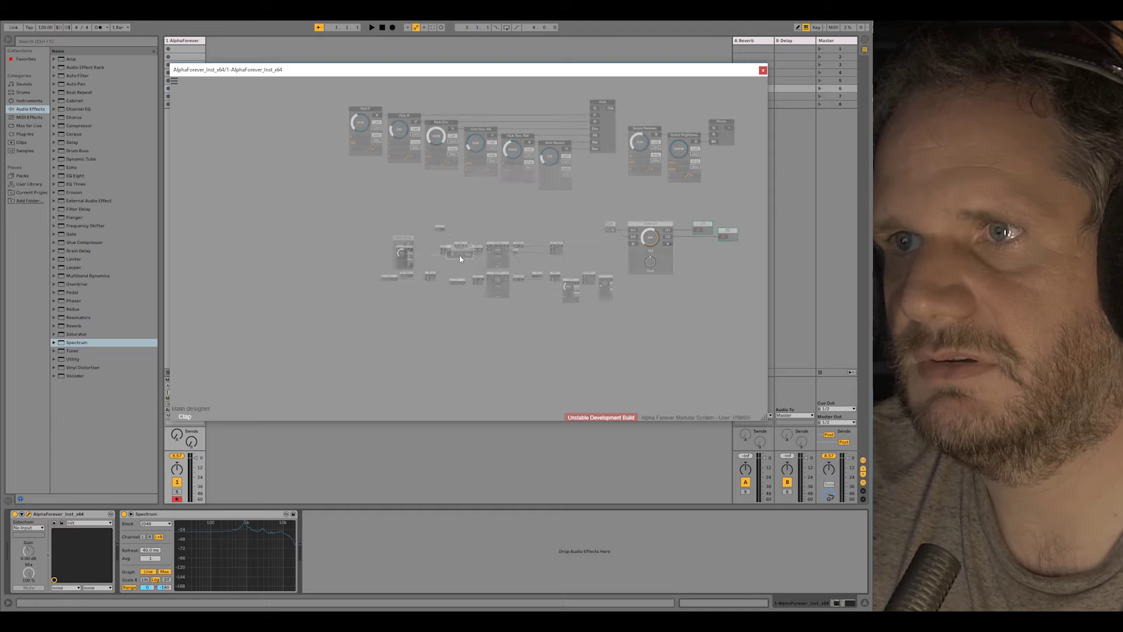
left_click(461, 298)
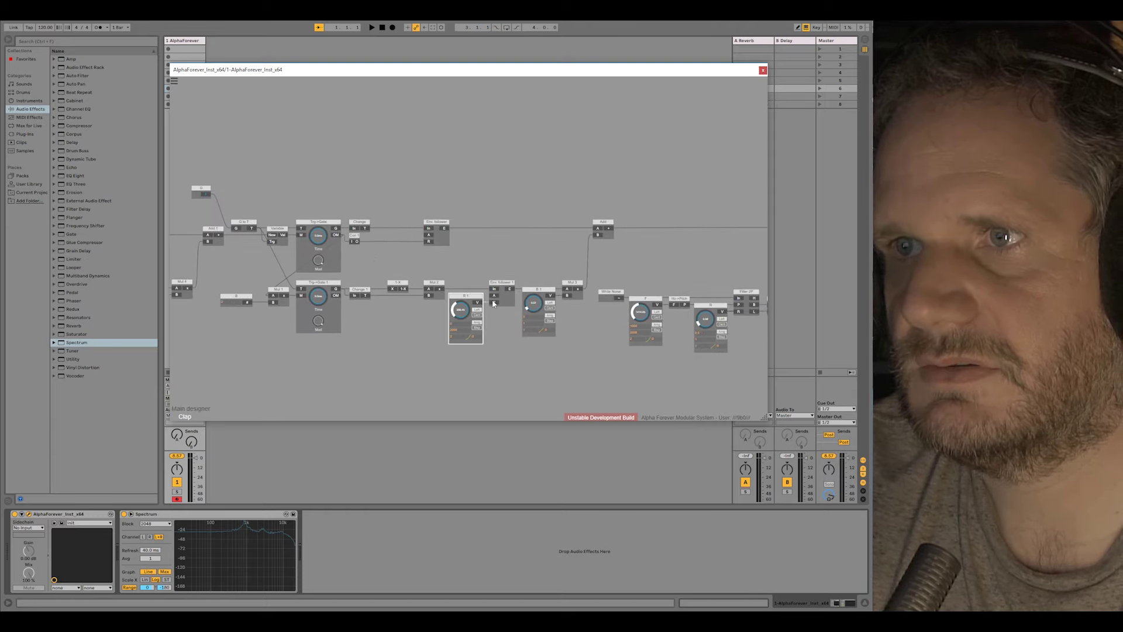
key("Delete")
double_click(493, 303)
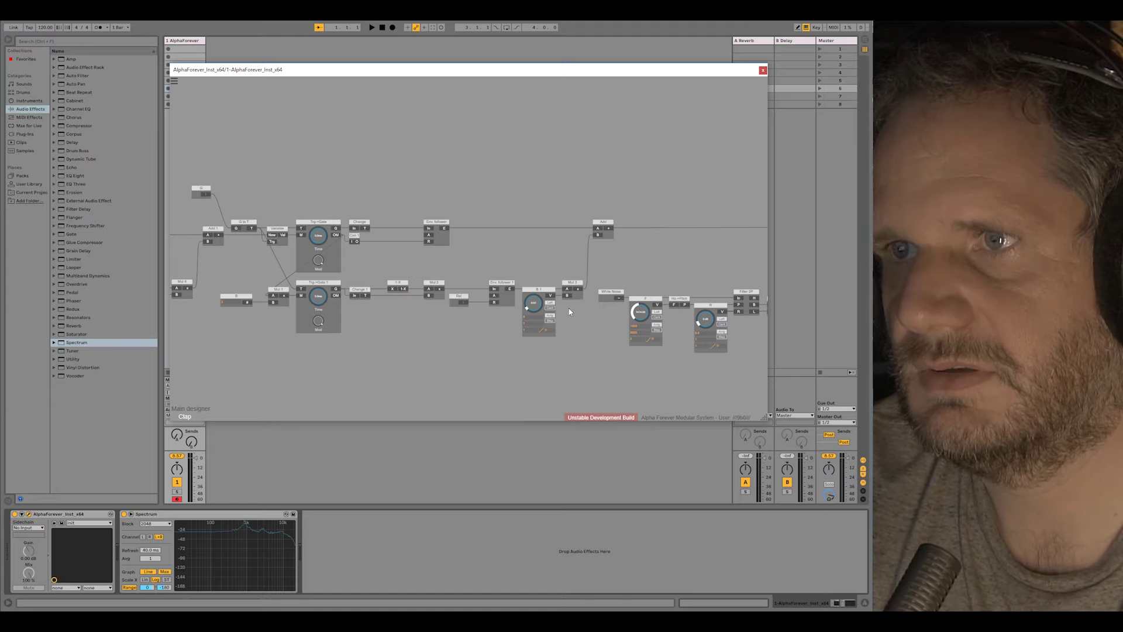
Paste the release knob into the main designer, connected to Clap's Rel input, and name it Clap Release.
double_click(489, 335)
key("ctrl+v")
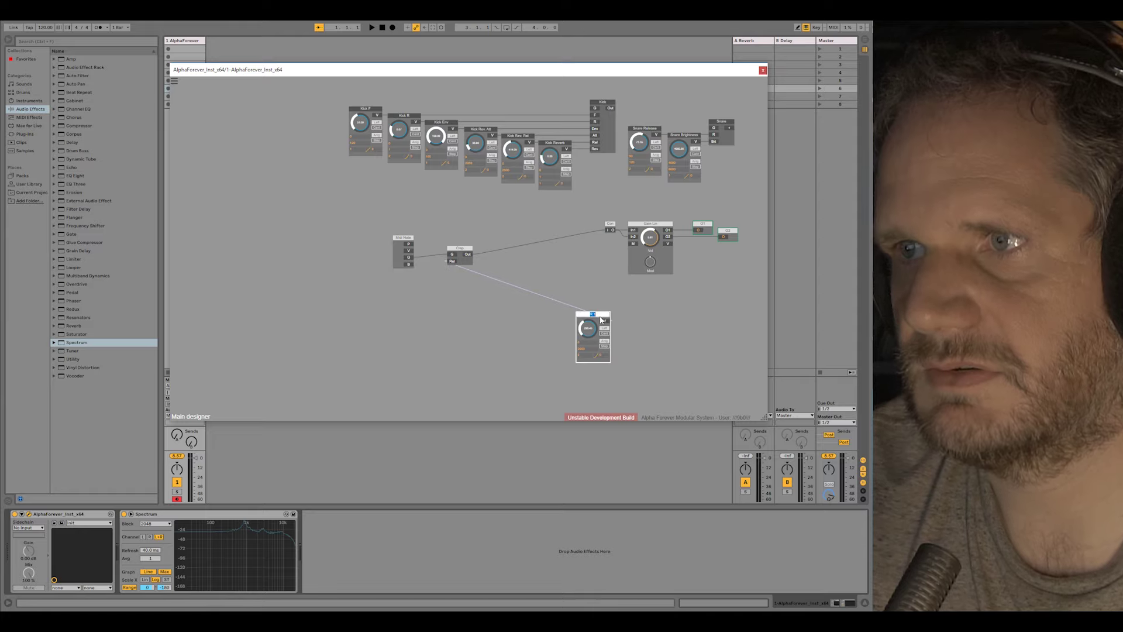
type("Clap Release")
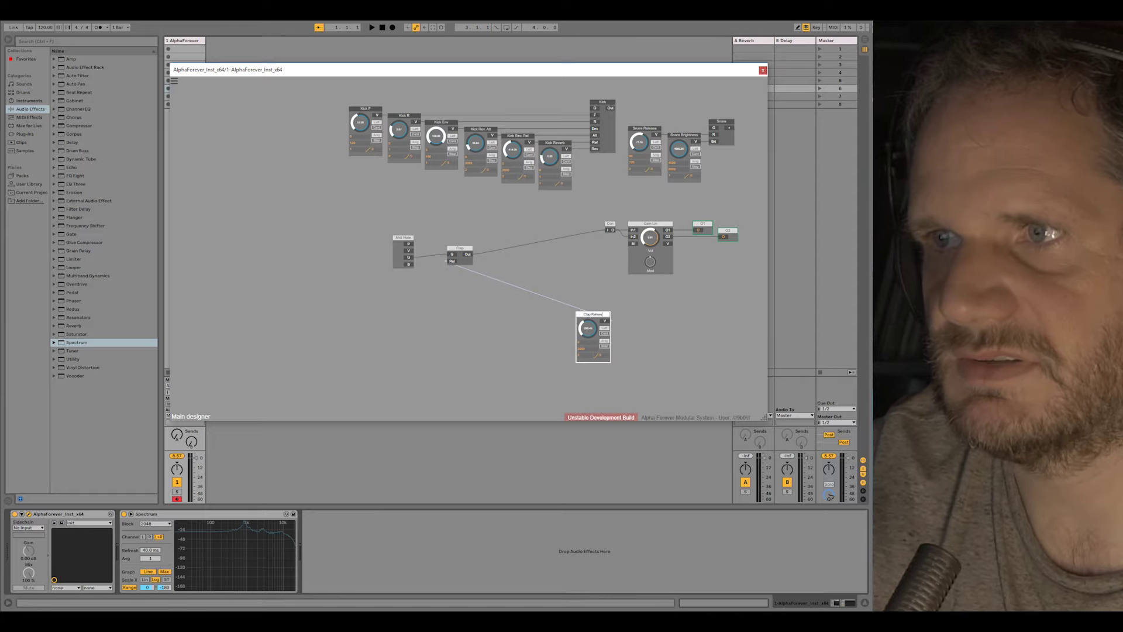
Move Midi Note farther from Clap and place the Clap Release knob between them, level with the Rel input.
scroll(501, 260, "up", 3)
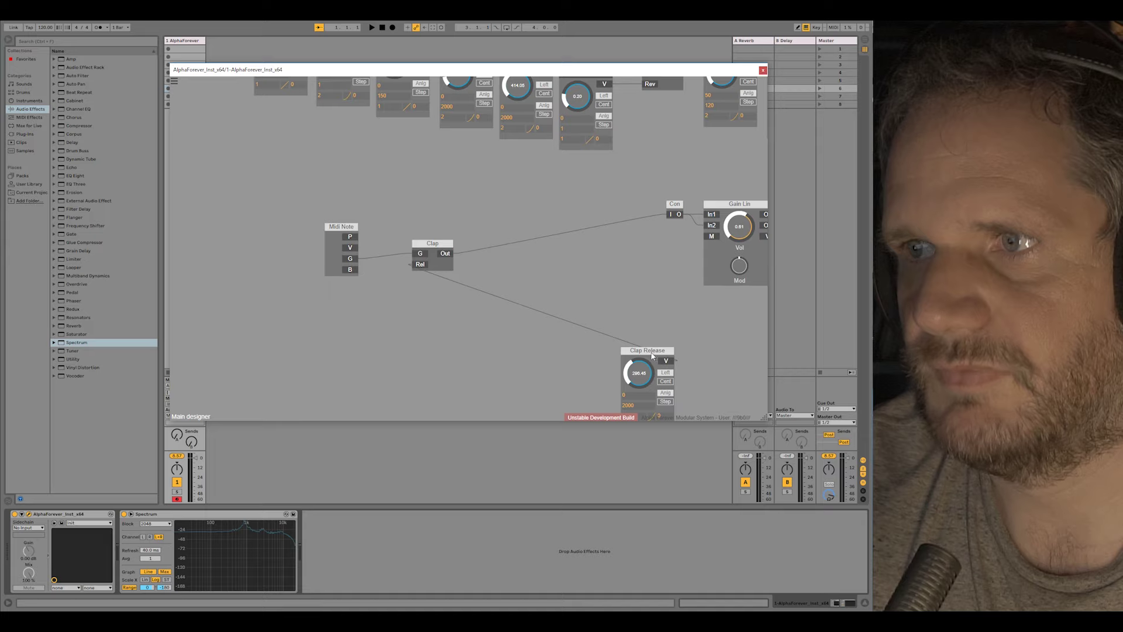
left_click_drag(653, 356, 354, 300)
left_click_drag(349, 233, 232, 225)
left_click_drag(351, 296, 297, 254)
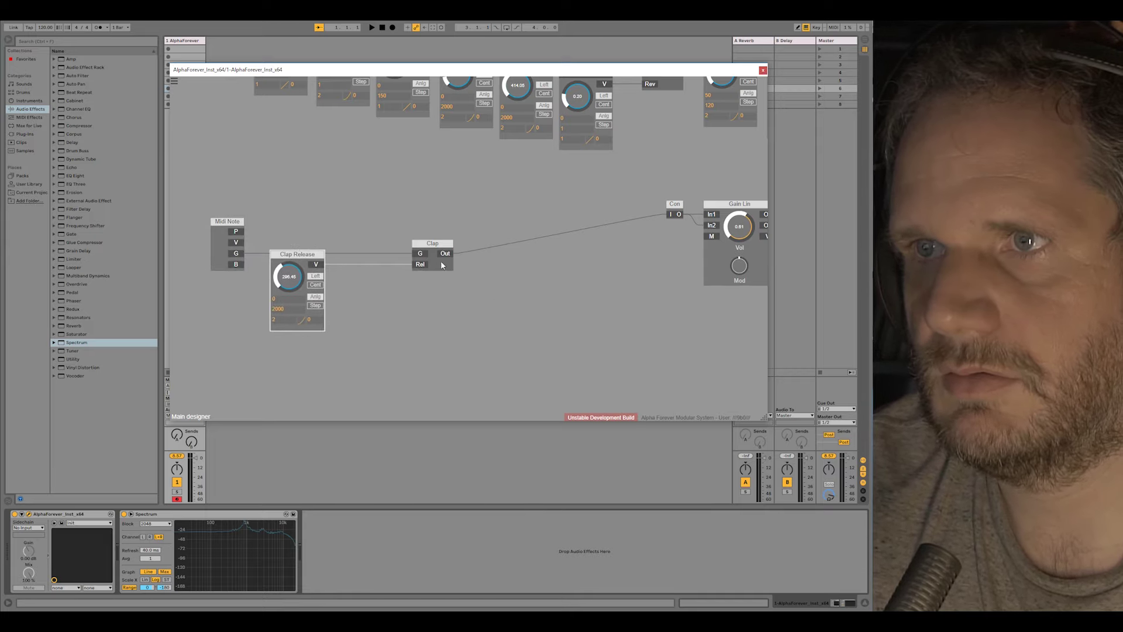
Inside Clap, replace the frequency knob feeding Hz>Pitch with an input named Brg and return to the main designer.
double_click(442, 265)
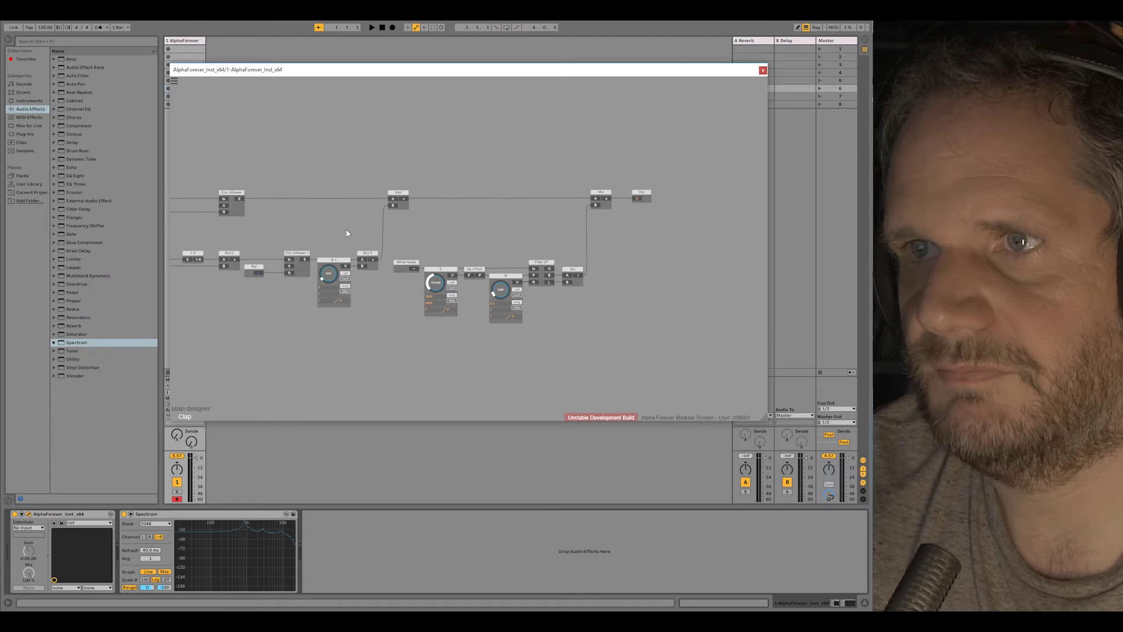
left_click(444, 270)
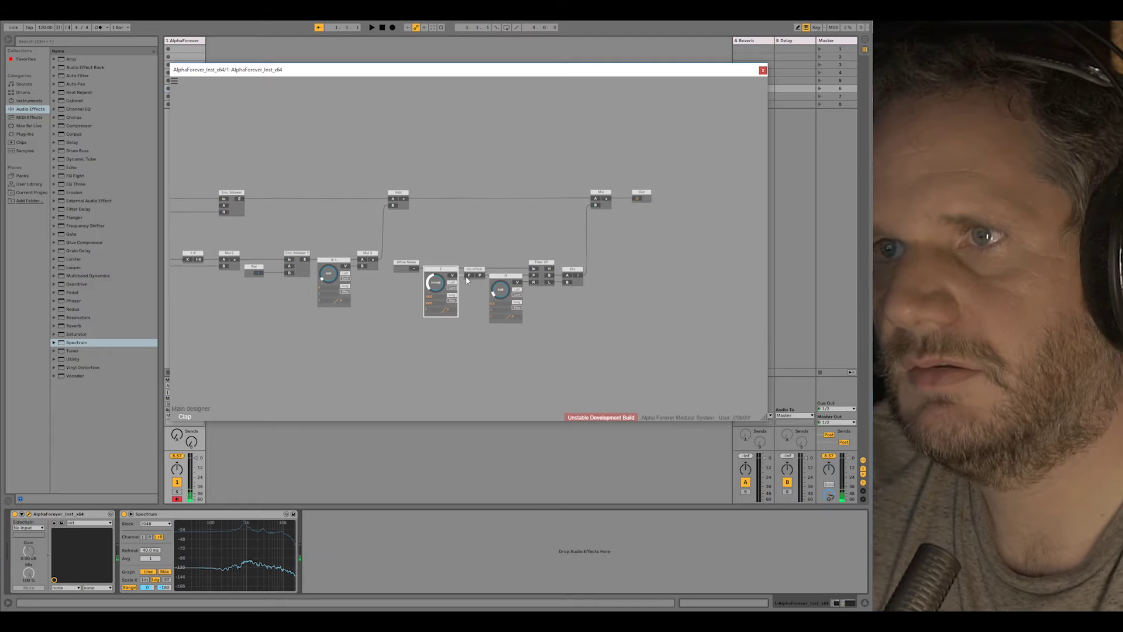
key("Delete")
key("i")
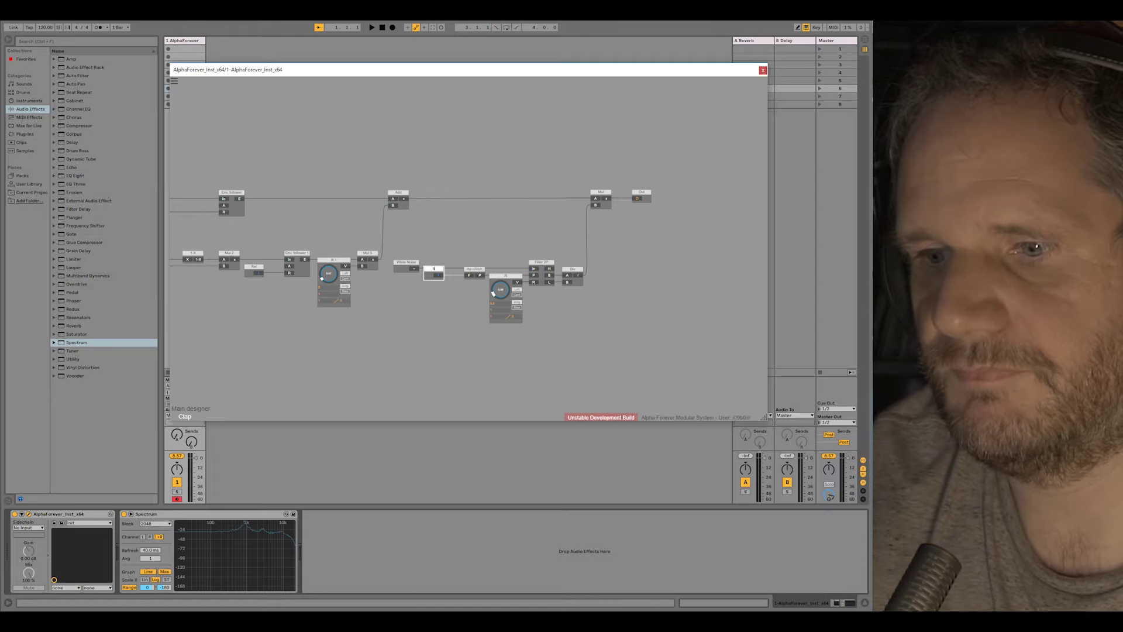
double_click(452, 230)
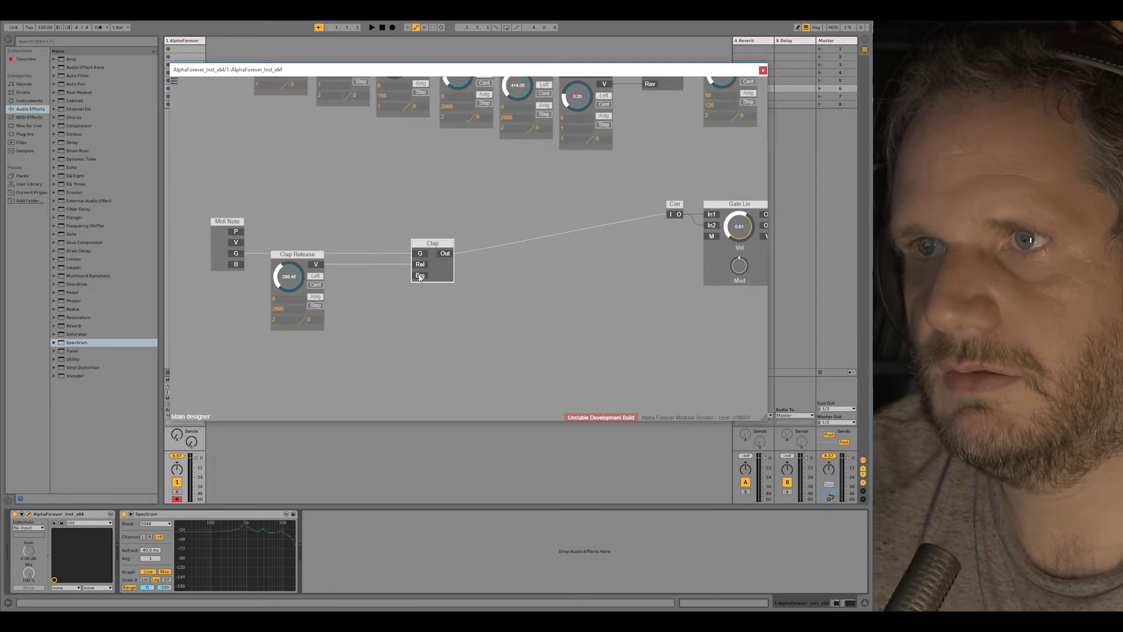
Add a knob to Clap's Brg input, place it beside Clap Release and set its range from 1000 to 3000.
key("k")
left_click_drag(380, 267, 365, 267)
double_click(357, 312)
type("50")
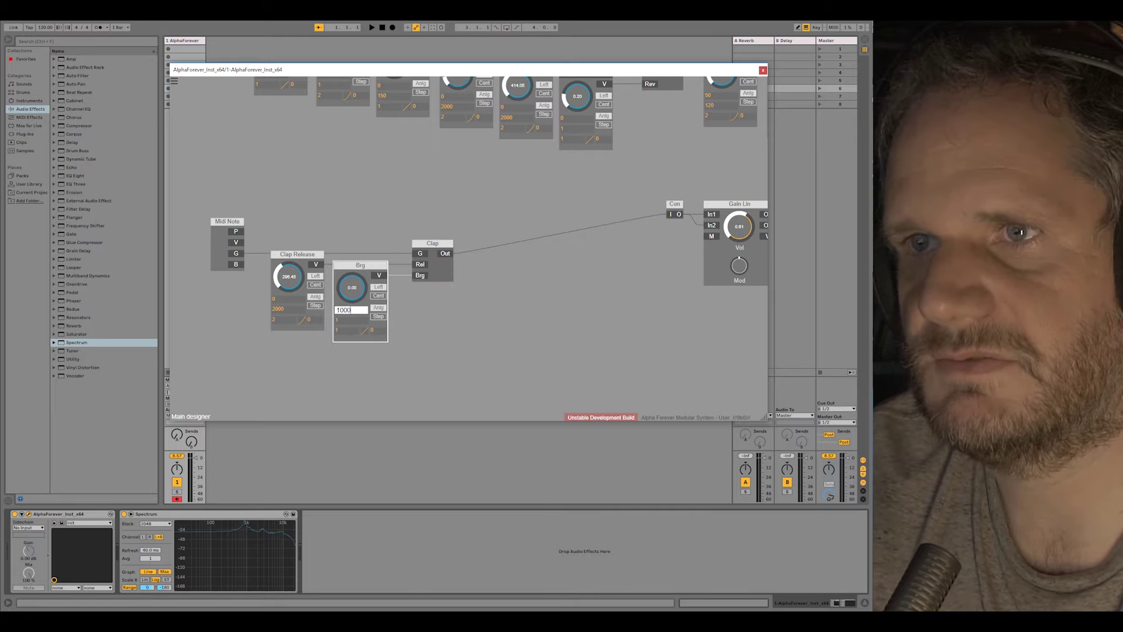
double_click(347, 320)
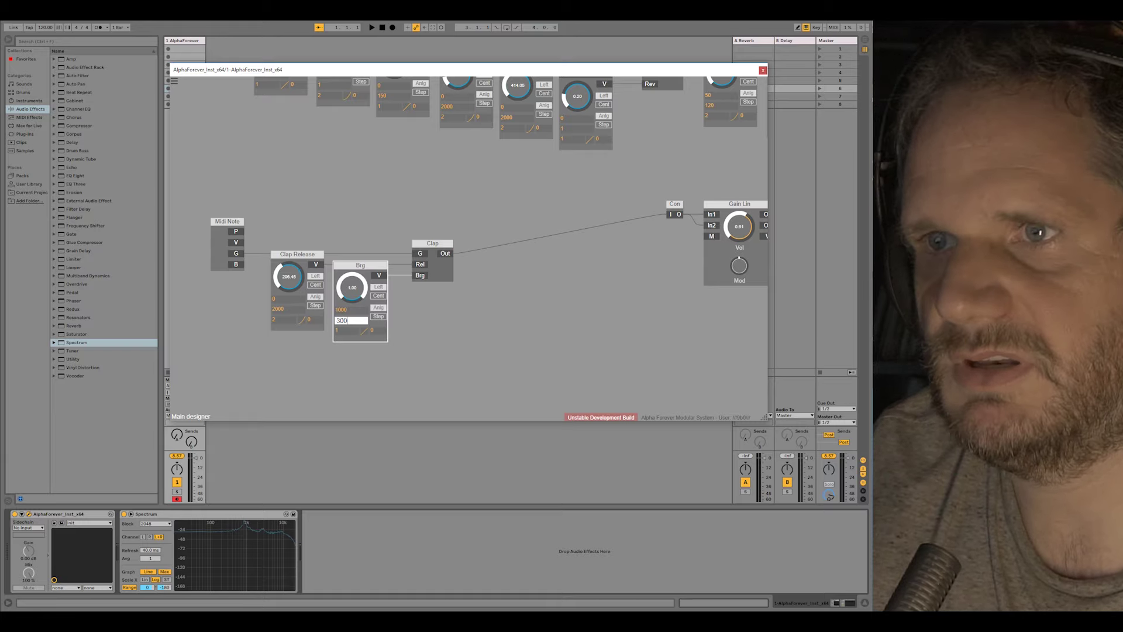
key("Return")
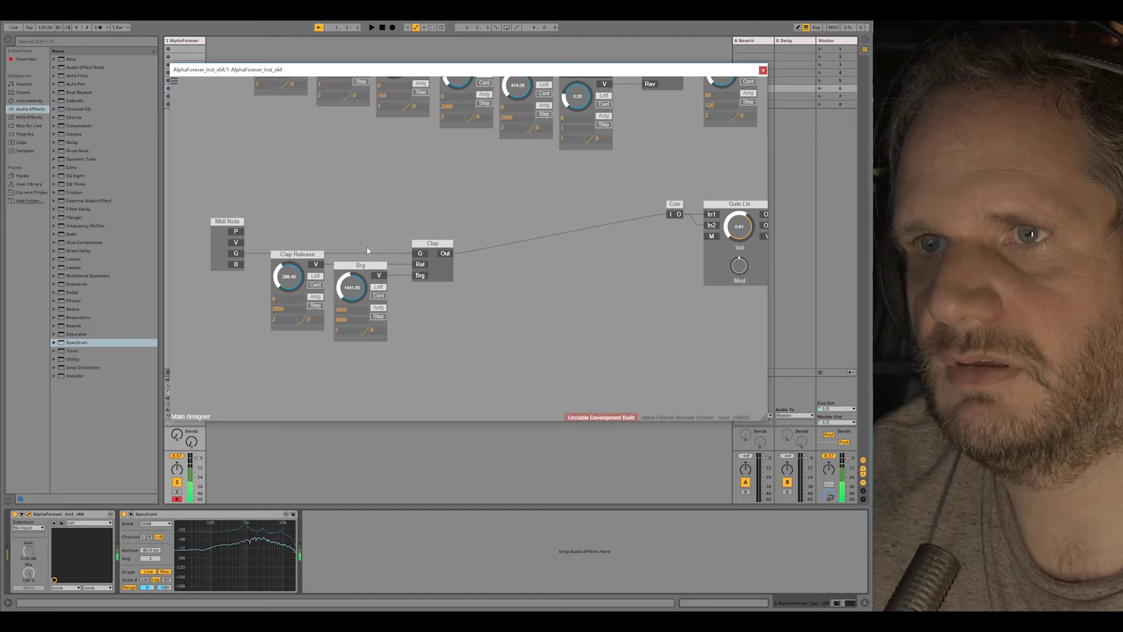
Move the filter's R knob out of Clap into the main designer beside Brg, leaving an input in its place.
left_click(444, 275)
double_click(445, 275)
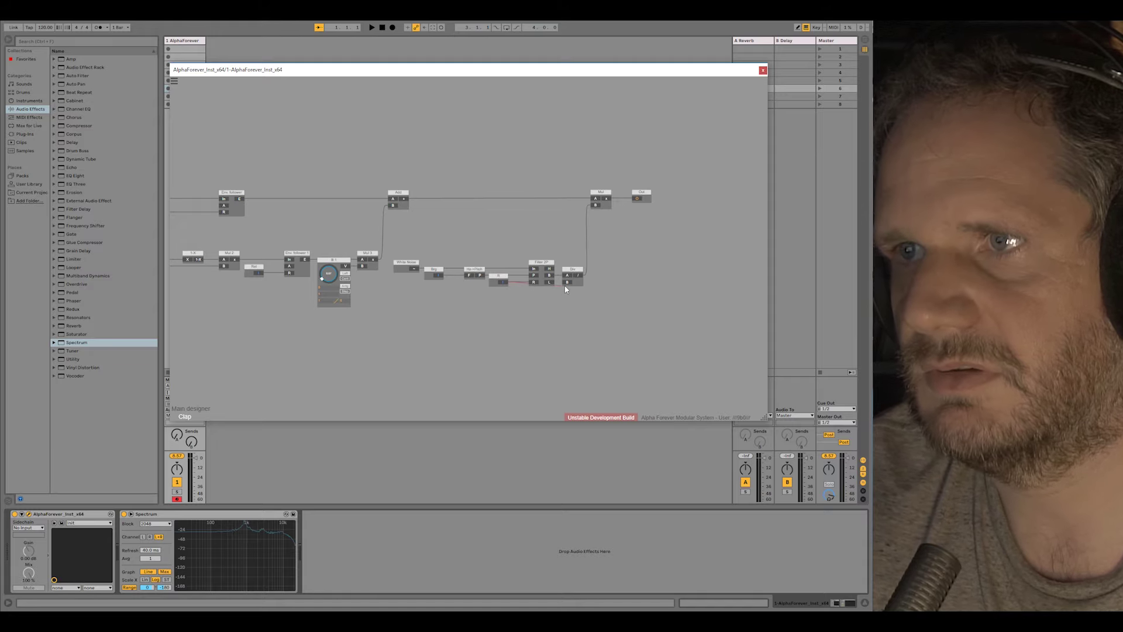
double_click(467, 317)
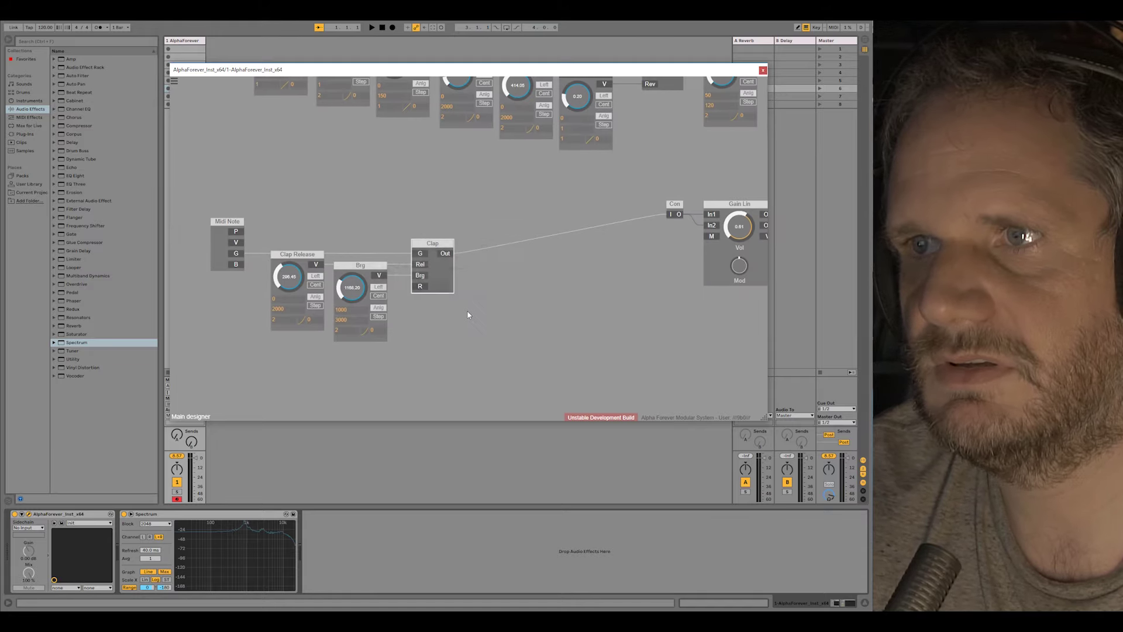
scroll(466, 317, "down", 2)
scroll(471, 318, "down", 2)
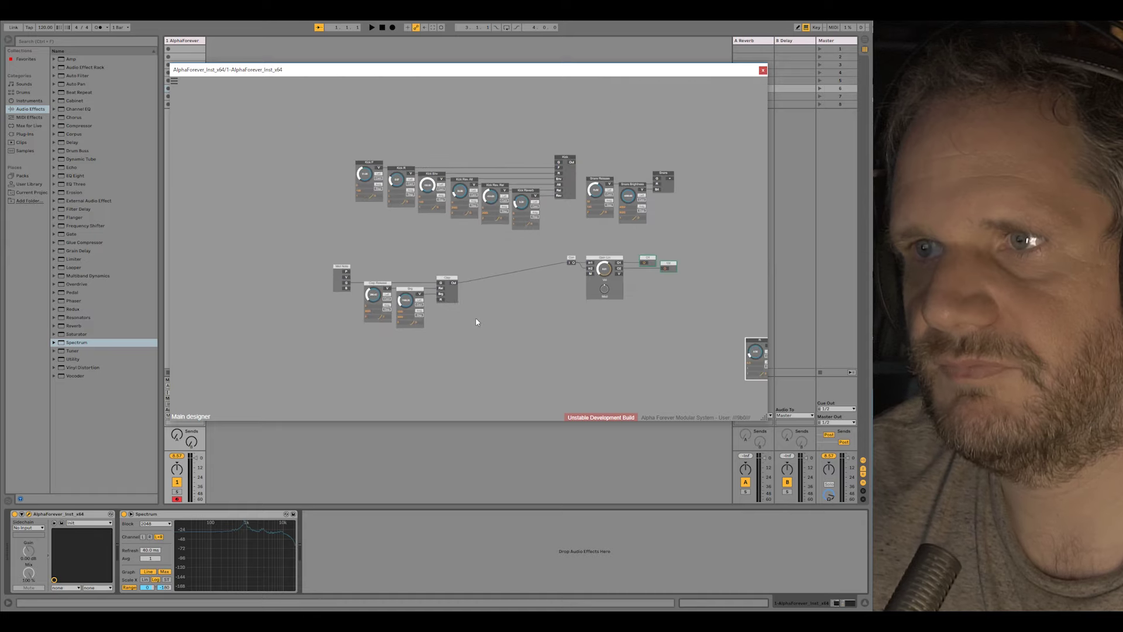
left_click_drag(753, 345, 450, 295)
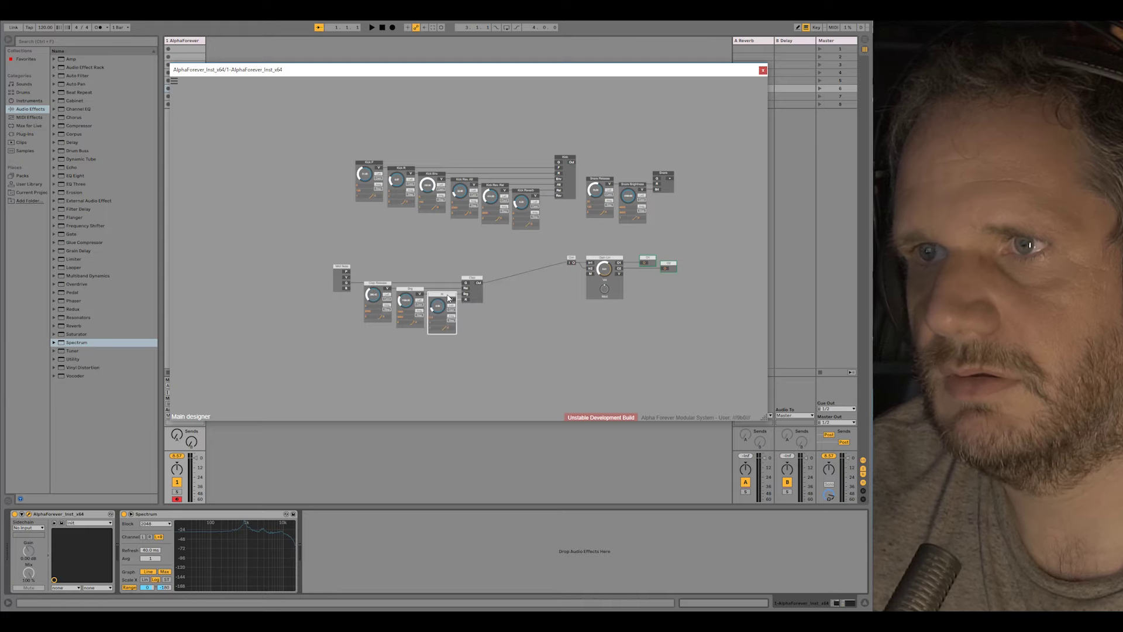
Name the moved R knob Character and rename the matching input inside Clap to Chr.
left_click(449, 277)
scroll(449, 278, "up", 2)
double_click(451, 300)
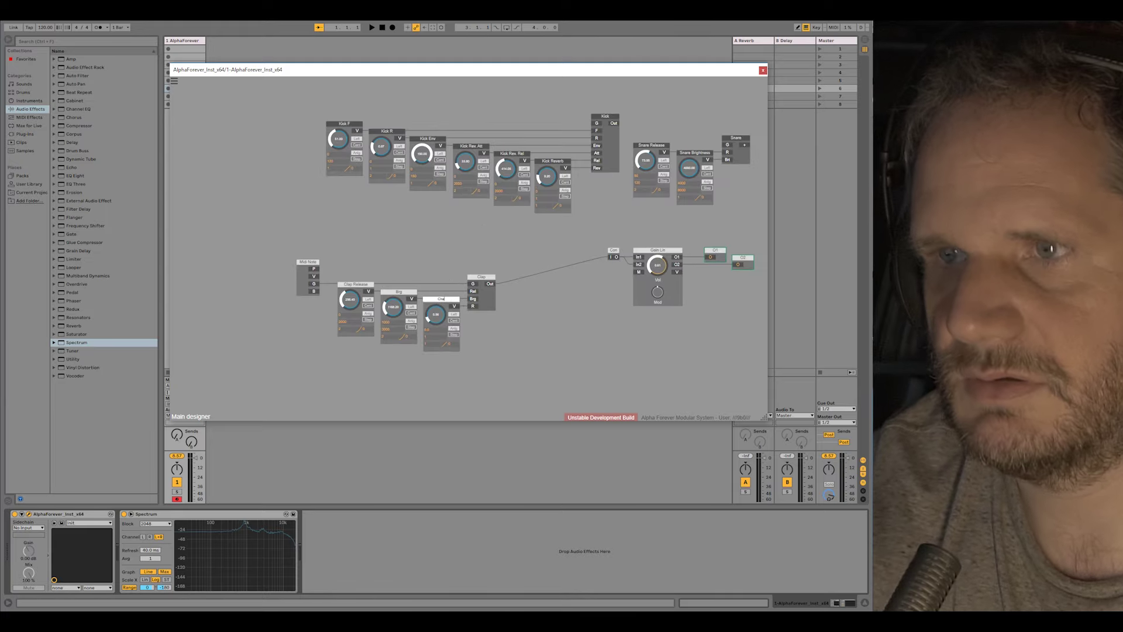
left_click(439, 238)
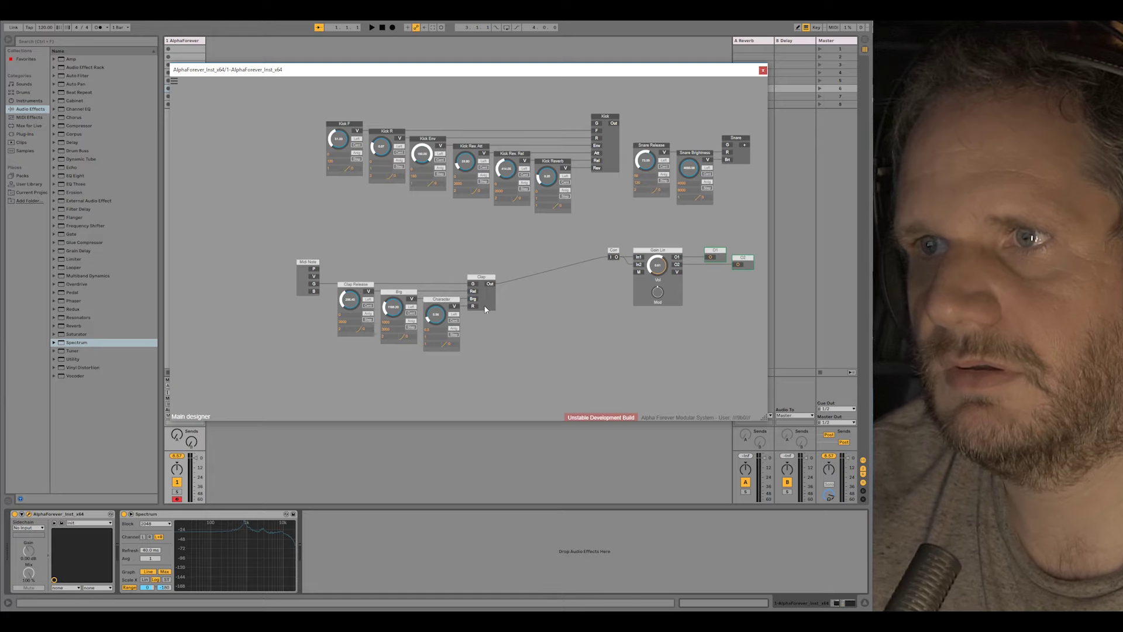
double_click(486, 303)
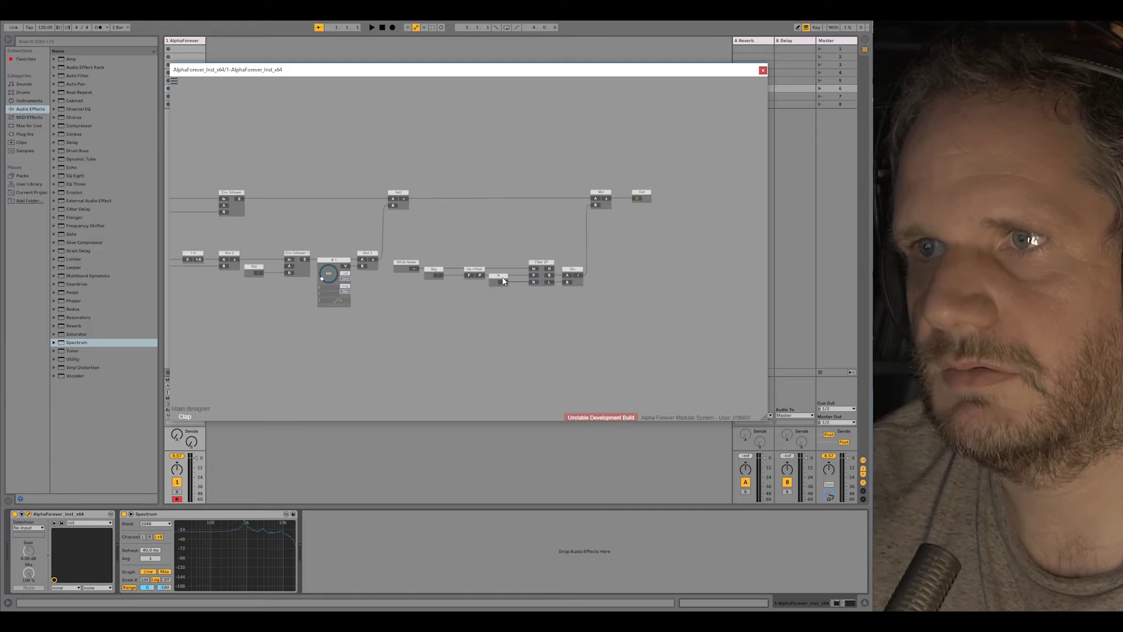
double_click(508, 247)
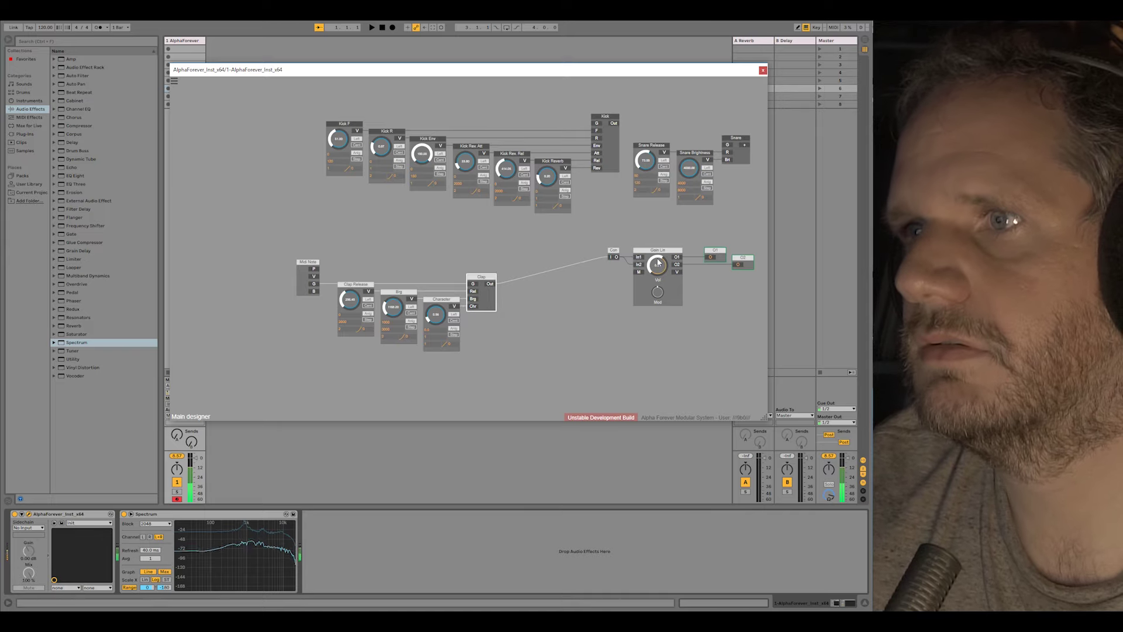
Disconnect Clap from Midi Note and Con, and park it with its three knobs above the Kick group.
scroll(408, 247, "down", 1)
scroll(407, 247, "down", 1)
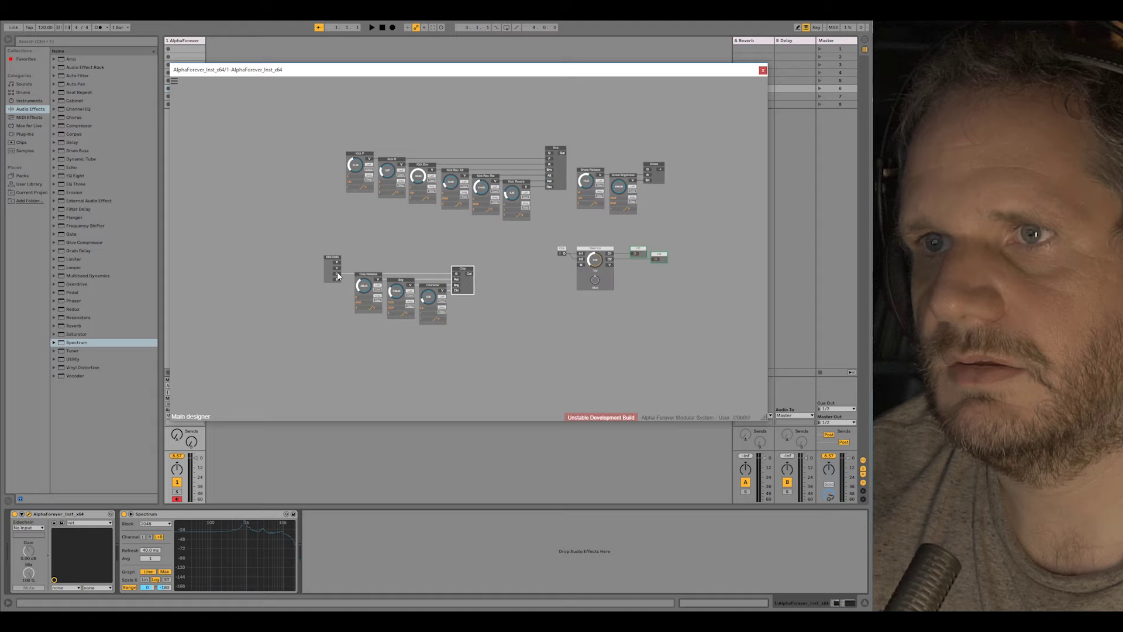
left_click_drag(355, 262, 481, 336)
left_click_drag(468, 271, 562, 94)
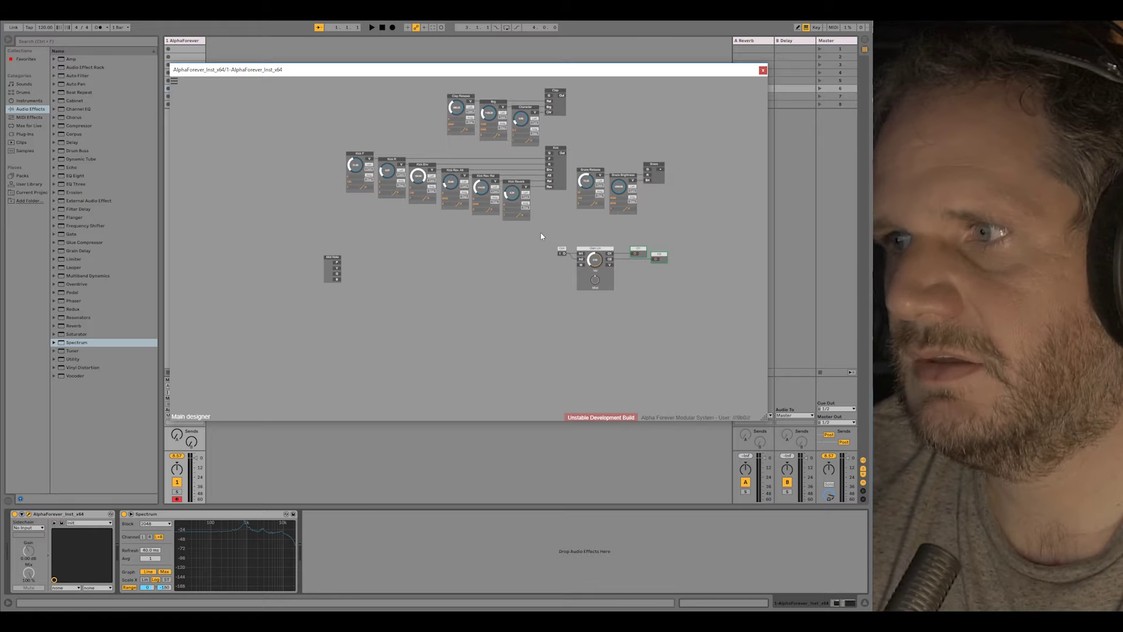
Duplicate the Snare module, place the copy between Midi Note and Con, and name it Rim.
scroll(500, 247, "up", 1)
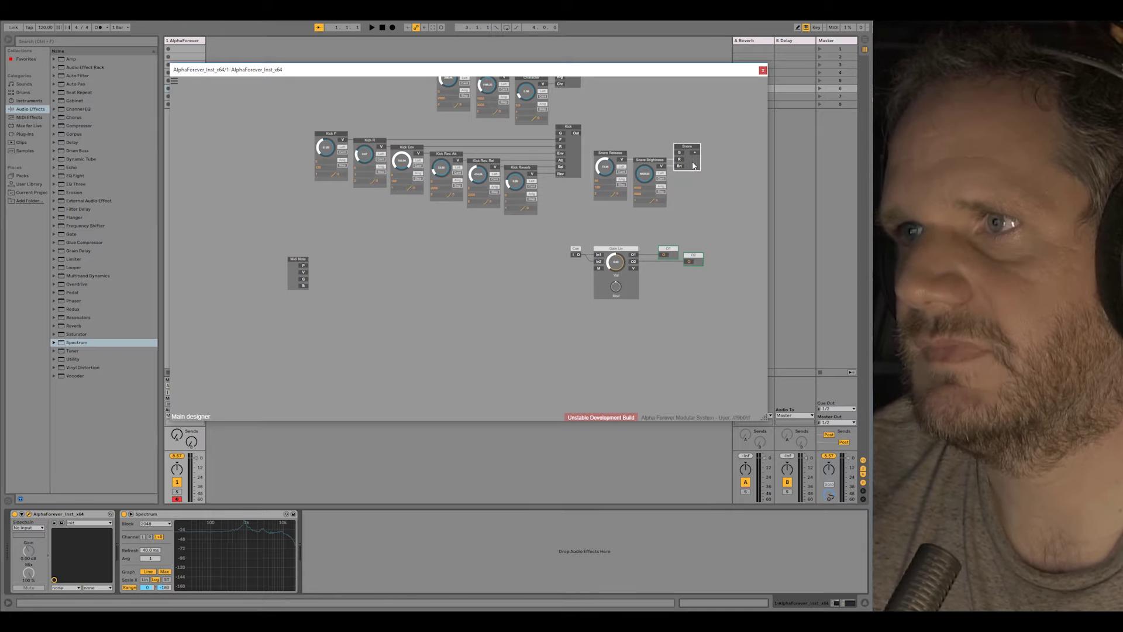
key("ctrl+v")
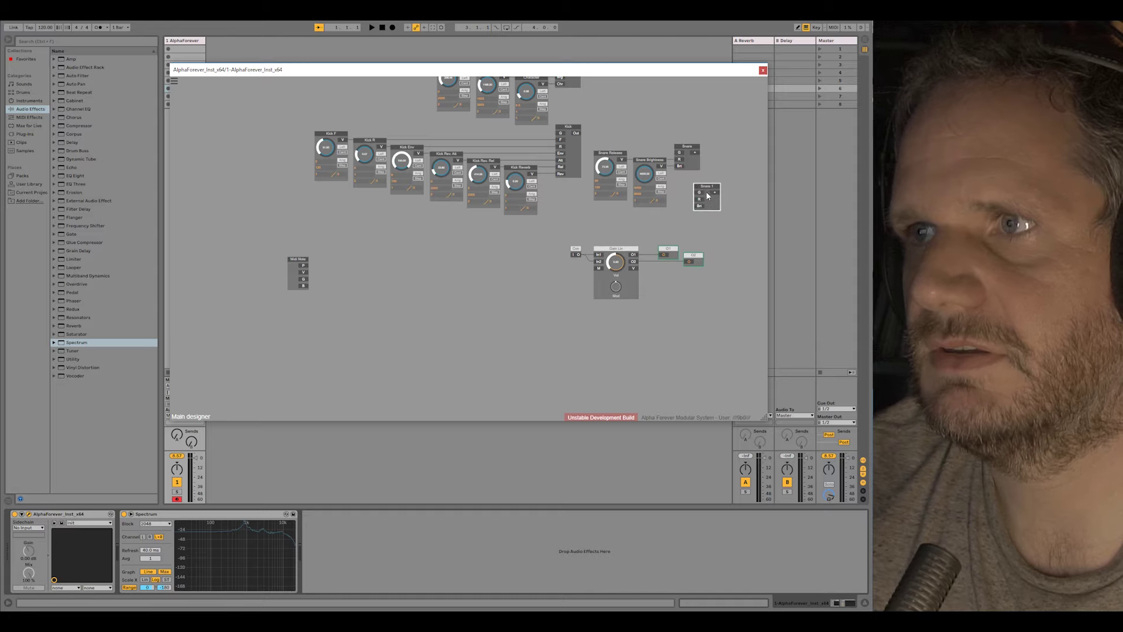
left_click_drag(707, 189, 428, 275)
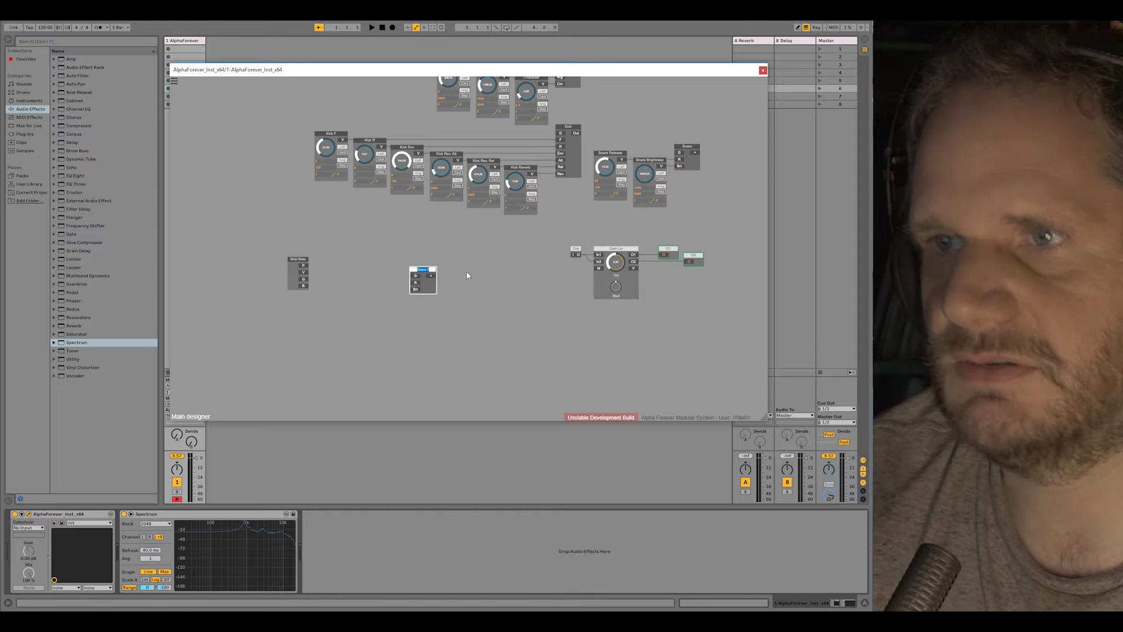
type("C")
type("ims")
key("BackSpace")
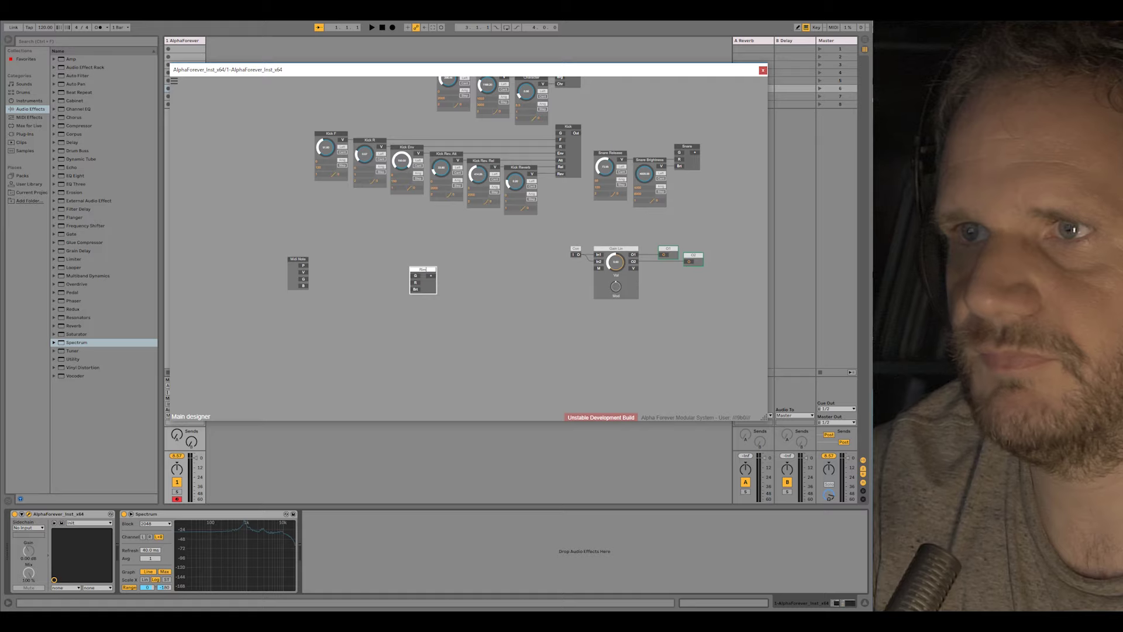
left_click(494, 306)
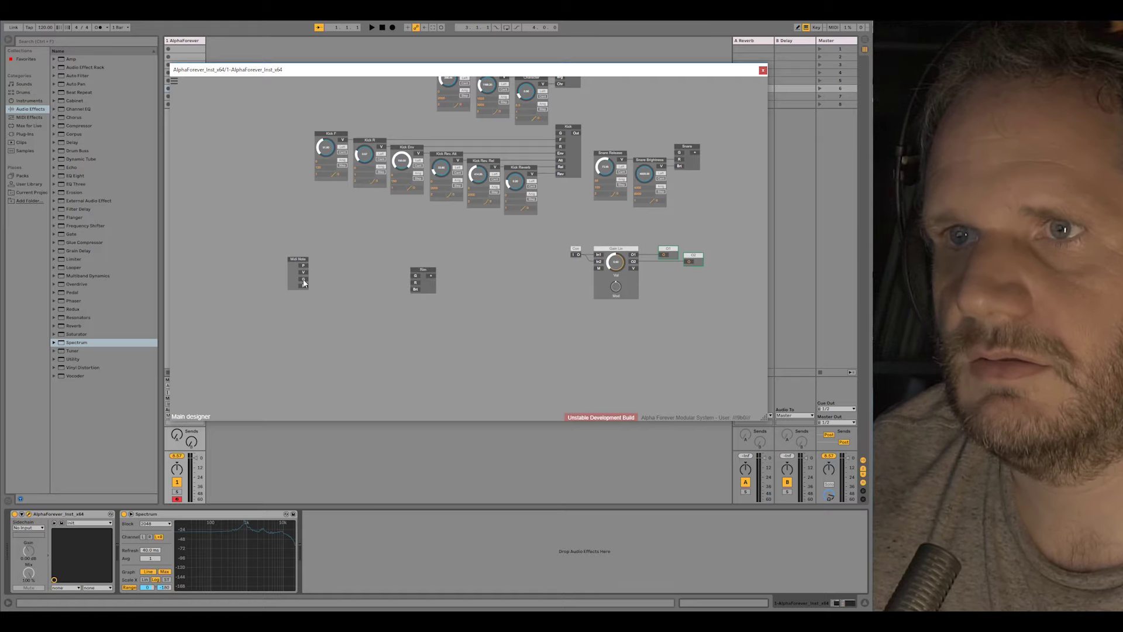
Connect Midi Note's G to Rim and Rim's output to Con, and line up Midi Note and Rim with Con.
left_click_drag(408, 277, 415, 278)
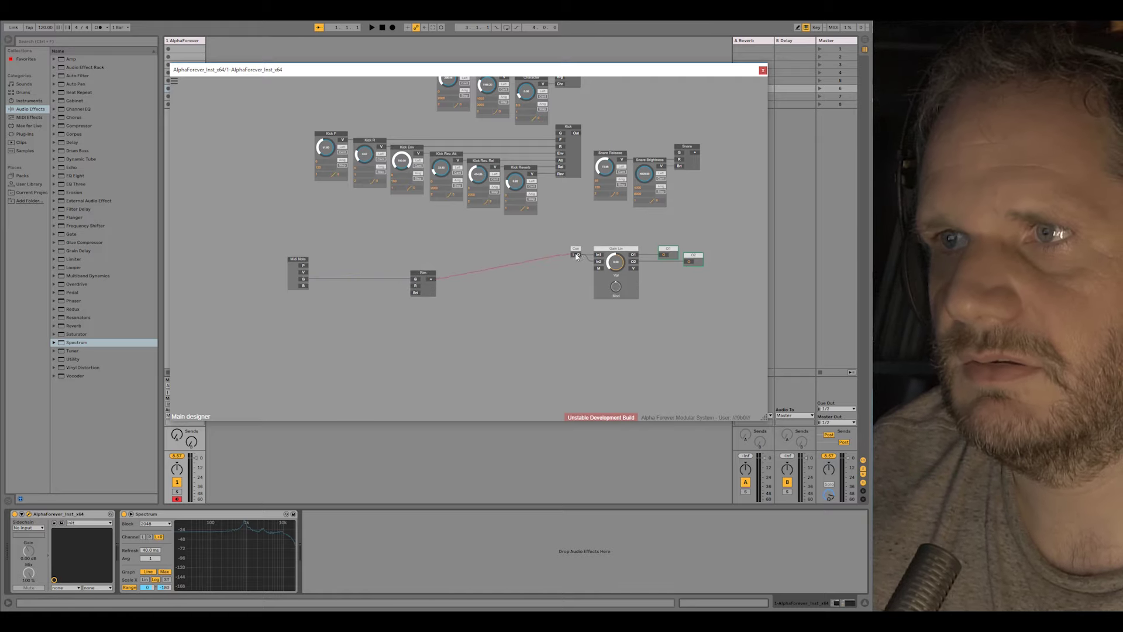
left_click_drag(576, 256, 575, 256)
left_click_drag(482, 321, 283, 252)
left_click_drag(426, 273, 426, 249)
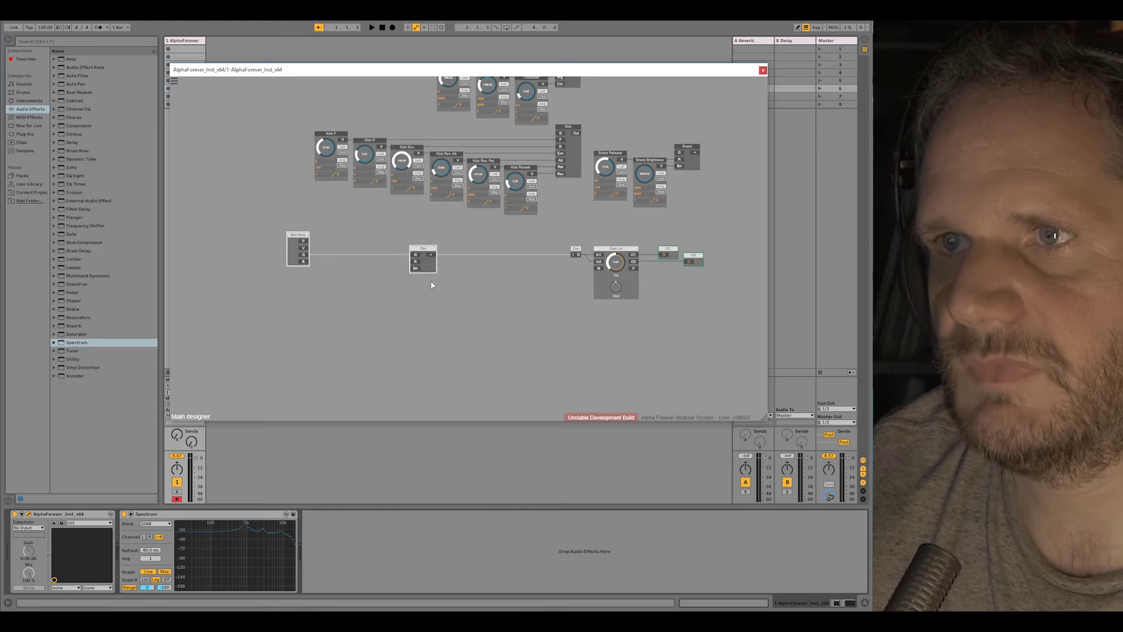
left_click(432, 285)
Open the Rim module and delete its Env follower together with the R input.
double_click(422, 259)
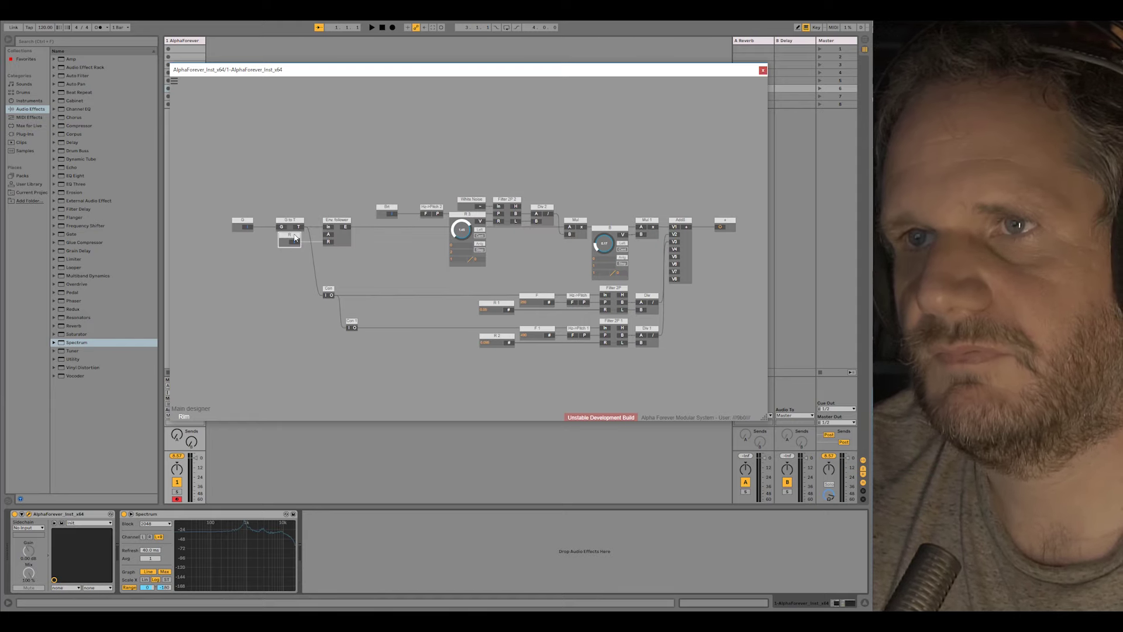
key("Delete")
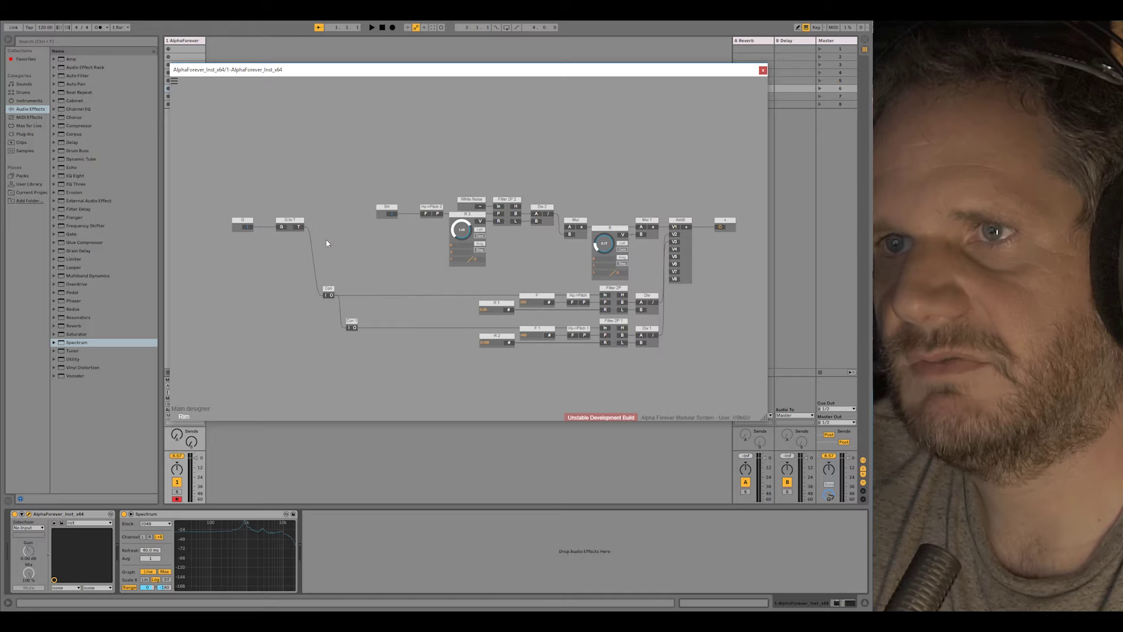
Duplicate the second filter chain, from its R constant to its Div module, and place the copy directly beneath it.
left_click_drag(301, 283, 390, 367)
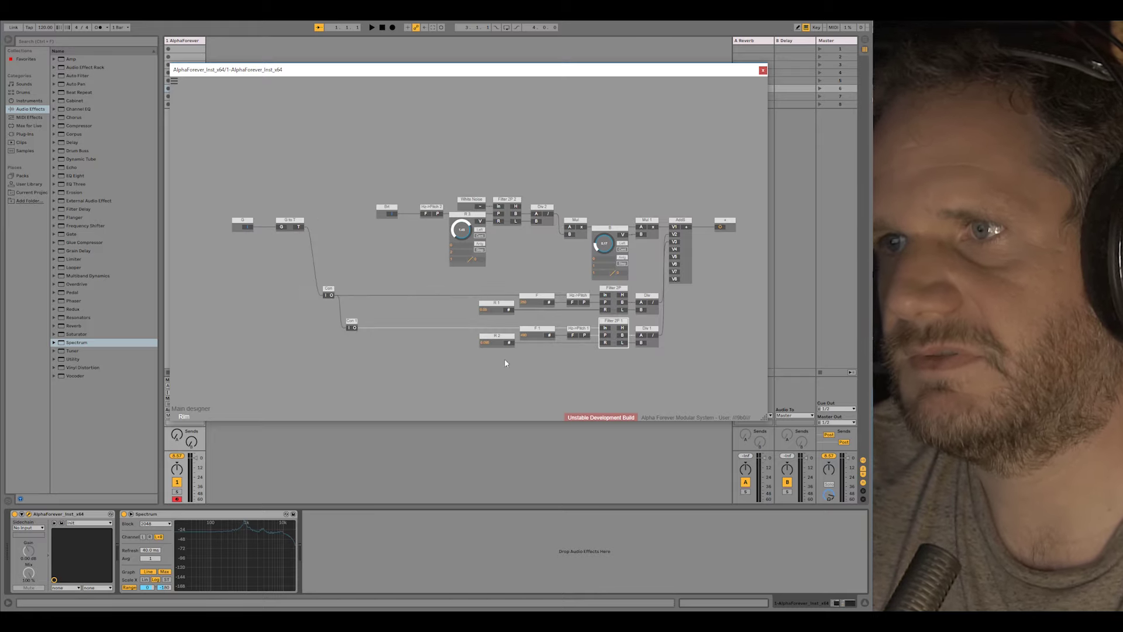
left_click_drag(478, 367, 708, 304)
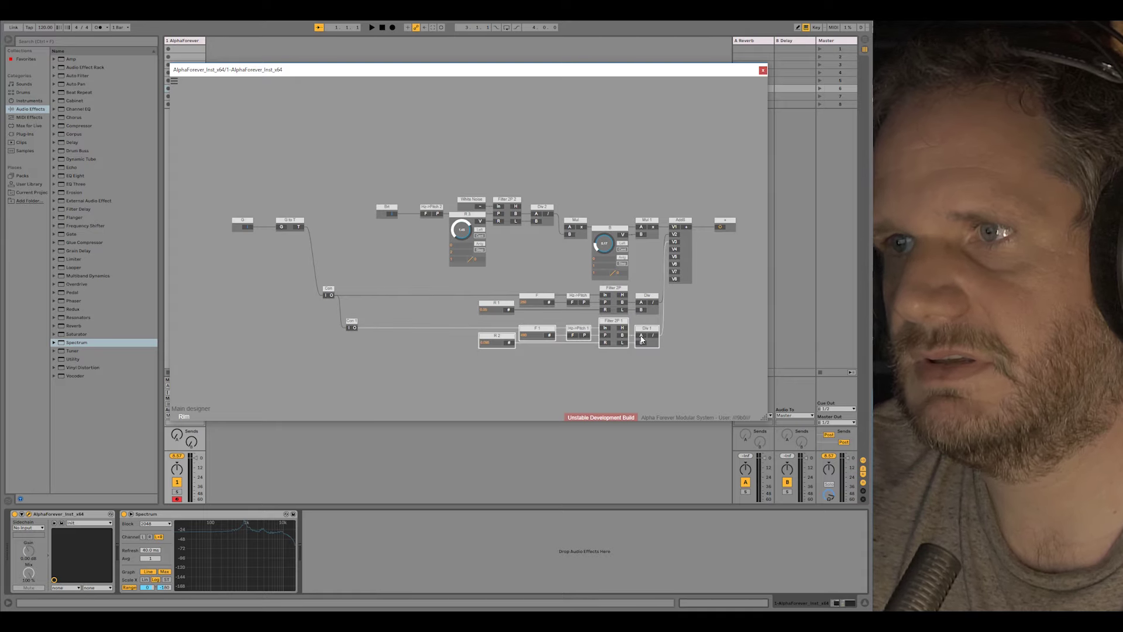
key("ctrl+d")
left_click_drag(635, 366, 610, 358)
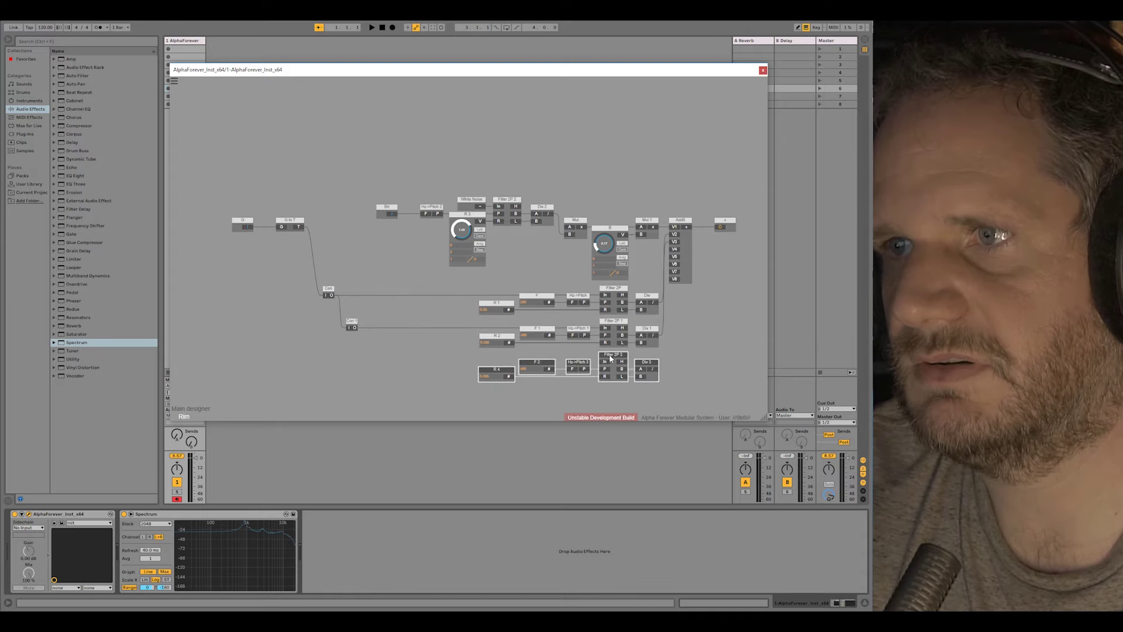
Feed the third filter chain from a new Con node branching off the second one, and connect its output to Add8.
left_click(404, 324)
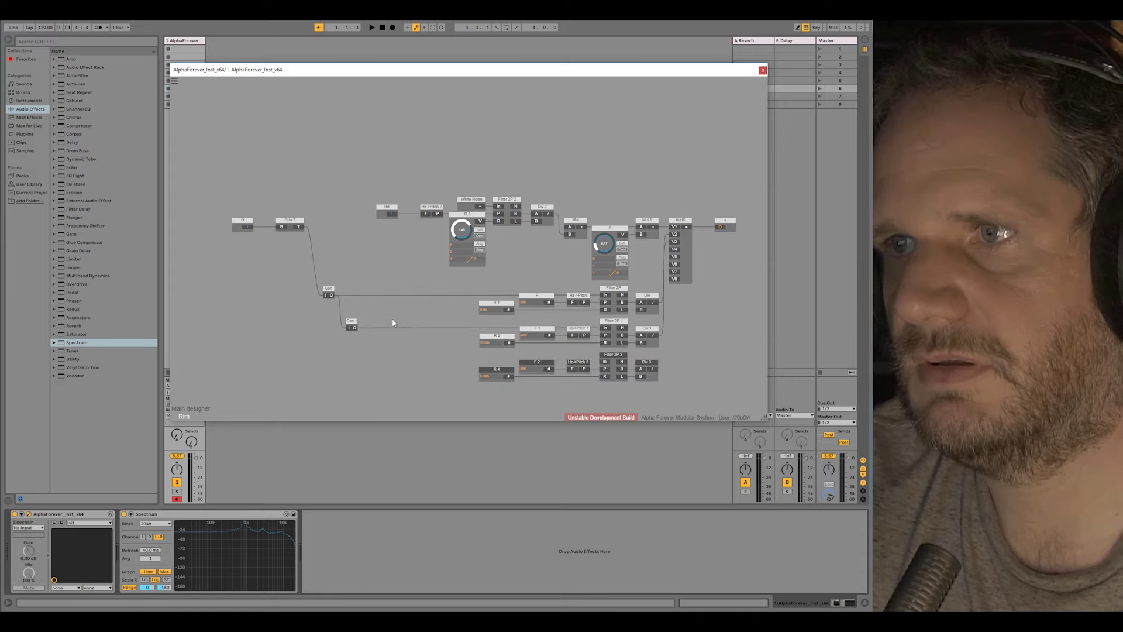
left_click_drag(596, 359, 383, 349)
right_click(607, 361)
left_click(686, 382)
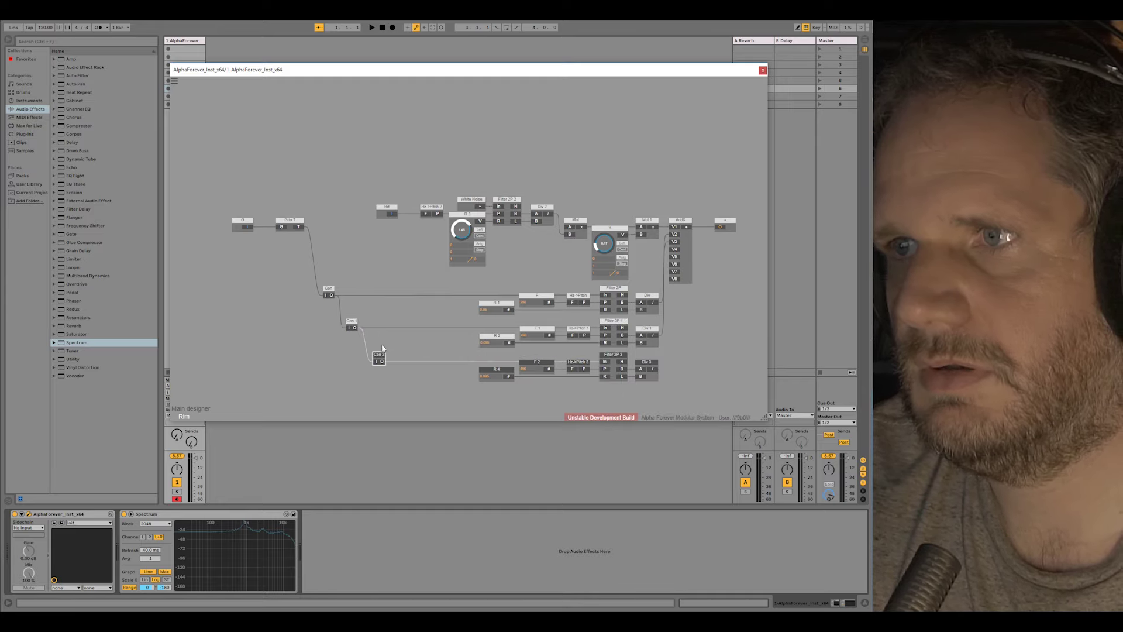
left_click(714, 347)
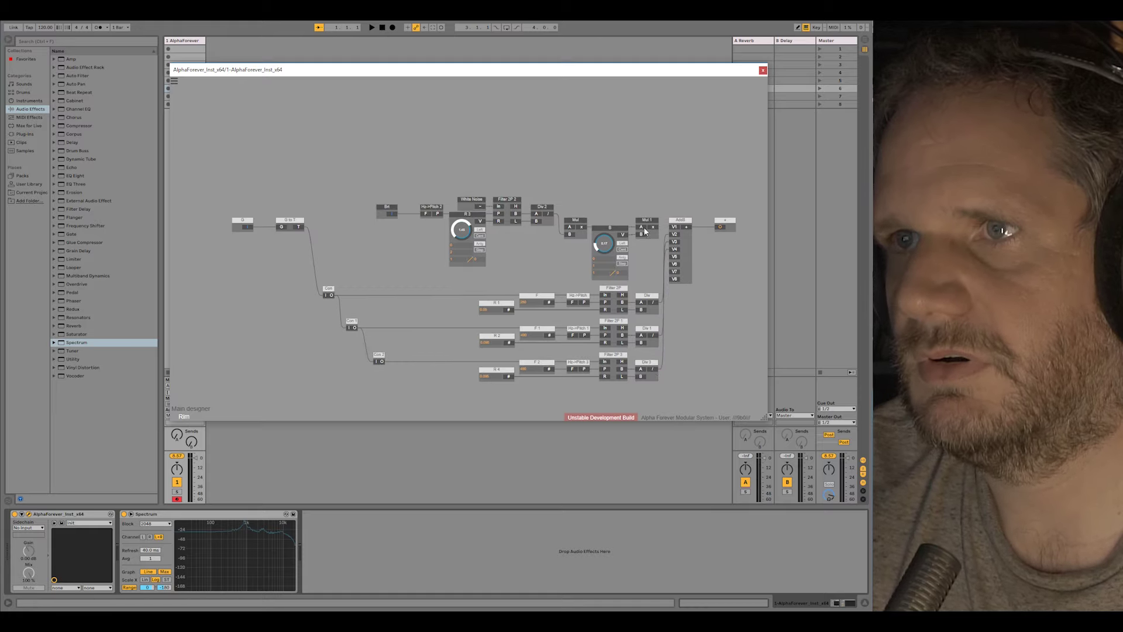
Adjust the R resonance constants of the three filter chains in Rim.
left_click_drag(603, 193, 514, 162)
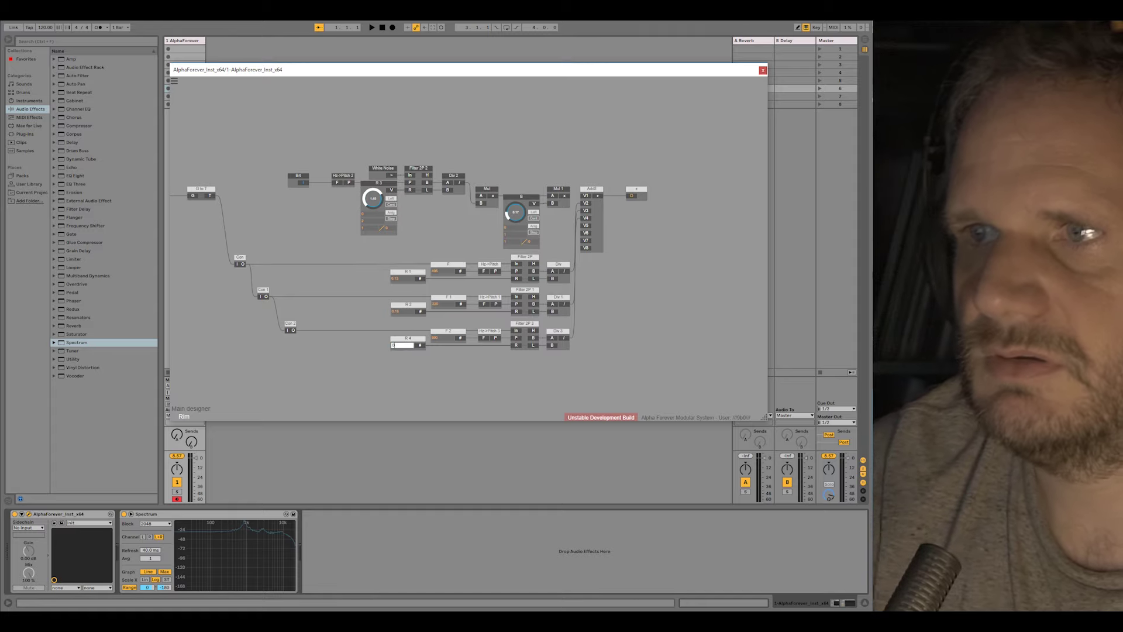
key("Return")
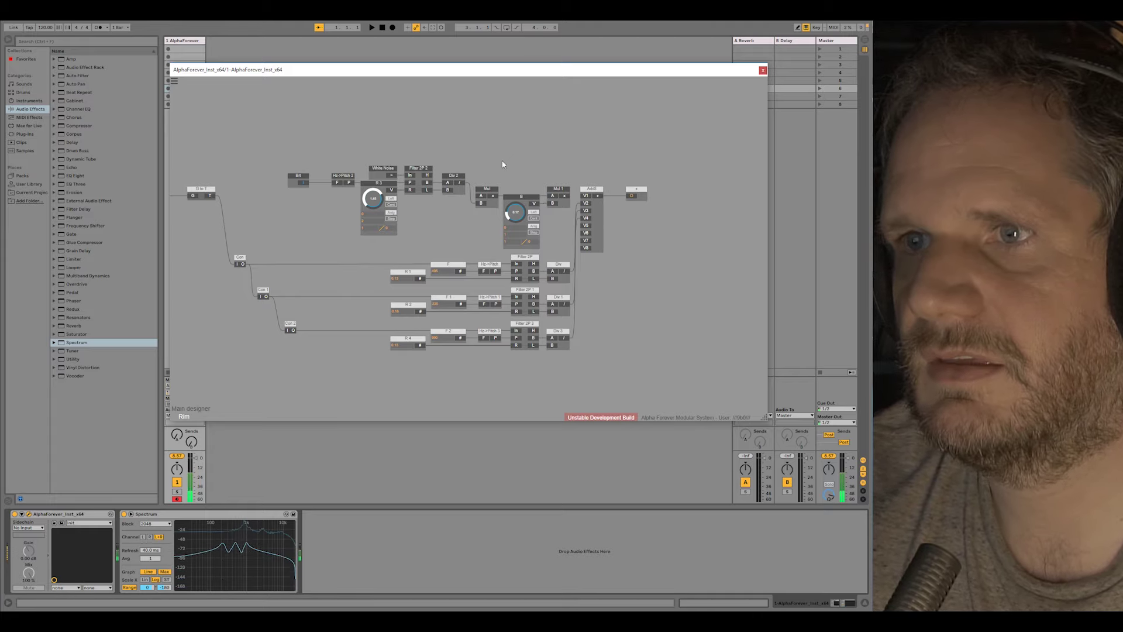
Delete the unconnected white noise branch from Rim, including its brightness input, filter, knobs and Mul modules.
left_click_drag(278, 159, 590, 258)
left_click_drag(542, 116, 674, 126)
left_click_drag(410, 172, 706, 267)
key("Delete")
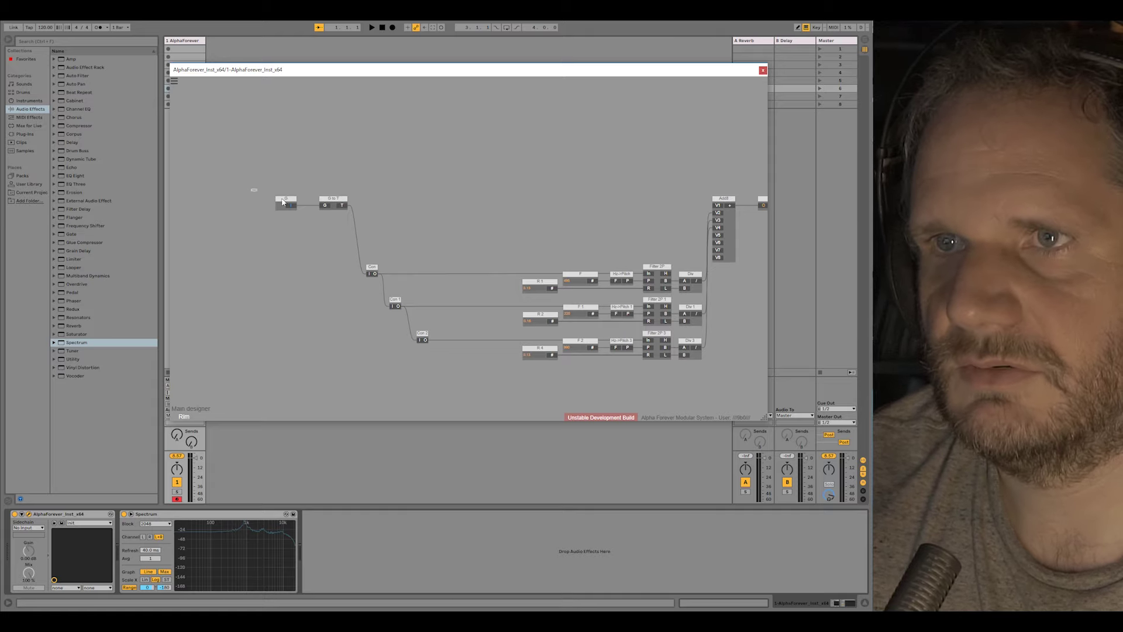
Move G and G to T down in Rim so they line up with the first Con node.
left_click_drag(282, 201, 341, 268)
left_click_drag(361, 200, 450, 160)
left_click_drag(445, 239, 444, 238)
left_click_drag(426, 227, 324, 226)
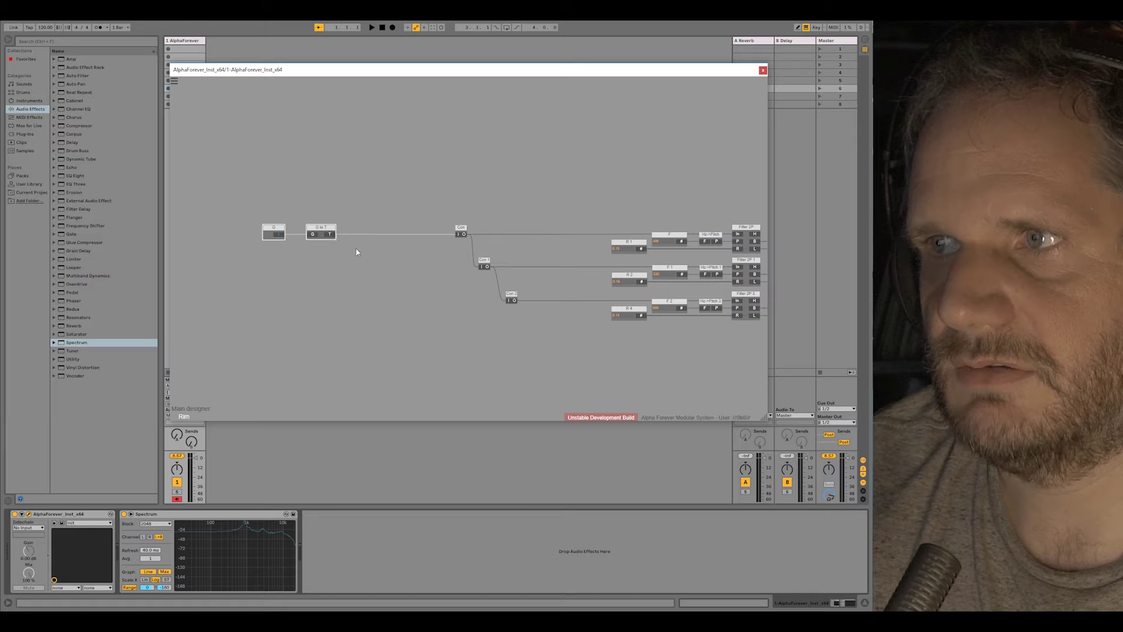
Insert an Add module on the trigger line between G to T and the first Con node, and place it beside Con.
left_click(357, 248)
scroll(363, 242, "up", 3)
right_click(319, 232)
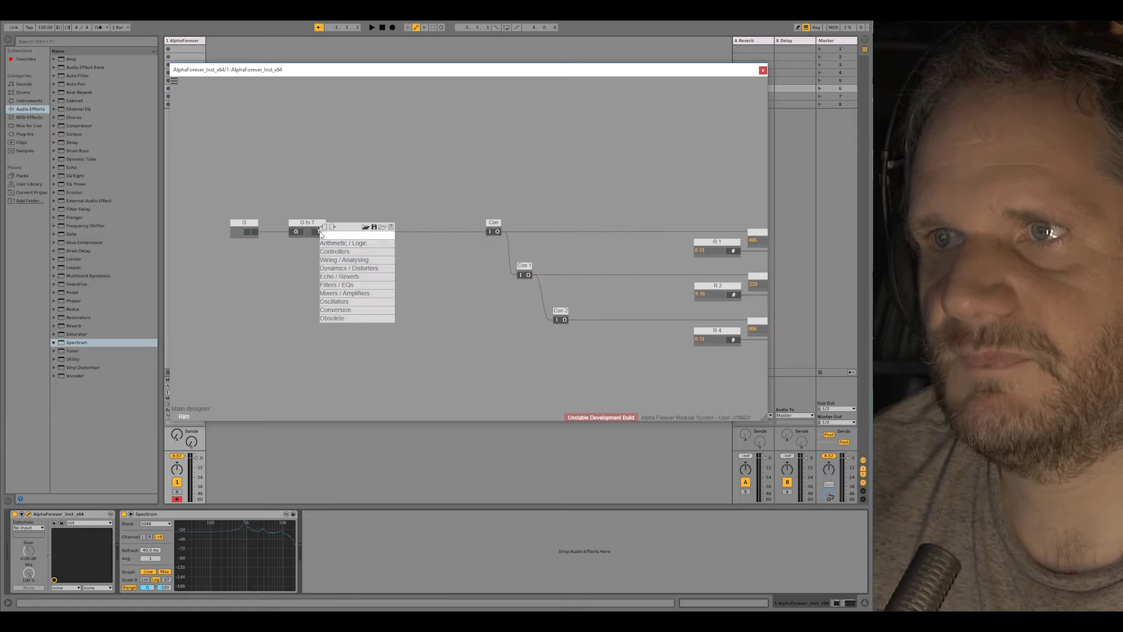
type("add")
key("Return")
left_click(383, 230)
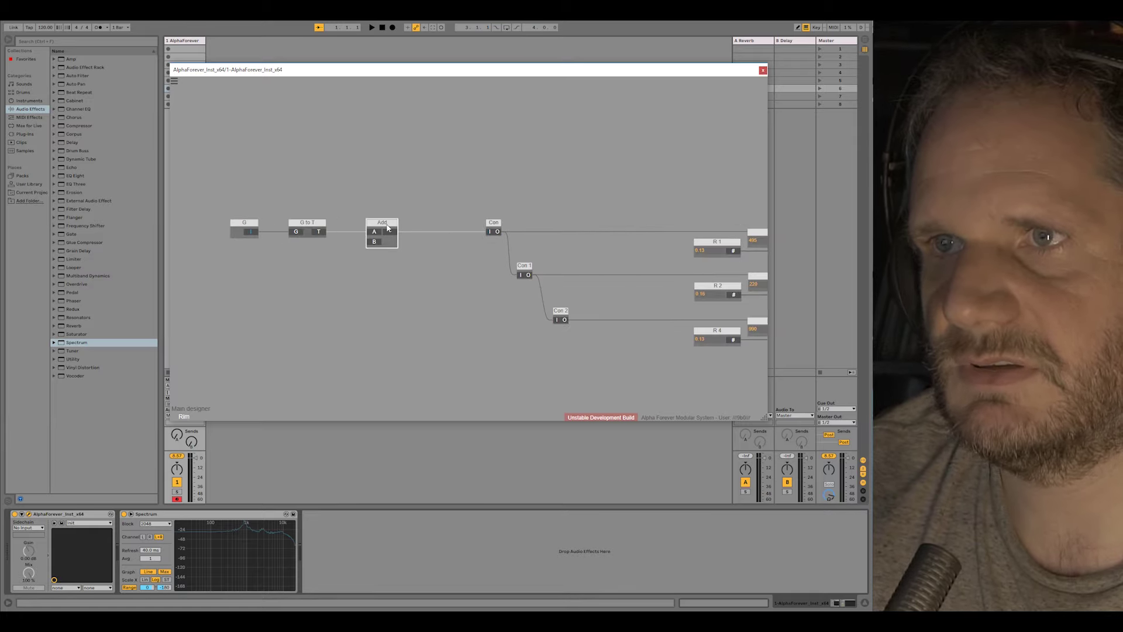
left_click_drag(387, 228, 462, 231)
Add an Env follower below the trigger line and feed its In from G to T's output.
right_click(361, 254)
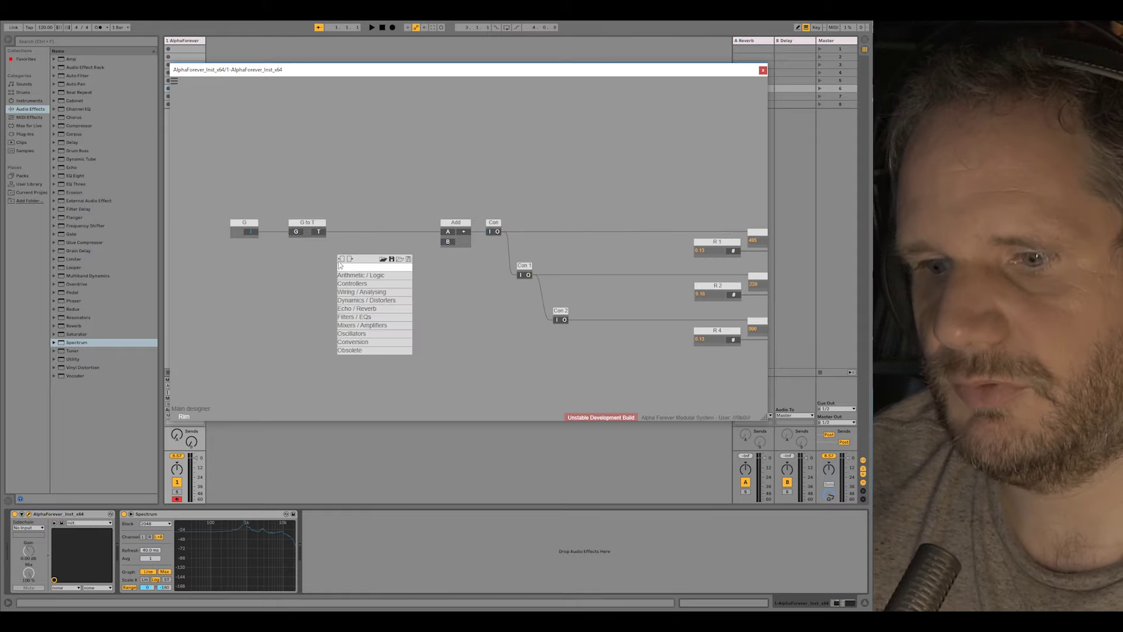
type("env")
left_click(446, 278)
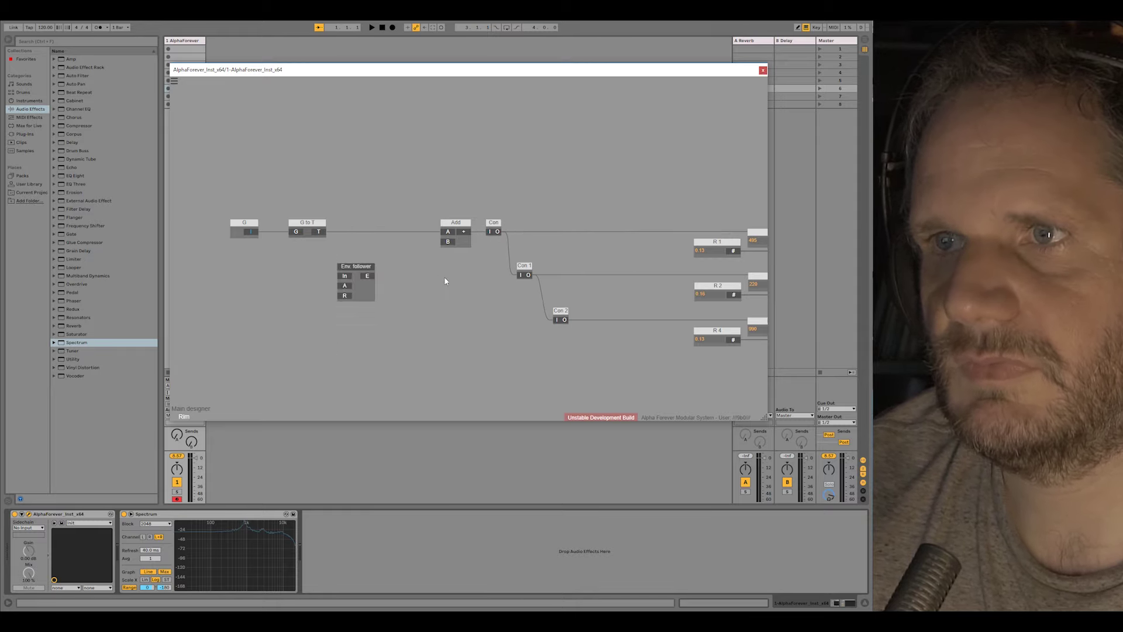
left_click_drag(346, 276, 361, 267)
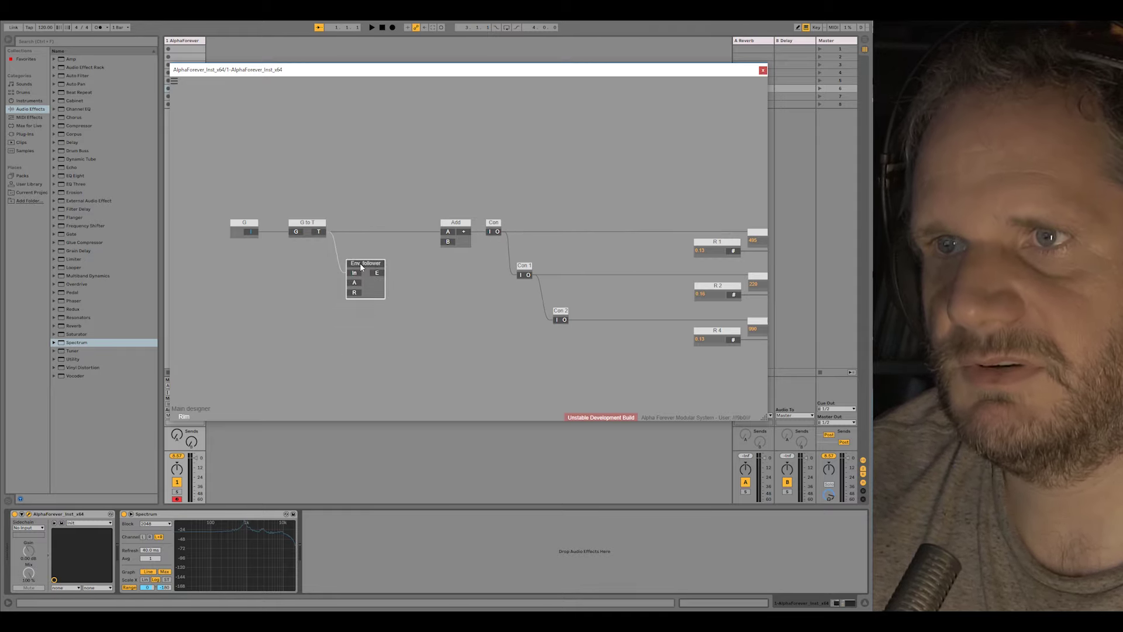
Add a Mul on the Env follower's output and feed its B input from a new White Noise module.
right_click(379, 275)
type("mul")
left_click(472, 285)
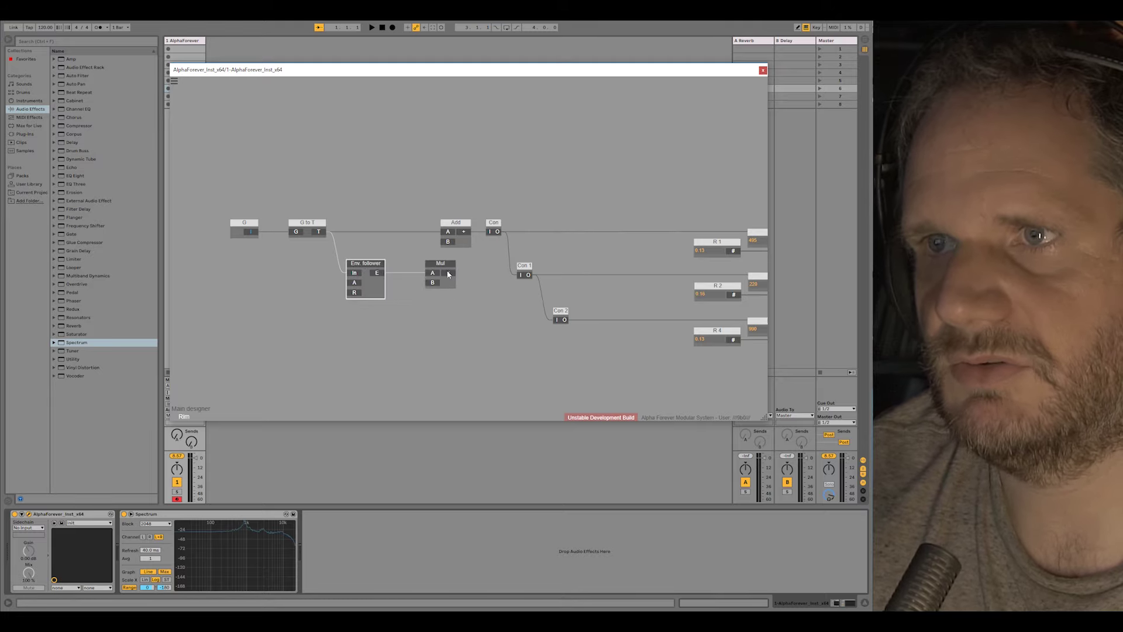
right_click(434, 287)
type("noi")
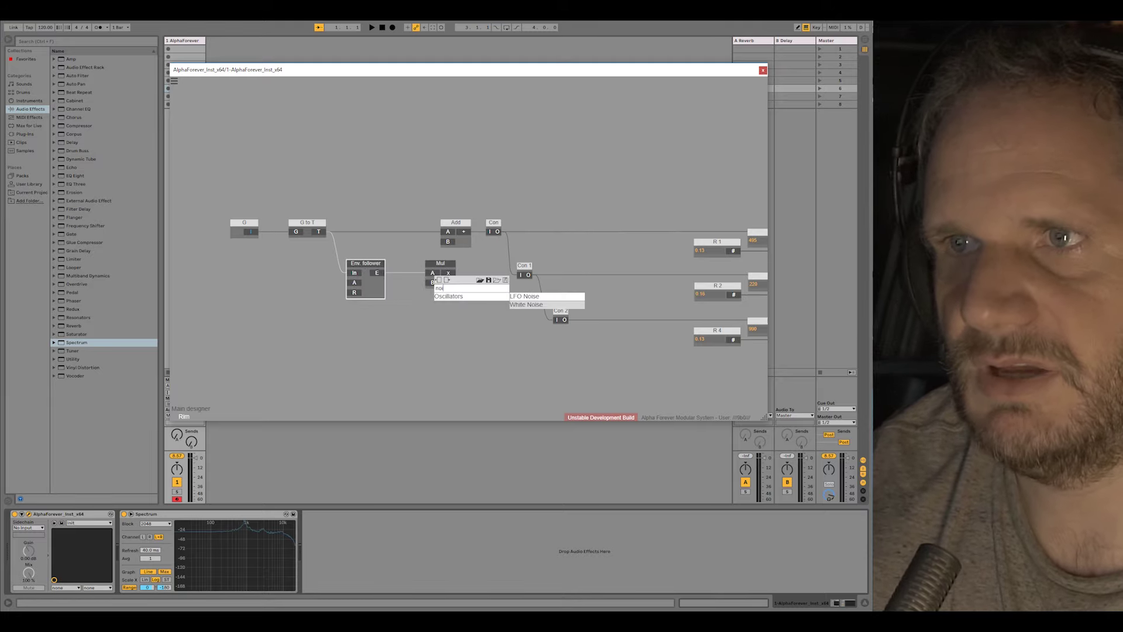
left_click(535, 304)
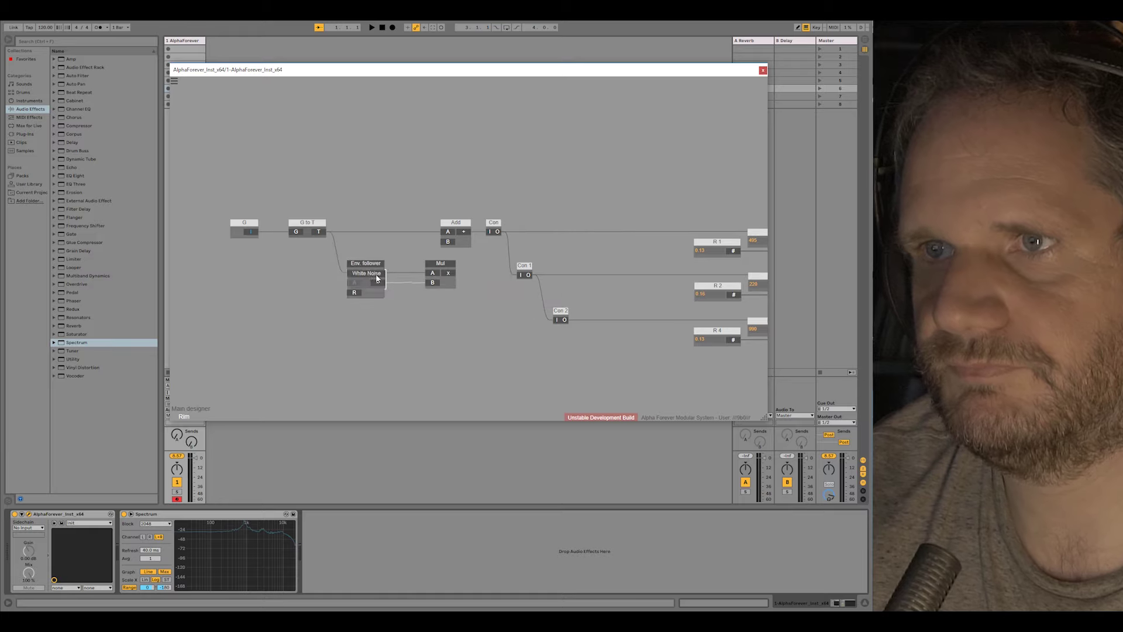
Spread out the noise branch by shifting G, G to T, Env follower, White Noise and Mul away from Add.
left_click_drag(372, 263, 323, 263)
left_click_drag(217, 198, 224, 223)
left_click_drag(311, 260, 255, 258)
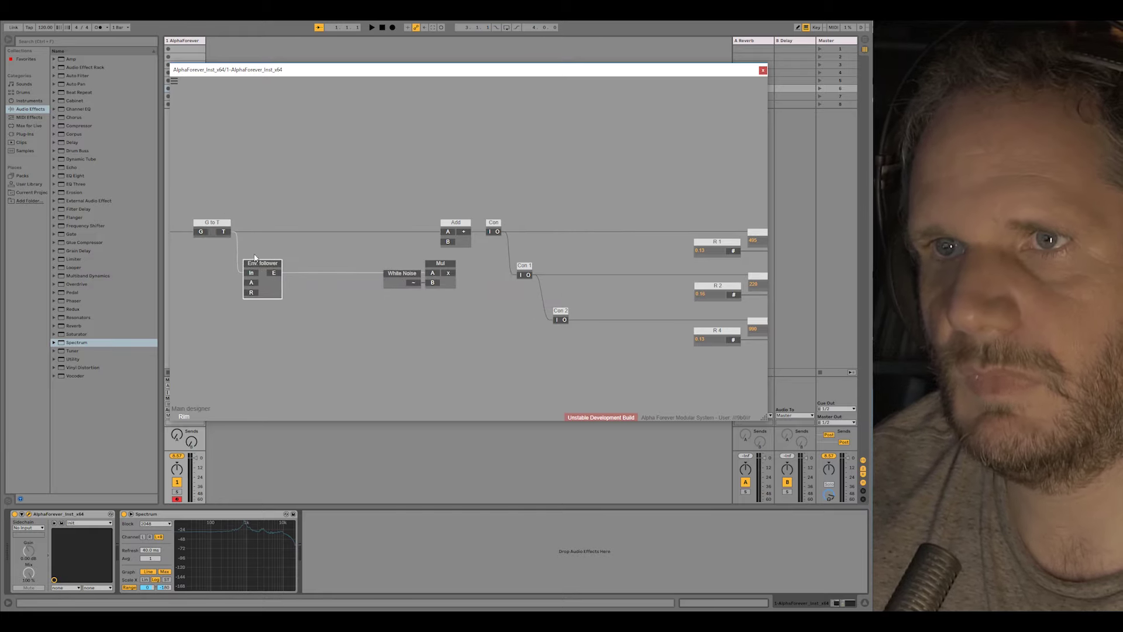
left_click(406, 276)
left_click(442, 265, "shift")
left_click_drag(441, 264, 365, 264)
left_click(365, 252)
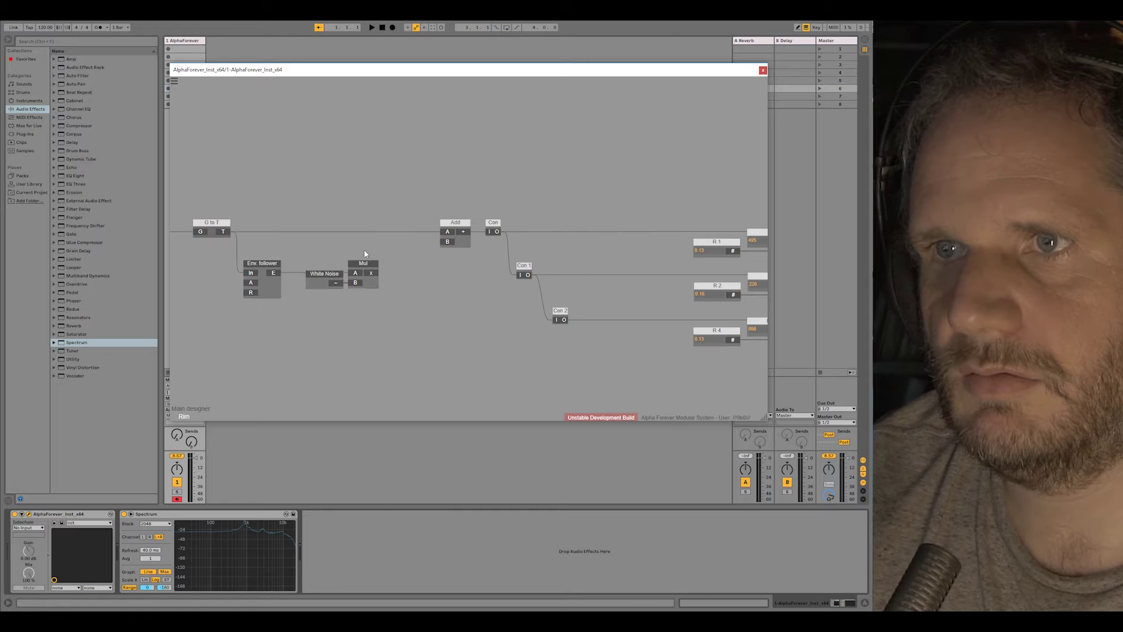
Add a second Mul after the noise Mul and connect its output to Add's B input.
right_click(370, 275)
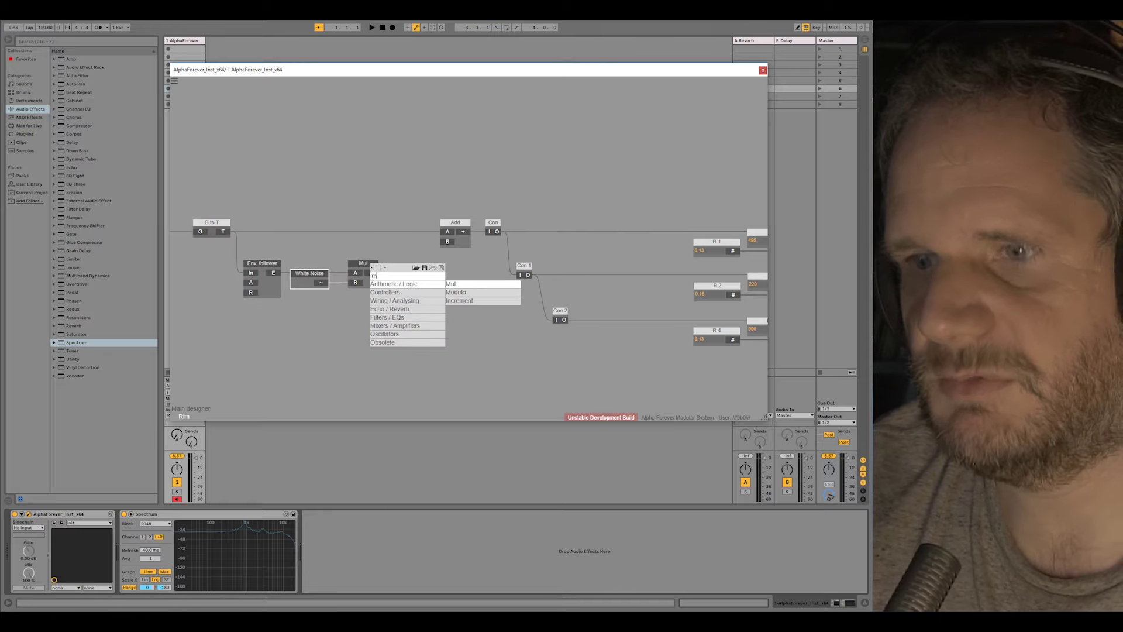
left_click(389, 282)
left_click_drag(447, 242, 448, 242)
left_click_drag(432, 266, 411, 267)
left_click_drag(176, 207, 390, 207)
double_click(345, 207)
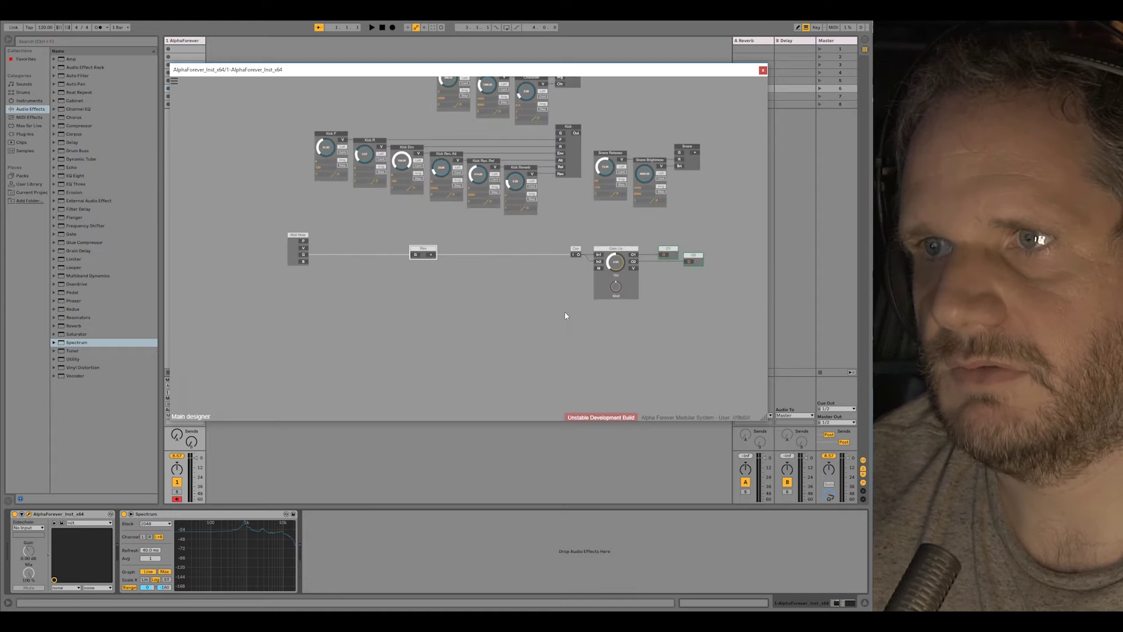
right_click(418, 249)
left_click(417, 235)
double_click(423, 255)
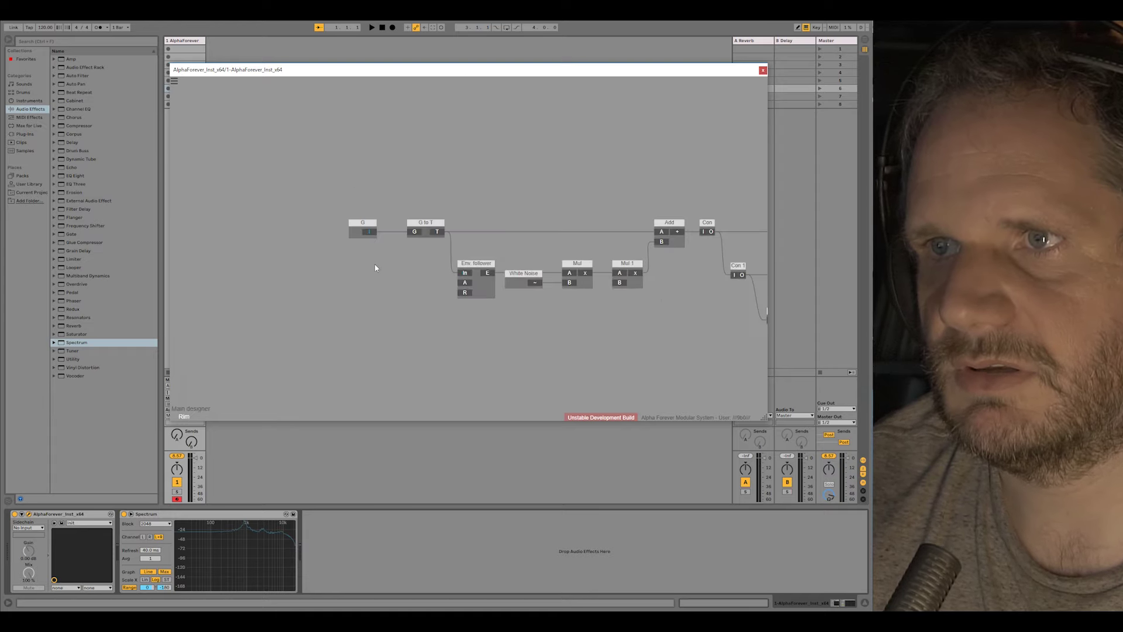
Make room before Mul 1, create a knob on its B input and turn the knob to 0.27.
left_click_drag(566, 266, 504, 266)
left_click_drag(575, 253, 576, 256)
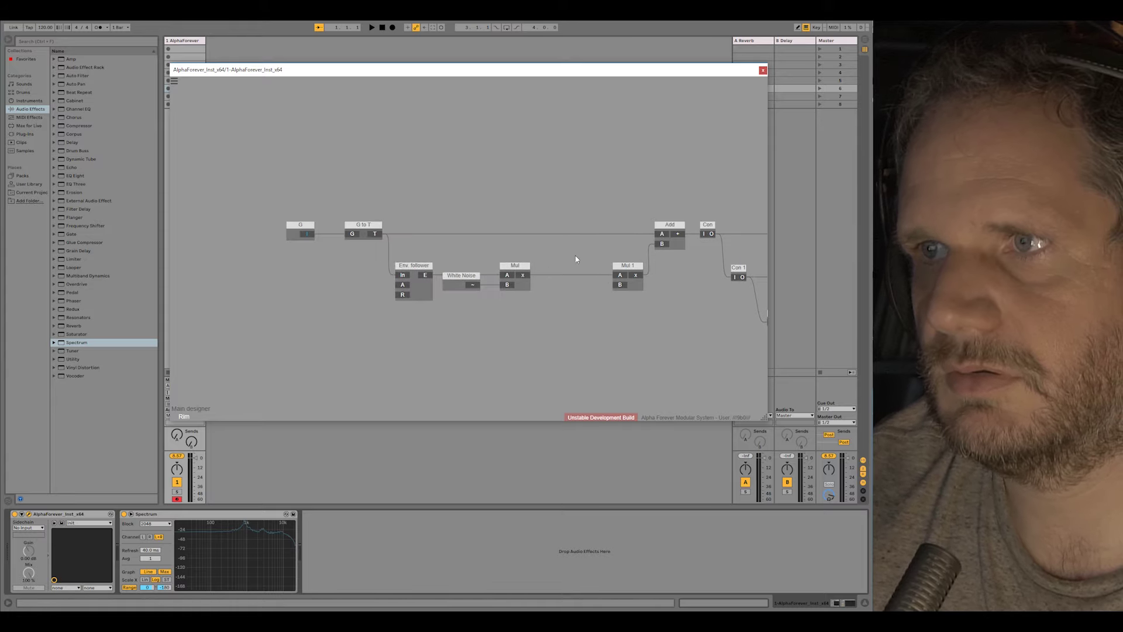
double_click(621, 286)
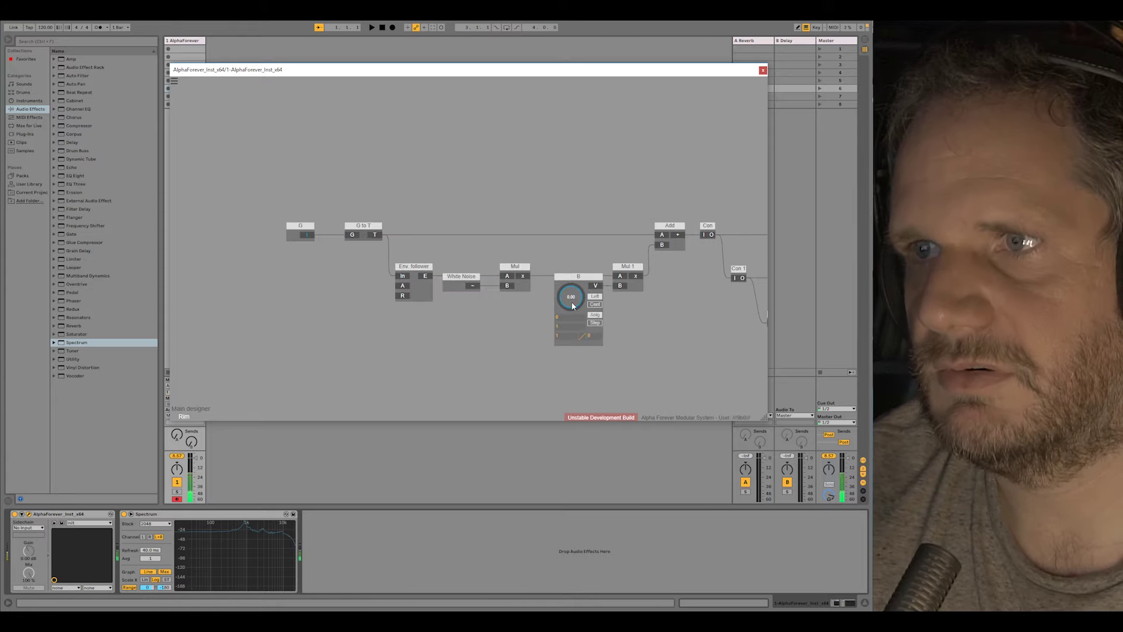
left_click_drag(572, 305, 578, 285)
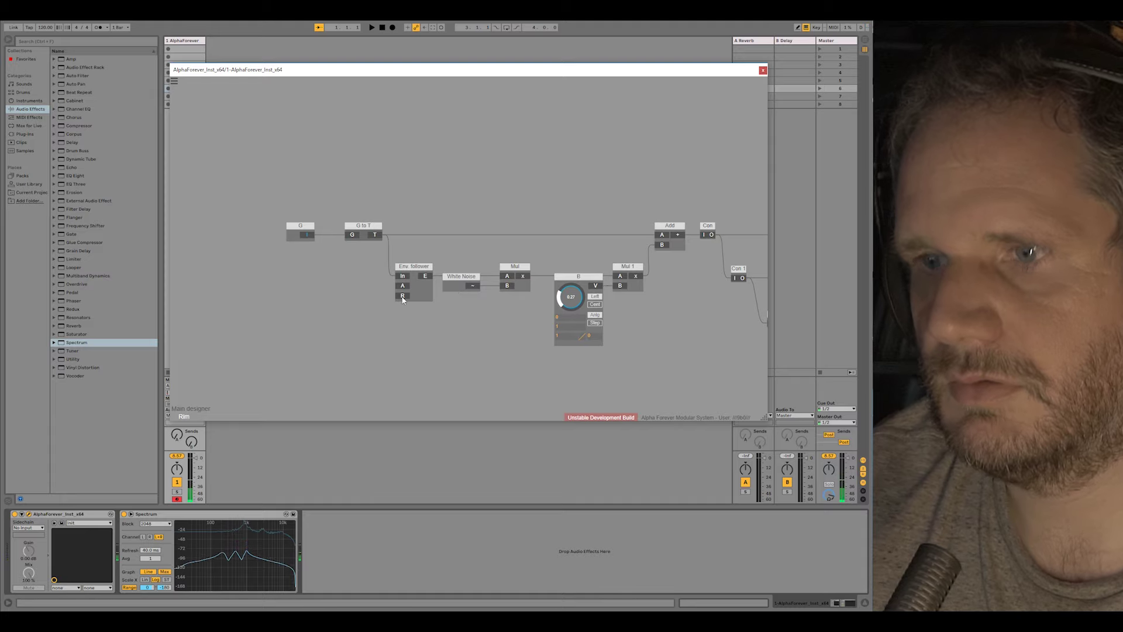
Create a knob on the Env follower's R input with maximum 2000 and curve 2, and turn it up to about 491.
double_click(403, 295)
left_click(352, 336)
type("2000")
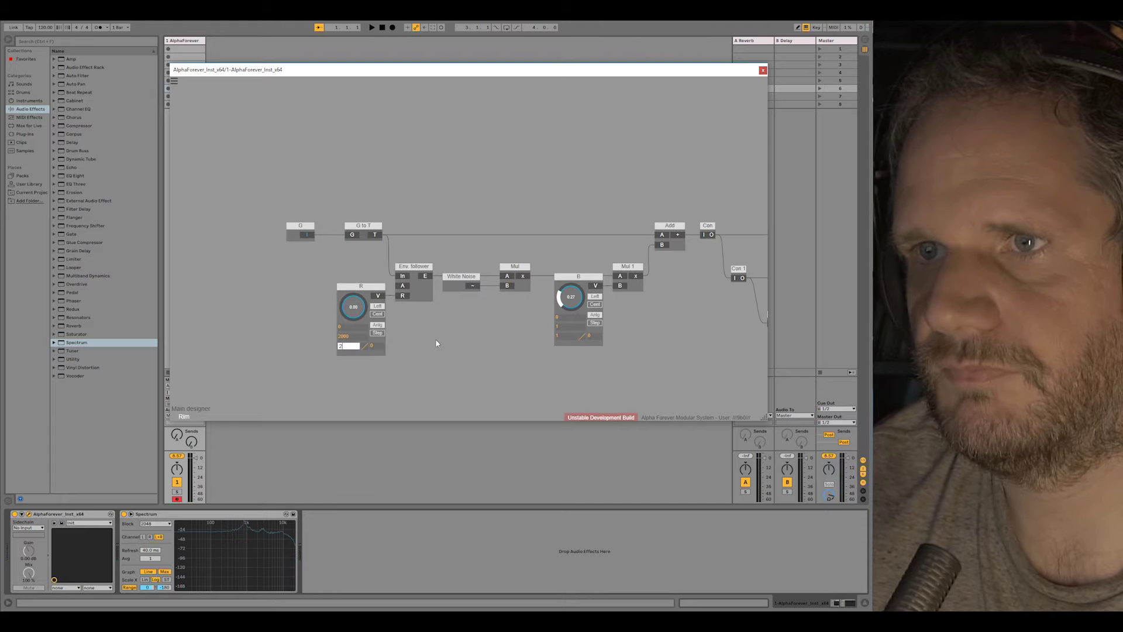
key("Return")
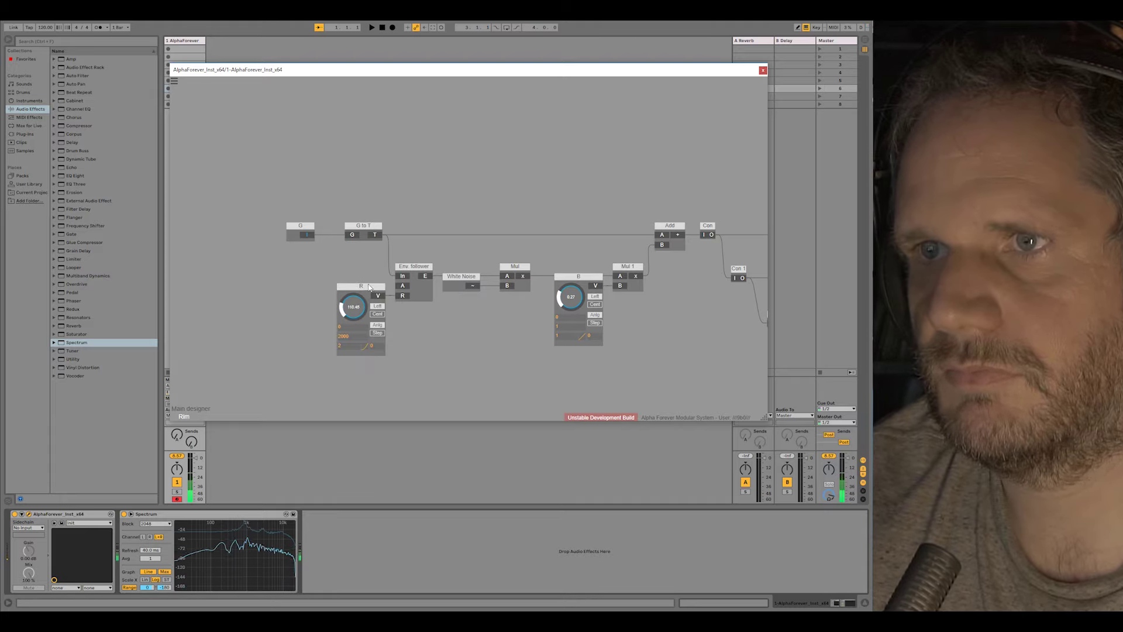
left_click_drag(363, 296, 375, 269)
Limit the B knob feeding Mul 1 to a maximum of 0.01 with curve 2, and readjust the noise level.
left_click_drag(570, 287, 577, 321)
left_click(567, 327)
type("0")
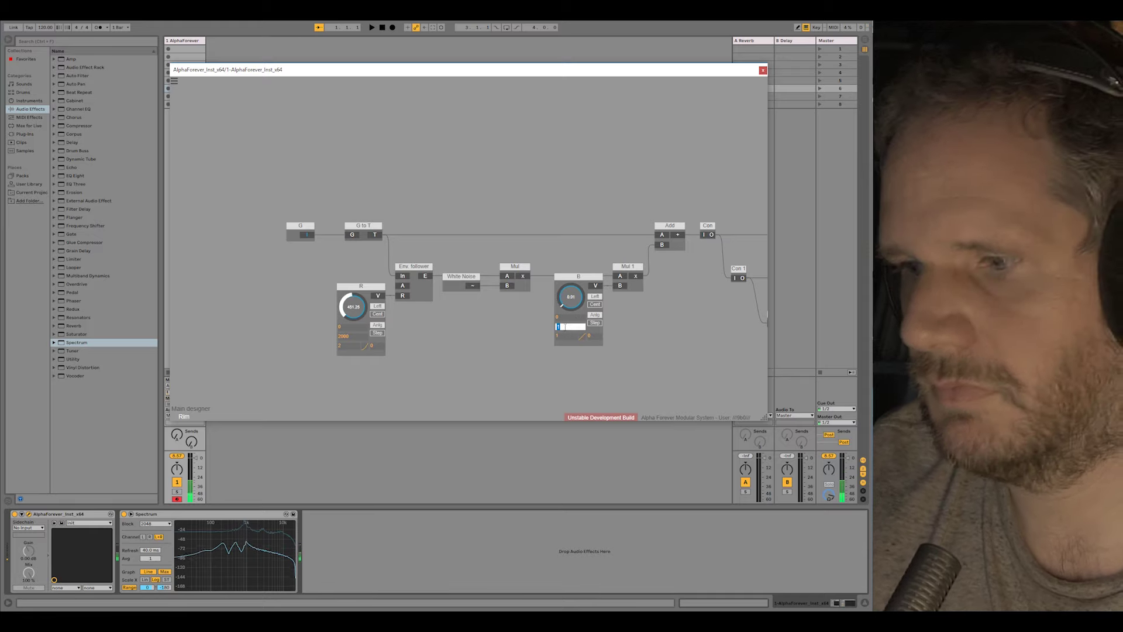
left_click(562, 336)
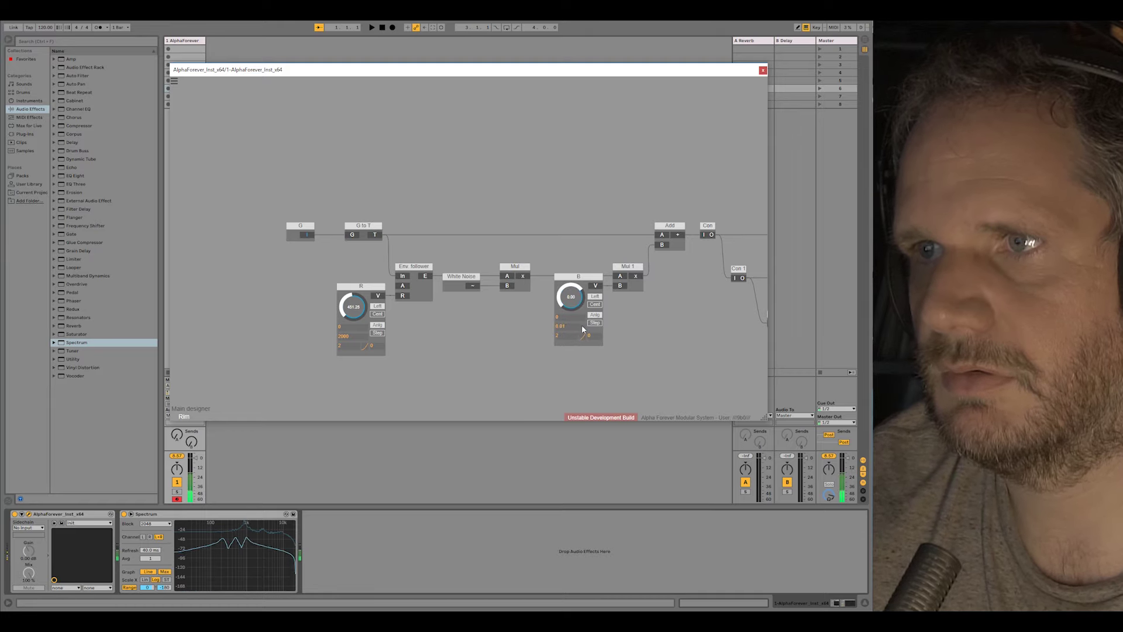
Move G and G to T further away from the Env follower to make room behind them.
scroll(690, 345, "down", 1)
left_click_drag(690, 345, 420, 342)
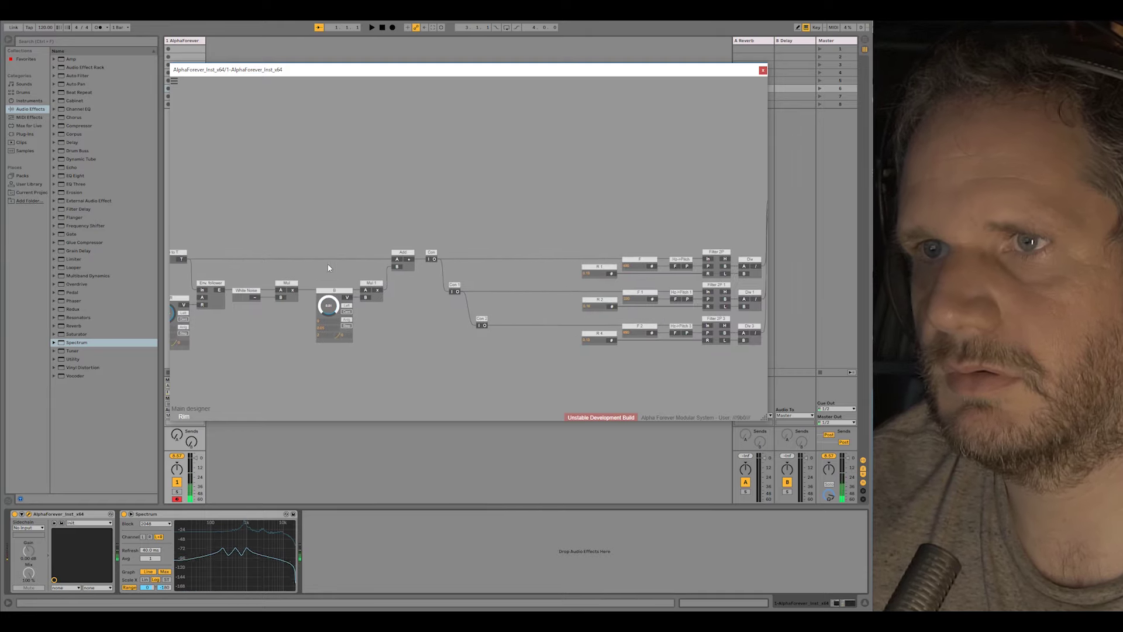
left_click_drag(266, 339, 388, 347)
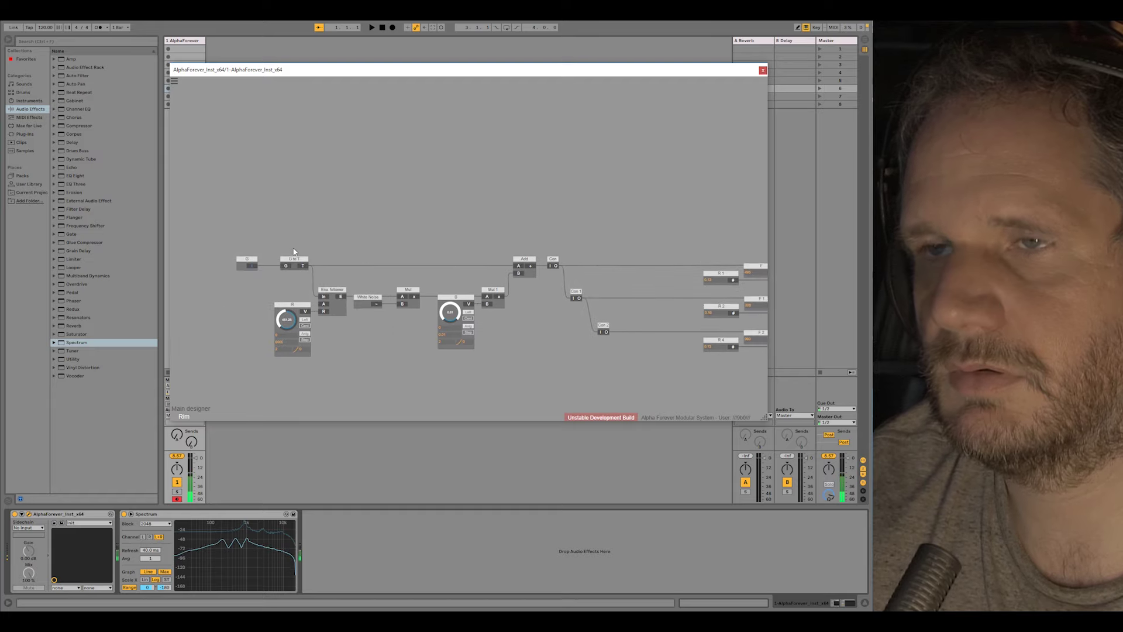
mouse_move(226, 245)
left_mouse_down()
mouse_move(334, 281)
mouse_move(239, 258)
mouse_move(272, 248)
left_mouse_up()
left_click(241, 271)
type("env")
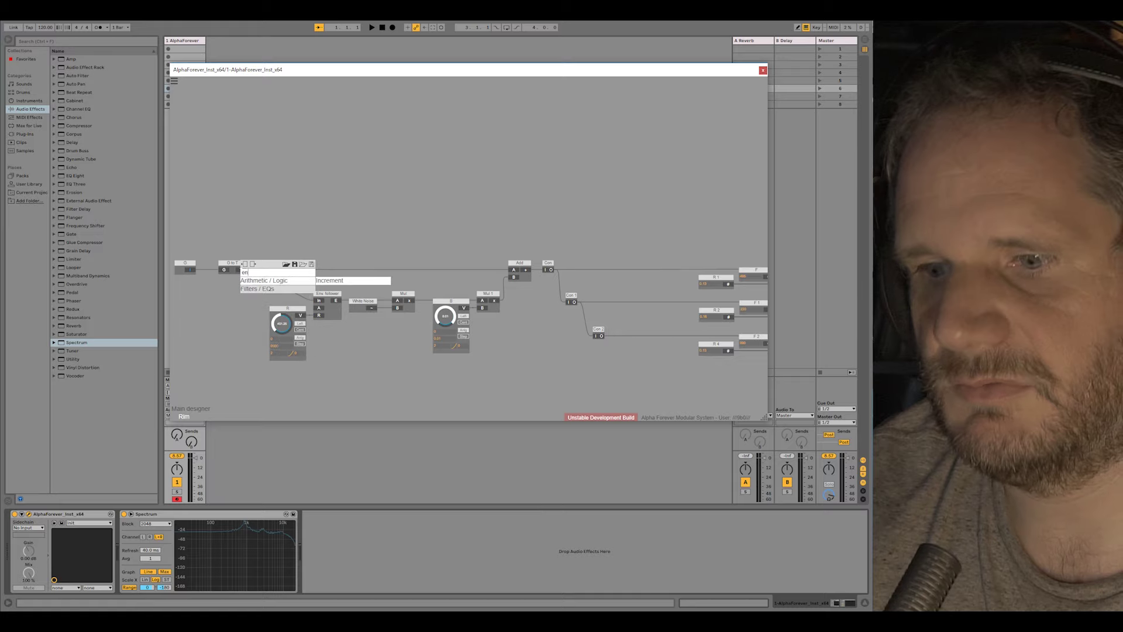
mouse_move(263, 281)
left_click(337, 280)
left_click(288, 263)
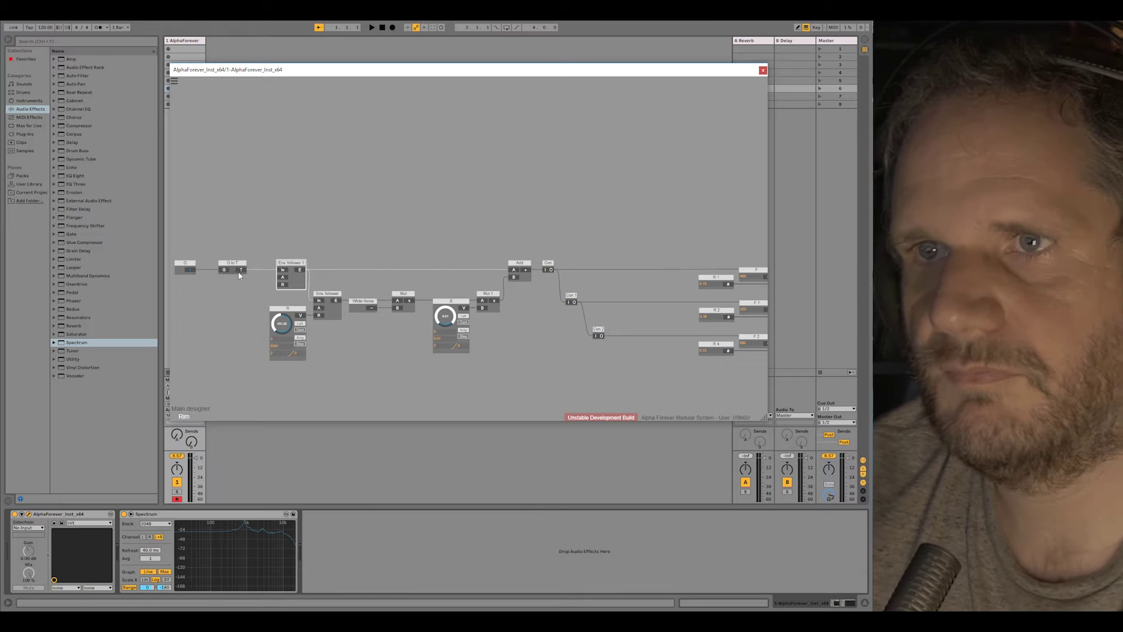
key("Delete")
left_click_drag(241, 270, 493, 269)
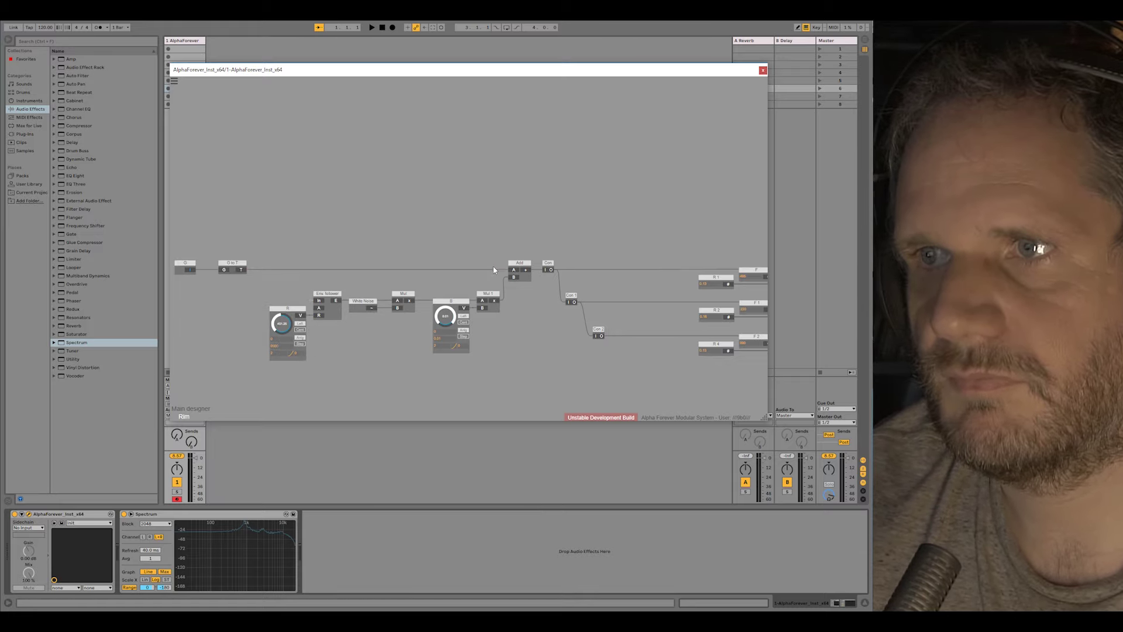
left_click(241, 271)
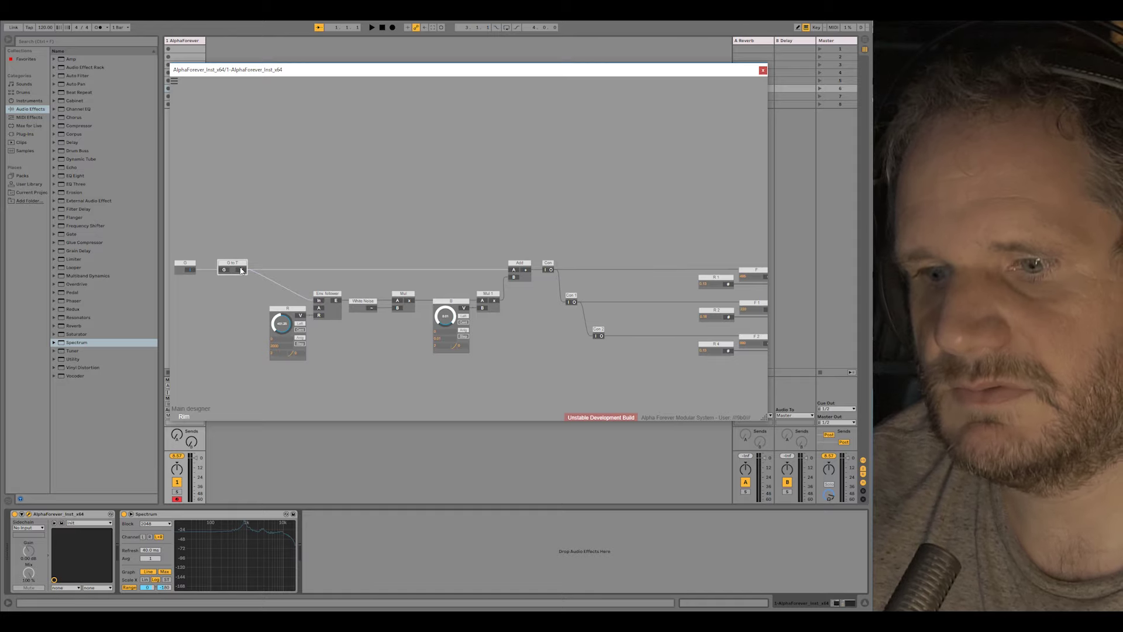
Insert an Env follower Modulated after G to T, ahead of both Add and the Env follower, and adjust its release.
right_click(243, 270)
type("env")
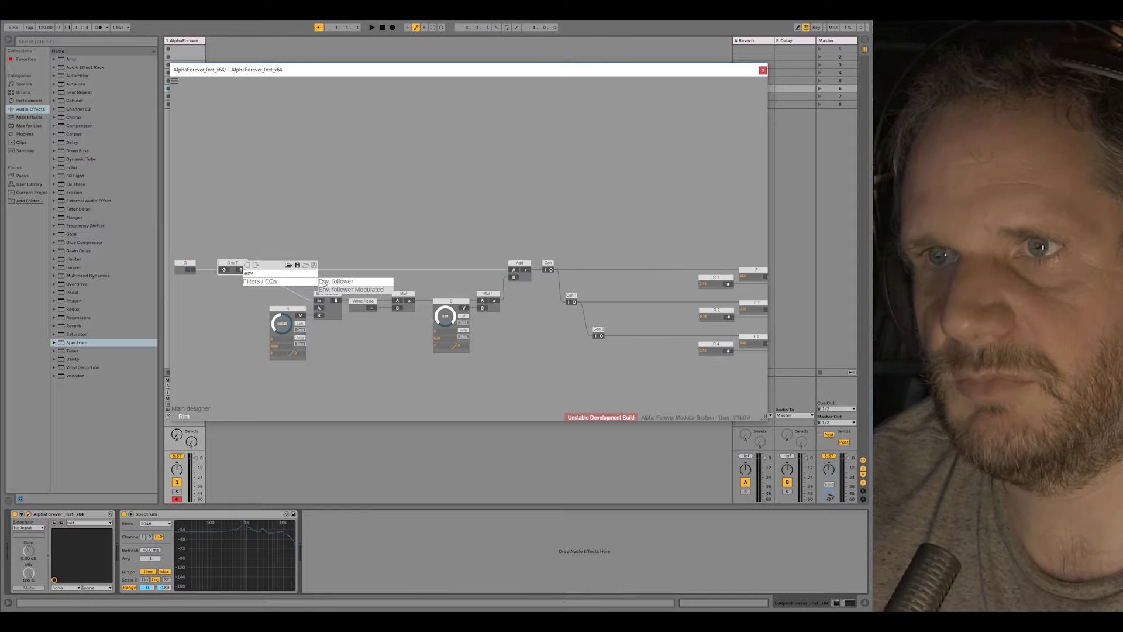
left_click(337, 292)
left_click_drag(230, 237, 434, 239)
left_click_drag(351, 242, 606, 232)
left_click_drag(407, 239, 502, 277)
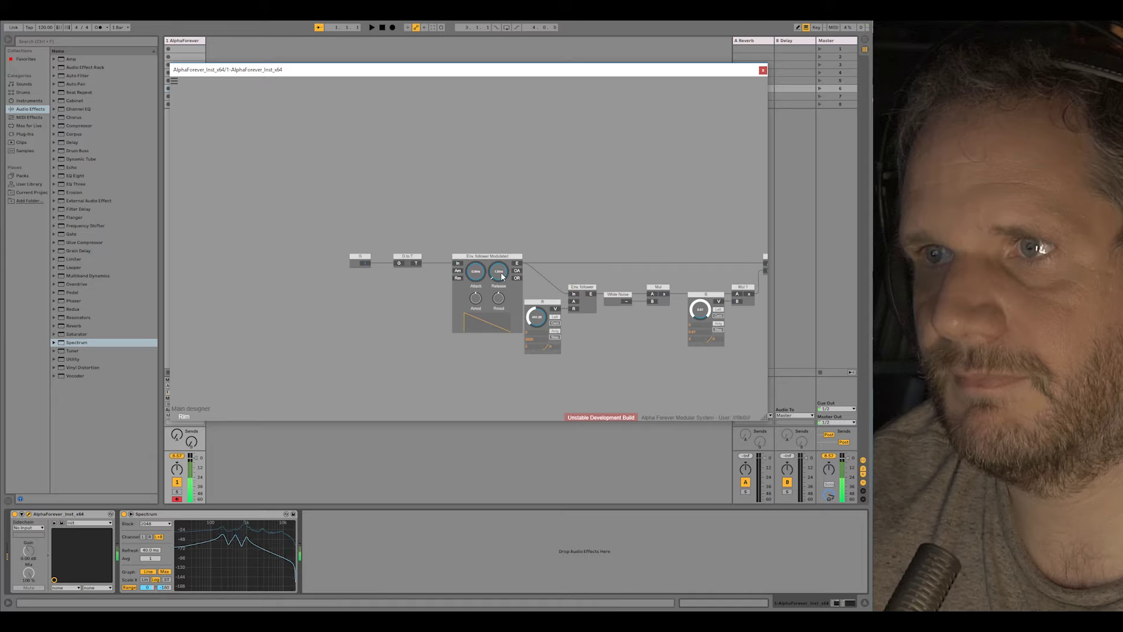
left_click_drag(539, 244, 446, 230)
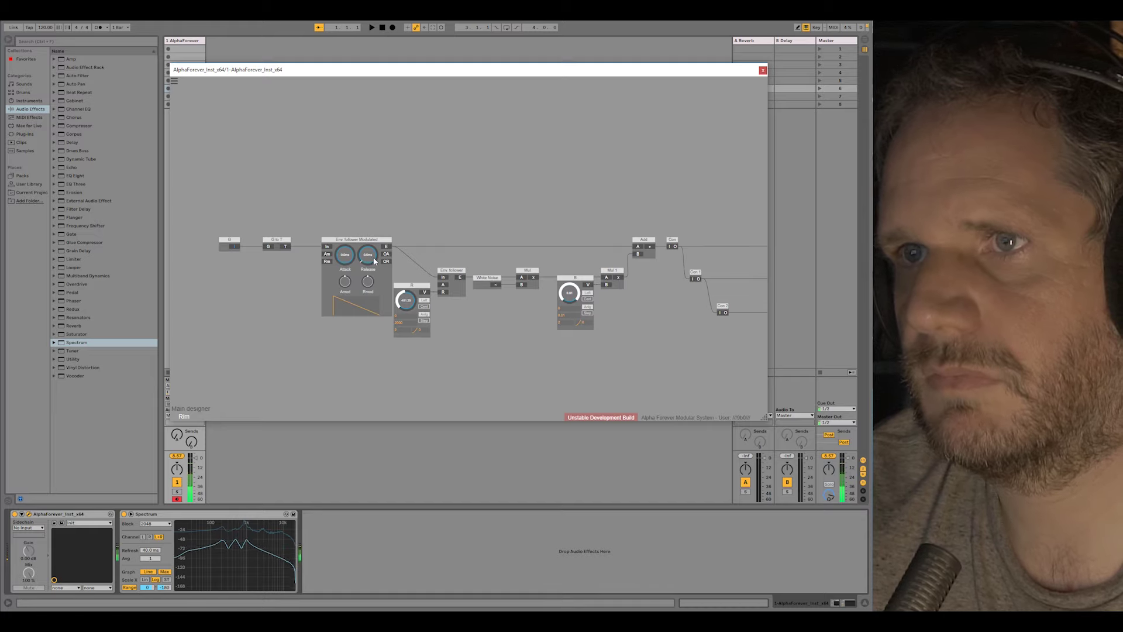
Shift all modules from G through White Noise together to open a gap before the noise Mul.
left_click_drag(207, 231, 314, 242)
left_click_drag(447, 223, 360, 184)
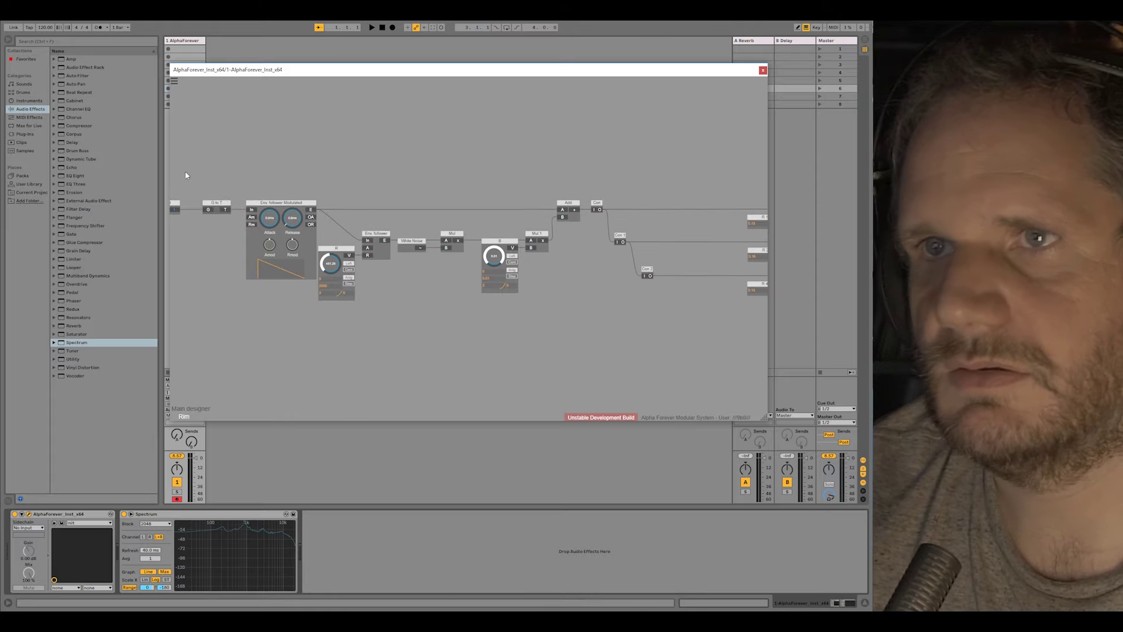
left_click_drag(186, 176, 394, 181)
left_click_drag(330, 184, 648, 348)
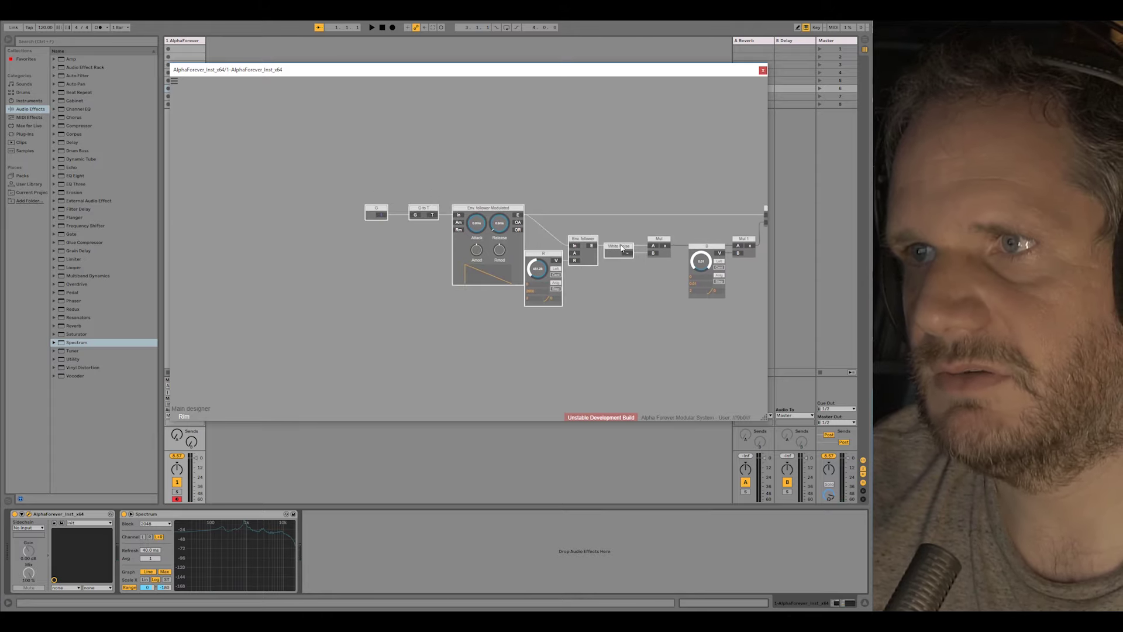
left_click_drag(622, 249, 510, 249)
left_click(557, 272)
Insert a Filter 1P between White Noise and Mul, add a knob on its P input, and feed Mul's B from H.
scroll(556, 273, "up", 3)
right_click(500, 249)
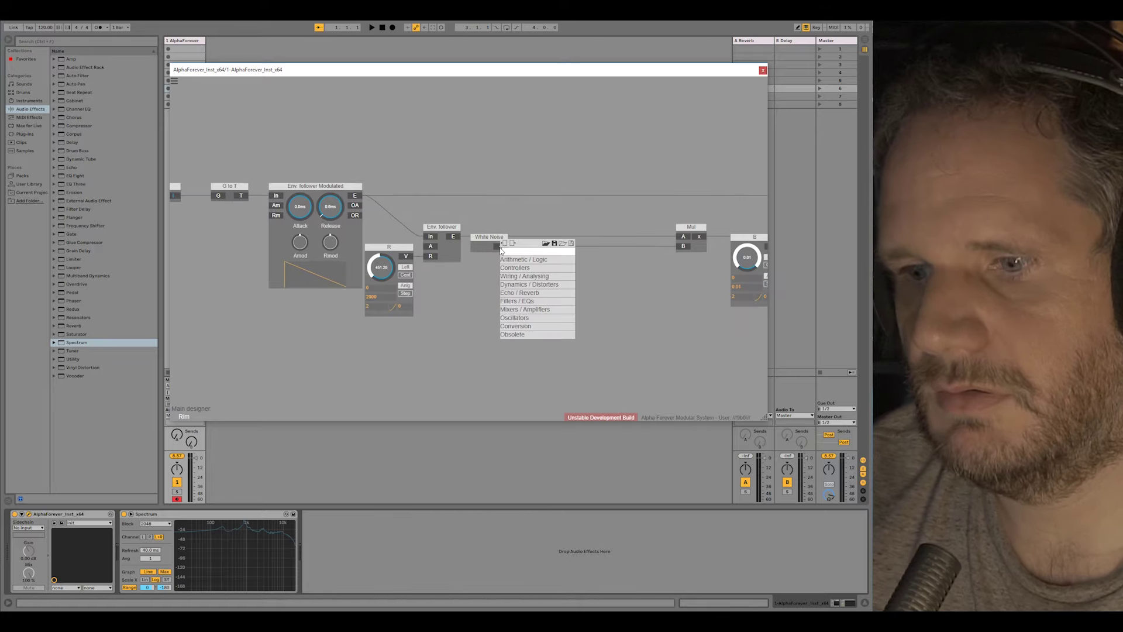
type("fil")
left_click(606, 259)
left_click_drag(576, 238, 626, 239)
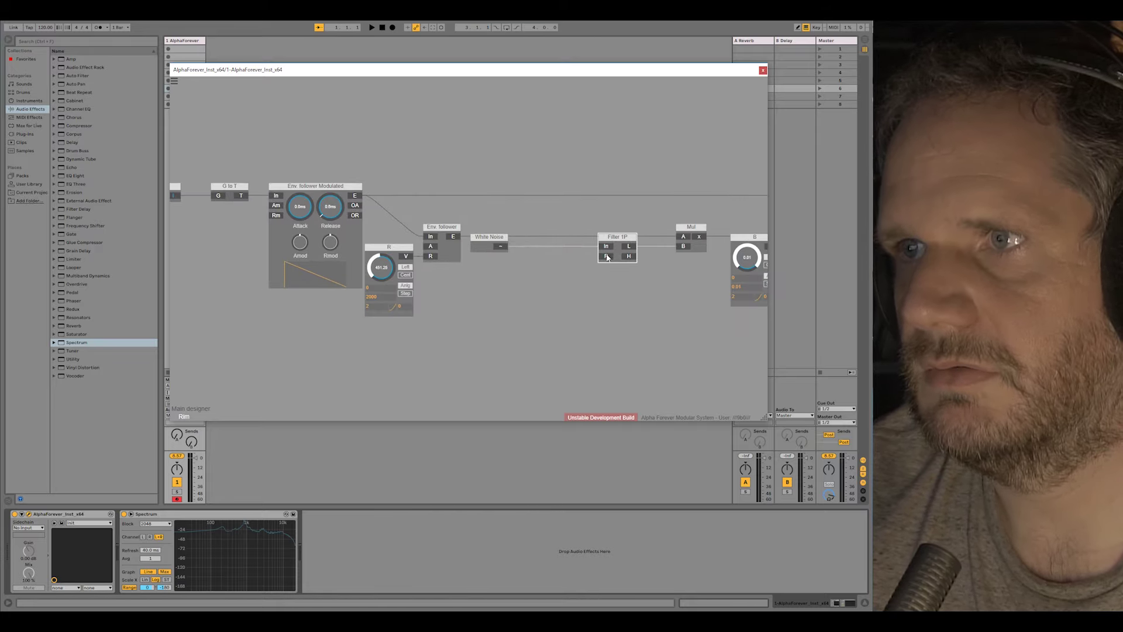
double_click(607, 258)
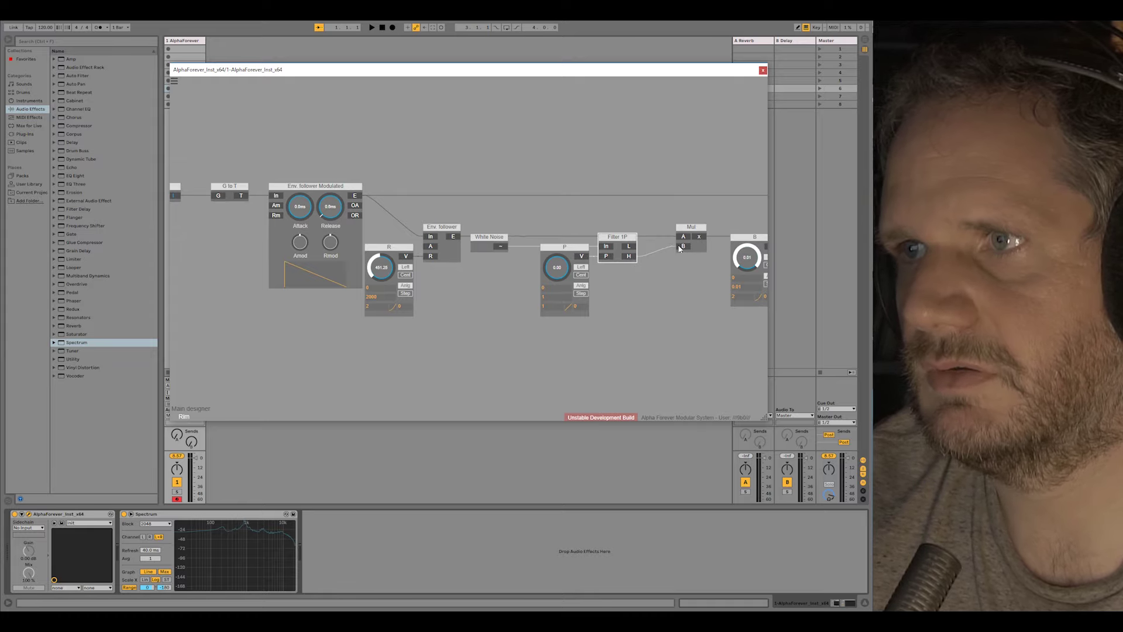
Set the maximum of Filter 1P's P knob to 128 and turn the knob to about 92.16.
type("128")
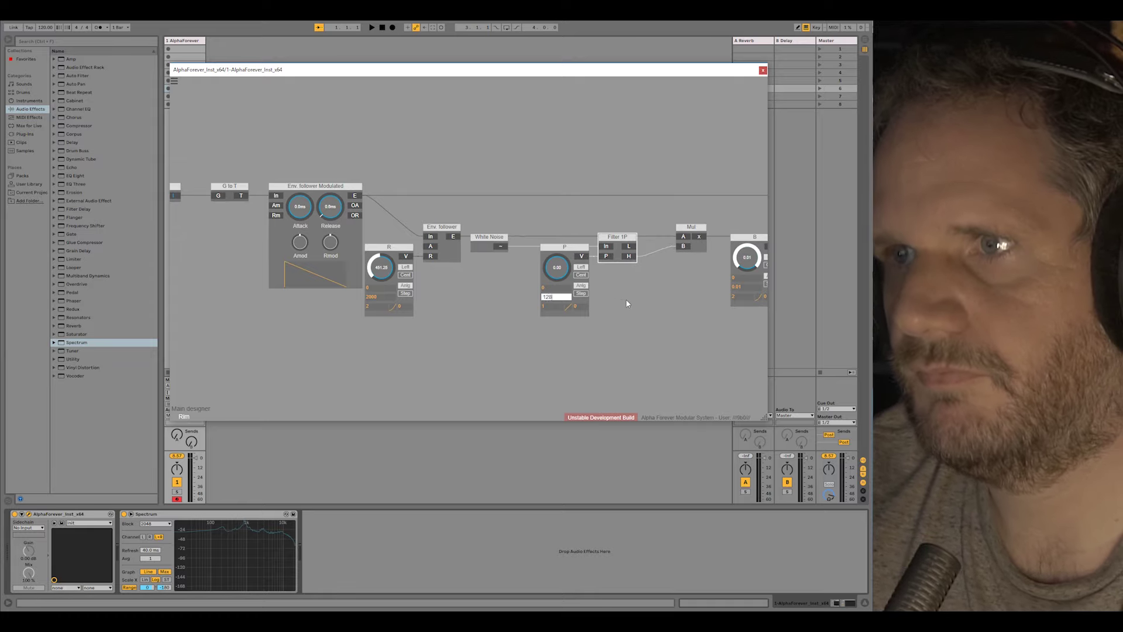
left_click(628, 304)
left_click_drag(556, 267, 567, 220)
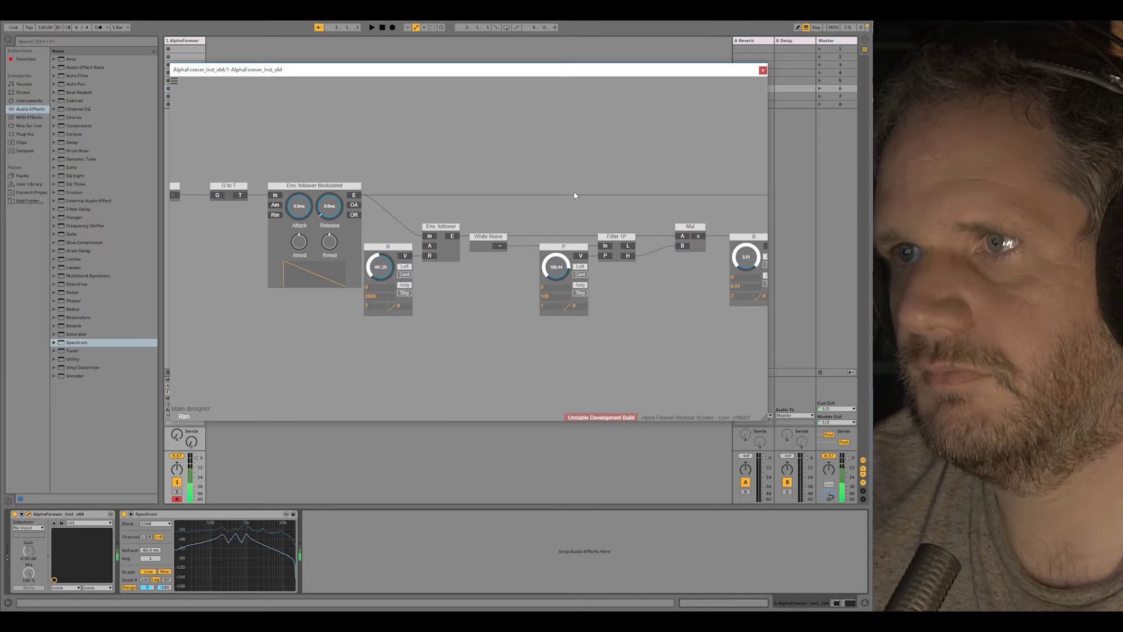
left_click_drag(556, 267, 556, 270)
Set the maximum of the B knob feeding Mul 1 to 0.05.
left_click_drag(639, 318, 523, 319)
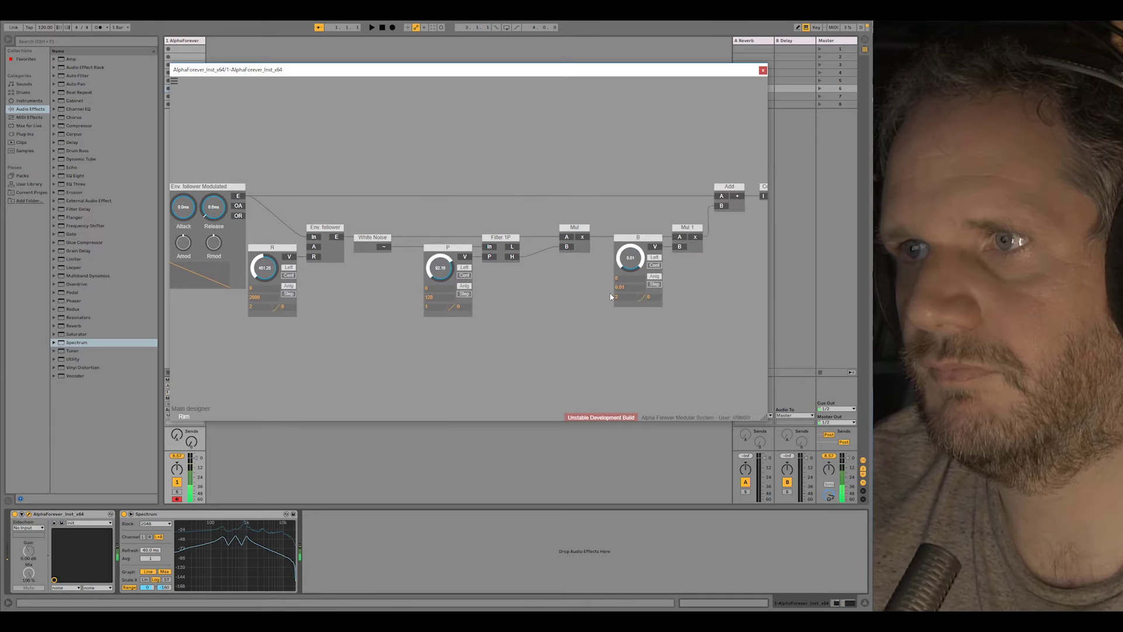
left_click(622, 287)
type("0.05")
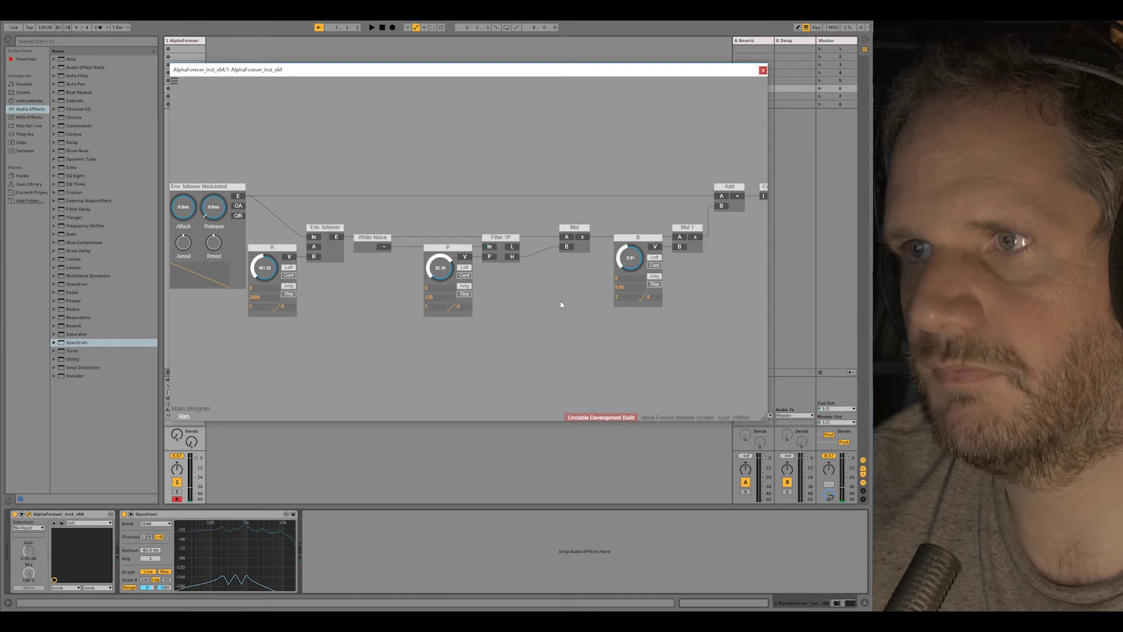
key("Return")
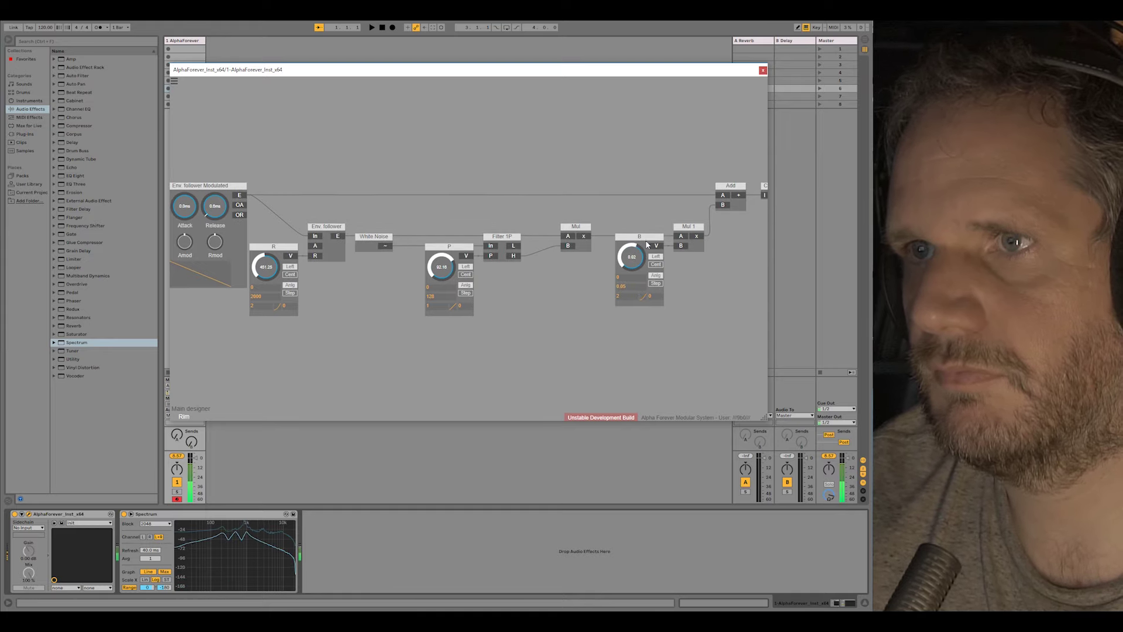
Move the excitation modules closer to the three filter rows and lower the final mixer and output in line with them.
scroll(534, 348, "down", 5)
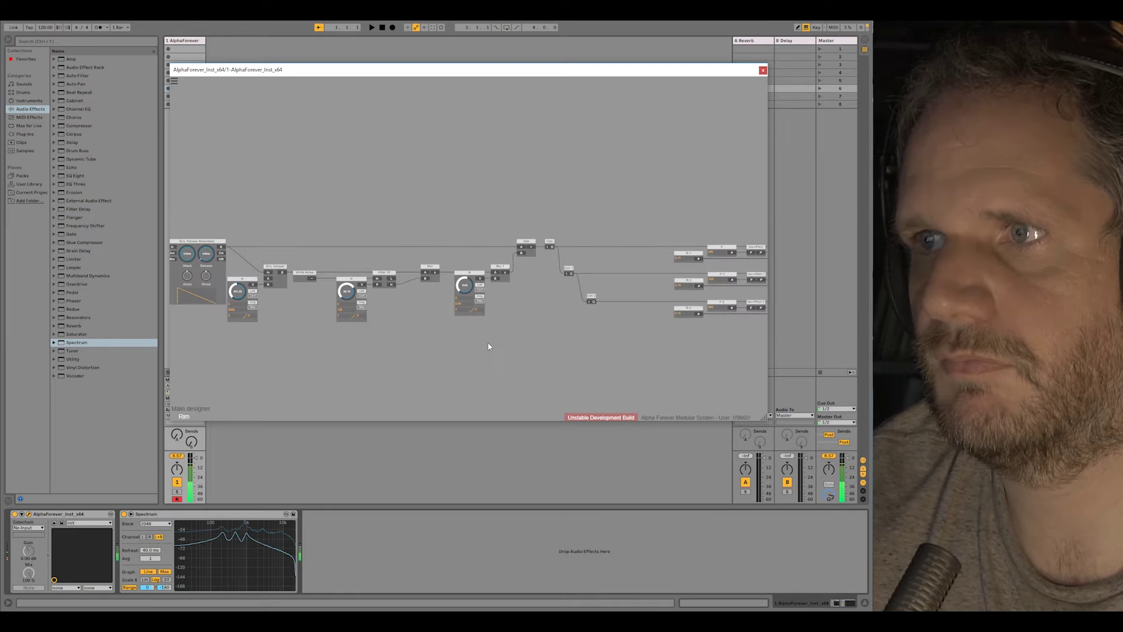
left_click_drag(216, 263, 602, 389)
left_click_drag(581, 321, 636, 321)
left_click_drag(605, 255, 441, 263)
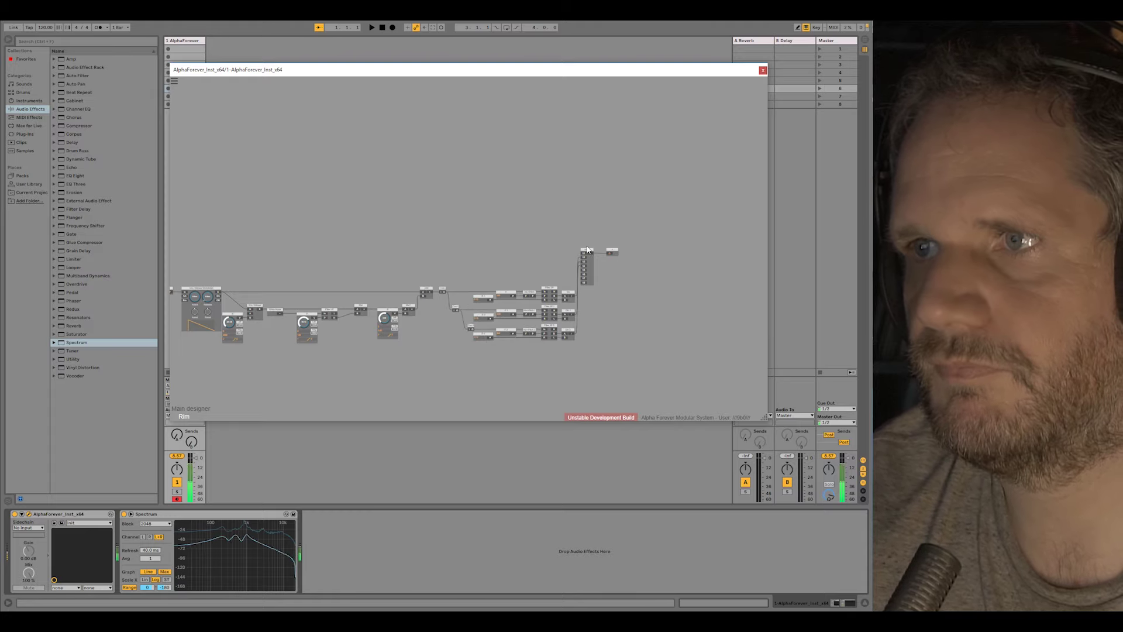
left_click_drag(586, 251, 586, 289)
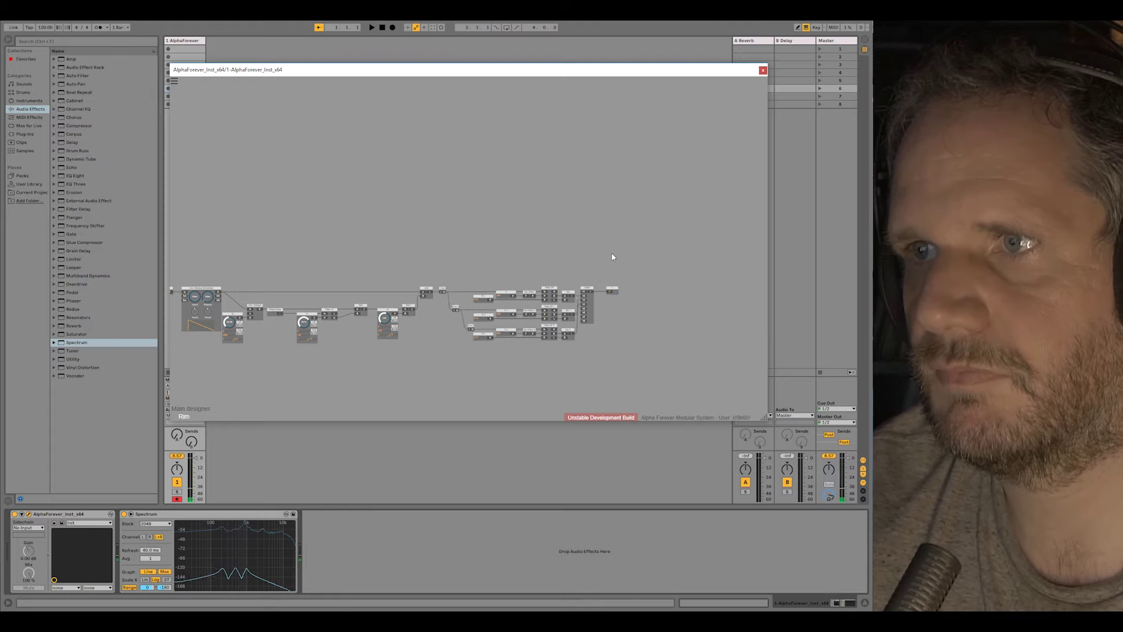
Look over the main patch and the Rim module's whole signal chain from the gate input through the filter rows.
left_click_drag(400, 242, 486, 234)
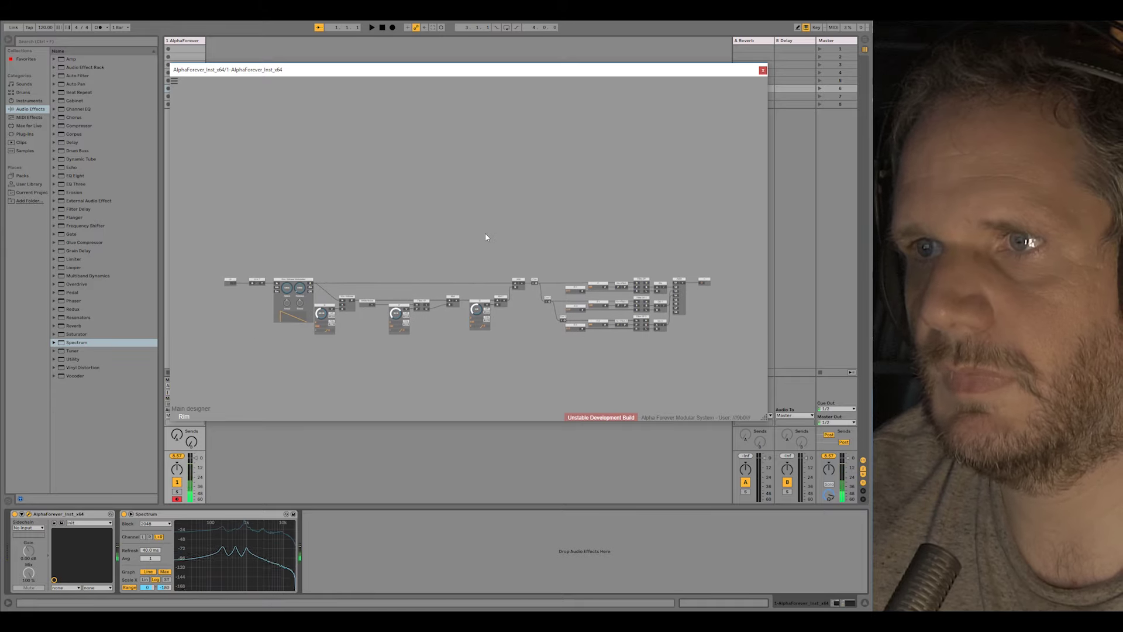
scroll(368, 245, "up", 2)
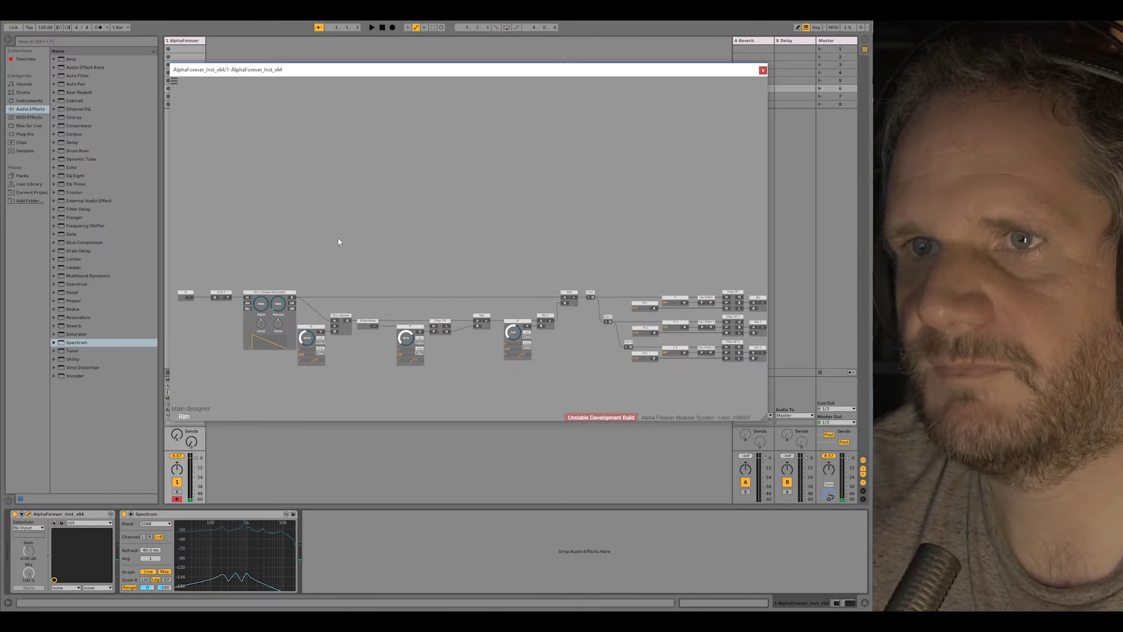
double_click(390, 239)
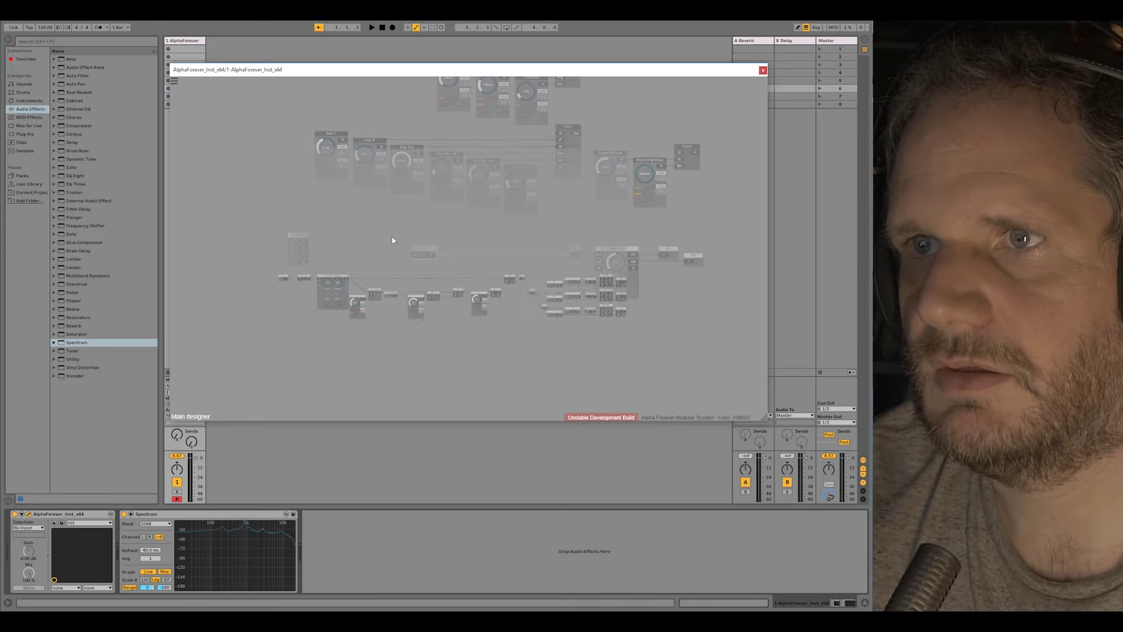
double_click(425, 255)
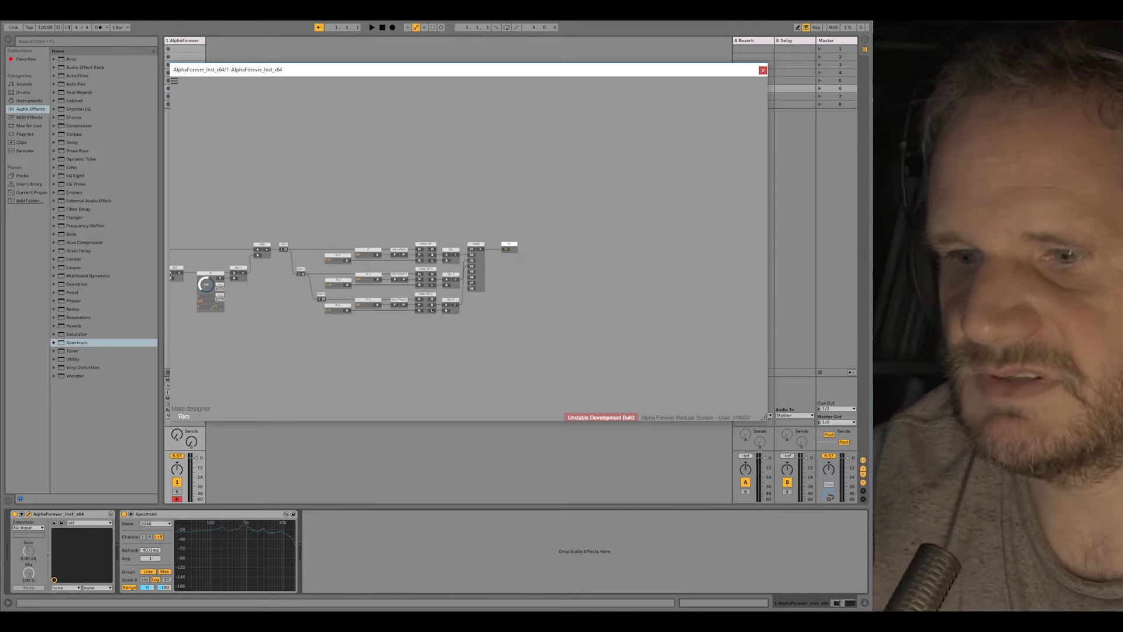
scroll(454, 188, "up", 3)
left_click_drag(303, 213, 670, 174)
left_click_drag(482, 335, 539, 335)
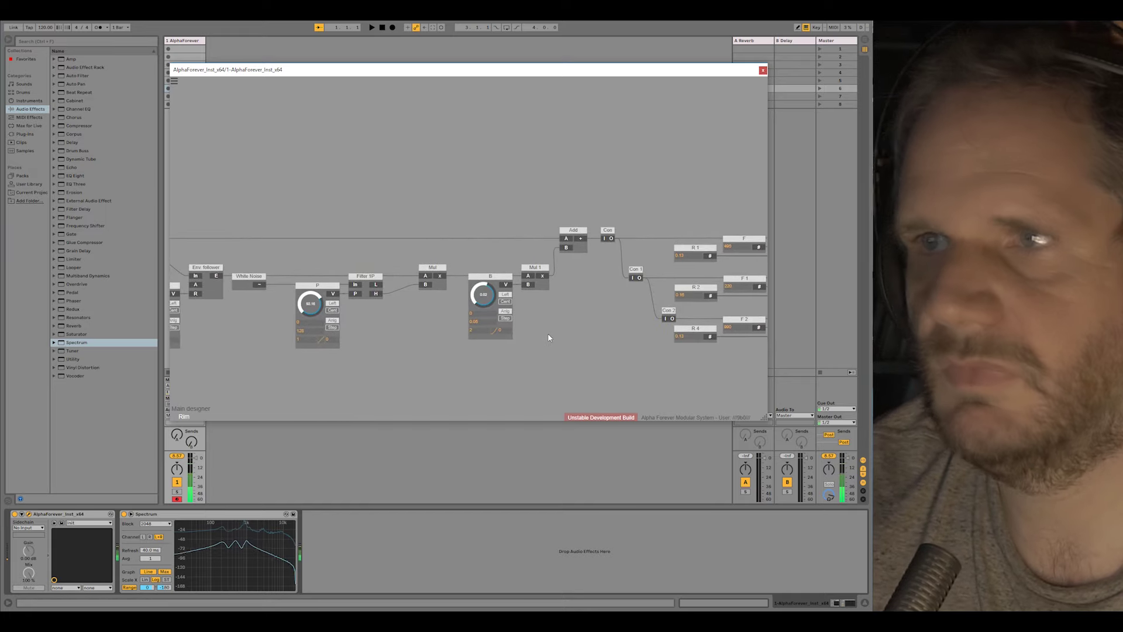
left_click_drag(444, 355, 567, 346)
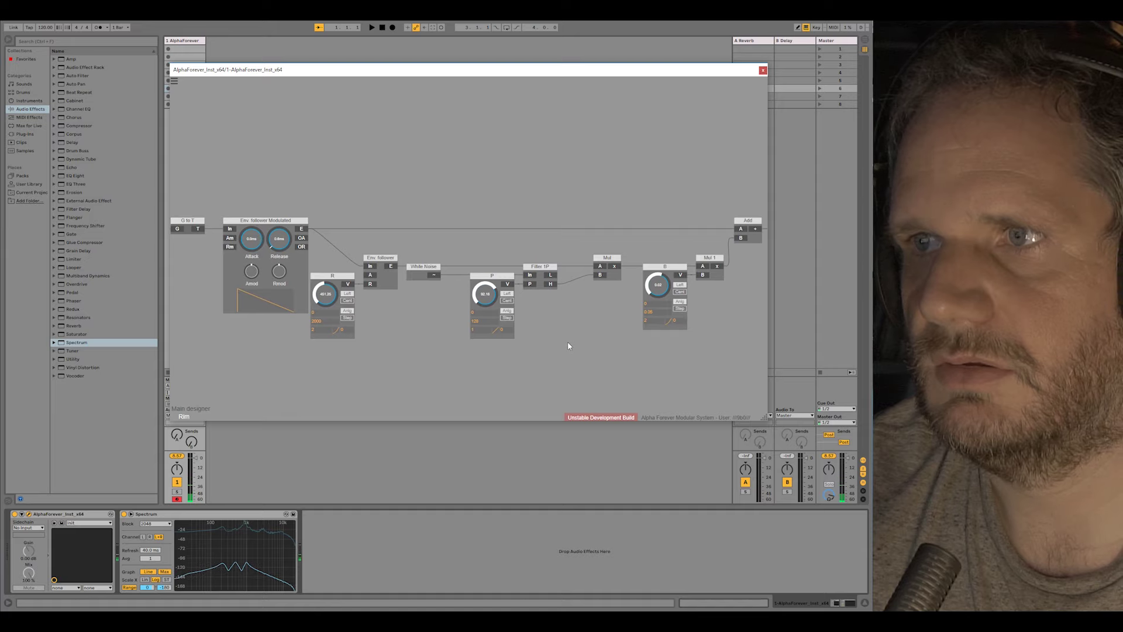
left_click_drag(394, 328, 212, 308)
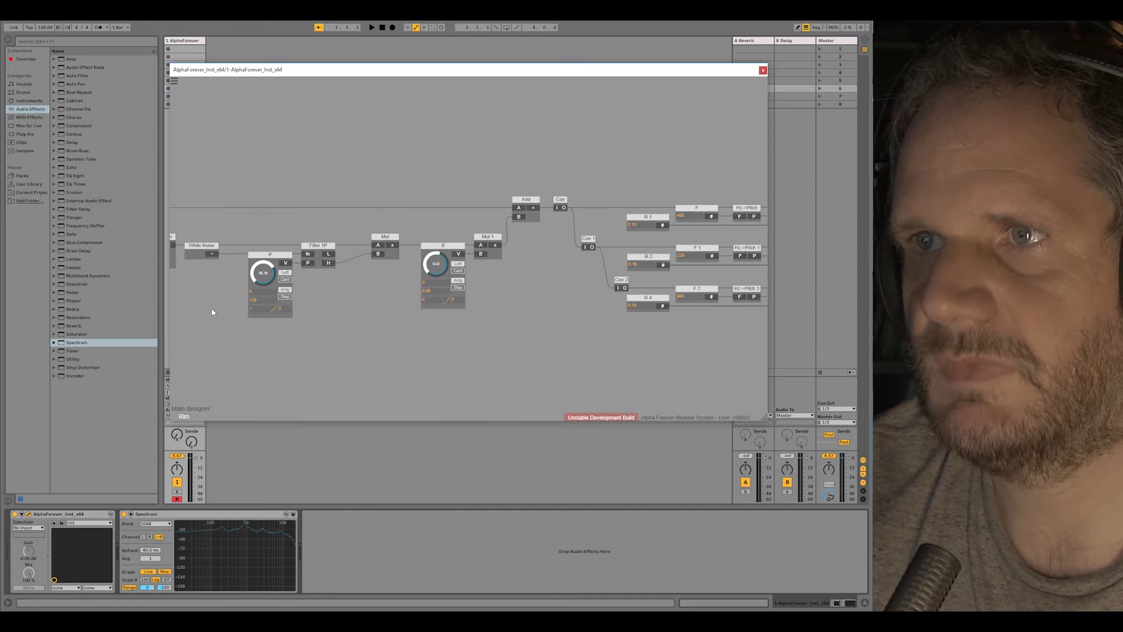
left_click_drag(511, 317, 534, 344)
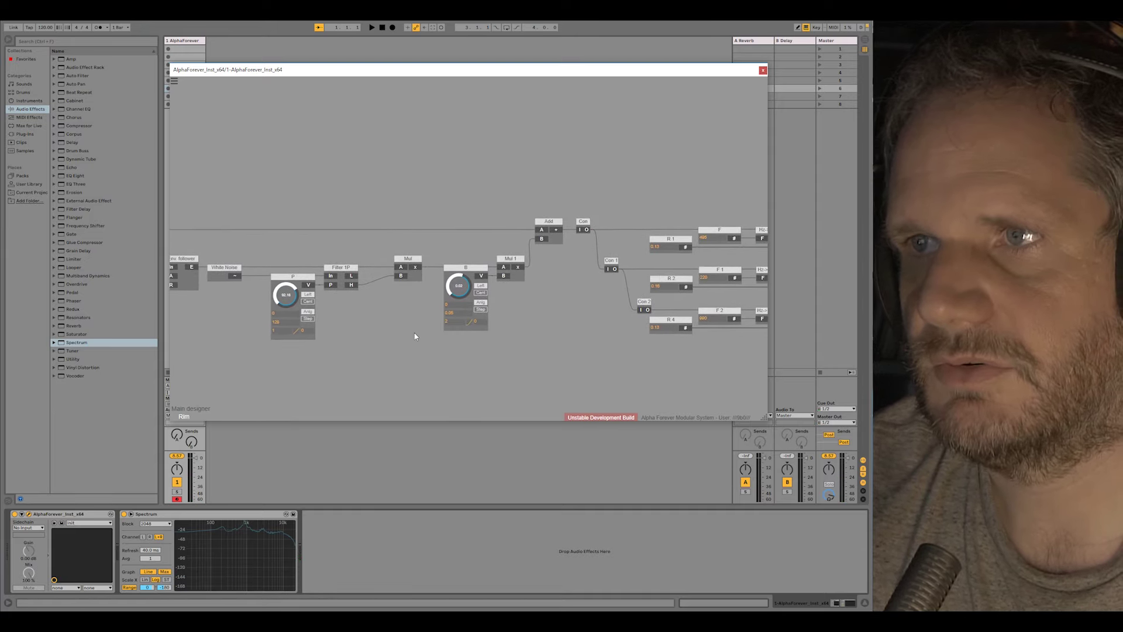
Rename the Env follower's R knob Rev and cut it out of the Rim patch.
left_click_drag(353, 321, 587, 323)
double_click(367, 282)
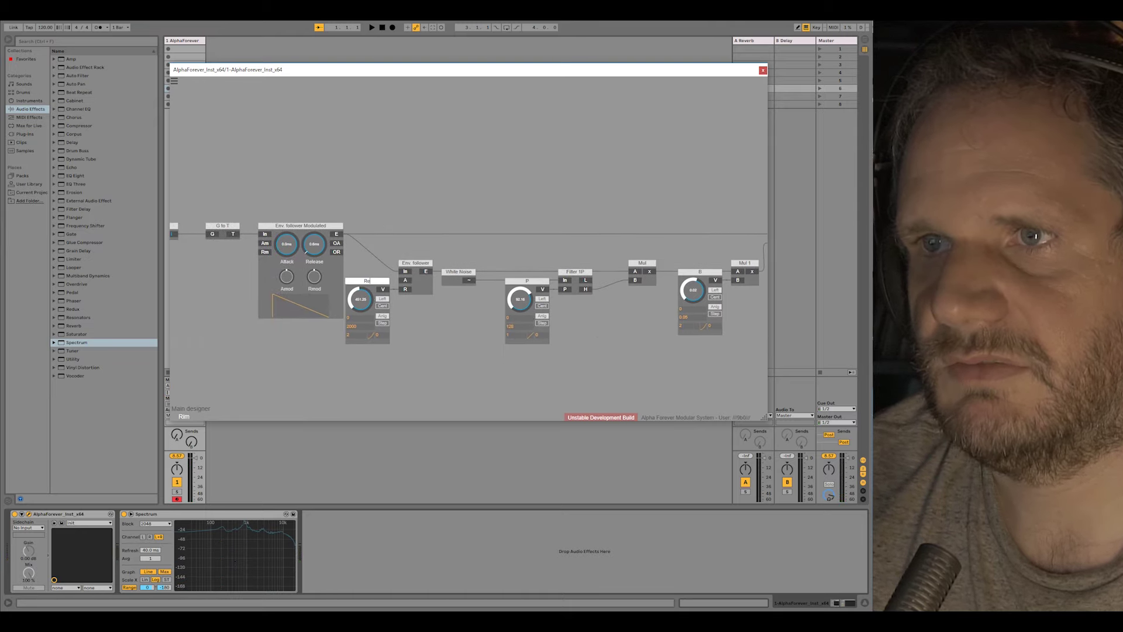
type("Rev L")
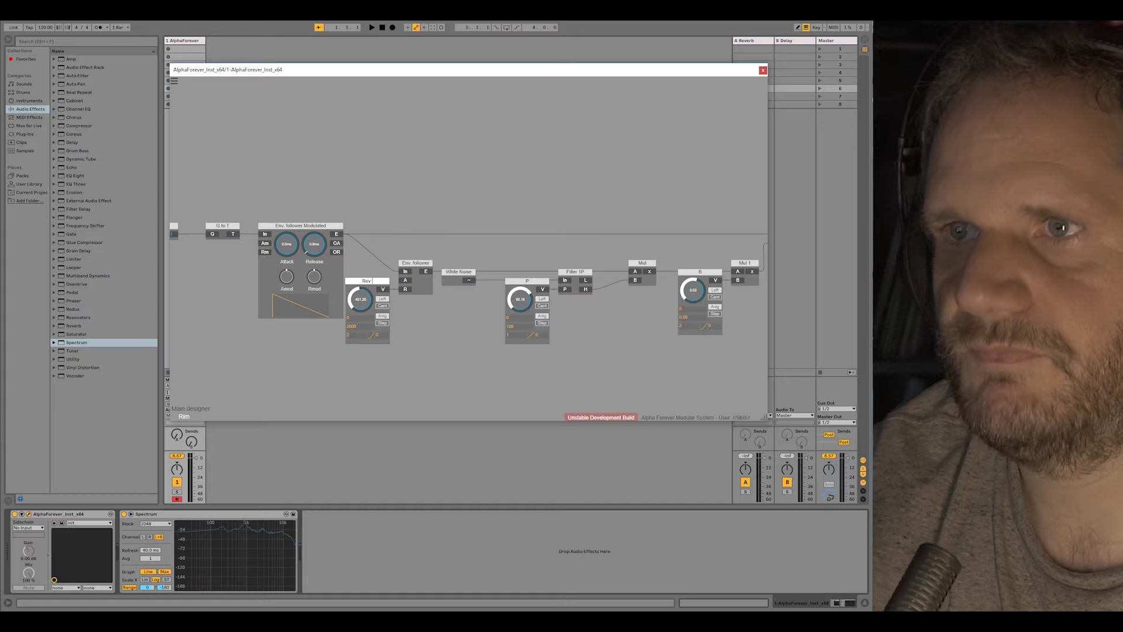
key("Return")
left_click(376, 283)
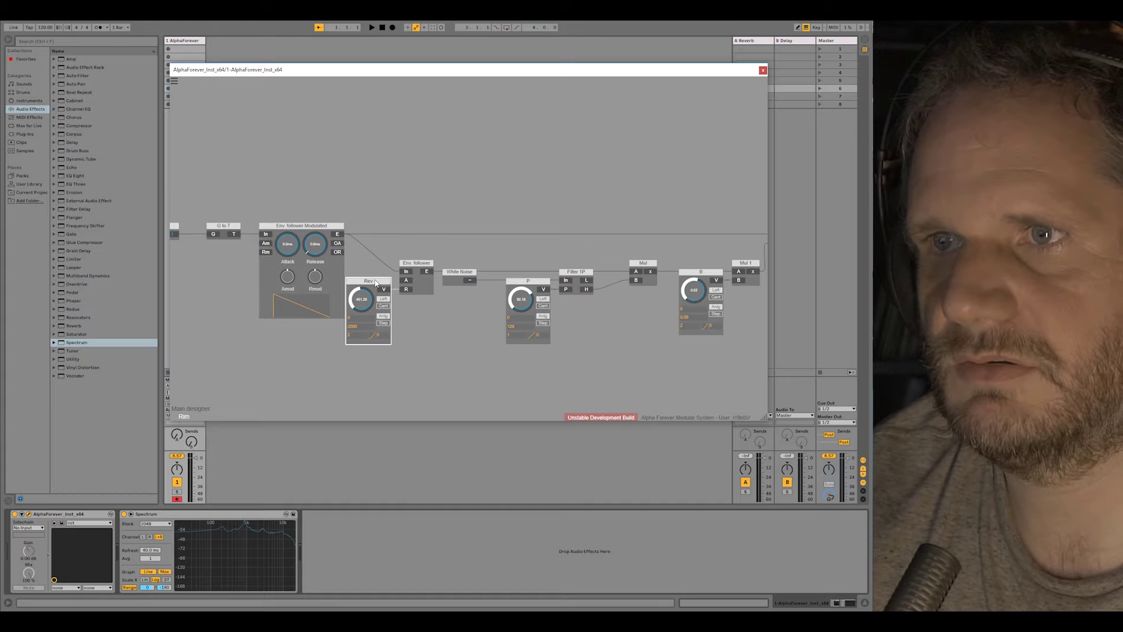
key("Delete")
Insert a module input on the Env follower's R port and name it Lng.
key("ctrl+z")
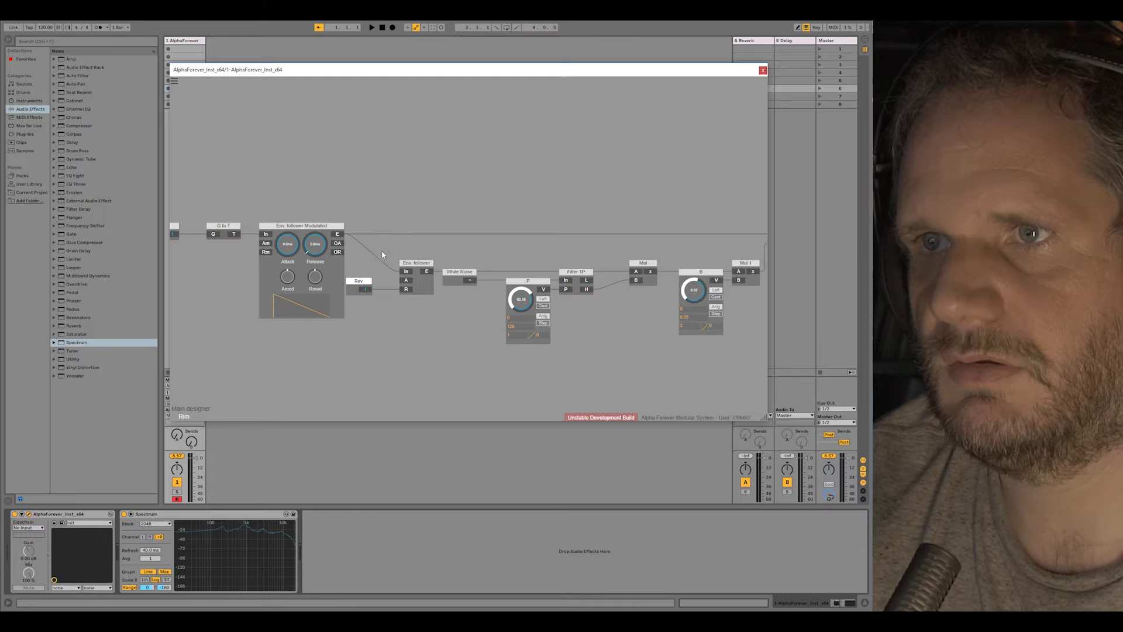
key("BackSpace")
key("BackSpace")
key("BackSpace")
type("Lng")
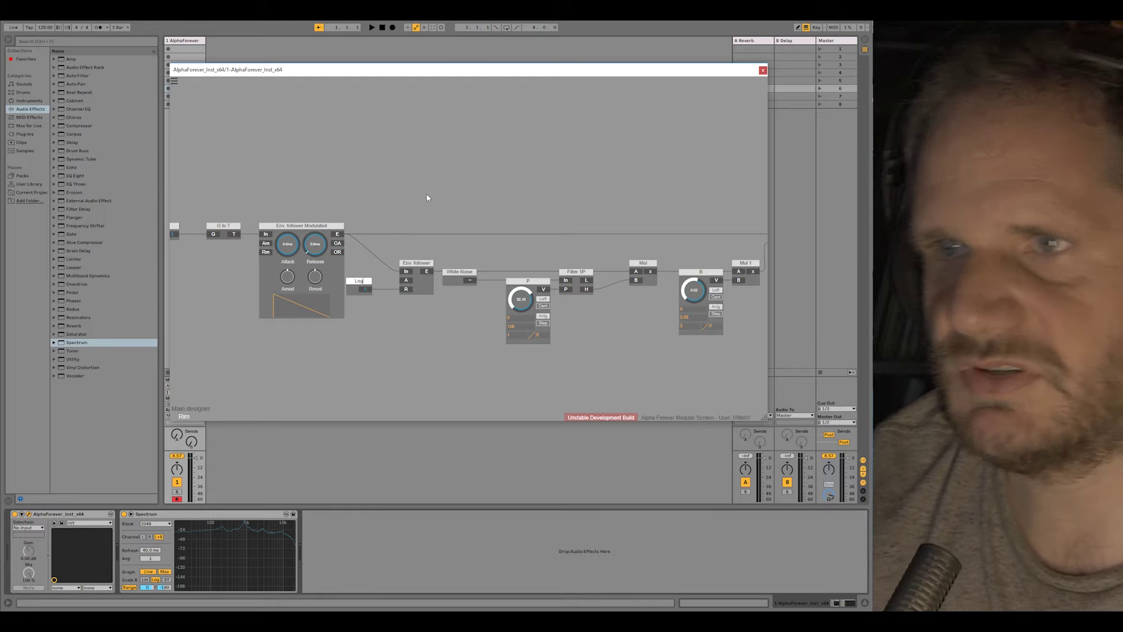
Paste the Rev knob into the main patch and place it between Midi Note and Rim, wired to Rim's Lng input.
double_click(427, 198)
key("ctrl+v")
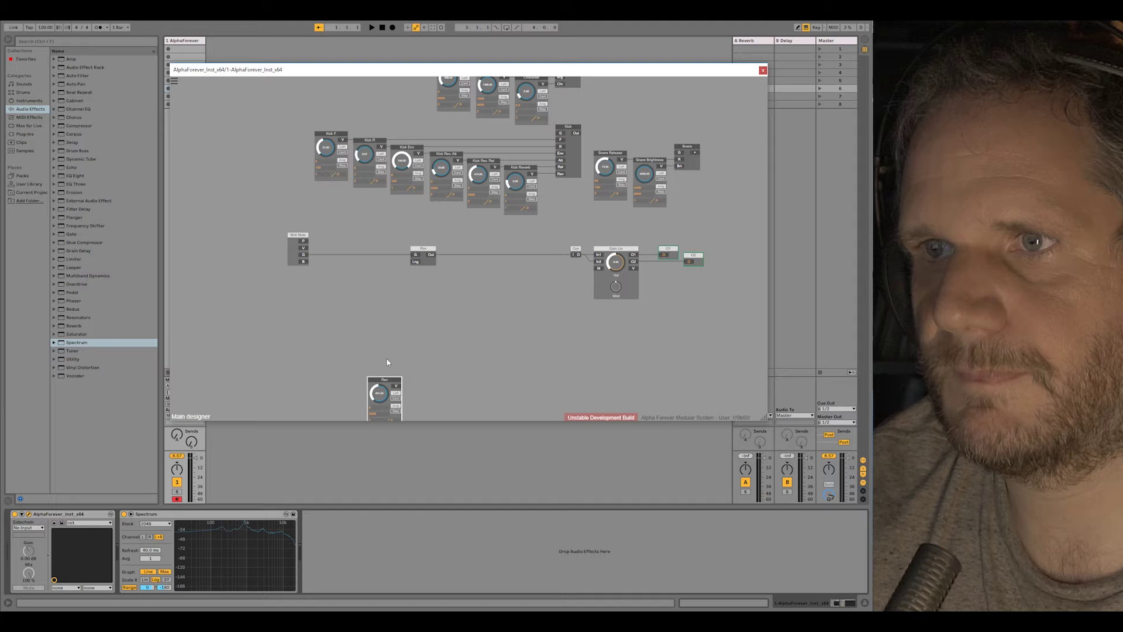
left_click_drag(418, 271, 343, 256)
right_click(398, 388)
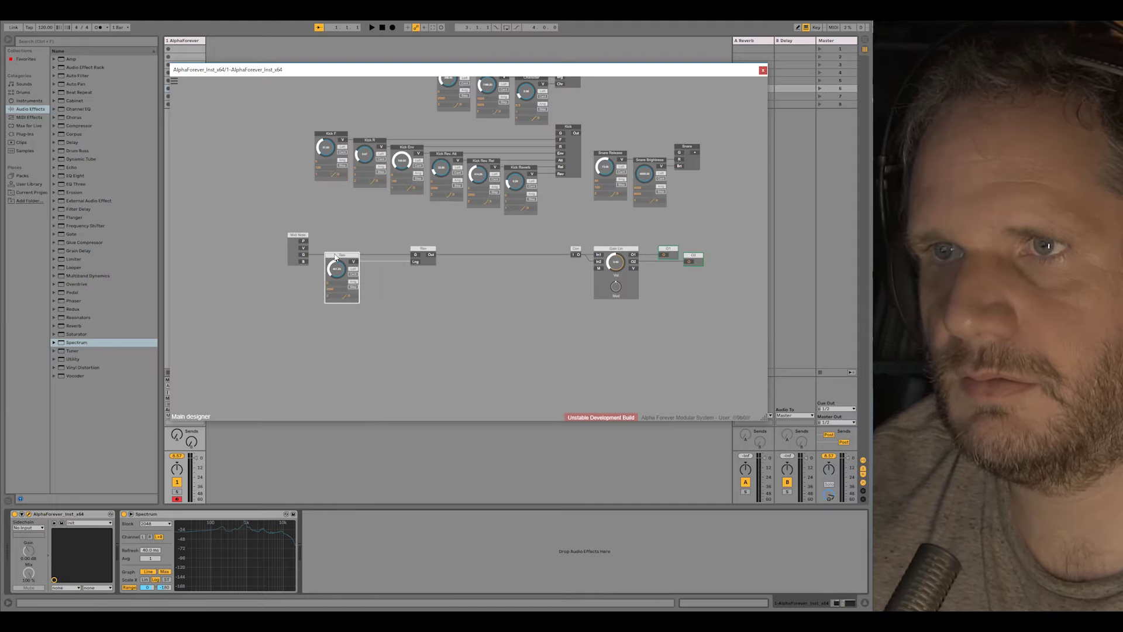
Rename the Lng knob Rim Rev. Length and move it closer to Midi Note.
double_click(335, 256)
type("Rim")
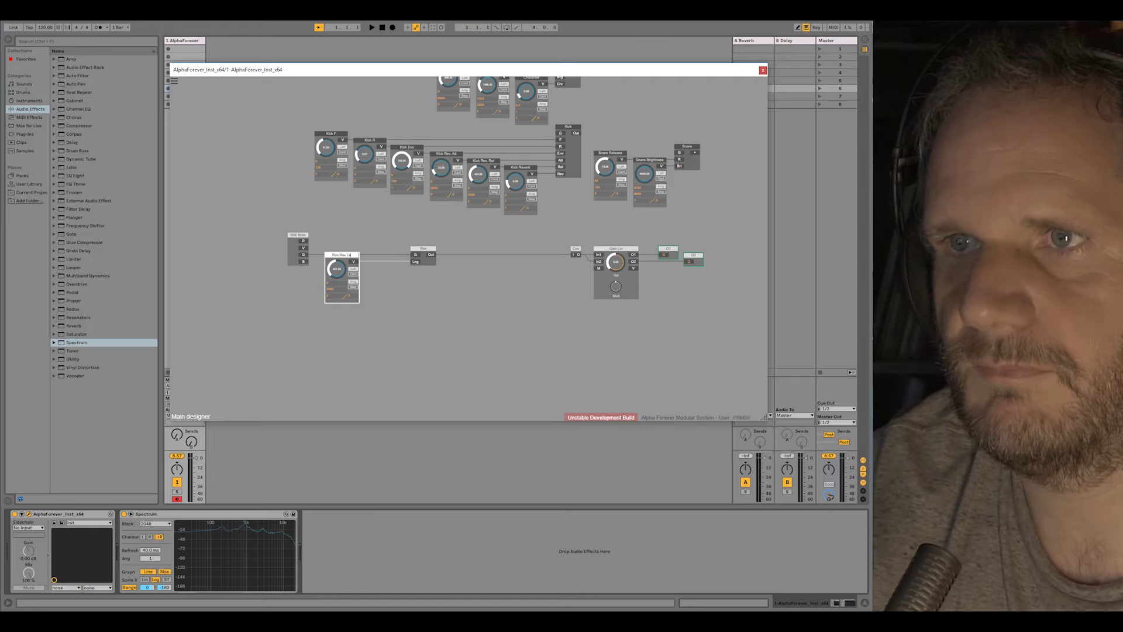
type(" Rev. Length")
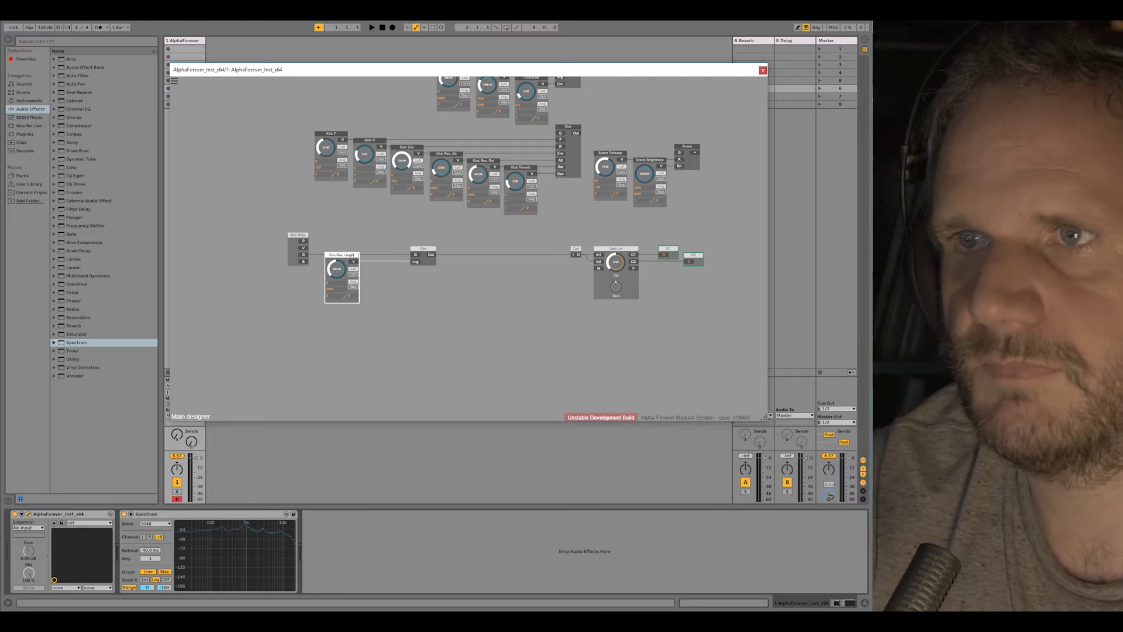
left_click(391, 281)
scroll(392, 282, "up", 5)
left_click_drag(377, 289, 442, 251)
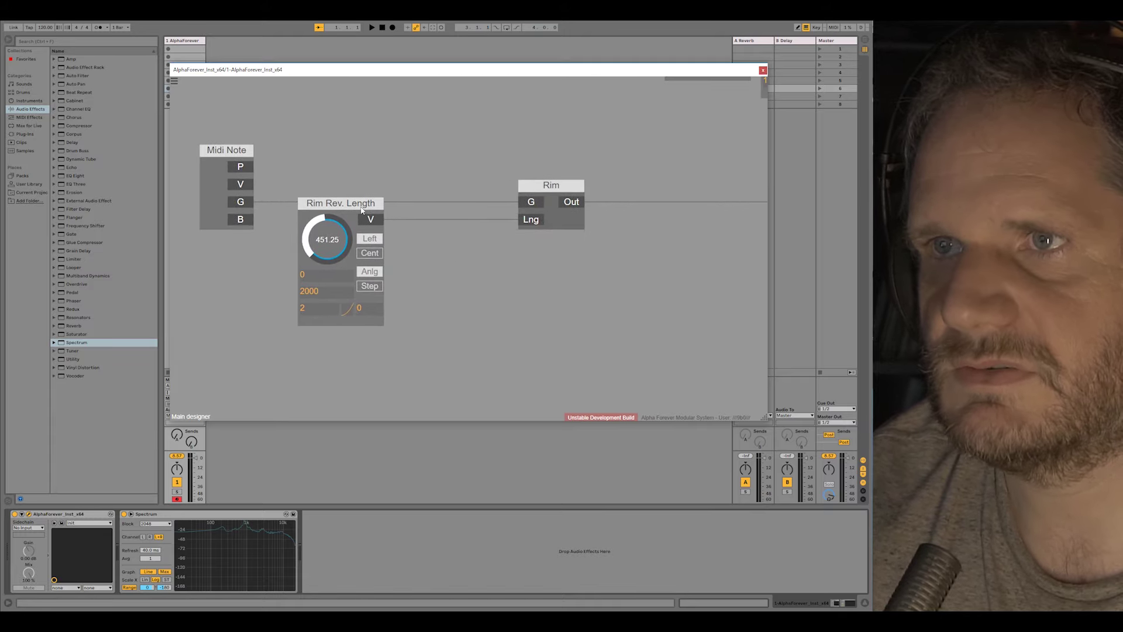
left_click_drag(361, 208, 331, 209)
Cut Filter 1P's P knob out of the Rim patch and replace it with a module input named Cut.
double_click(576, 223)
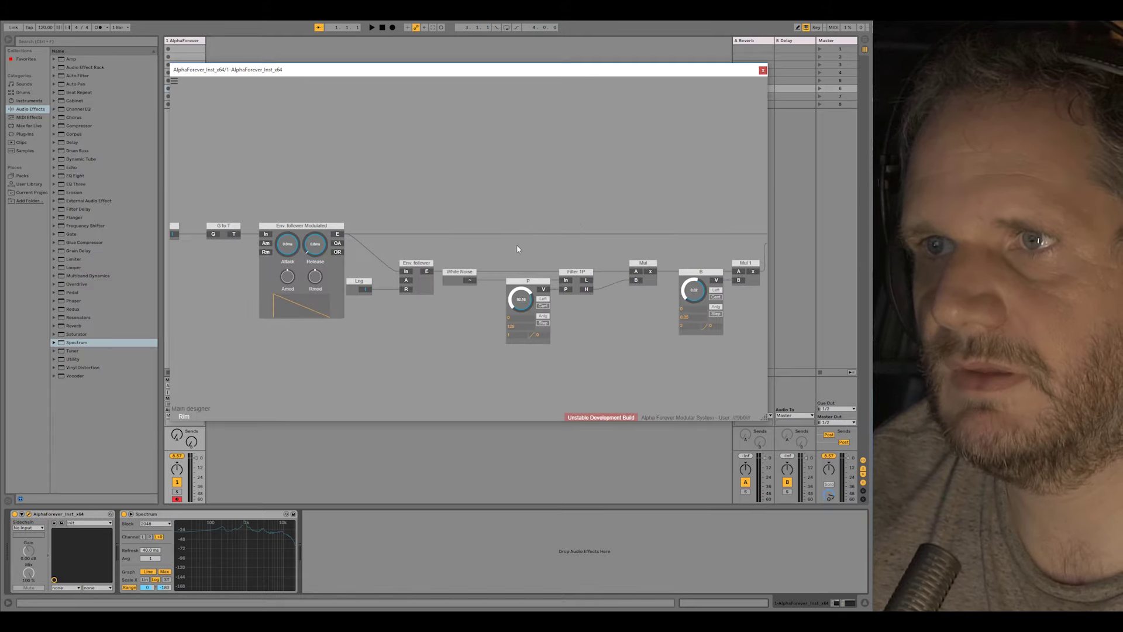
left_click_drag(517, 245, 342, 228)
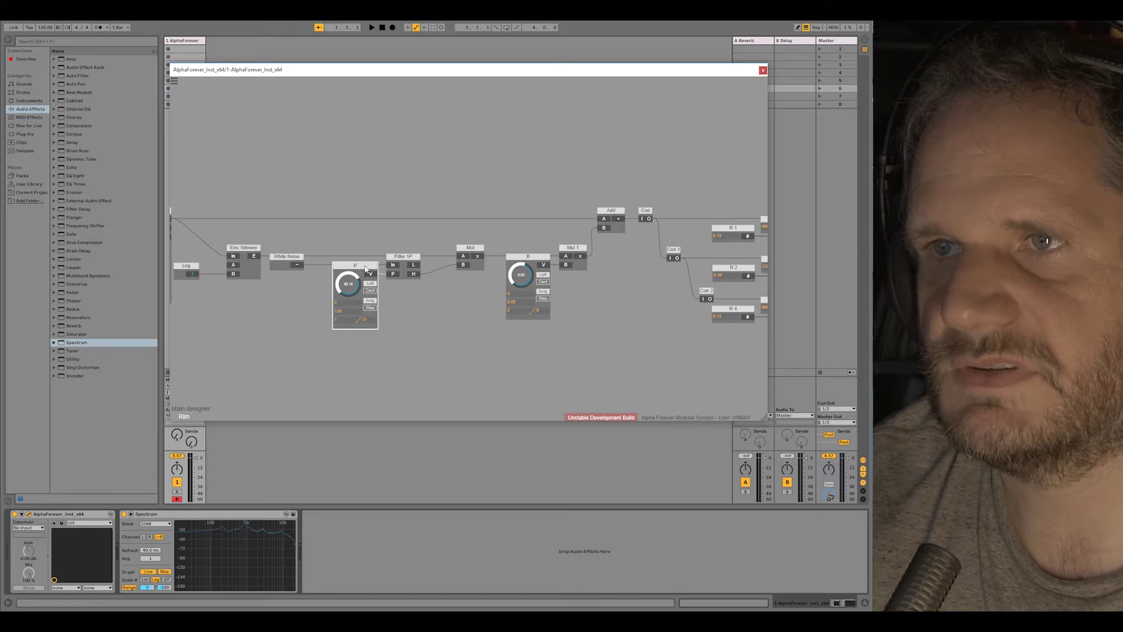
key("Delete")
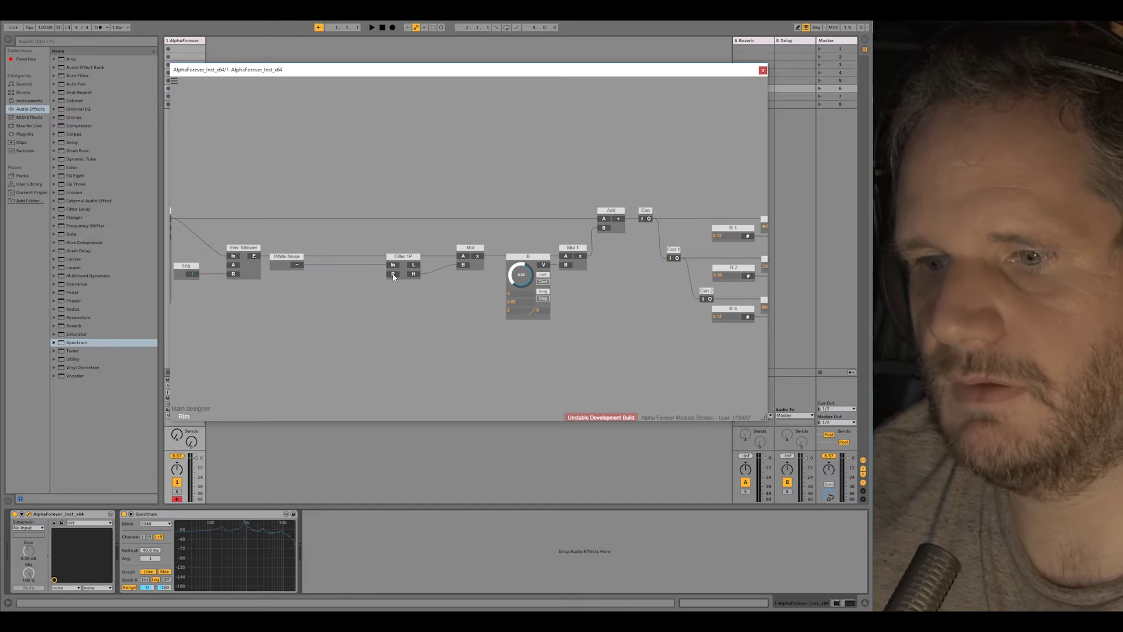
key("i")
double_click(356, 266)
type("Cut")
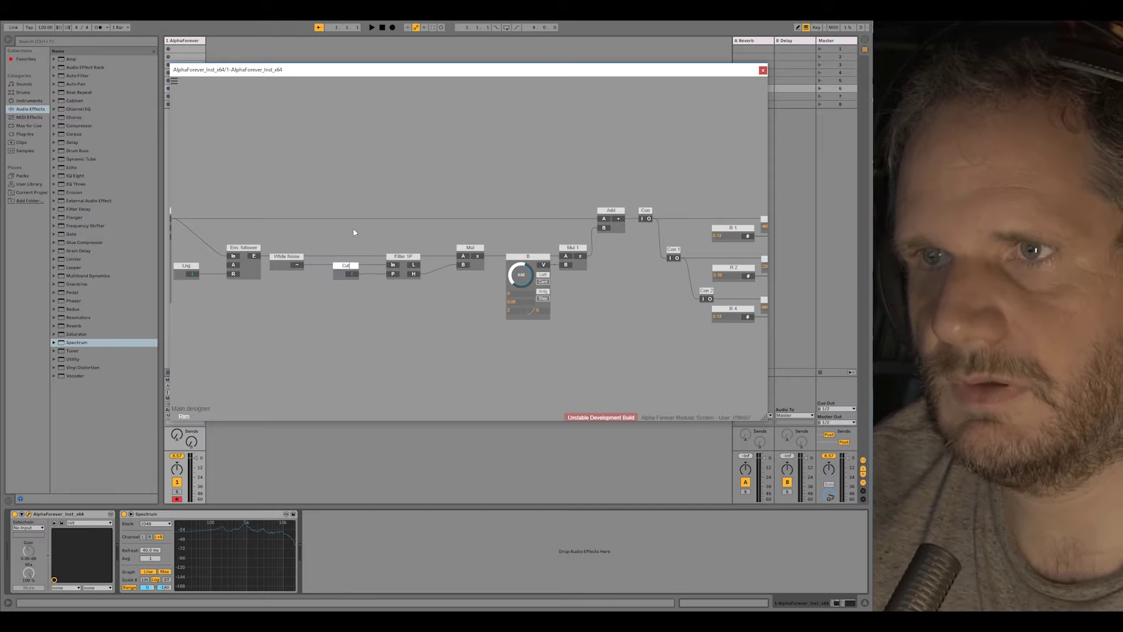
left_click(353, 226)
Paste the P knob into the main patch beside Rim Rev. Length and connect it to Rim's Cut input.
double_click(351, 214)
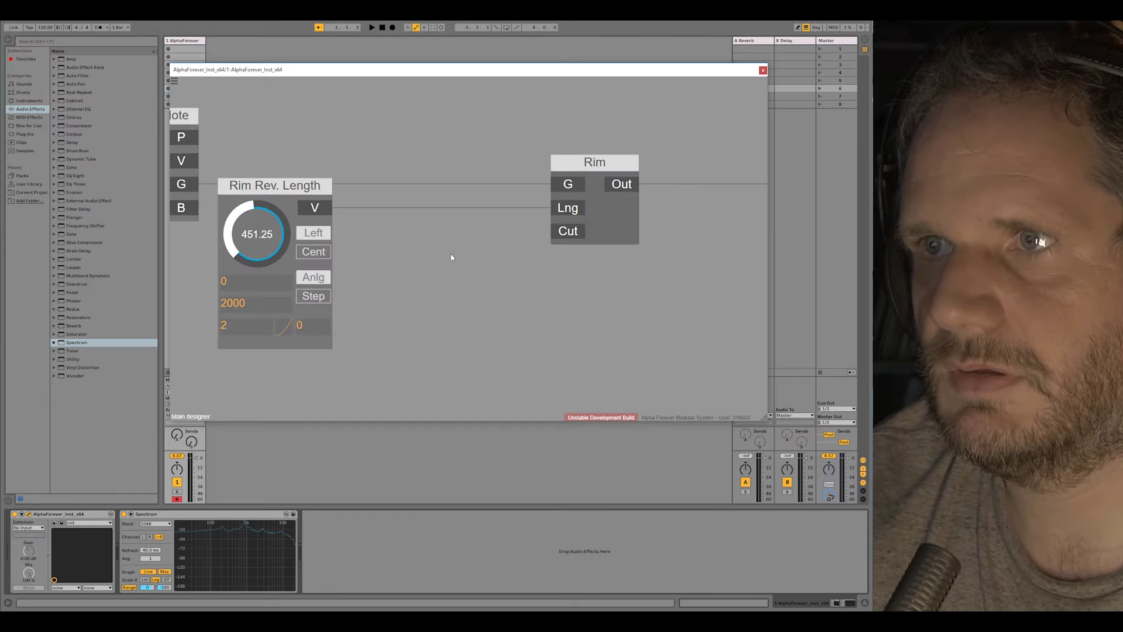
scroll(463, 264, "down", 3)
left_click_drag(646, 415, 453, 244)
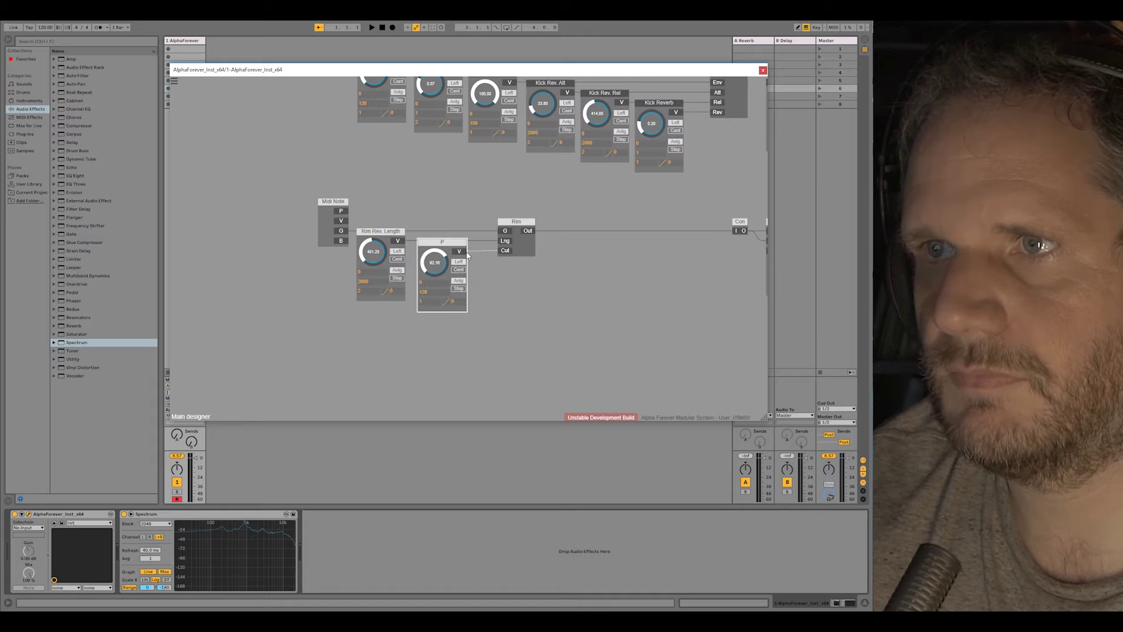
Rename the P knob wired to Rim's Cut input as Rim Reverb Hp.
scroll(471, 258, "up", 3)
double_click(423, 232)
type("Ree")
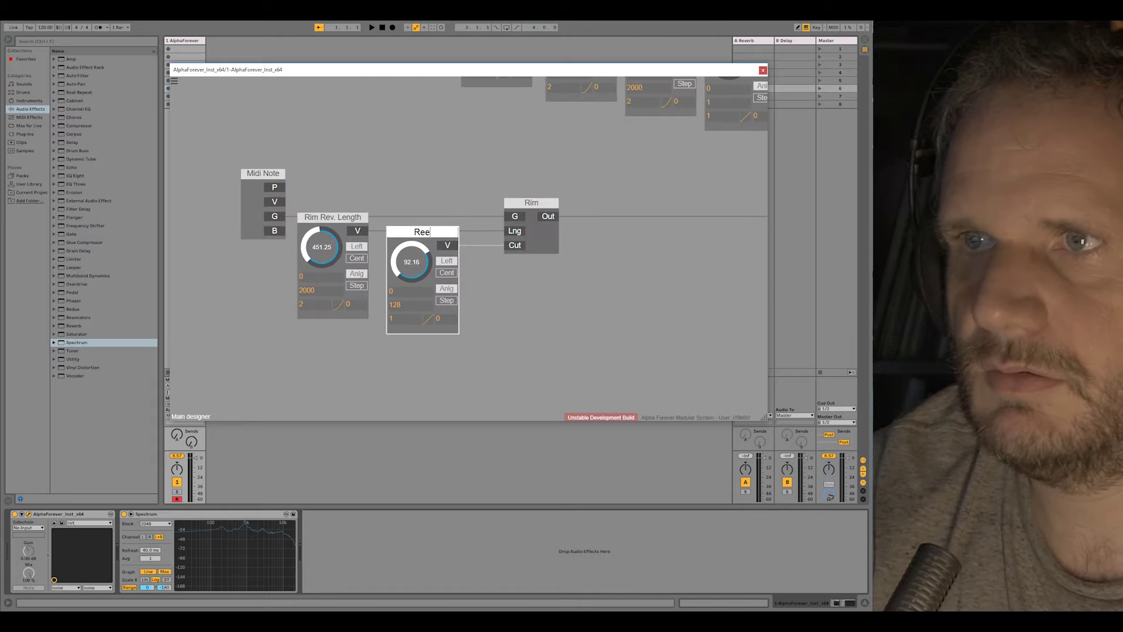
type("rrb")
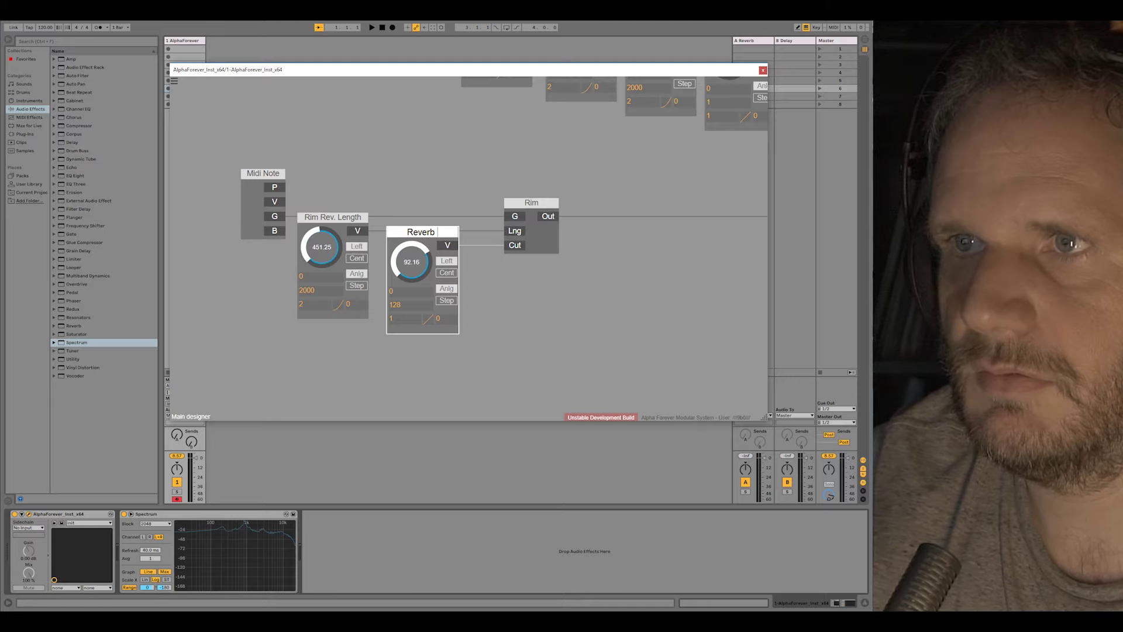
type(" Hp")
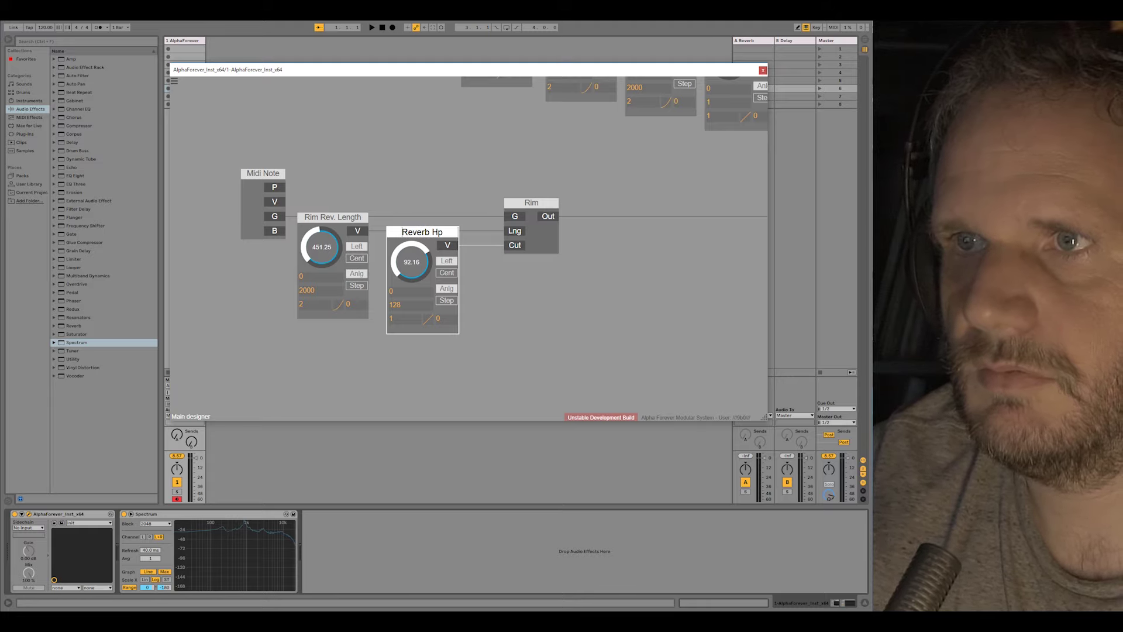
type("Rim")
key("Return")
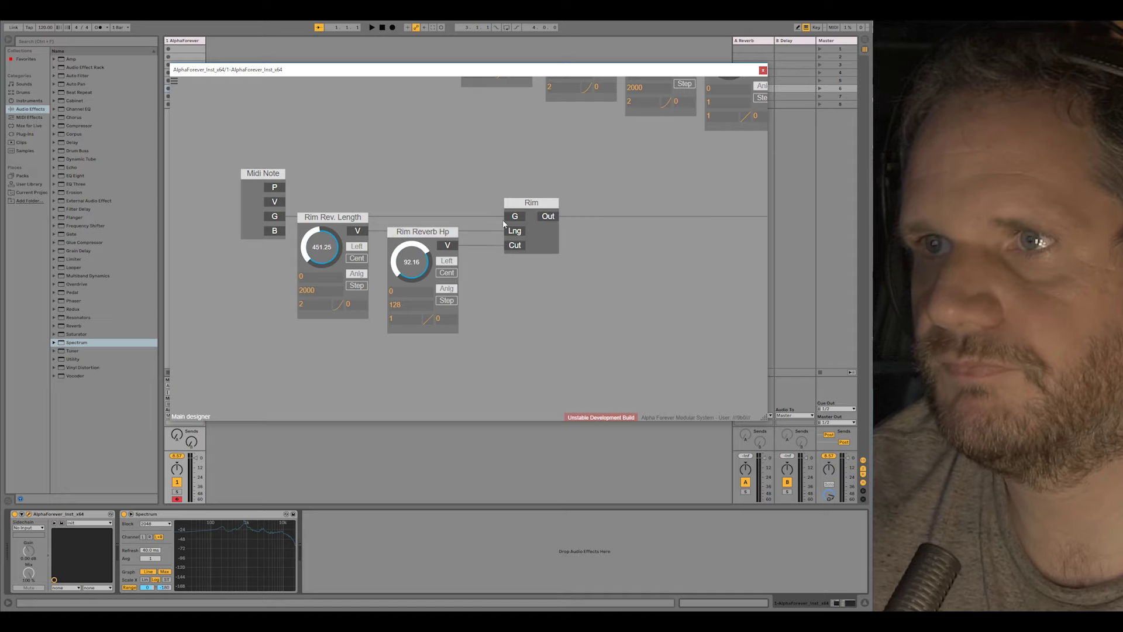
Cut Mul 1's B knob out of the Rim patch and replace it with a module input named Mix.
left_click_drag(536, 232, 591, 233)
double_click(592, 232)
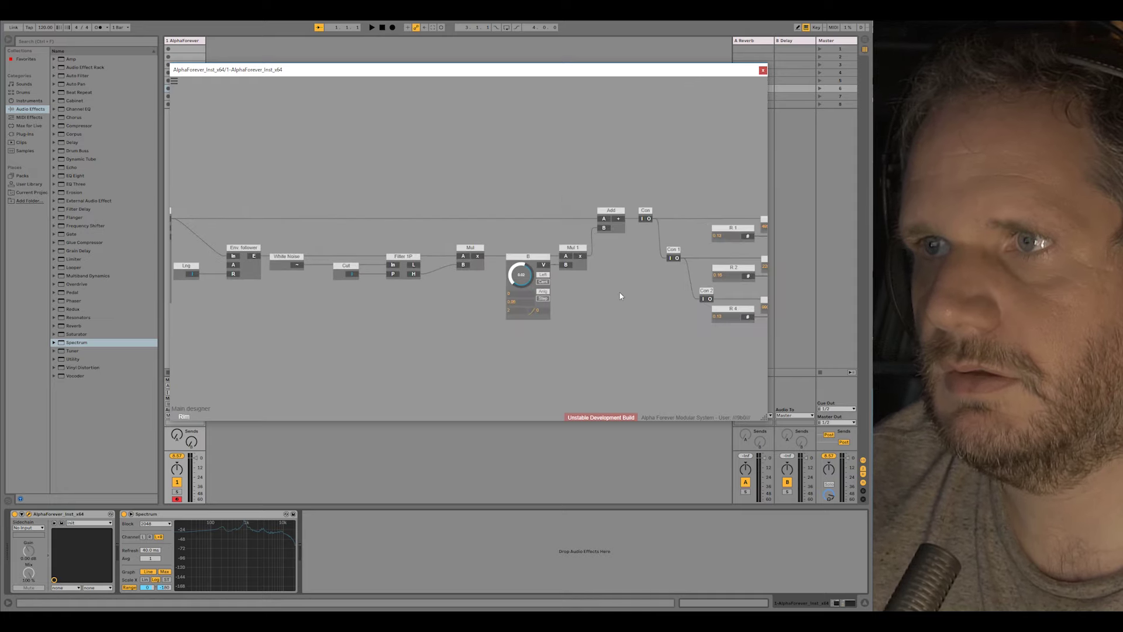
left_click_drag(620, 293, 454, 291)
left_click(357, 257)
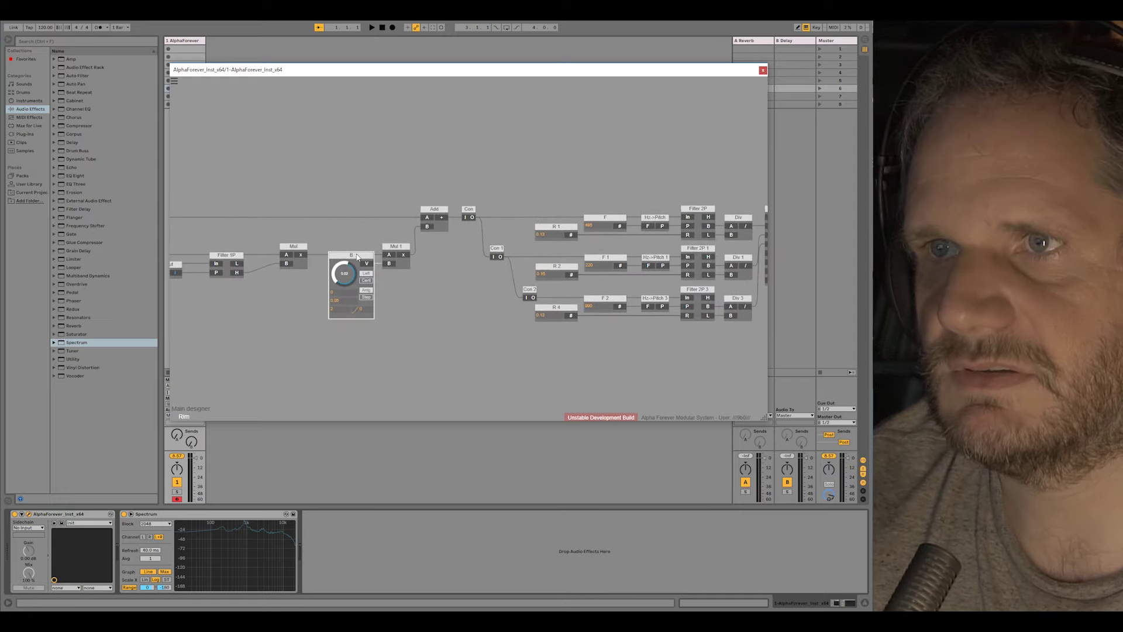
key("Delete")
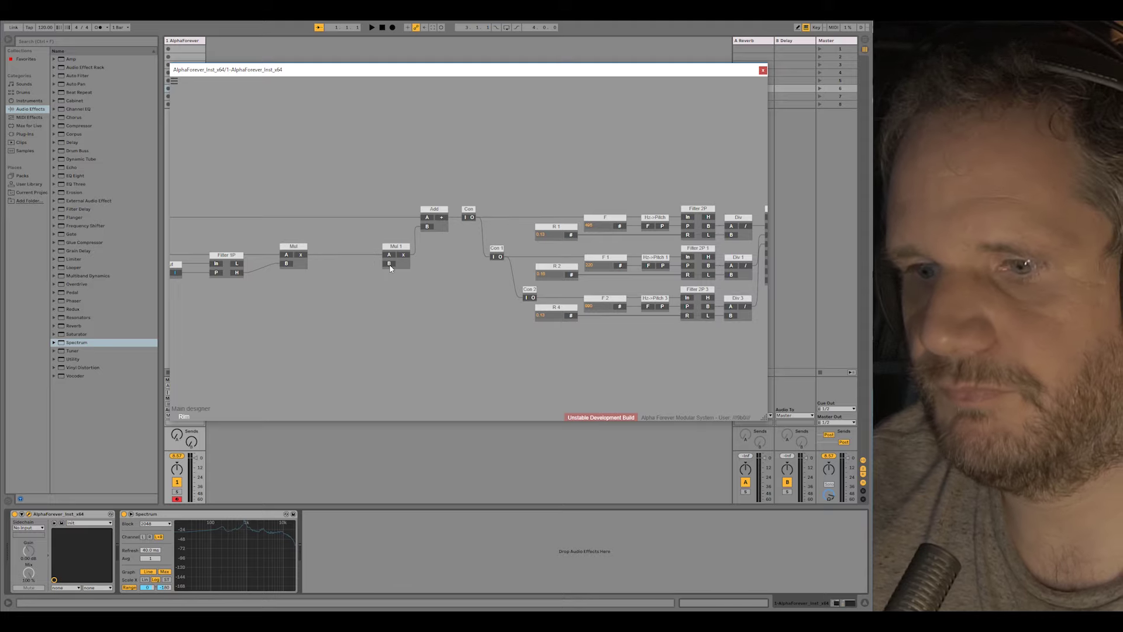
key("i")
double_click(352, 256)
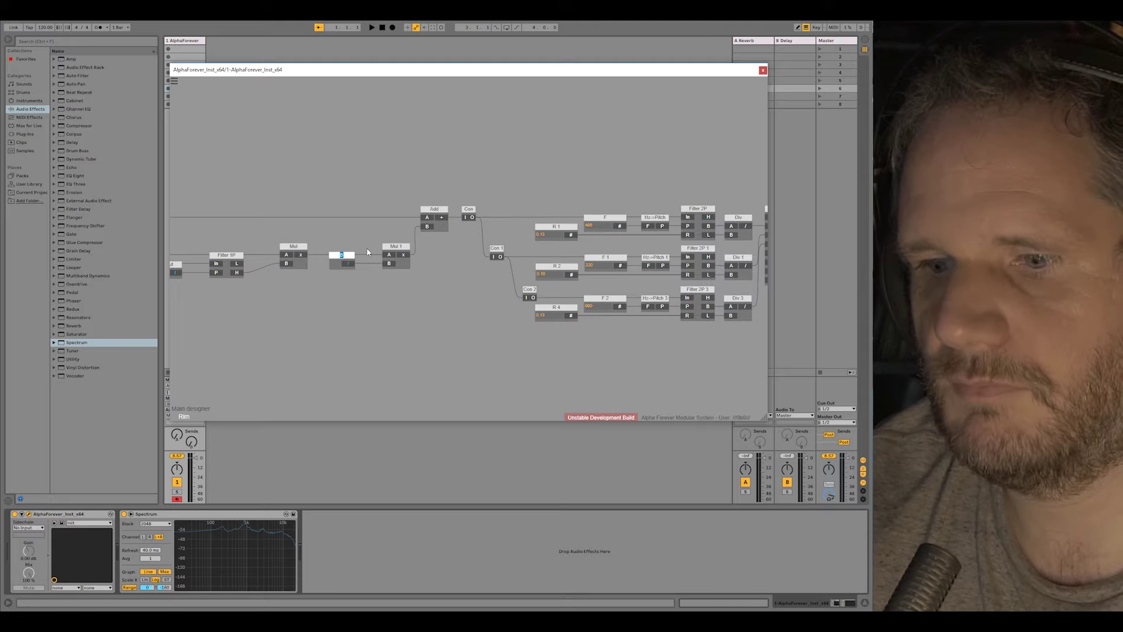
type("Mix")
key("Return")
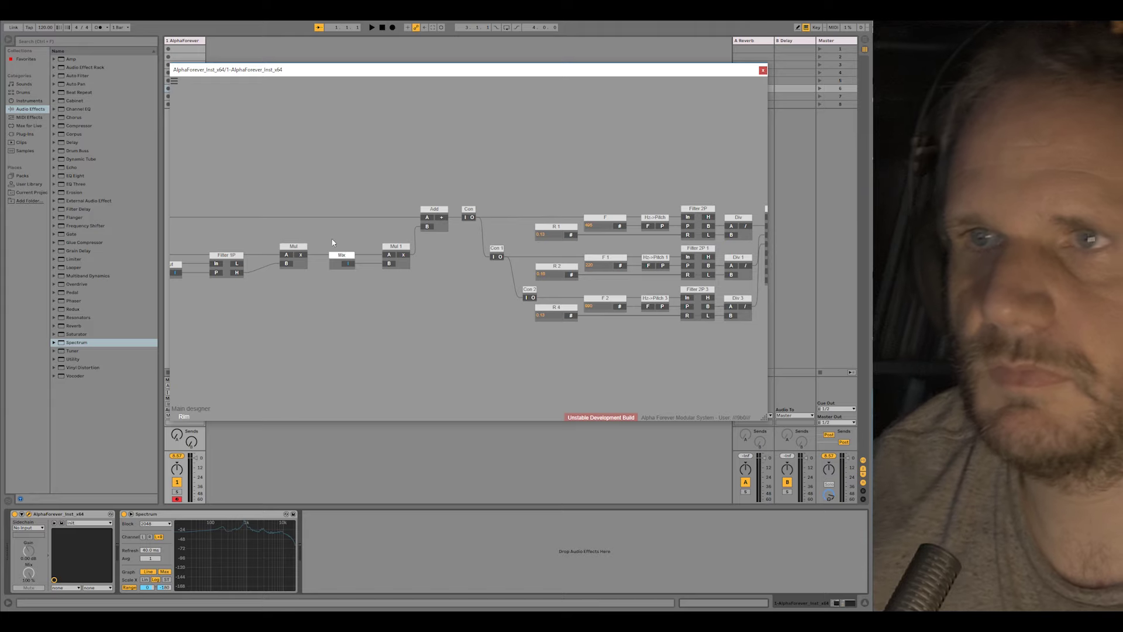
Paste the B knob into the main patch beside Rim Reverb Hp and connect it to Rim's Mix input.
double_click(332, 242)
left_click(534, 277)
scroll(531, 284, "down", 2)
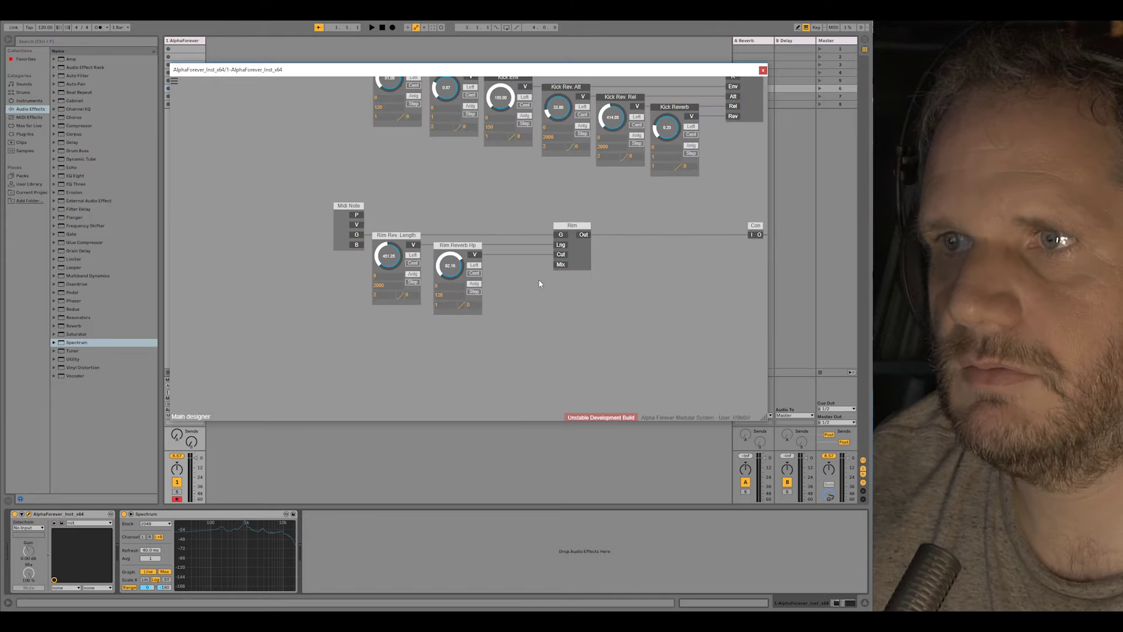
scroll(538, 283, "down", 3)
key("ctrl+v")
left_click_drag(724, 360, 523, 264)
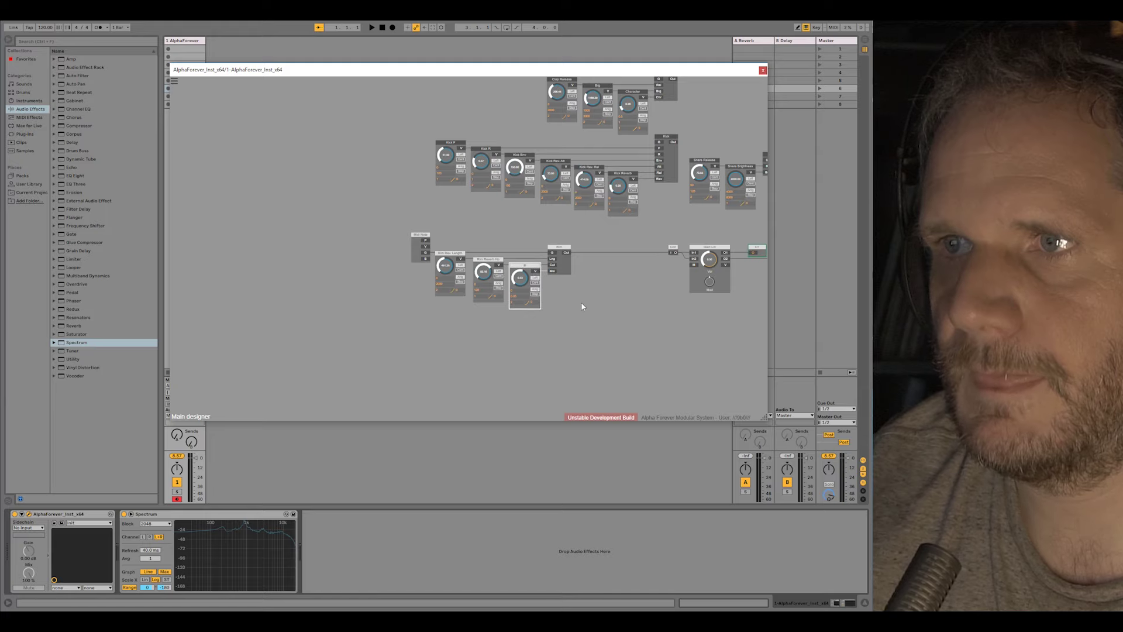
Rename the pasted B knob as Rim Reverb Mix.
scroll(580, 302, "up", 3)
double_click(516, 242)
type("Rim")
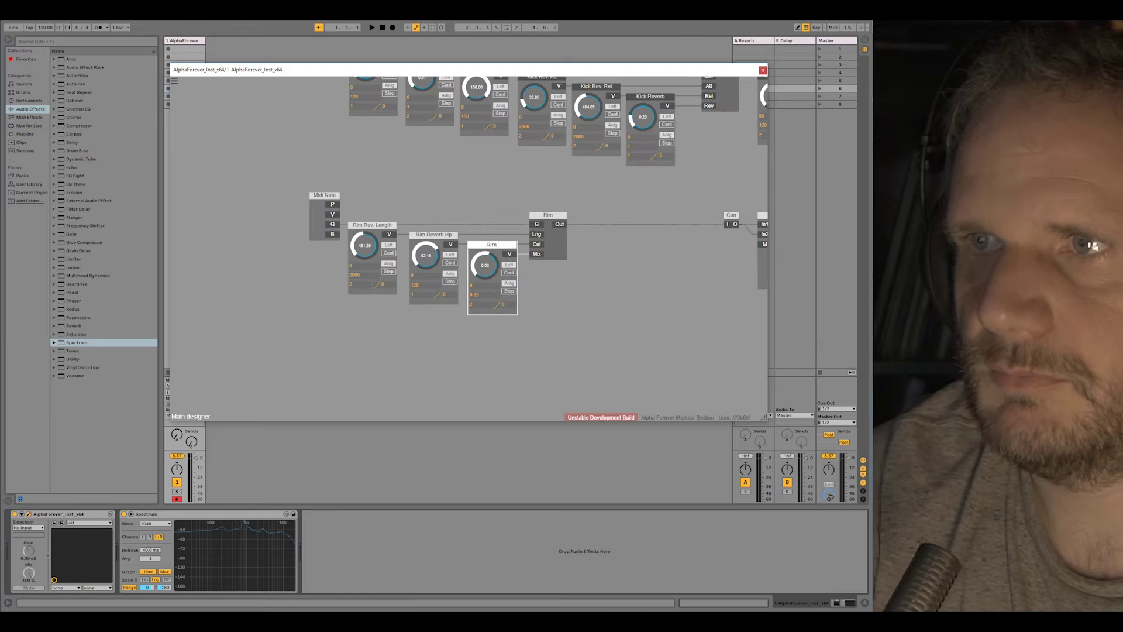
type(" Rev Vo")
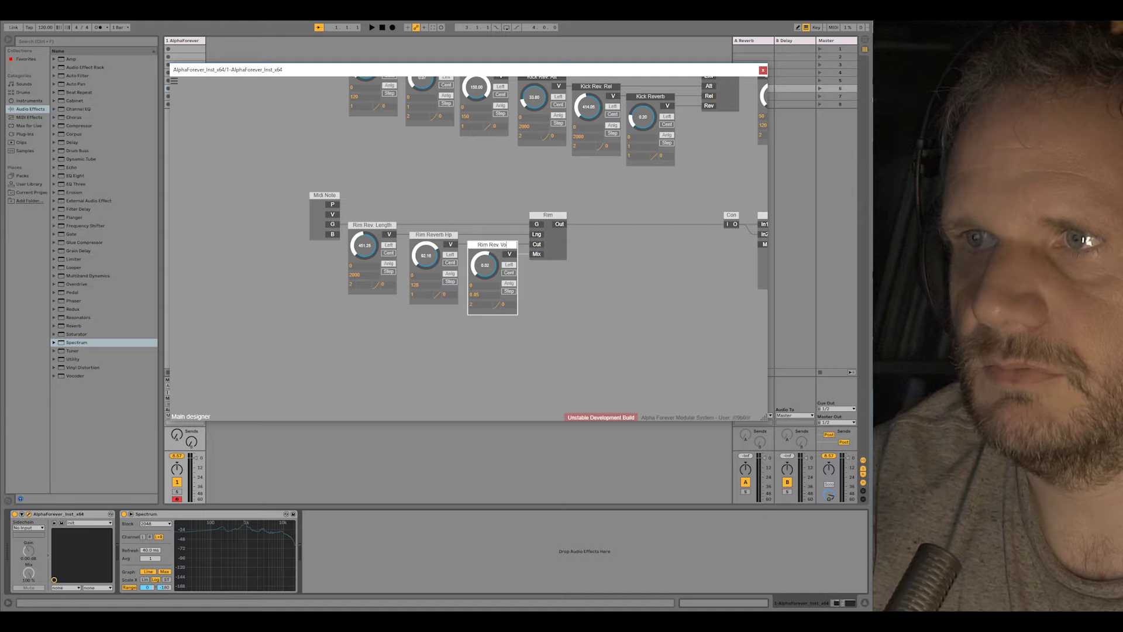
key("BackSpace")
key("BackSpace")
type("Mix")
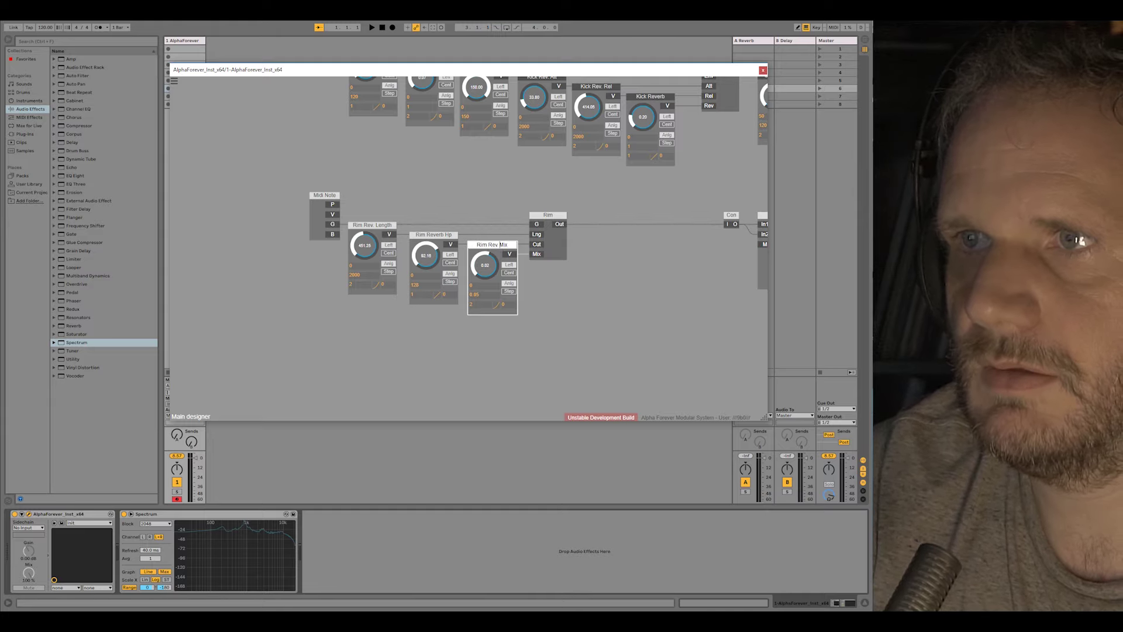
type("erb")
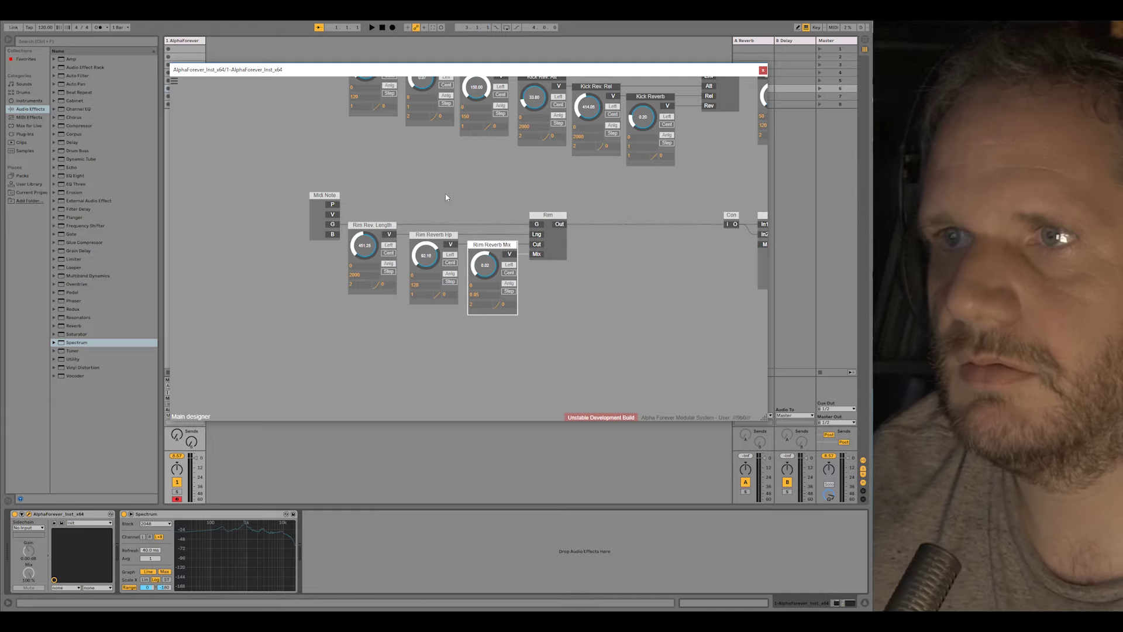
key("Return")
Shorten the Rim Reverb Hp knob's name to Rim Rev. Hp.
double_click(442, 234)
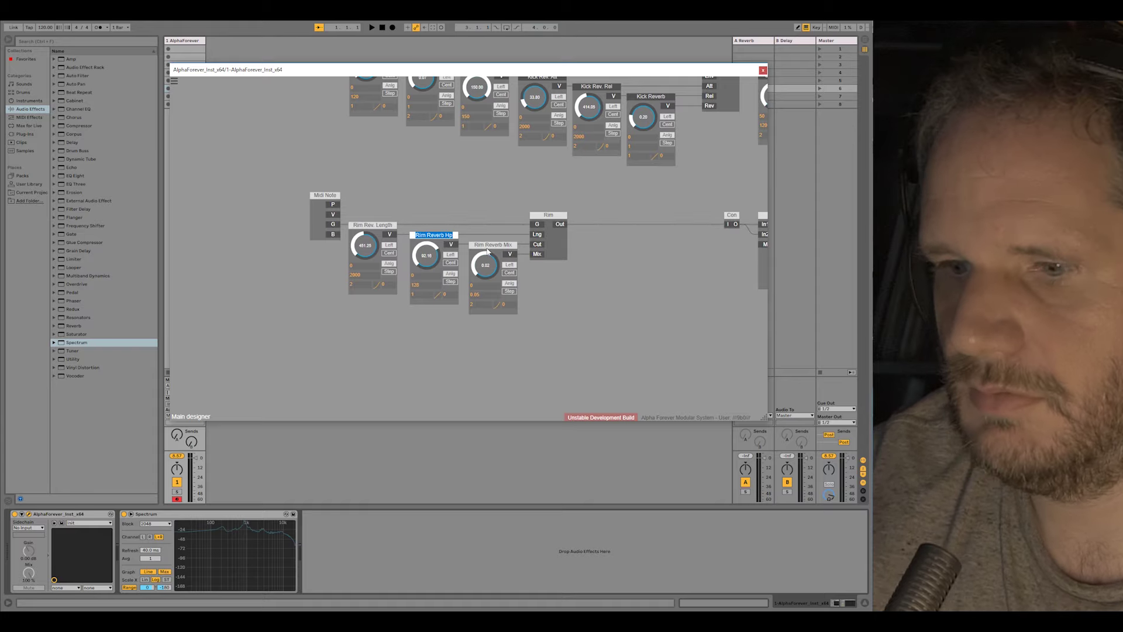
key("Right")
key("BackSpace")
key("BackSpace")
key("BackSpace")
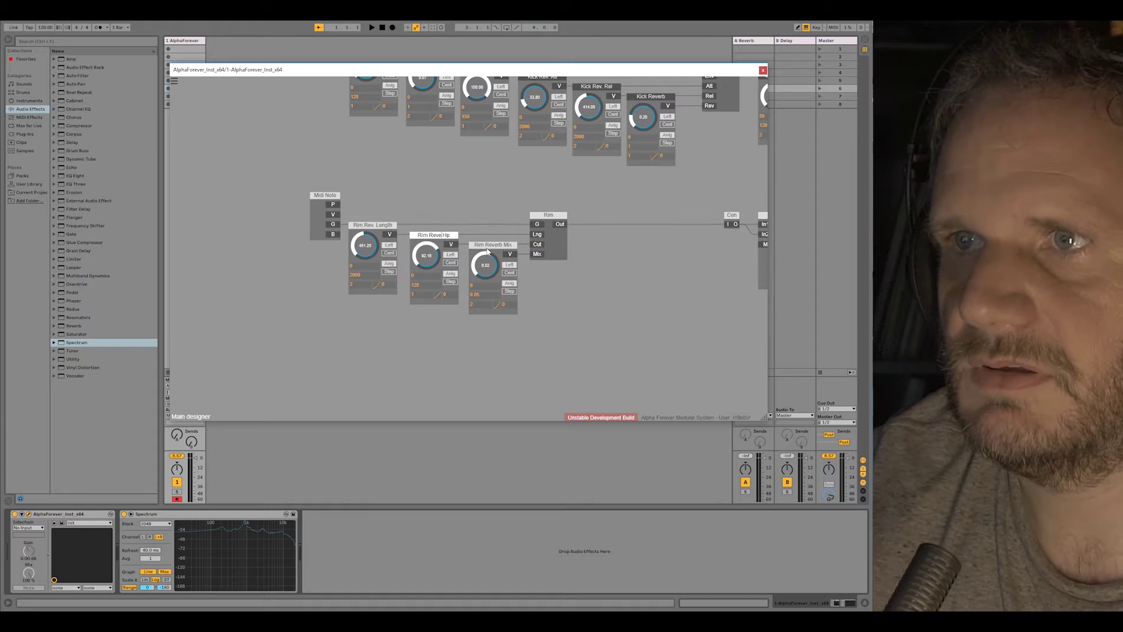
type(".")
left_click(457, 193)
Connect Midi Note's G output to the gate inputs of the Kick, Clap and Snare modules.
scroll(456, 195, "down", 3)
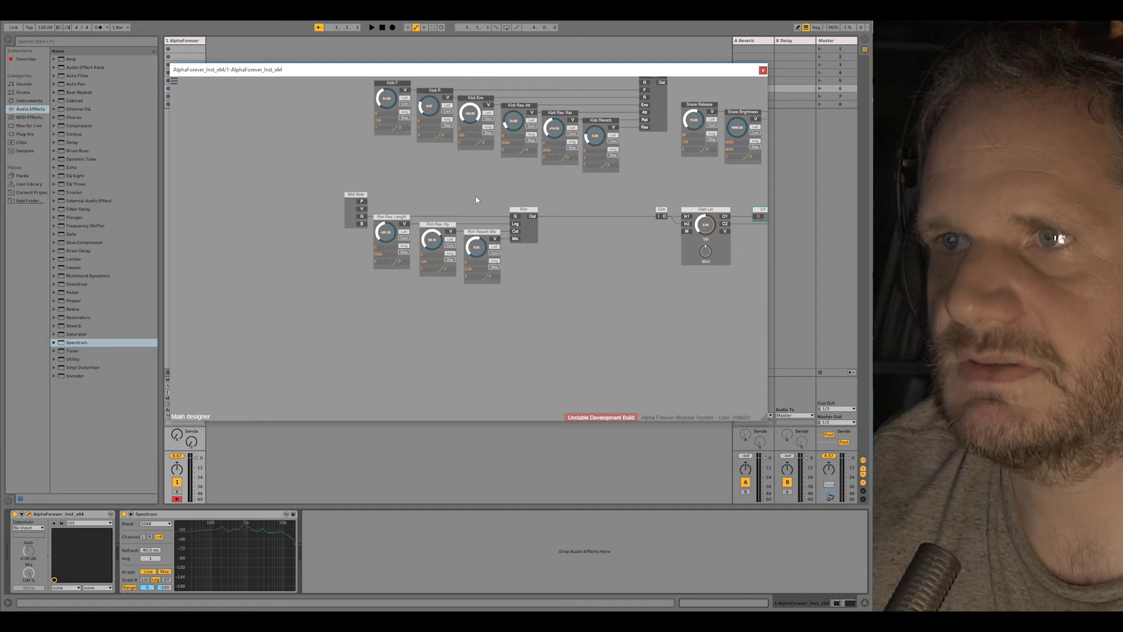
left_click_drag(627, 168, 457, 227)
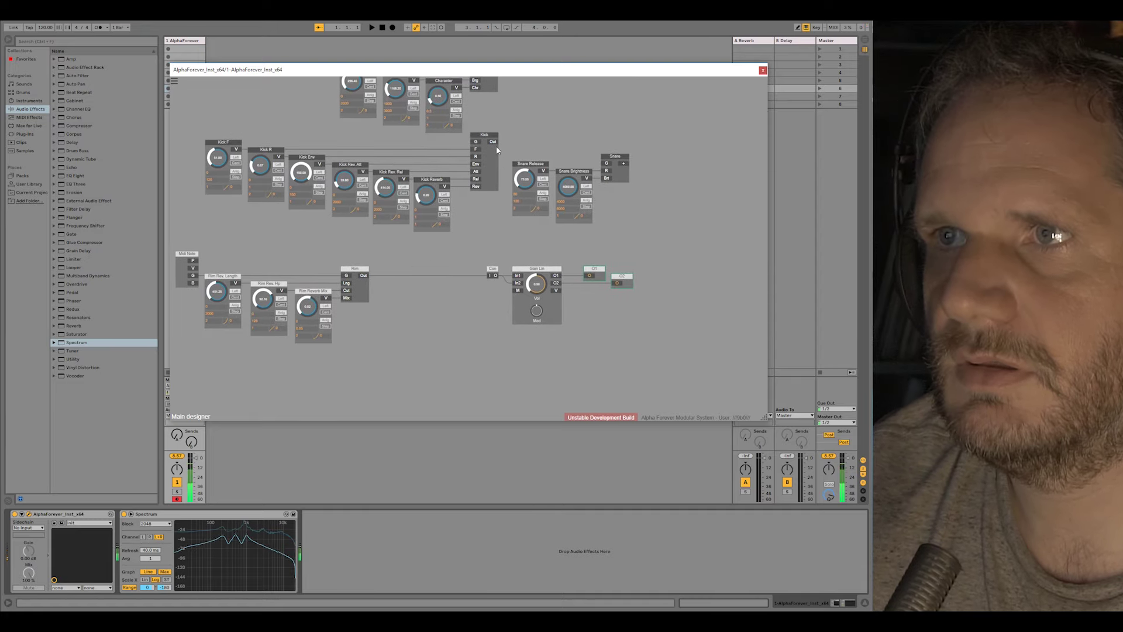
scroll(457, 228, "down", 2)
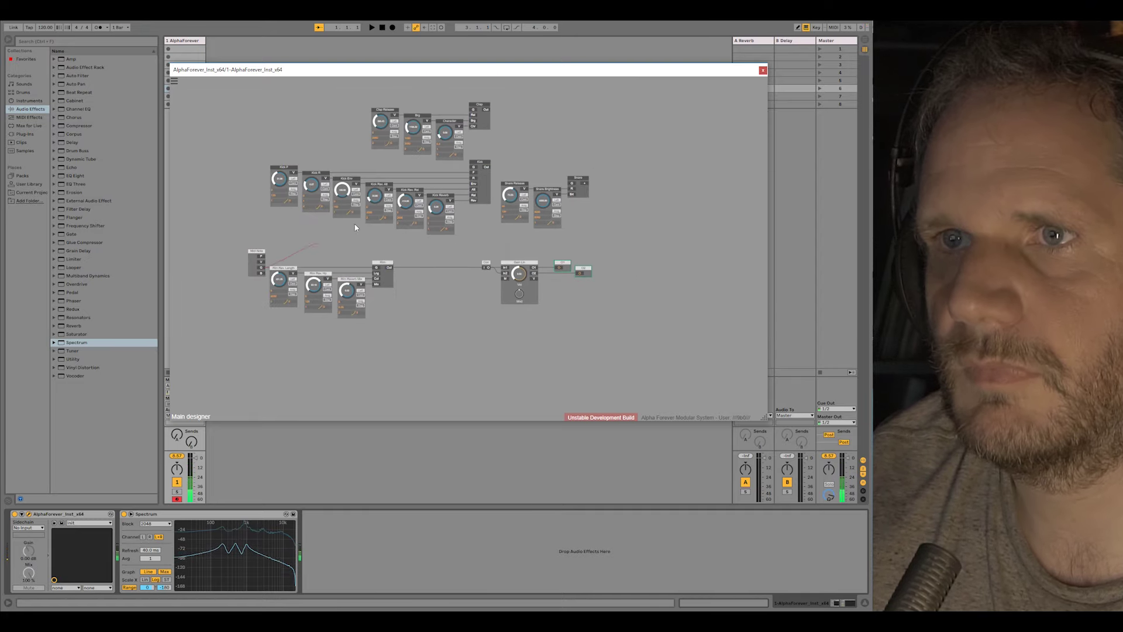
left_click_drag(261, 268, 474, 170)
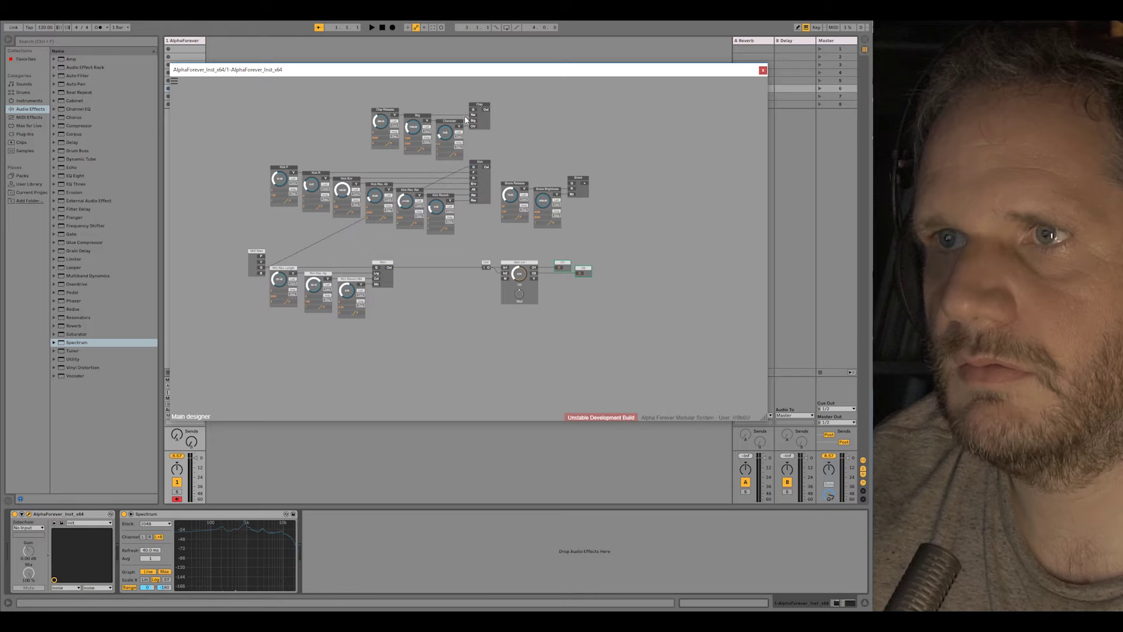
left_click_drag(473, 111, 262, 268)
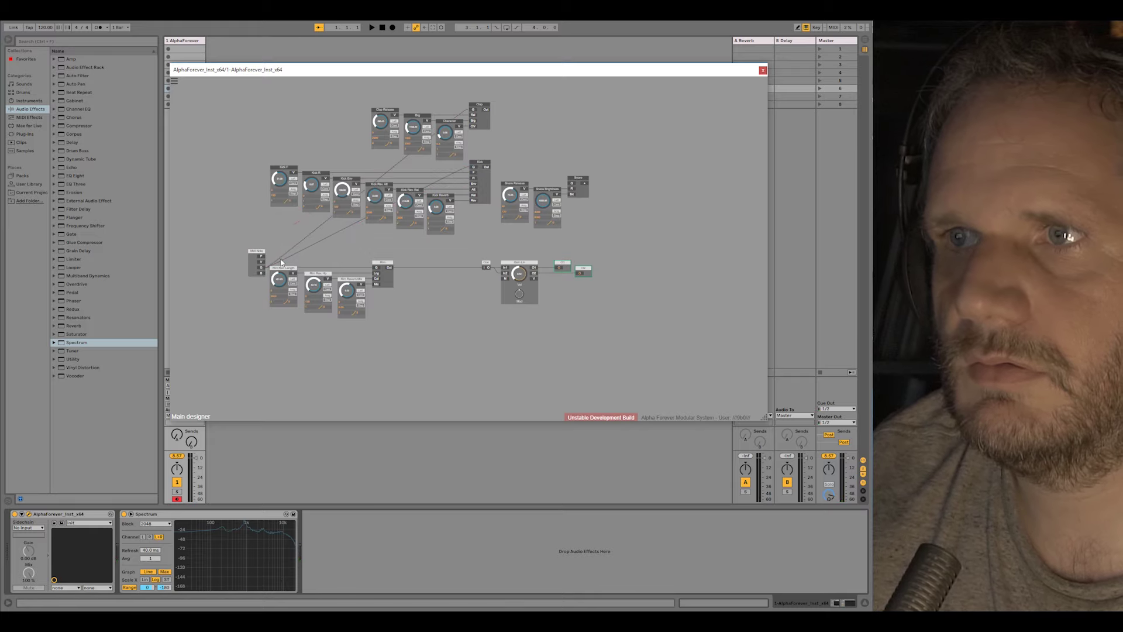
left_click_drag(571, 183, 263, 269)
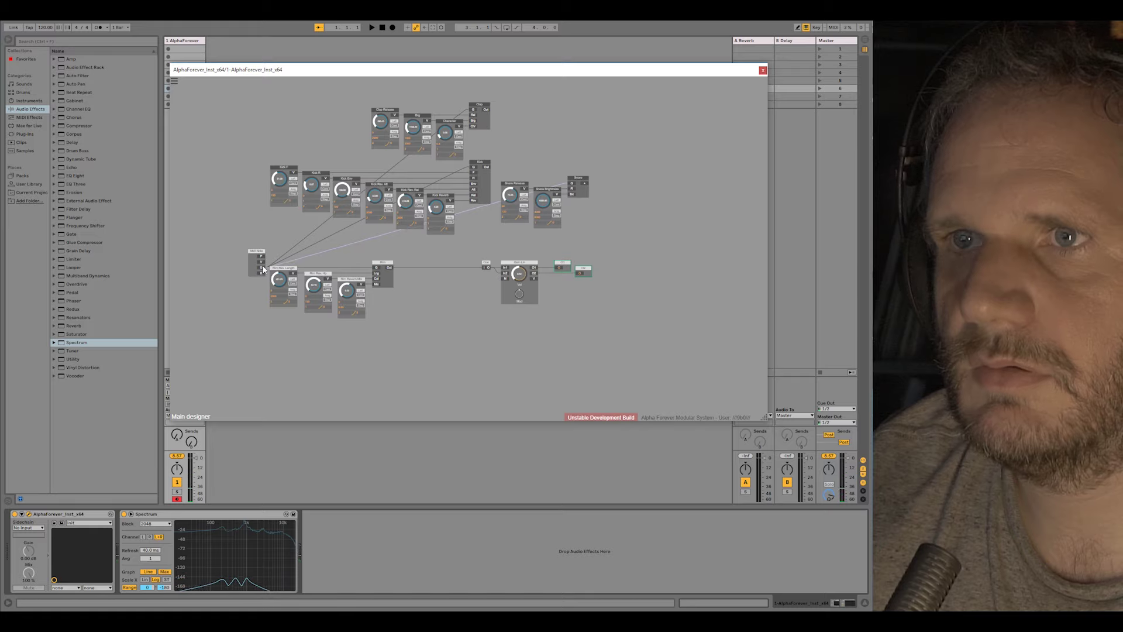
Route the Kick, Clap, Snare and Rim outputs into Con one after another to audition each drum.
left_click(488, 168)
left_click_drag(508, 177, 488, 169)
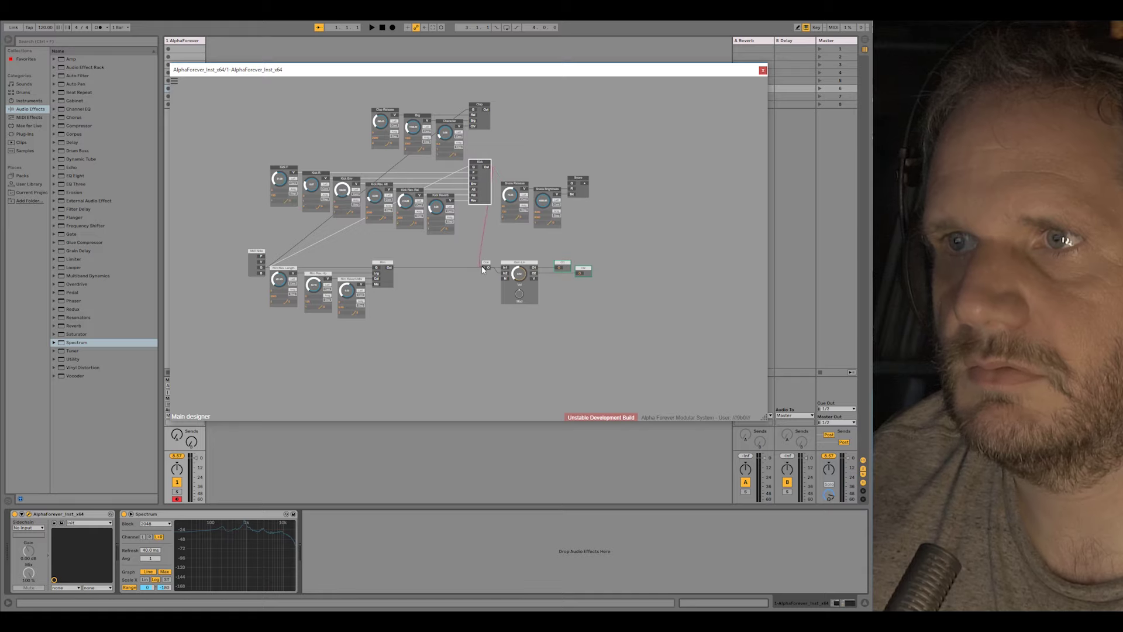
left_click_drag(483, 270, 484, 268)
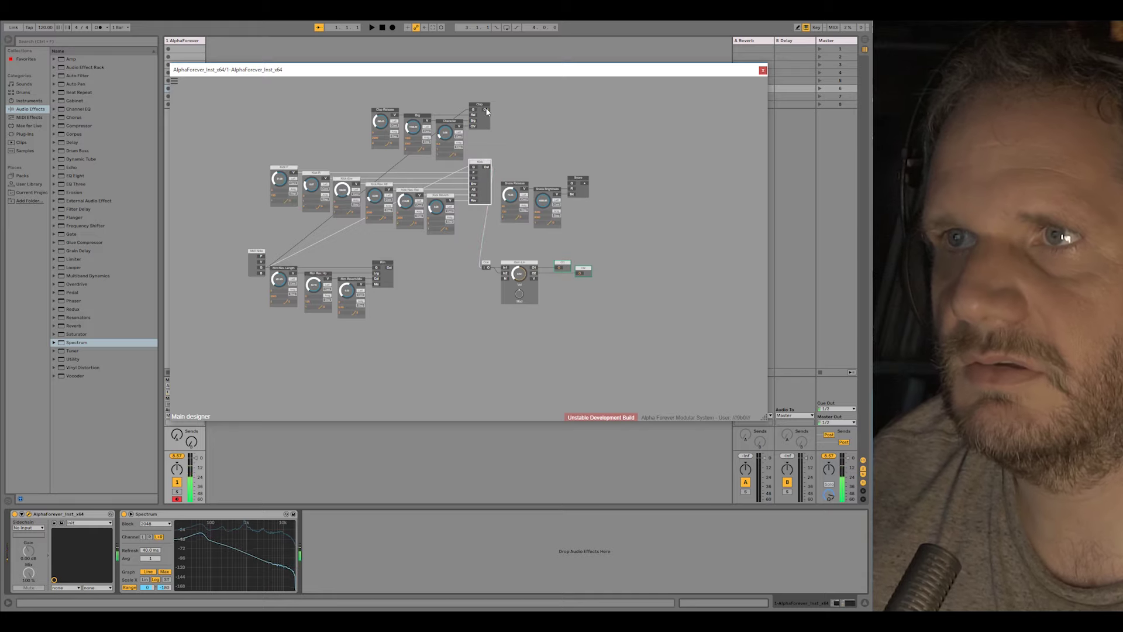
left_click_drag(486, 110, 483, 268)
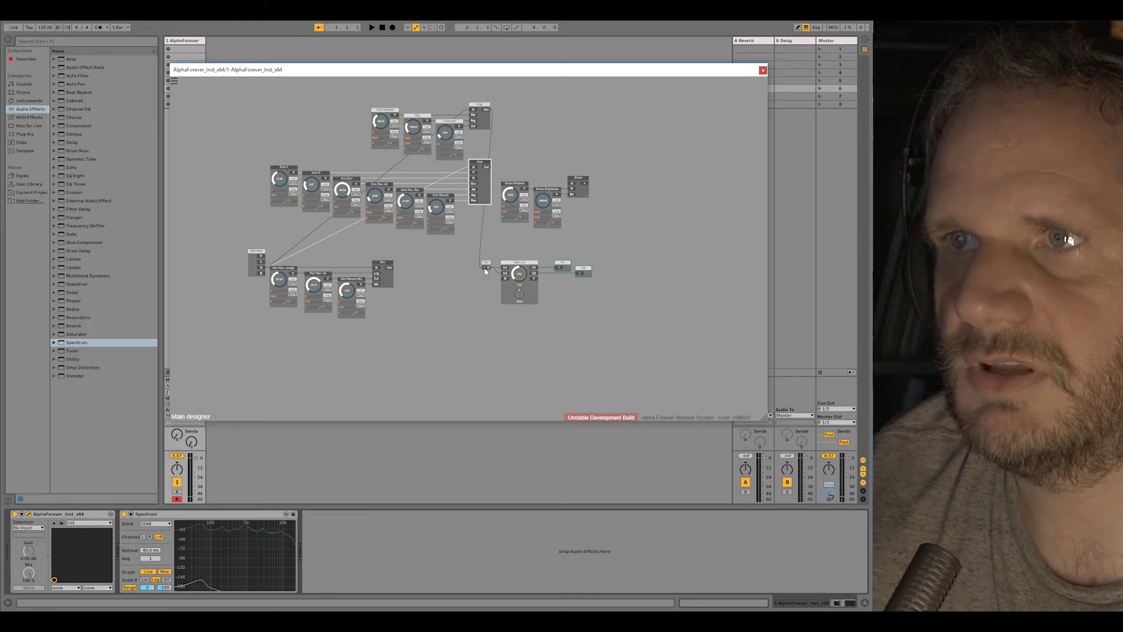
left_click_drag(585, 184, 485, 268)
left_click_drag(380, 235, 261, 268)
left_click_drag(389, 268, 485, 267)
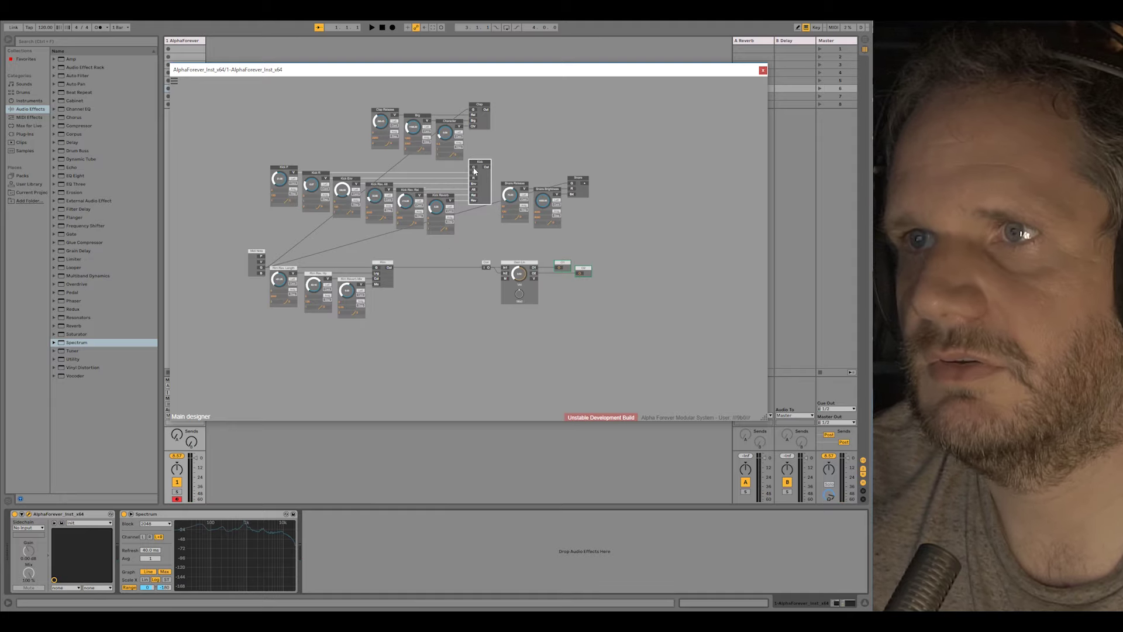
Disconnect Midi Note from the drum modules' gate inputs and remove the wire from Rim's output to Con.
right_click(573, 185)
right_click(377, 269)
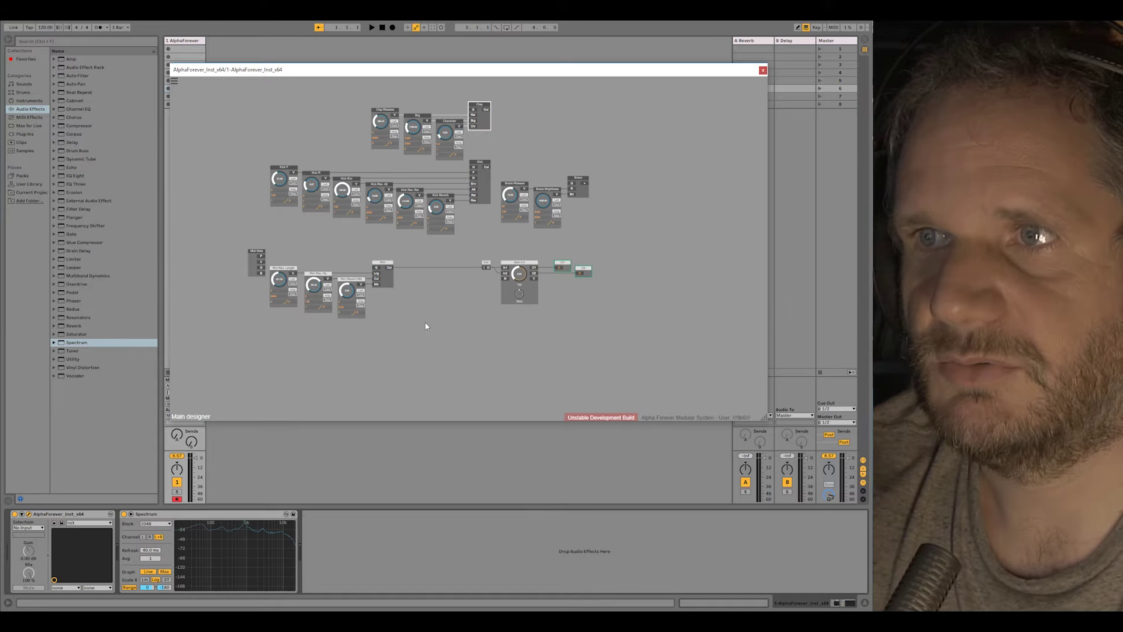
mouse_move(394, 314)
left_mouse_down()
mouse_move(407, 323)
mouse_move(388, 335)
left_mouse_up()
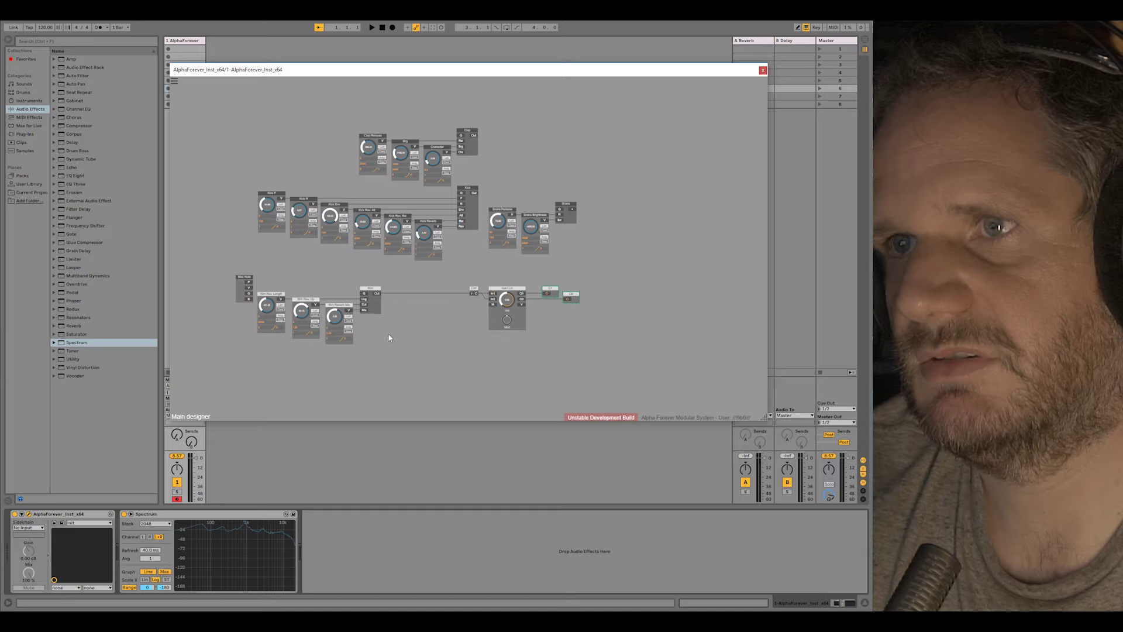
right_click(470, 298)
right_click(471, 297)
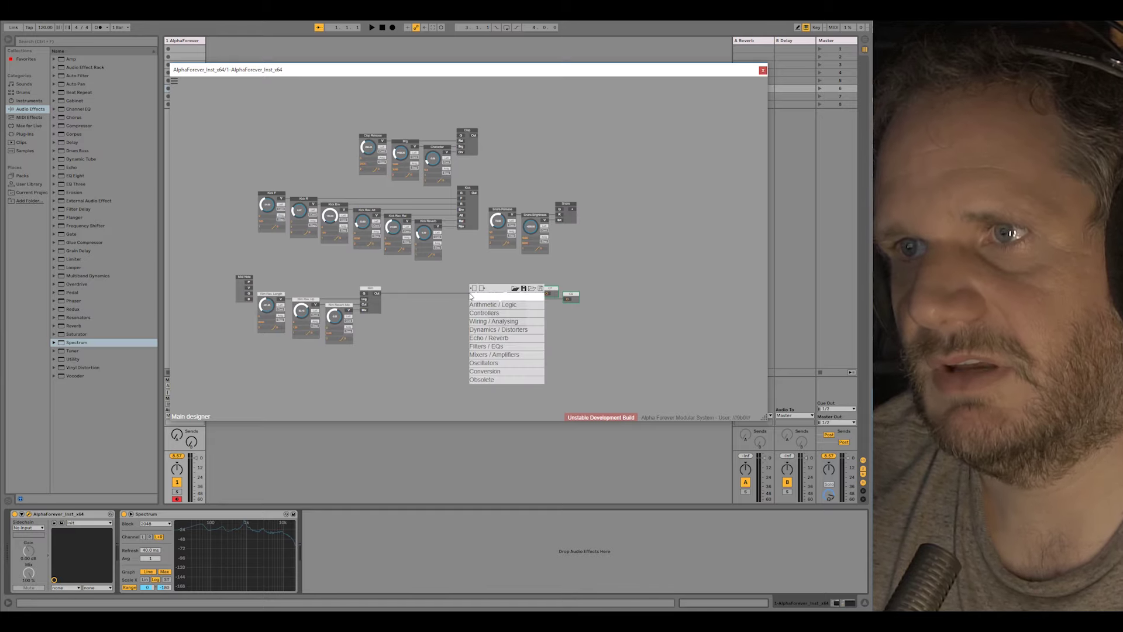
left_click(455, 287)
right_click(471, 293)
scroll(435, 294, "up", 1)
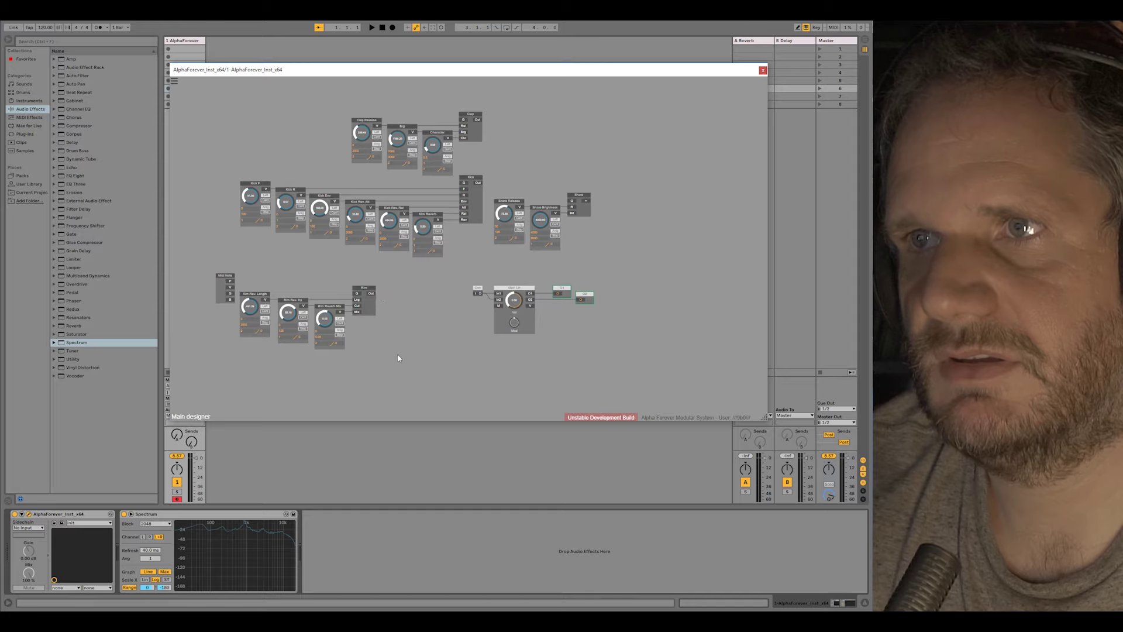
Delete the Midi Note module and the Con, gain and output modules from the main patch.
left_click_drag(398, 355, 273, 272)
left_click(226, 275)
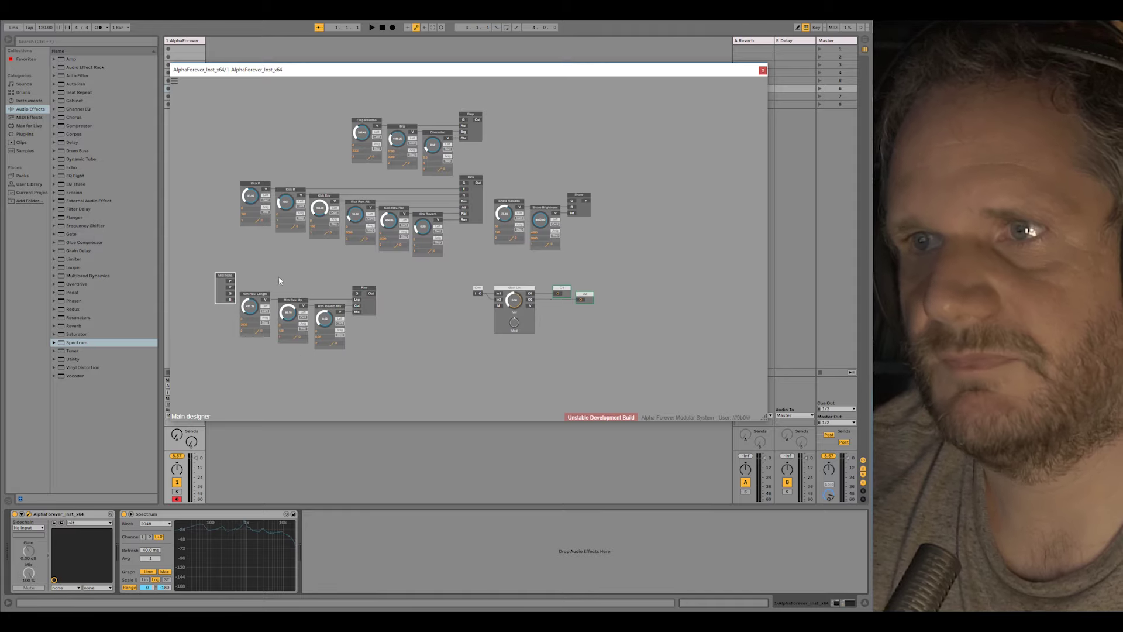
key("Delete")
left_click_drag(462, 274, 667, 367)
key("Delete")
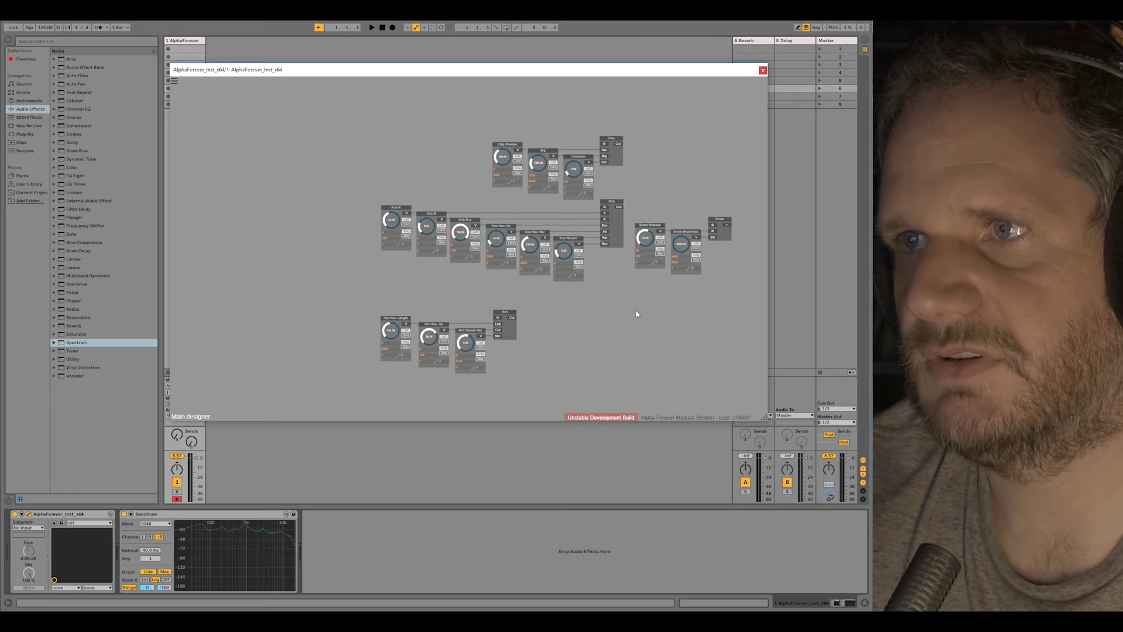
Arrange the drum modules with their knobs in one column, ordered Snare, Clap, Kick and Rim from top to bottom.
left_click_drag(628, 303, 326, 181)
left_click_drag(603, 206, 506, 233)
left_click_drag(456, 109, 680, 216)
left_click_drag(619, 144, 509, 168)
left_click_drag(617, 208, 757, 309)
left_click_drag(729, 224, 514, 109)
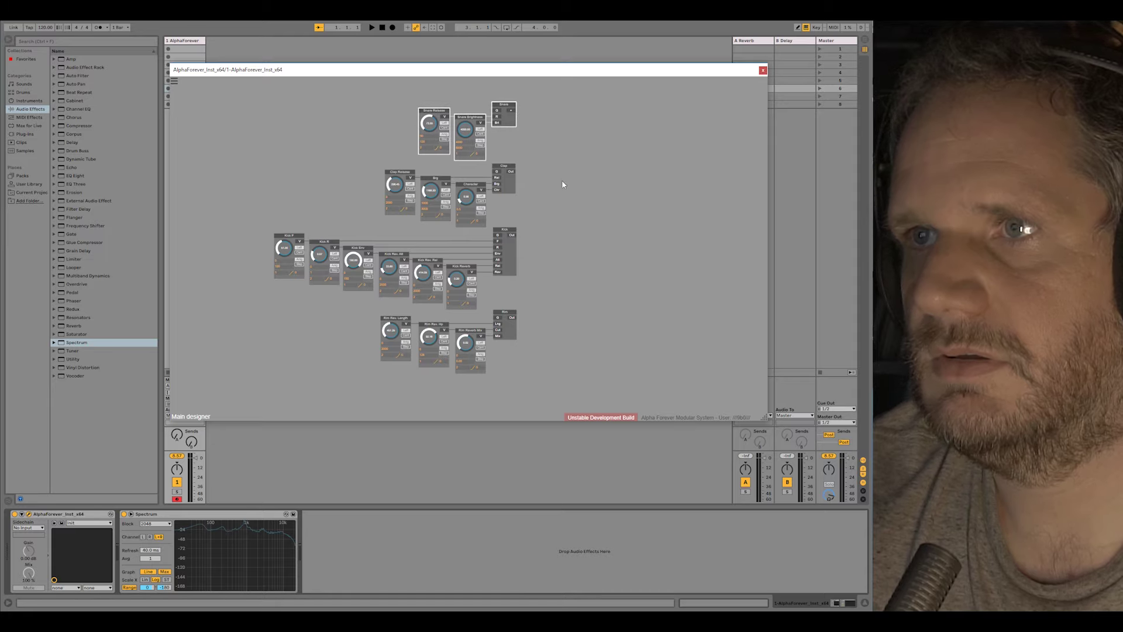
left_click_drag(557, 231, 590, 249)
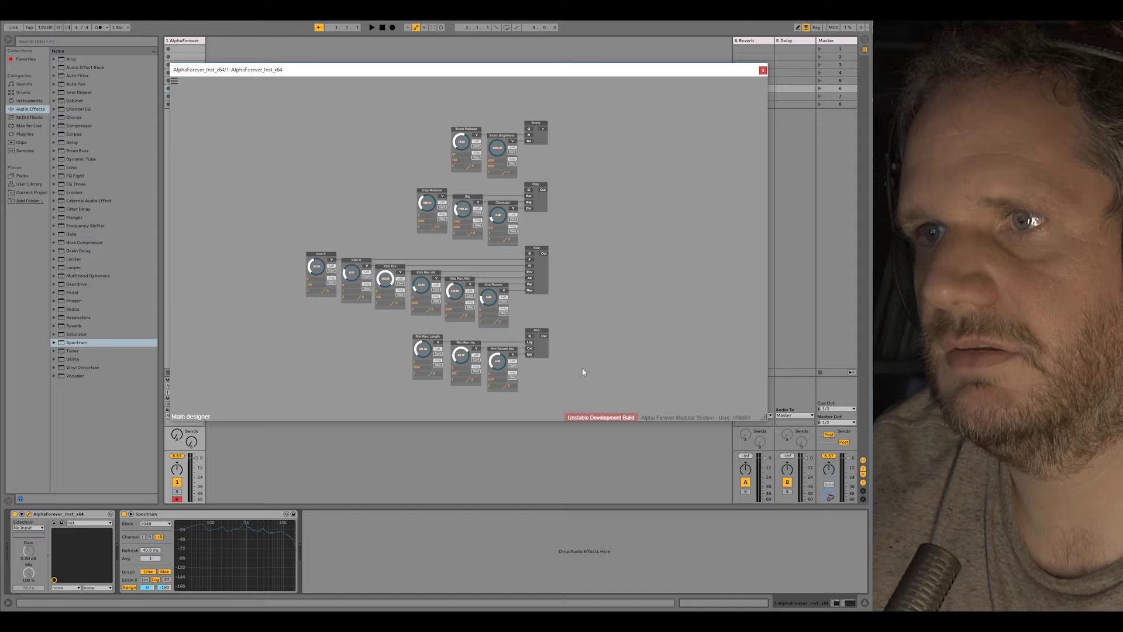
Right-align the three knob columns nearest the drum modules so the Snare, Clap, Kick and Rim knobs line up vertically.
left_click_drag(581, 367, 544, 428)
key("r")
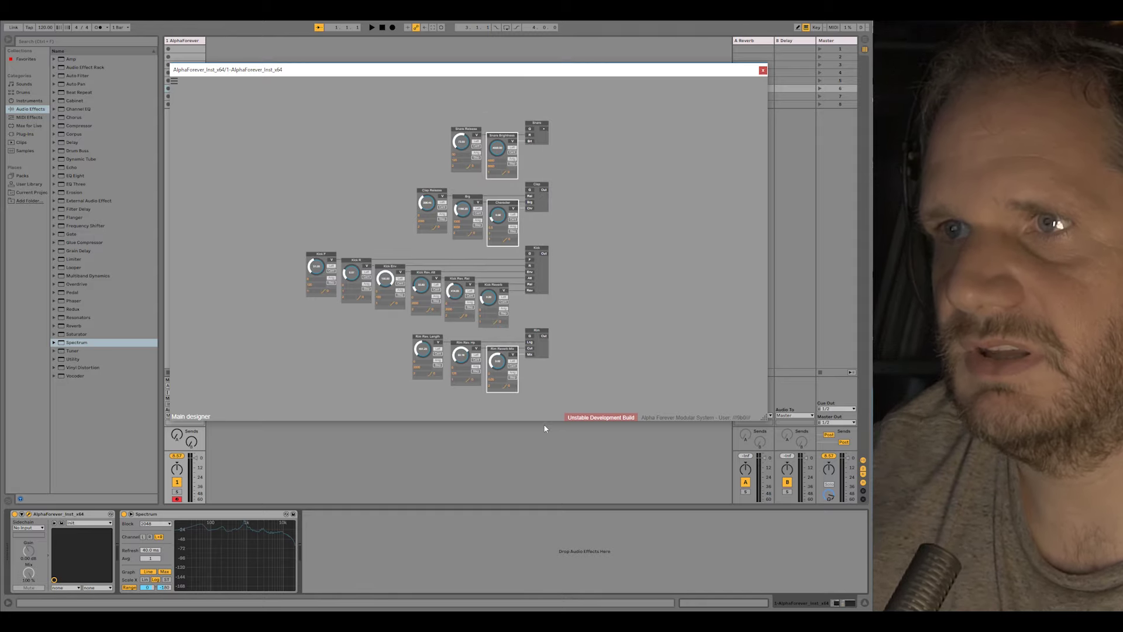
key("r")
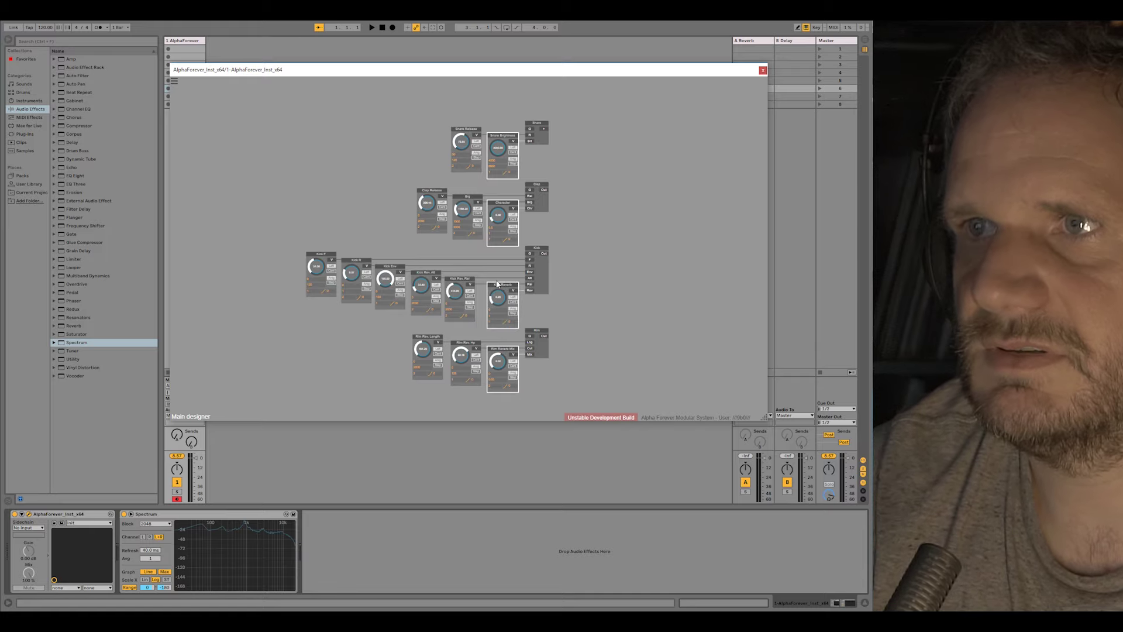
left_click_drag(443, 111, 498, 418)
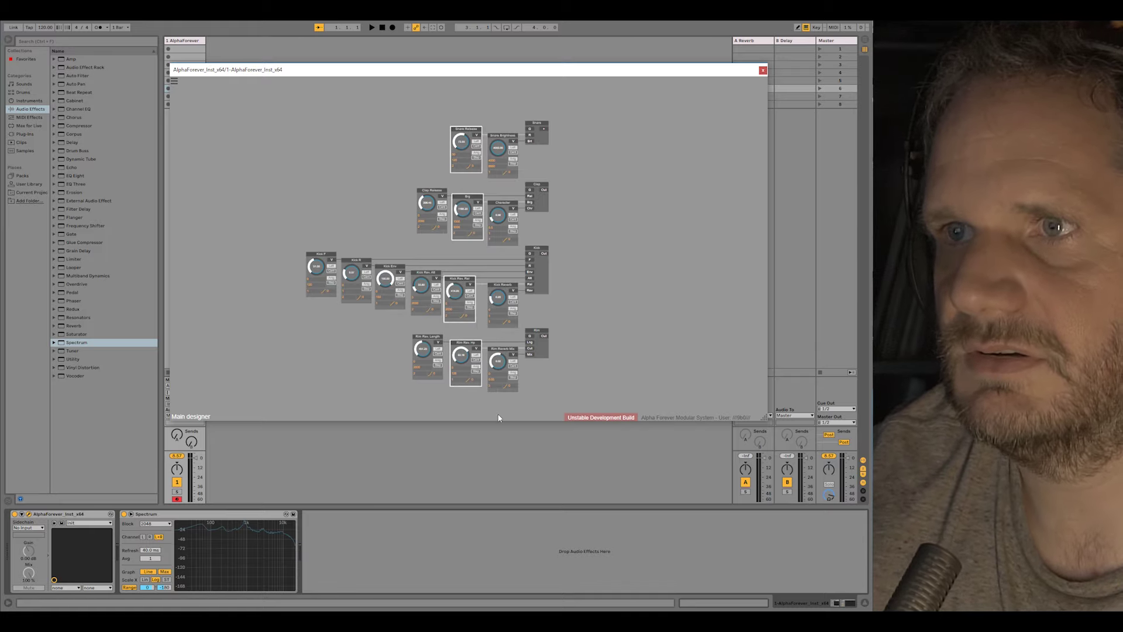
key("r")
left_click_drag(404, 176, 461, 391)
key("r")
left_click(383, 183)
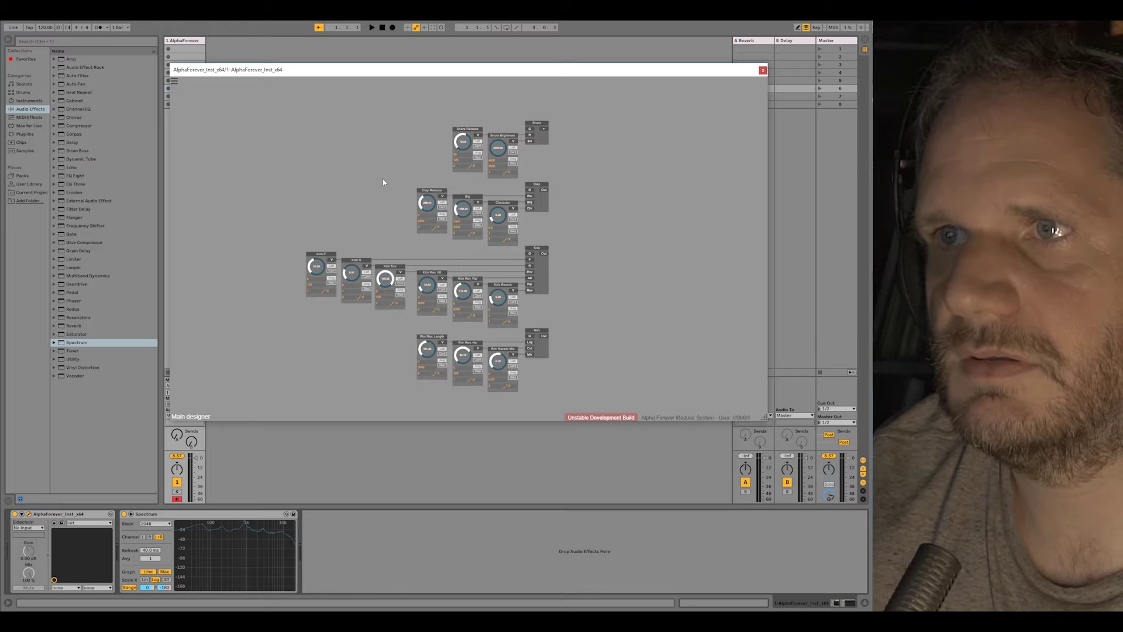
Shift the three outermost Kick knobs as a group toward the other Kick knobs to even out the row's spacing.
left_click_drag(334, 270, 405, 322)
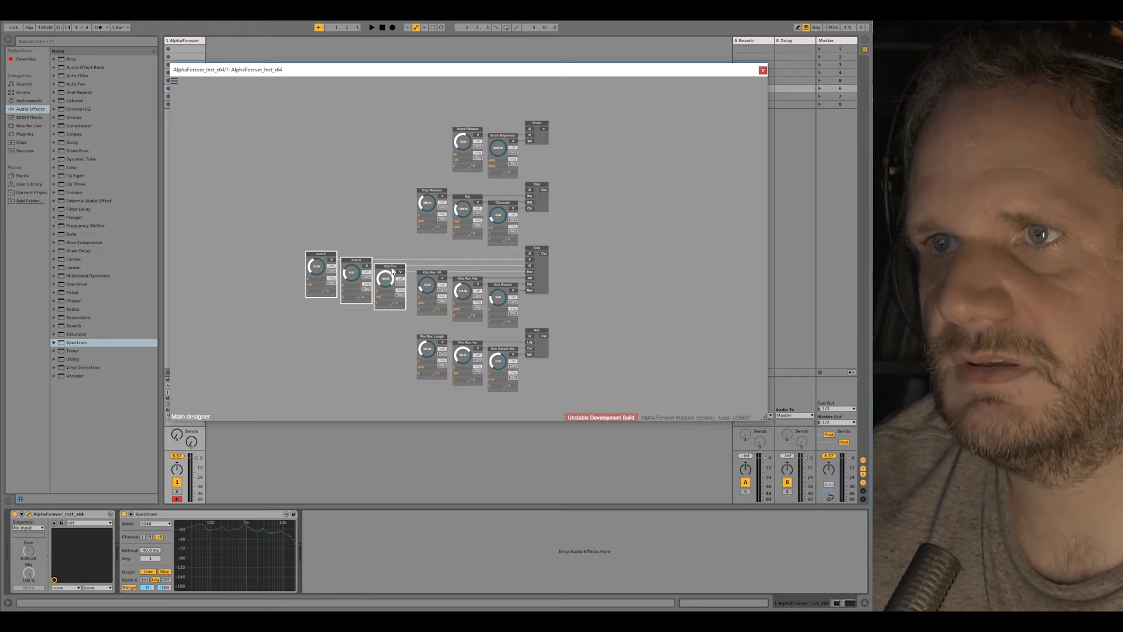
key("r")
scroll(619, 287, "up", 1)
left_click_drag(616, 289, 619, 285)
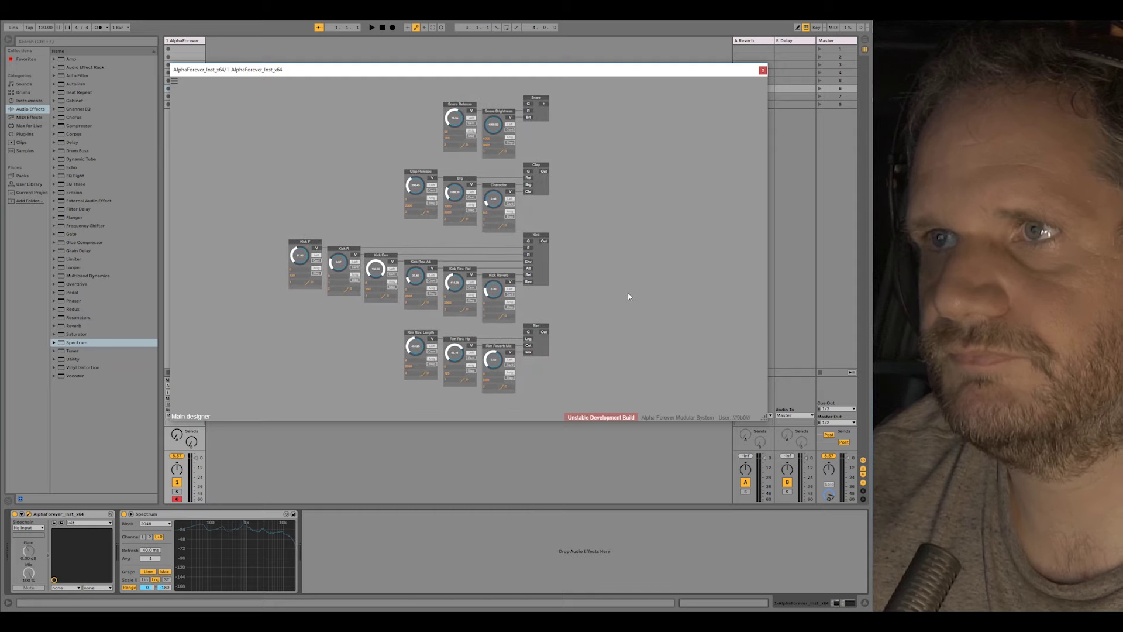